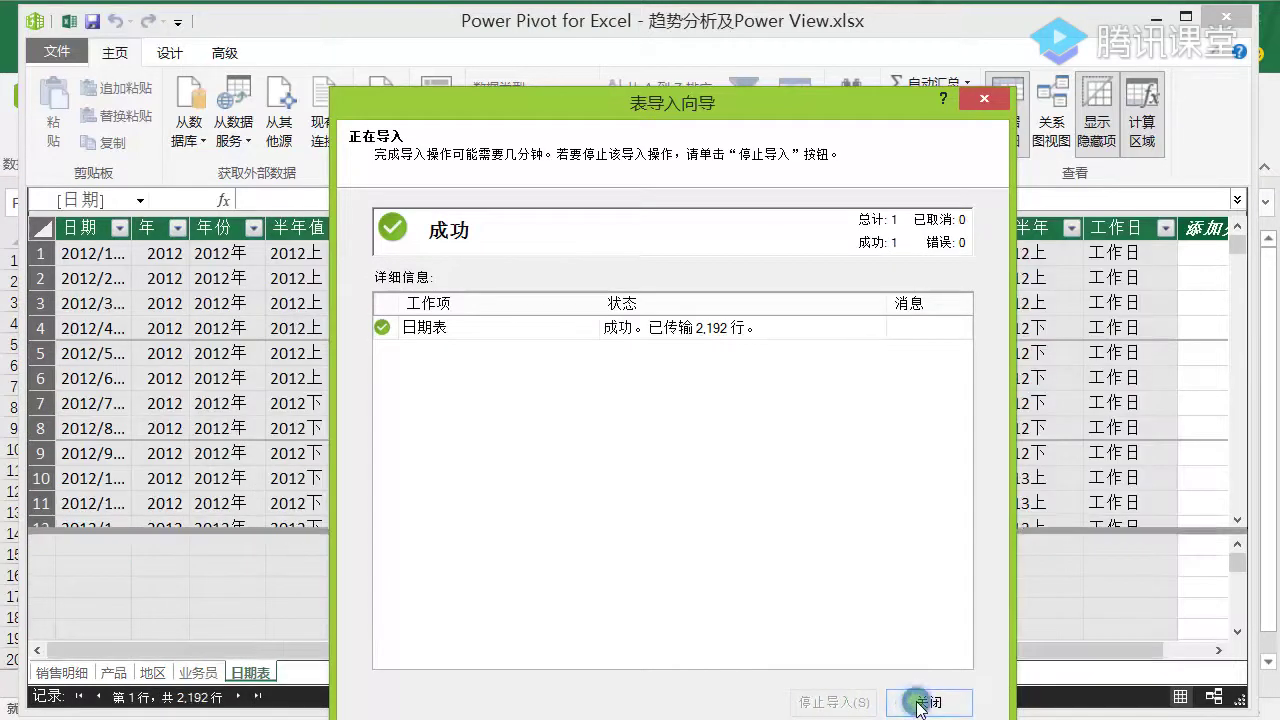
# Close the finished import and, in diagram view, arrange the 产品, 地区, 业务员 and 日期表 tables in a row above 销售明细
pyautogui.press('Return')
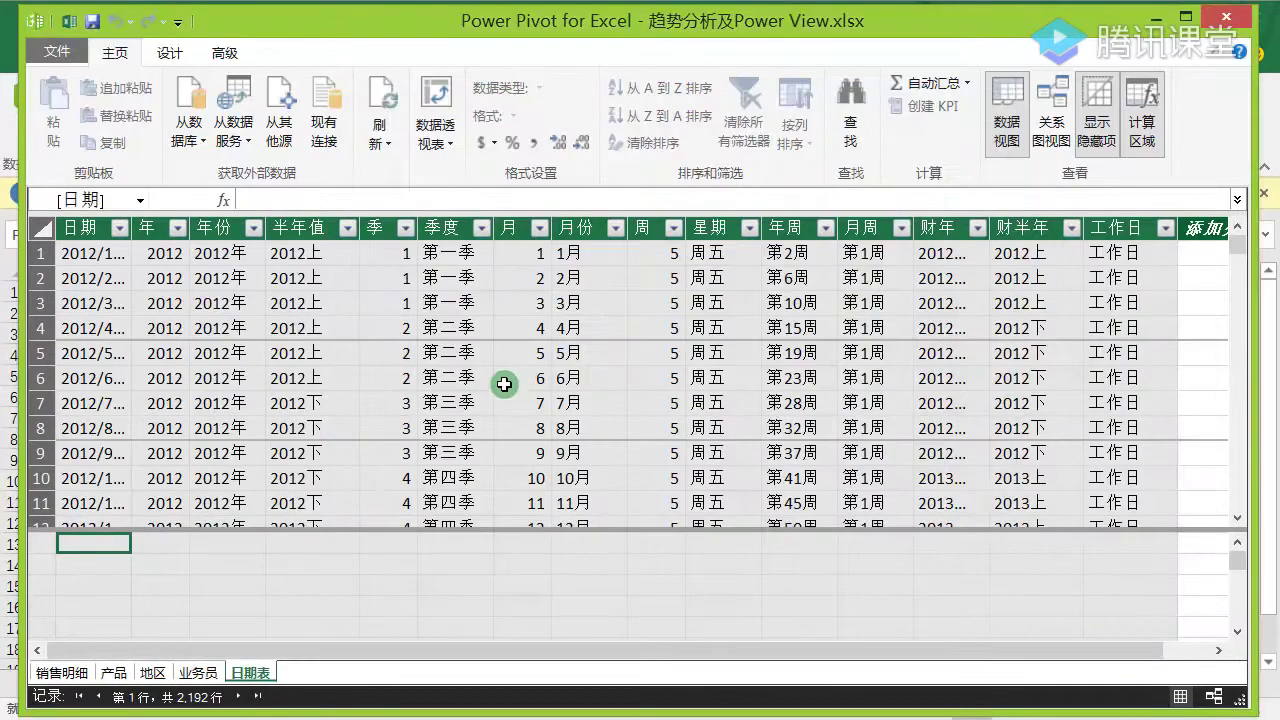
pyautogui.click(1052, 125)
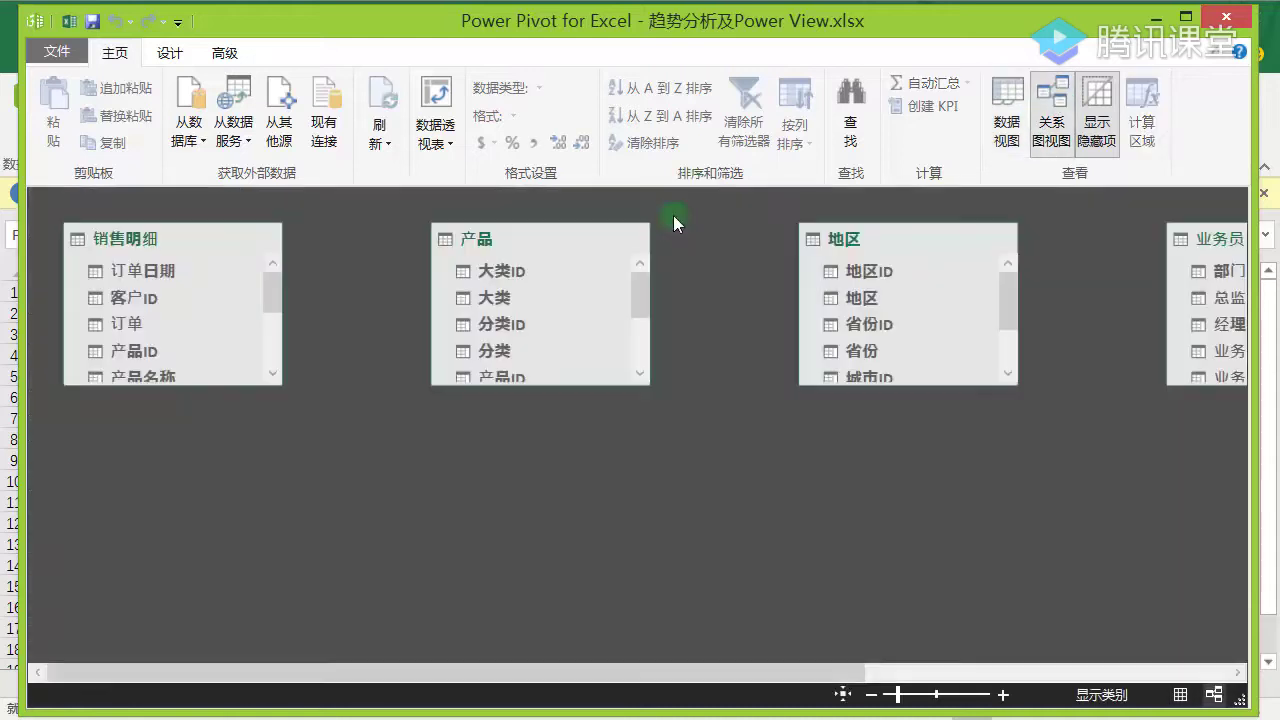
pyautogui.click(188, 235)
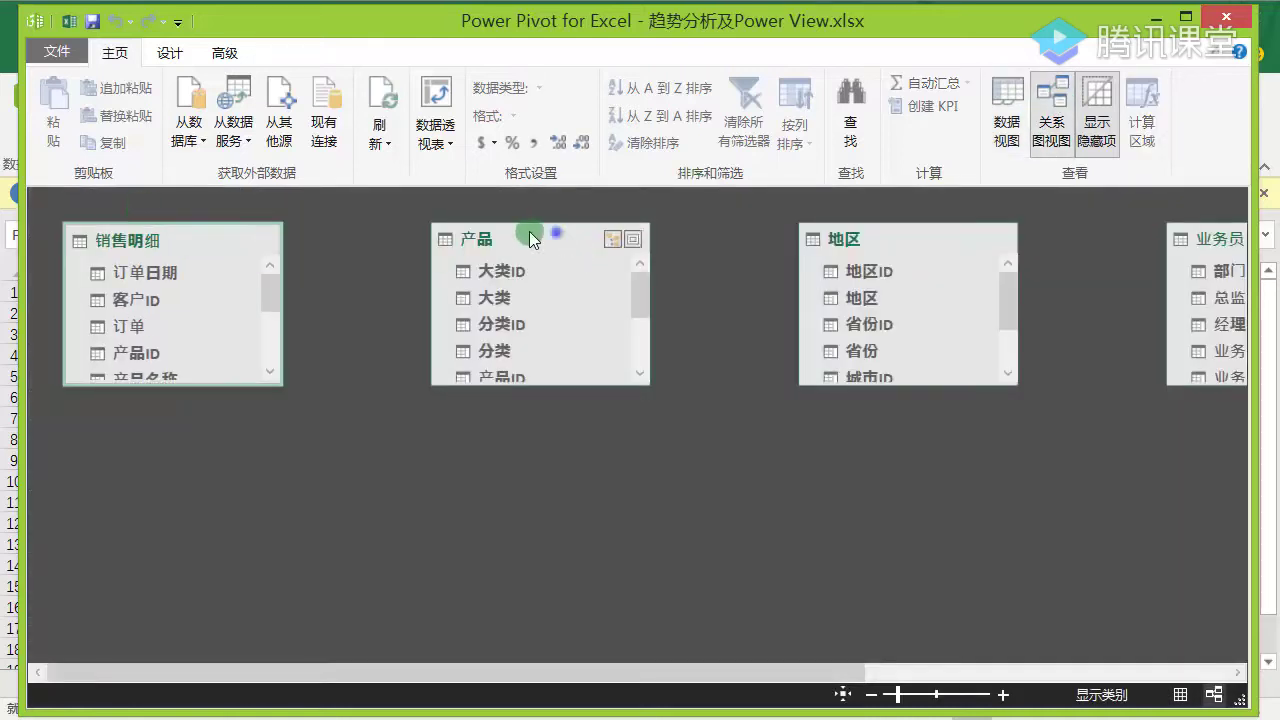
pyautogui.moveTo(530, 238); pyautogui.dragTo(532, 242)
pyautogui.moveTo(177, 239); pyautogui.dragTo(242, 461)
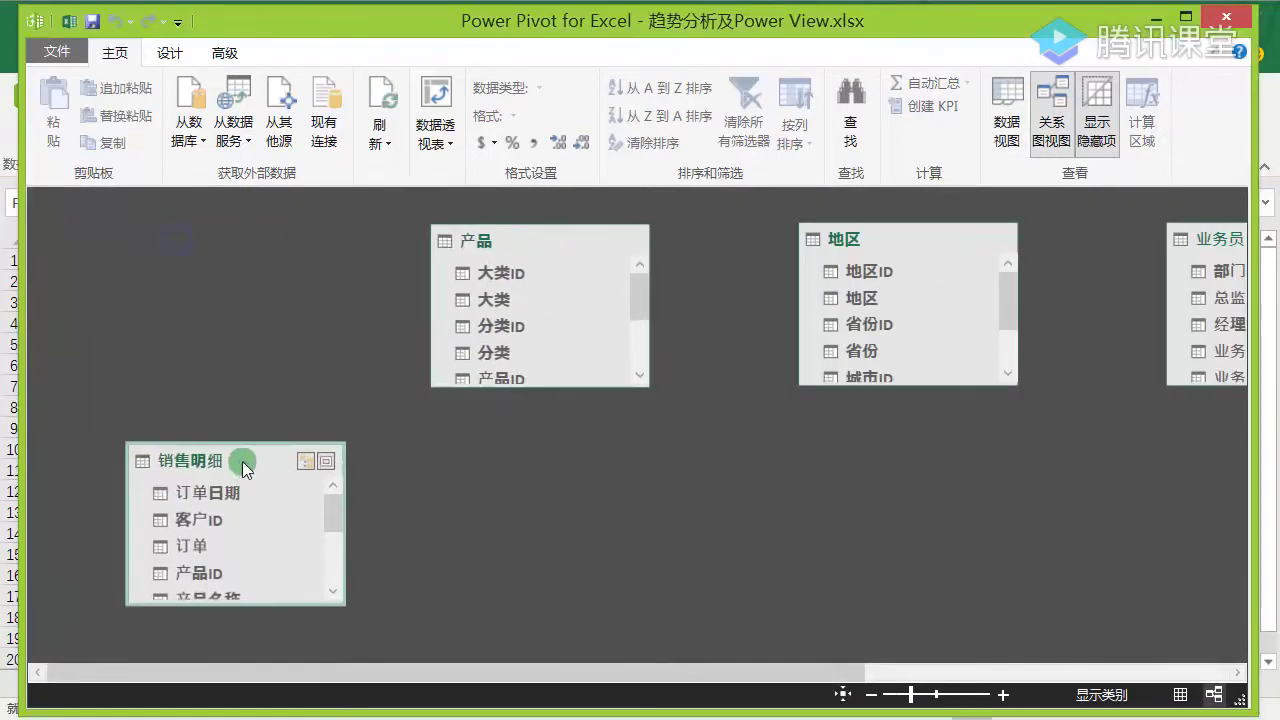
pyautogui.moveTo(570, 232); pyautogui.dragTo(202, 230)
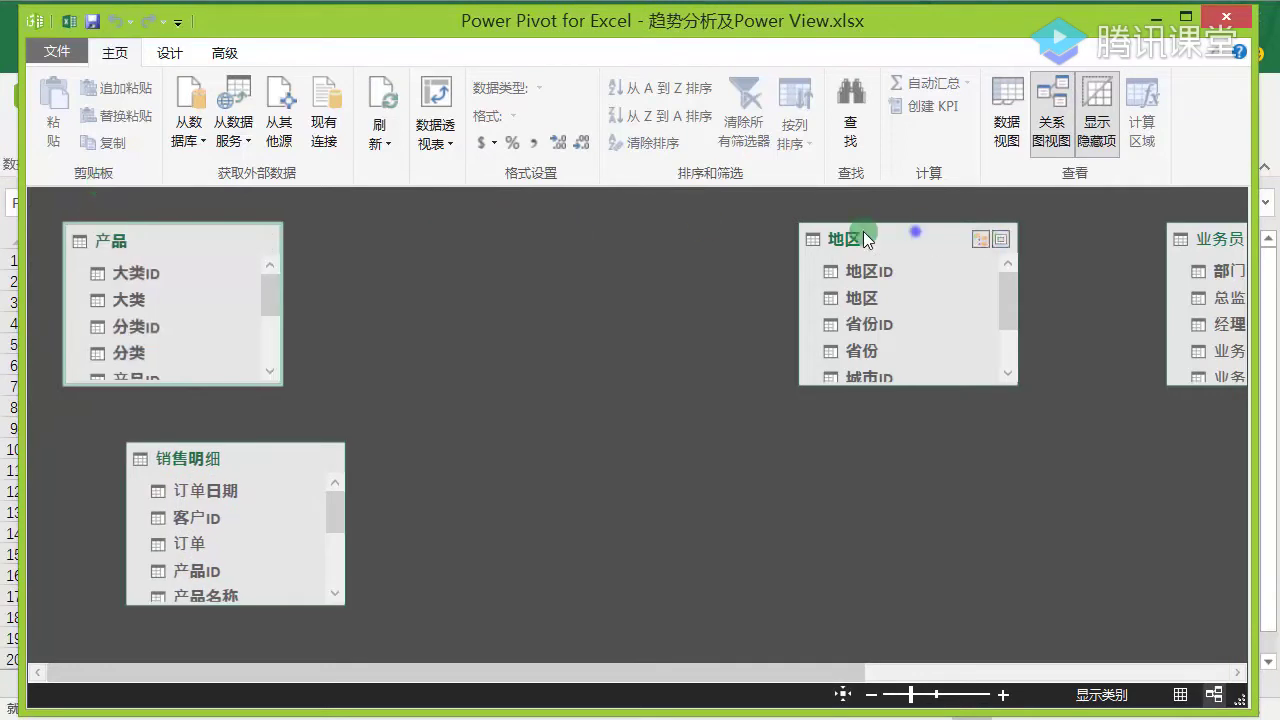
pyautogui.moveTo(863, 231); pyautogui.dragTo(449, 231)
pyautogui.hscroll(2, 1113, 235)
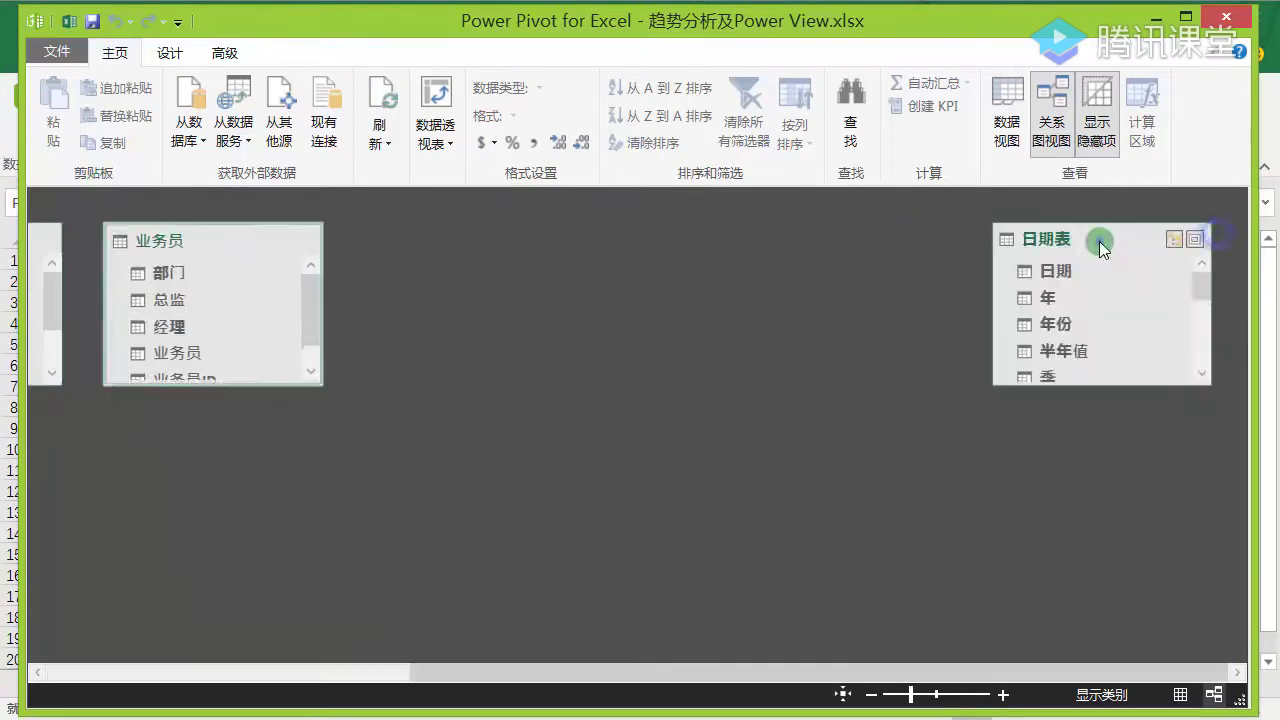
pyautogui.moveTo(1099, 241); pyautogui.dragTo(401, 239)
# Create relationships from 产品 to 销售明细 on 产品ID and from 地区 to 销售明细 on 城市
pyautogui.click(217, 594)
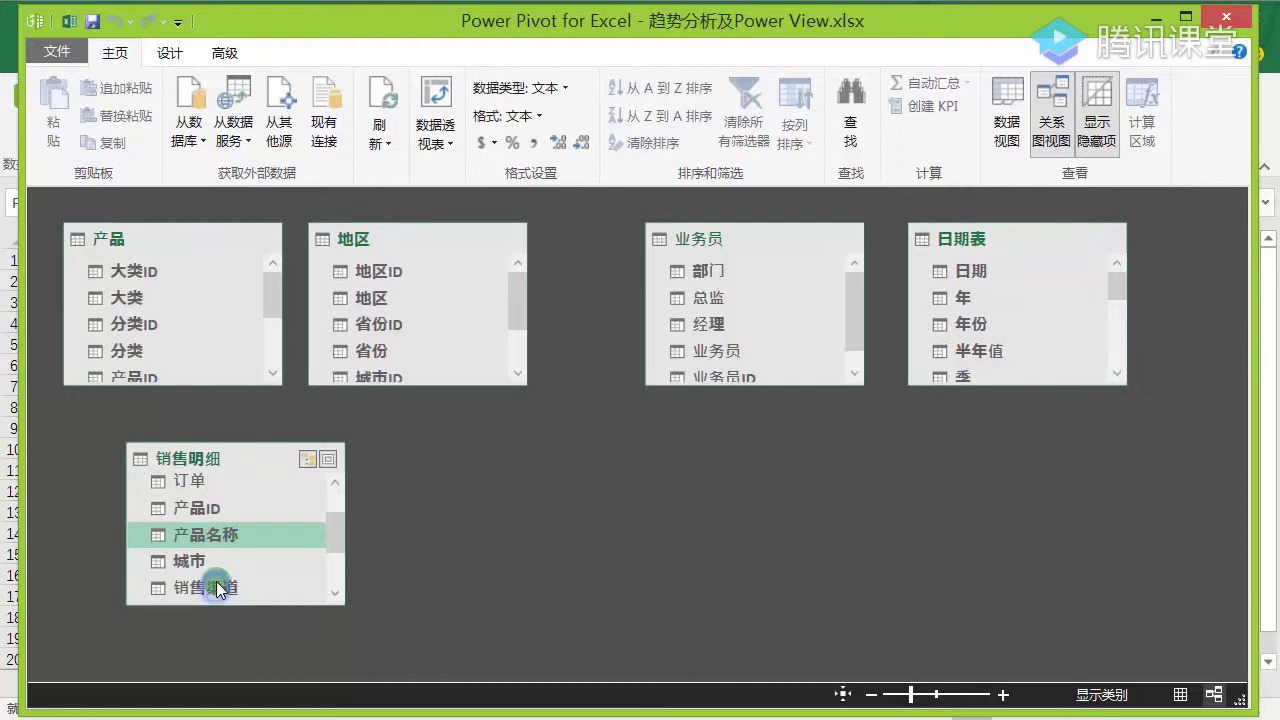
pyautogui.click(161, 377)
pyautogui.moveTo(161, 377); pyautogui.dragTo(229, 520)
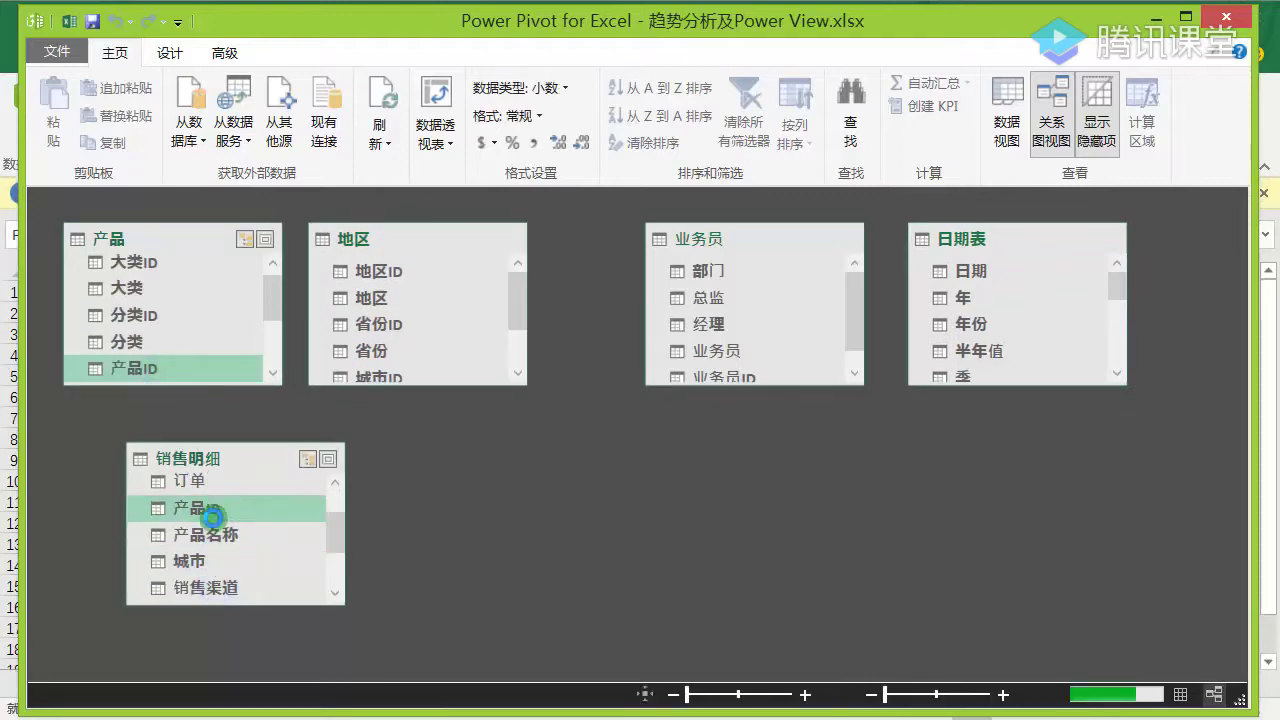
pyautogui.click(412, 362)
pyautogui.click(381, 341)
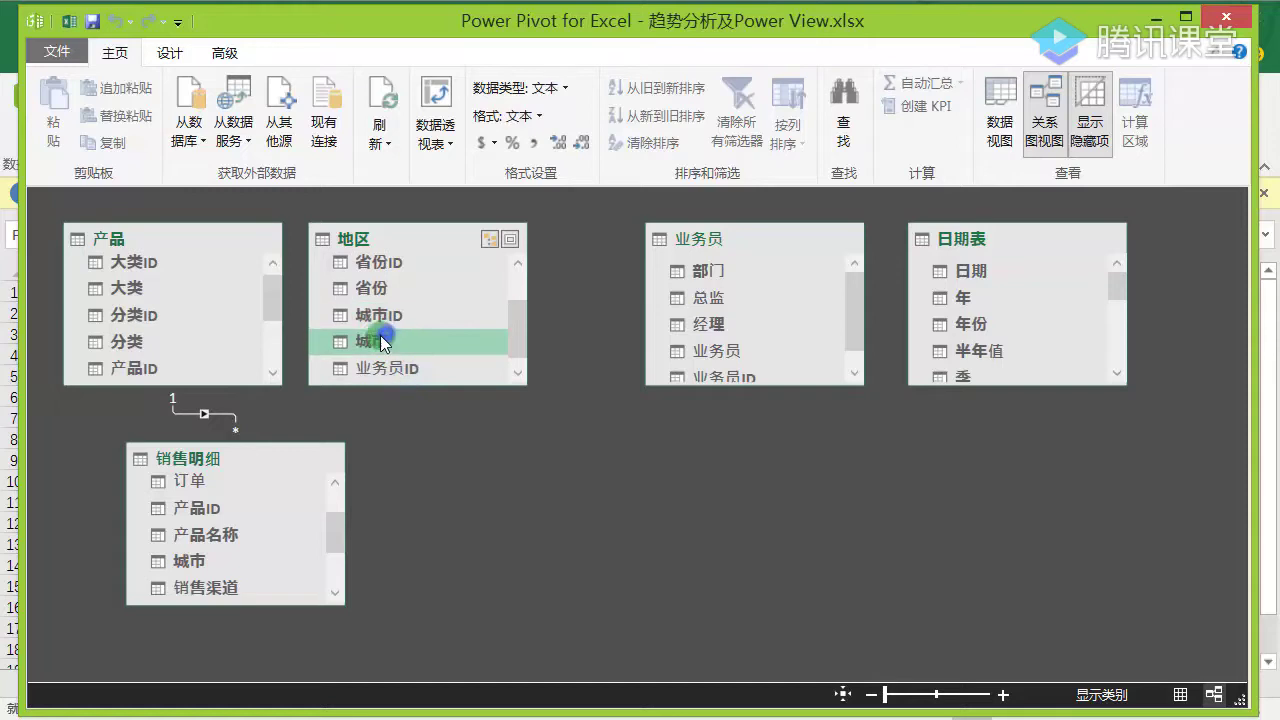
pyautogui.moveTo(376, 345); pyautogui.dragTo(198, 514)
# Relate 业务员 to 销售明细 on 业务员ID and 销售明细's 订单日期 to 日期表's 日期, and widen the 销售明细 table box
pyautogui.click(714, 375)
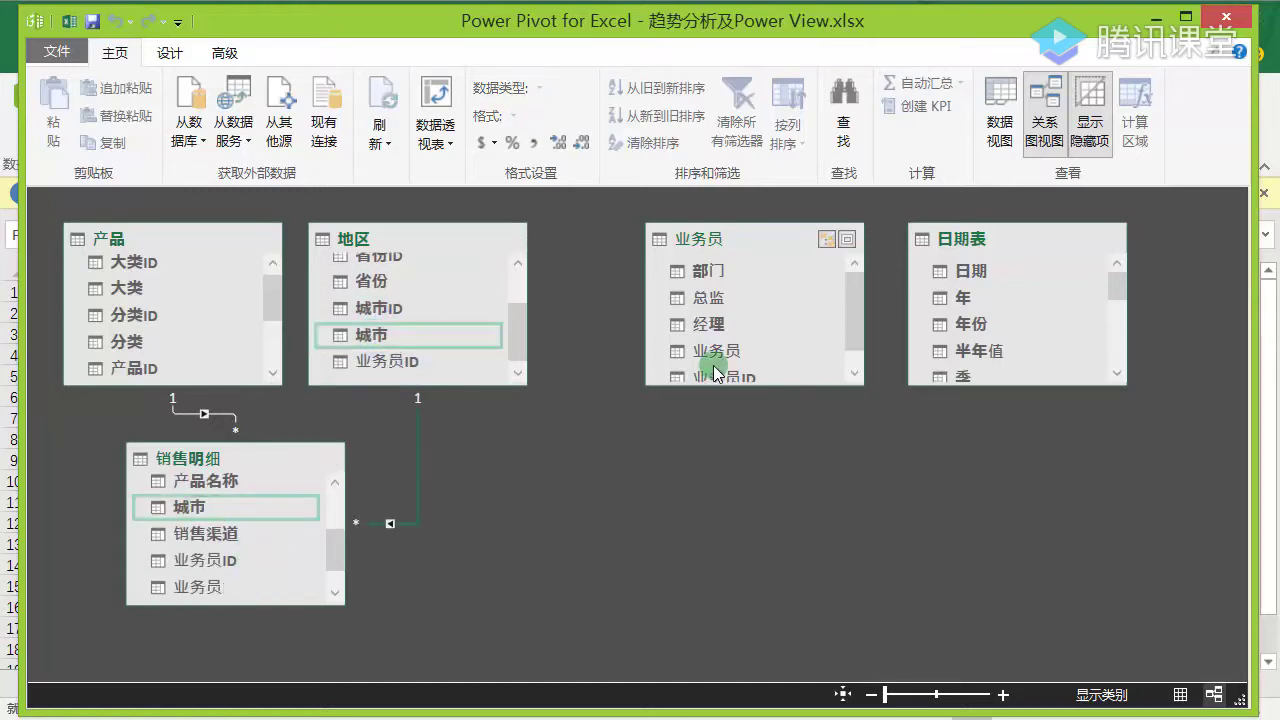
pyautogui.moveTo(714, 375); pyautogui.dragTo(195, 578)
pyautogui.moveTo(171, 506); pyautogui.dragTo(970, 271)
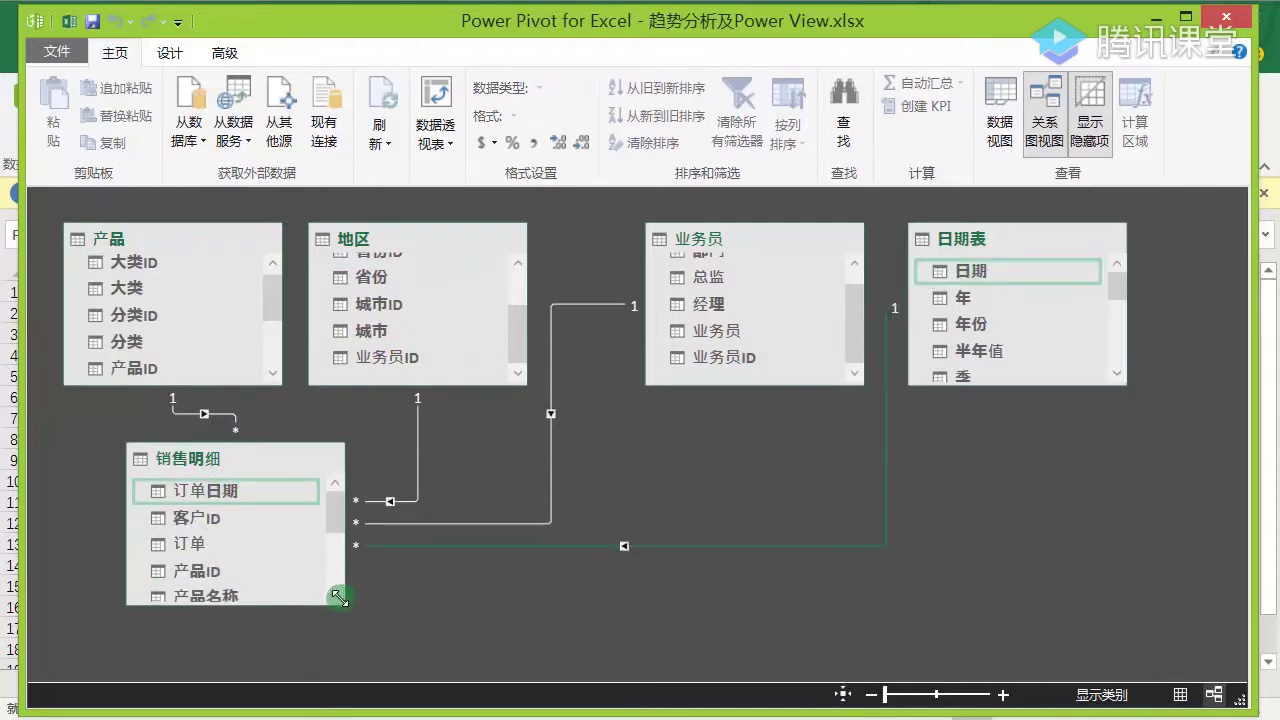
pyautogui.moveTo(341, 604); pyautogui.dragTo(697, 525)
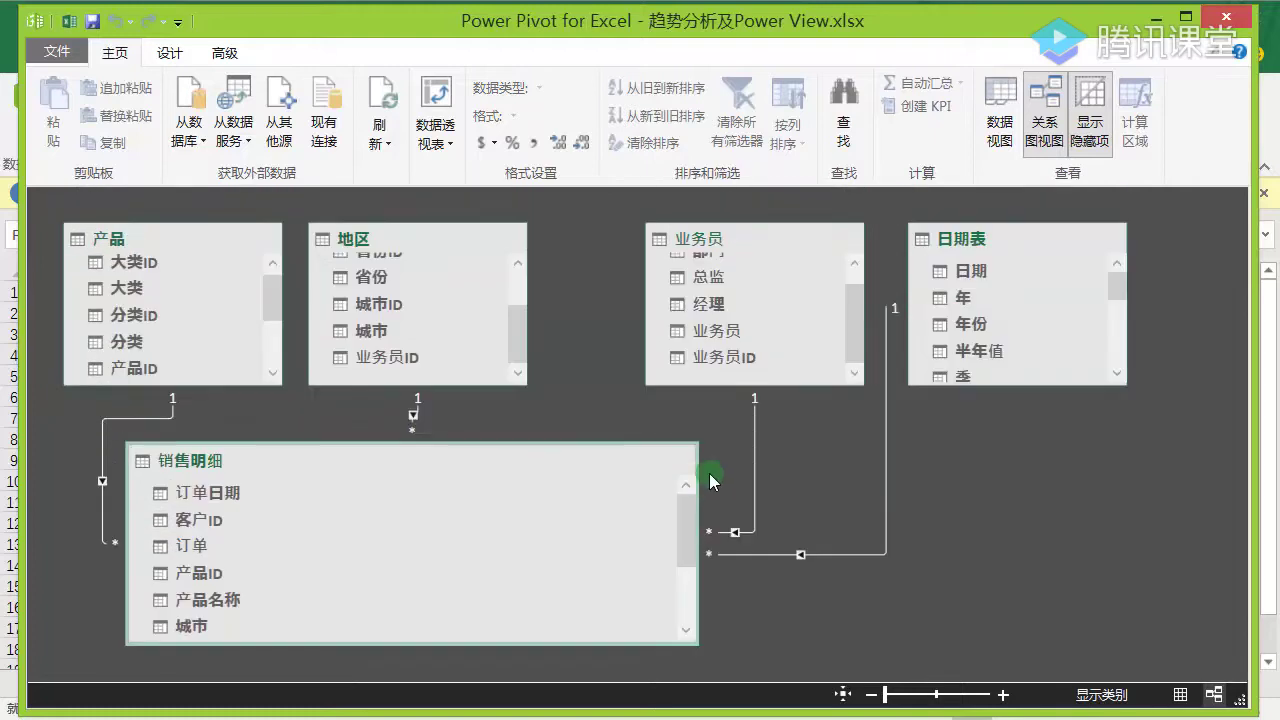
# In the data view of 销售明细, add a sum measure under the 商品数量 column and name it 销售数量
pyautogui.click(999, 112)
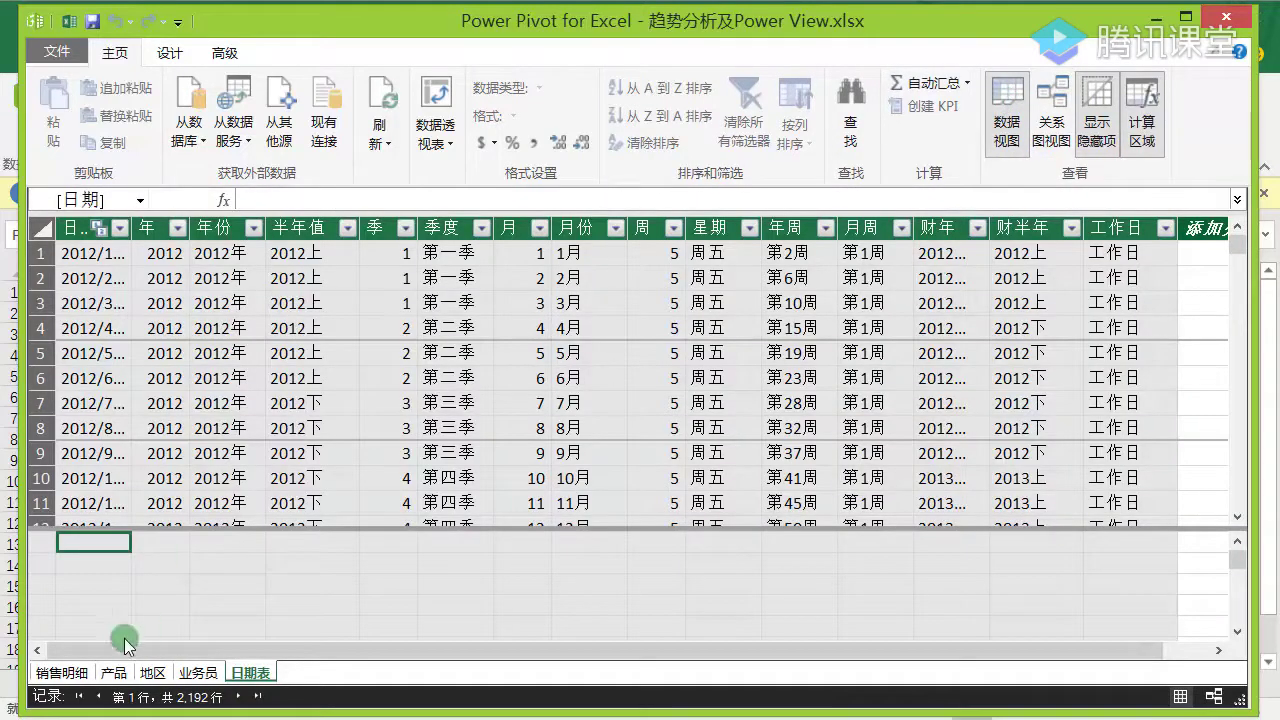
pyautogui.click(62, 673)
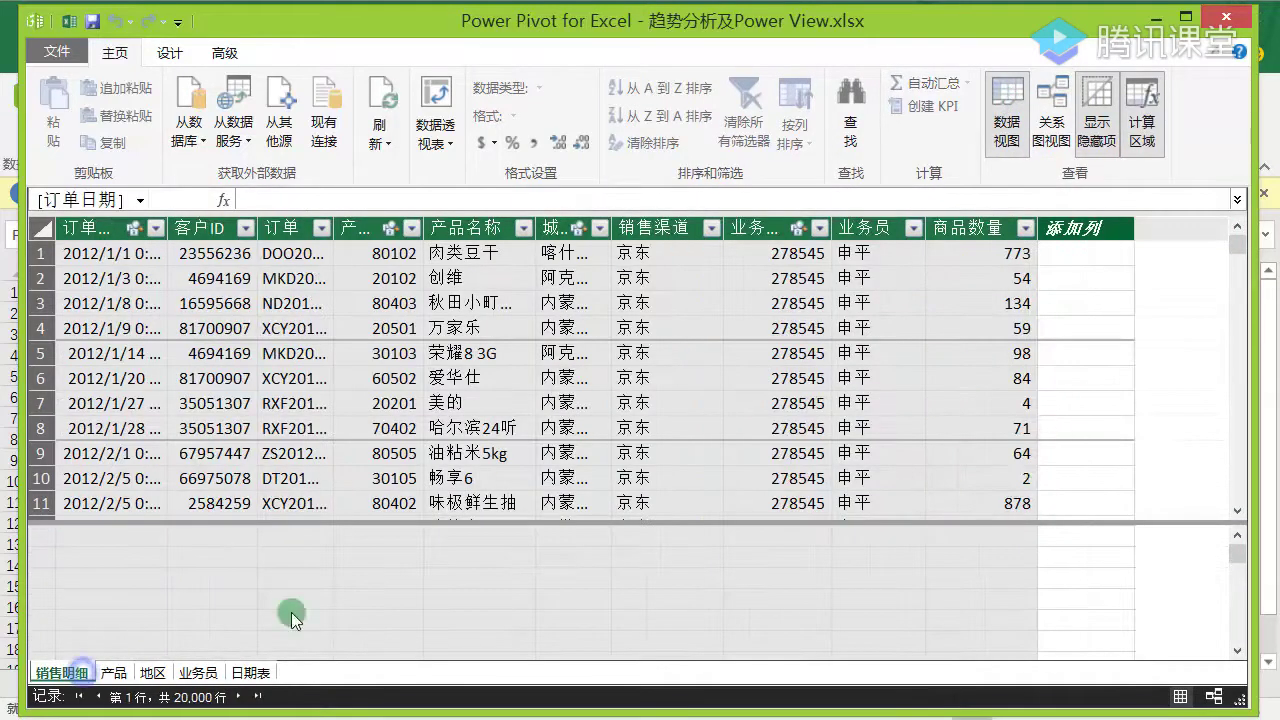
pyautogui.click(980, 534)
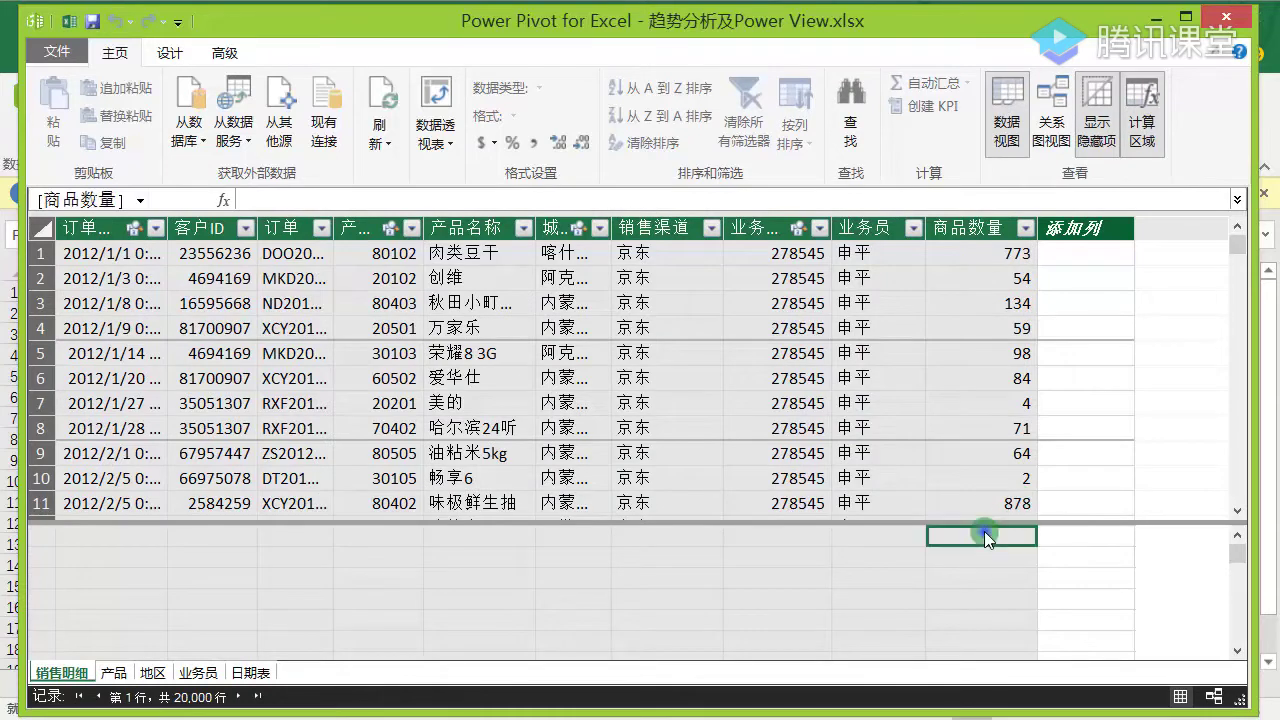
pyautogui.click(966, 83)
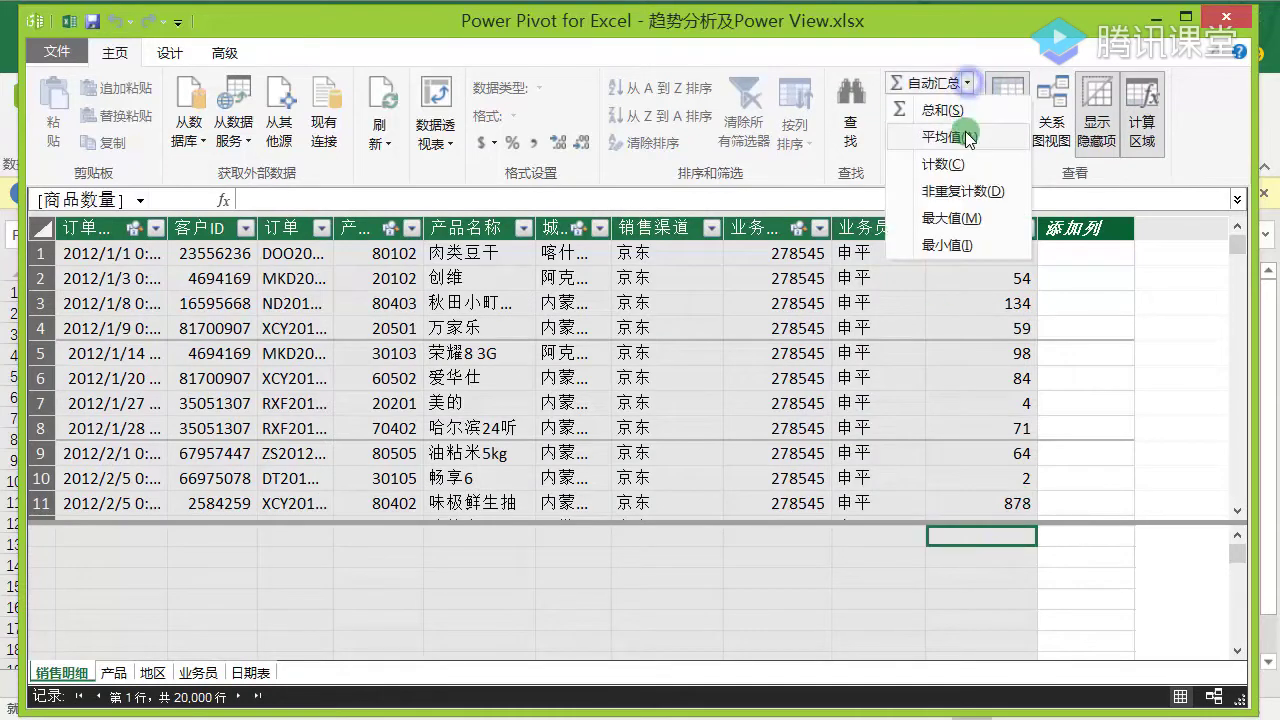
pyautogui.click(955, 110)
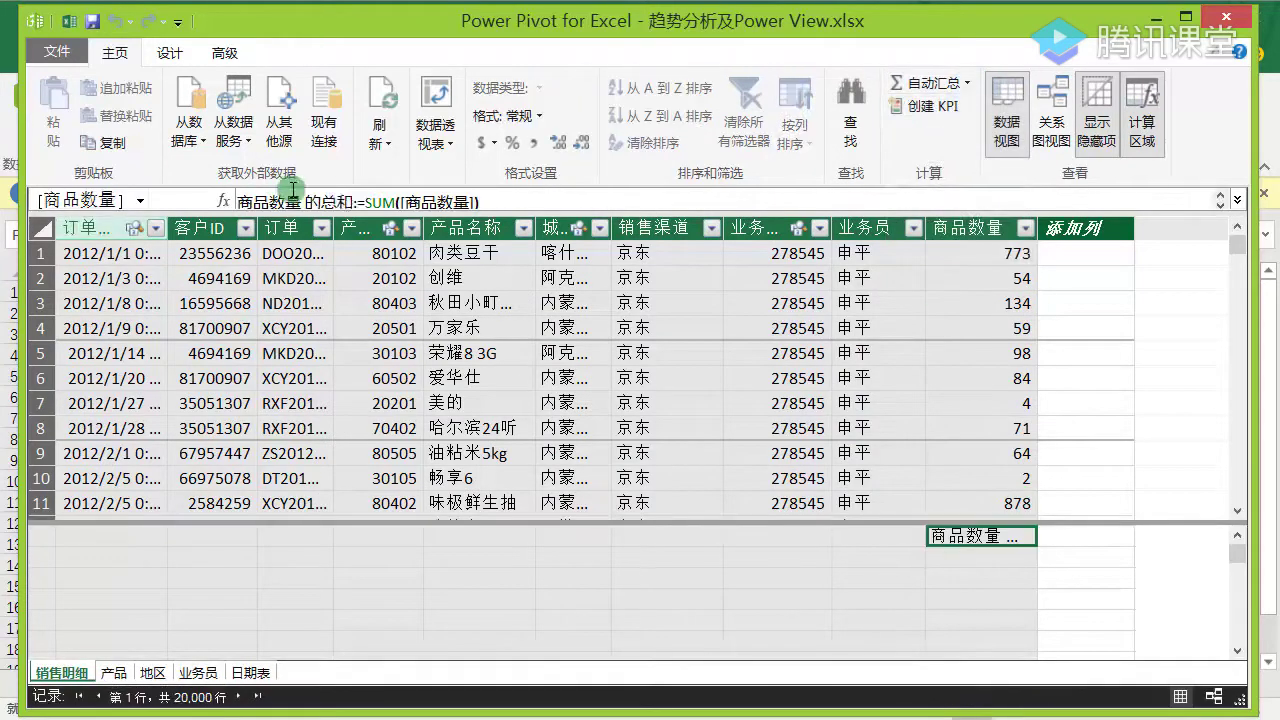
pyautogui.moveTo(343, 201); pyautogui.dragTo(238, 201)
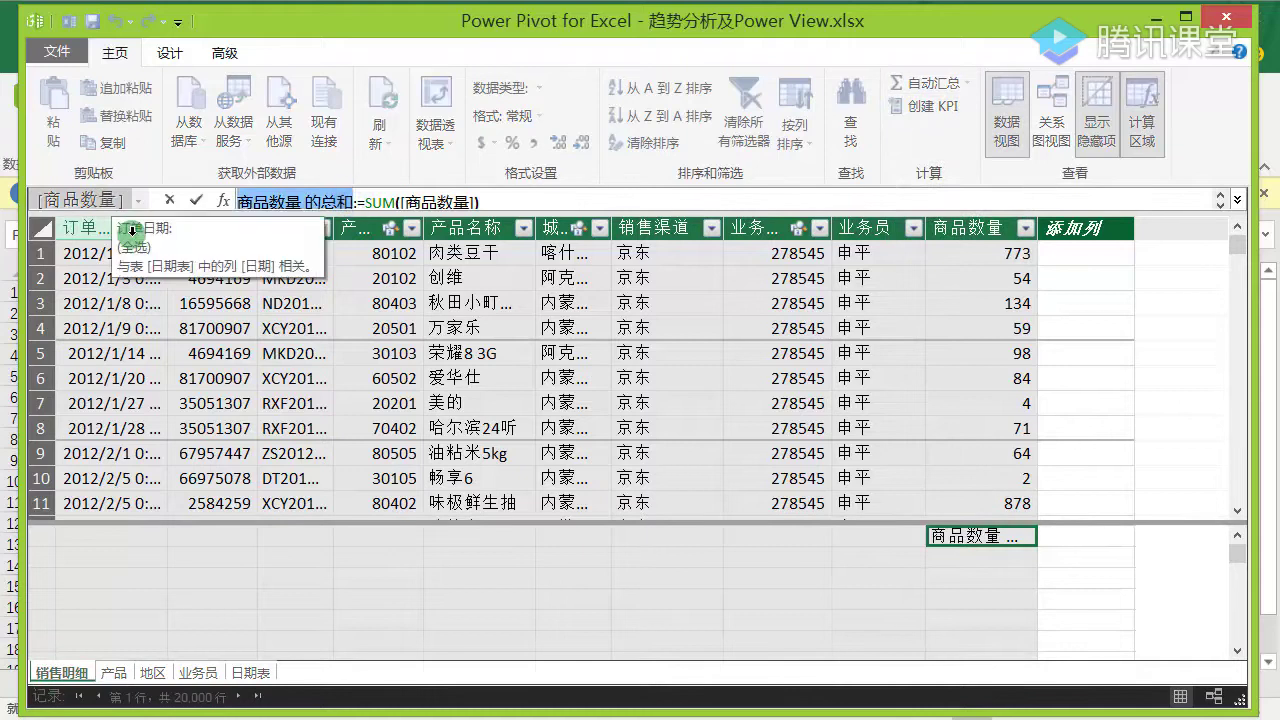
pyautogui.write('销售数量')
pyautogui.press('Return')
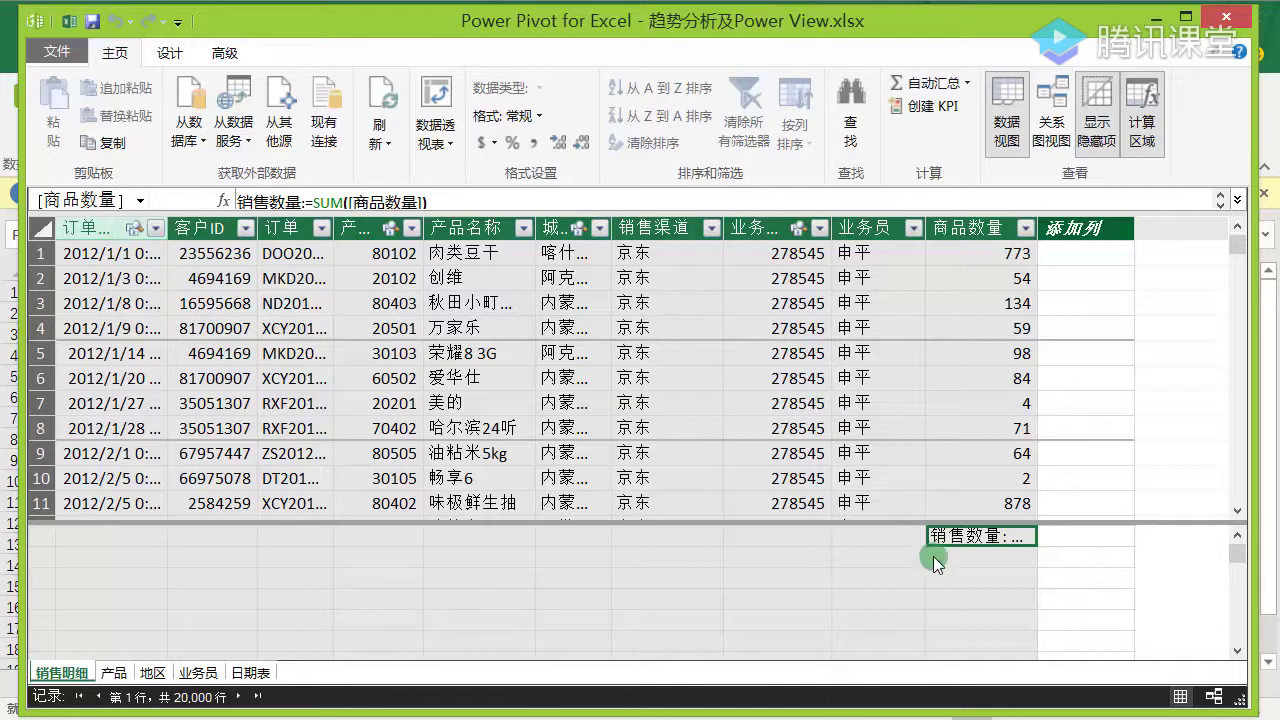
# Add the measure 销售金额:=SUMX('产品',[零售价]*[销售数量]) below 销售数量 and widen the 商品数量 column
pyautogui.click(960, 555)
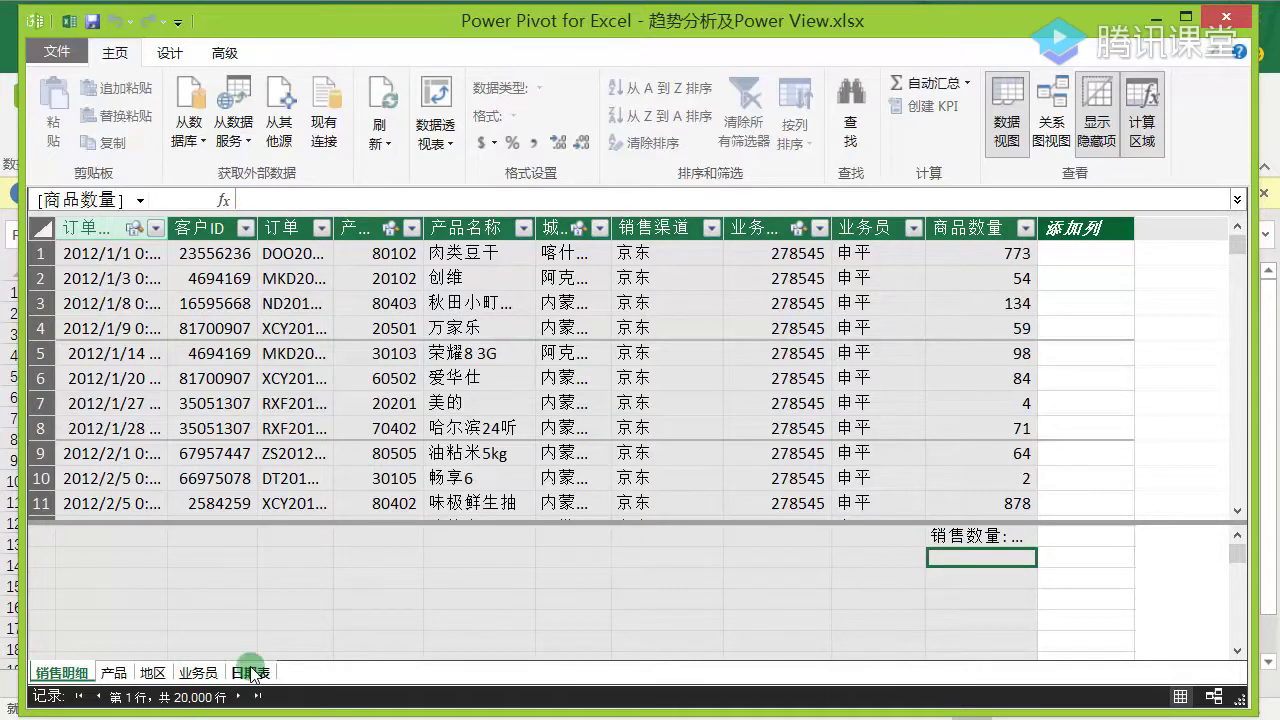
pyautogui.click(114, 673)
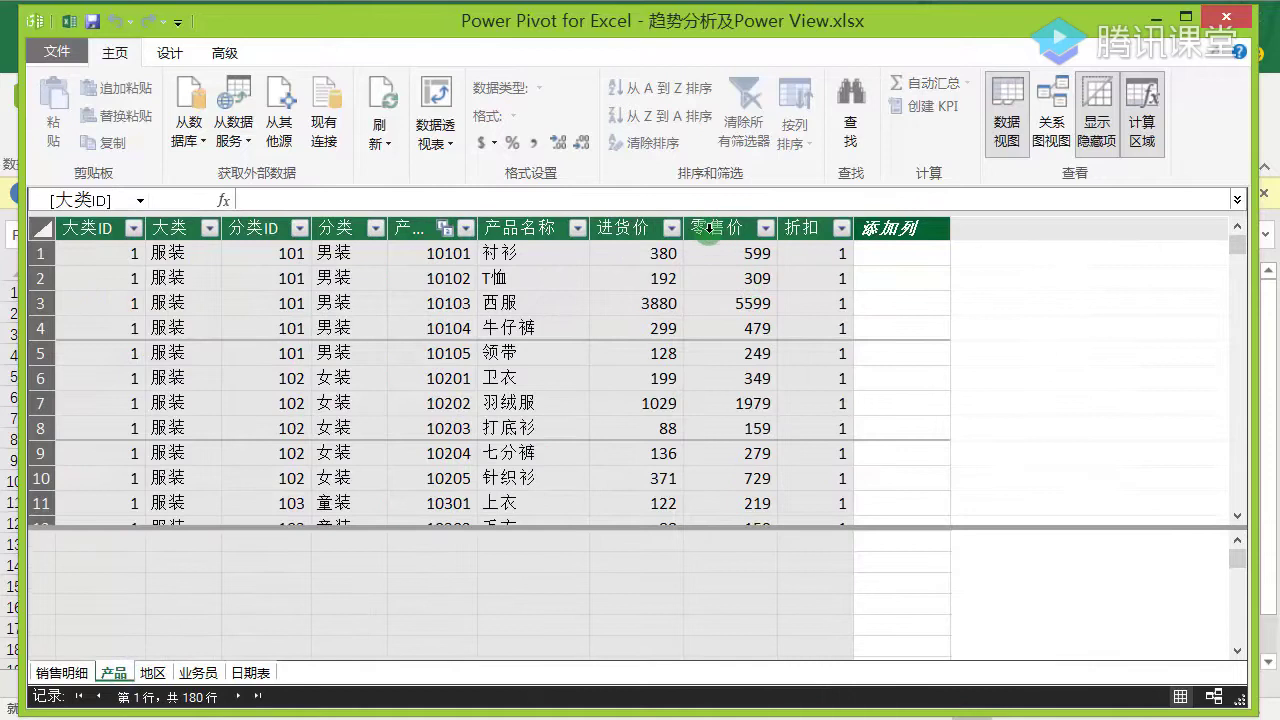
pyautogui.click(74, 676)
pyautogui.click(977, 554)
pyautogui.write('销售')
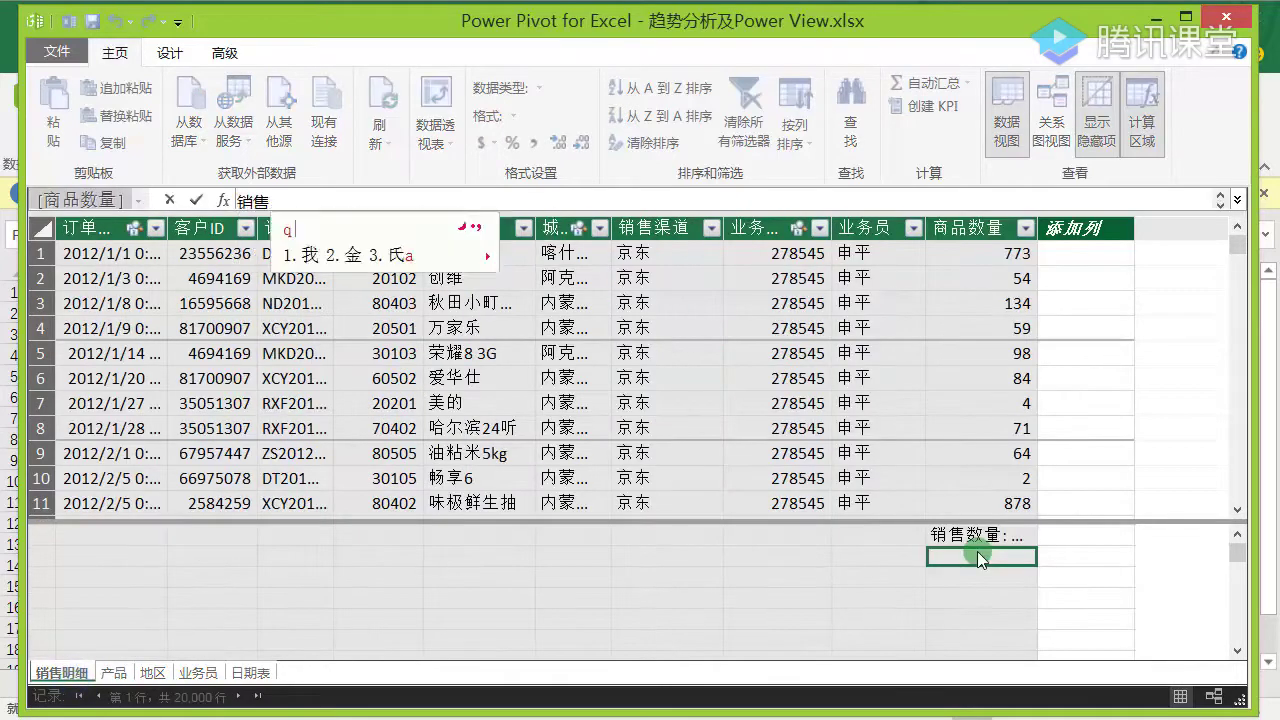
pyautogui.write('金额:=')
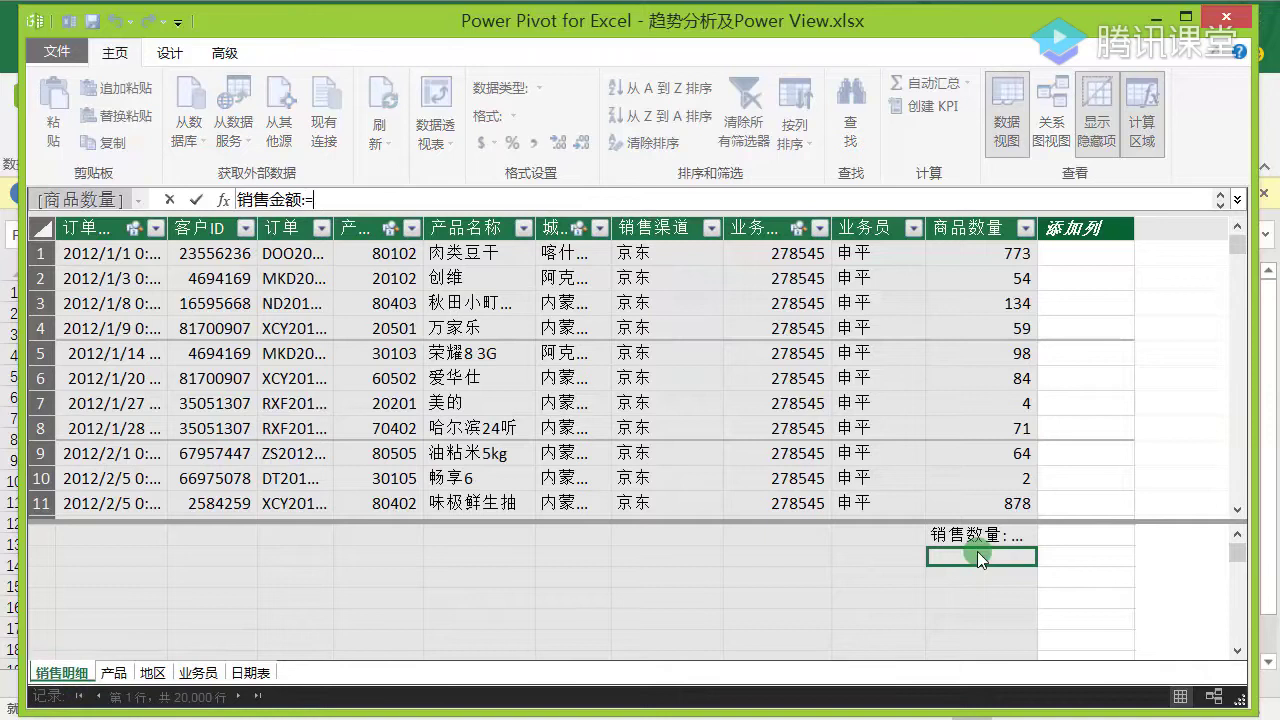
pyautogui.write('SUMX(')
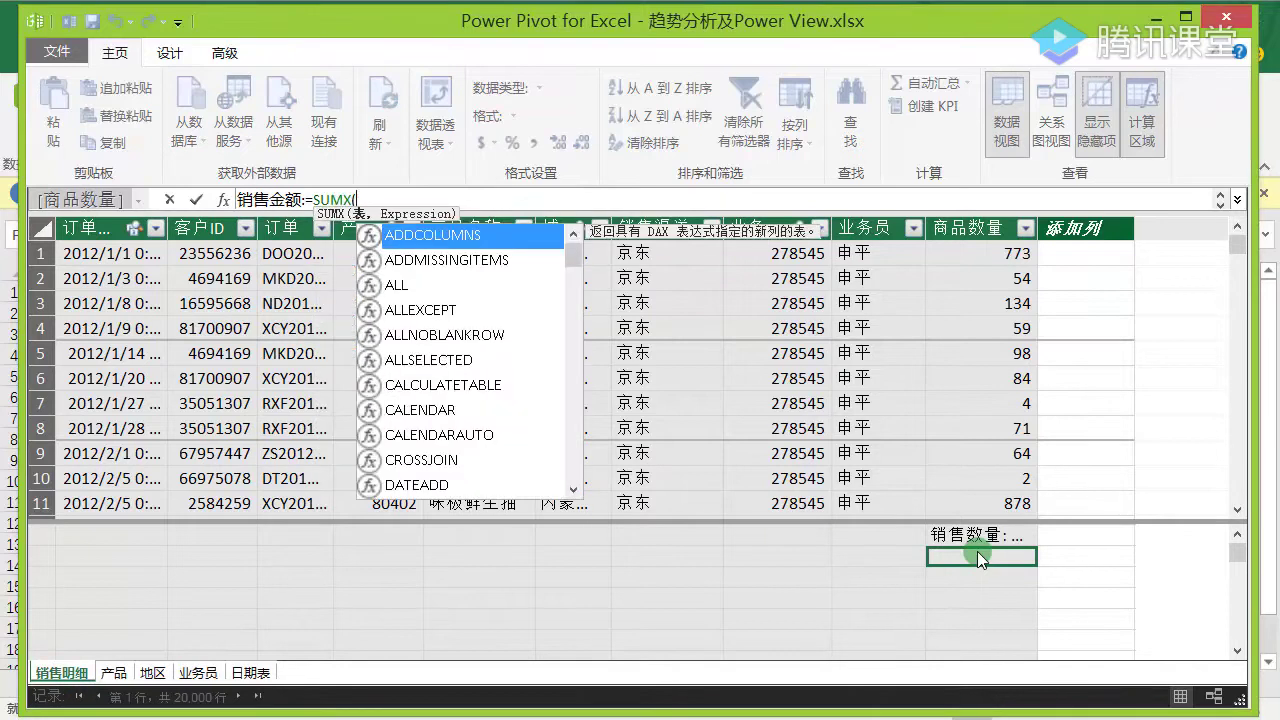
pyautogui.write("'产品")
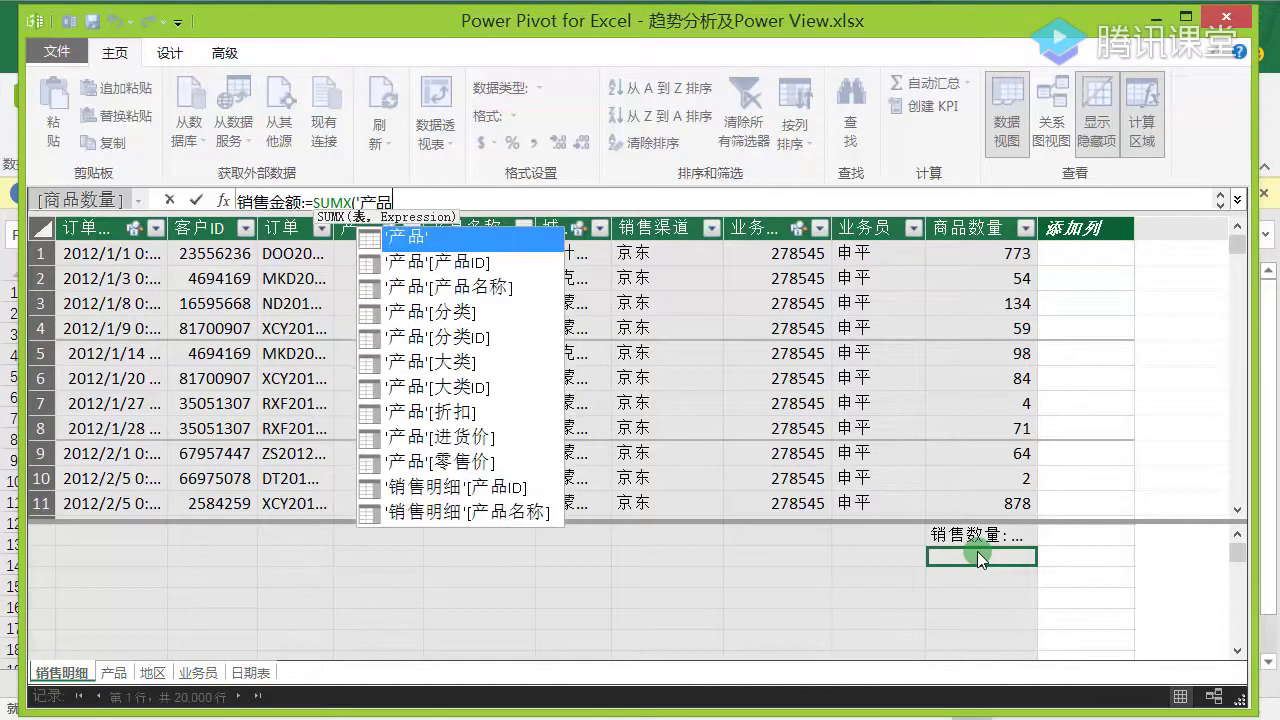
pyautogui.write("',")
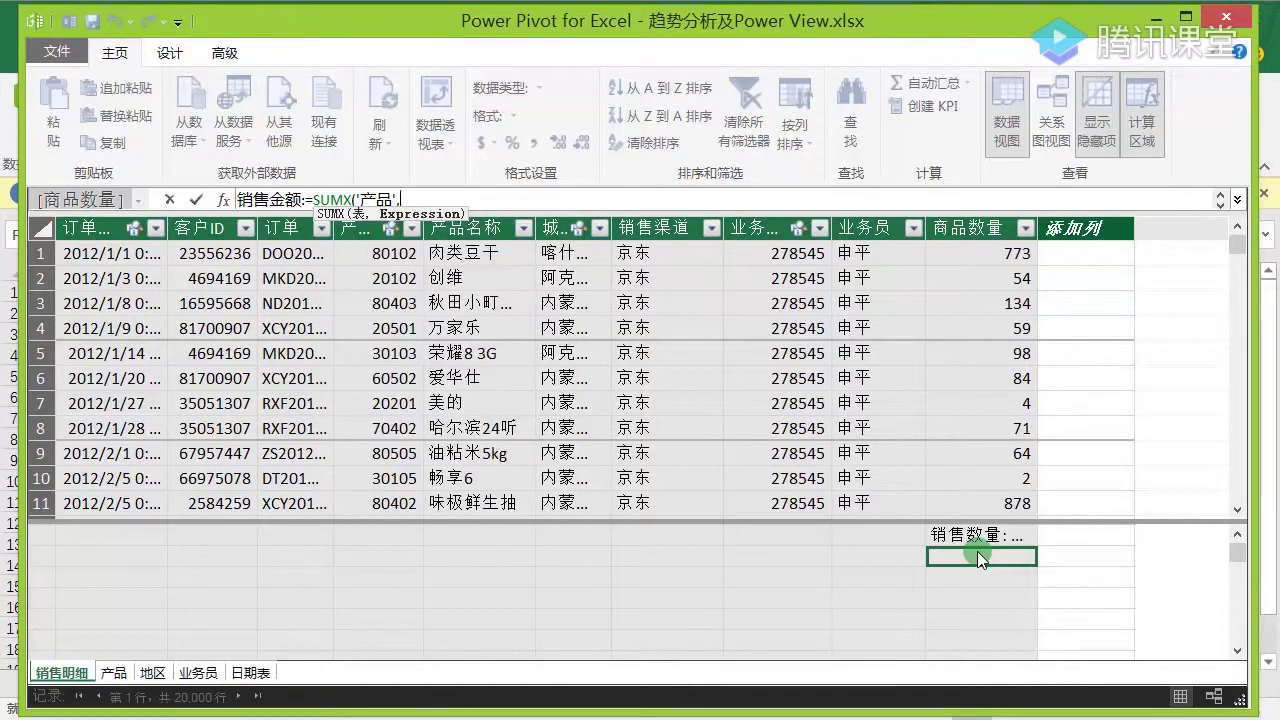
pyautogui.write('[')
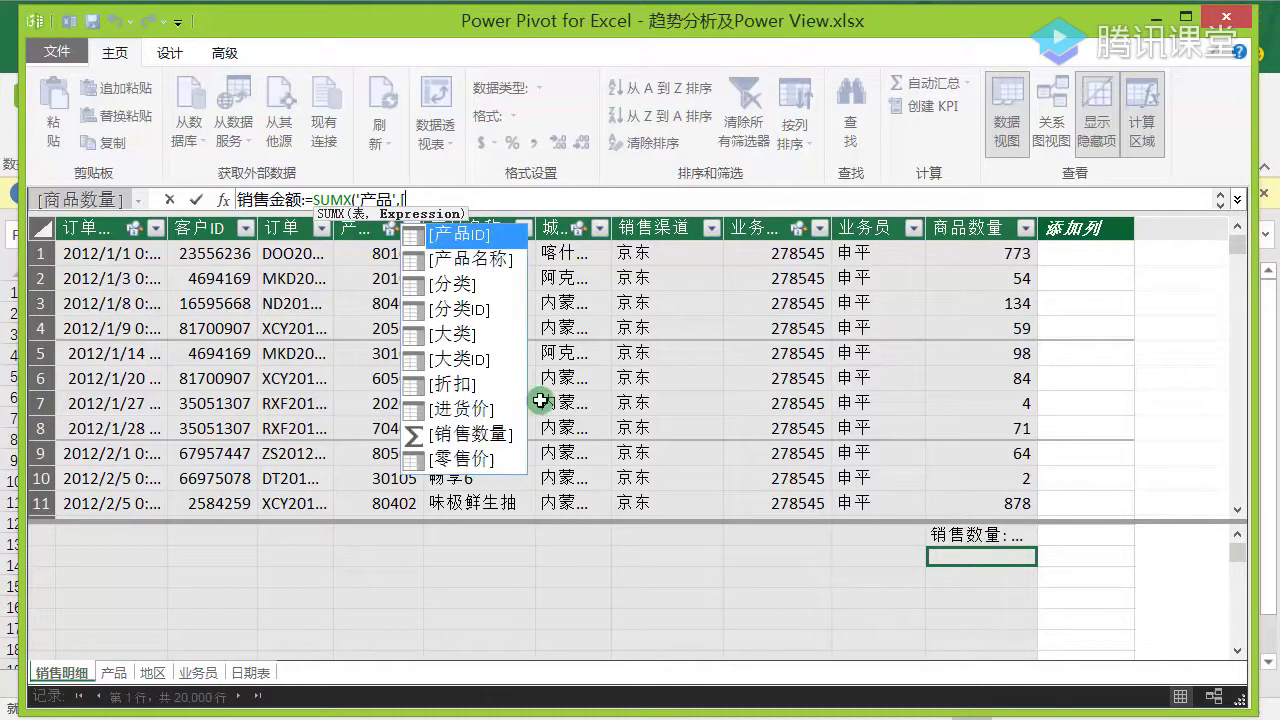
pyautogui.doubleClick(472, 459)
pyautogui.write('*')
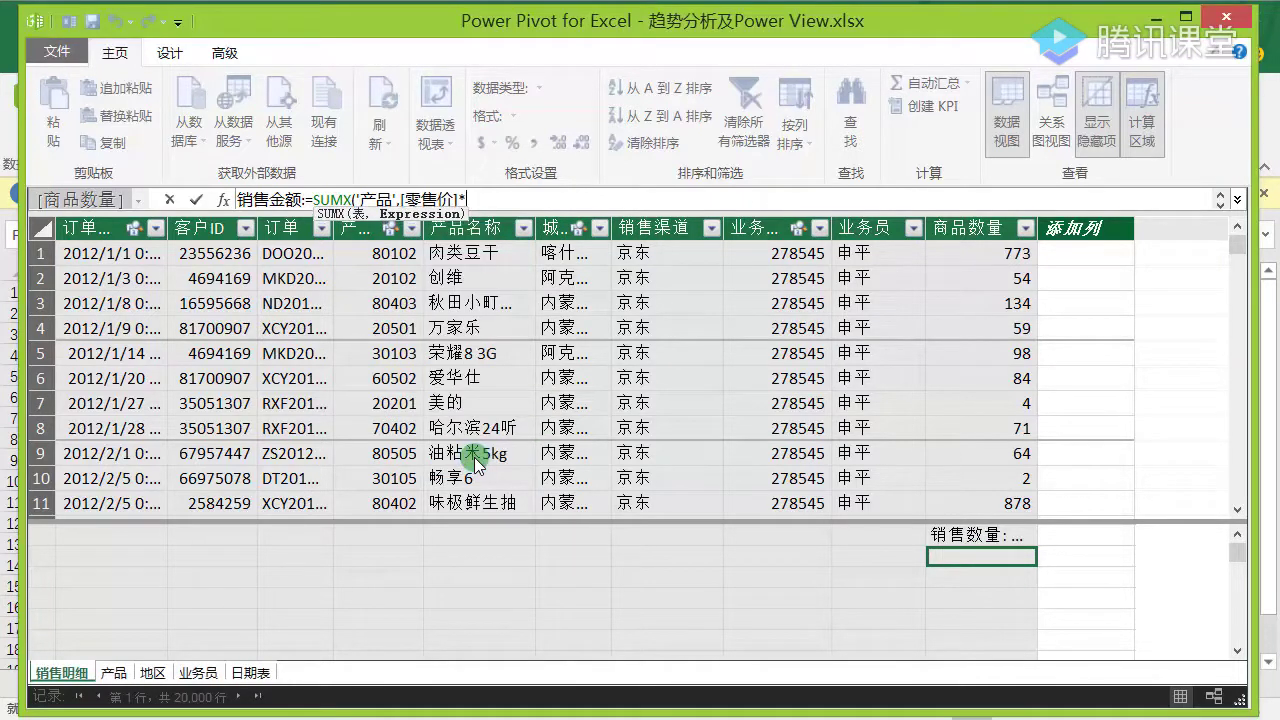
pyautogui.click(988, 535)
pyautogui.write(')')
pyautogui.press('Return')
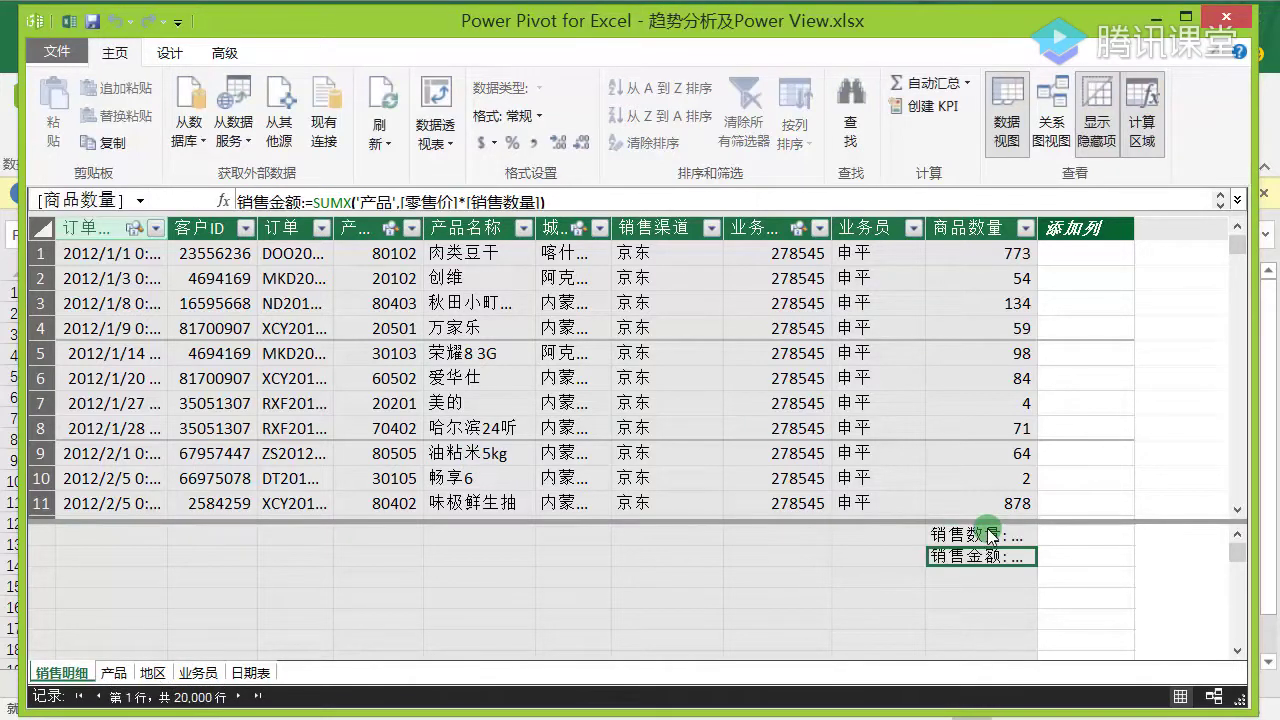
pyautogui.moveTo(1040, 228); pyautogui.dragTo(1166, 228)
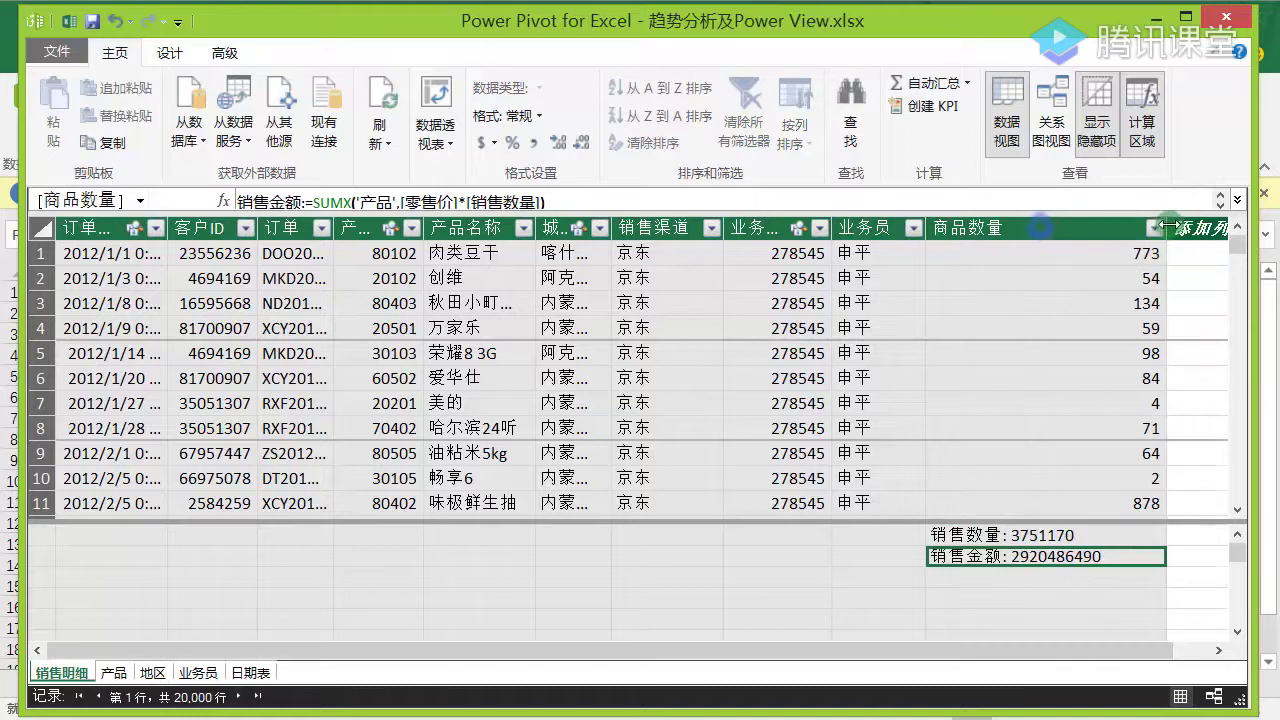
# Add the measure 利润:=SUMX('产品',([零售价]-[进货价])*[销售数量]) in the cell below 销售金额
pyautogui.click(1053, 577)
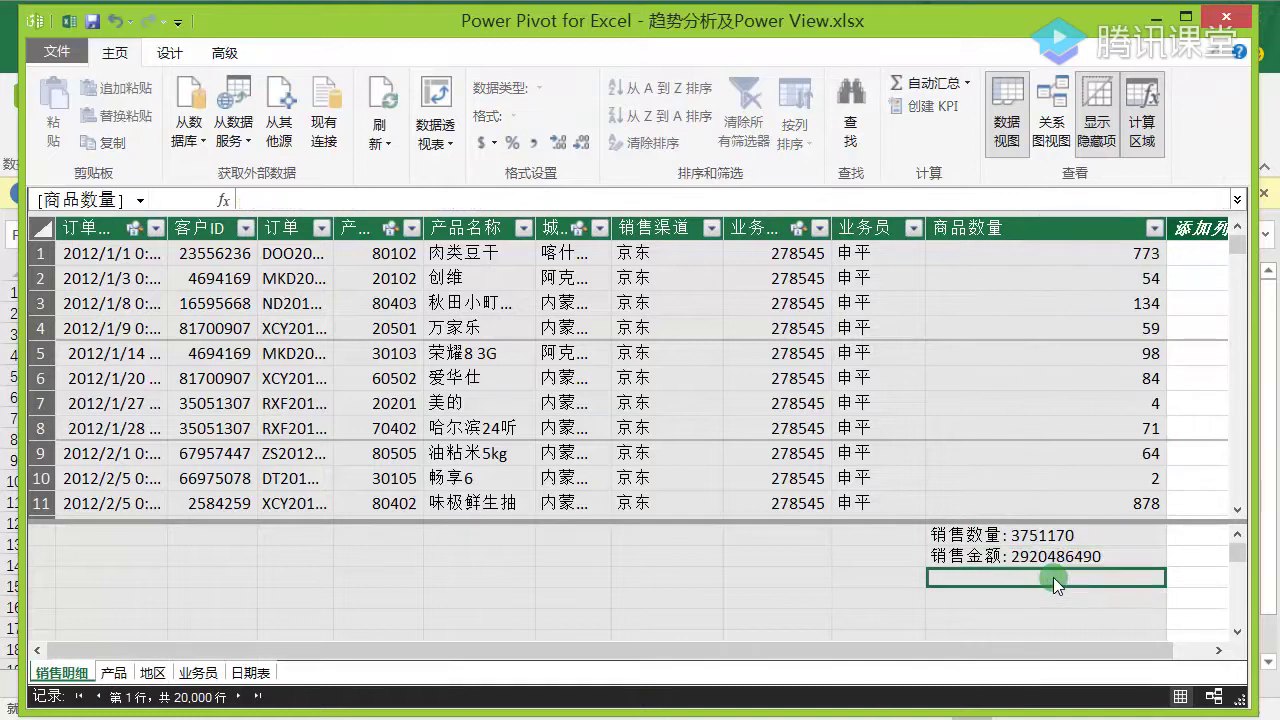
pyautogui.write('利润')
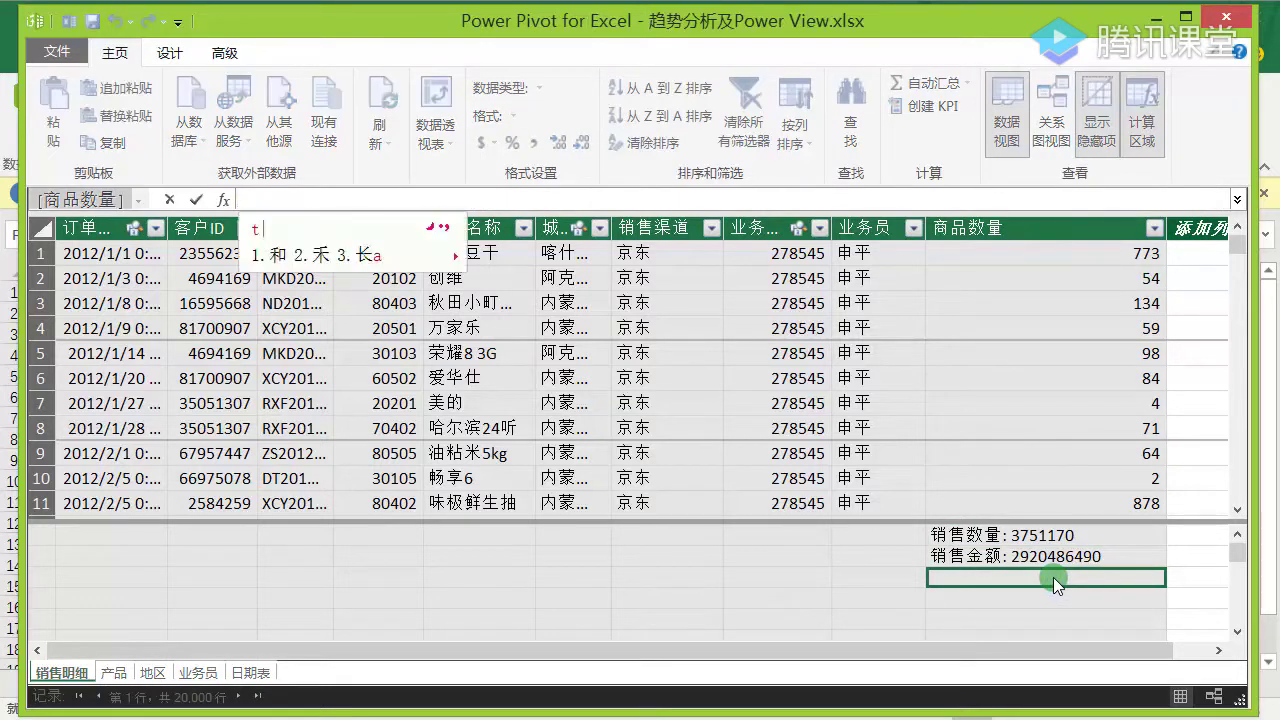
pyautogui.write(':=S')
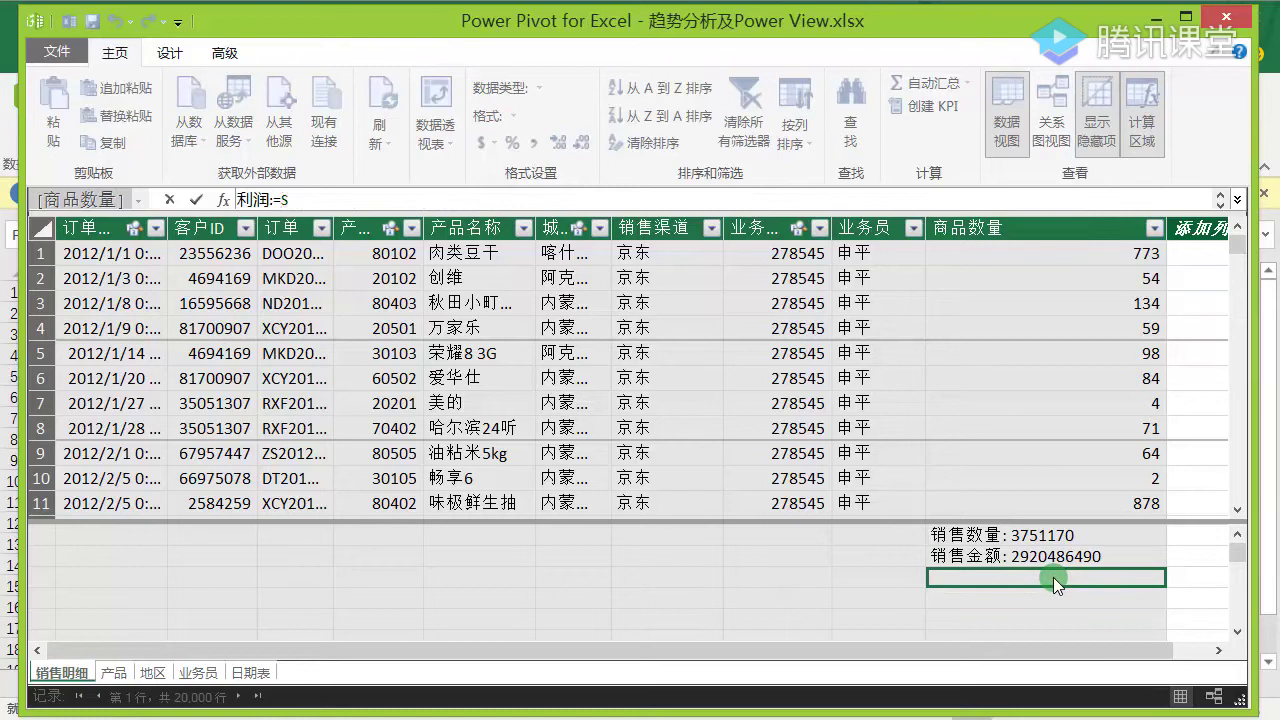
pyautogui.write("UMX('")
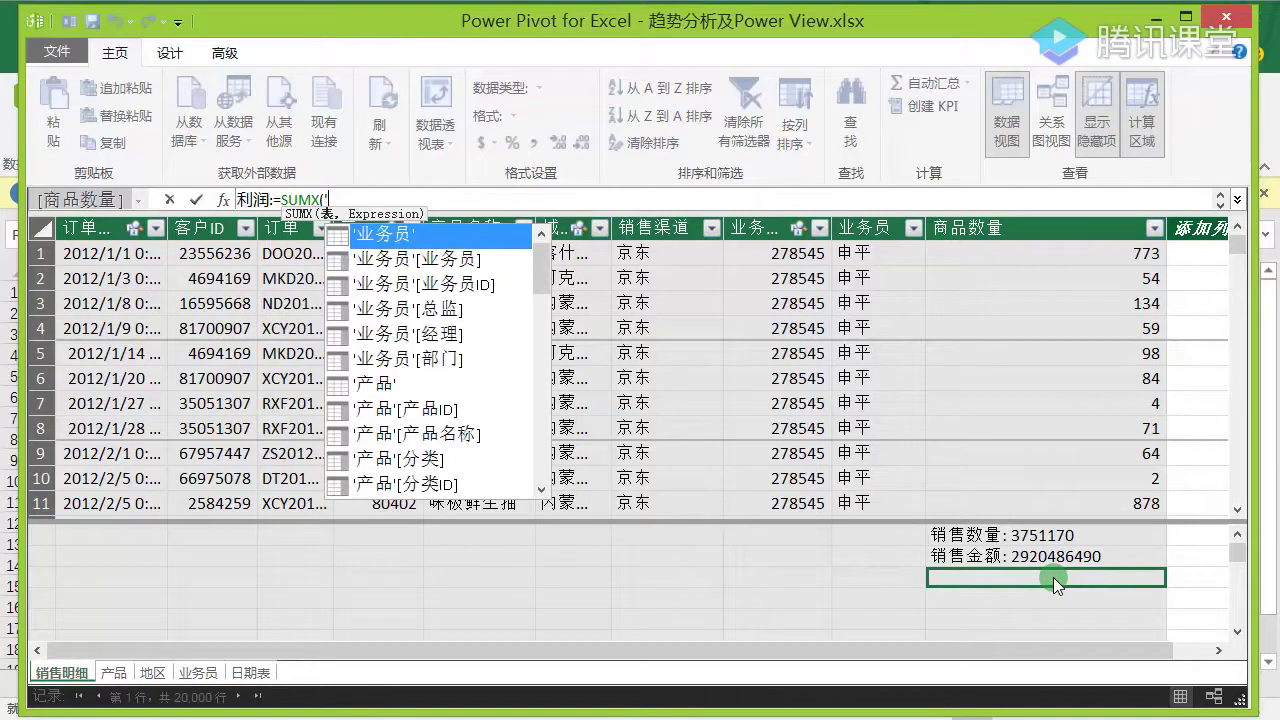
pyautogui.doubleClick(448, 384)
pyautogui.write(',')
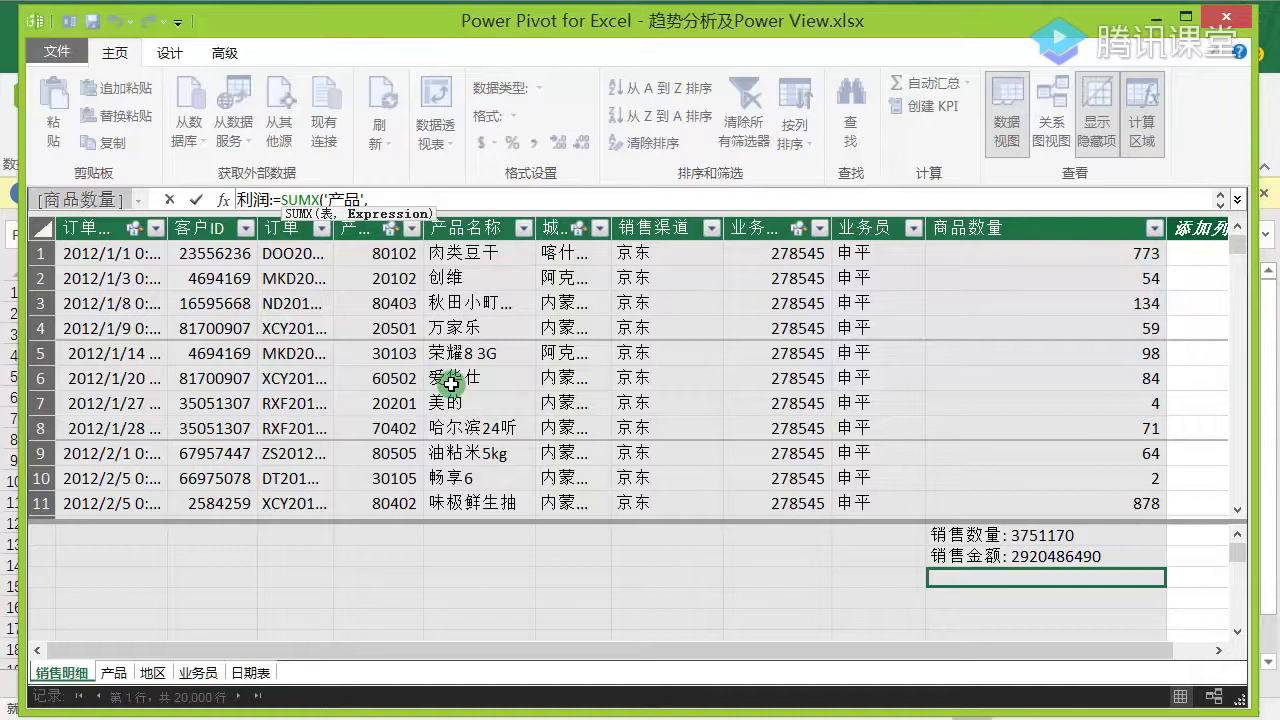
pyautogui.write('([')
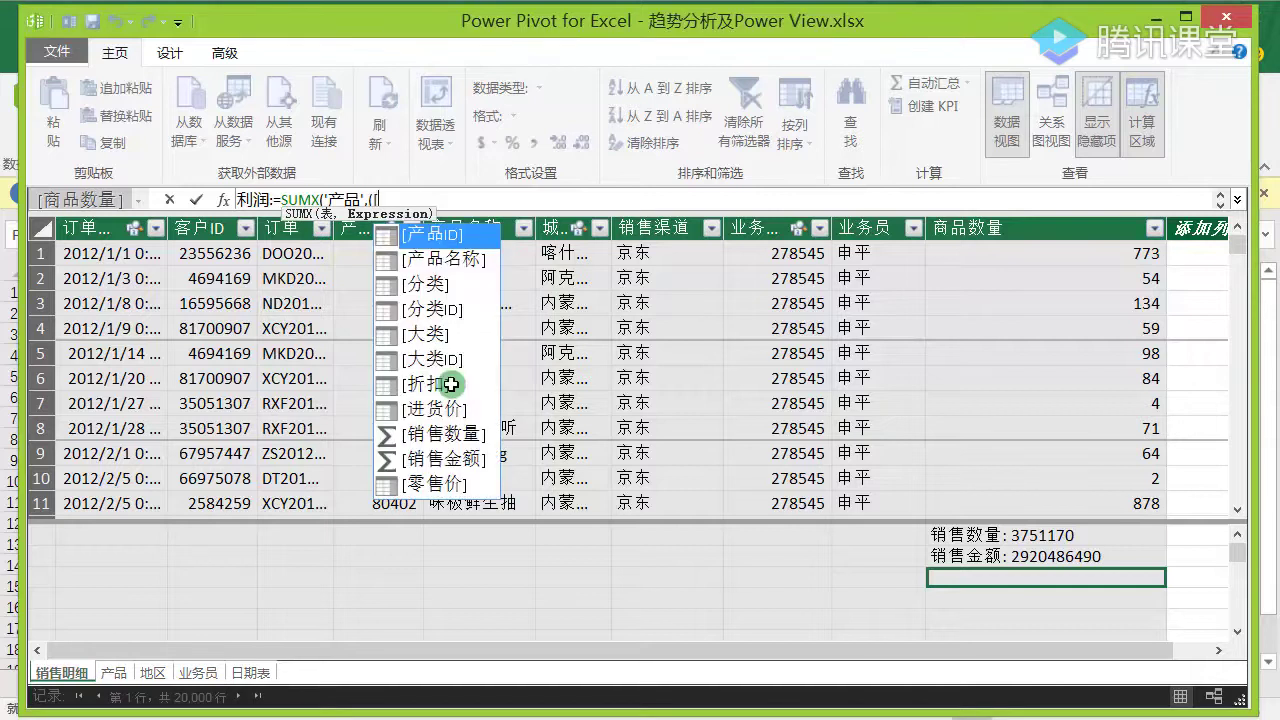
pyautogui.write('零售')
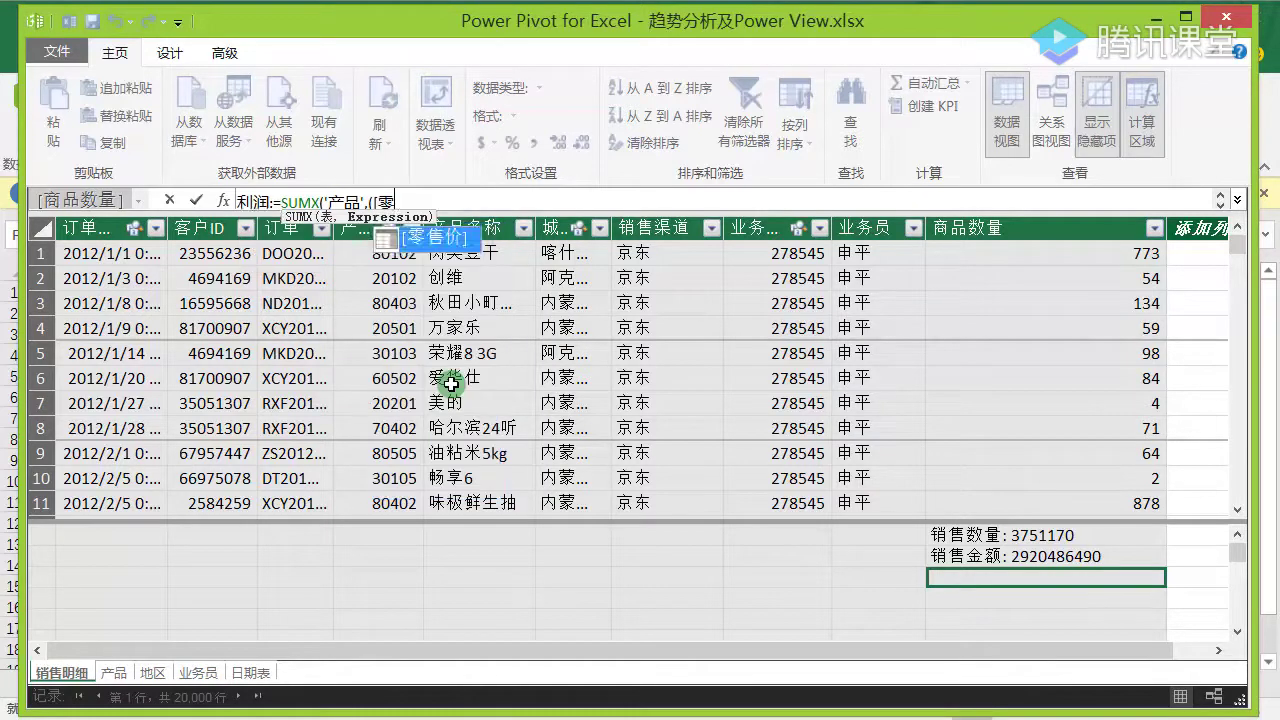
pyautogui.press('Tab')
pyautogui.write('-[进货')
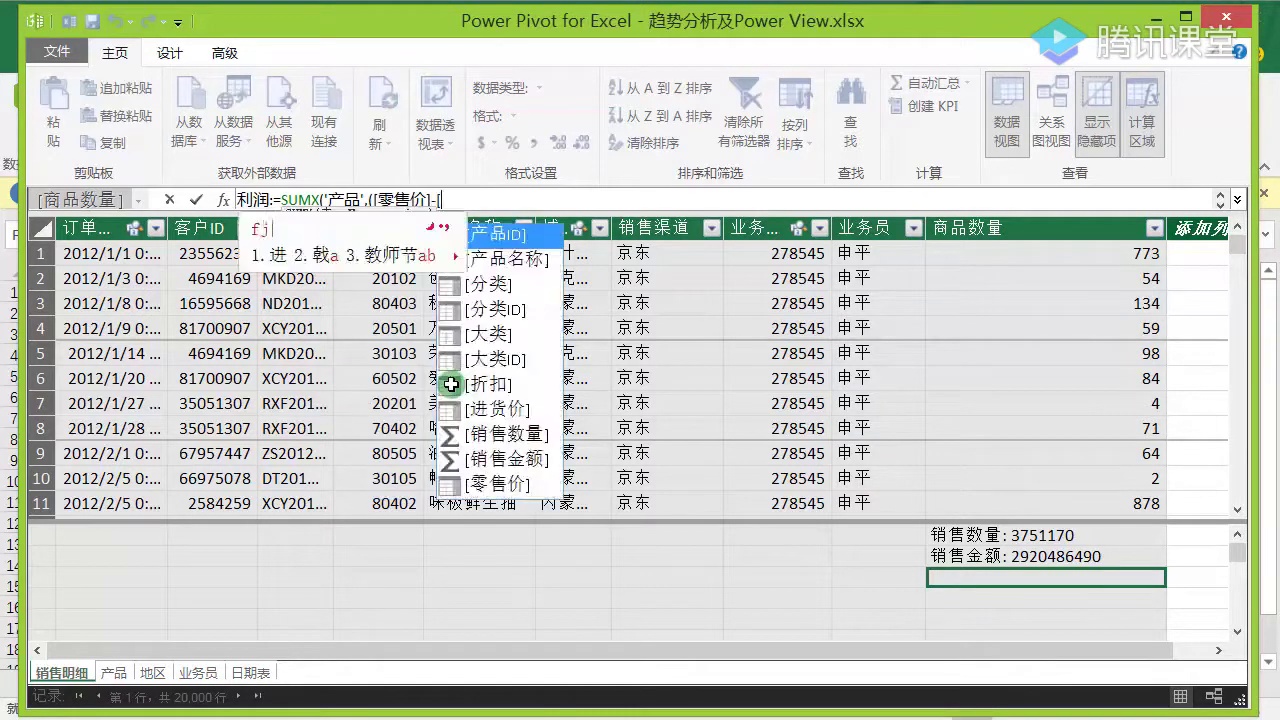
pyautogui.press('Tab')
pyautogui.write(')')
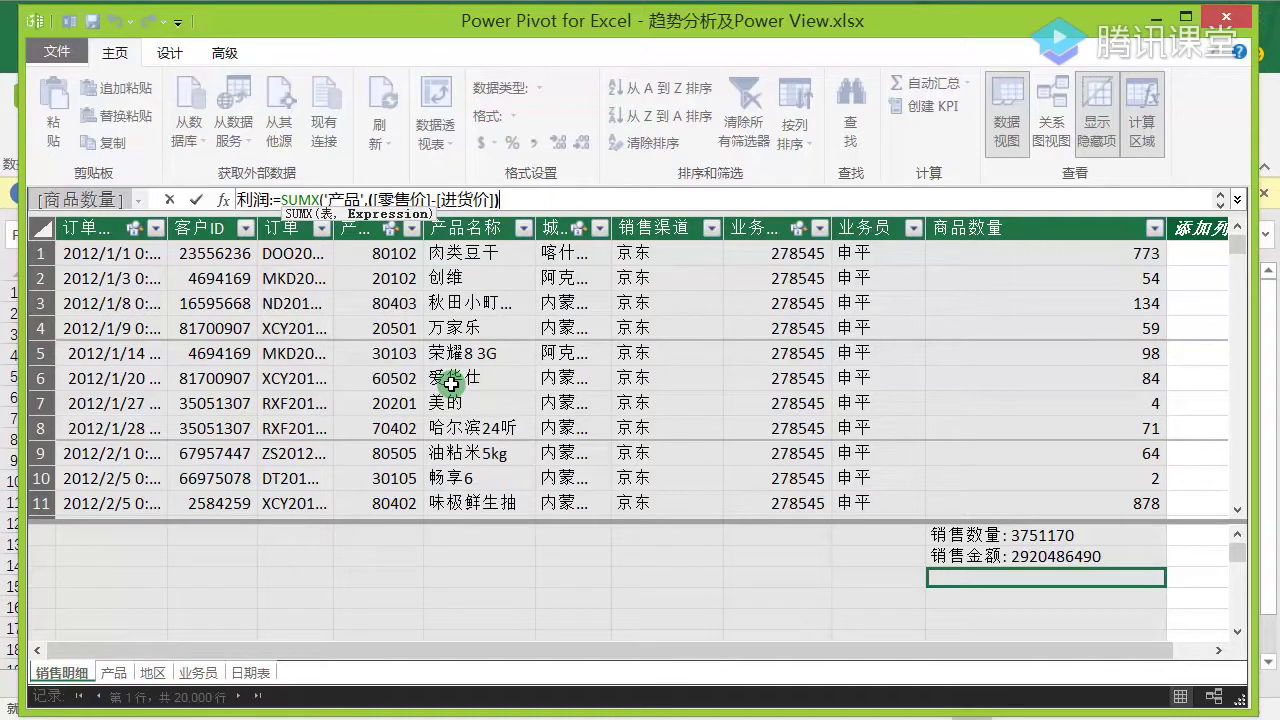
pyautogui.write('*[')
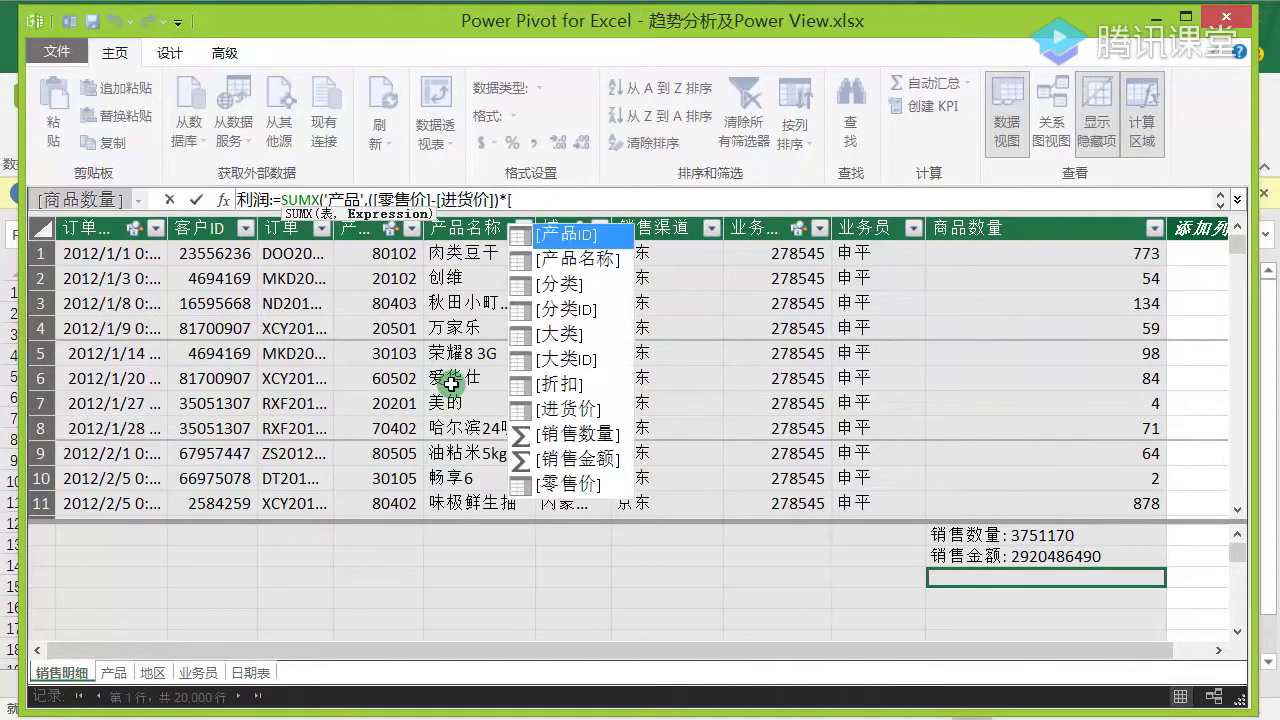
pyautogui.write('销售数量')
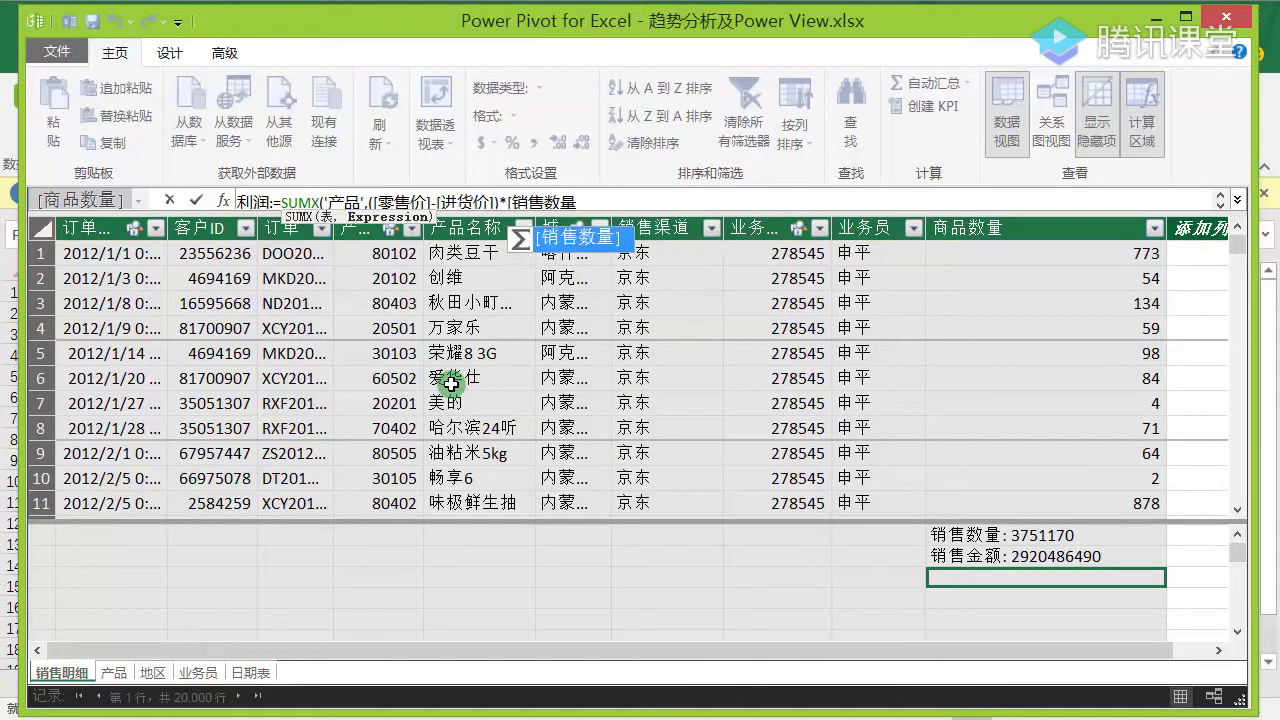
pyautogui.write('])')
pyautogui.press('Return')
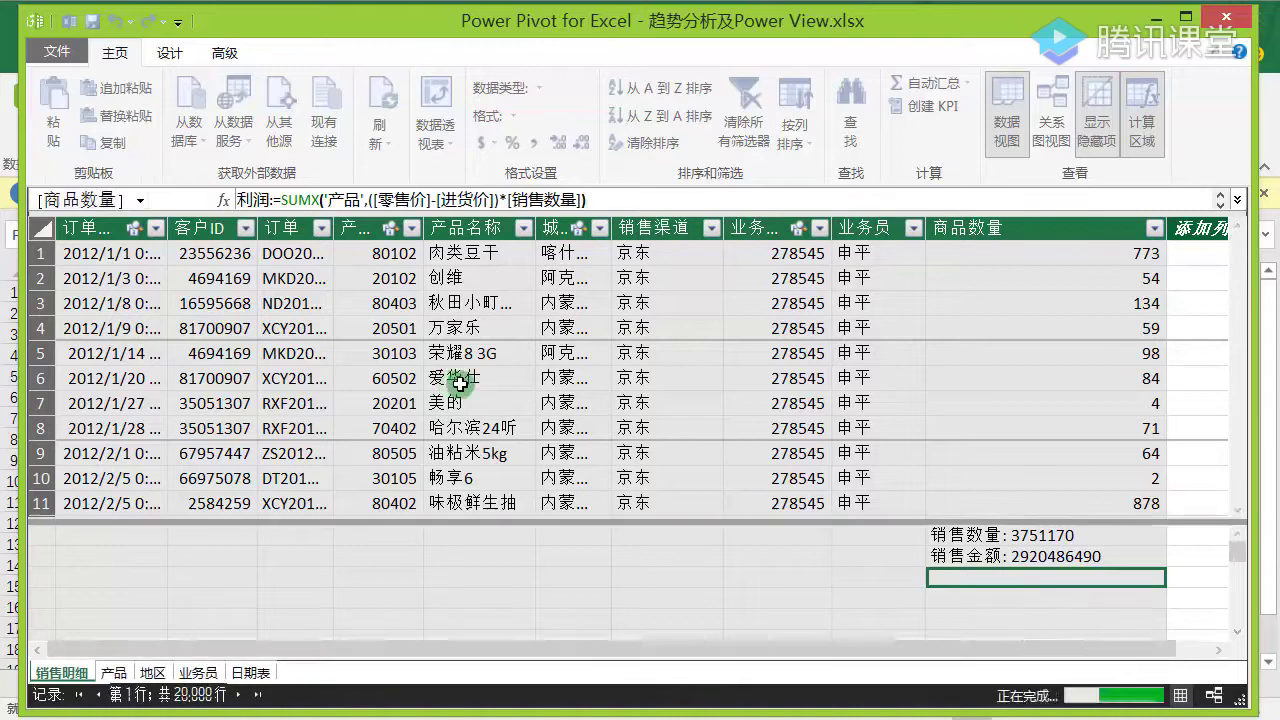
# Format the 销售金额 and 利润 measures together with the ¥ 中文(简体，中国) currency format
pyautogui.moveTo(983, 558); pyautogui.dragTo(965, 582)
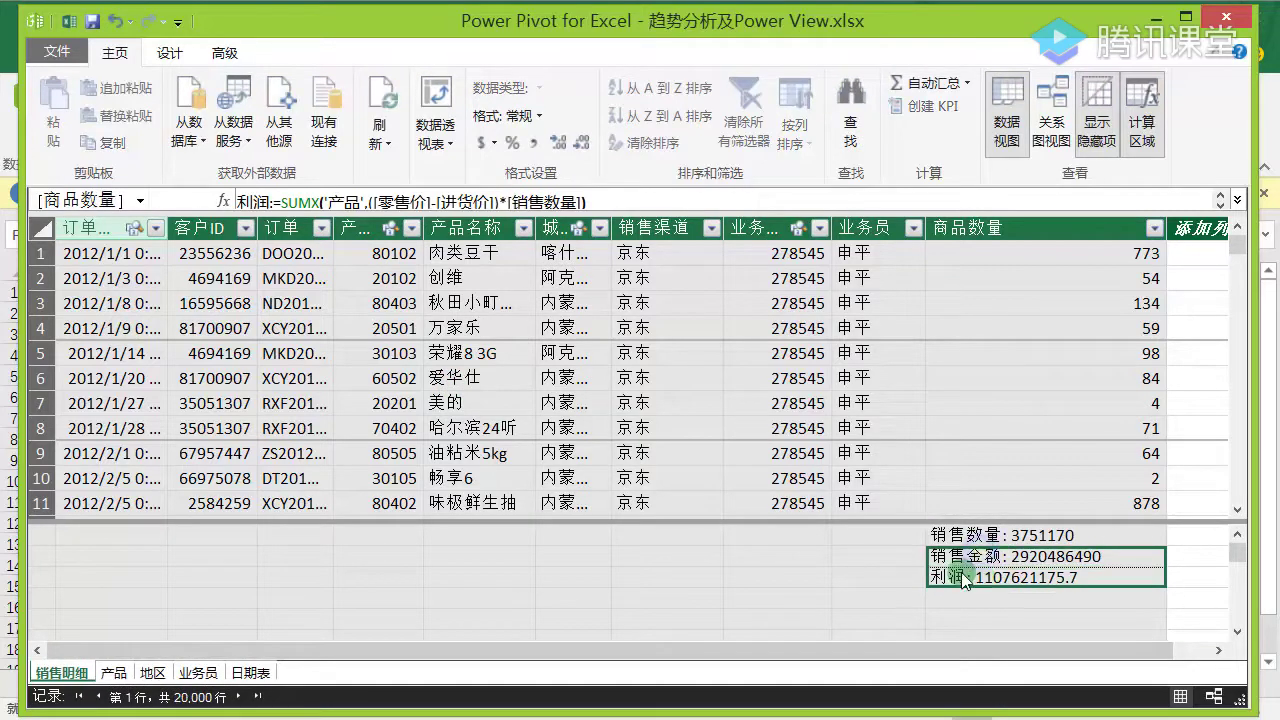
pyautogui.click(489, 143)
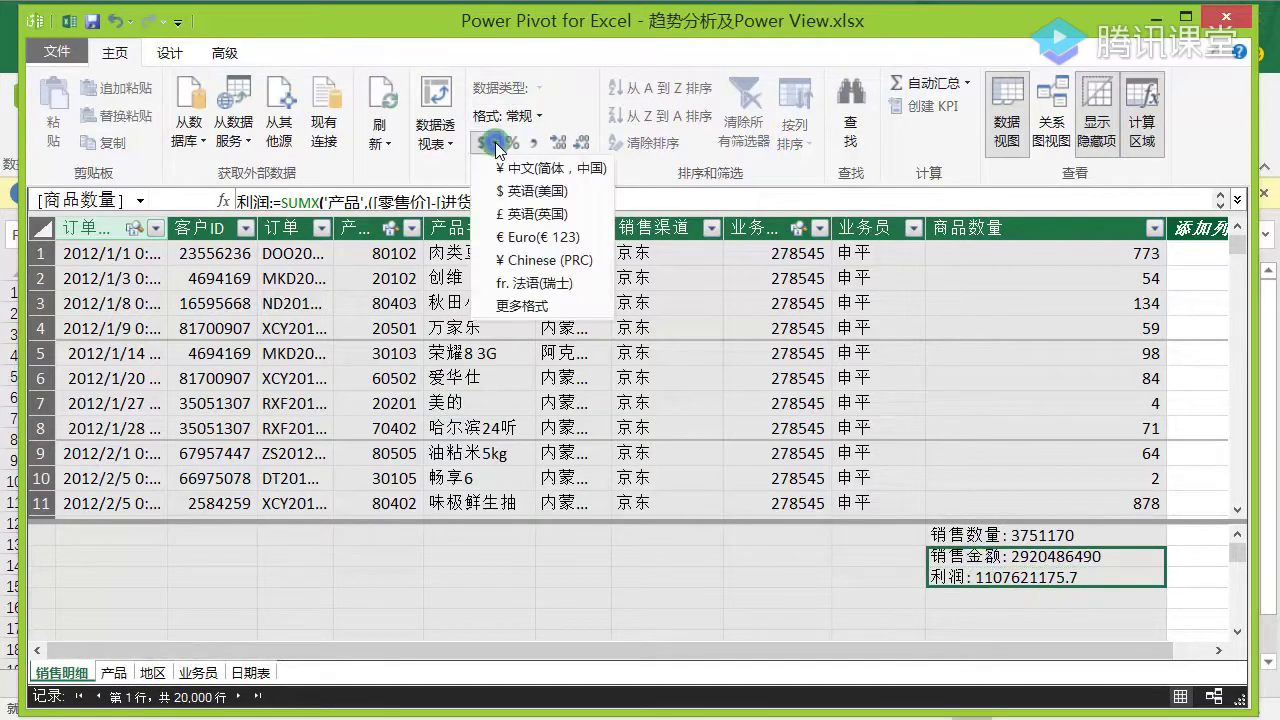
pyautogui.click(540, 164)
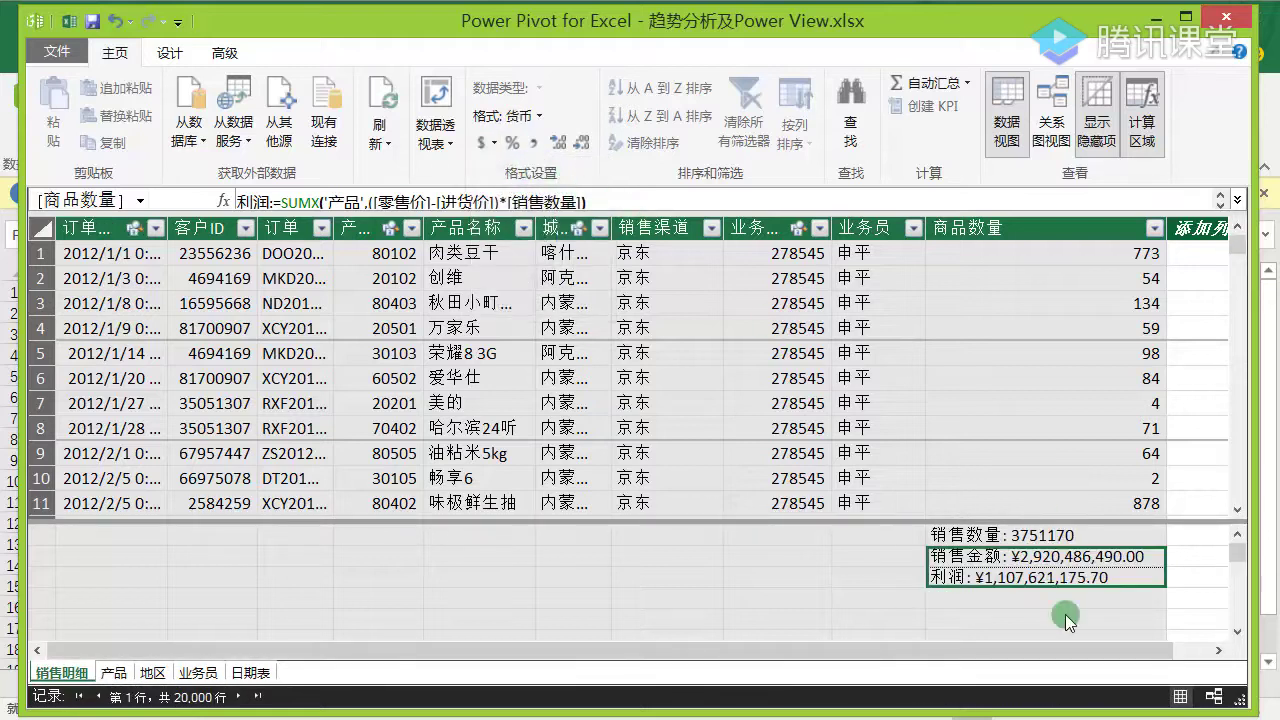
# Try the whole-number format with thousands separators on the 销售金额 and 利润 measures
pyautogui.click(538, 118)
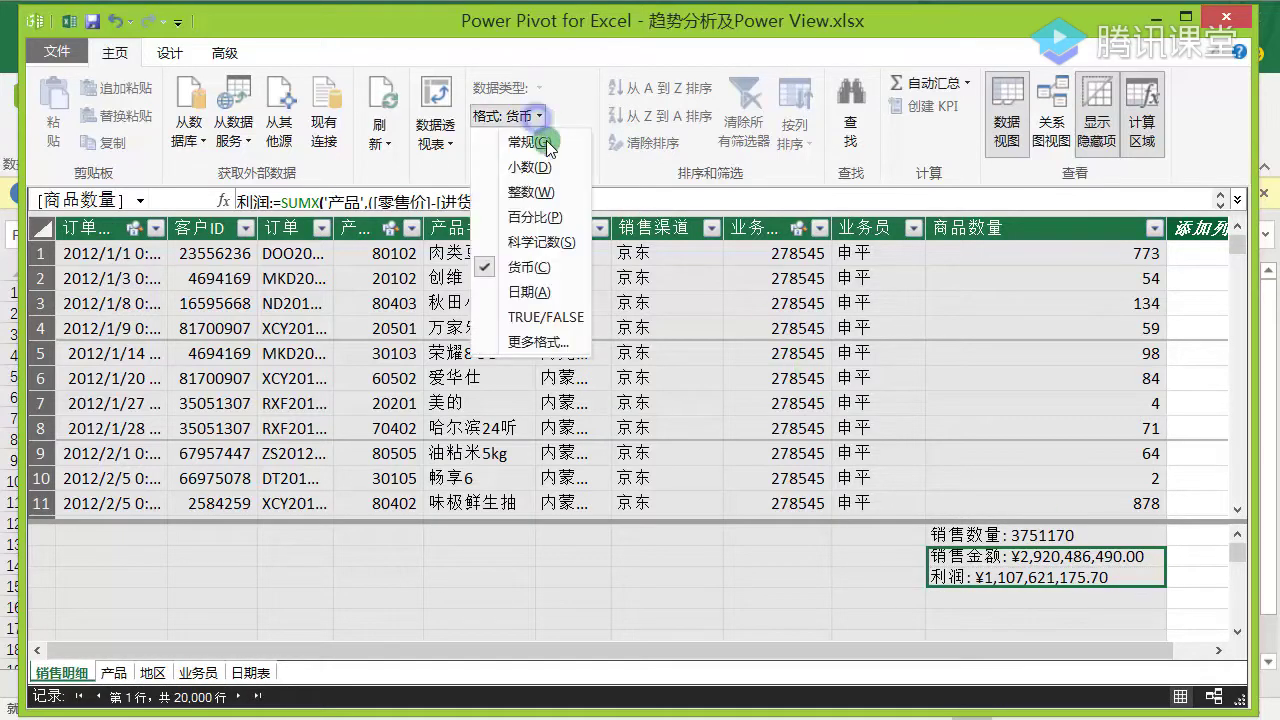
pyautogui.click(541, 193)
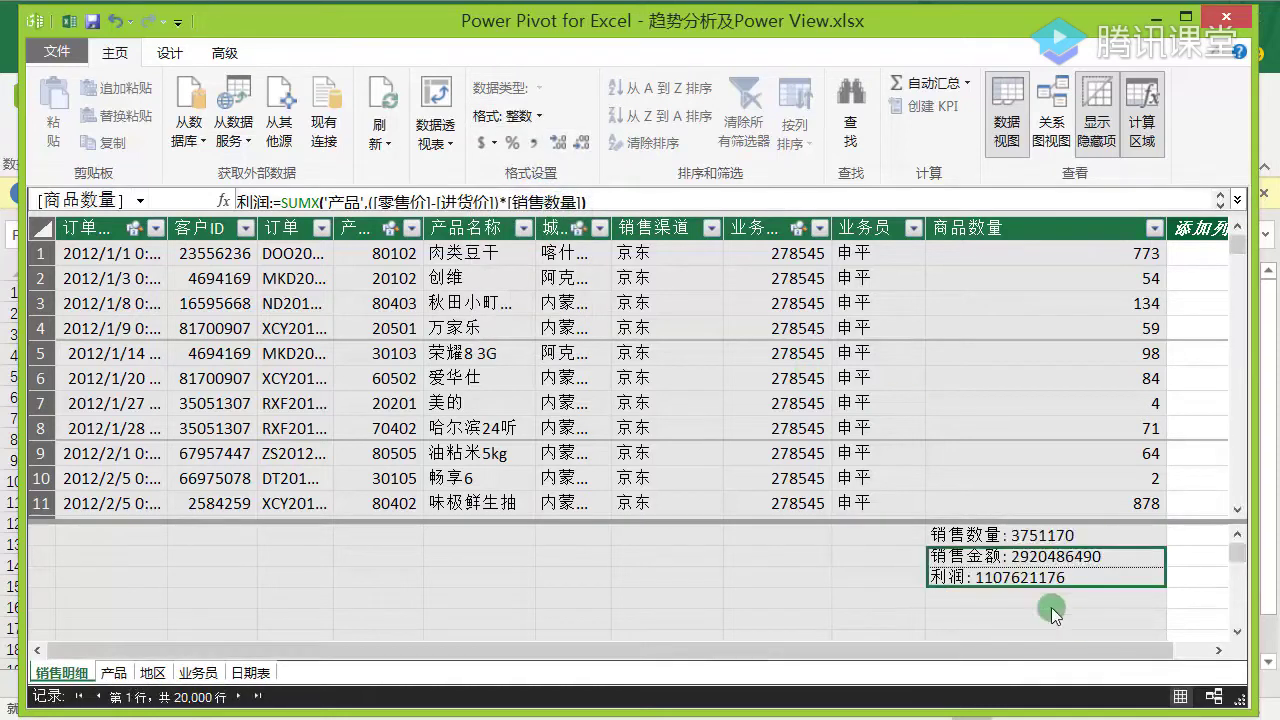
pyautogui.click(535, 147)
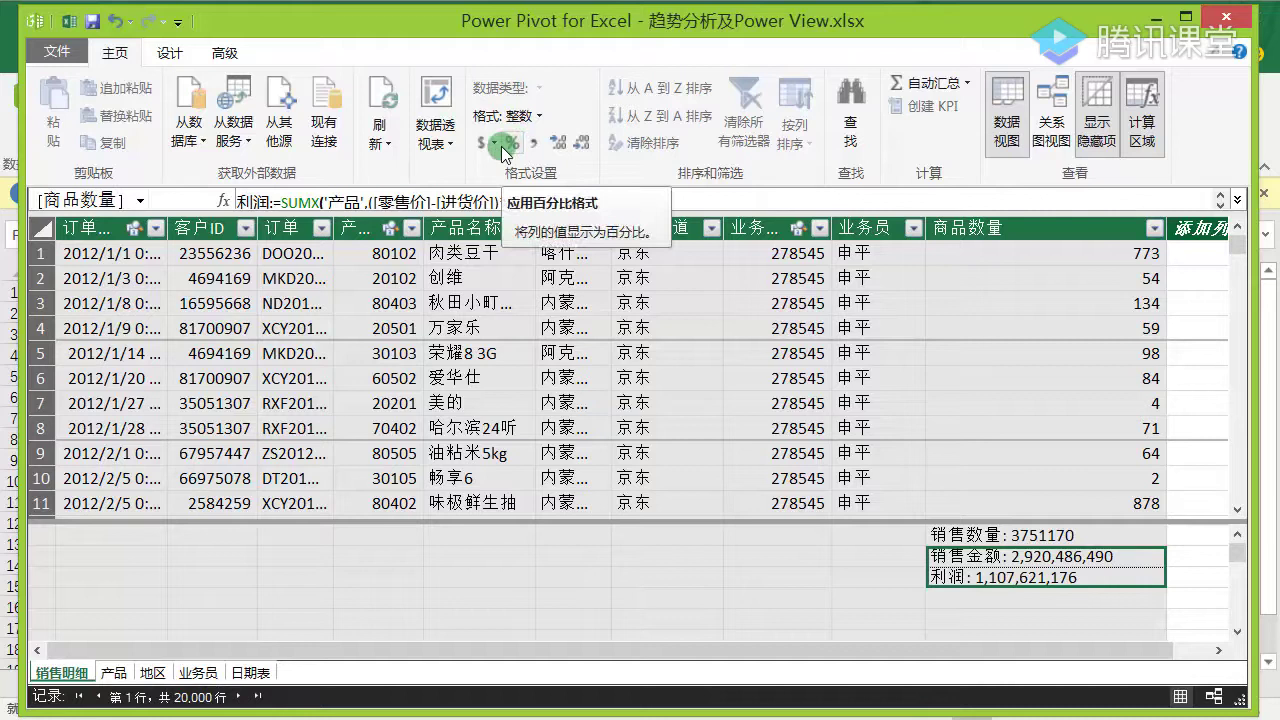
# Format 销售金额 and 利润 as currency (货币) without any decimal places
pyautogui.click(539, 117)
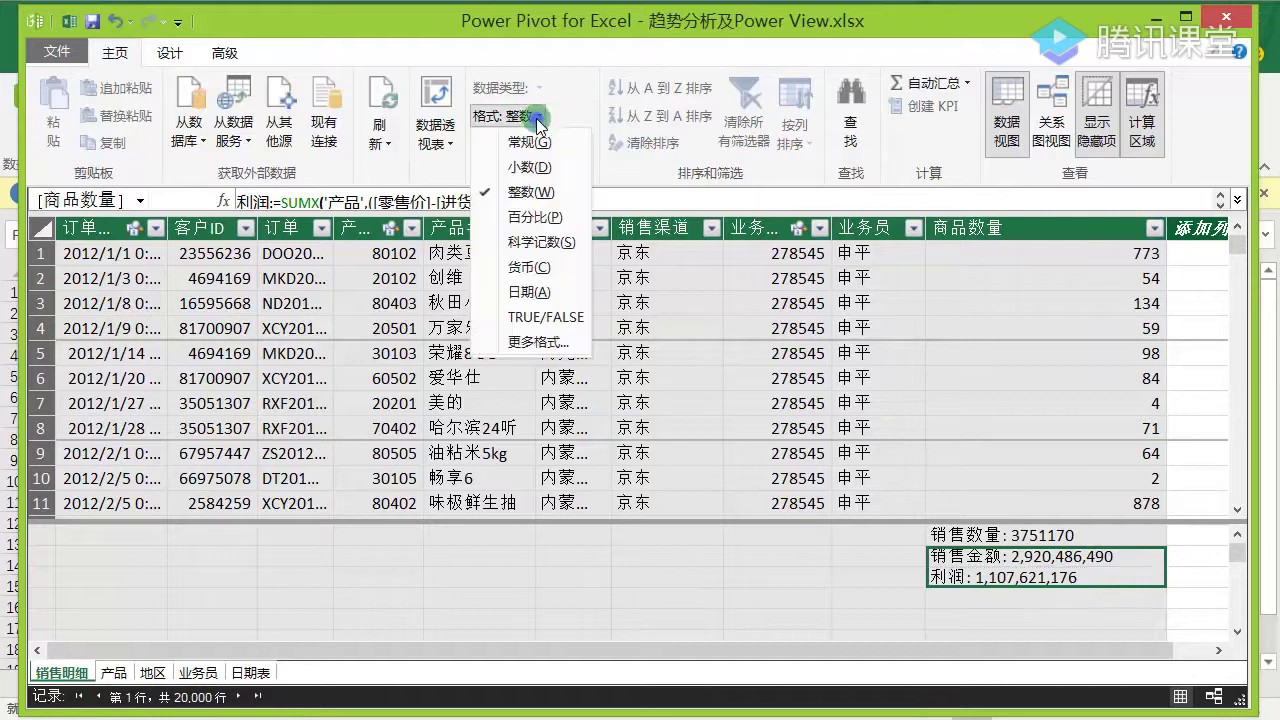
pyautogui.click(530, 267)
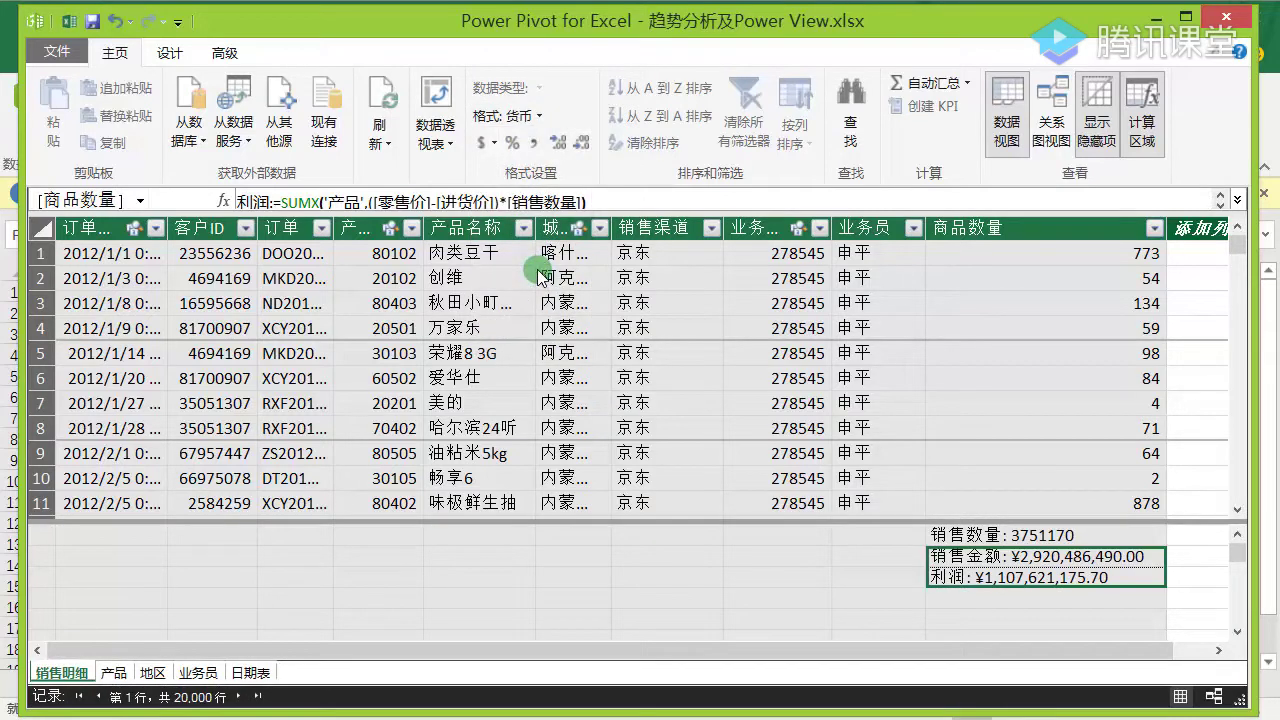
pyautogui.click(585, 145)
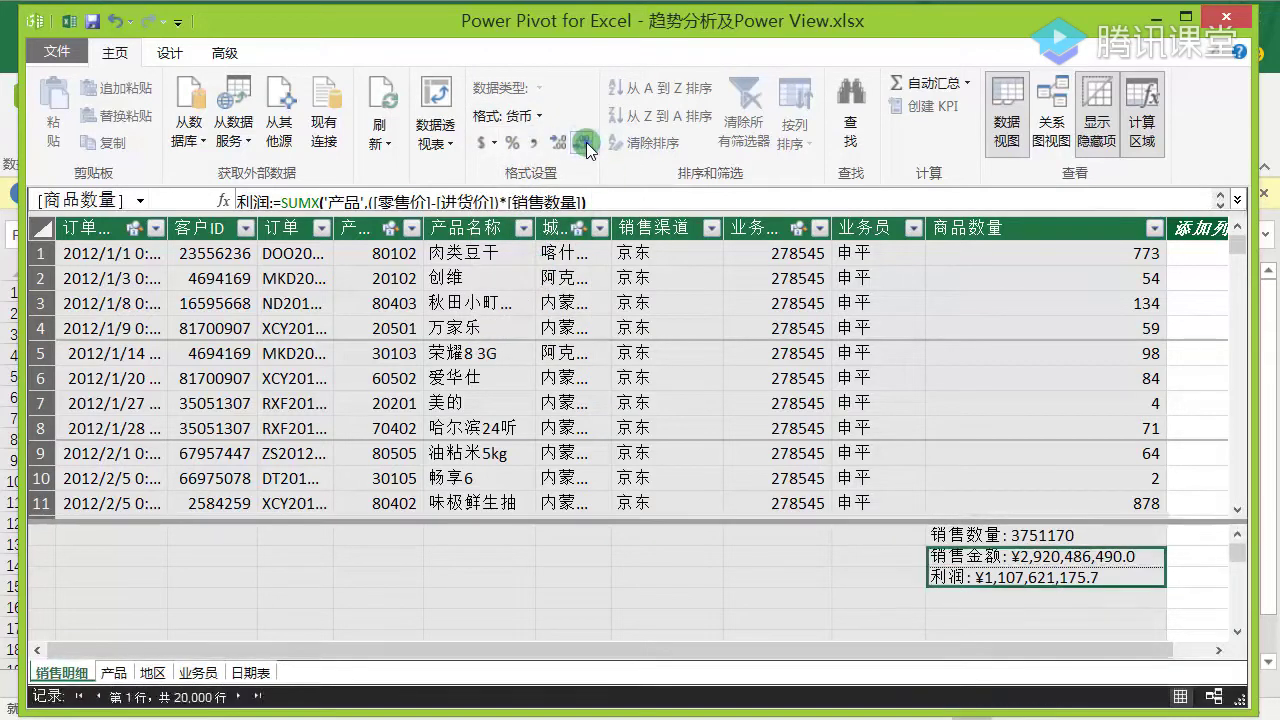
pyautogui.click(585, 145)
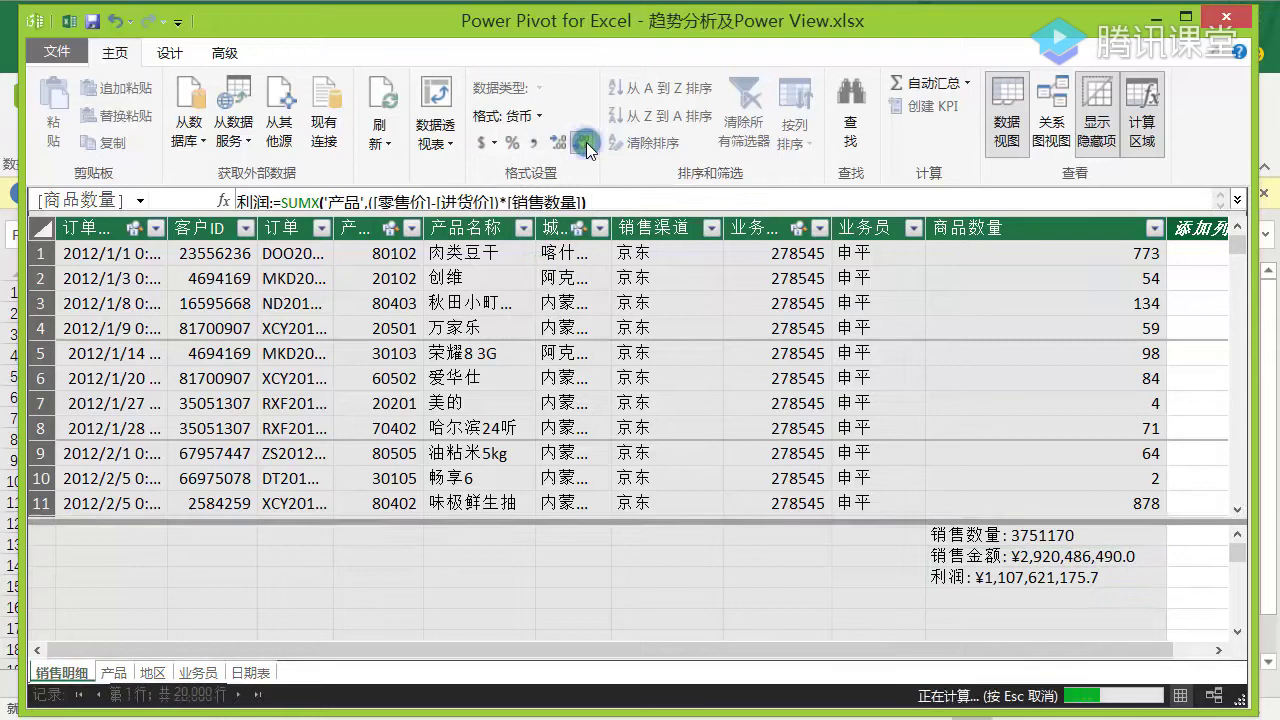
# Format the 销售数量 measure as a whole number (整数) with thousands separators
pyautogui.click(1018, 535)
pyautogui.click(515, 117)
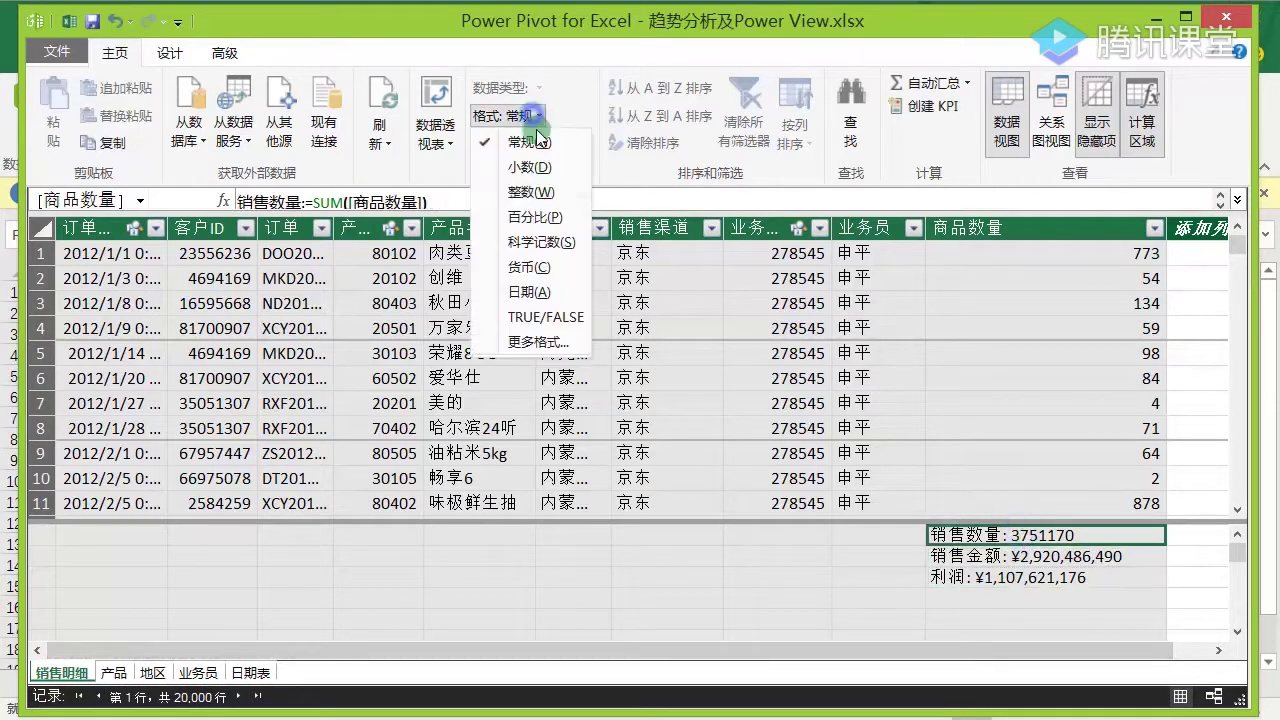
pyautogui.click(543, 193)
pyautogui.click(543, 143)
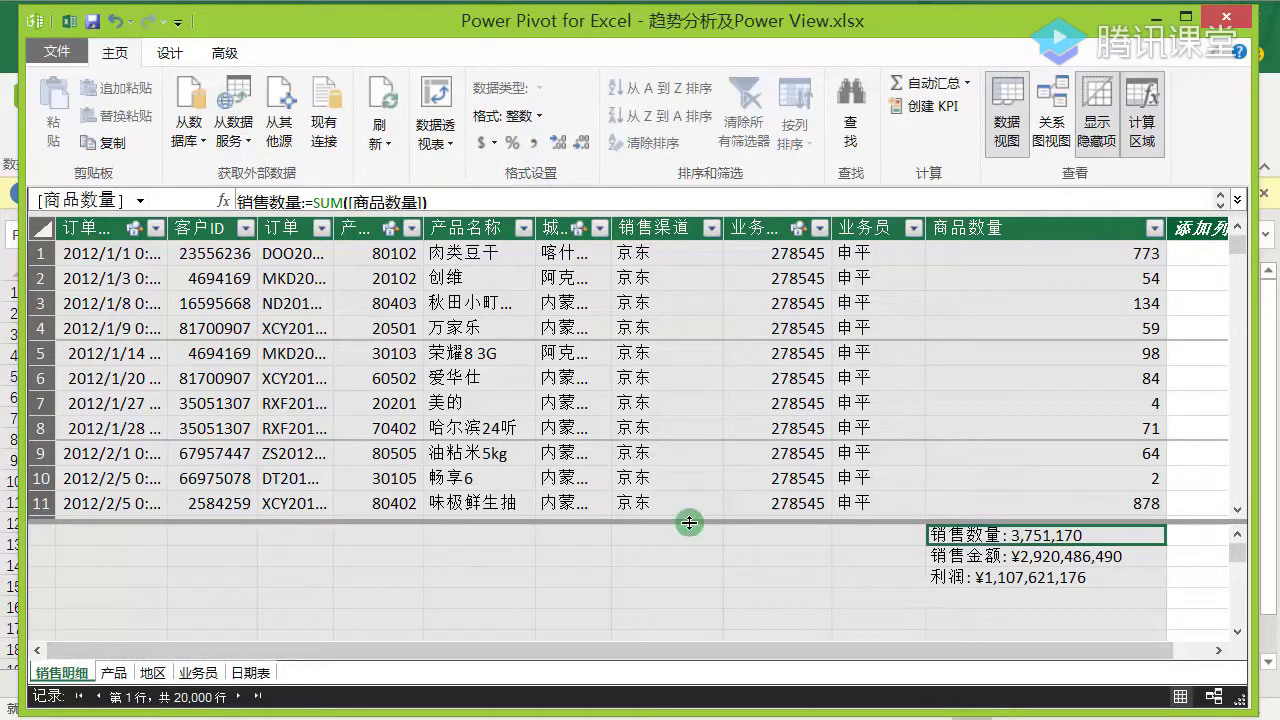
# Insert a horizontal pivot chart and pivot table from the data model on the existing sheet Sheet1 at cell B7
pyautogui.click(449, 147)
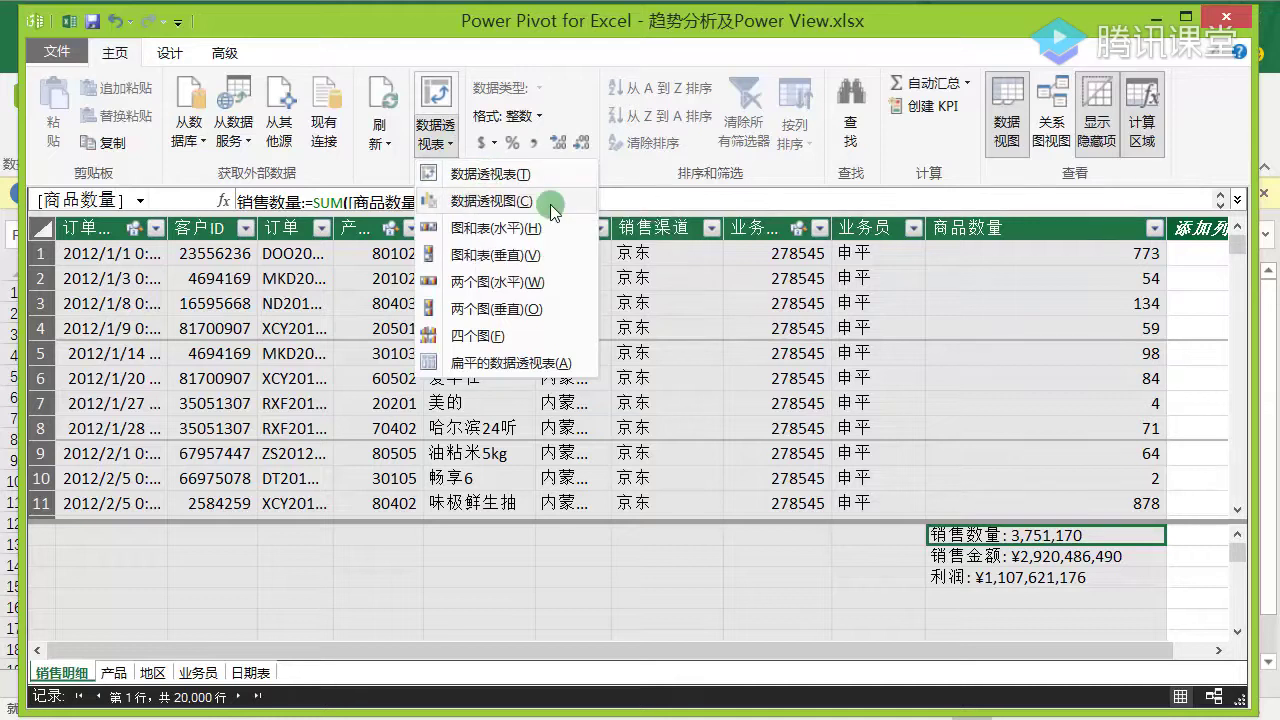
pyautogui.click(496, 230)
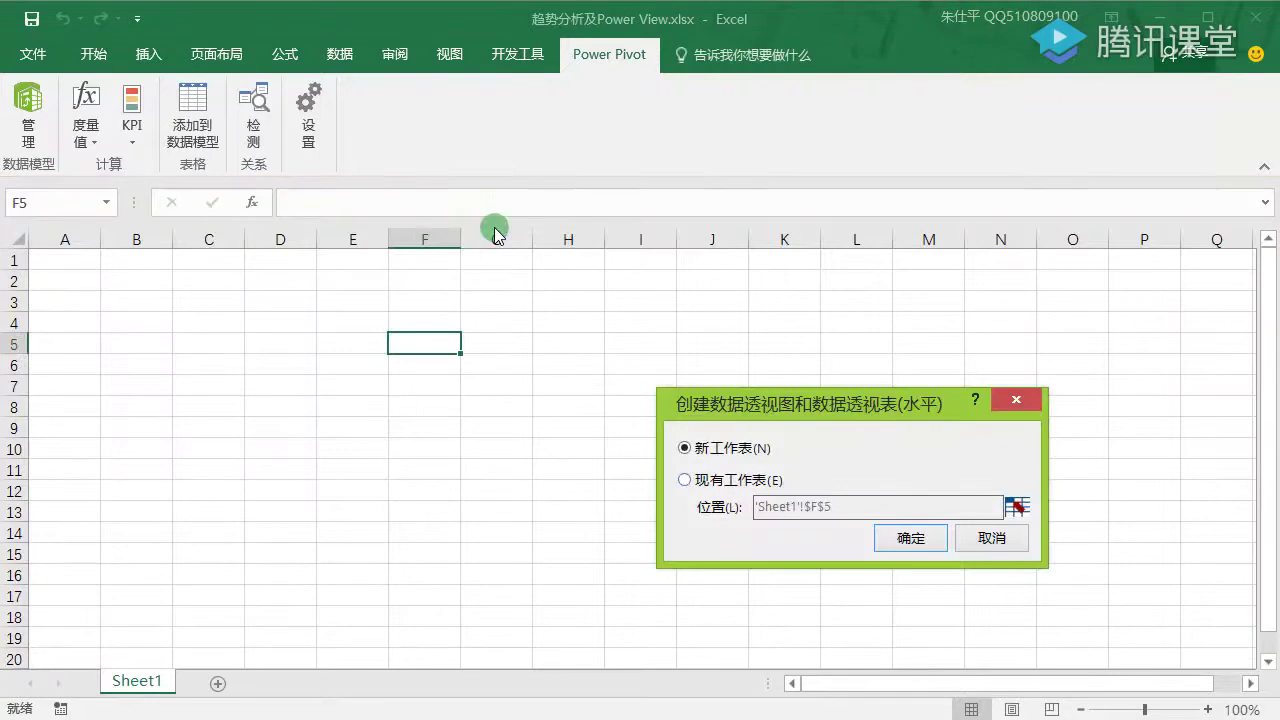
pyautogui.click(745, 486)
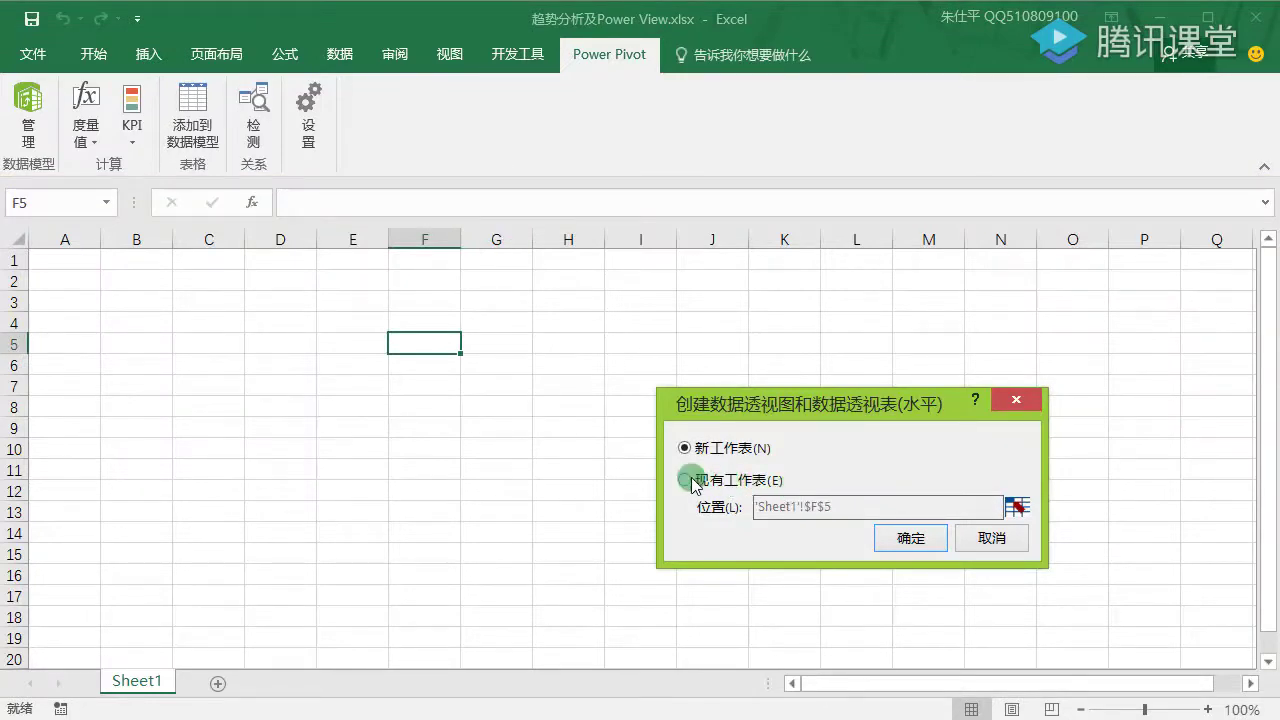
pyautogui.click(1017, 507)
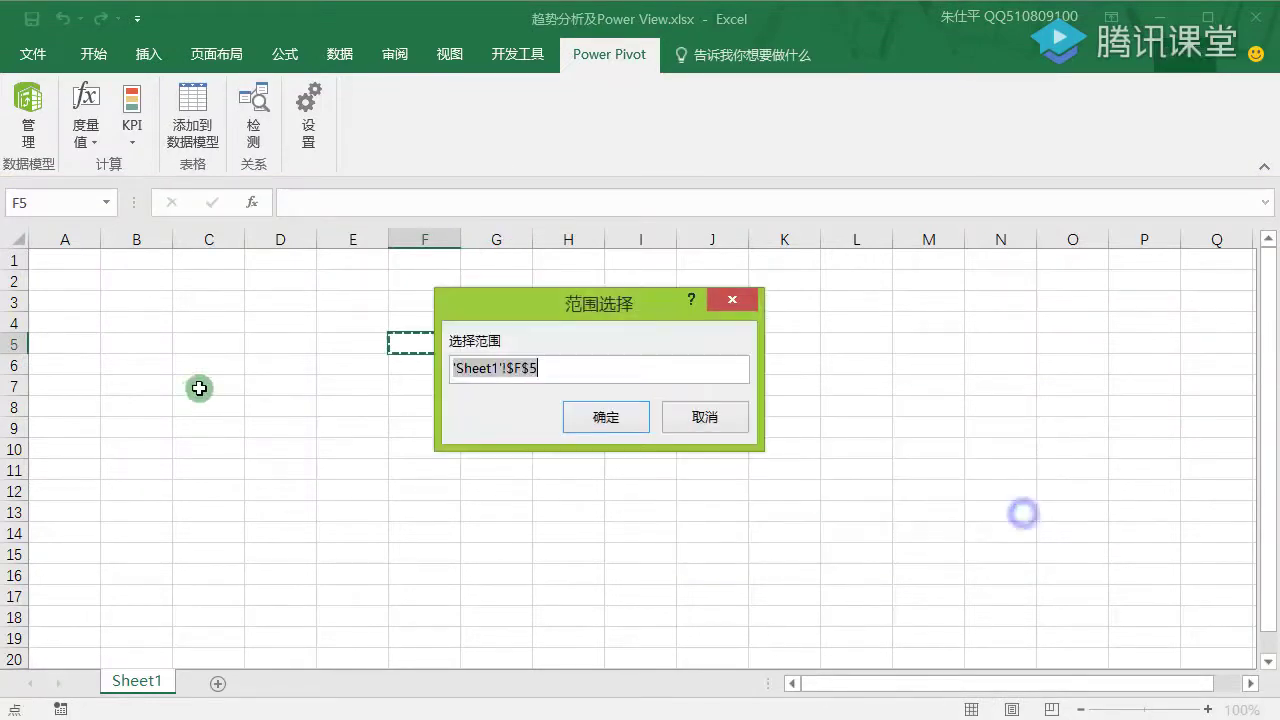
pyautogui.click(135, 394)
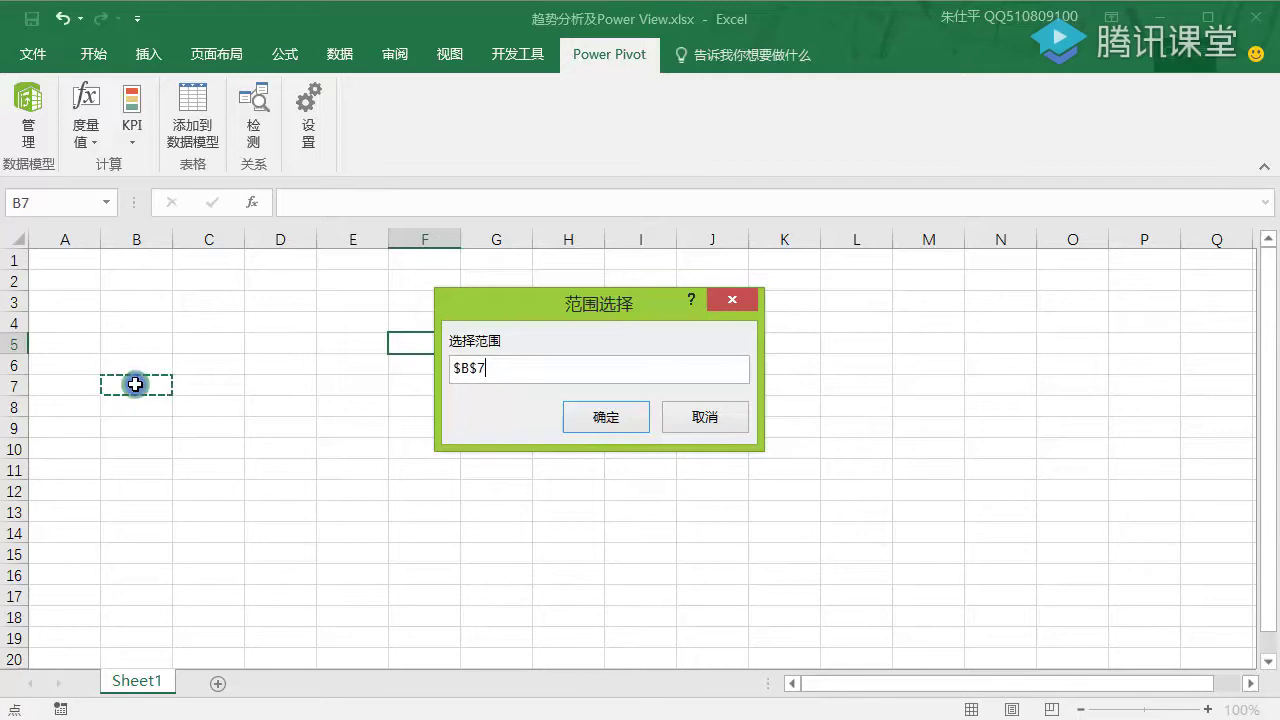
pyautogui.click(606, 416)
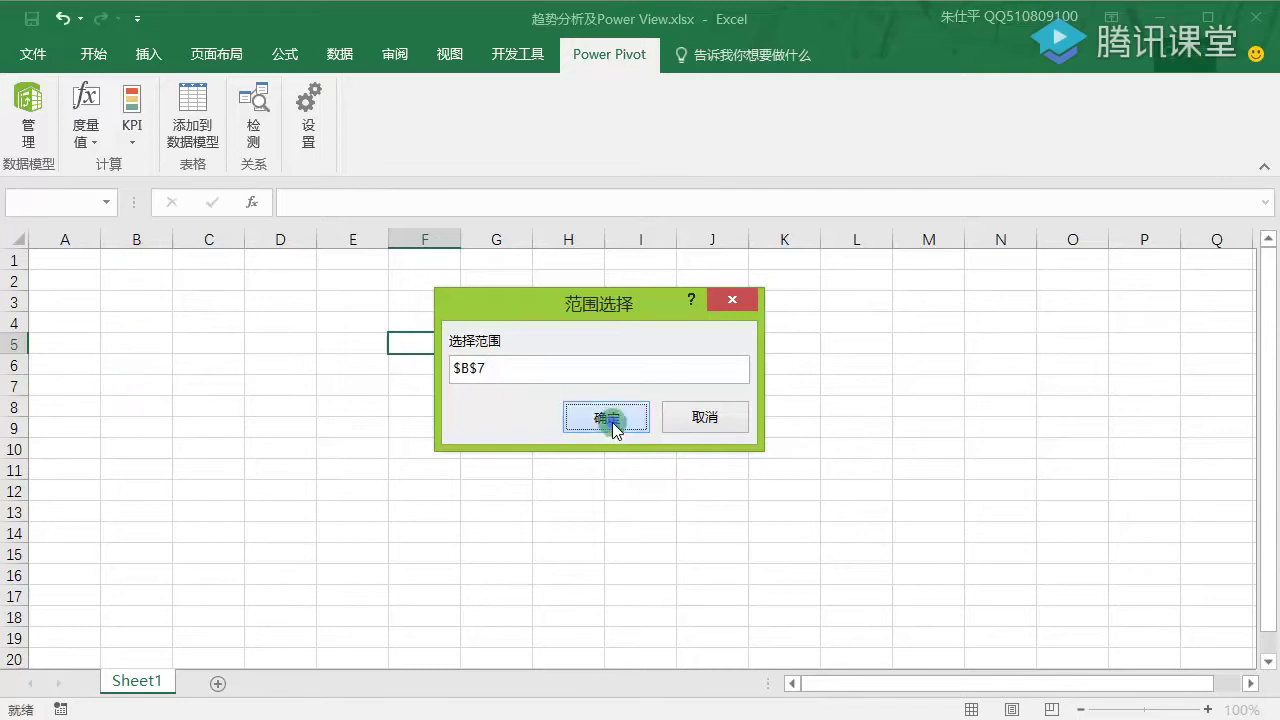
pyautogui.click(905, 538)
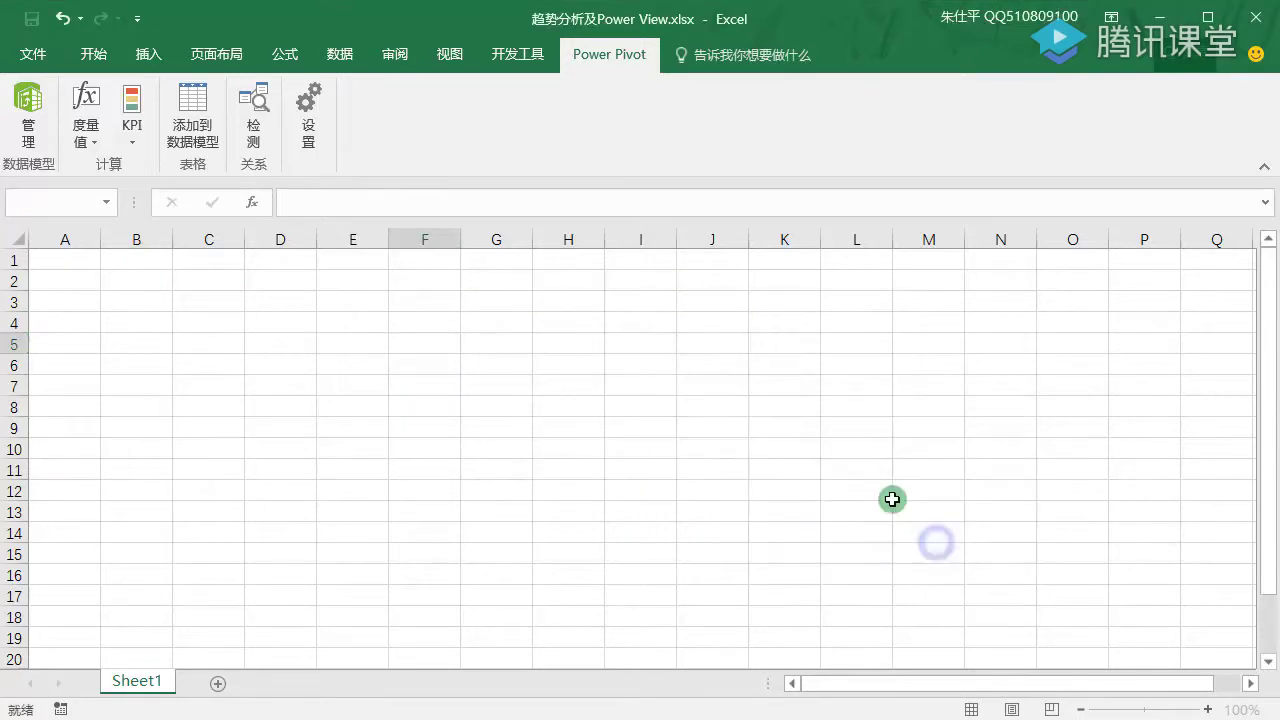
# Place the 月份 field of 日期表 on the category axis of the pivot chart
pyautogui.scroll(-1, 334, 414)
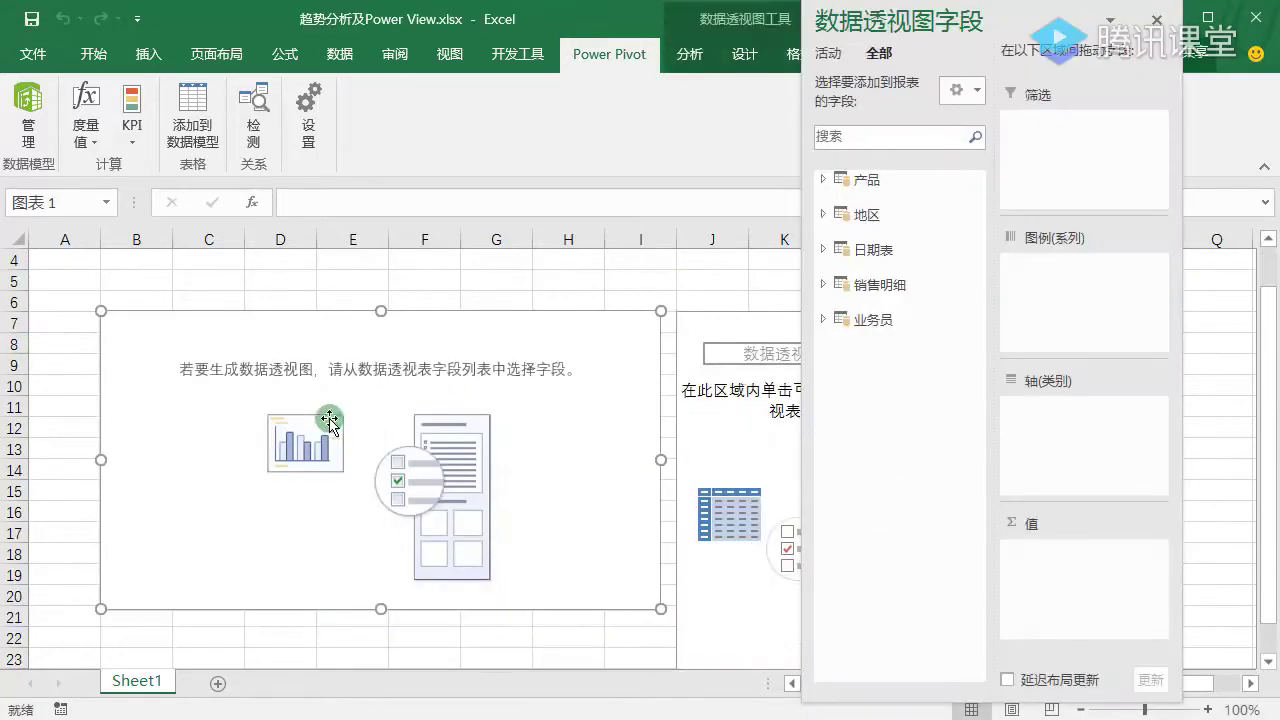
pyautogui.click(844, 266)
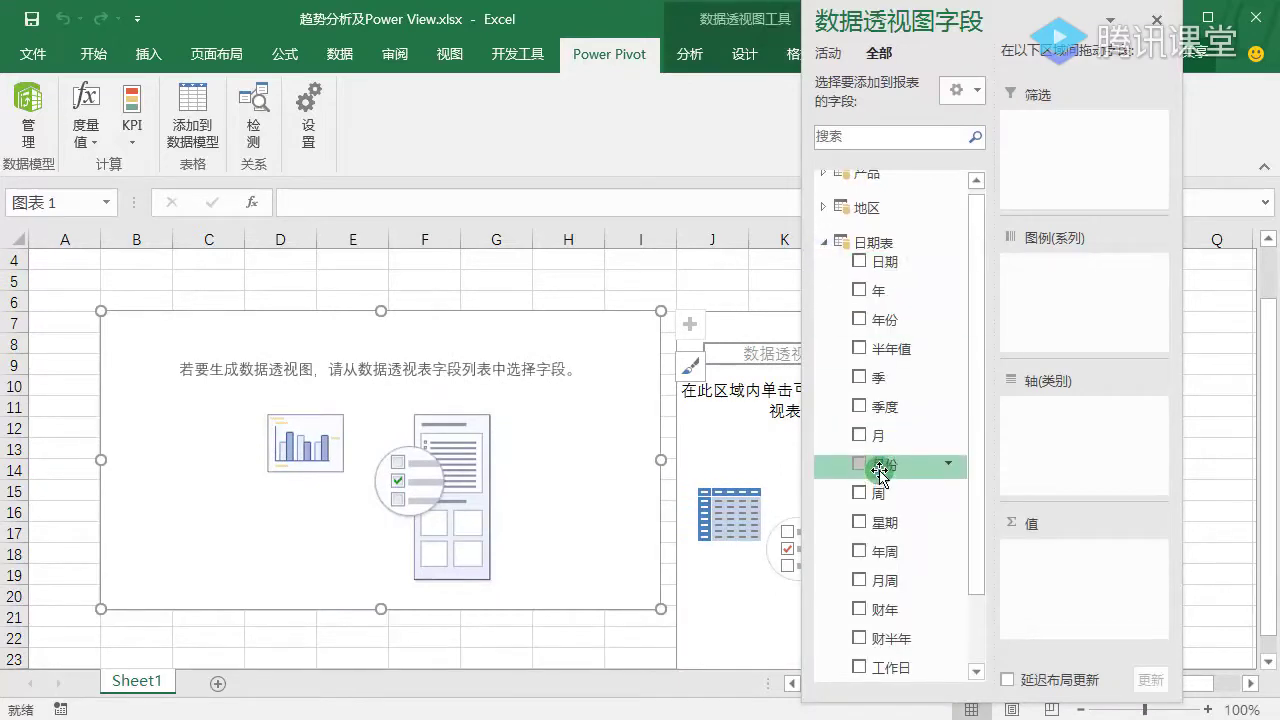
pyautogui.moveTo(880, 470); pyautogui.dragTo(1079, 418)
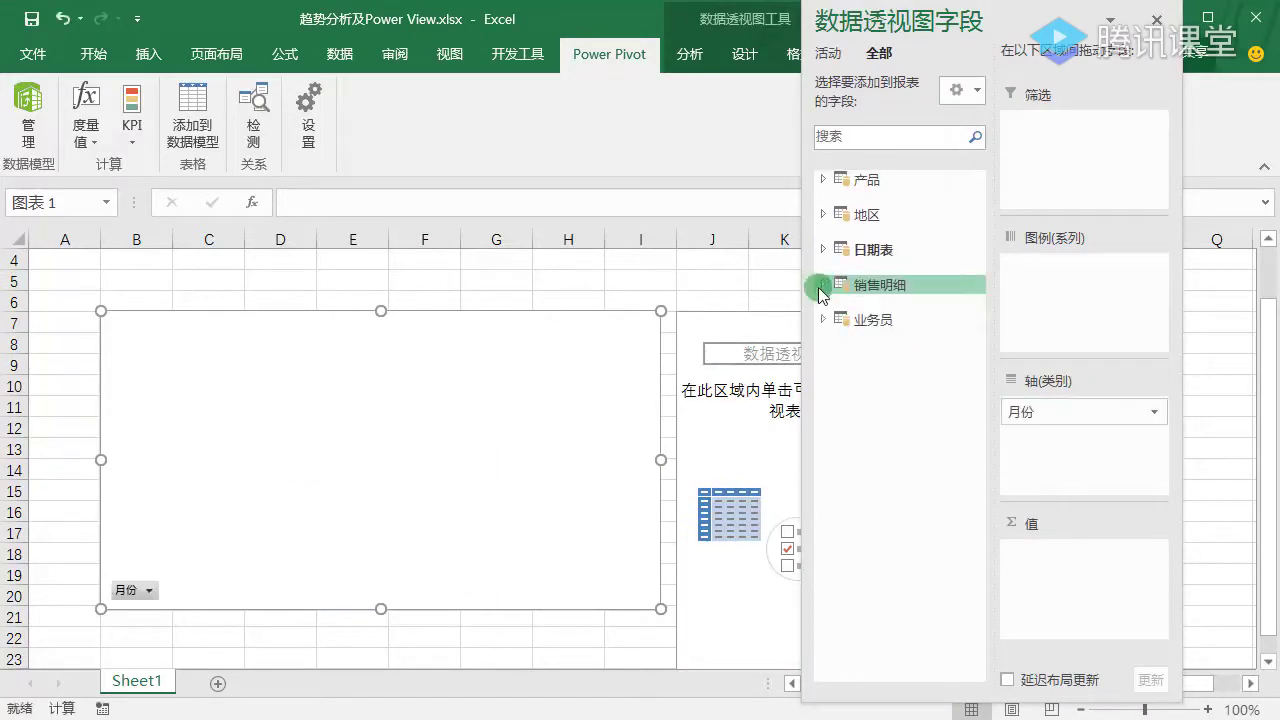
# Add the 销售数量 measure from 销售明细 to the values of the pivot chart
pyautogui.click(823, 282)
pyautogui.scroll(-1, 870, 340)
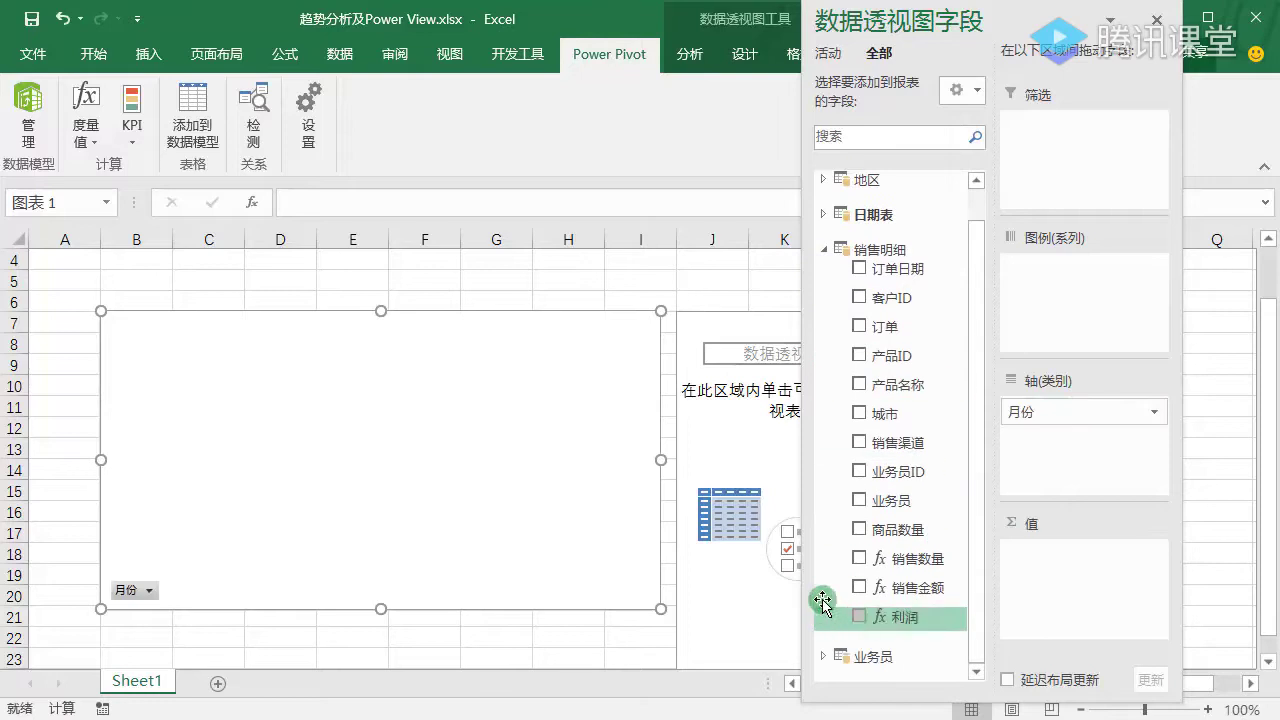
pyautogui.moveTo(868, 562); pyautogui.dragTo(1080, 566)
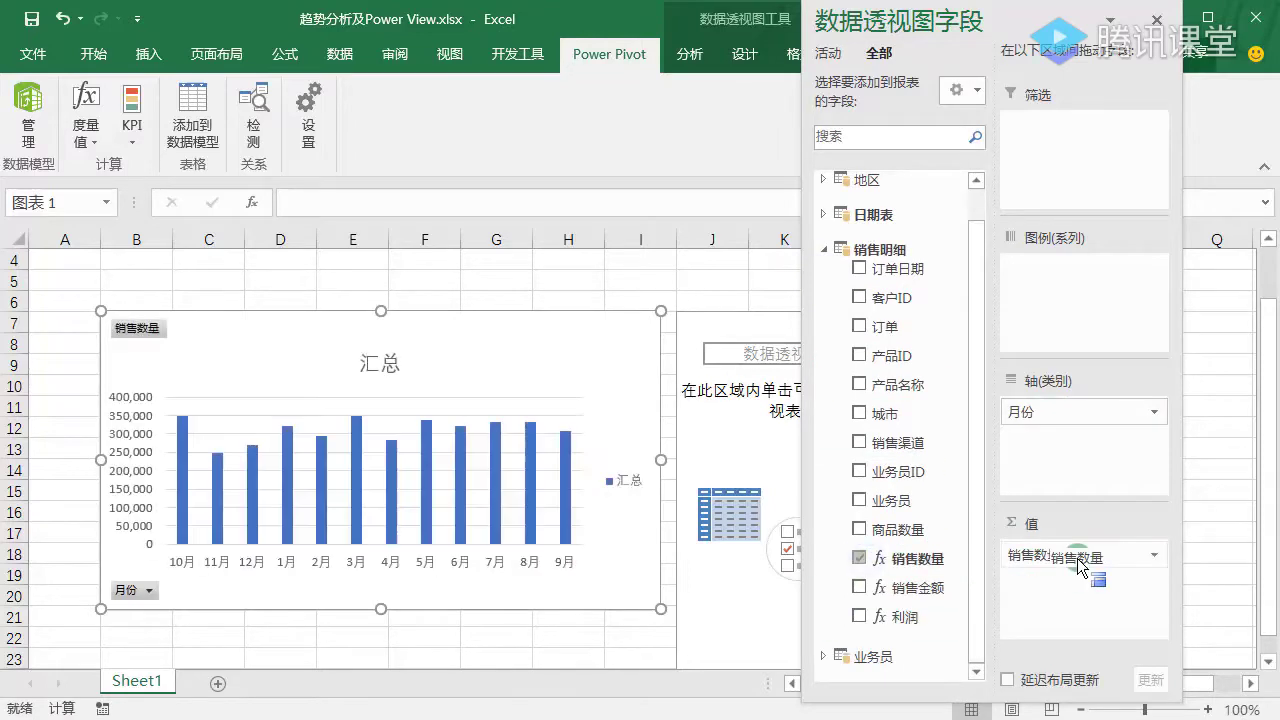
# Close the chart's field list and change the pivot chart type to a line chart (折线图)
pyautogui.click(564, 478)
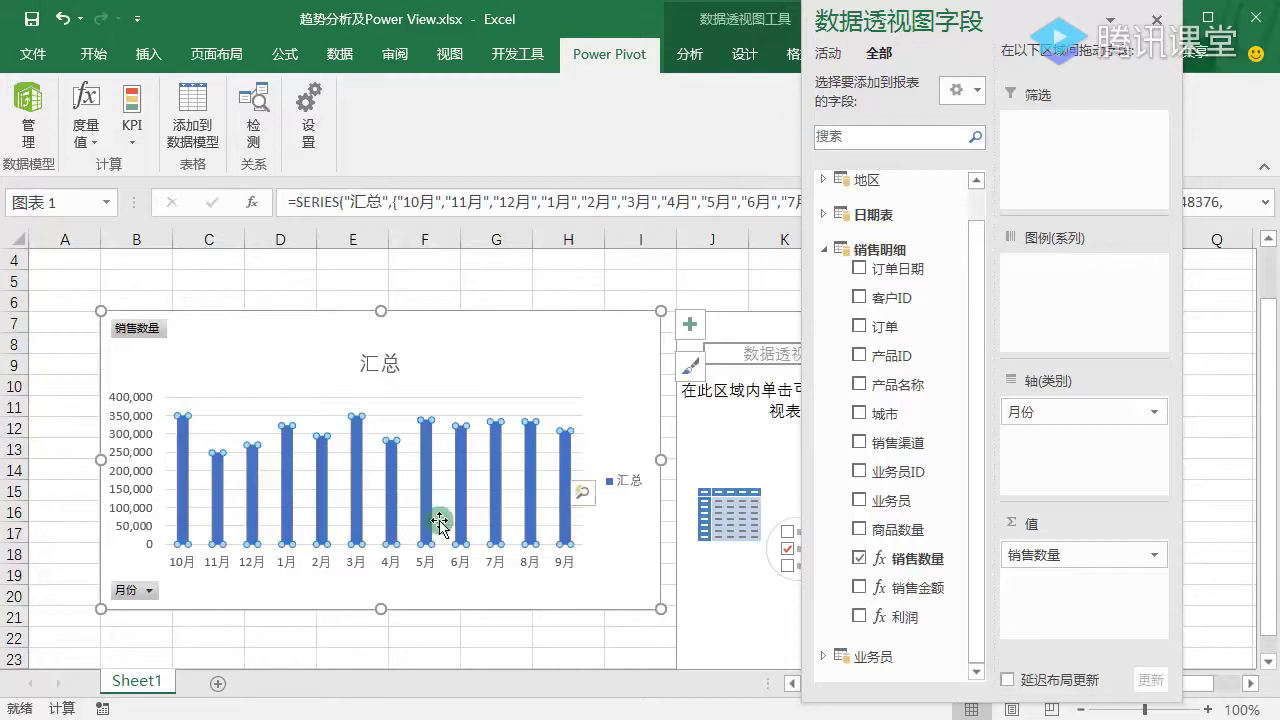
pyautogui.click(753, 58)
pyautogui.click(877, 58)
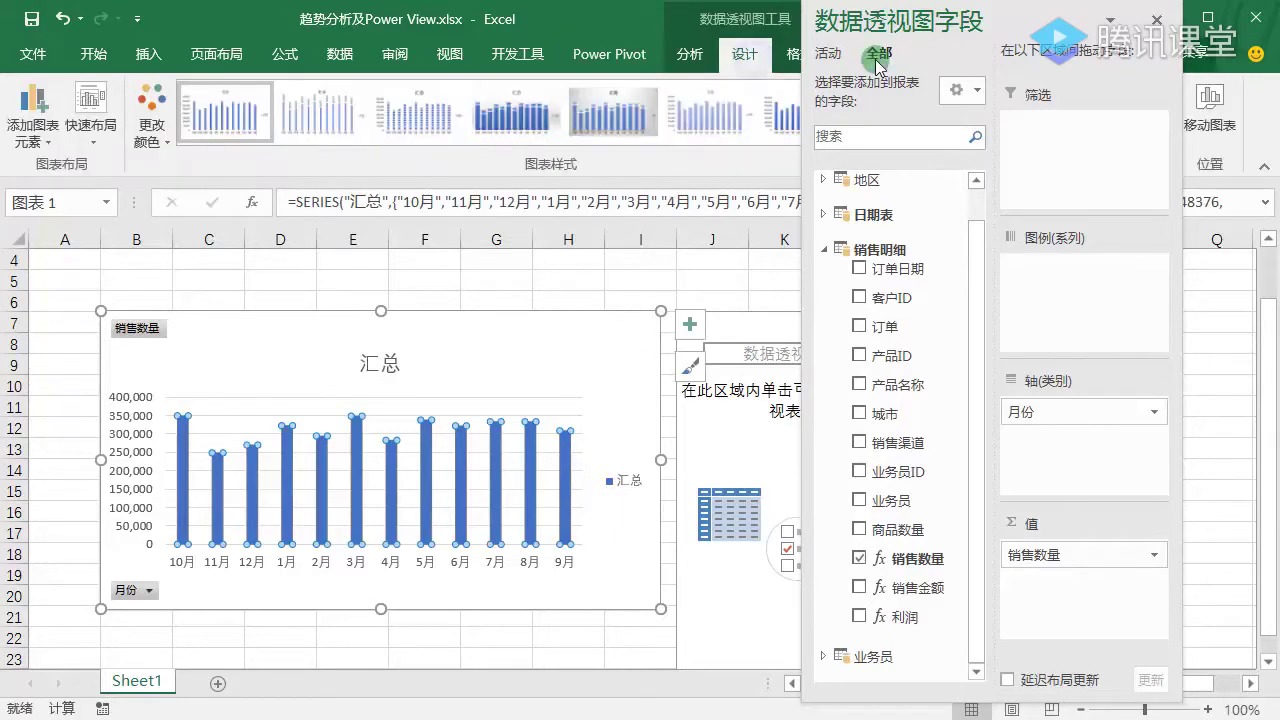
pyautogui.click(1155, 21)
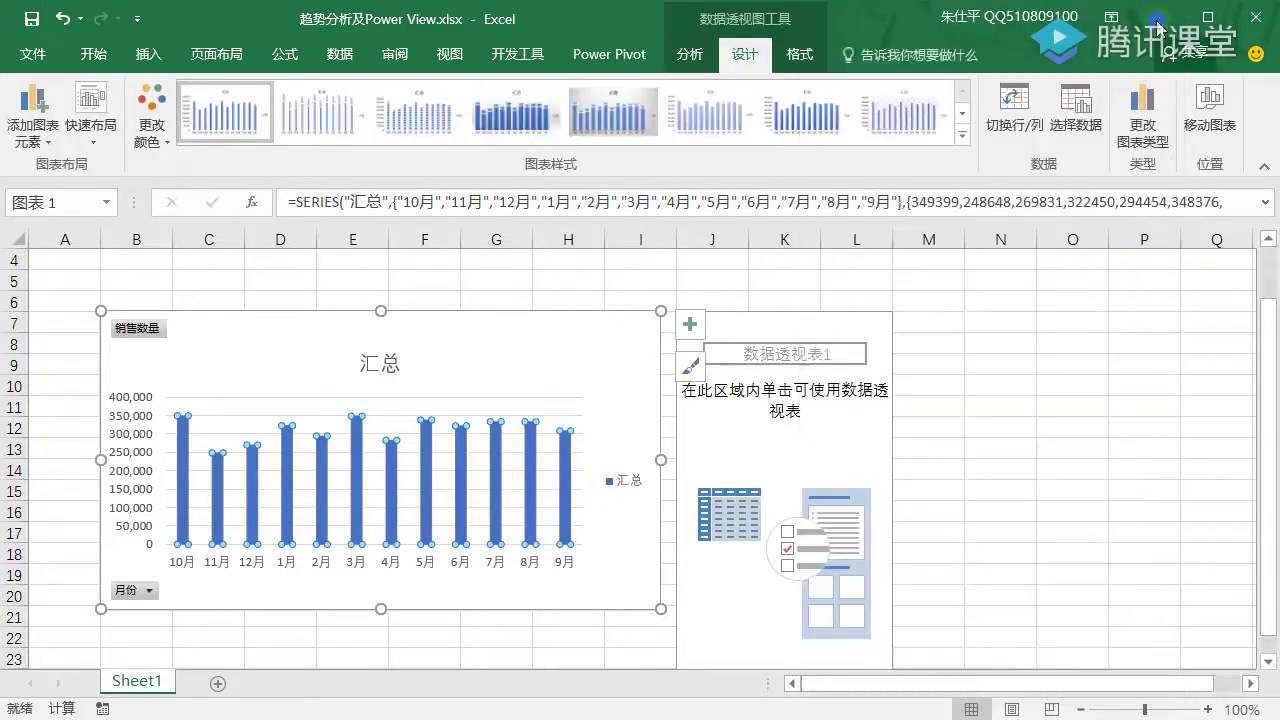
pyautogui.click(1147, 110)
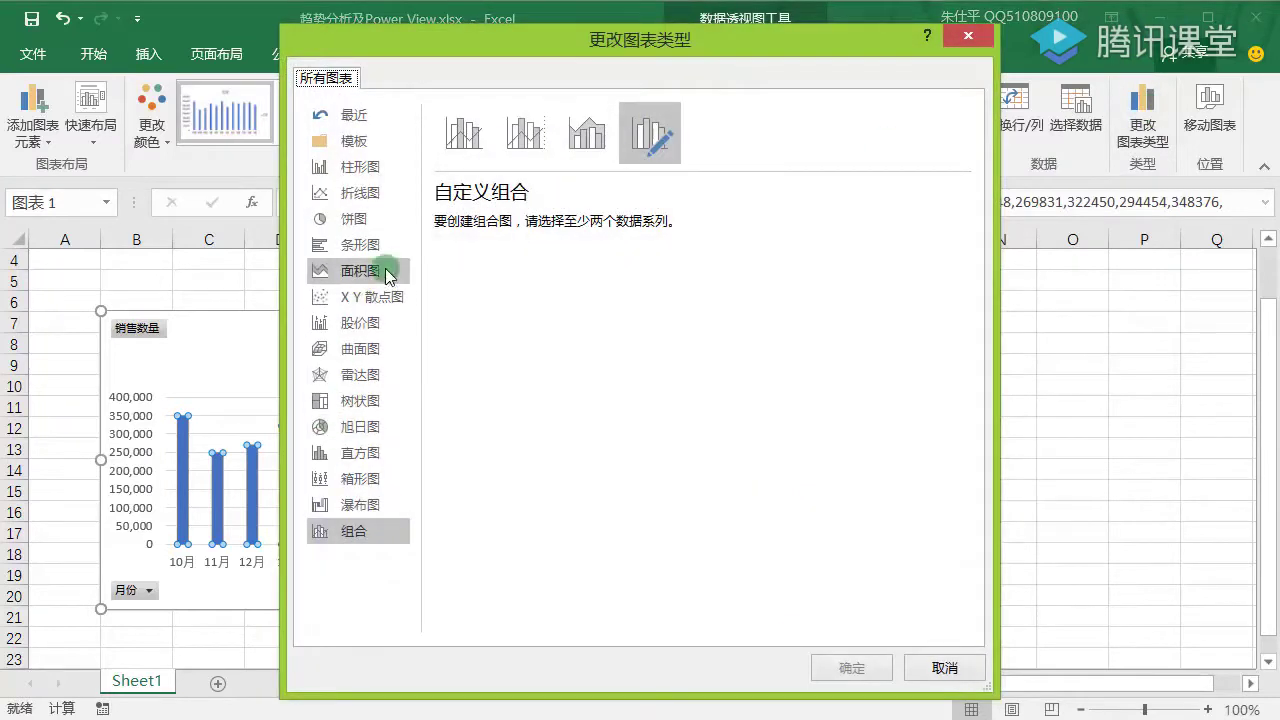
pyautogui.click(362, 195)
pyautogui.click(851, 666)
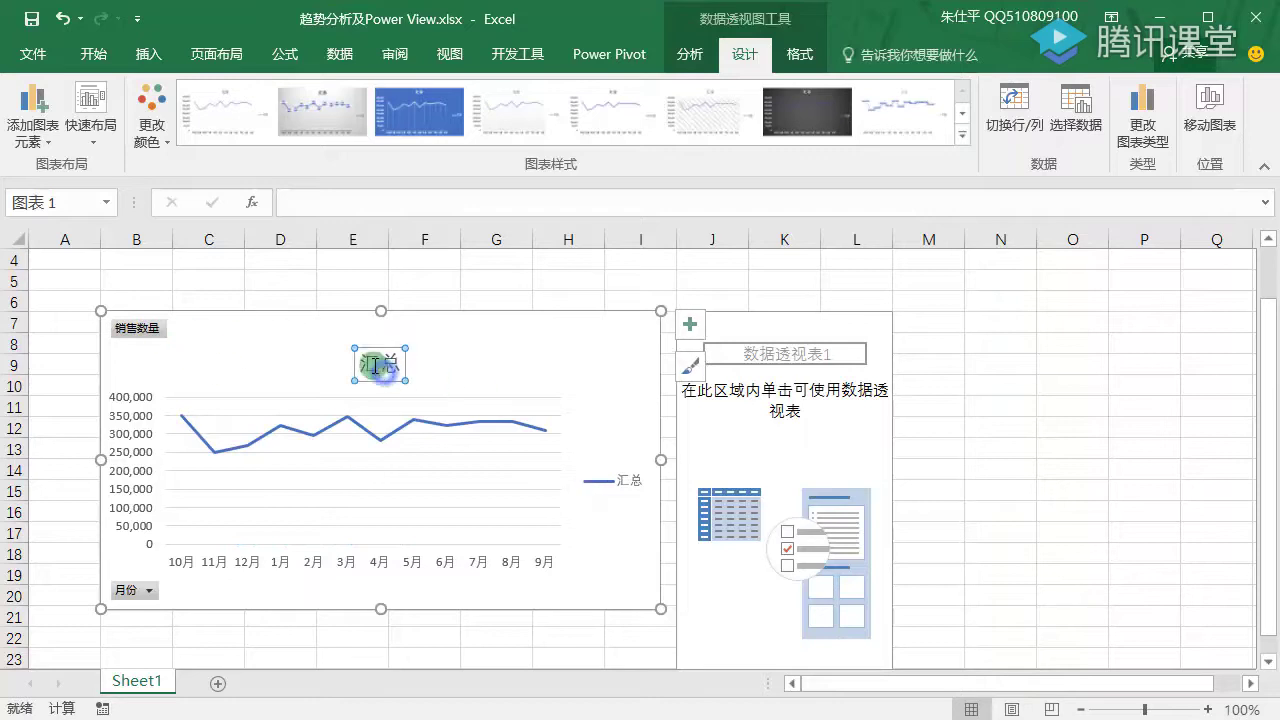
# Change the pivot chart's title to 销售数量趋势
pyautogui.moveTo(376, 366); pyautogui.dragTo(473, 364)
pyautogui.write('销售趋势')
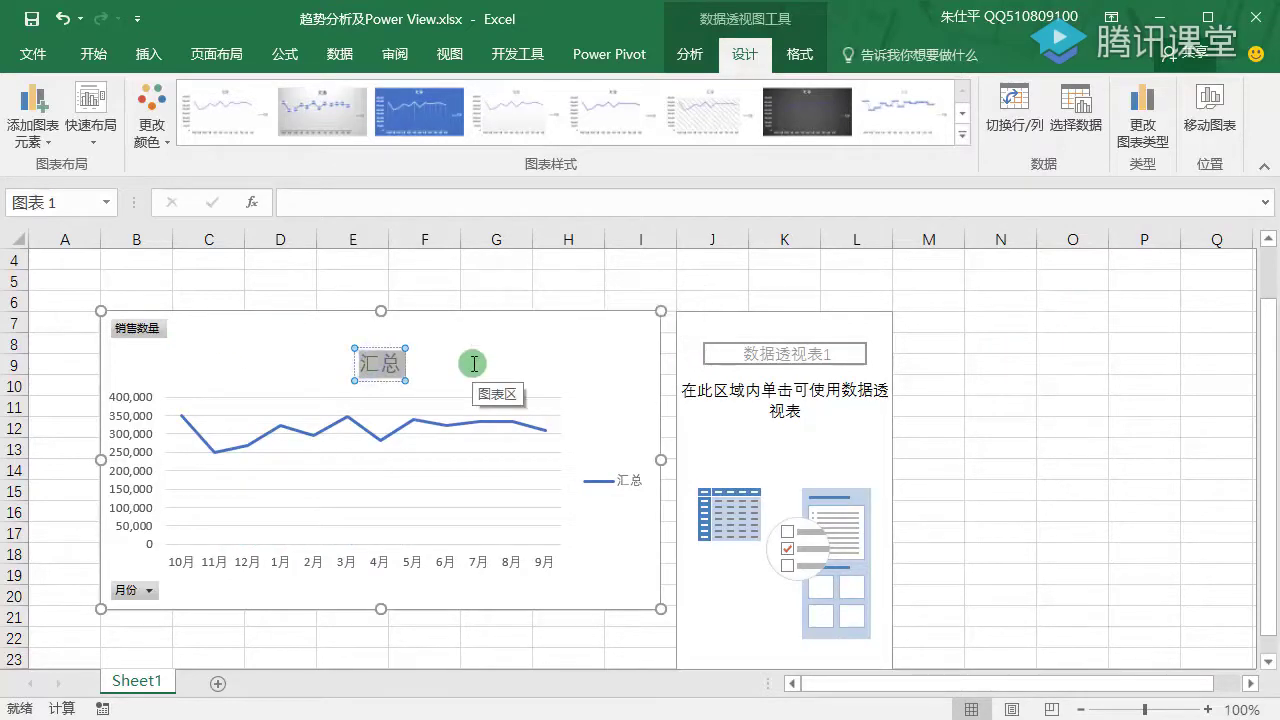
pyautogui.click(380, 362)
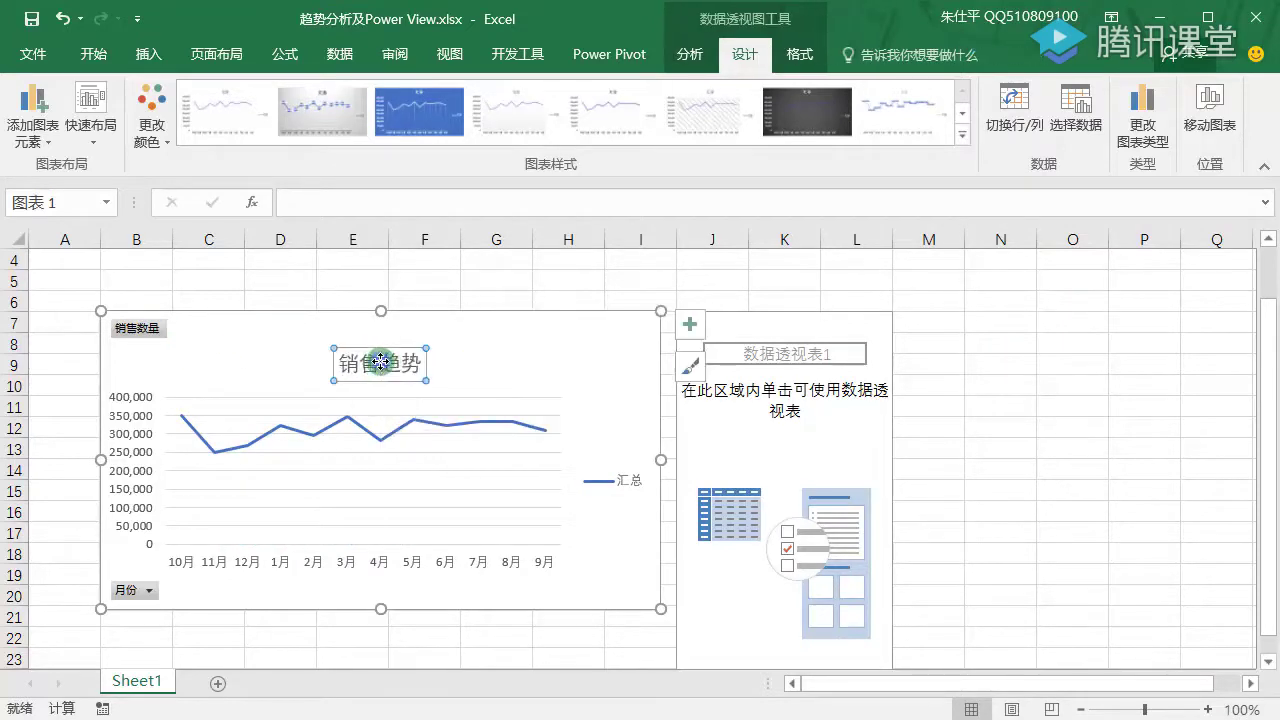
pyautogui.write('数量')
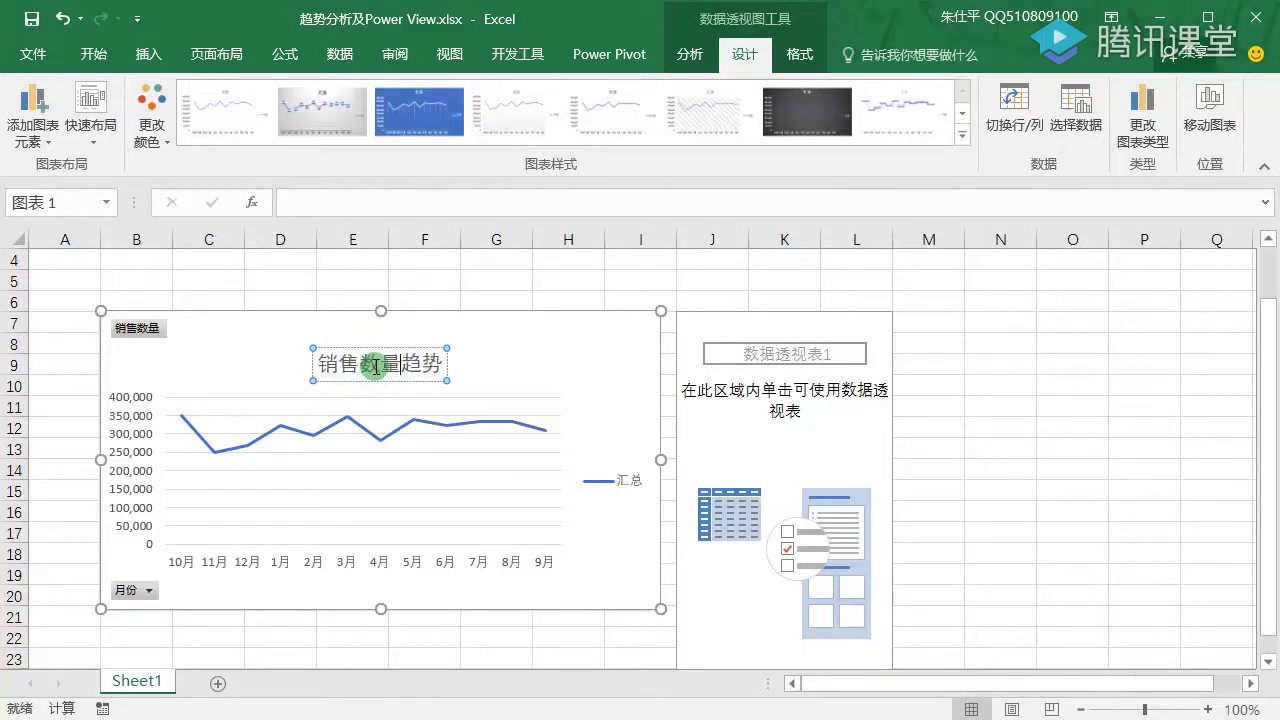
pyautogui.click(490, 281)
pyautogui.click(494, 348)
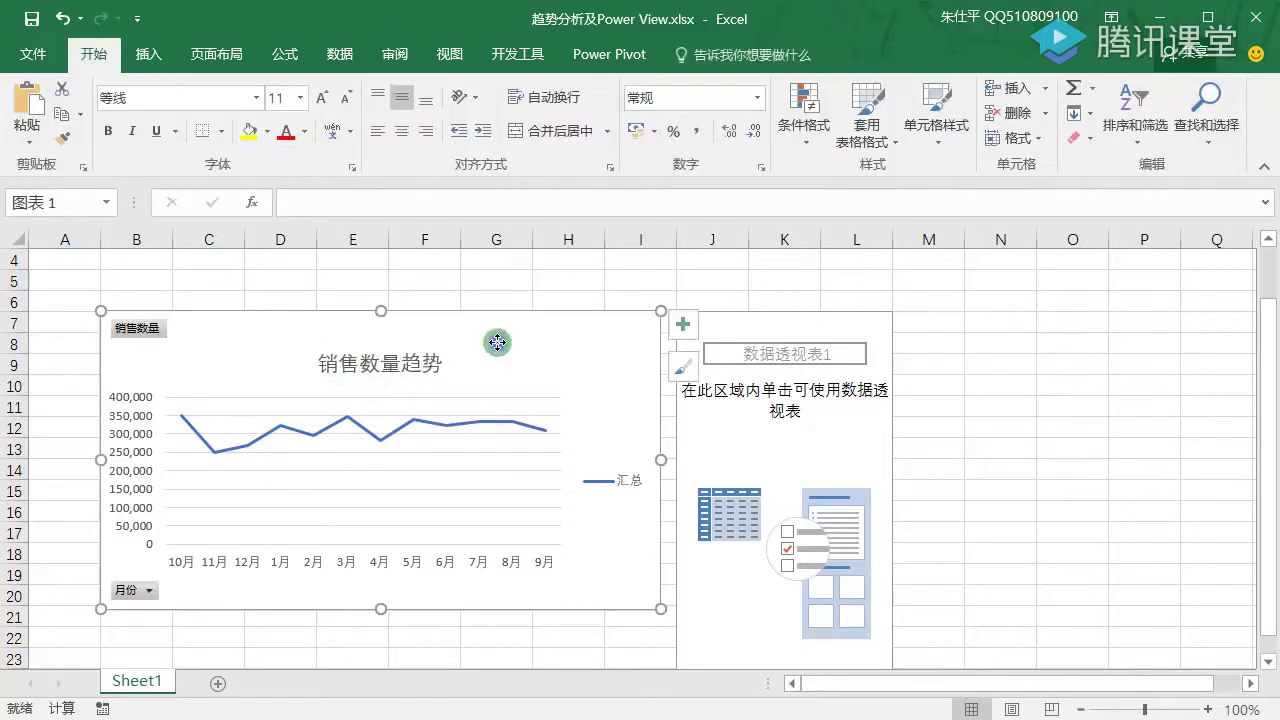
# Show the field list for the empty pivot table and place 月份 from 日期表 in its rows
pyautogui.click(789, 395)
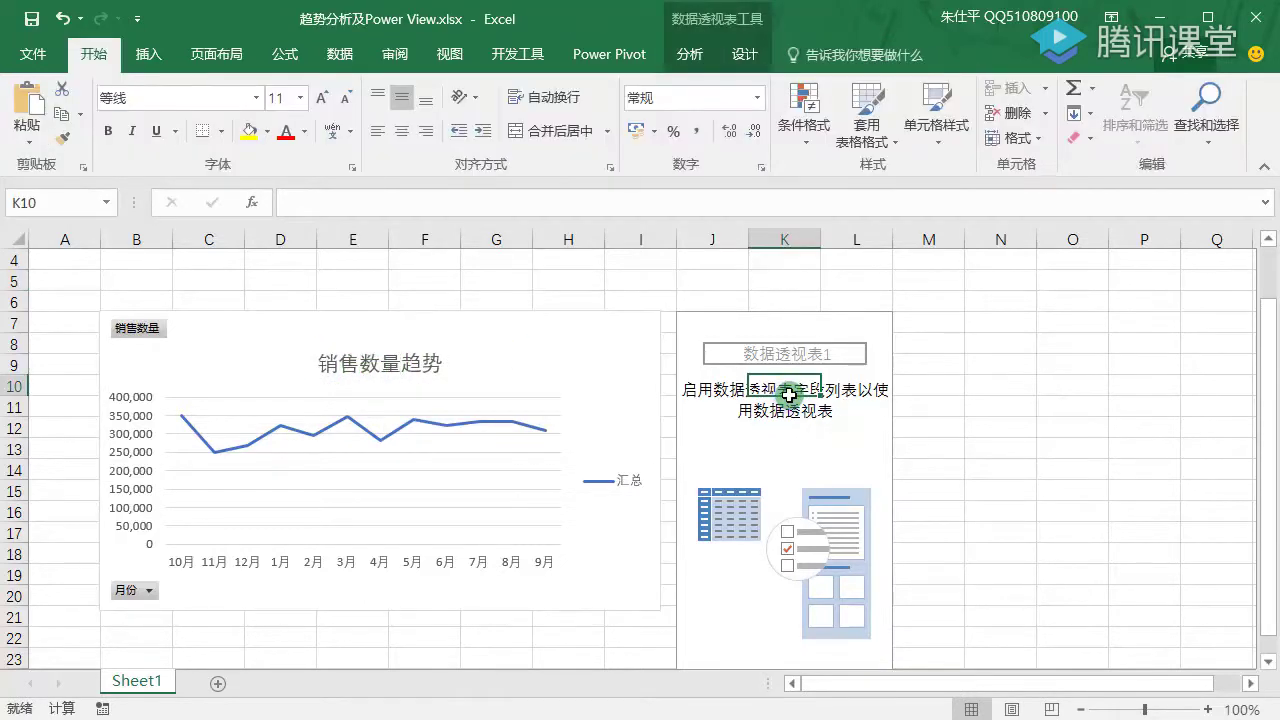
pyautogui.click(728, 326)
pyautogui.rightClick(728, 326)
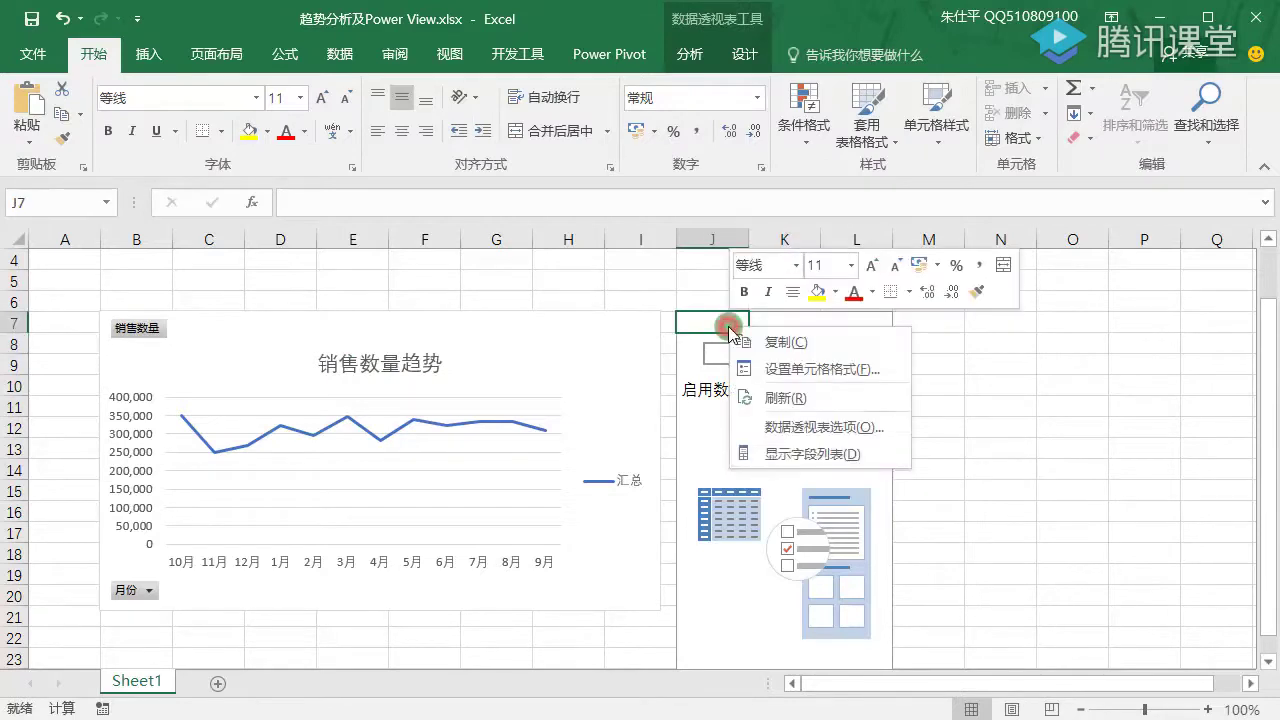
pyautogui.click(805, 453)
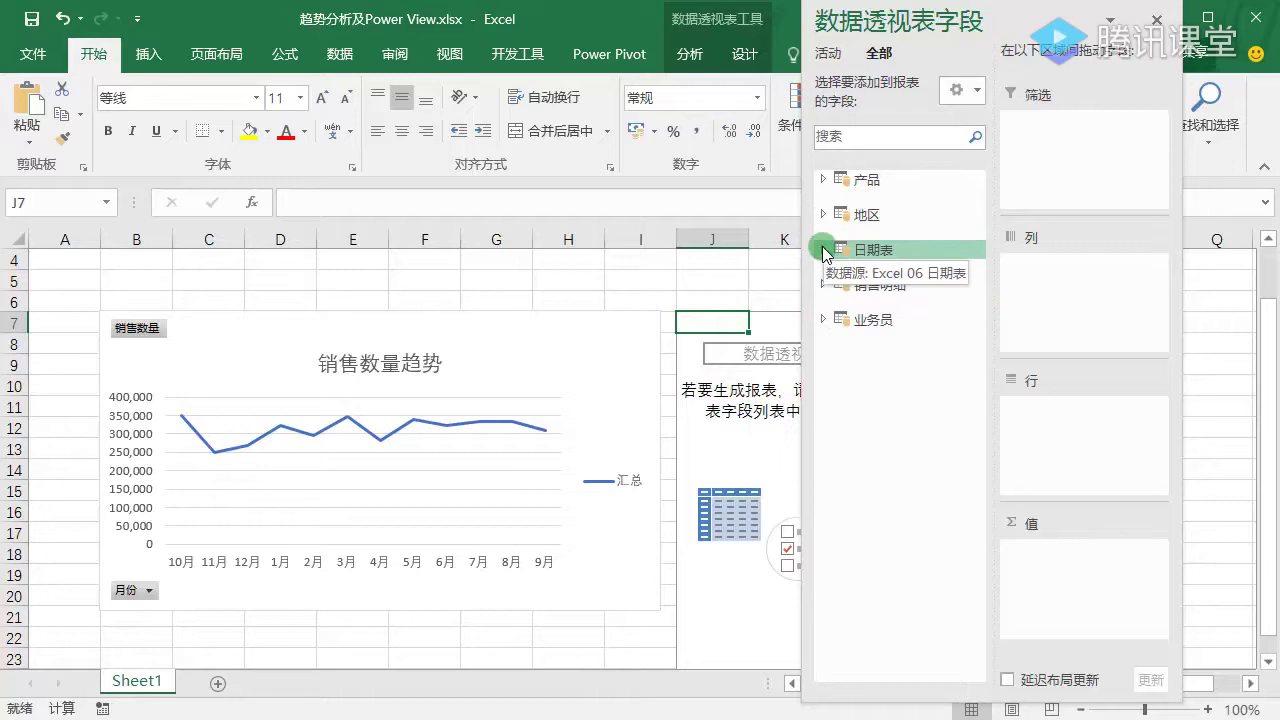
pyautogui.click(823, 249)
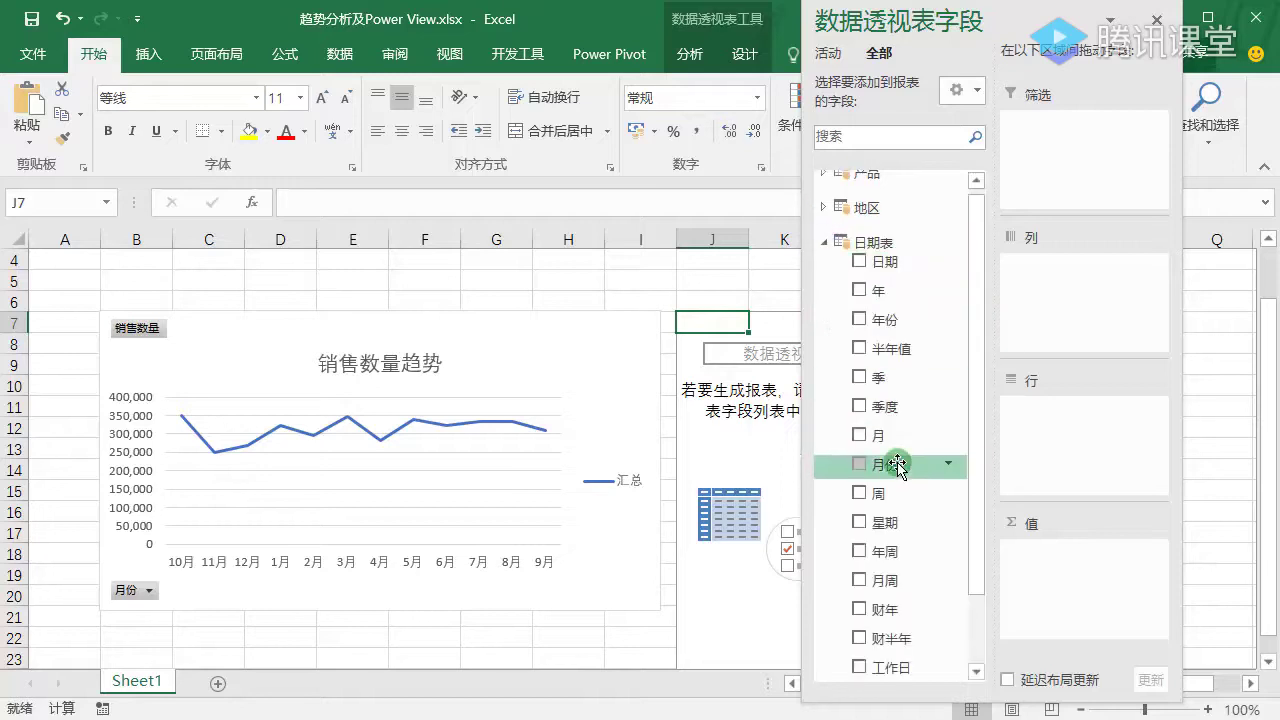
pyautogui.moveTo(900, 464); pyautogui.dragTo(1073, 442)
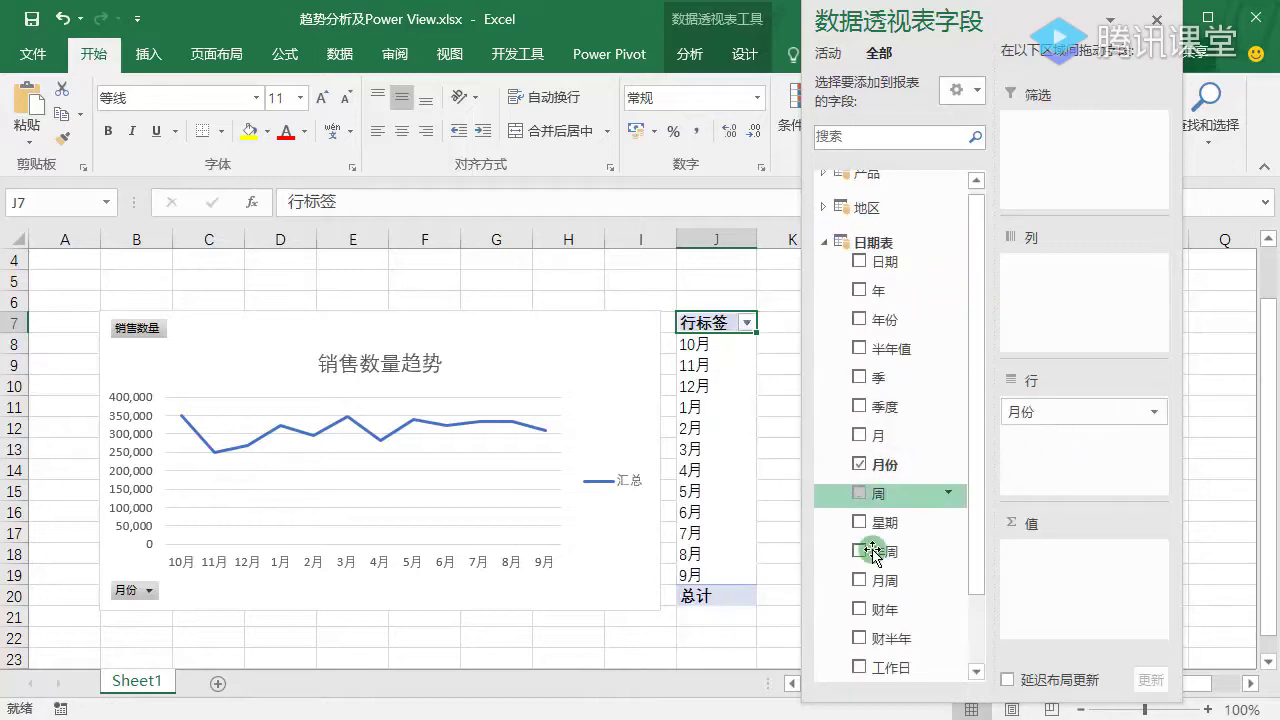
# Add the 销售数量 measure from 销售明细 to the values of the pivot table
pyautogui.click(823, 242)
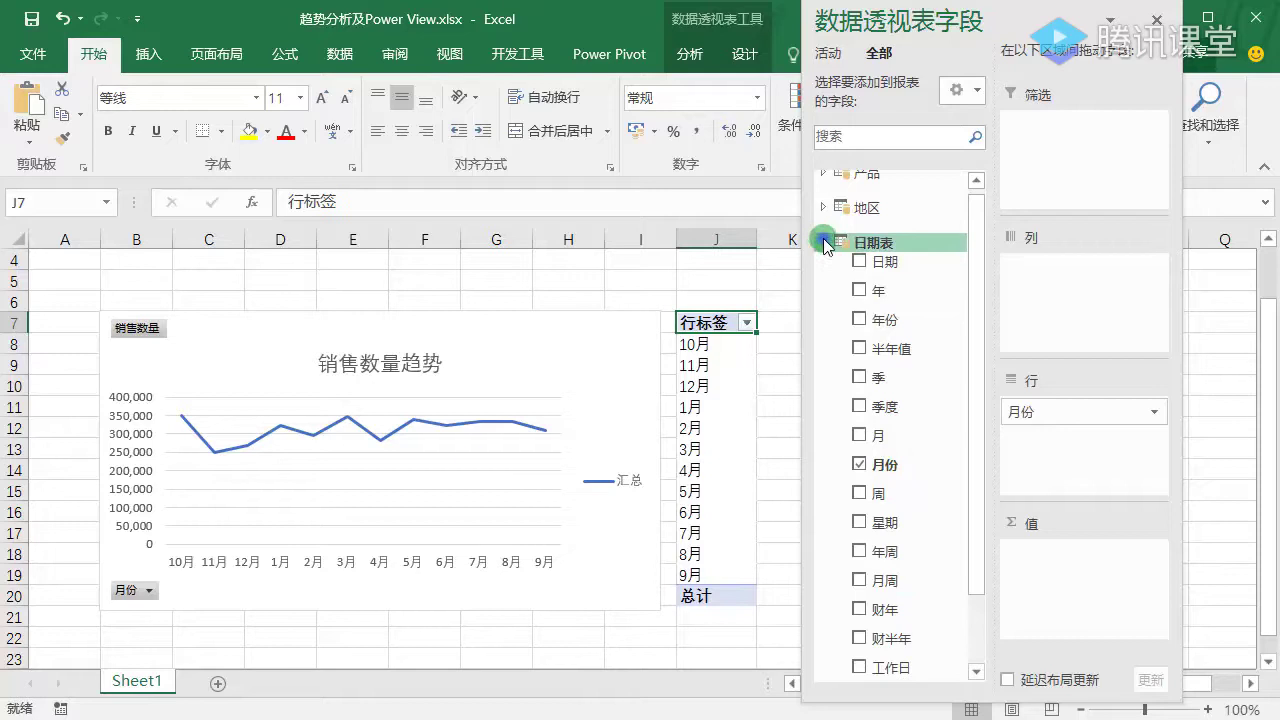
pyautogui.click(823, 284)
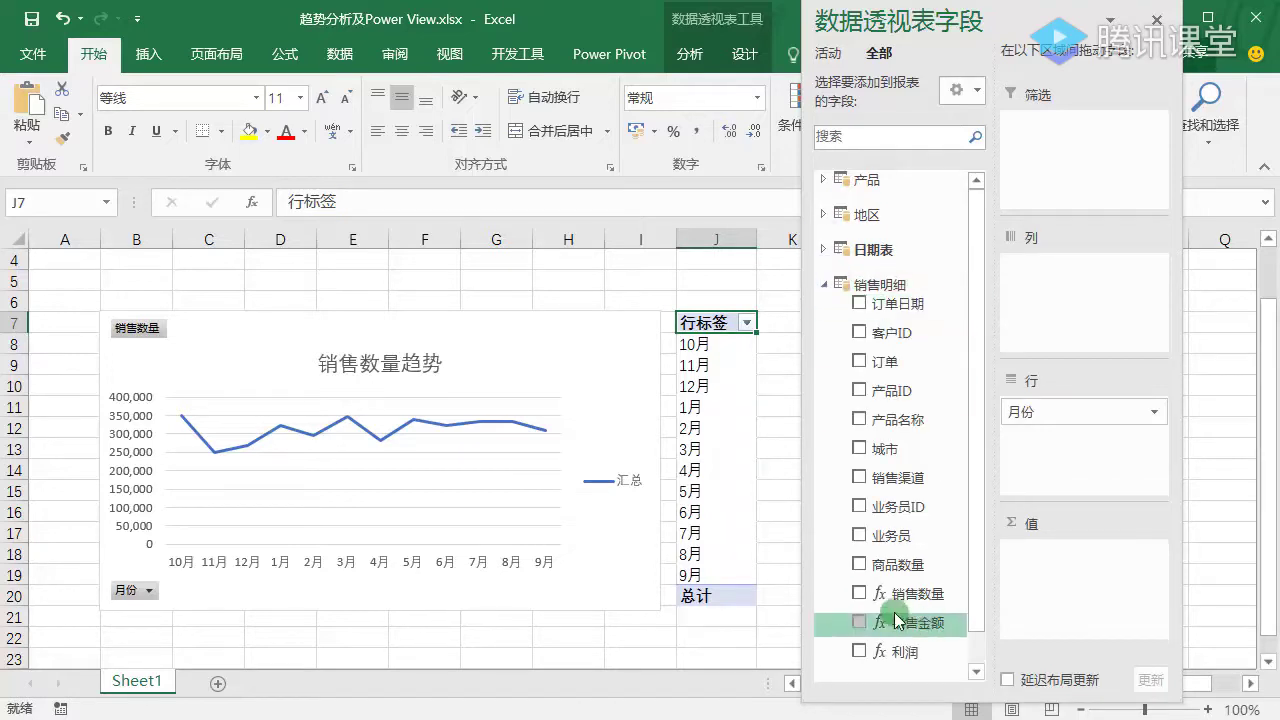
pyautogui.moveTo(885, 593); pyautogui.dragTo(1095, 567)
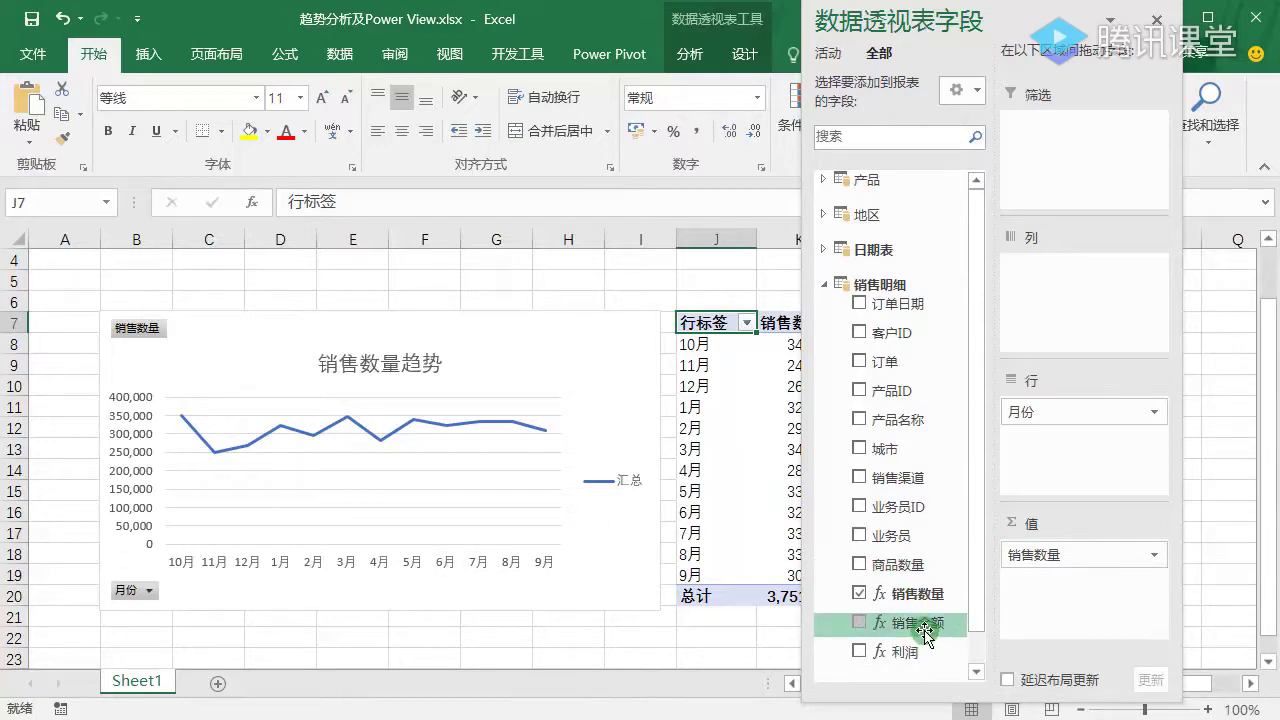
# Add the 销售金额 and 利润 measures to the values of both the pivot table and the pivot chart
pyautogui.moveTo(908, 632); pyautogui.dragTo(1060, 583)
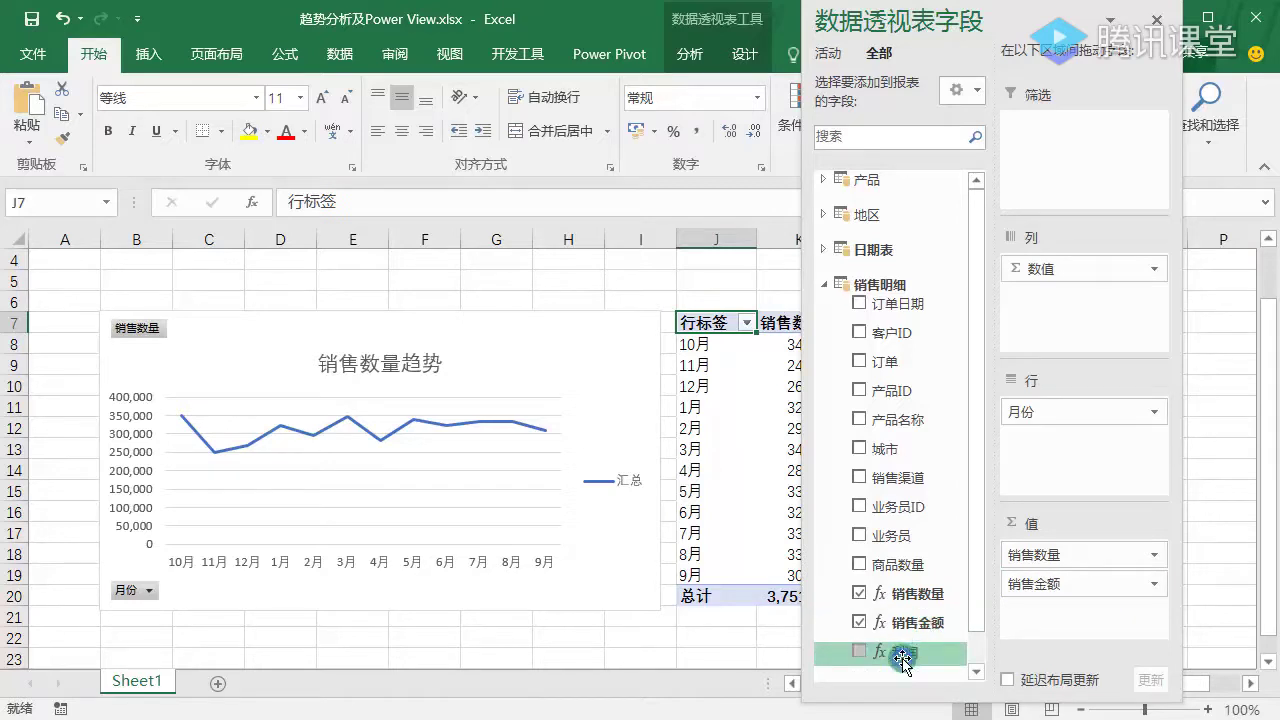
pyautogui.moveTo(902, 660); pyautogui.dragTo(1118, 638)
pyautogui.click(405, 470)
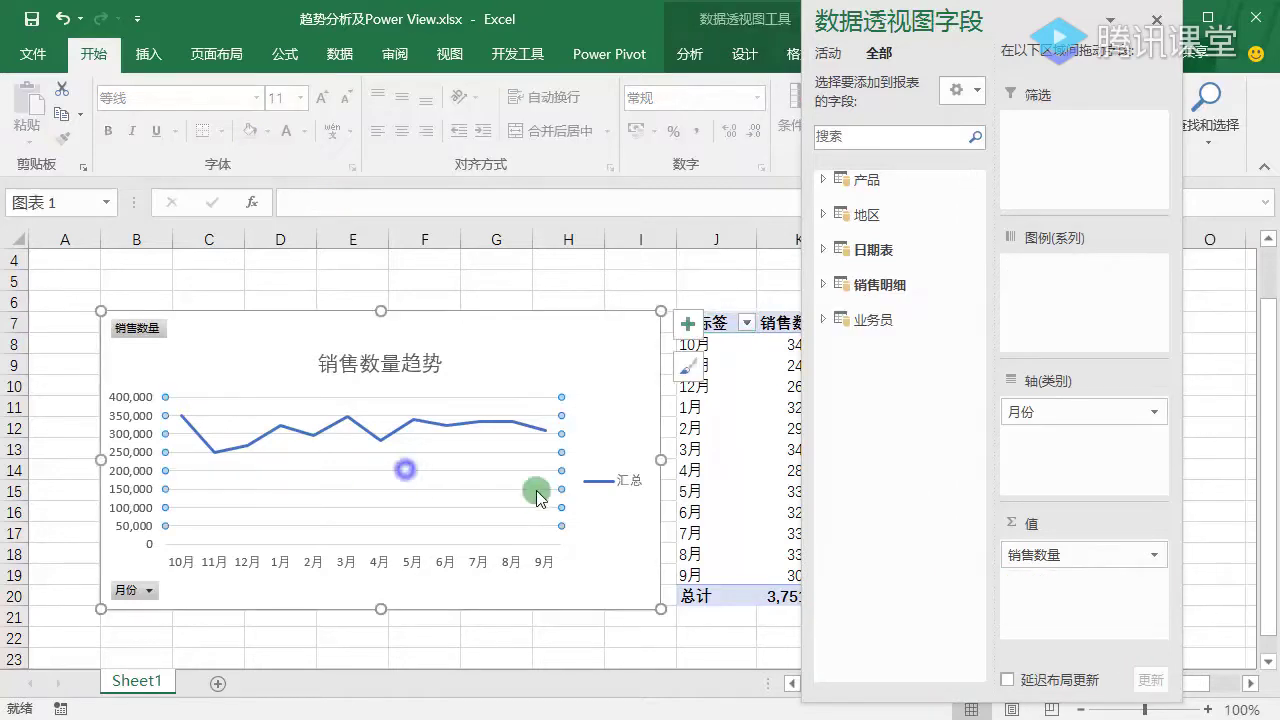
pyautogui.click(823, 285)
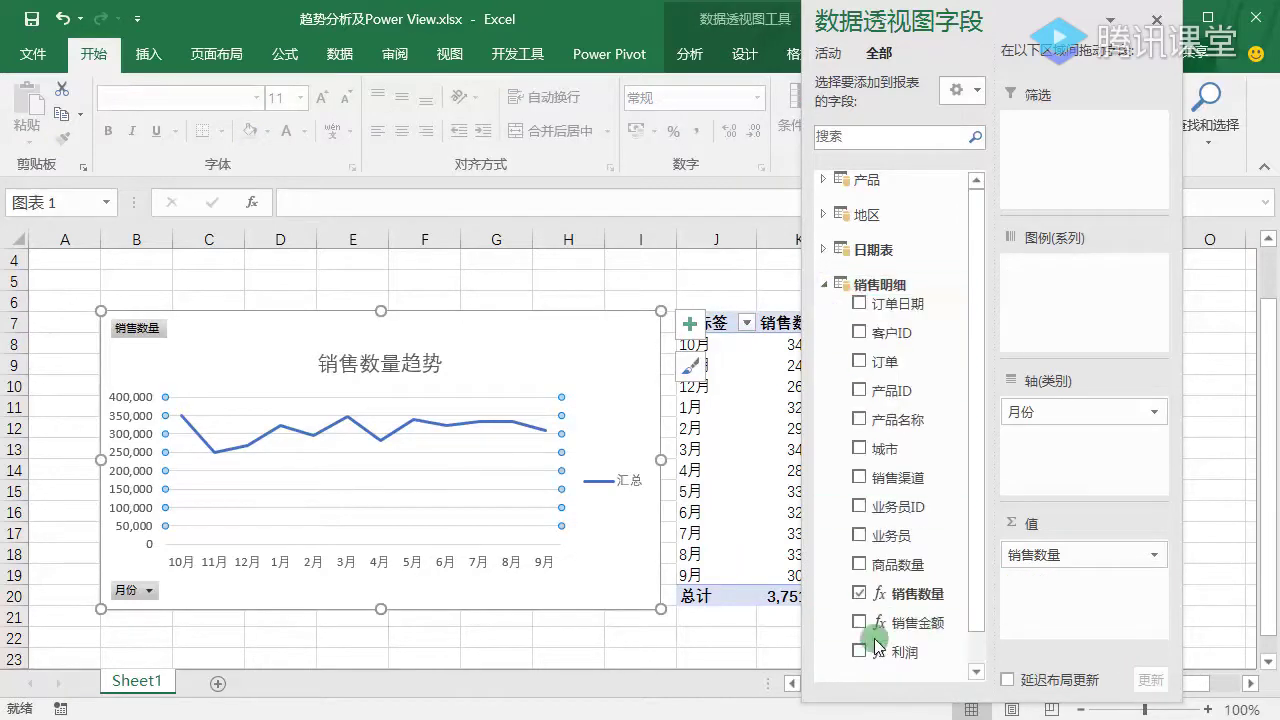
pyautogui.moveTo(880, 624); pyautogui.dragTo(1055, 595)
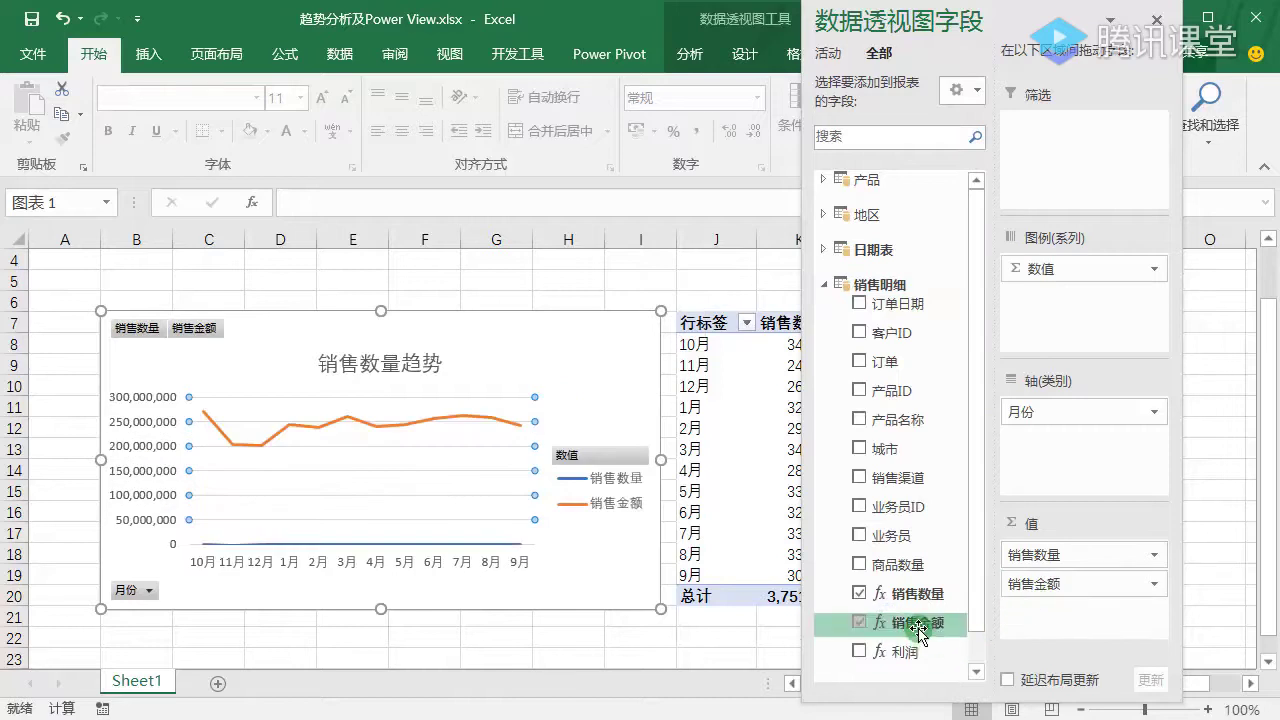
pyautogui.moveTo(880, 650); pyautogui.dragTo(1065, 634)
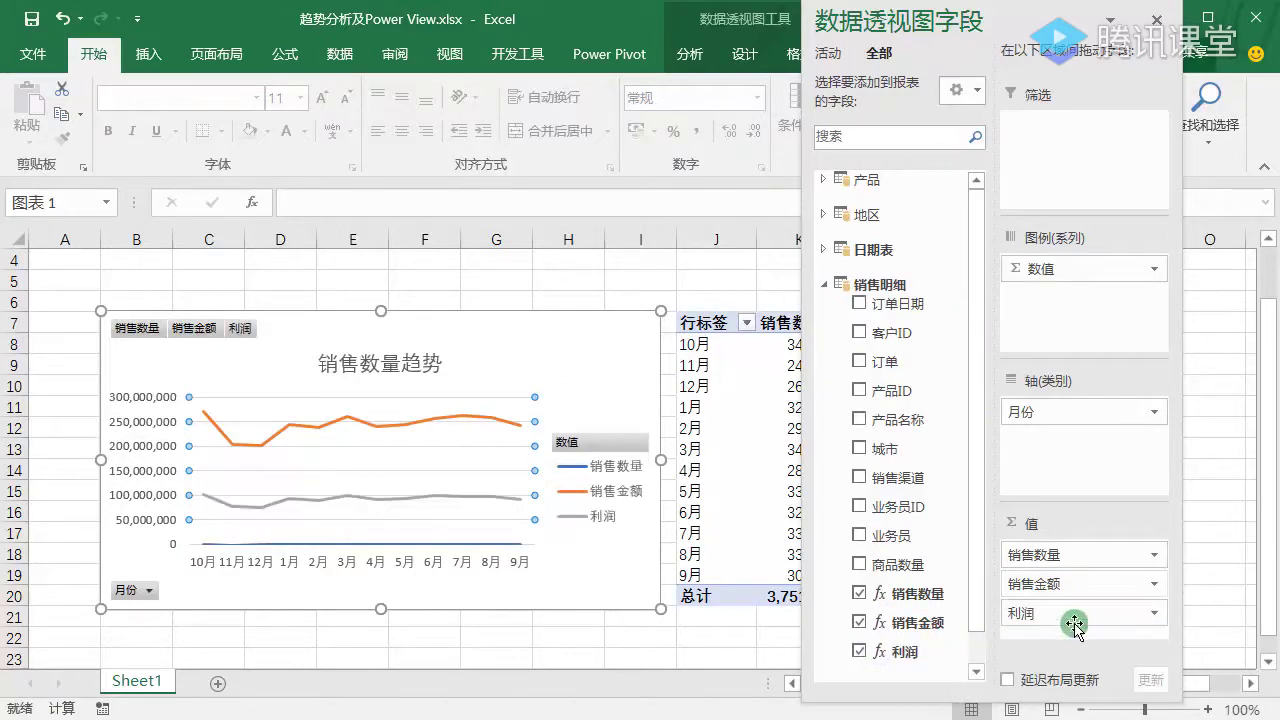
# Remove the 利润 and 销售金额 measures from the pivot chart's values
pyautogui.click(172, 500)
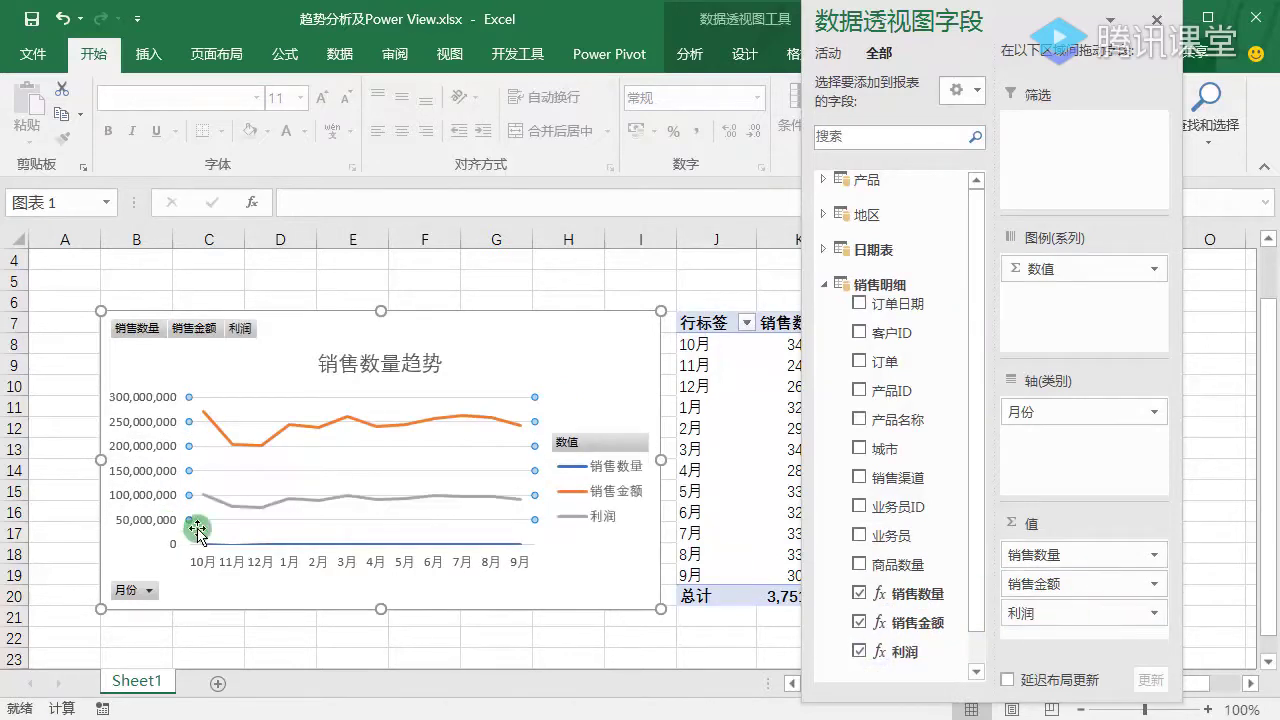
pyautogui.click(1040, 636)
pyautogui.moveTo(1036, 620); pyautogui.dragTo(749, 534)
pyautogui.moveTo(1107, 593); pyautogui.dragTo(550, 430)
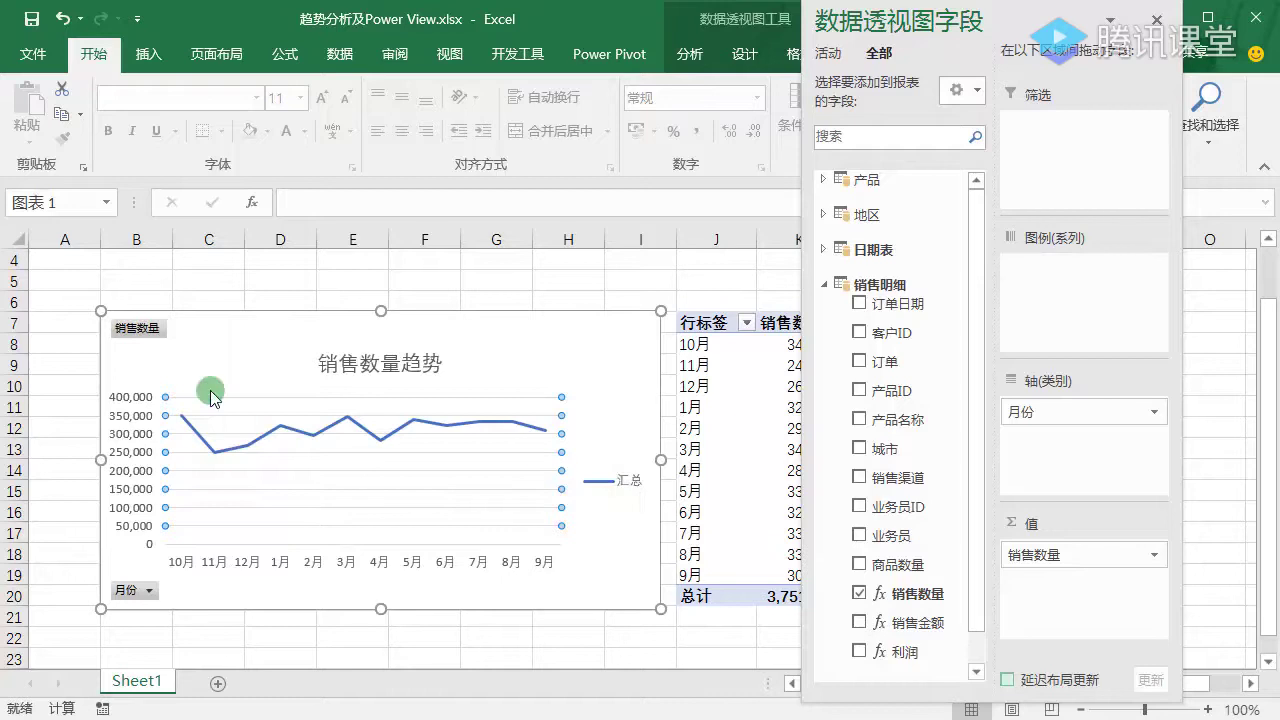
# Hide all field buttons on the pivot chart and delete its legend
pyautogui.click(244, 345)
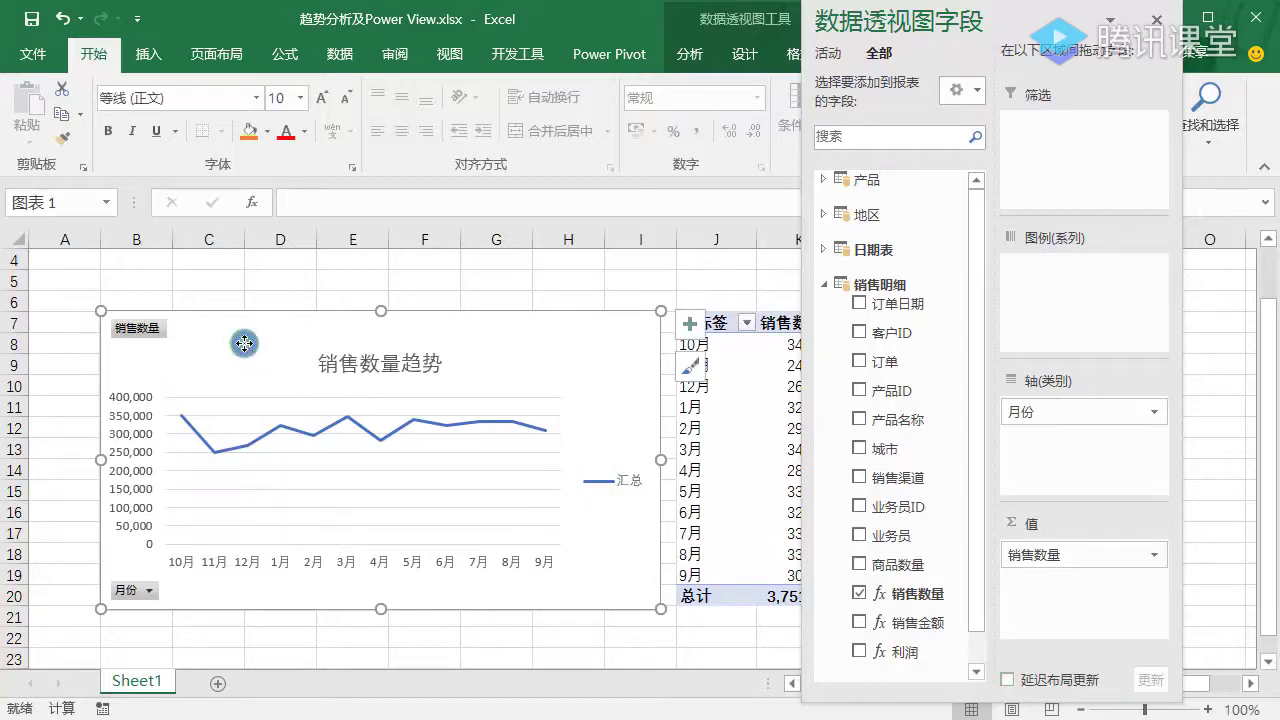
pyautogui.rightClick(138, 336)
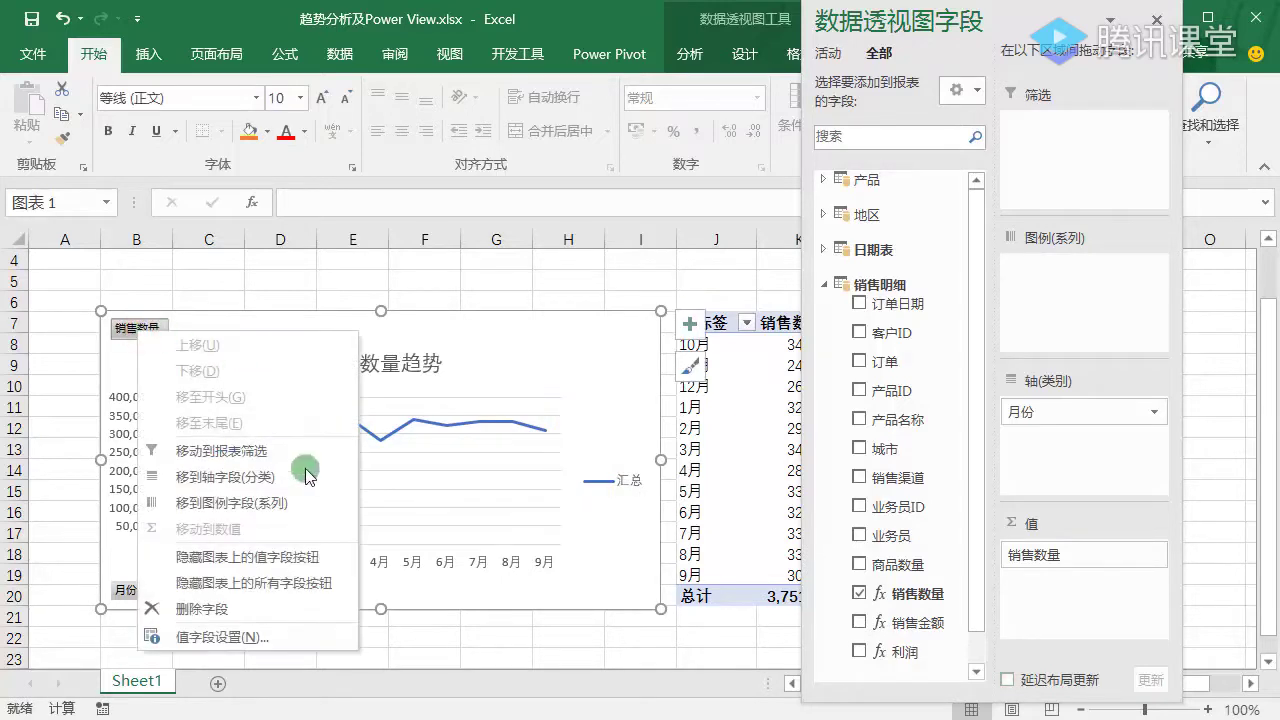
pyautogui.click(294, 588)
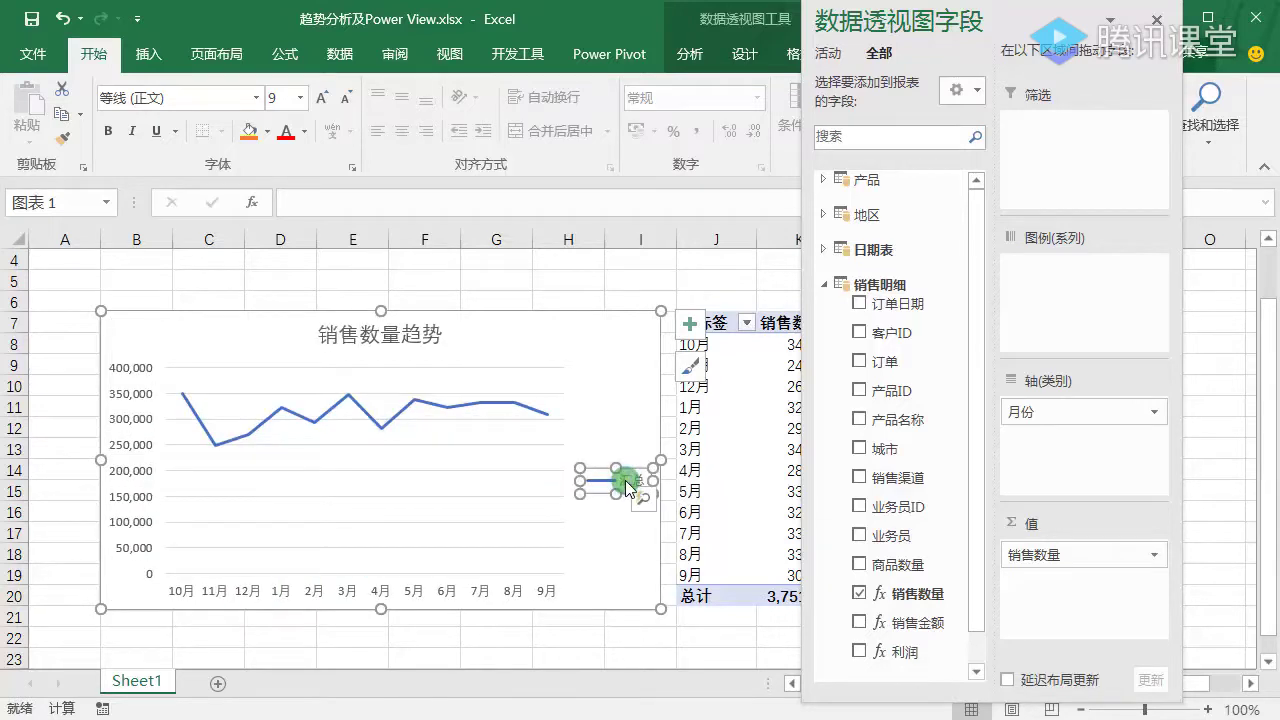
pyautogui.press('Delete')
# Remove the 销售金额 and 利润 measures from the pivot table, keeping only 销售数量
pyautogui.click(891, 323)
pyautogui.rightClick(895, 325)
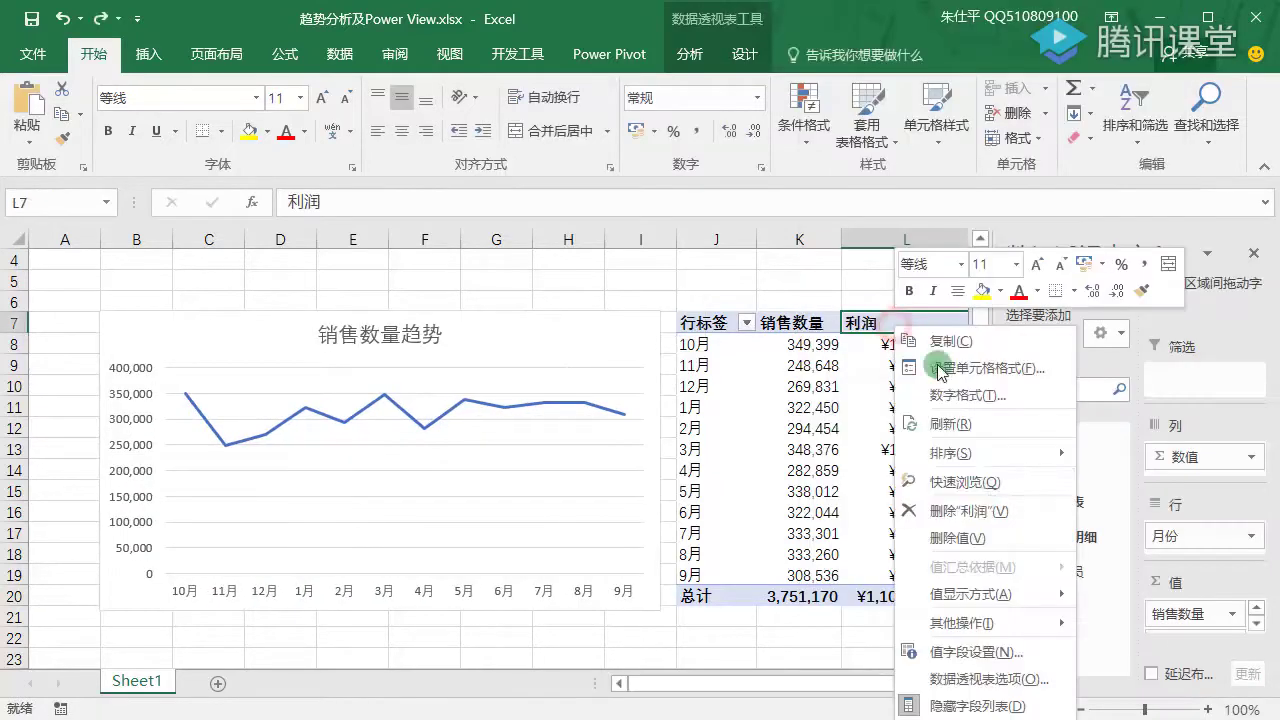
pyautogui.click(982, 510)
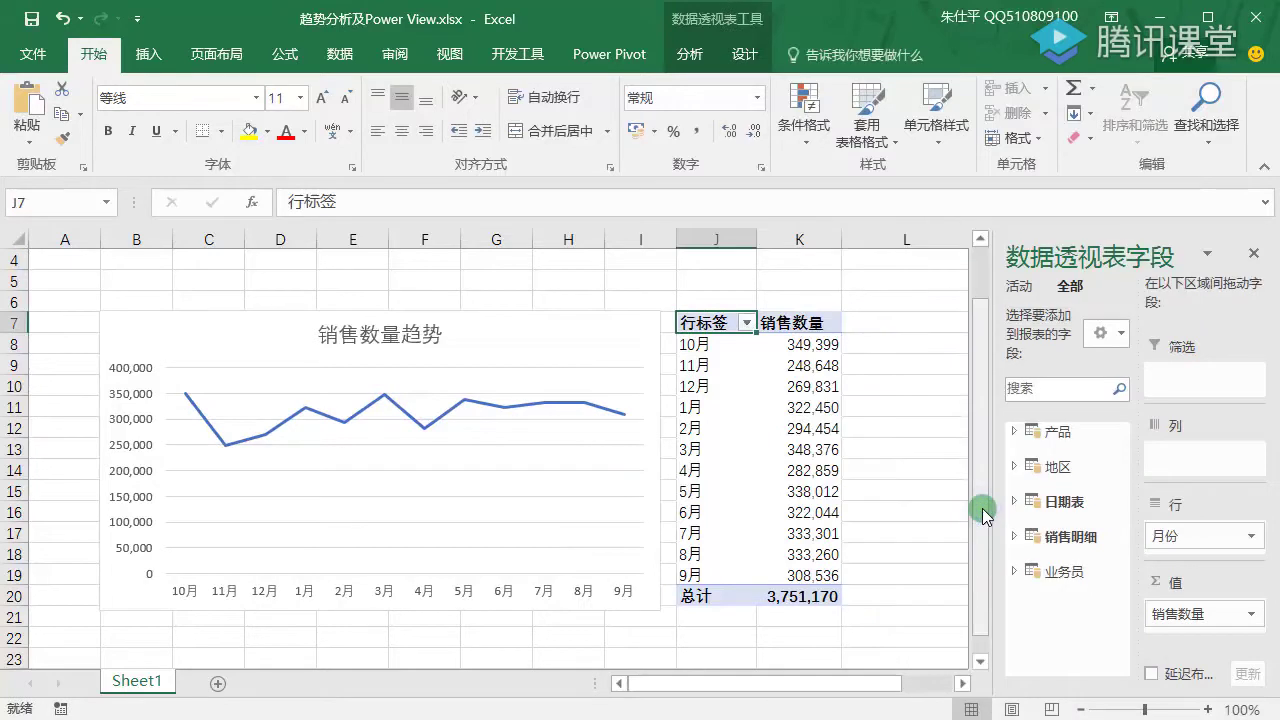
# In the Power Pivot data model, sort the 月份 column of the 日期表 table by the 月 column and return to the workbook
pyautogui.moveTo(700, 408); pyautogui.dragTo(690, 575)
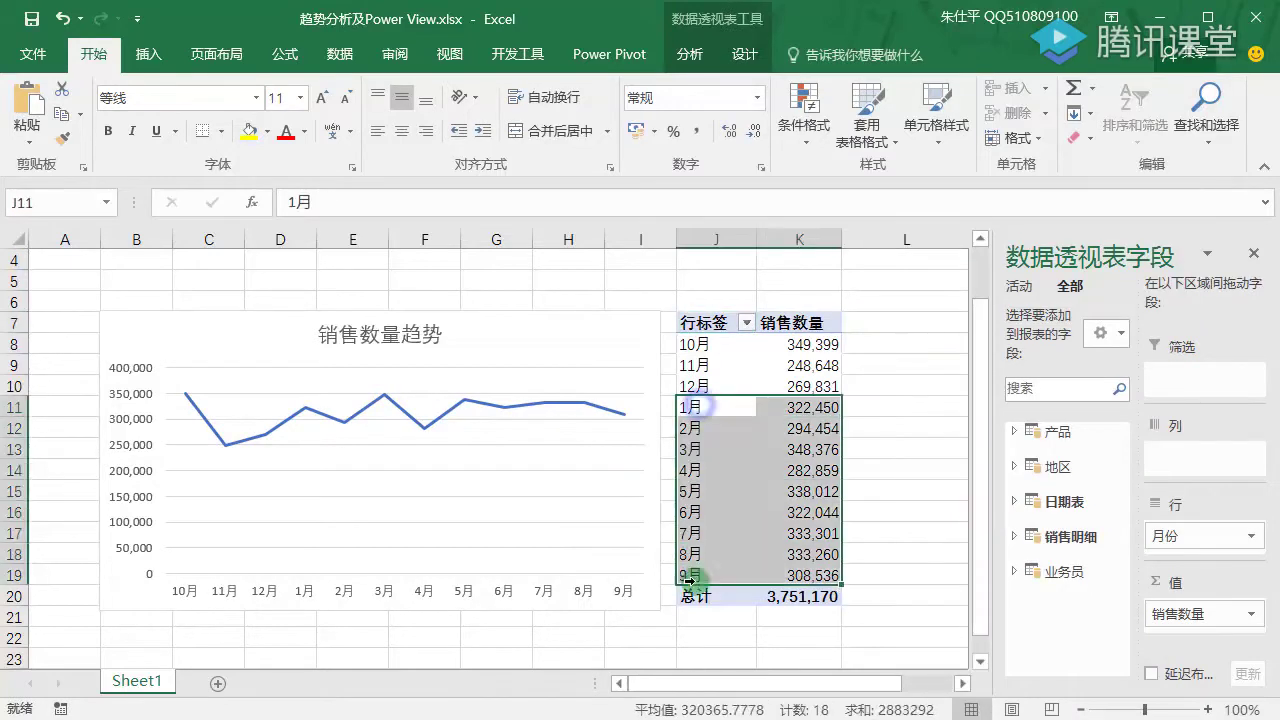
pyautogui.click(722, 349)
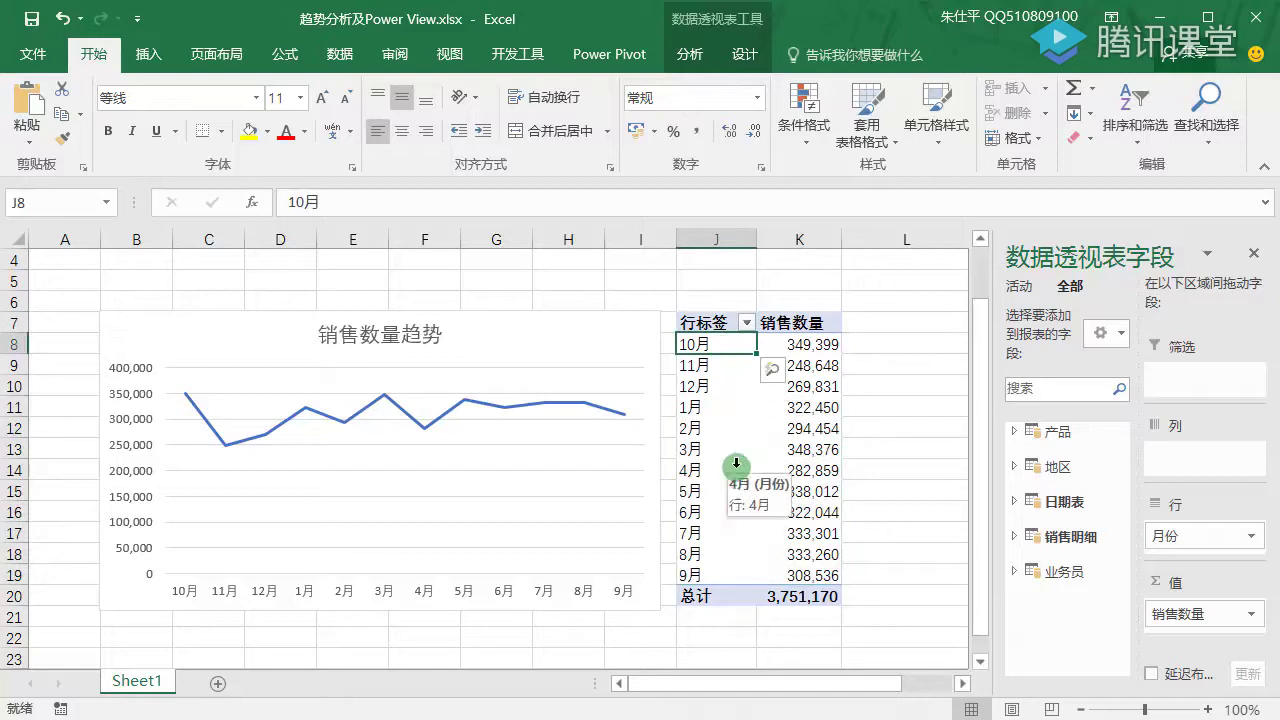
pyautogui.click(605, 54)
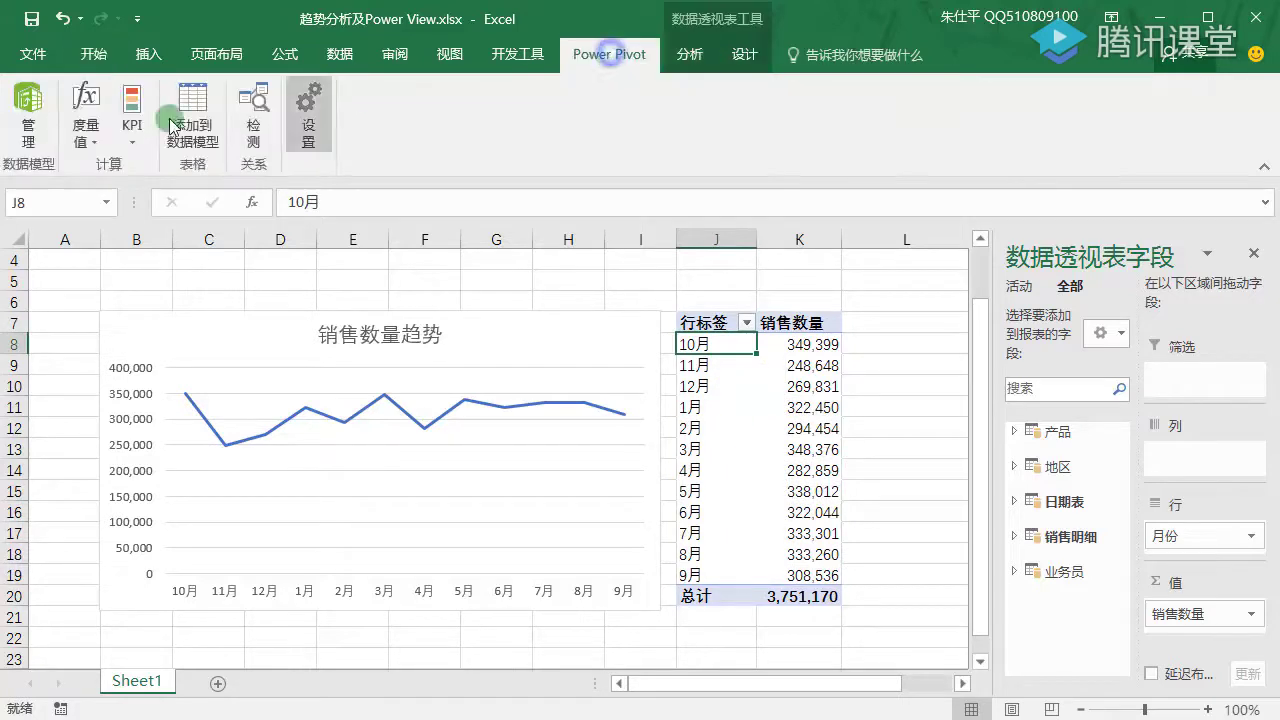
pyautogui.click(20, 128)
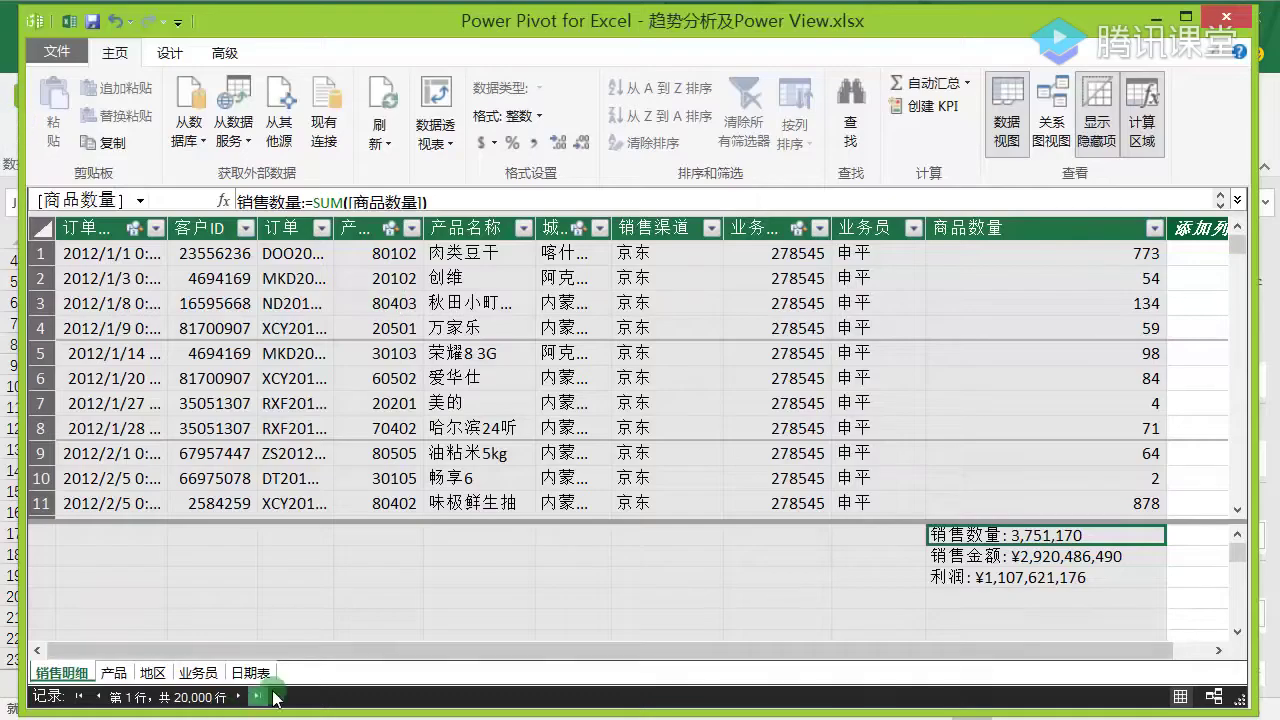
pyautogui.click(250, 675)
pyautogui.click(588, 228)
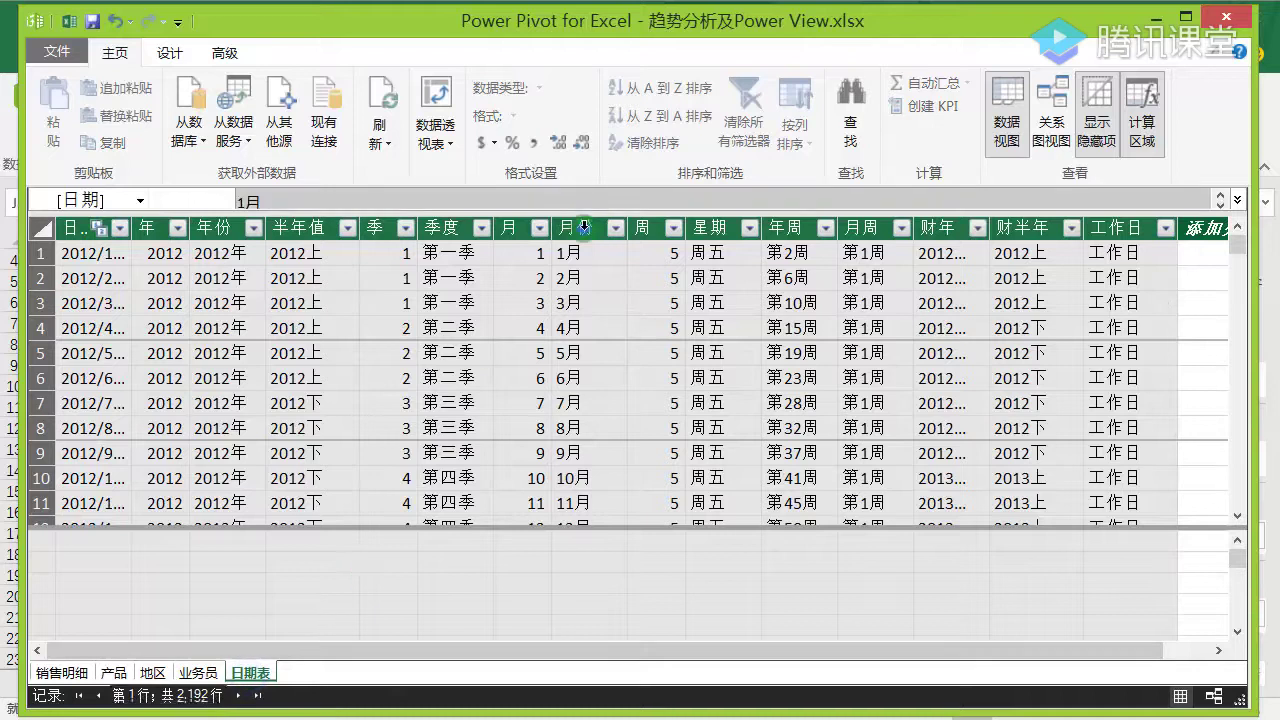
pyautogui.click(795, 100)
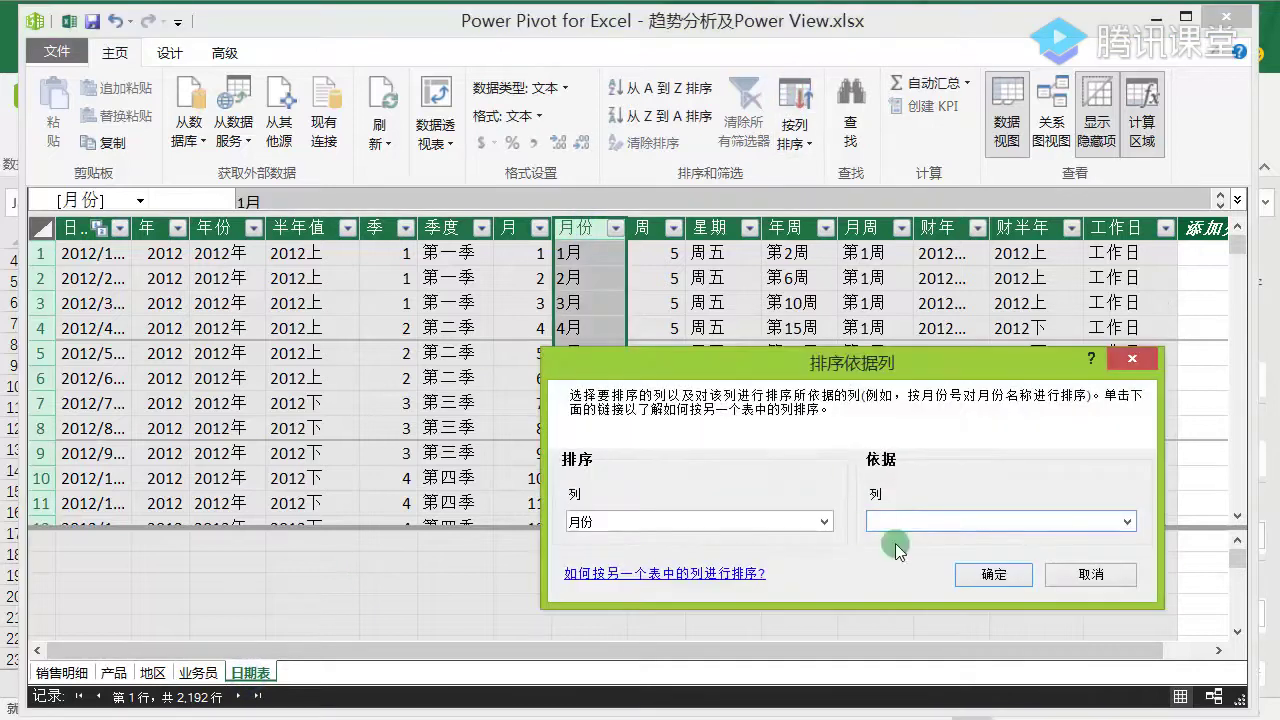
pyautogui.click(917, 518)
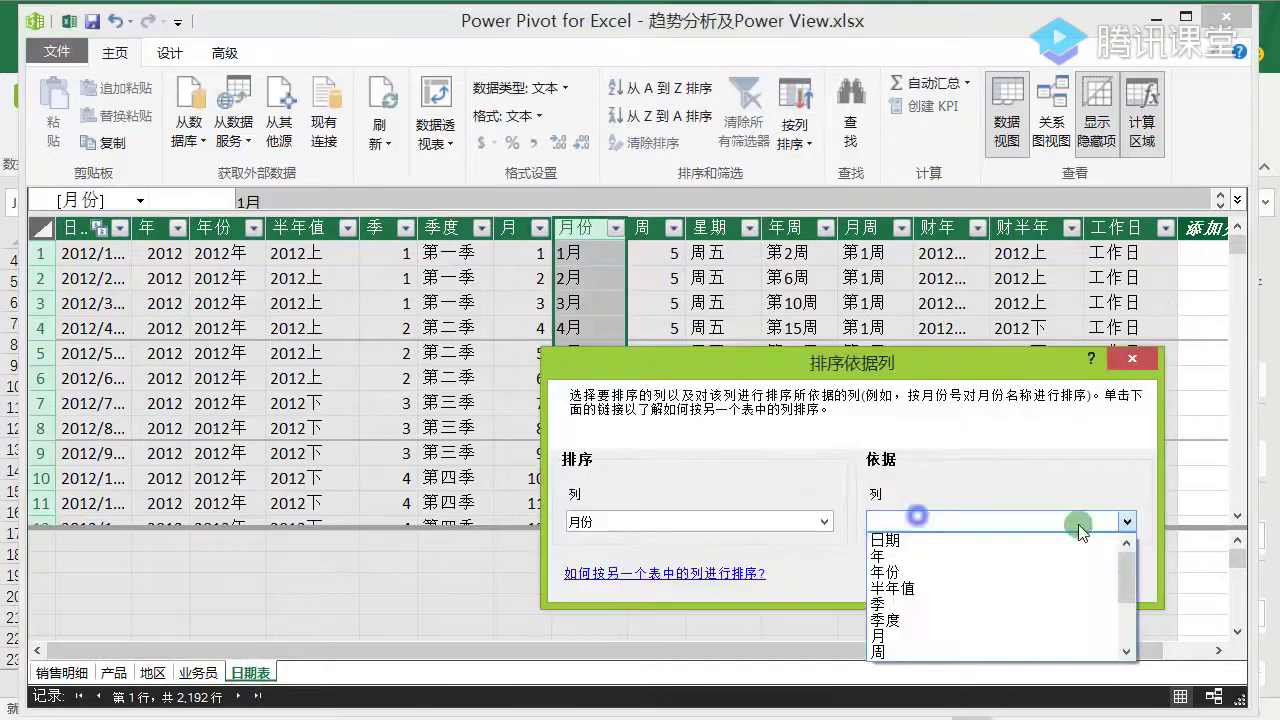
pyautogui.click(889, 634)
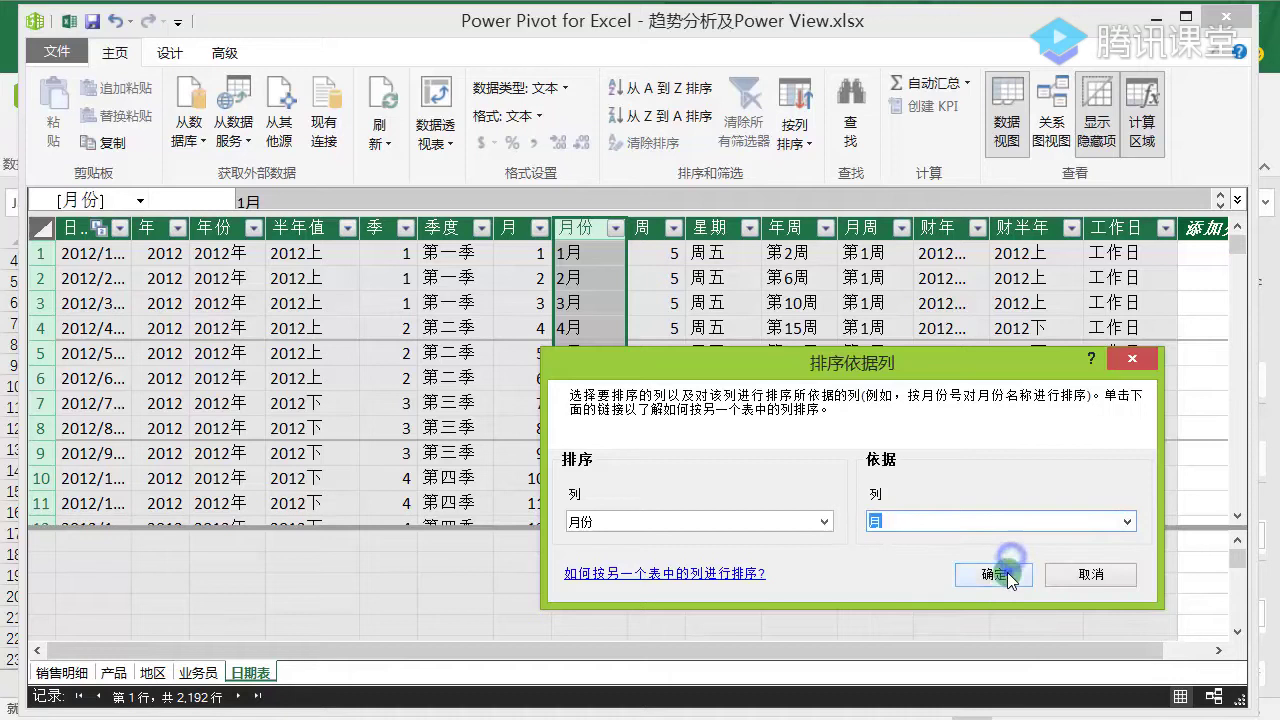
pyautogui.click(1008, 575)
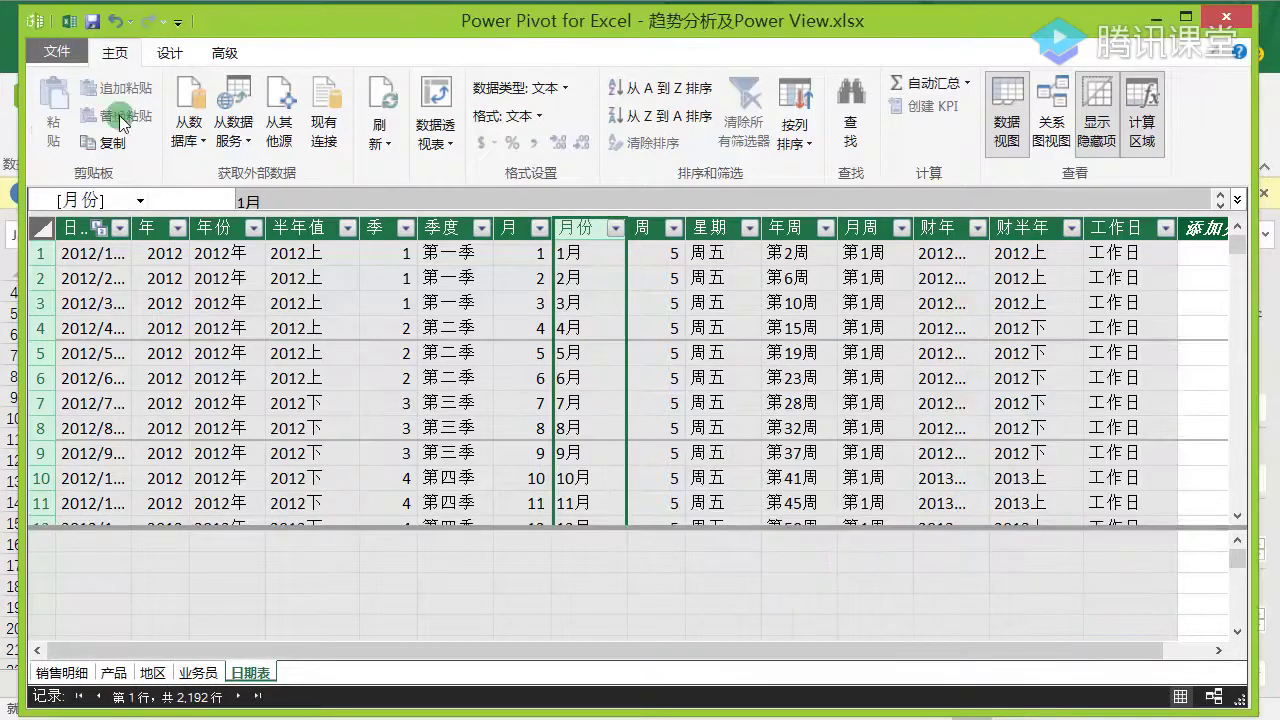
pyautogui.click(69, 20)
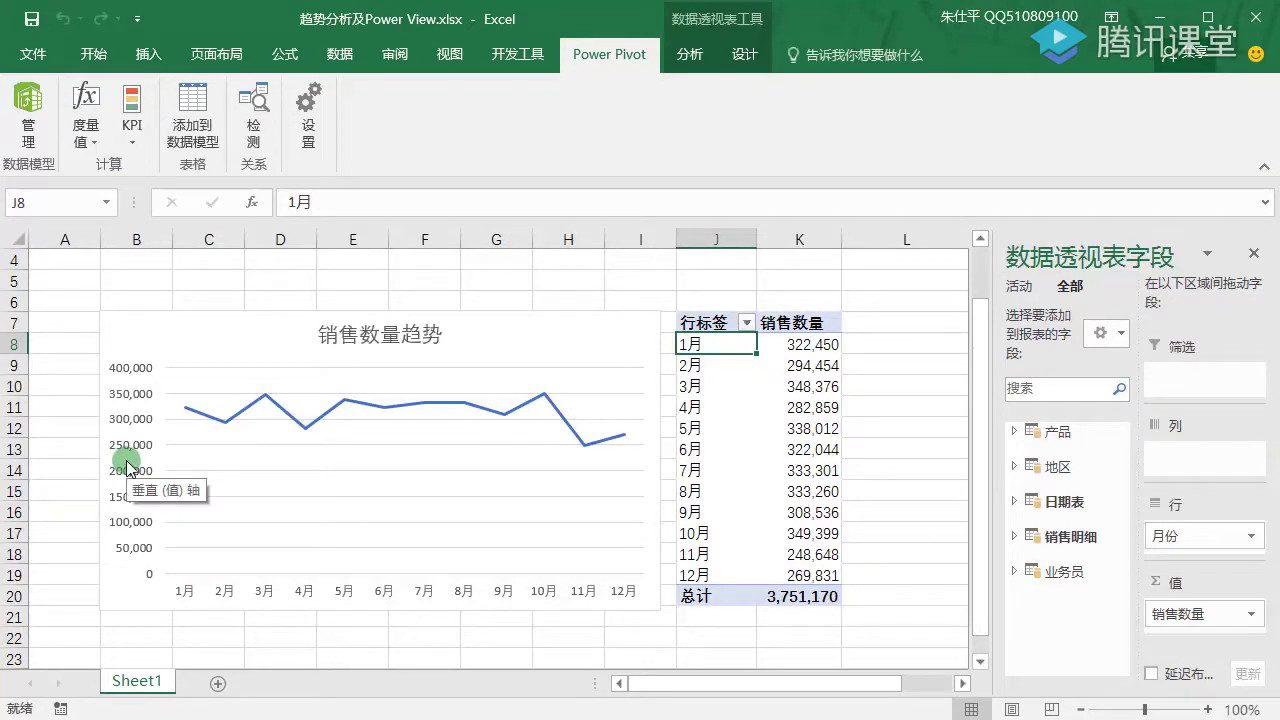
# Show the pivot table in outline form
pyautogui.click(738, 58)
pyautogui.click(127, 156)
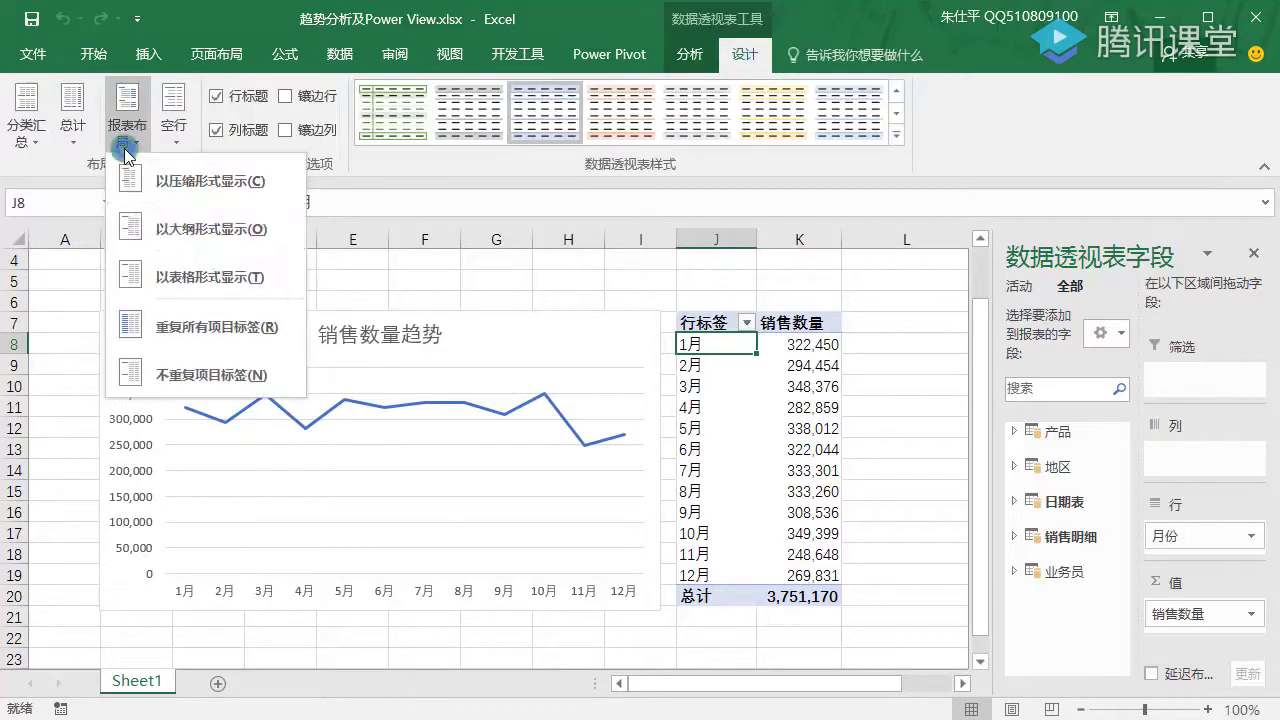
pyautogui.click(216, 236)
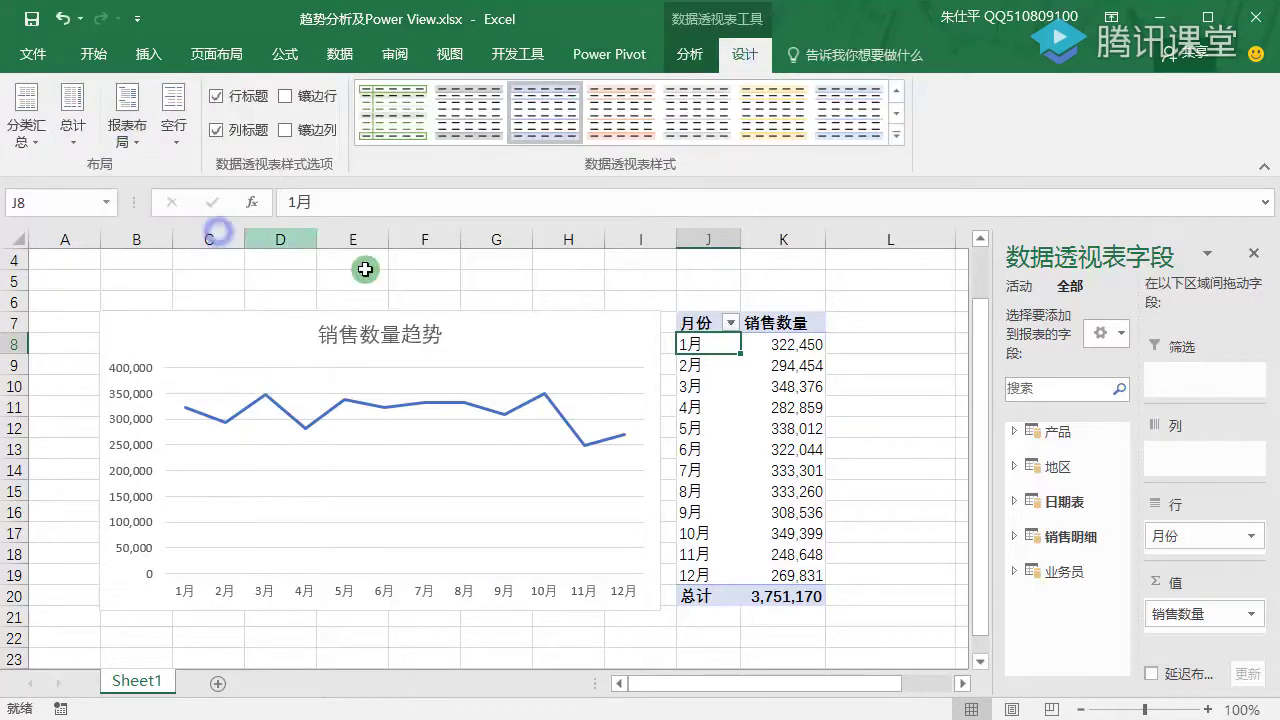
# Turn off automatic column width adjustment on update (更新时自动调整列宽) in the pivot table's options
pyautogui.rightClick(779, 325)
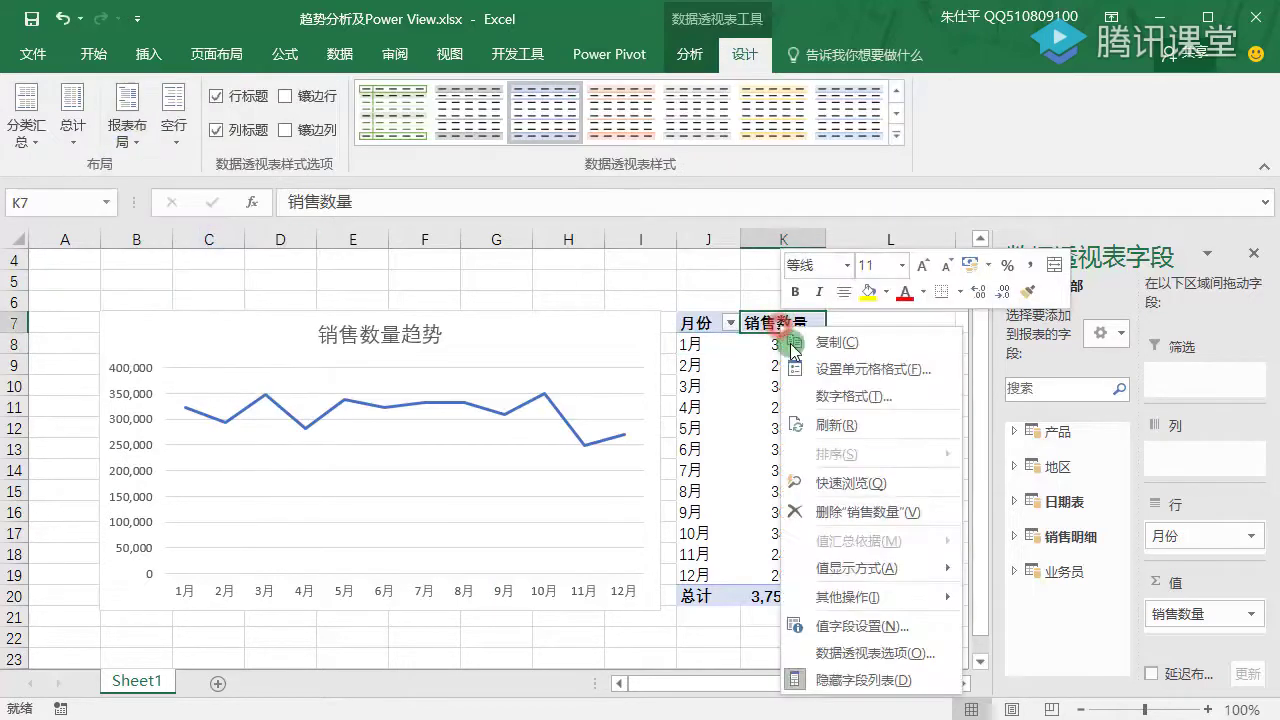
pyautogui.click(873, 654)
pyautogui.moveTo(842, 289); pyautogui.dragTo(784, 160)
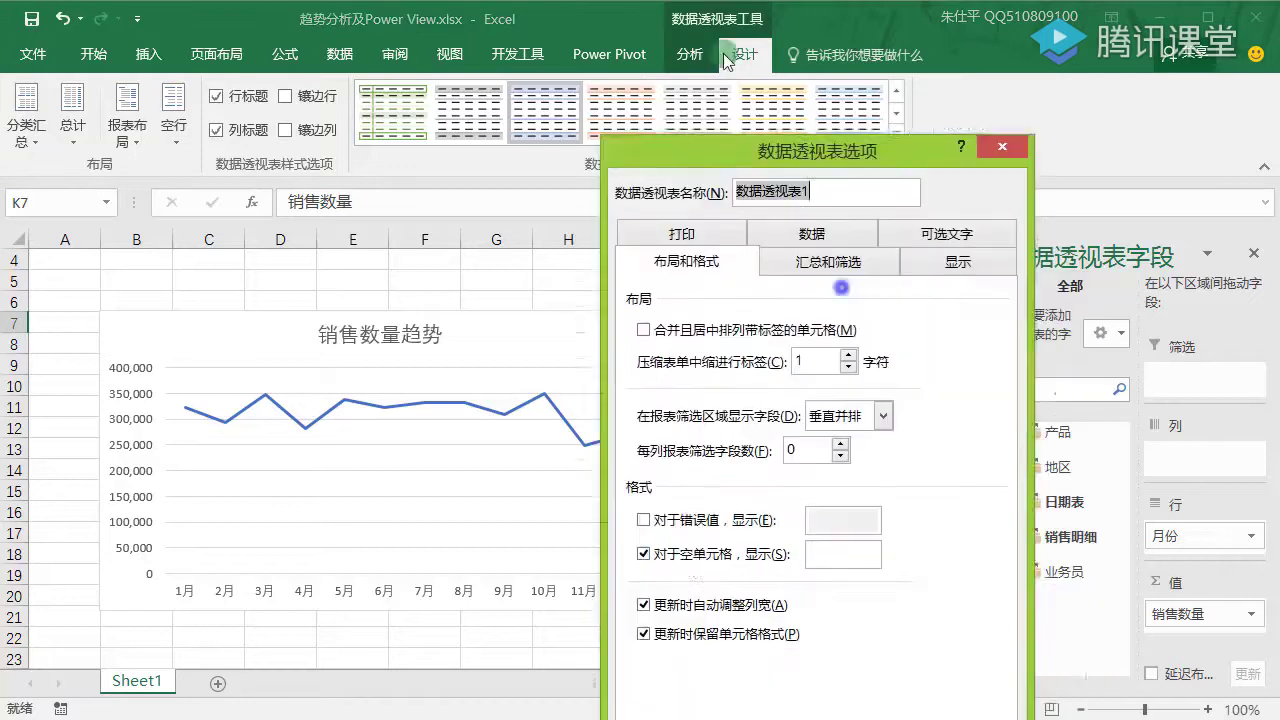
pyautogui.moveTo(727, 62); pyautogui.dragTo(722, 48)
pyautogui.click(561, 480)
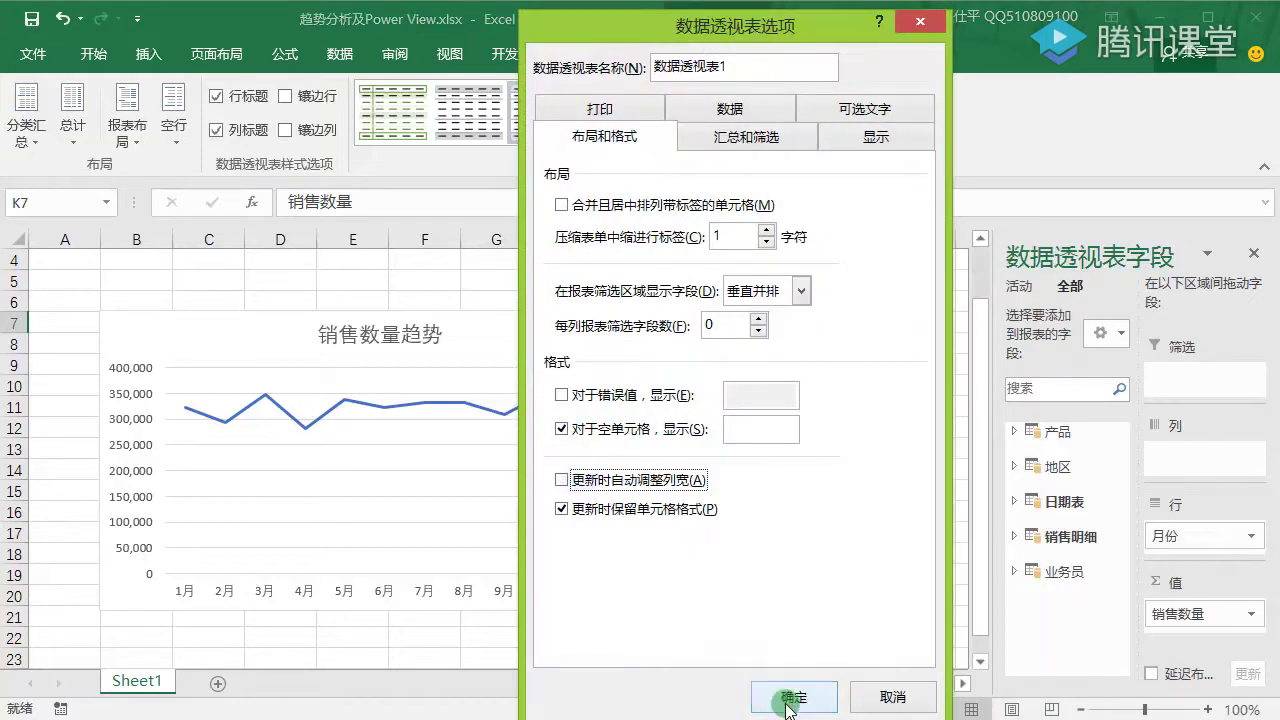
pyautogui.click(790, 698)
# Add a slicer for the 年份 field of the 日期表 table to the pivot chart
pyautogui.click(586, 265)
pyautogui.scroll(1, 593, 284)
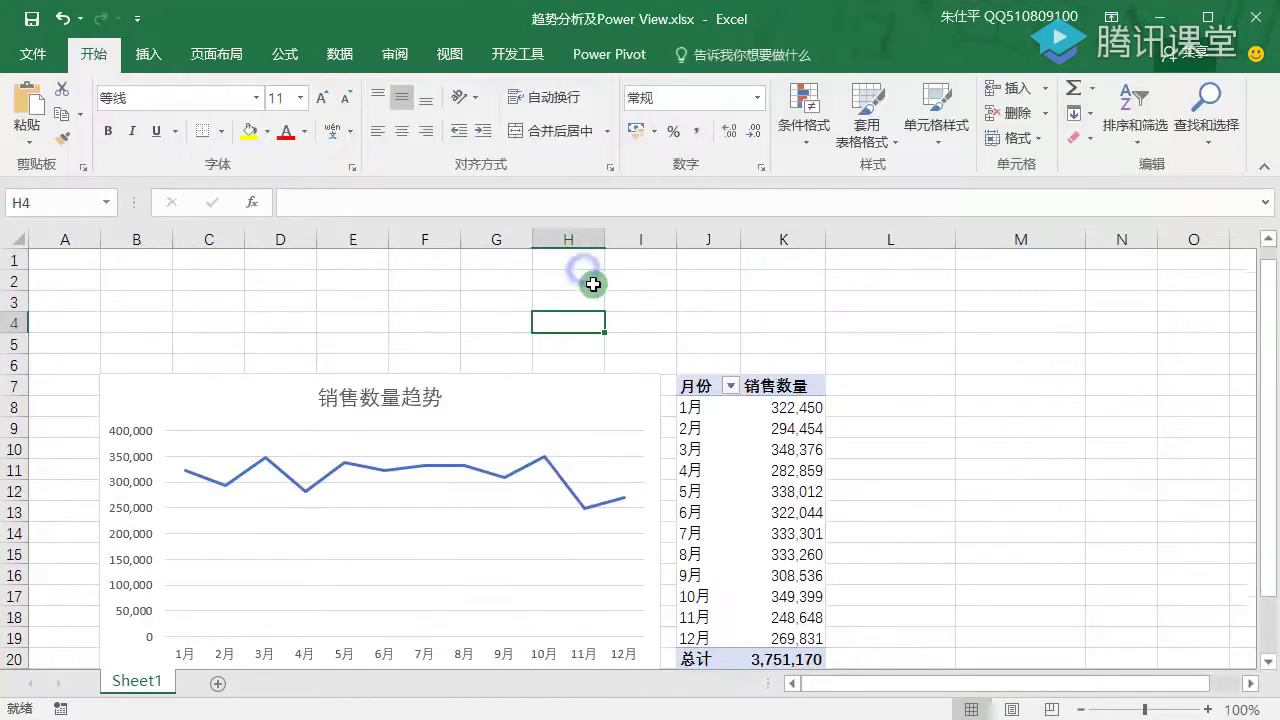
pyautogui.click(312, 461)
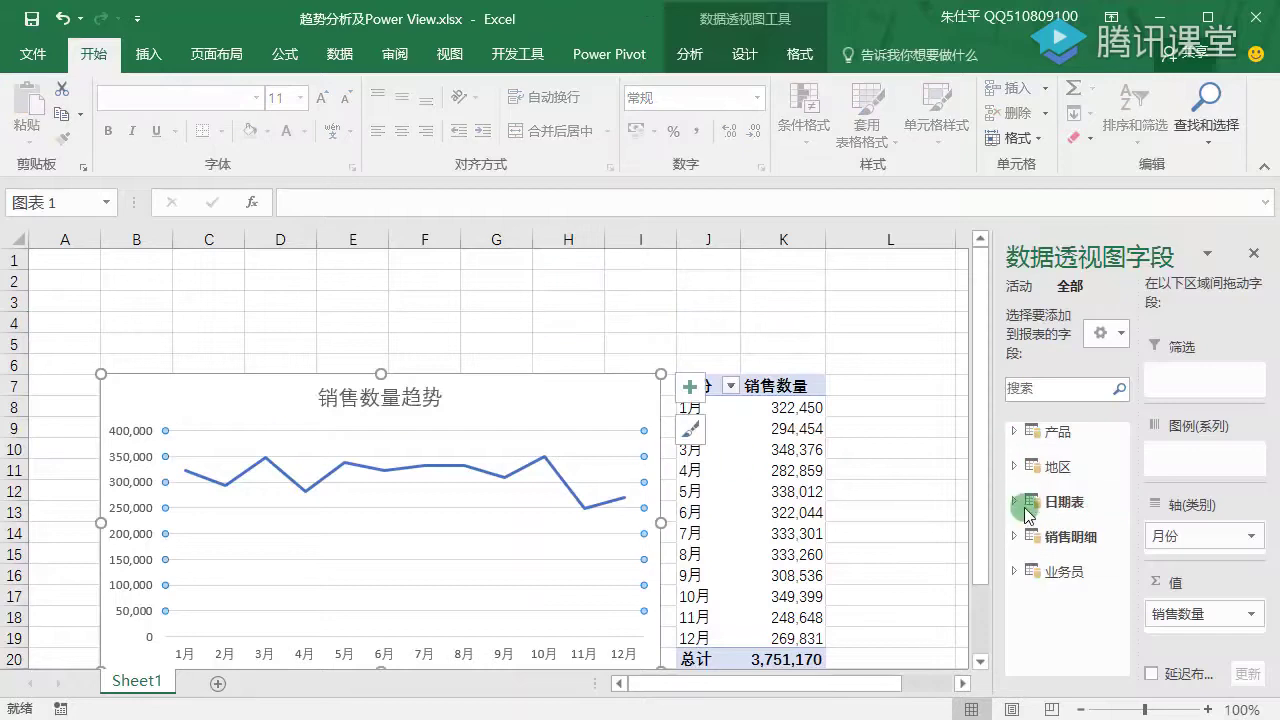
pyautogui.click(1022, 490)
pyautogui.click(1021, 499)
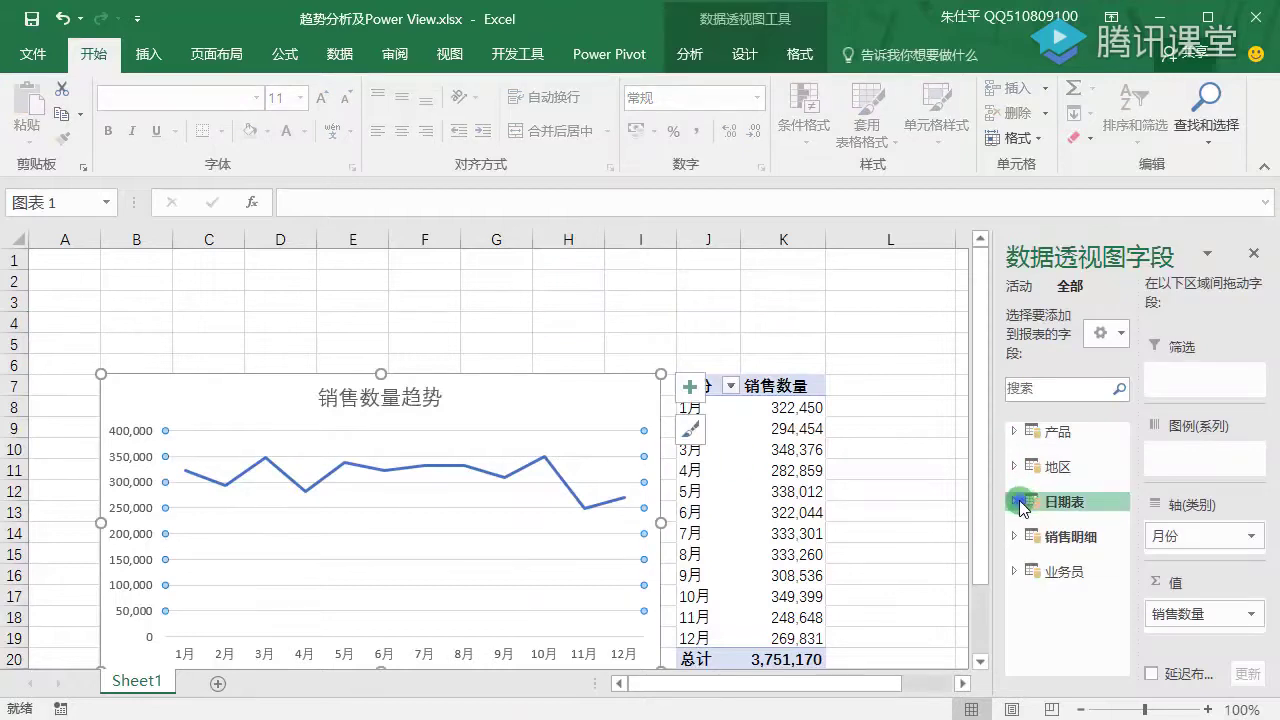
pyautogui.click(1093, 508)
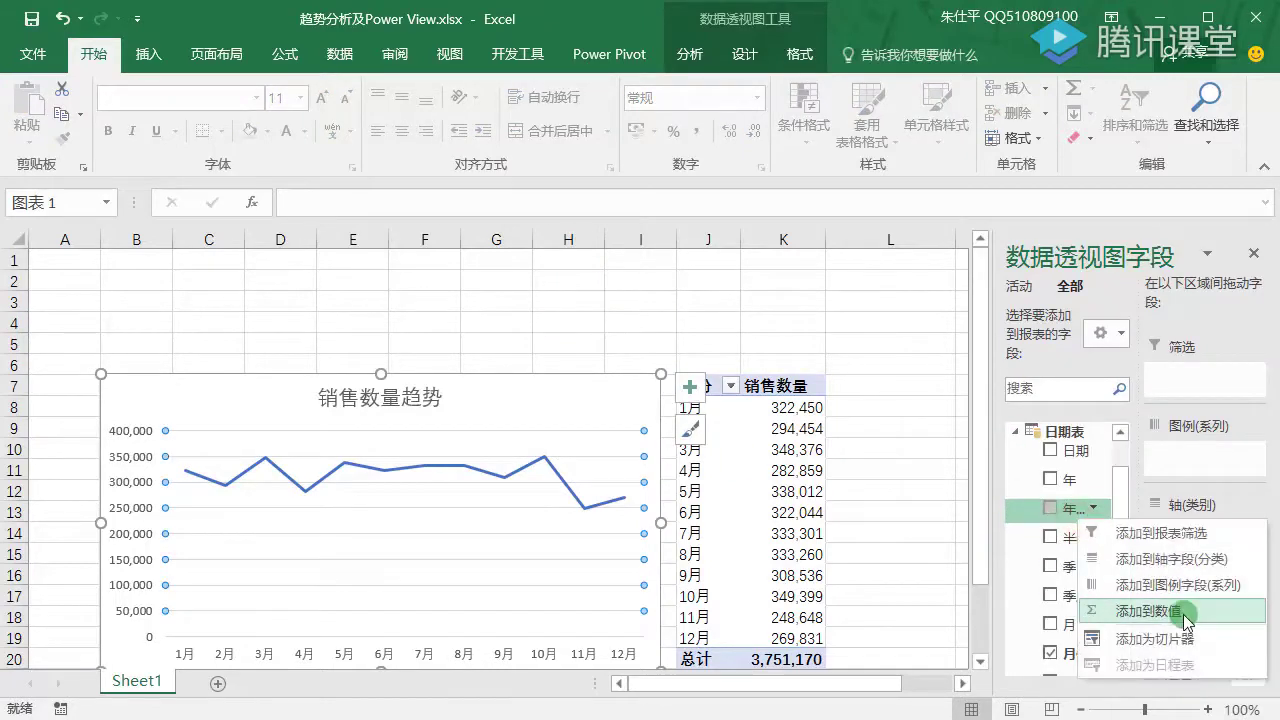
pyautogui.click(1160, 638)
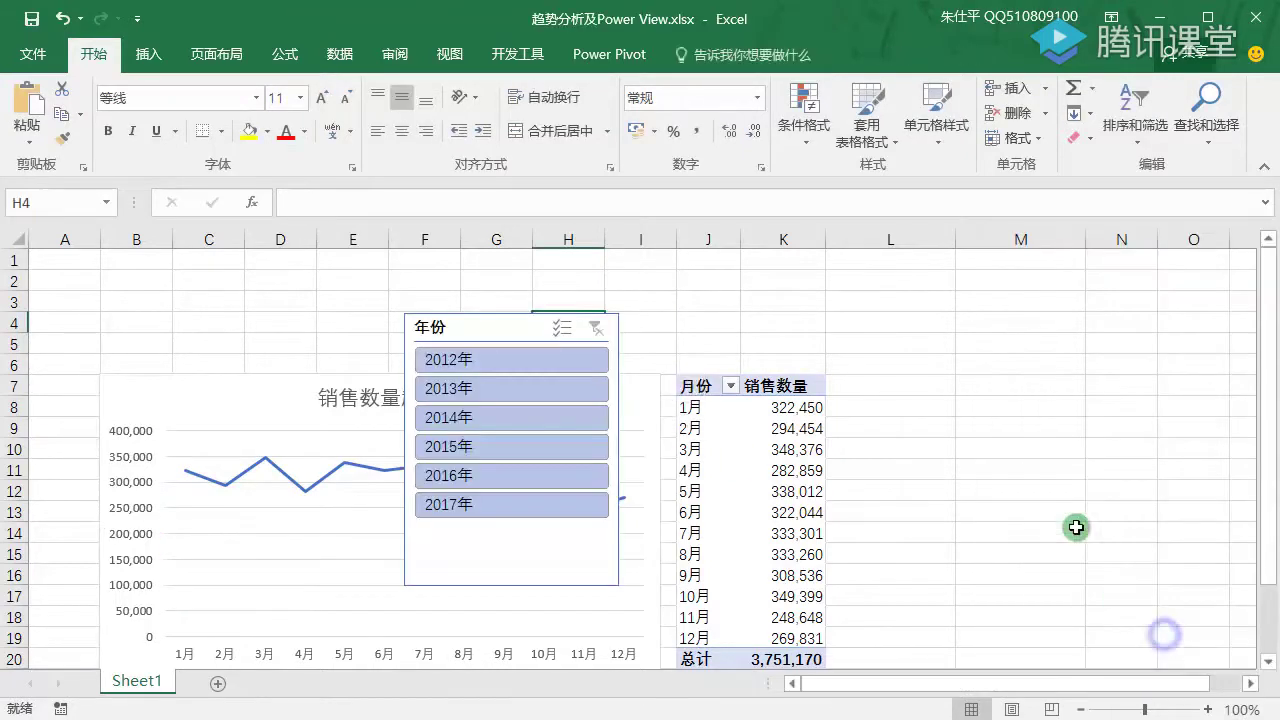
# Add a slicer for the 地区 field of the 地区 table to the pivot chart
pyautogui.click(275, 495)
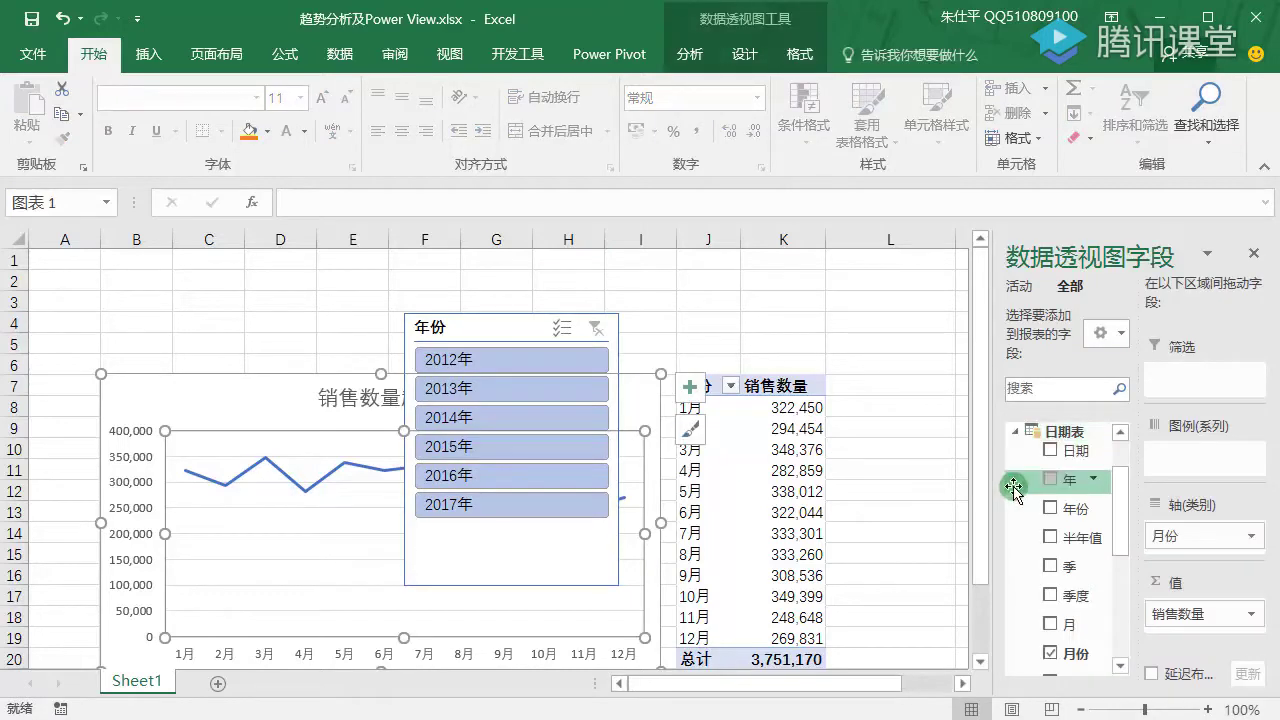
pyautogui.click(1015, 431)
pyautogui.click(1016, 467)
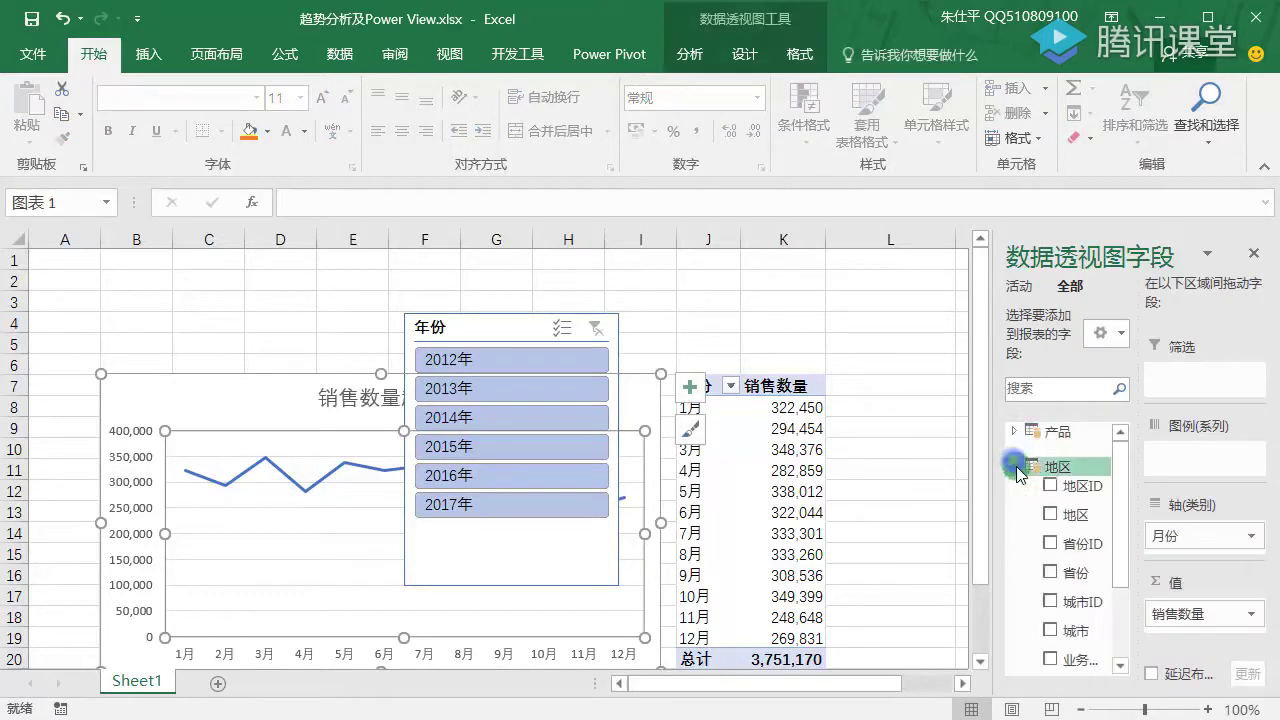
pyautogui.rightClick(1083, 516)
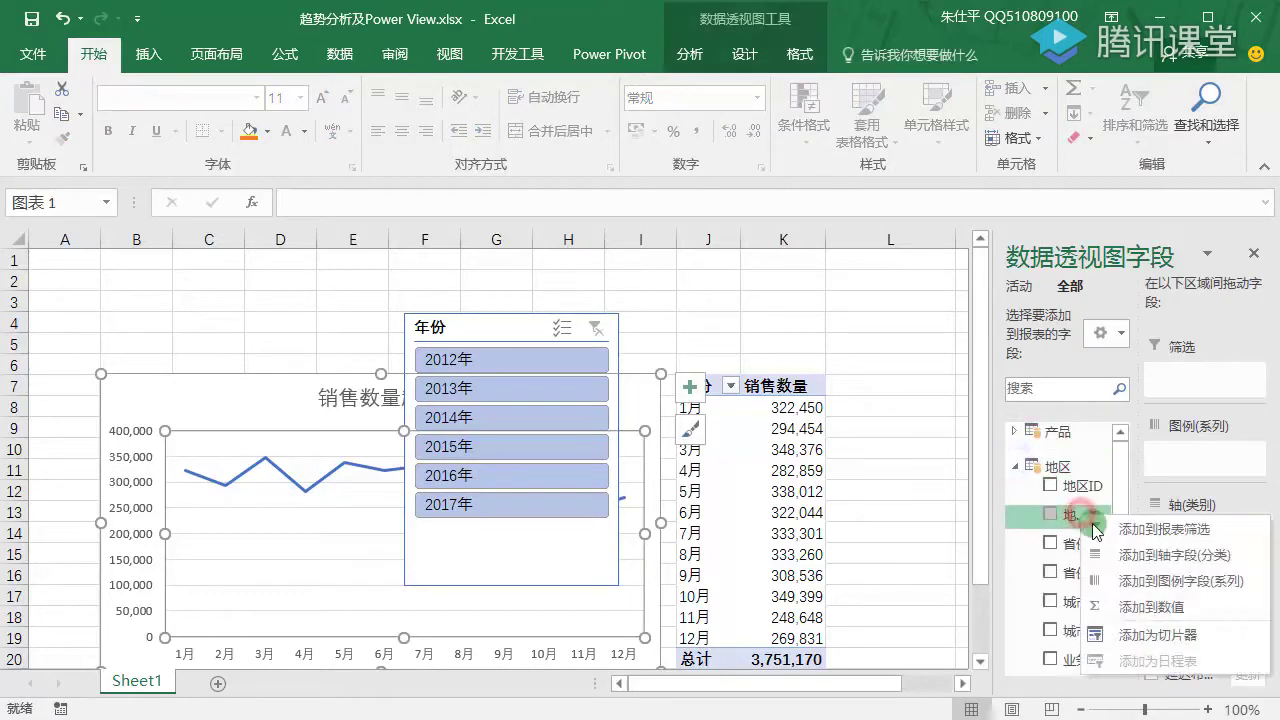
pyautogui.click(1147, 635)
# Add a slicer for the 大类 field of the 产品 table to the pivot chart
pyautogui.click(300, 397)
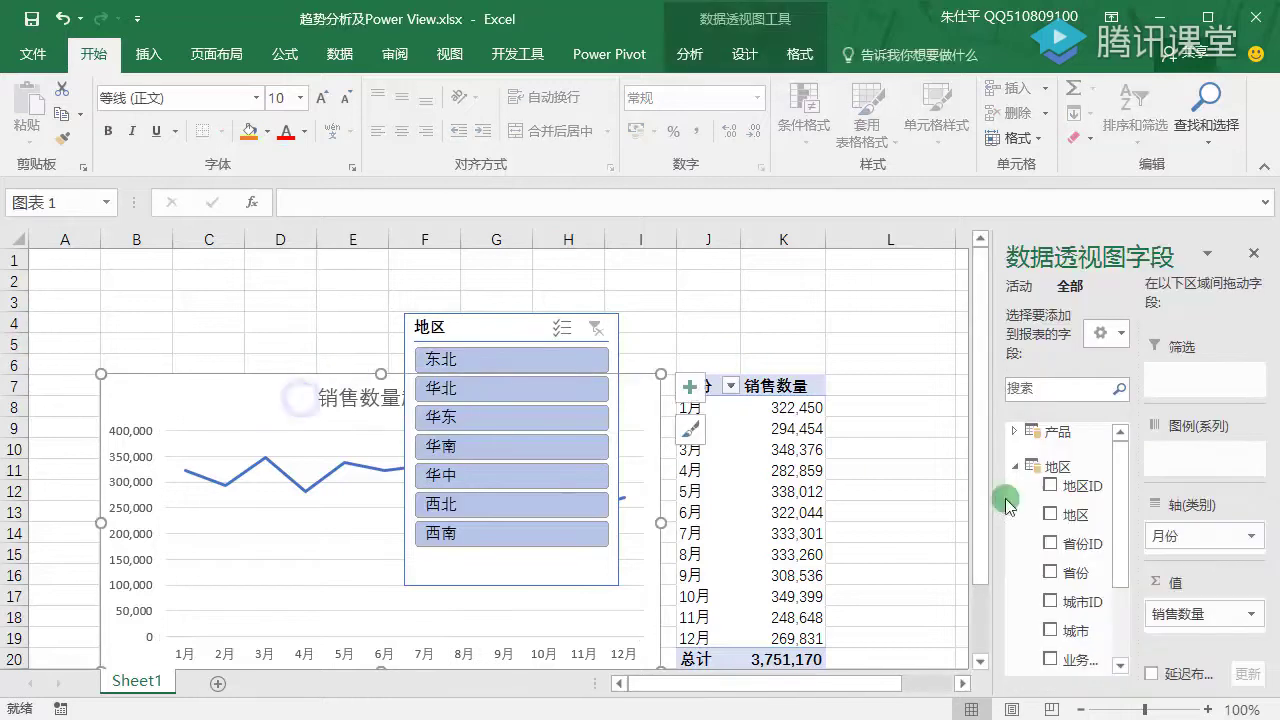
pyautogui.click(1014, 466)
pyautogui.click(1013, 431)
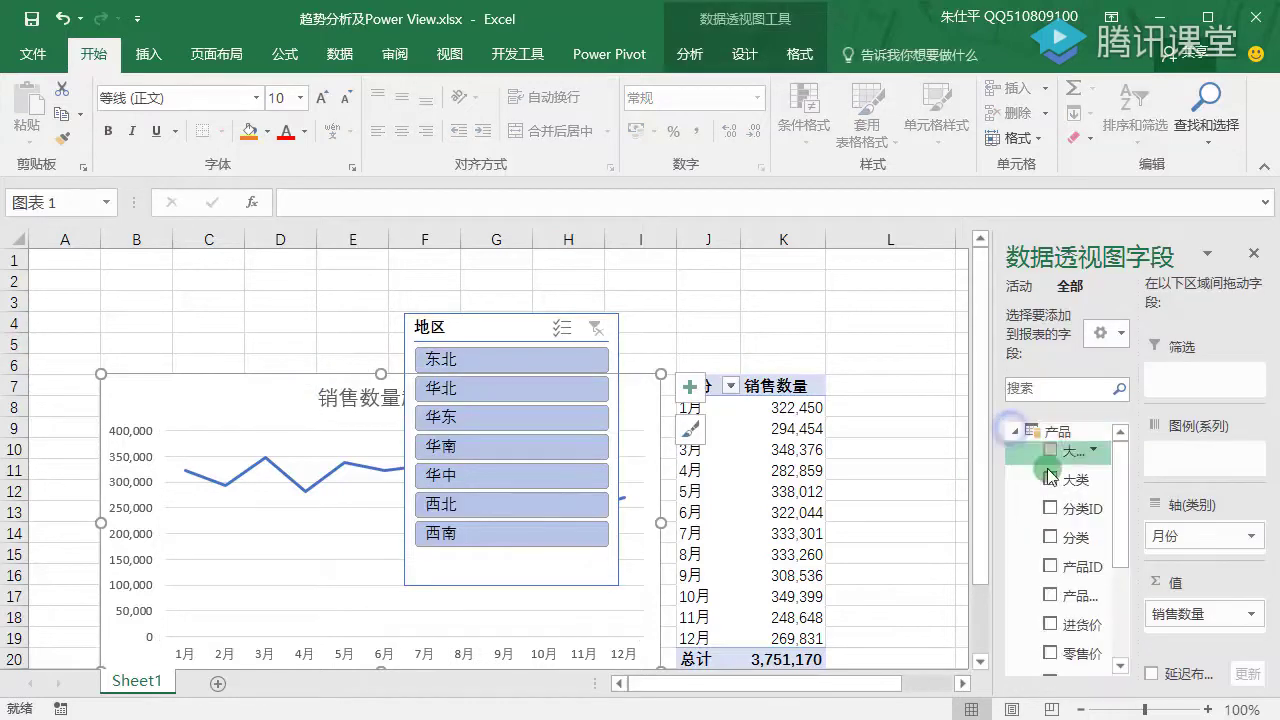
pyautogui.rightClick(1070, 480)
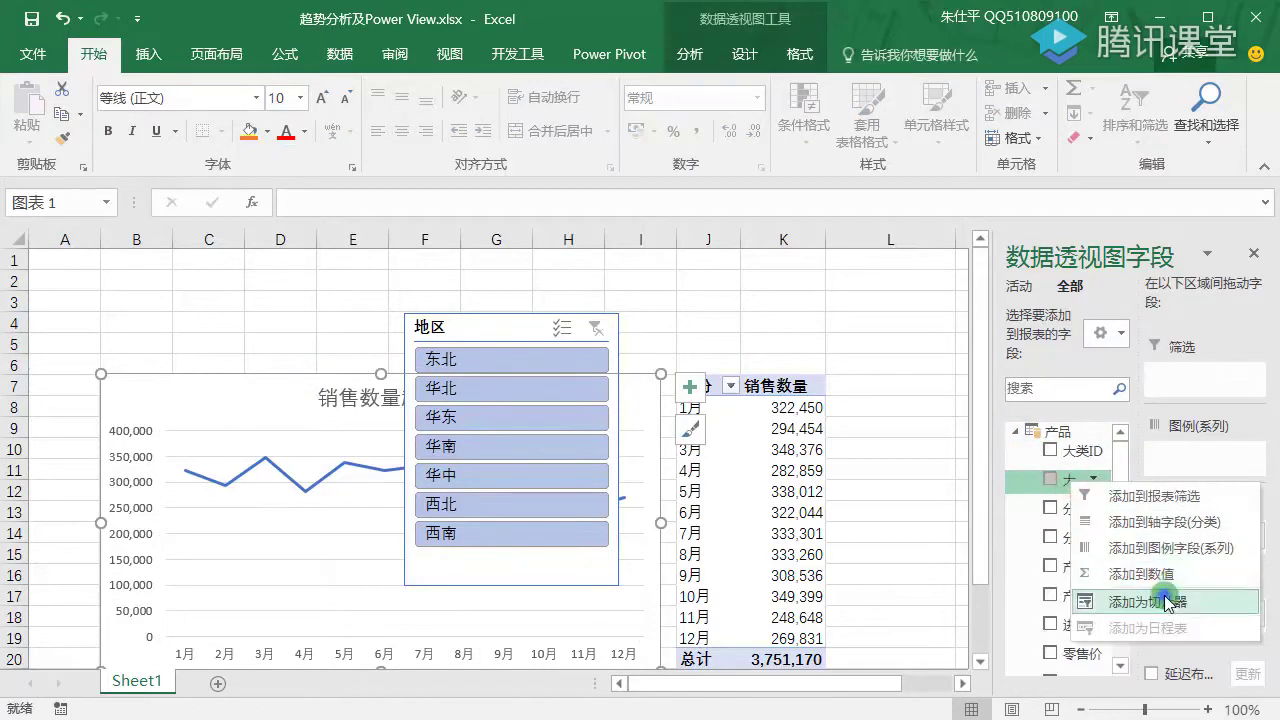
pyautogui.click(1167, 602)
# Add a slicer for the 销售渠道 field of the 销售明细 table to the pivot chart
pyautogui.click(640, 434)
pyautogui.click(1016, 431)
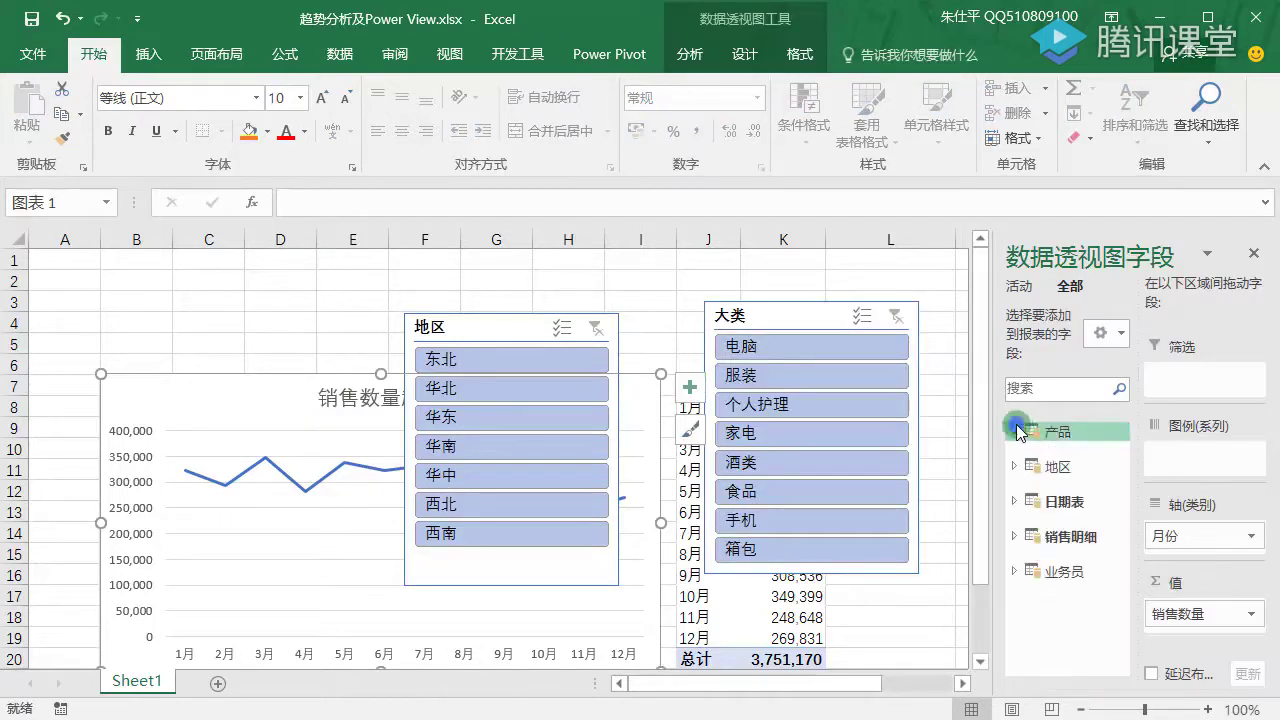
pyautogui.click(1015, 536)
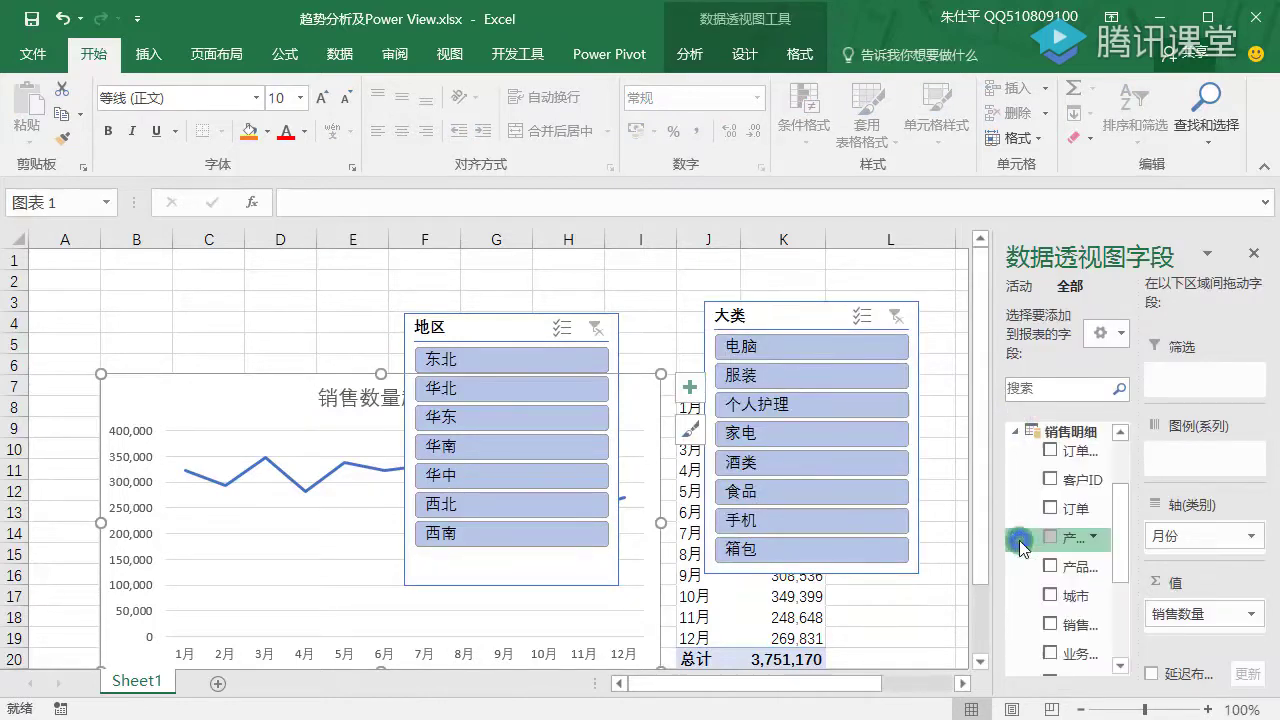
pyautogui.scroll(-2, 1060, 490)
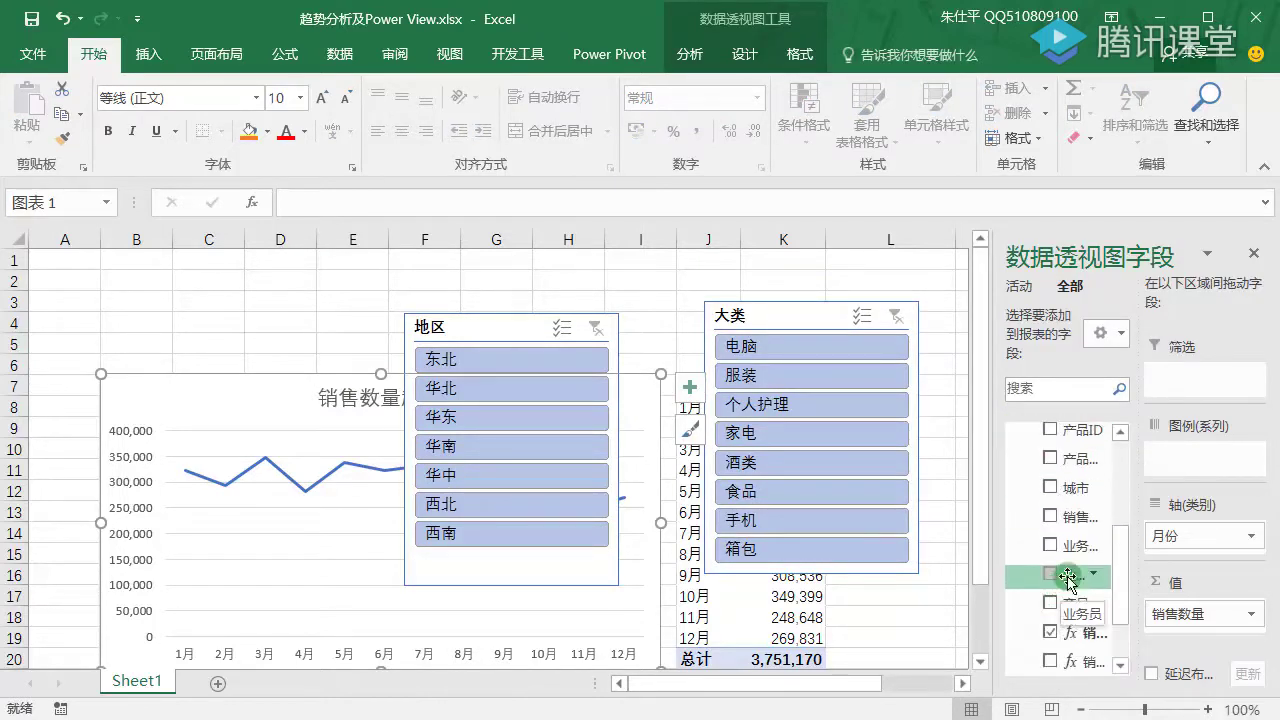
pyautogui.click(1082, 517)
pyautogui.click(1160, 632)
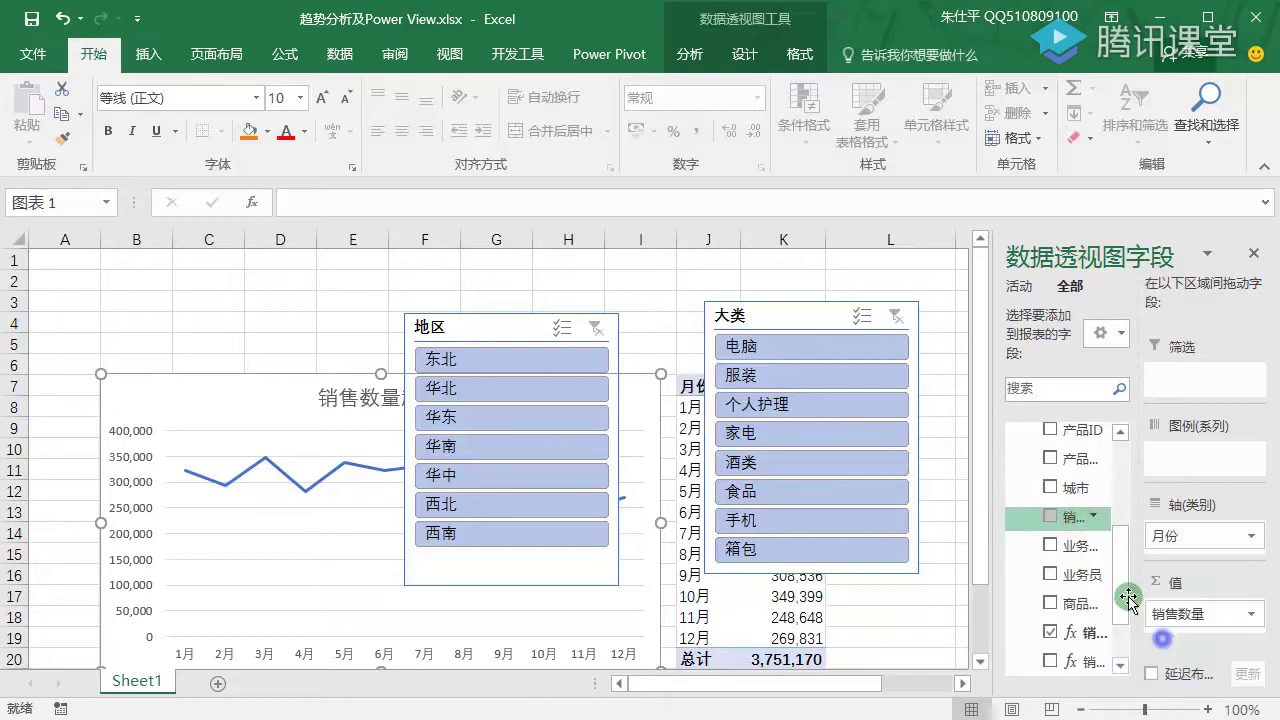
# Add a slicer for the 部门 field of the 业务员 table to the pivot chart
pyautogui.click(347, 461)
pyautogui.scroll(3, 1120, 500)
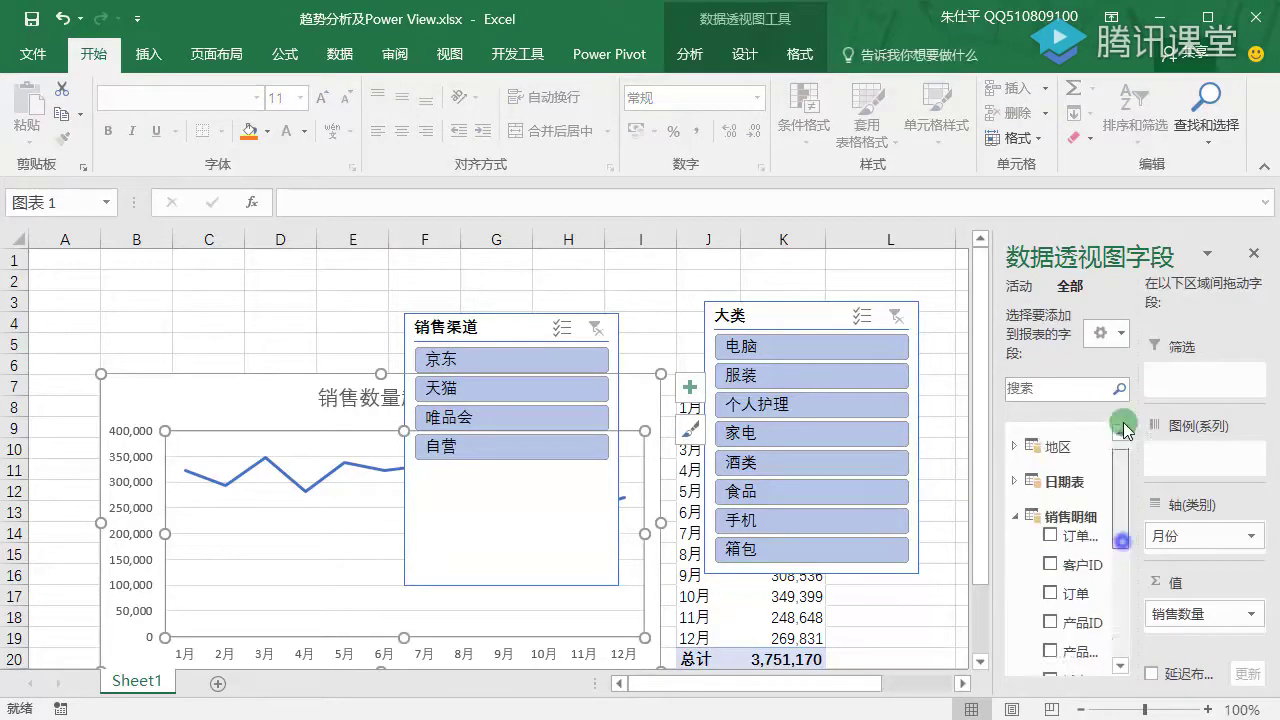
pyautogui.click(1036, 530)
pyautogui.click(1016, 568)
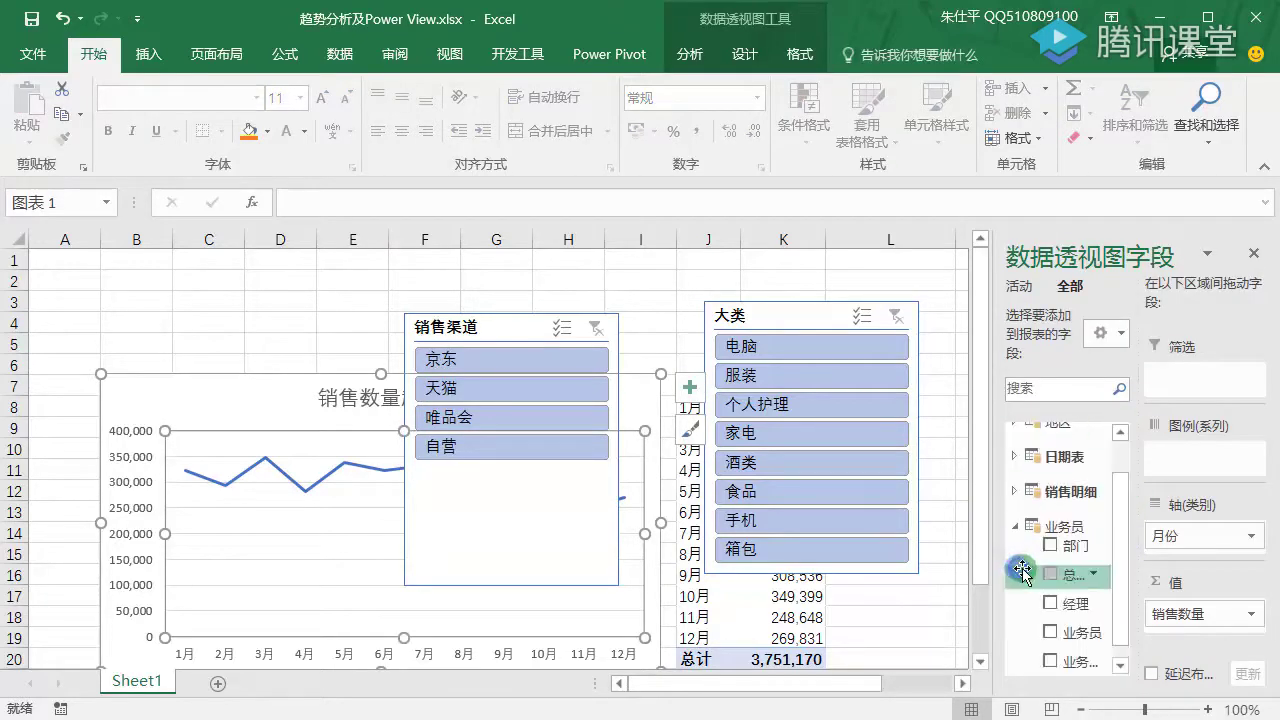
pyautogui.click(1093, 528)
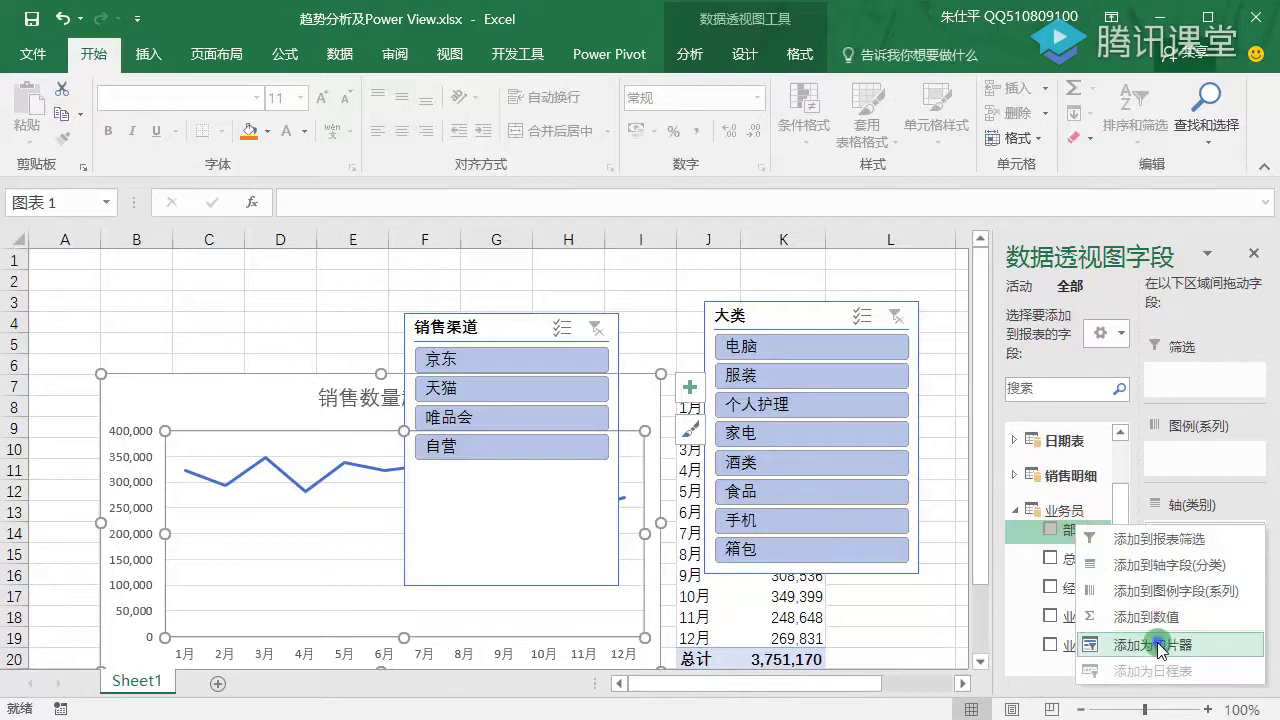
pyautogui.click(1155, 636)
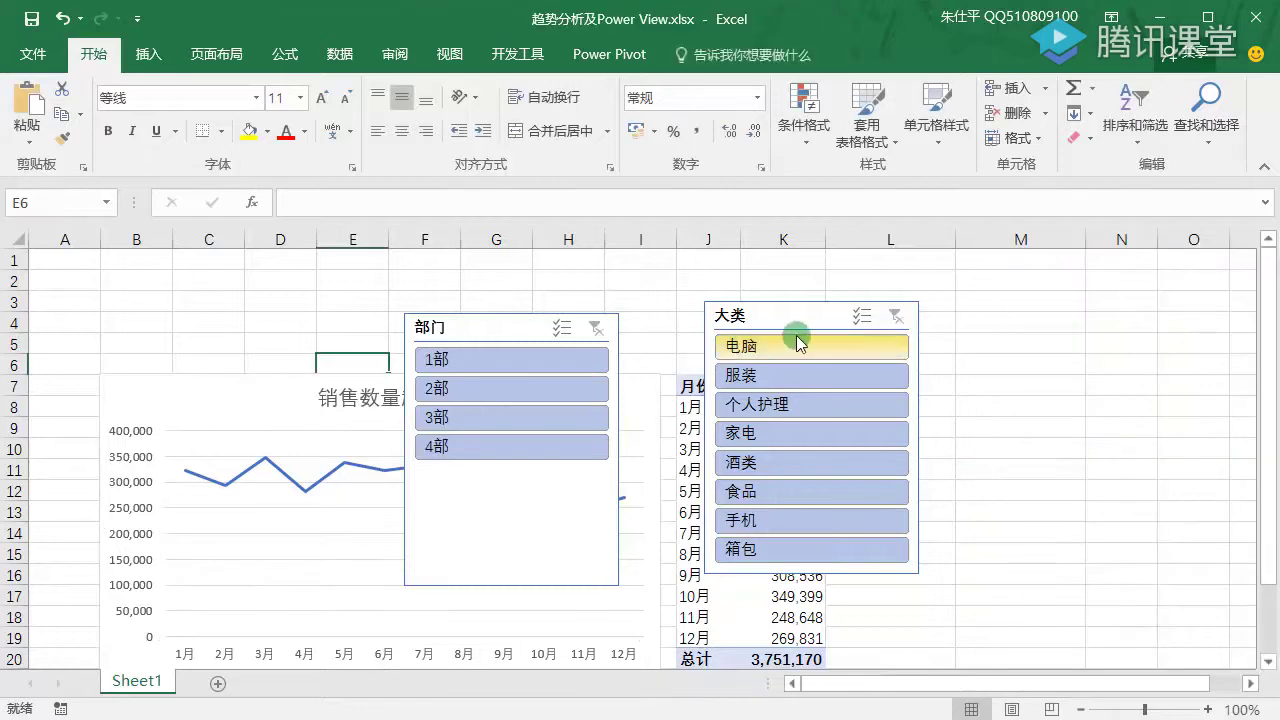
# Move the 大类, 部门, 销售渠道, 地区 and 年份 slicers off the line chart and pivot table to the empty area beside them
pyautogui.moveTo(790, 320); pyautogui.dragTo(1029, 288)
pyautogui.moveTo(483, 342); pyautogui.dragTo(936, 333)
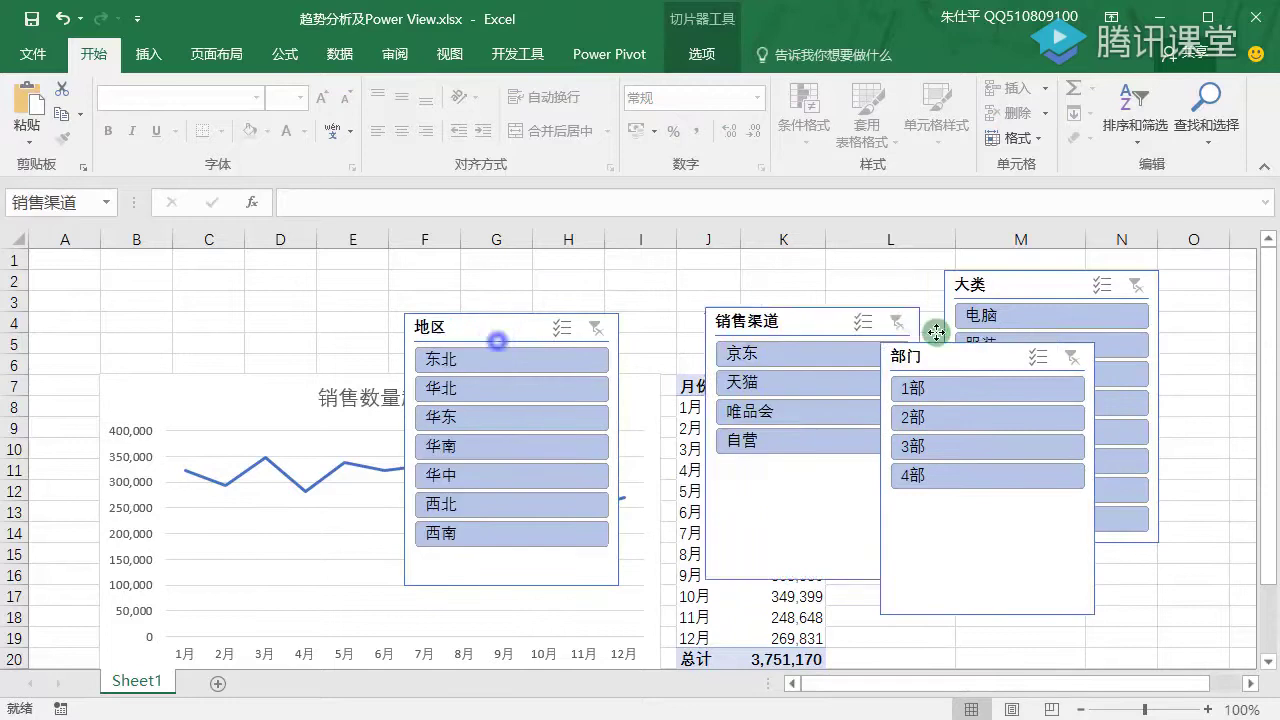
pyautogui.moveTo(494, 329); pyautogui.dragTo(943, 334)
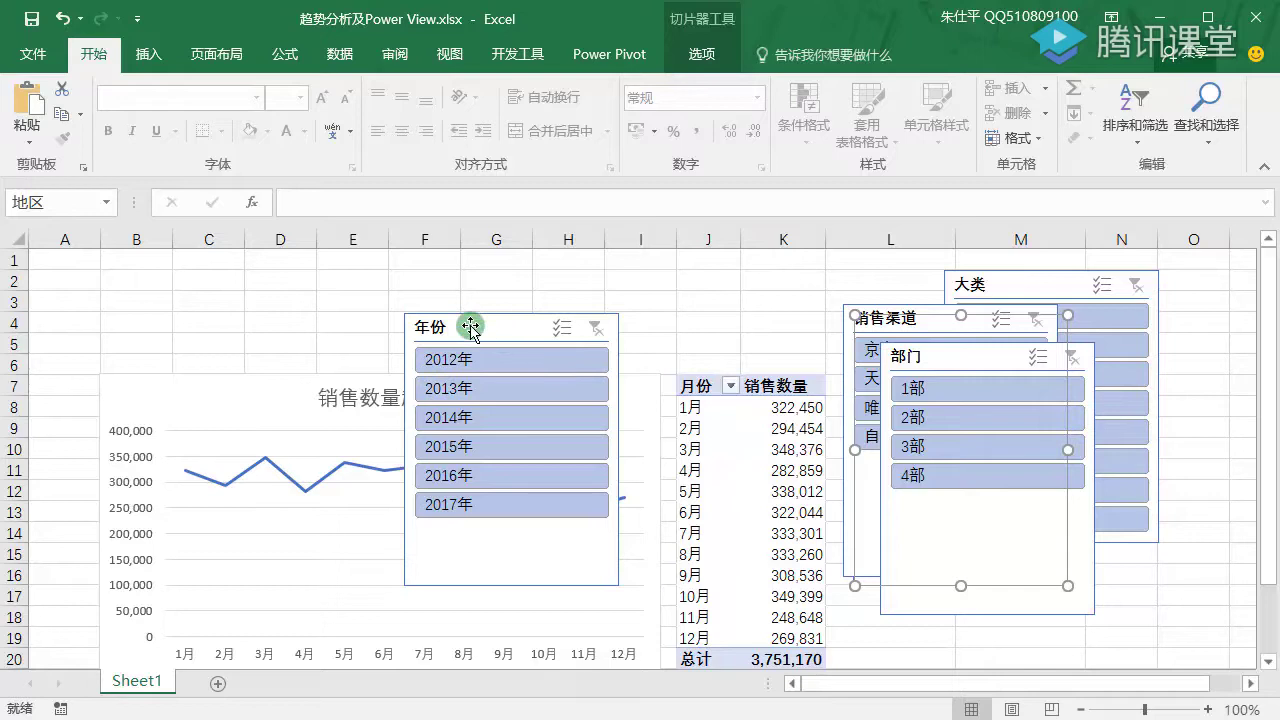
pyautogui.moveTo(466, 323); pyautogui.dragTo(974, 338)
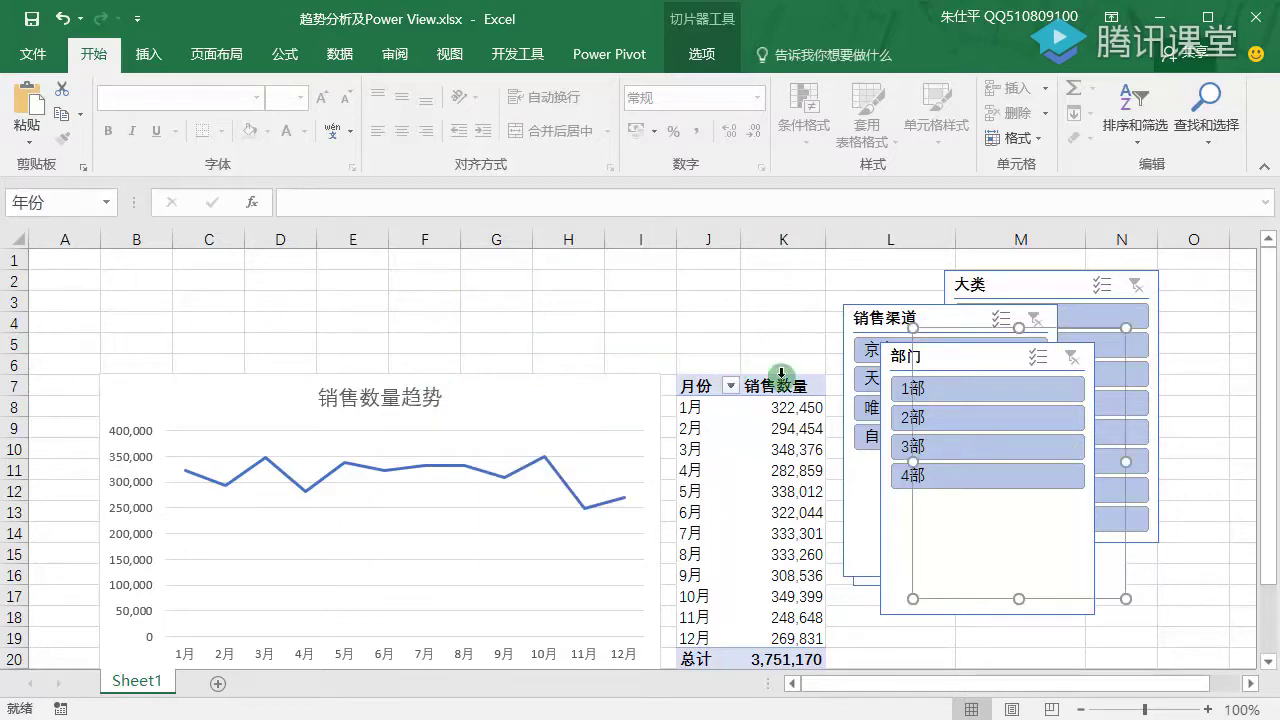
# Apply the custom Office2013 theme colours and the custom 人性主题文字 theme fonts (微软雅黑) to the workbook
pyautogui.click(216, 54)
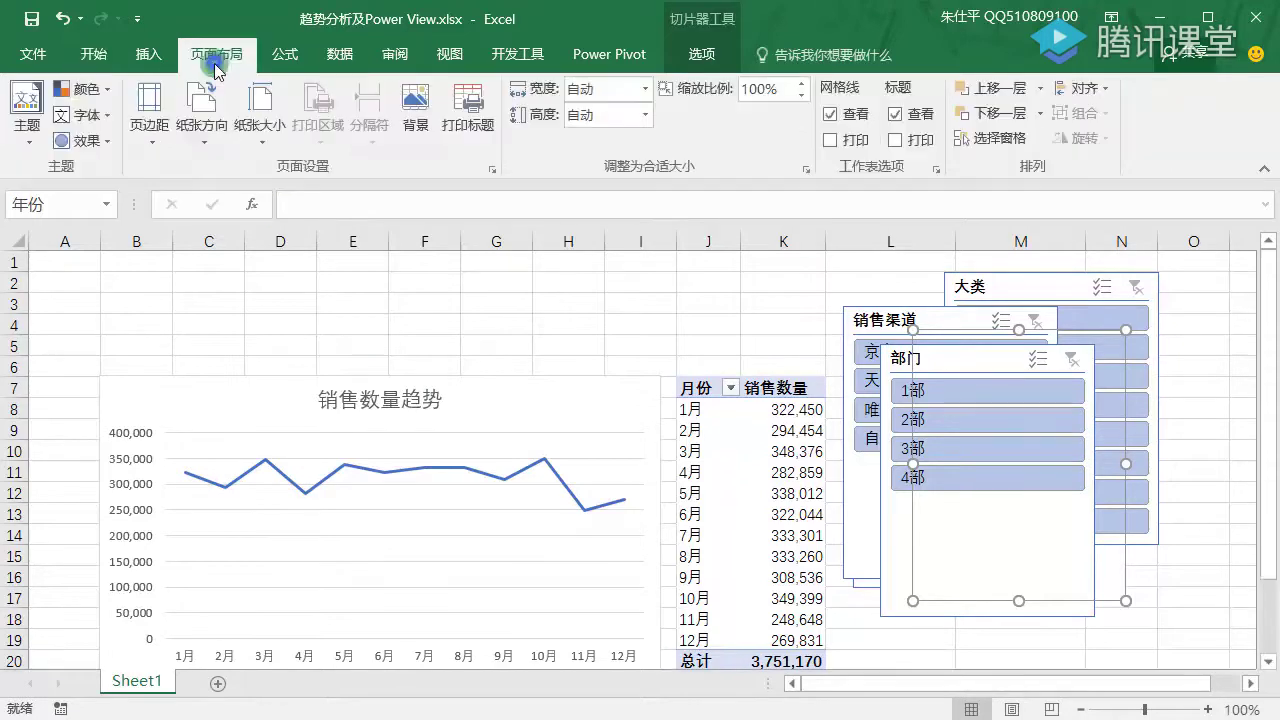
pyautogui.click(84, 89)
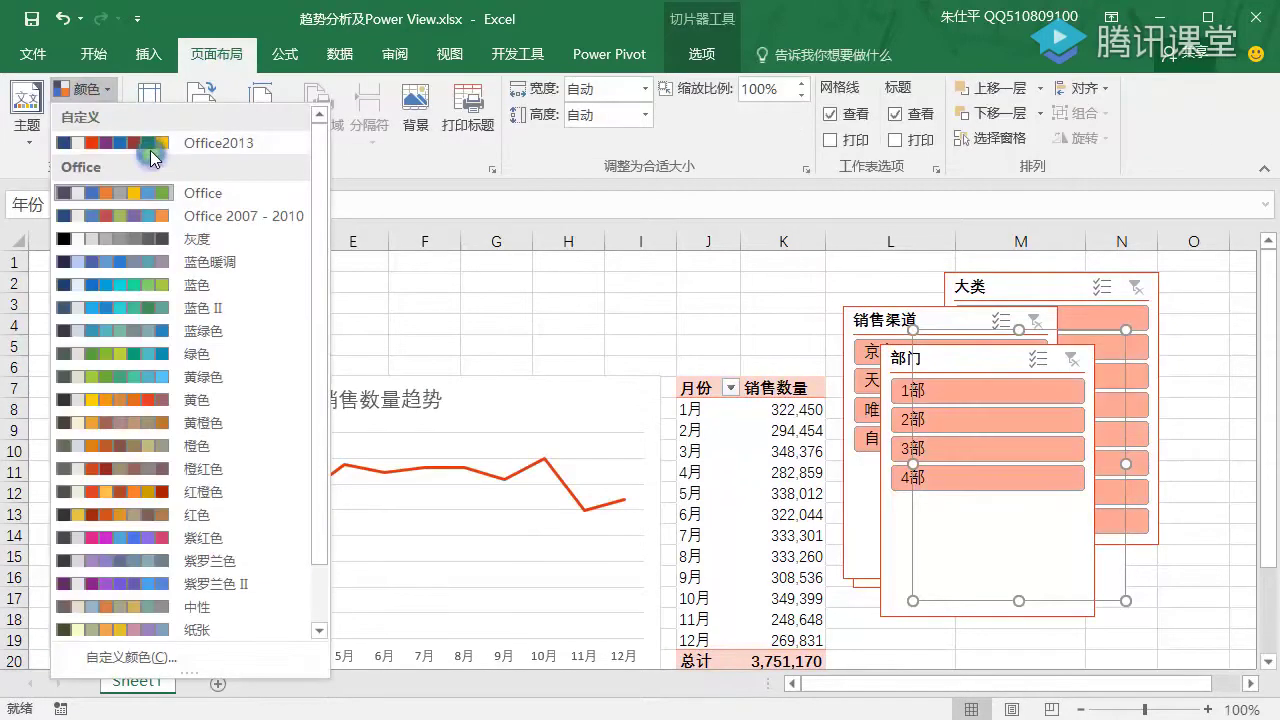
pyautogui.click(152, 158)
pyautogui.click(84, 115)
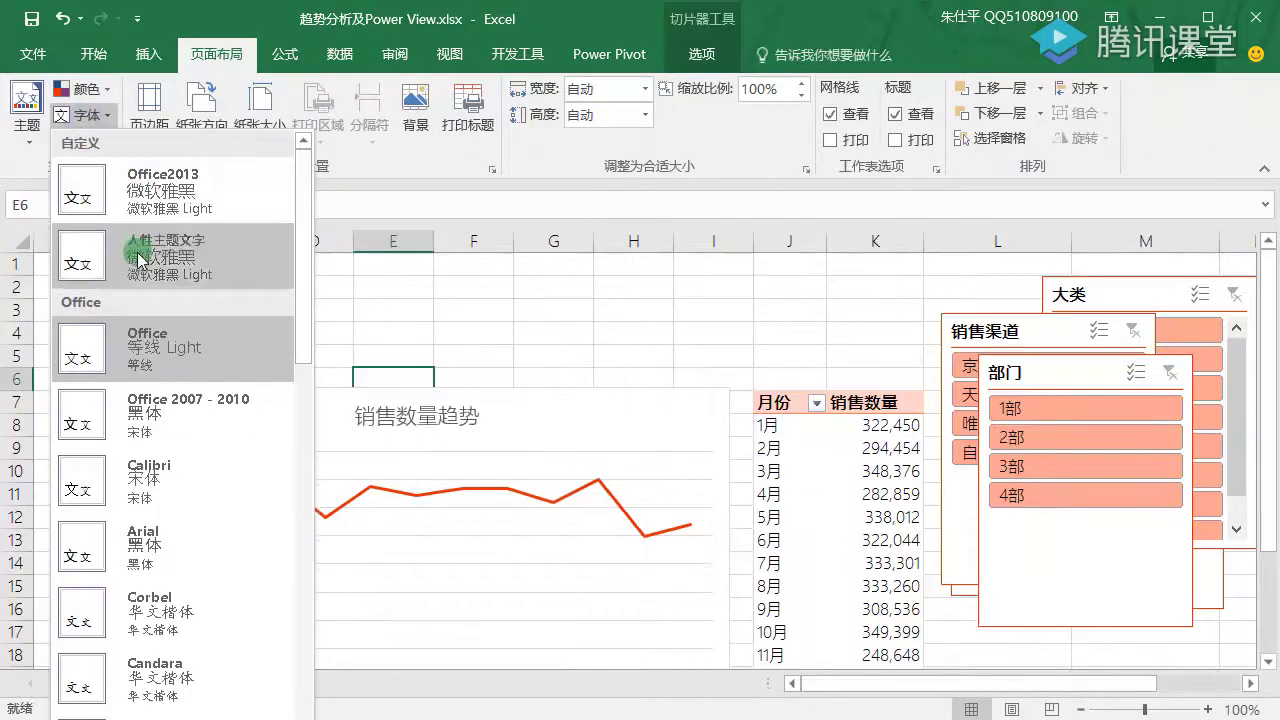
pyautogui.click(139, 259)
# Separate the overlapping 销售渠道, 部门 and 地区 slicers and align the line chart with the left edge of column B
pyautogui.moveTo(1000, 331); pyautogui.dragTo(786, 341)
pyautogui.moveTo(1051, 410); pyautogui.dragTo(1140, 458)
pyautogui.moveTo(985, 341); pyautogui.dragTo(364, 300)
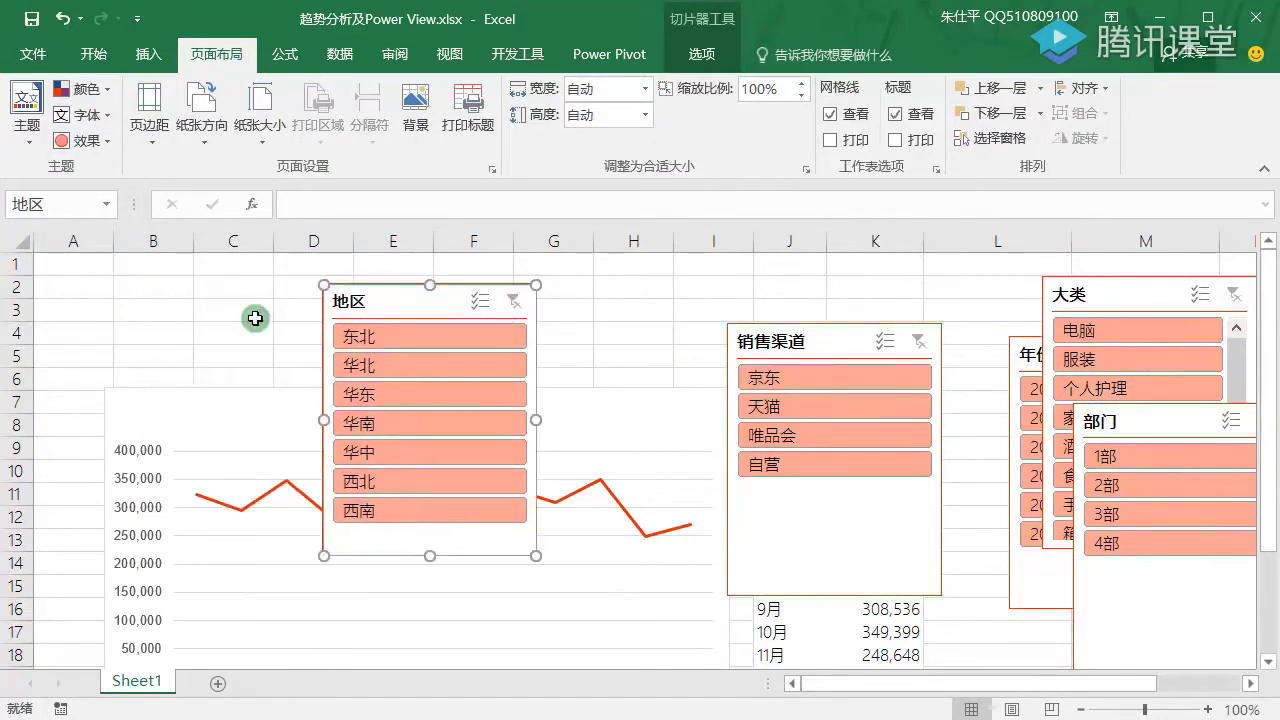
pyautogui.click(140, 398)
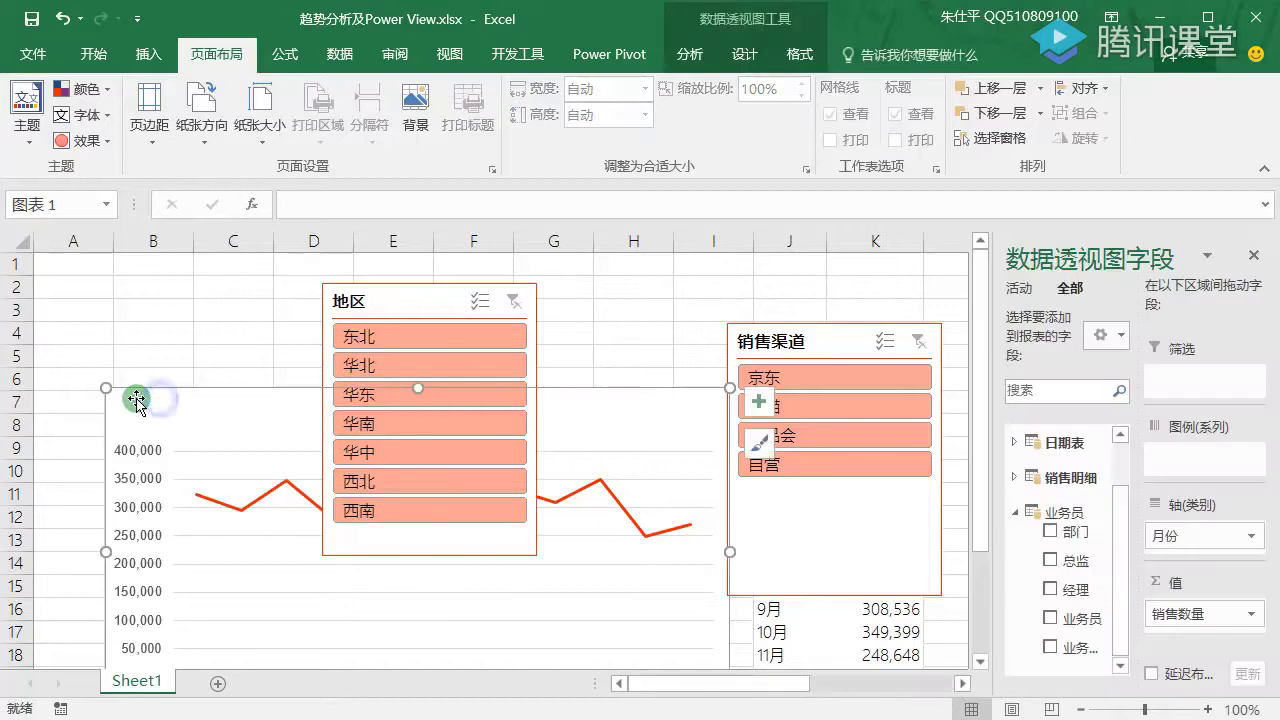
pyautogui.moveTo(136, 400); pyautogui.dragTo(150, 399)
pyautogui.moveTo(372, 300); pyautogui.dragTo(166, 294)
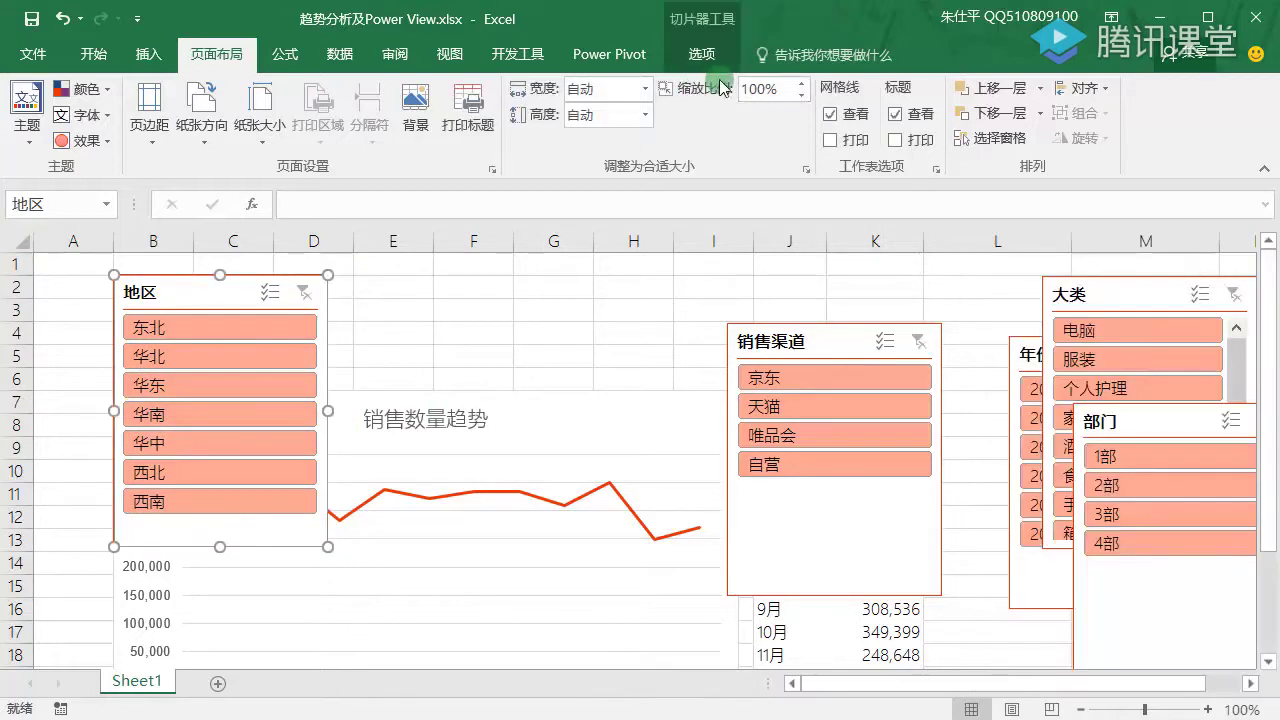
pyautogui.click(706, 54)
pyautogui.click(915, 83)
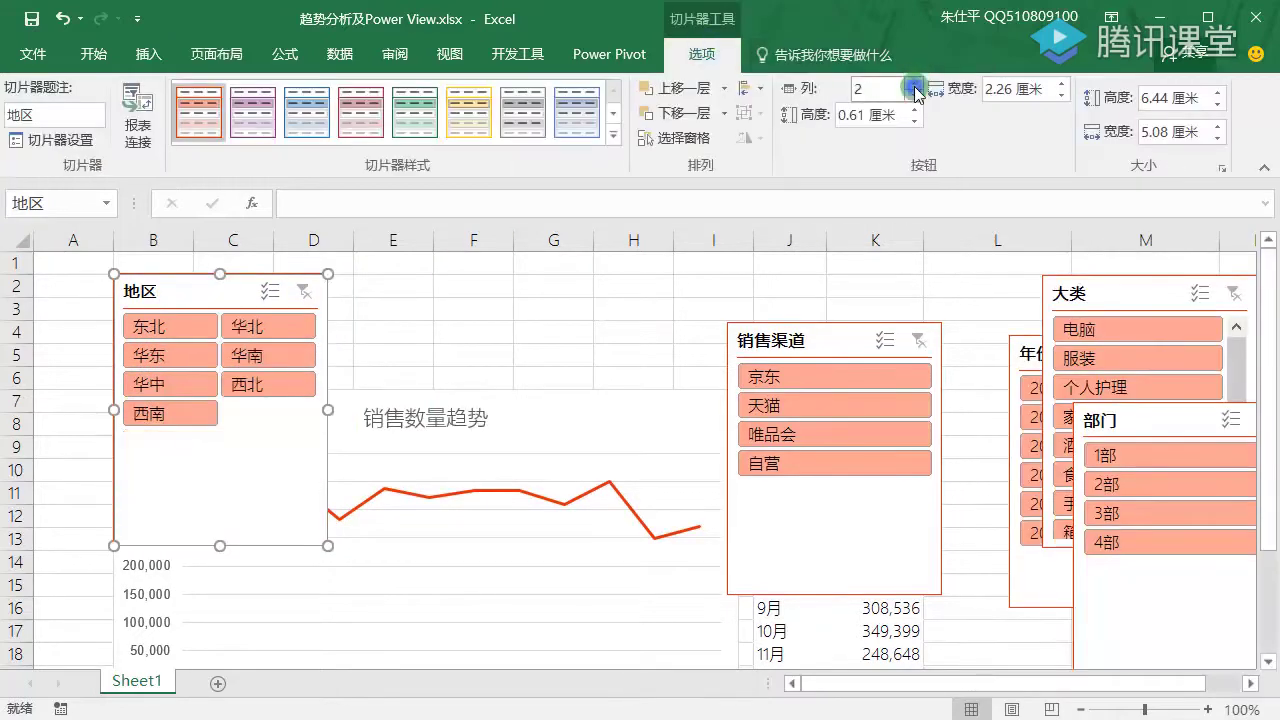
pyautogui.click(913, 83)
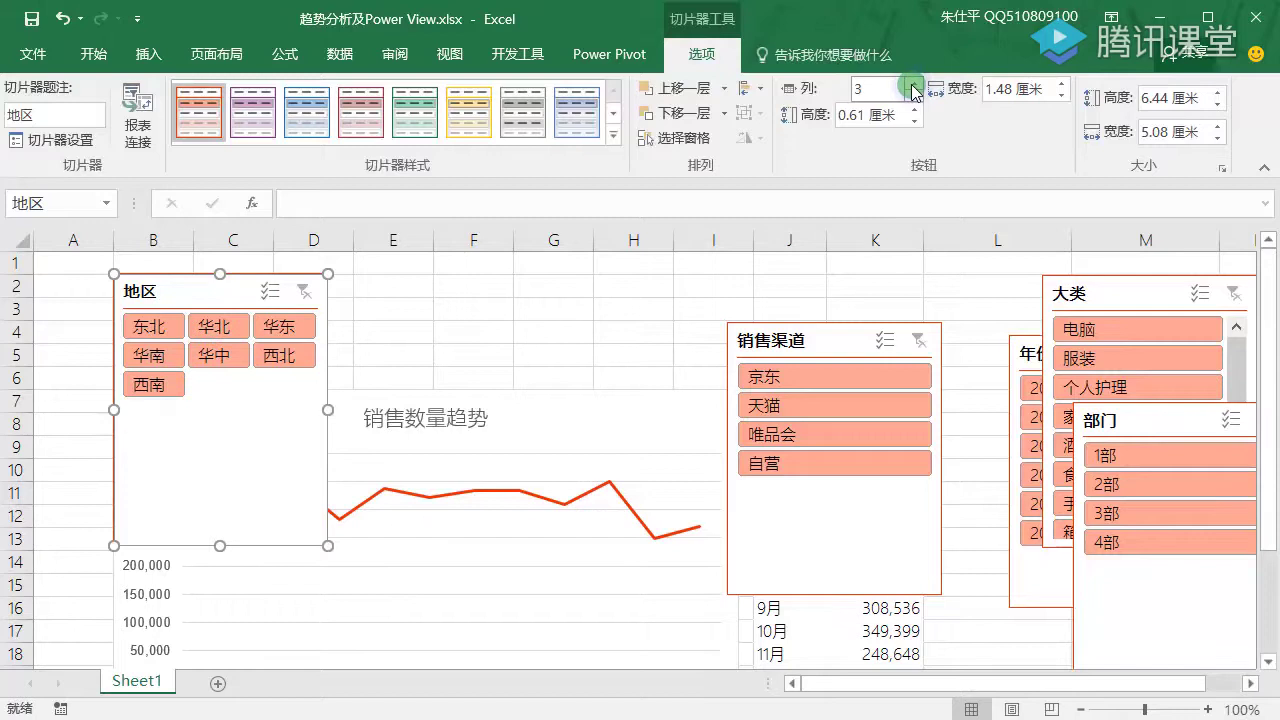
pyautogui.click(915, 83)
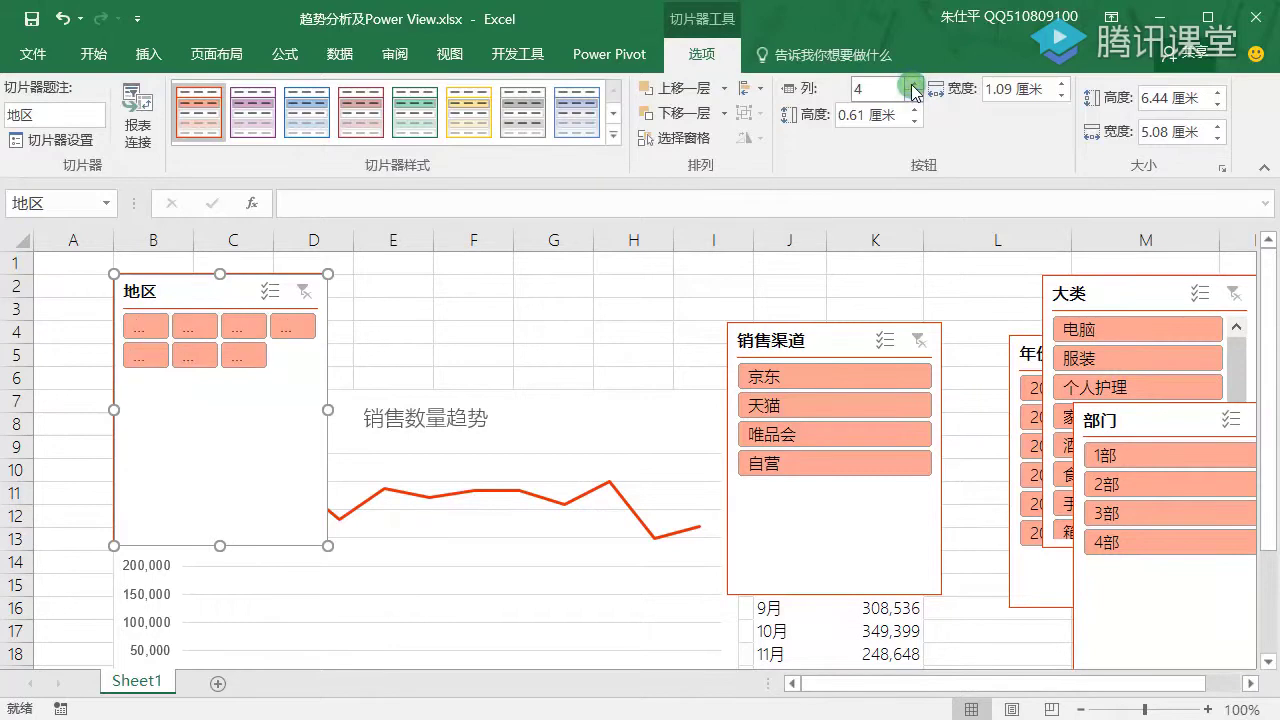
pyautogui.hotkey('ctrl', 'z')
pyautogui.hotkey('ctrl', 'z')
pyautogui.hotkey('ctrl', 'z')
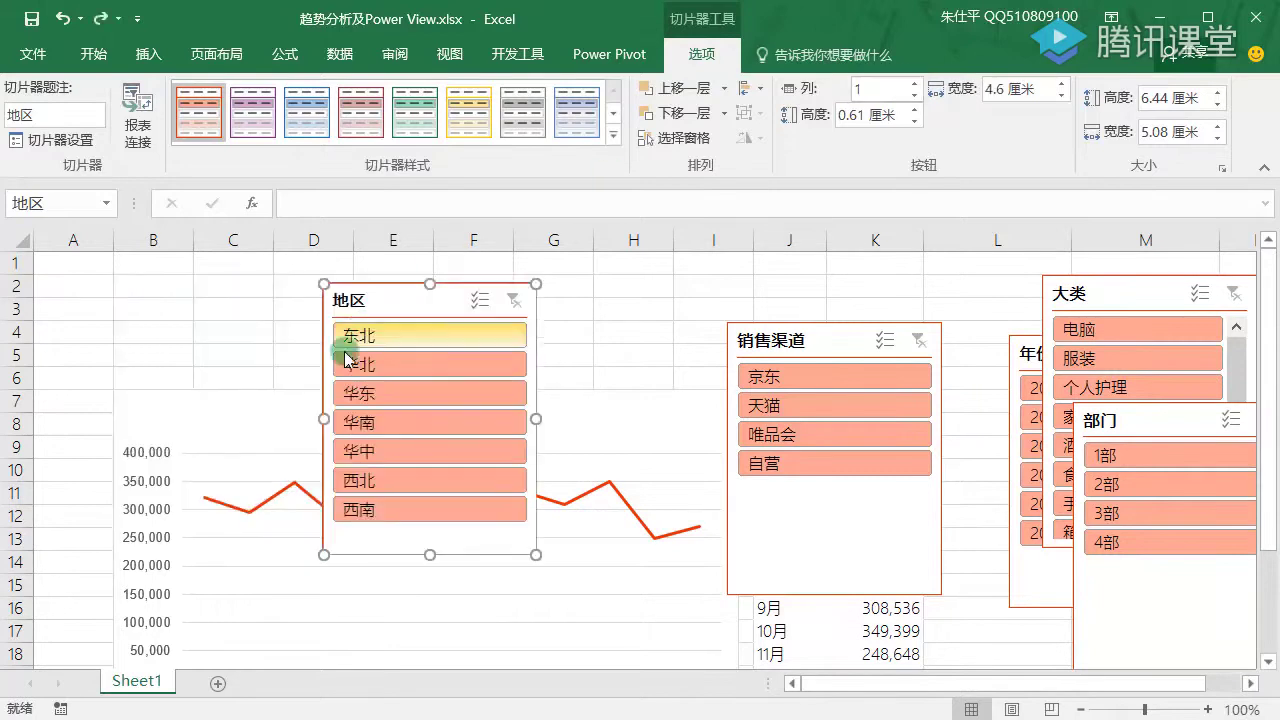
# Place the 地区 slicer directly above the chart, size it to about 2.73 × 11.39 cm and arrange its buttons in 4 columns
pyautogui.click(914, 84)
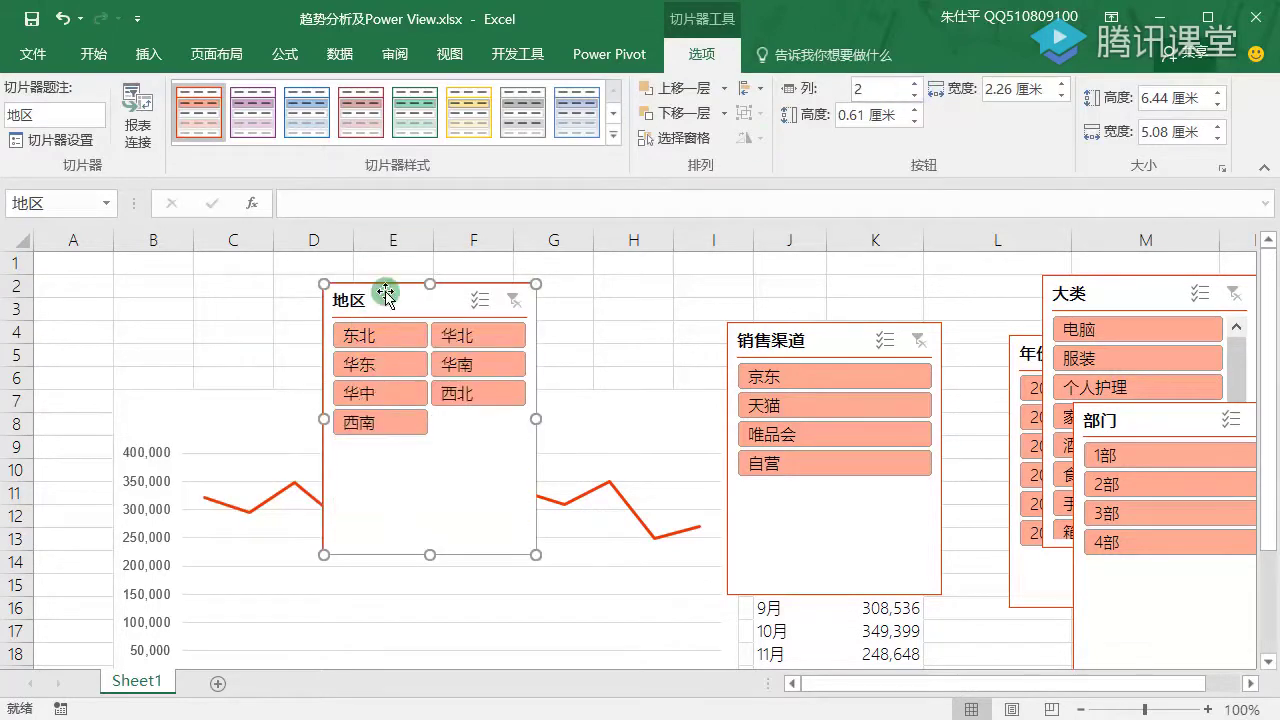
pyautogui.moveTo(384, 284); pyautogui.dragTo(174, 272)
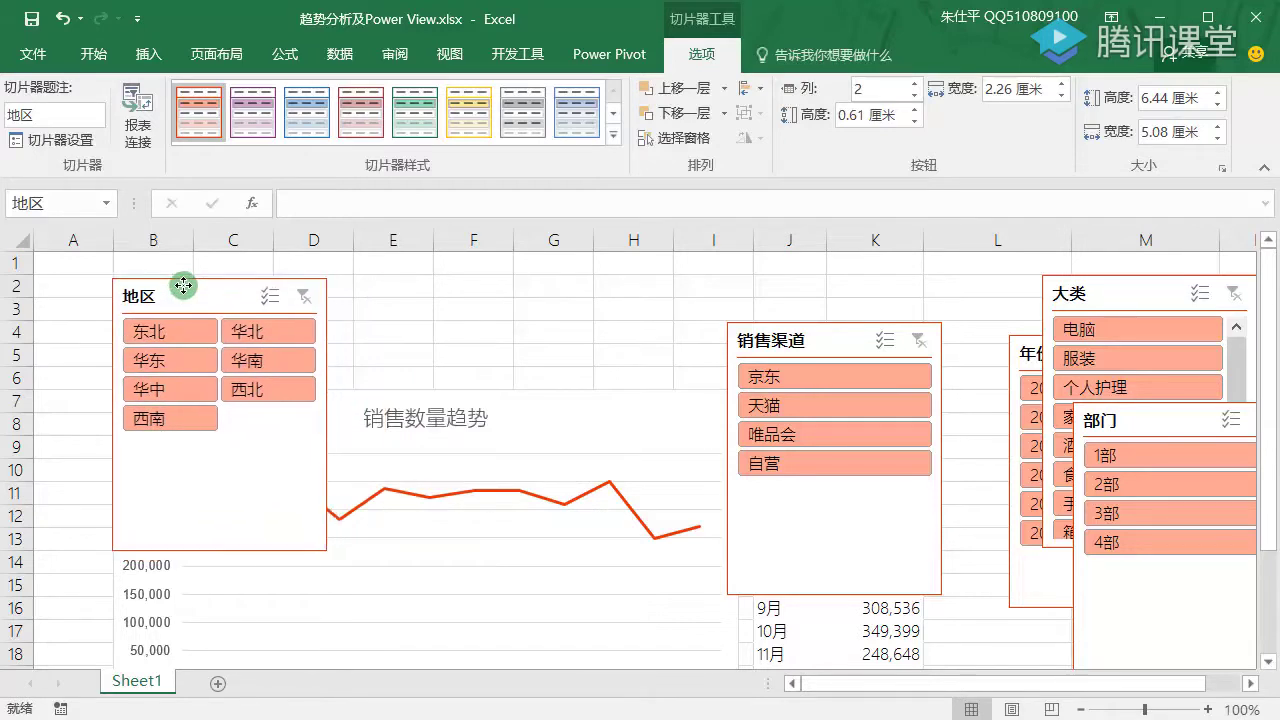
pyautogui.moveTo(325, 545); pyautogui.dragTo(593, 388)
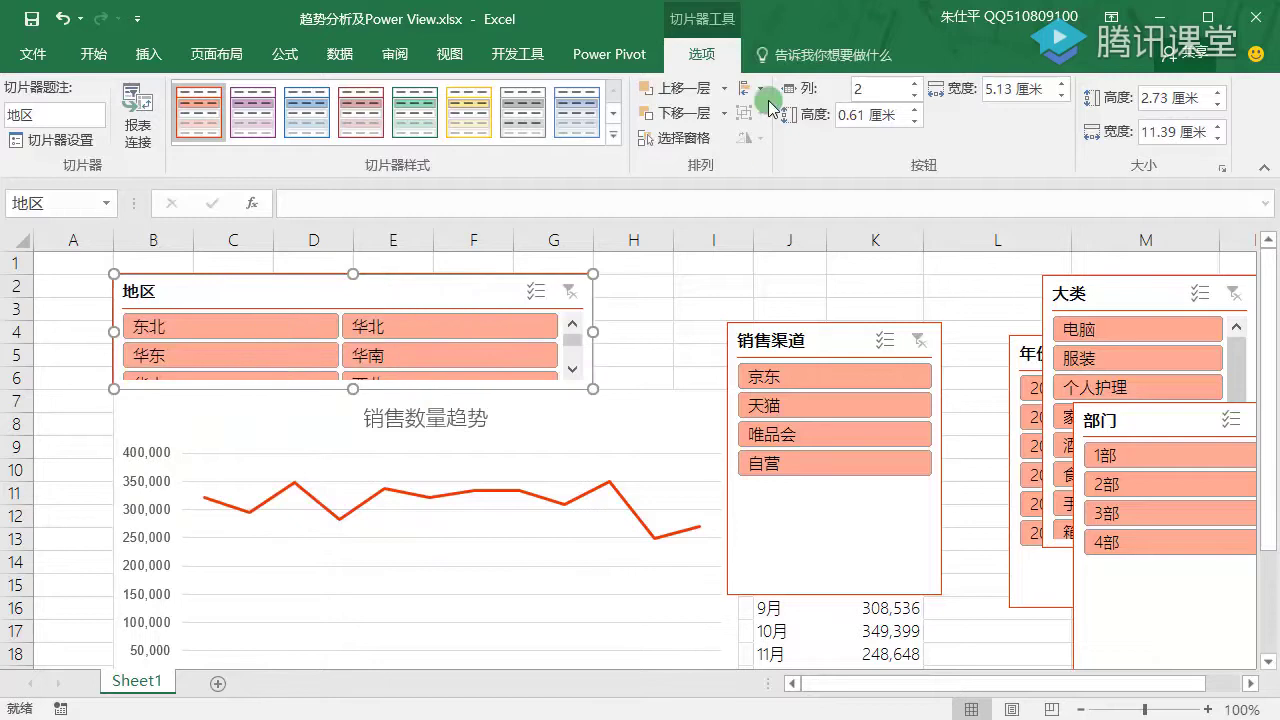
pyautogui.click(914, 84)
pyautogui.click(914, 84)
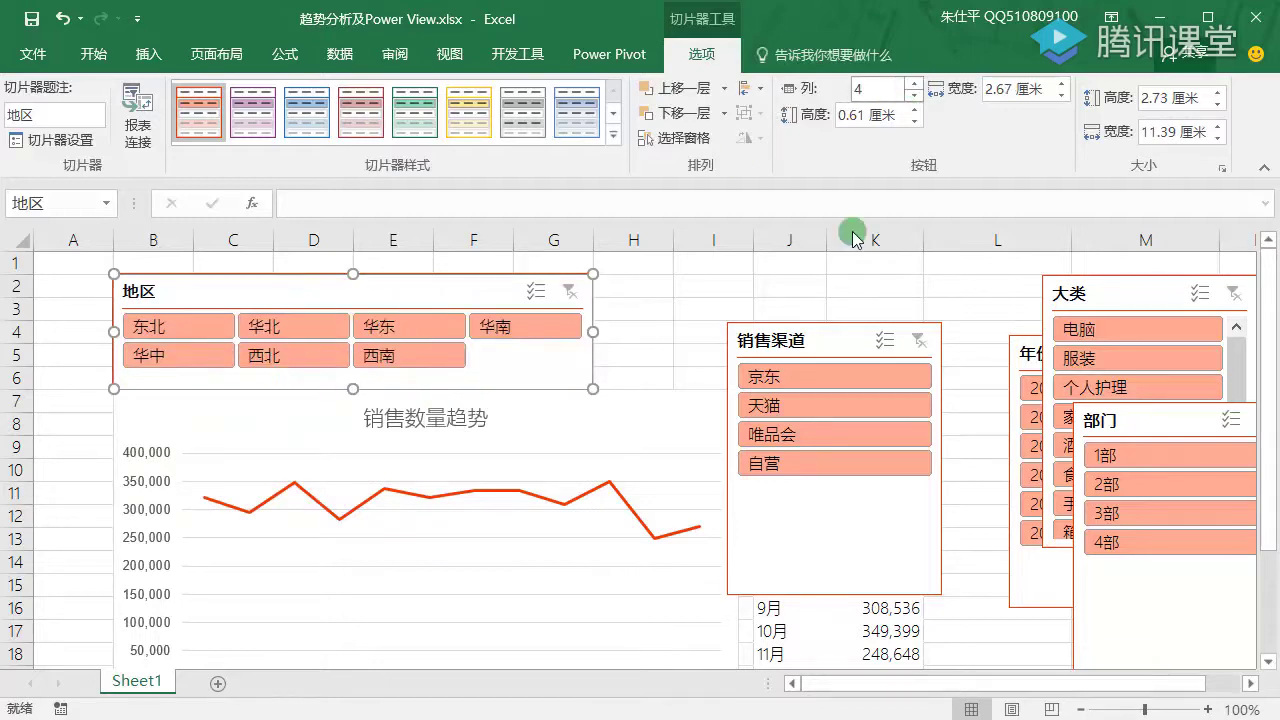
# Place the 销售渠道 slicer against the 地区 slicer, arrange its buttons in 2 columns and shrink it to end at column I
pyautogui.moveTo(812, 343); pyautogui.dragTo(679, 294)
pyautogui.click(914, 84)
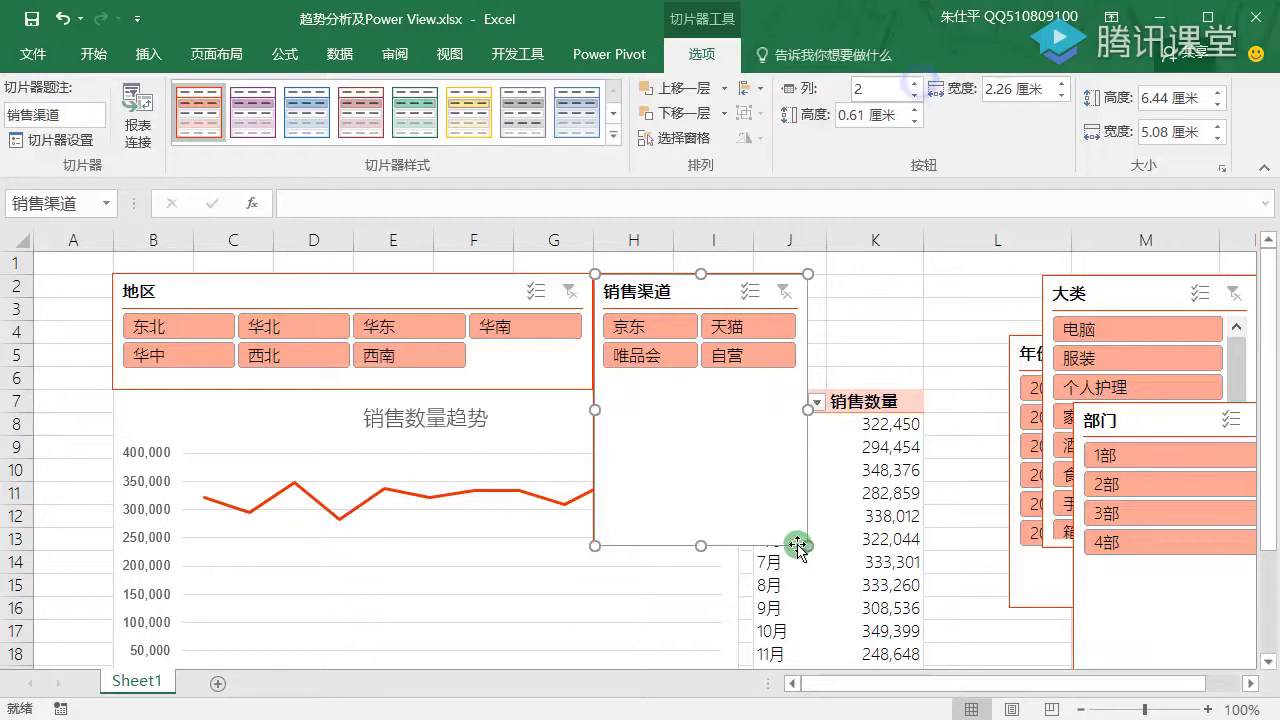
pyautogui.moveTo(806, 546); pyautogui.dragTo(768, 375)
# Place the 部门 slicer above the pivot table with 2 button columns, sized to about 2.73 × 4.04 cm
pyautogui.moveTo(1158, 420); pyautogui.dragTo(869, 288)
pyautogui.click(913, 83)
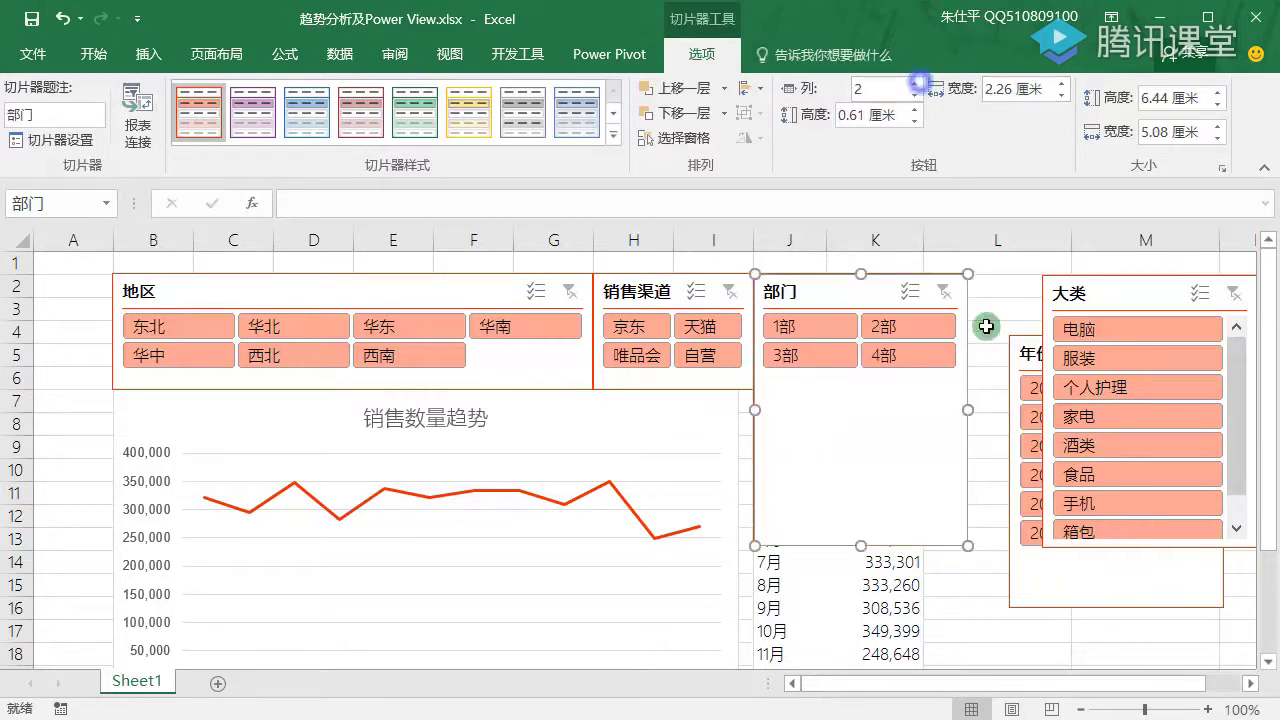
pyautogui.moveTo(968, 546); pyautogui.dragTo(888, 382)
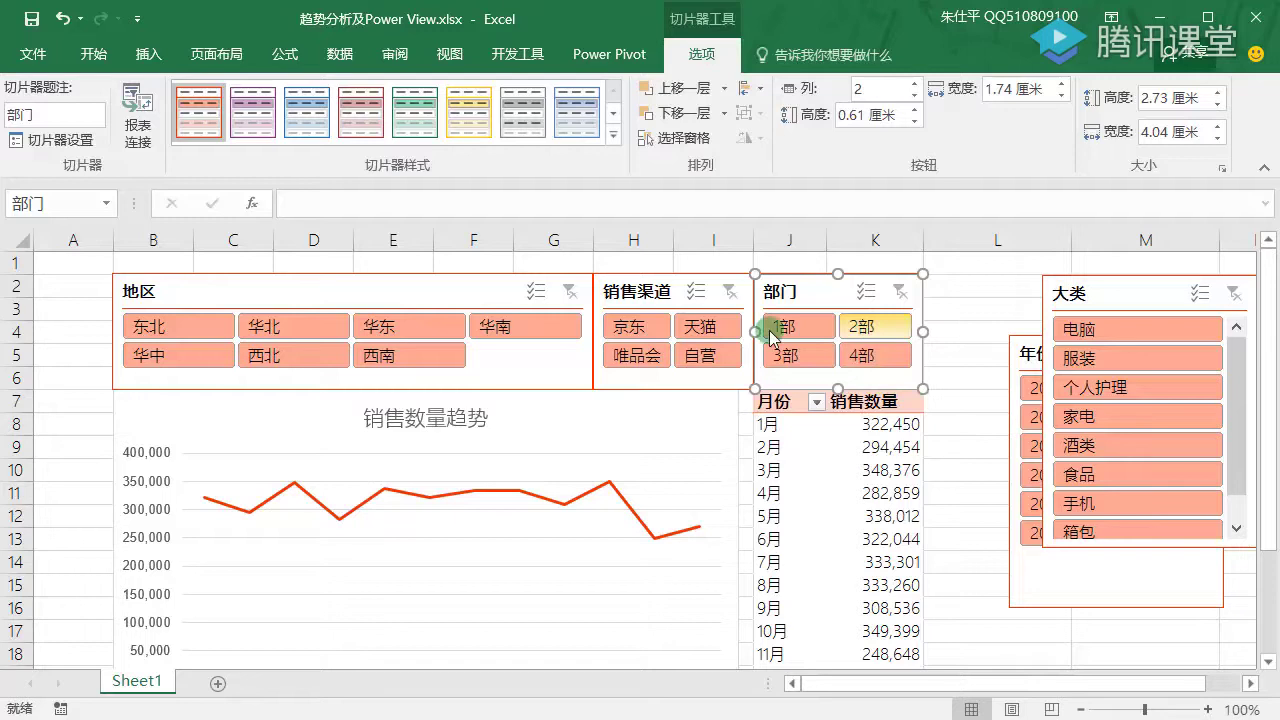
pyautogui.click(937, 337)
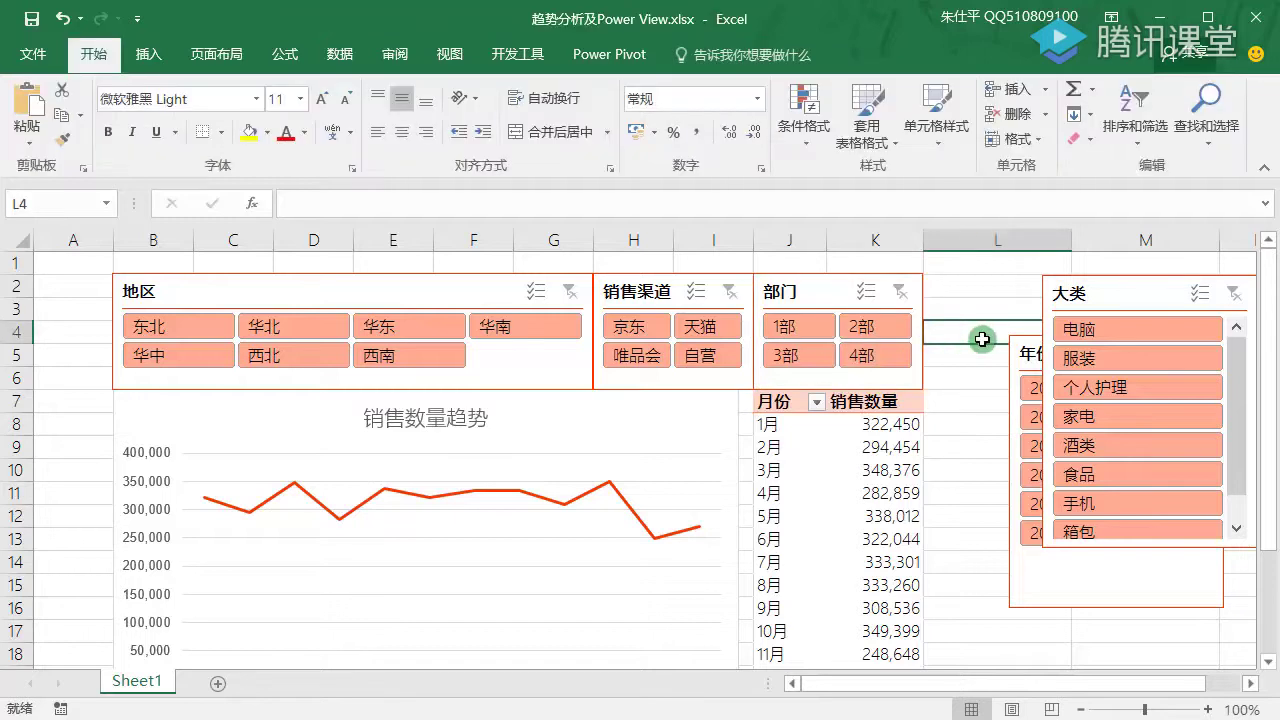
# Place the 年份 slicer beside the 部门 slicer with 2 button columns, sized to about 3.82 × 4.32 cm to fill a widened column L
pyautogui.moveTo(1115, 290); pyautogui.dragTo(1167, 394)
pyautogui.moveTo(1071, 338); pyautogui.dragTo(1008, 295)
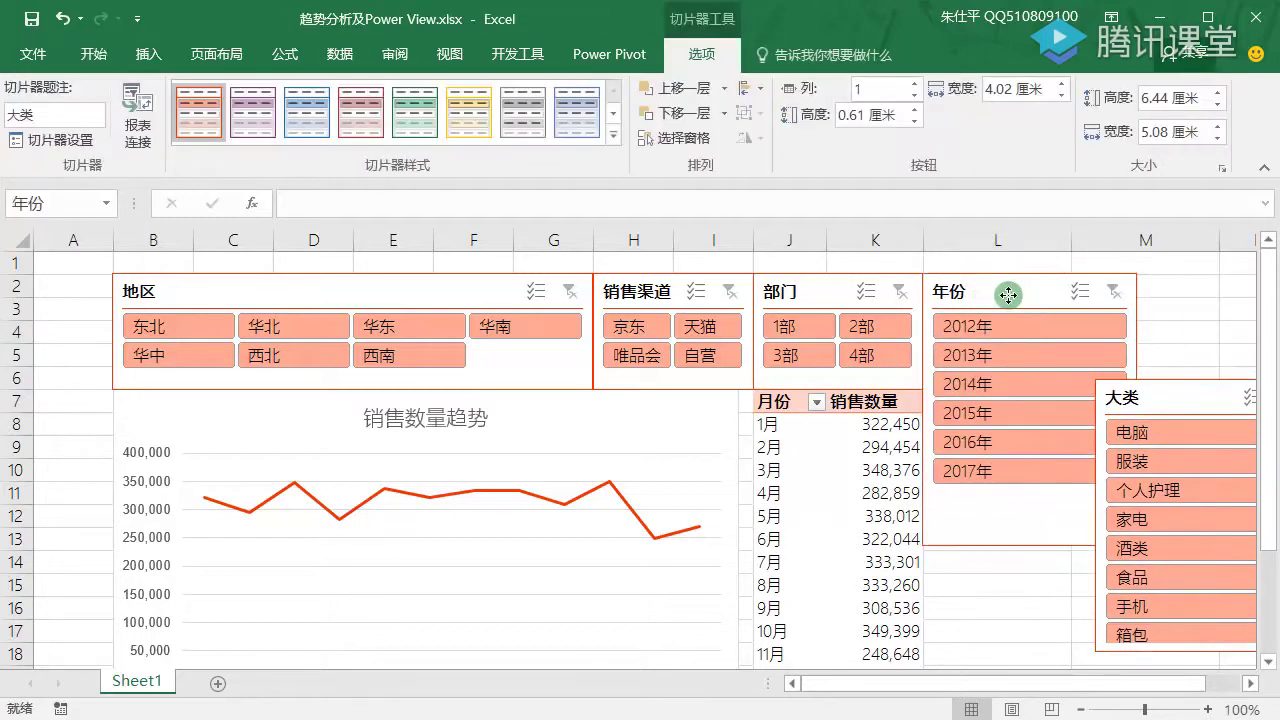
pyautogui.click(1012, 290)
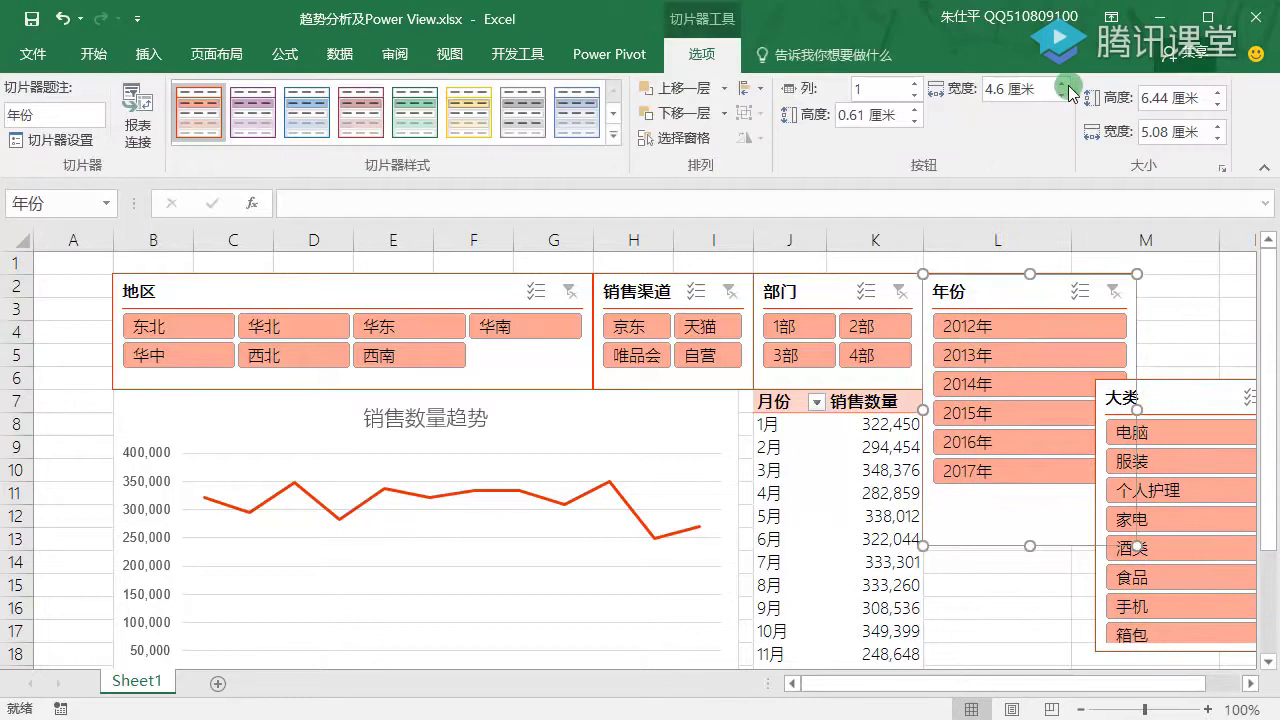
pyautogui.click(914, 84)
pyautogui.moveTo(1131, 410); pyautogui.dragTo(1070, 405)
pyautogui.press('alt')
pyautogui.moveTo(999, 550); pyautogui.dragTo(999, 436)
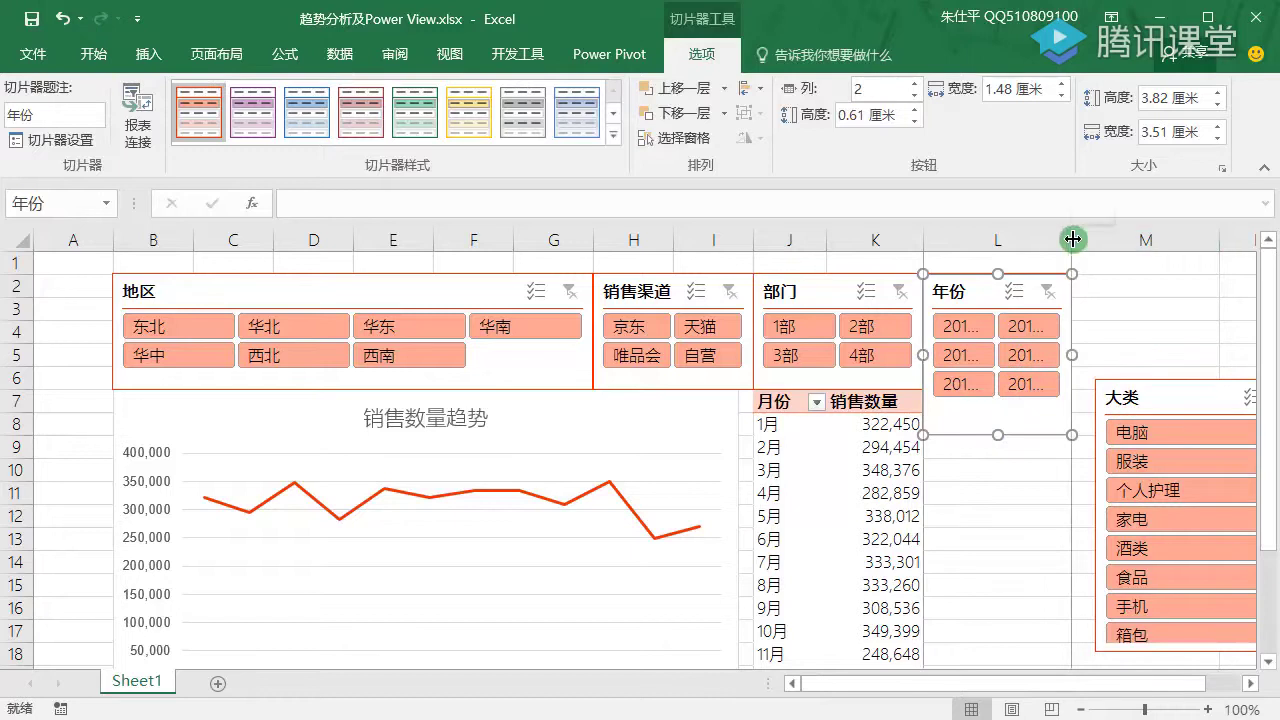
pyautogui.moveTo(1071, 240); pyautogui.dragTo(1105, 245)
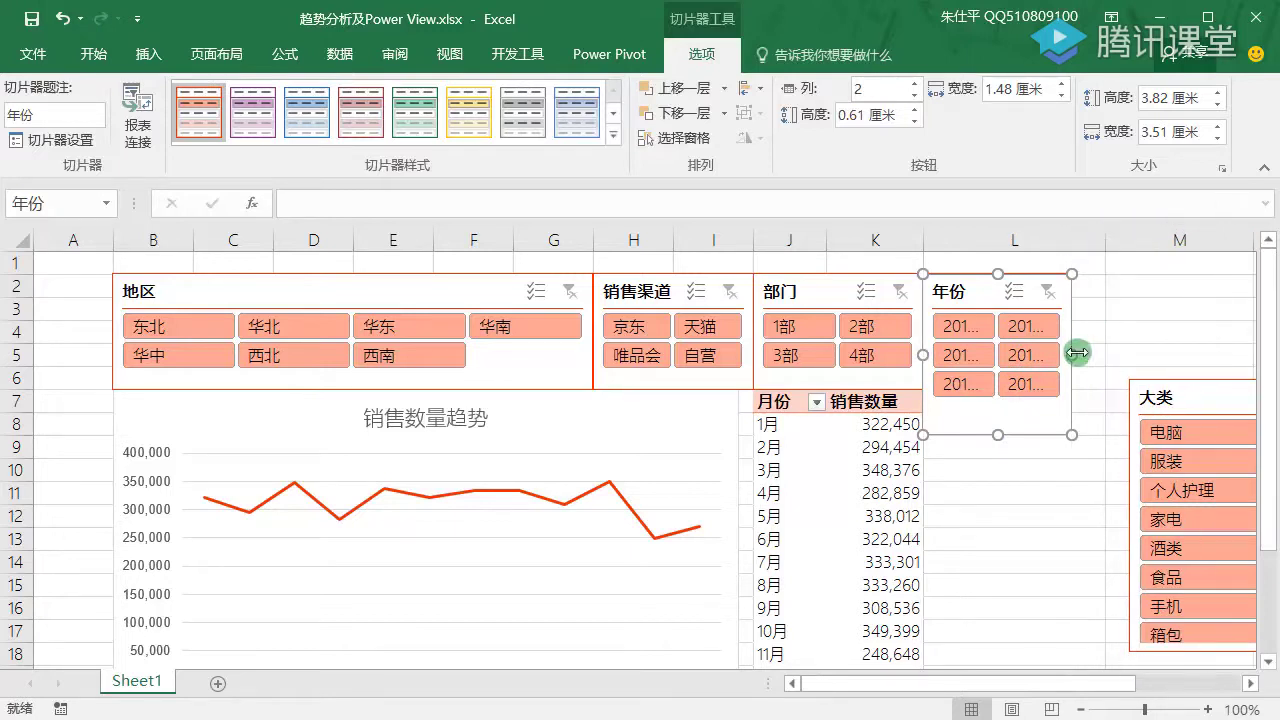
pyautogui.moveTo(1077, 352); pyautogui.dragTo(1105, 352)
# Place the 大类 slicer under the 年份 slicer in column L and size it to about 6.55 × 4.32 cm, ending level with the pivot table
pyautogui.moveTo(1187, 400); pyautogui.dragTo(993, 469)
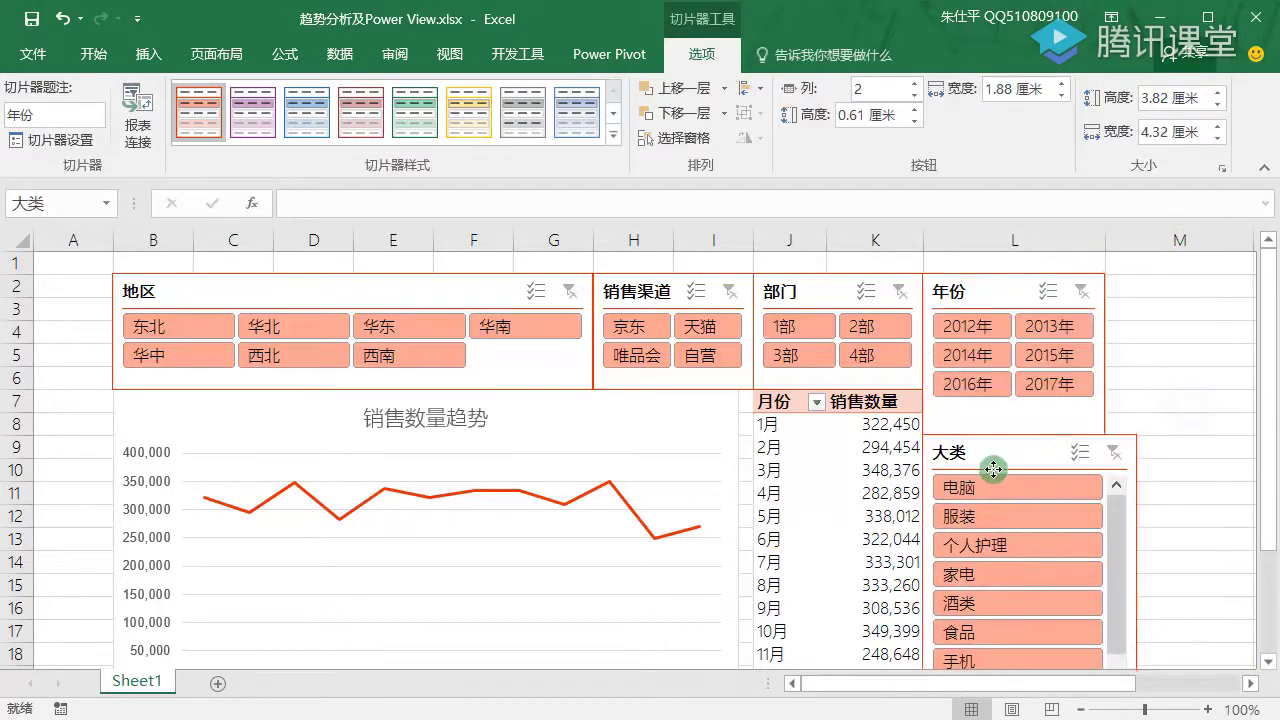
pyautogui.scroll(-1, 1094, 443)
pyautogui.moveTo(1265, 503); pyautogui.dragTo(1268, 608)
pyautogui.moveTo(1140, 431); pyautogui.dragTo(1105, 432)
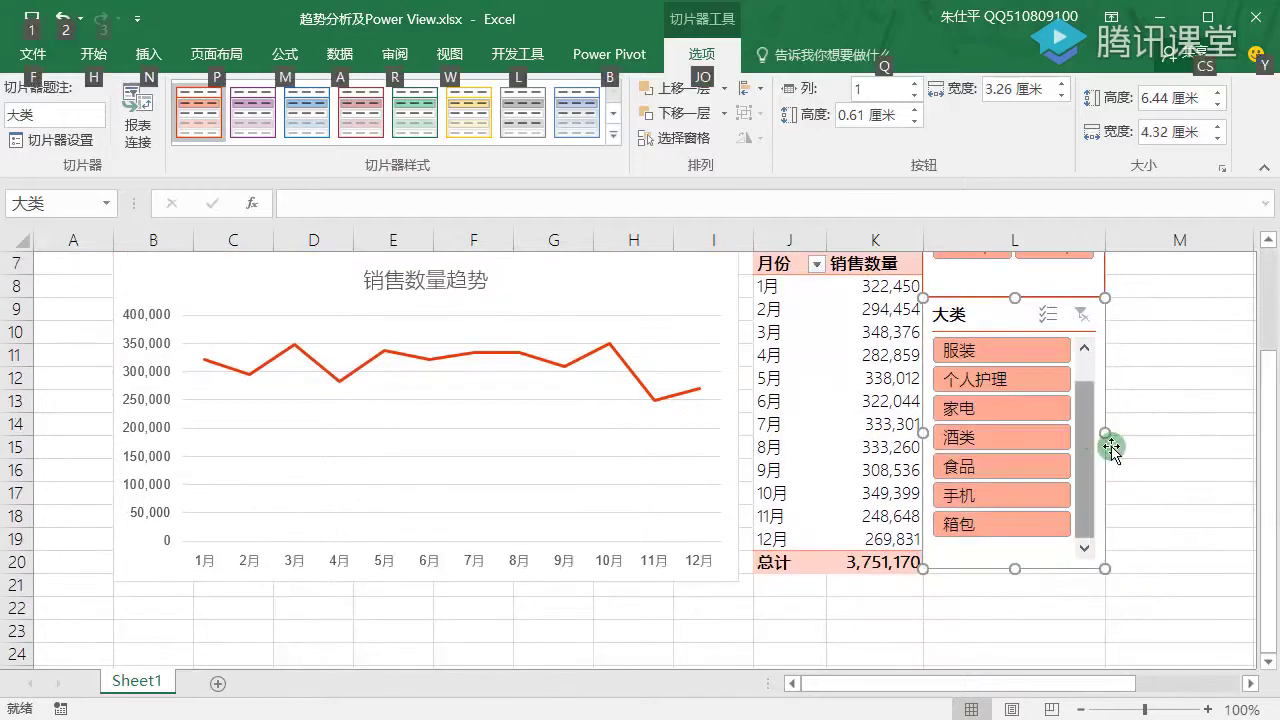
pyautogui.press('alt')
pyautogui.click(1013, 570)
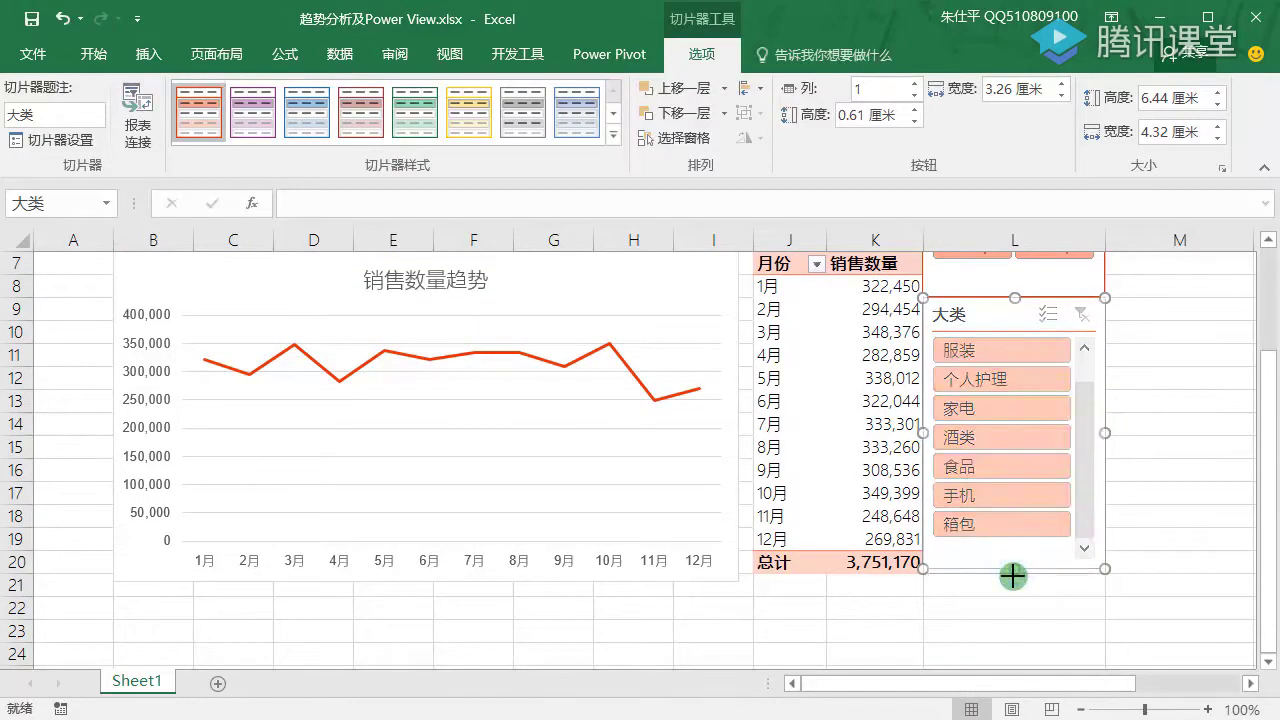
pyautogui.click(1169, 516)
# Arrange the 大类 slicer's buttons in 2 columns
pyautogui.scroll(2, 1169, 515)
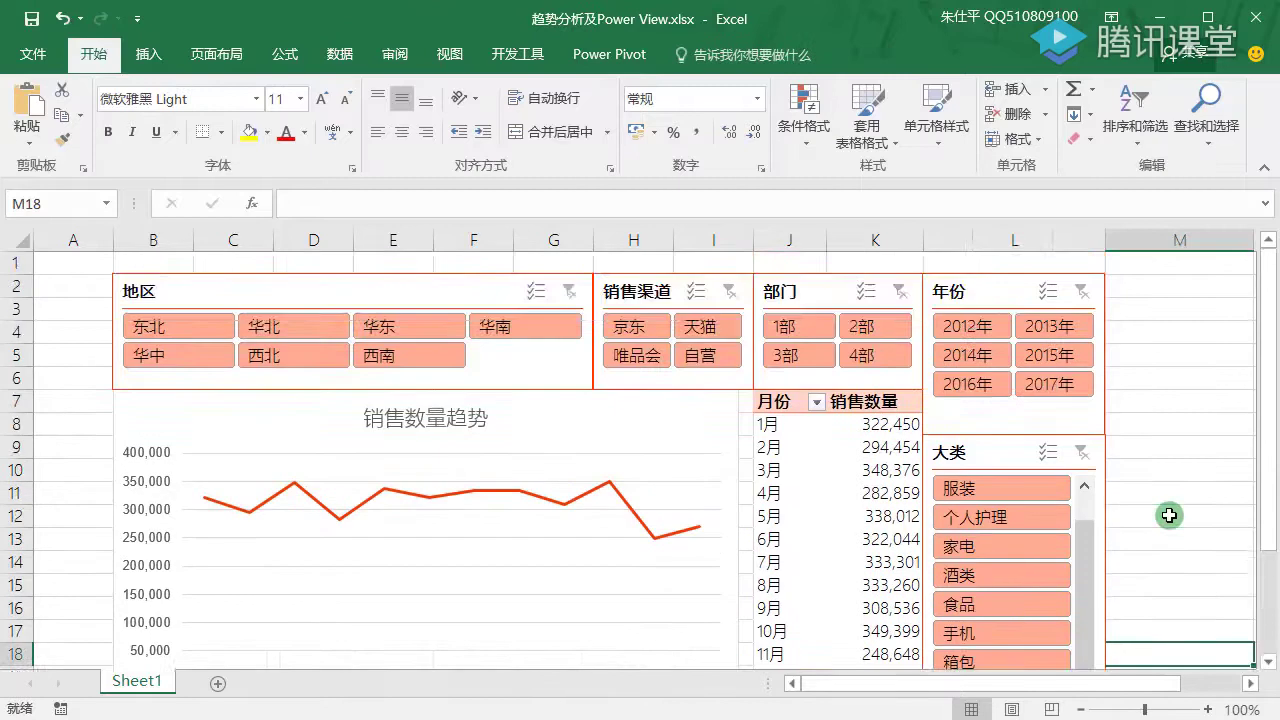
pyautogui.scroll(-2, 1086, 514)
pyautogui.click(1018, 316)
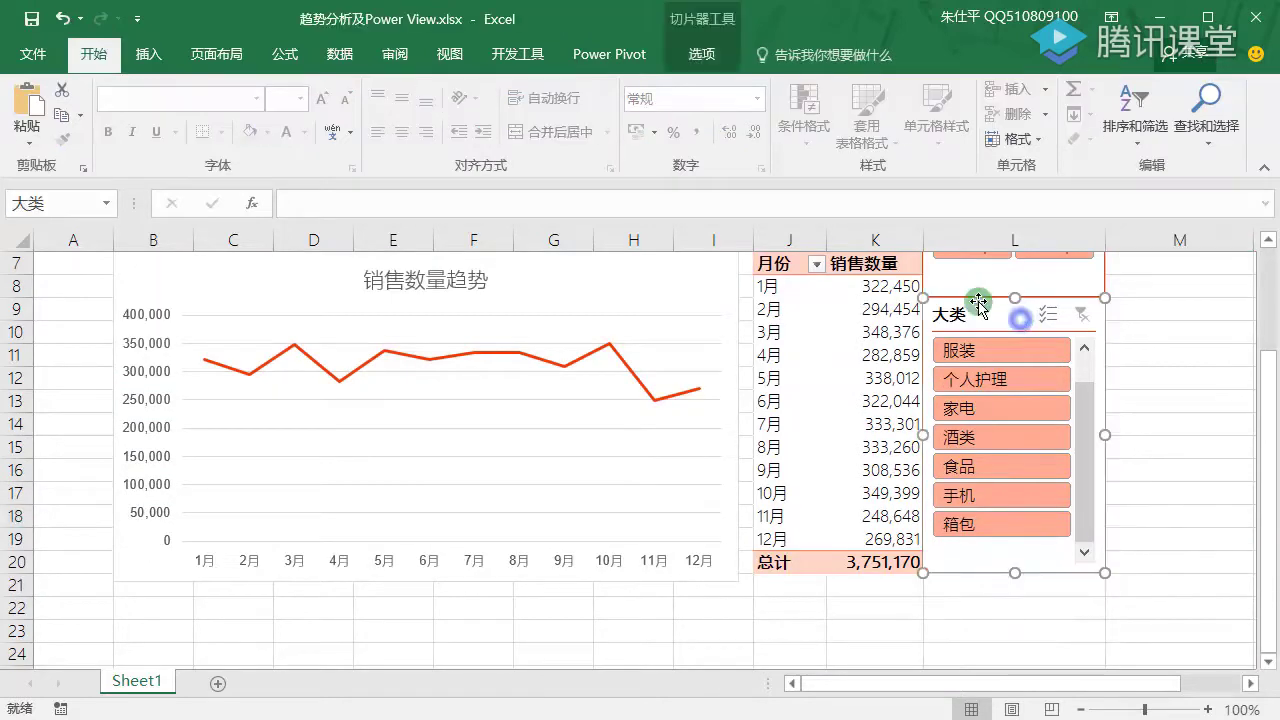
pyautogui.click(712, 60)
pyautogui.click(913, 83)
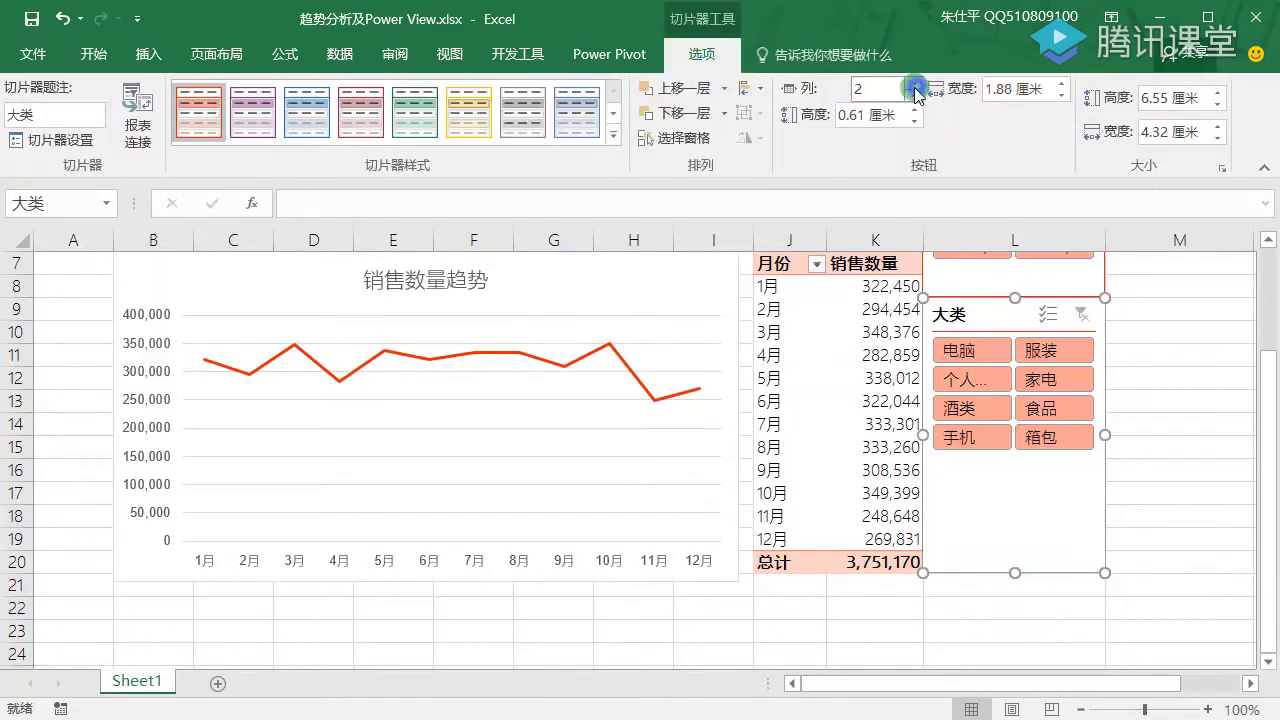
pyautogui.click(1161, 426)
pyautogui.scroll(2, 1157, 427)
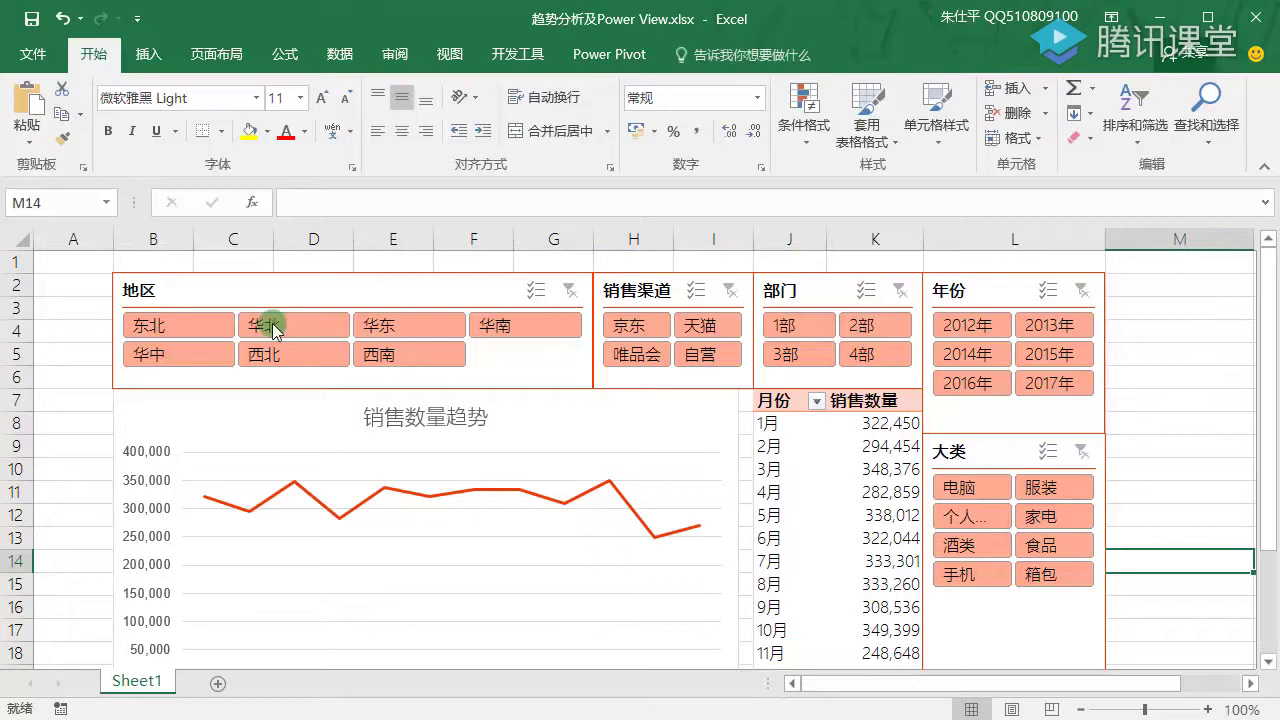
# Filter the trend chart to the 东北 region and switch the sales channel from 京东 to 唯品会
pyautogui.click(183, 324)
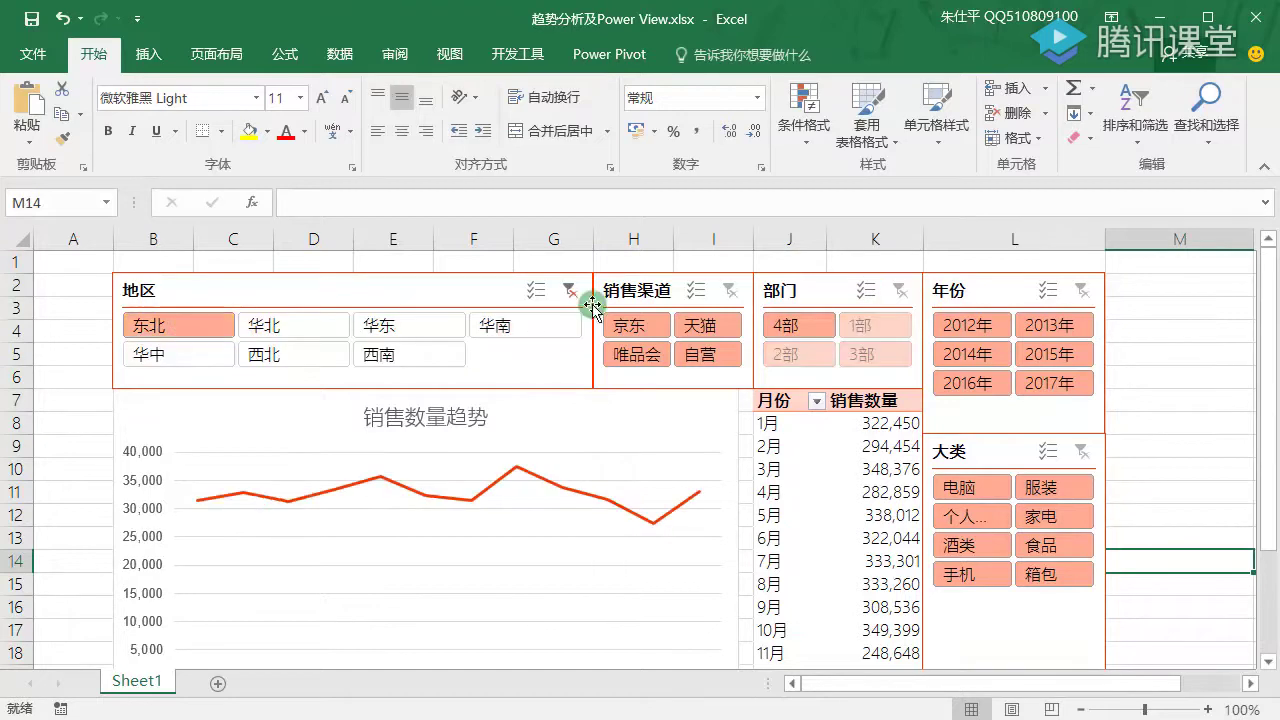
pyautogui.click(636, 326)
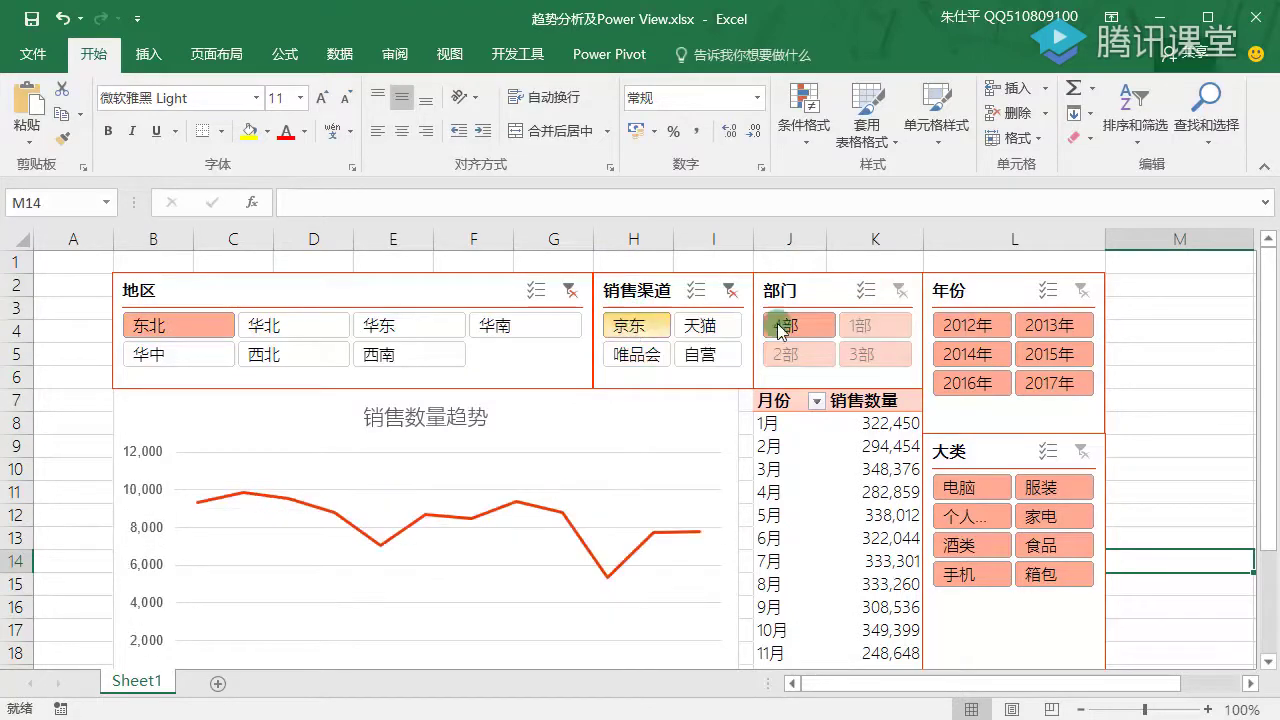
pyautogui.click(640, 354)
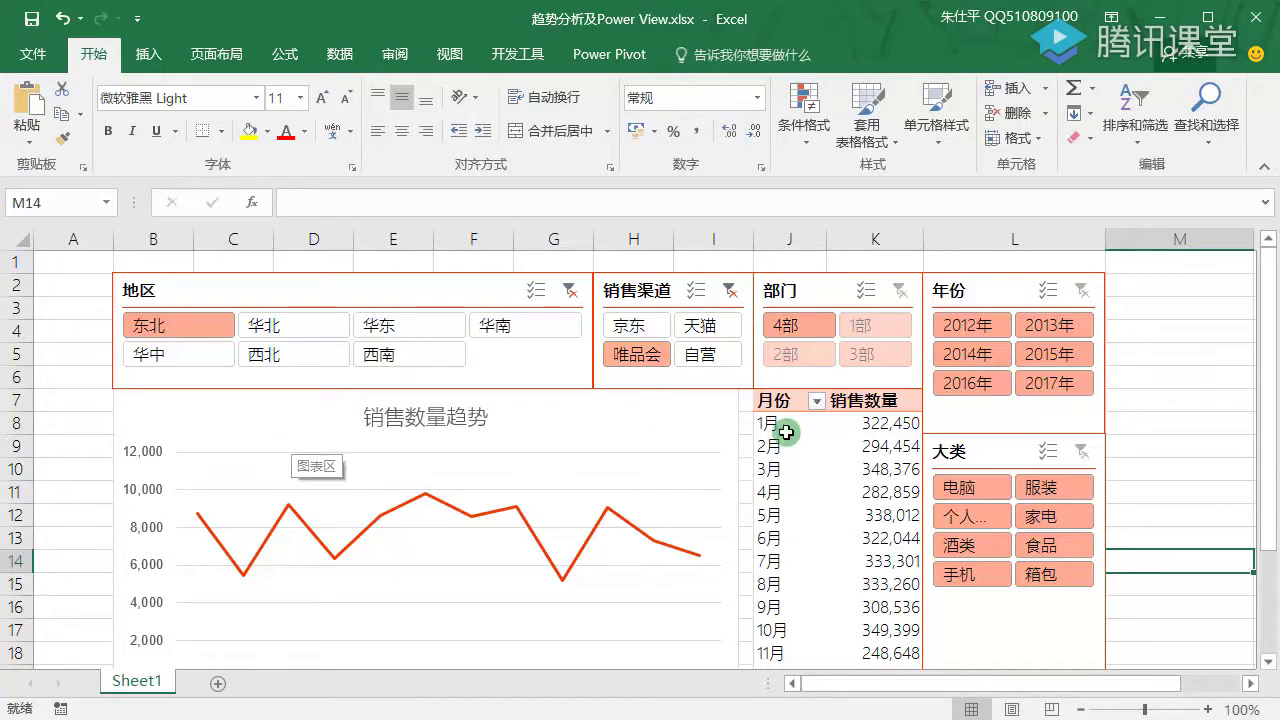
# Connect the 地区 slicer to 数据透视表1 as well as 图表 1
pyautogui.click(818, 487)
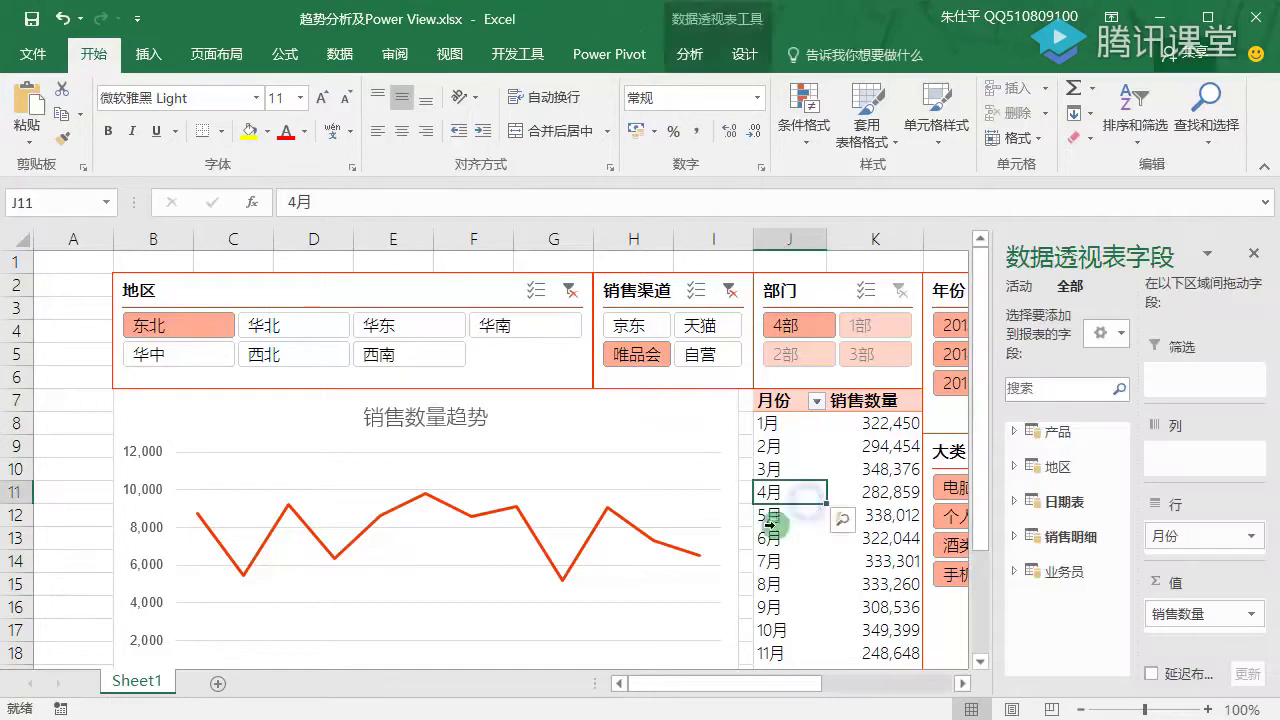
pyautogui.click(431, 292)
pyautogui.rightClick(431, 292)
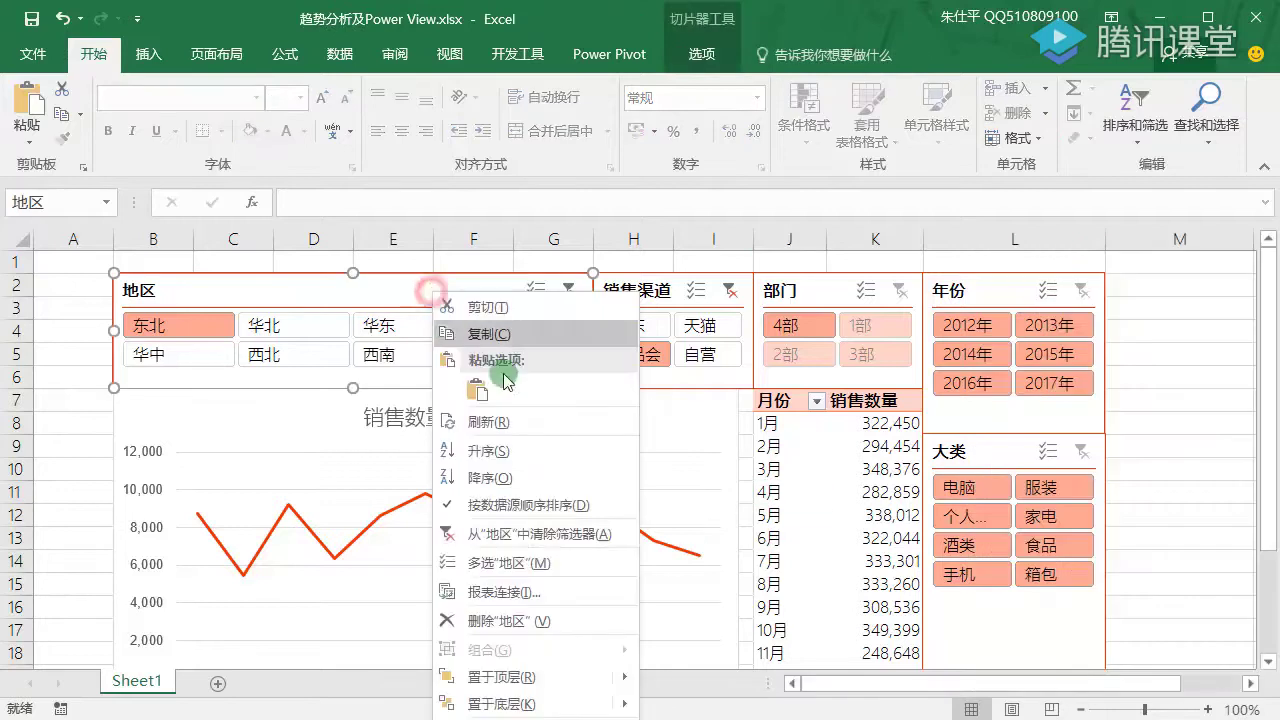
pyautogui.click(500, 591)
pyautogui.click(359, 618)
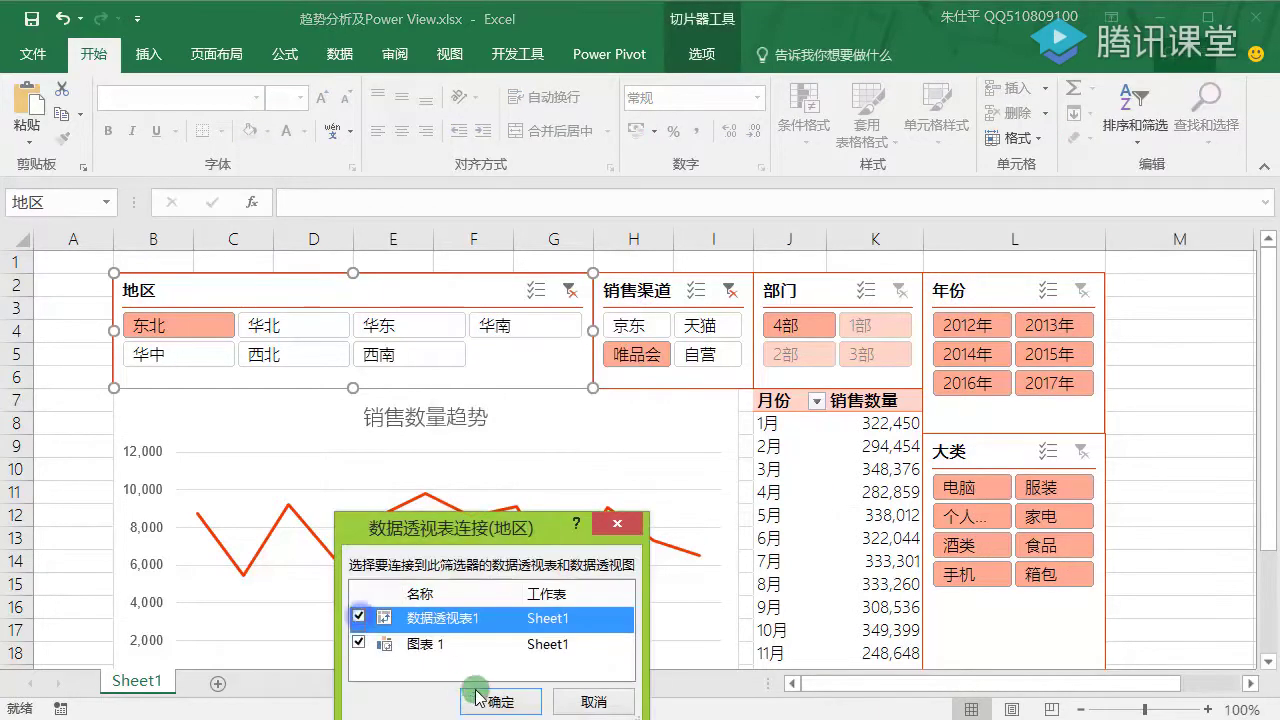
pyautogui.click(500, 701)
# Connect the 销售渠道 and 部门 slicers to 数据透视表1 in their report connections
pyautogui.rightClick(631, 288)
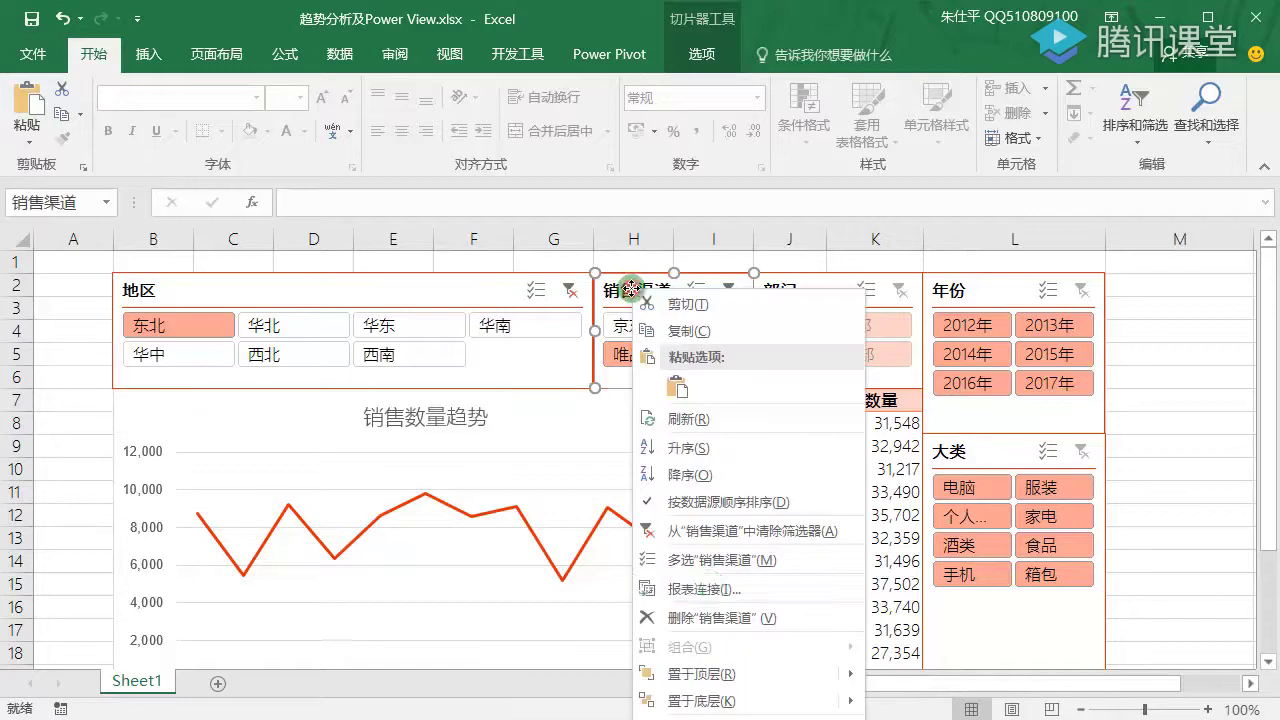
pyautogui.click(706, 589)
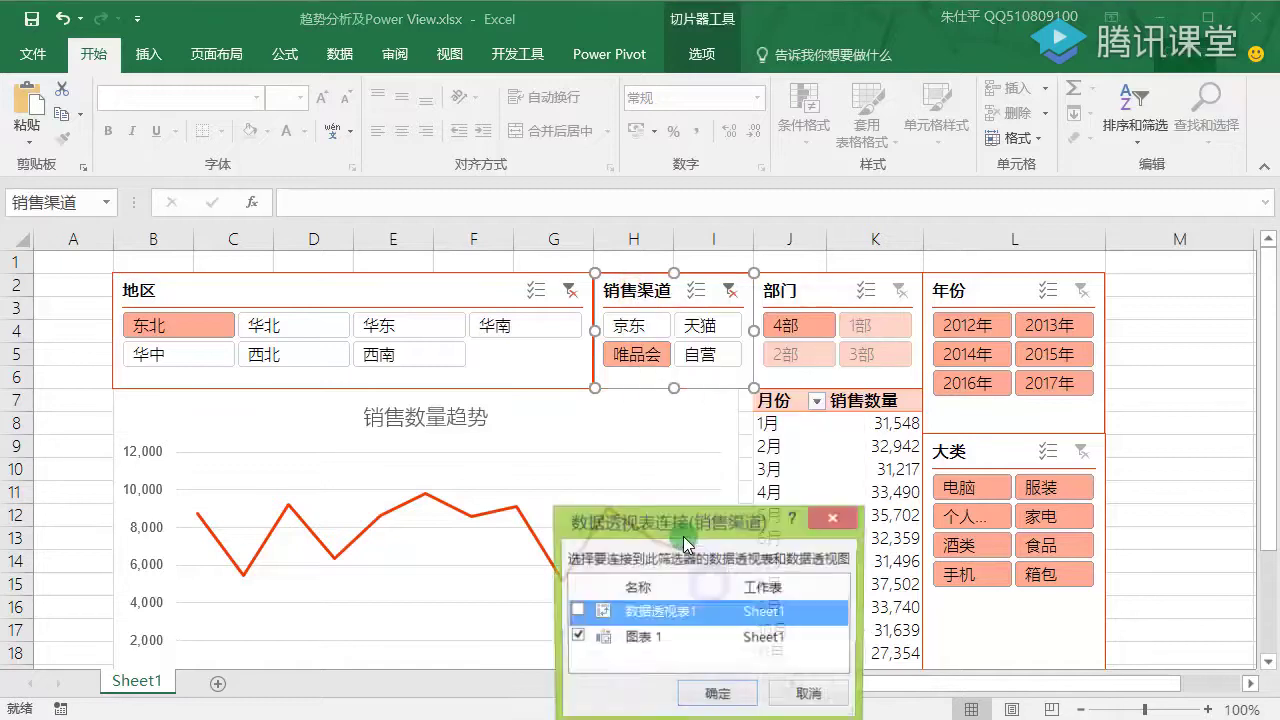
pyautogui.click(688, 695)
pyautogui.rightClick(808, 290)
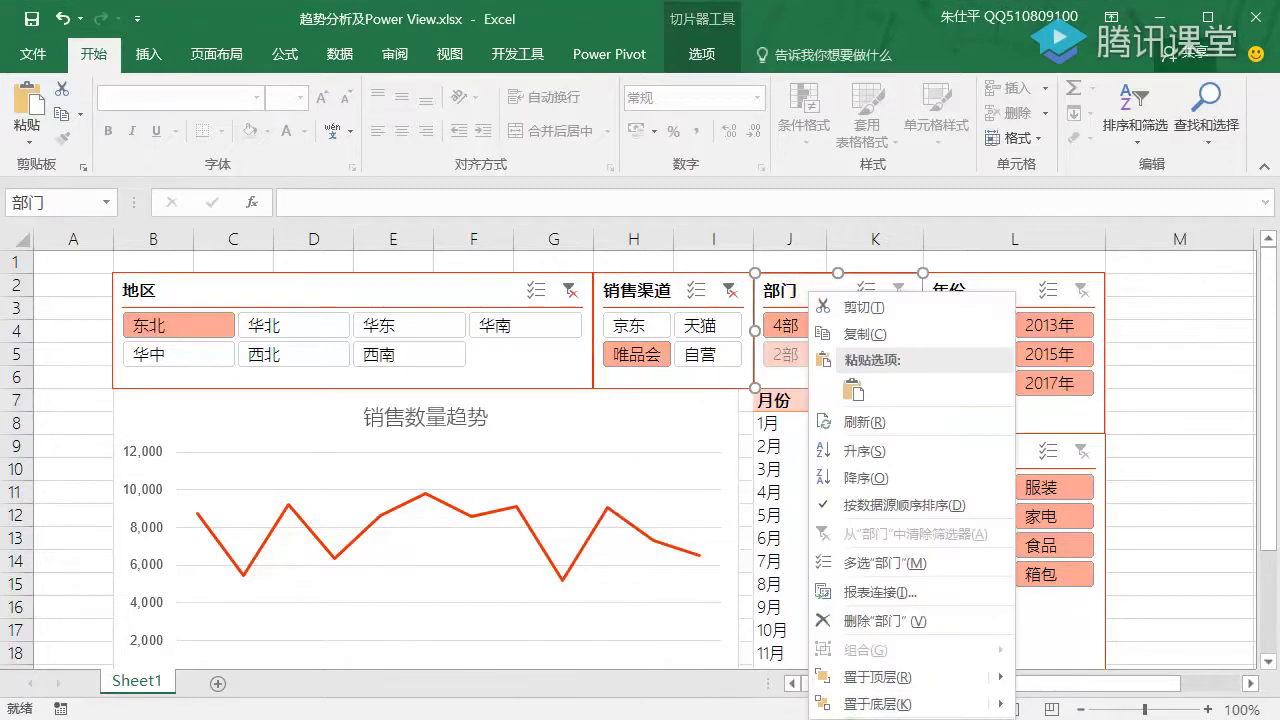
pyautogui.click(870, 592)
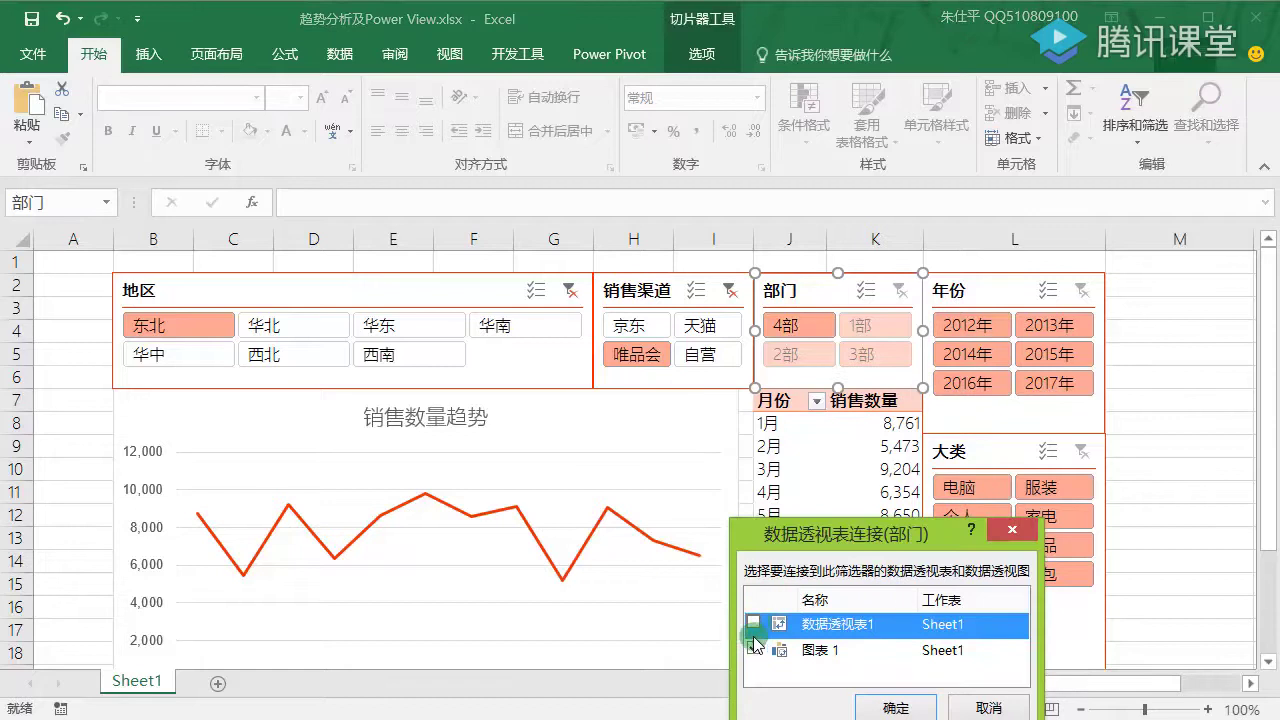
pyautogui.click(896, 707)
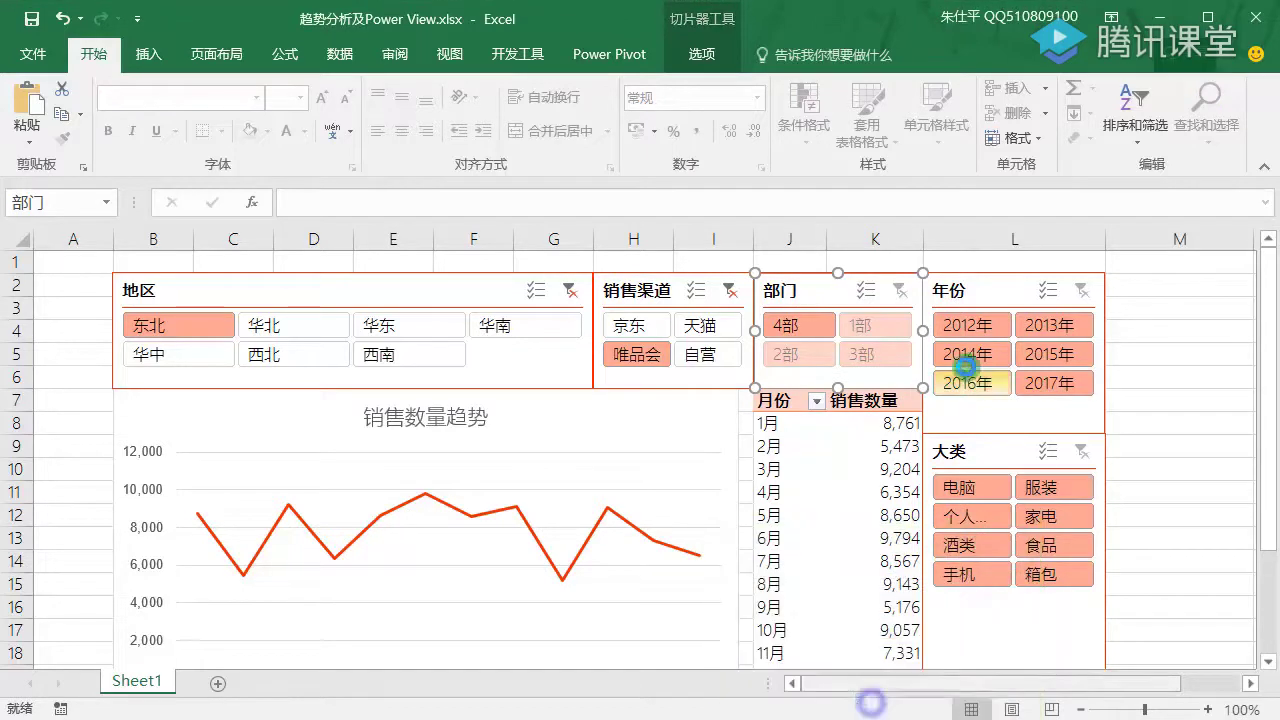
# Connect the 年份 and 大类 slicers to 数据透视表1 in their report connections
pyautogui.rightClick(975, 289)
pyautogui.click(1040, 589)
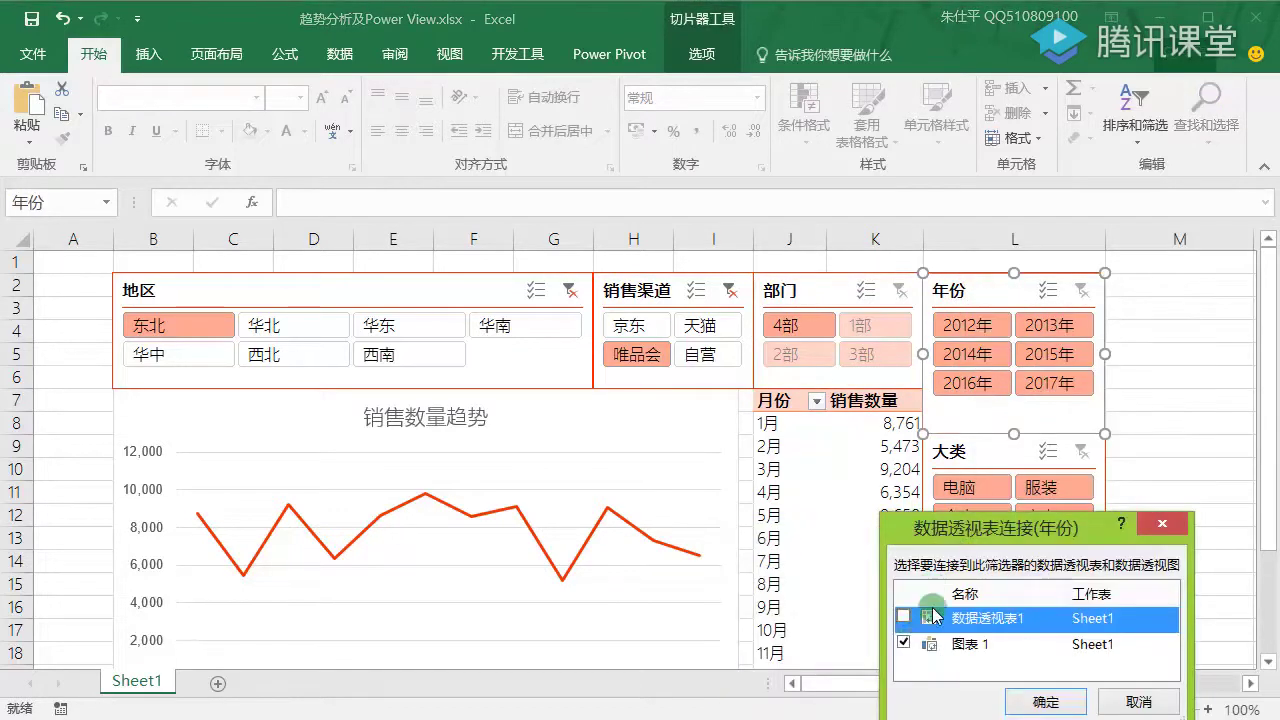
pyautogui.click(1035, 698)
pyautogui.rightClick(985, 452)
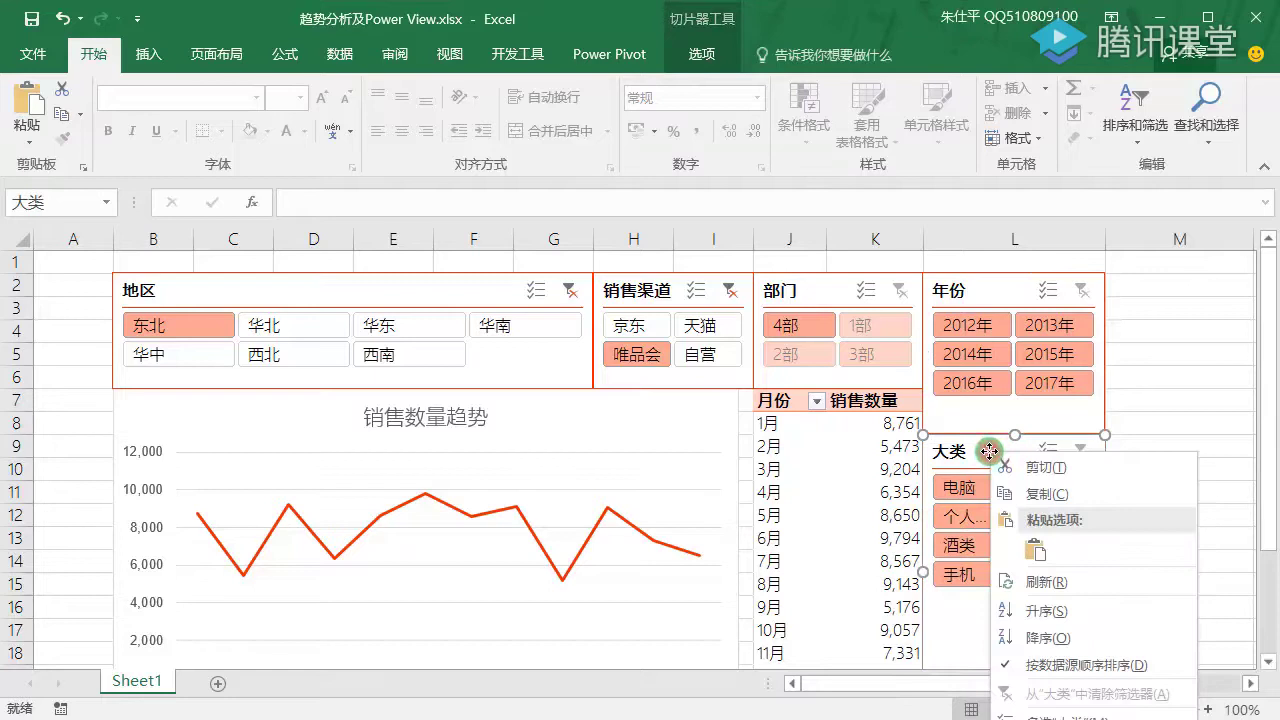
pyautogui.click(1040, 715)
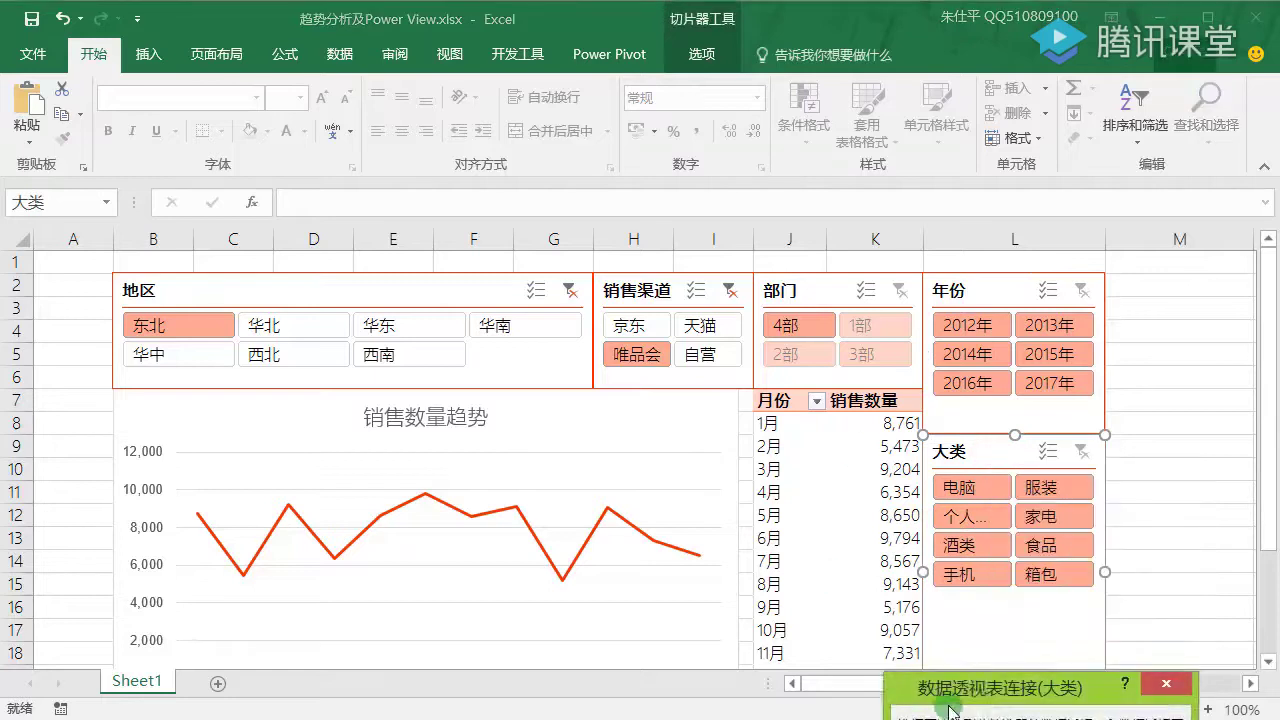
pyautogui.moveTo(955, 692); pyautogui.dragTo(849, 243)
pyautogui.click(813, 356)
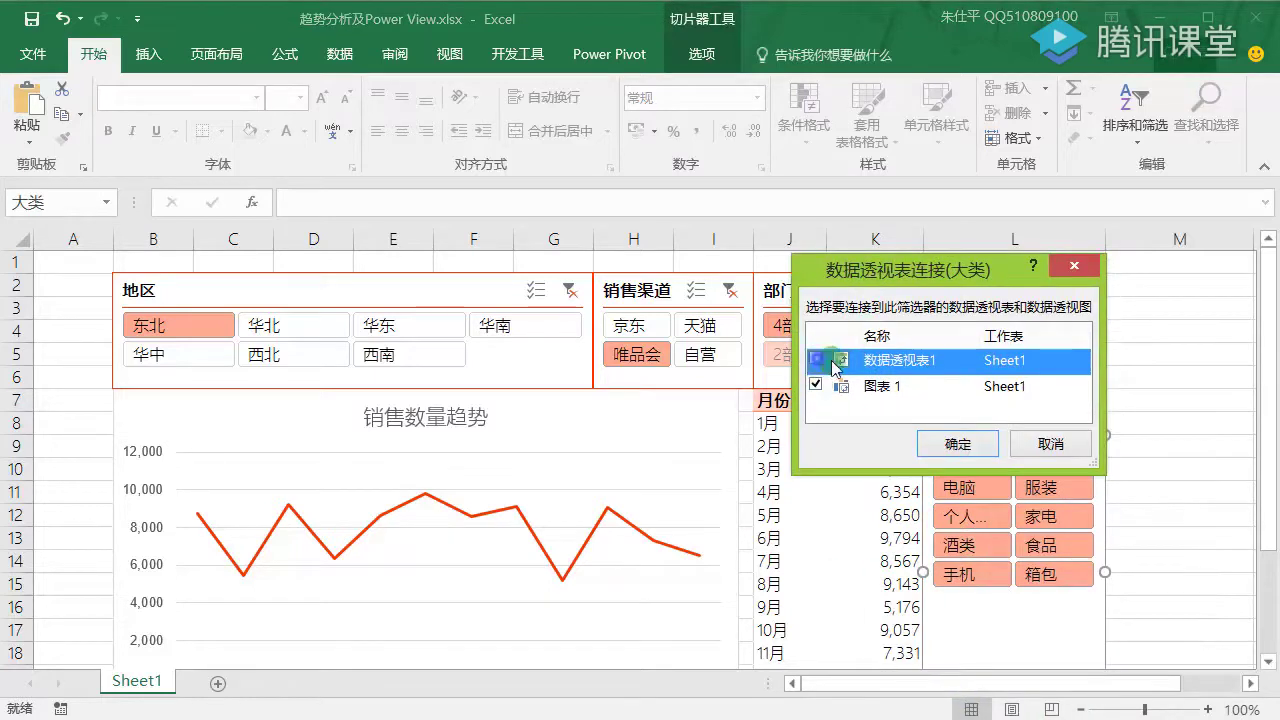
pyautogui.click(958, 441)
pyautogui.click(1157, 382)
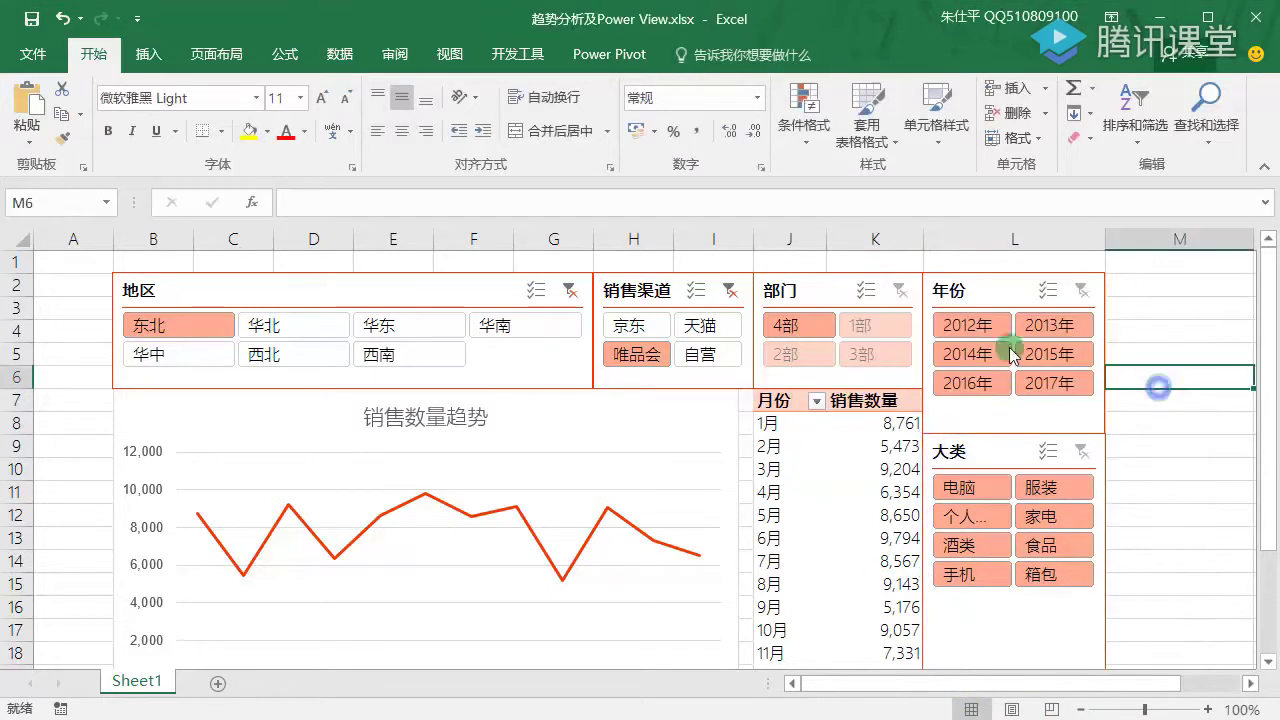
# Disable resizing and moving for all five slicers: 地区, 销售渠道, 部门, 年份 and 大类
pyautogui.click(652, 275)
pyautogui.click(1175, 382)
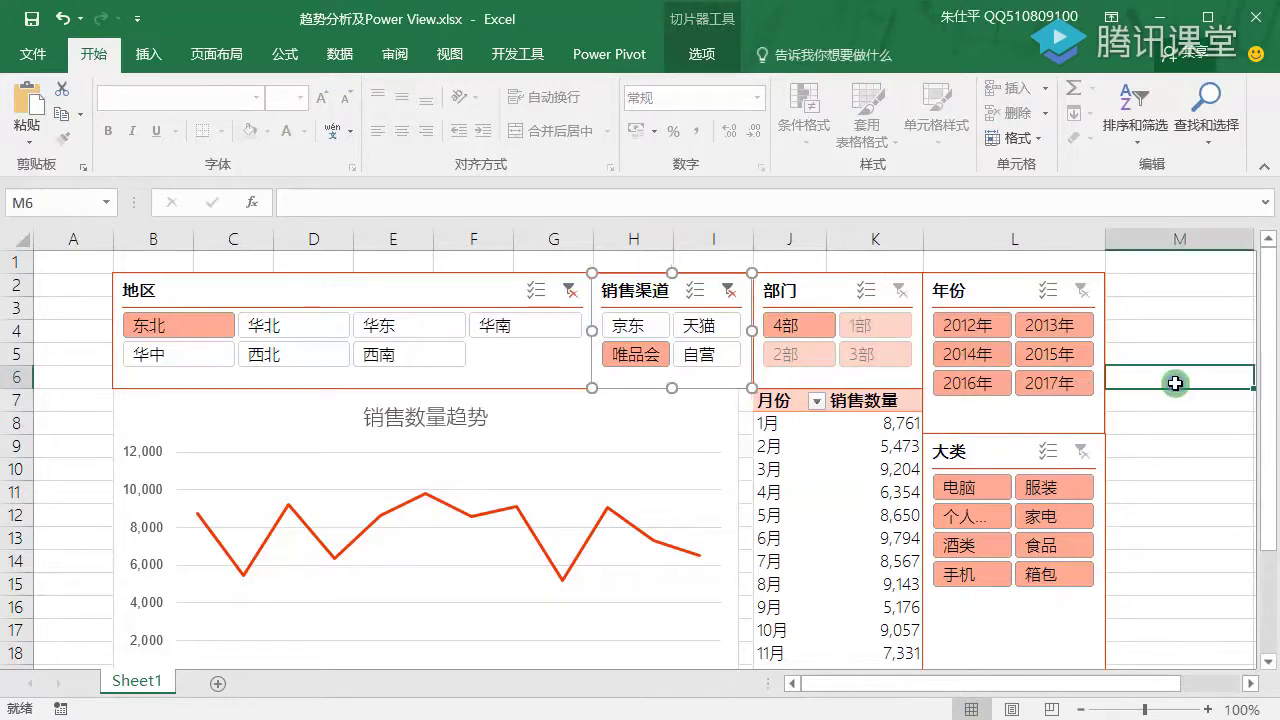
pyautogui.click(422, 284)
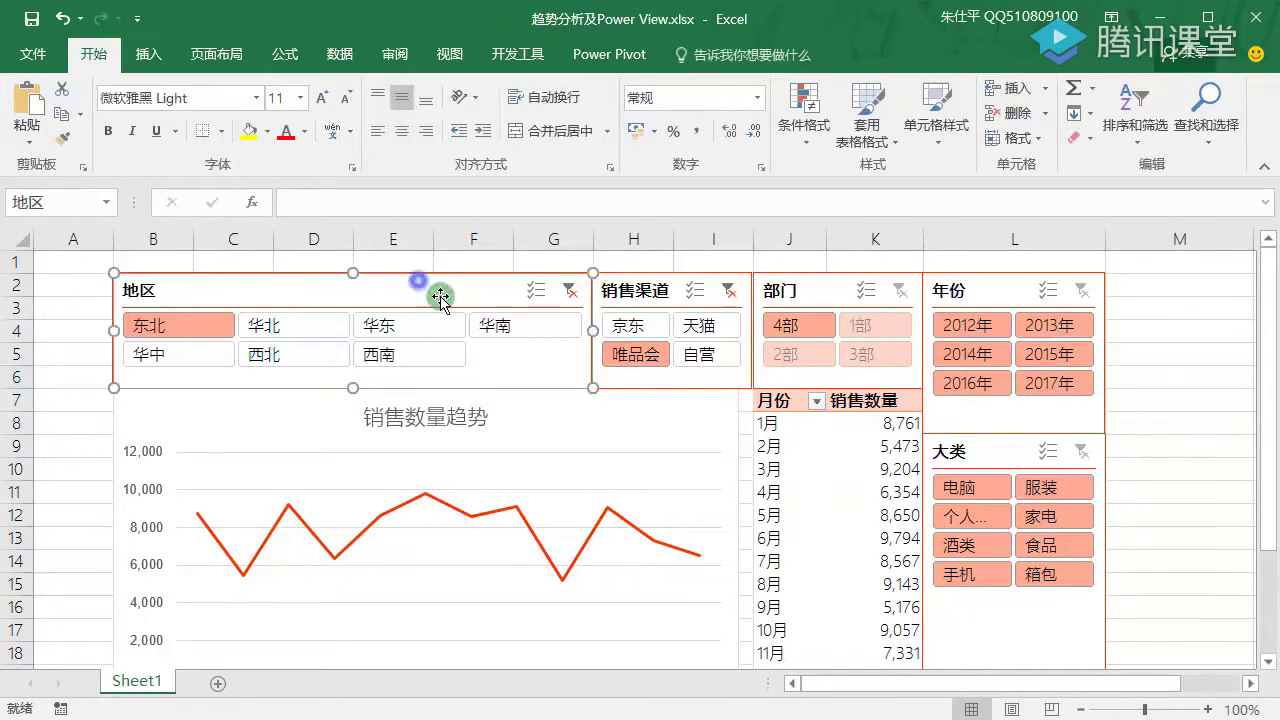
pyautogui.keyDown('ctrl'); pyautogui.click(654, 280); pyautogui.keyUp('ctrl')
pyautogui.keyDown('ctrl'); pyautogui.click(814, 280); pyautogui.keyUp('ctrl')
pyautogui.keyDown('ctrl'); pyautogui.click(990, 287); pyautogui.keyUp('ctrl')
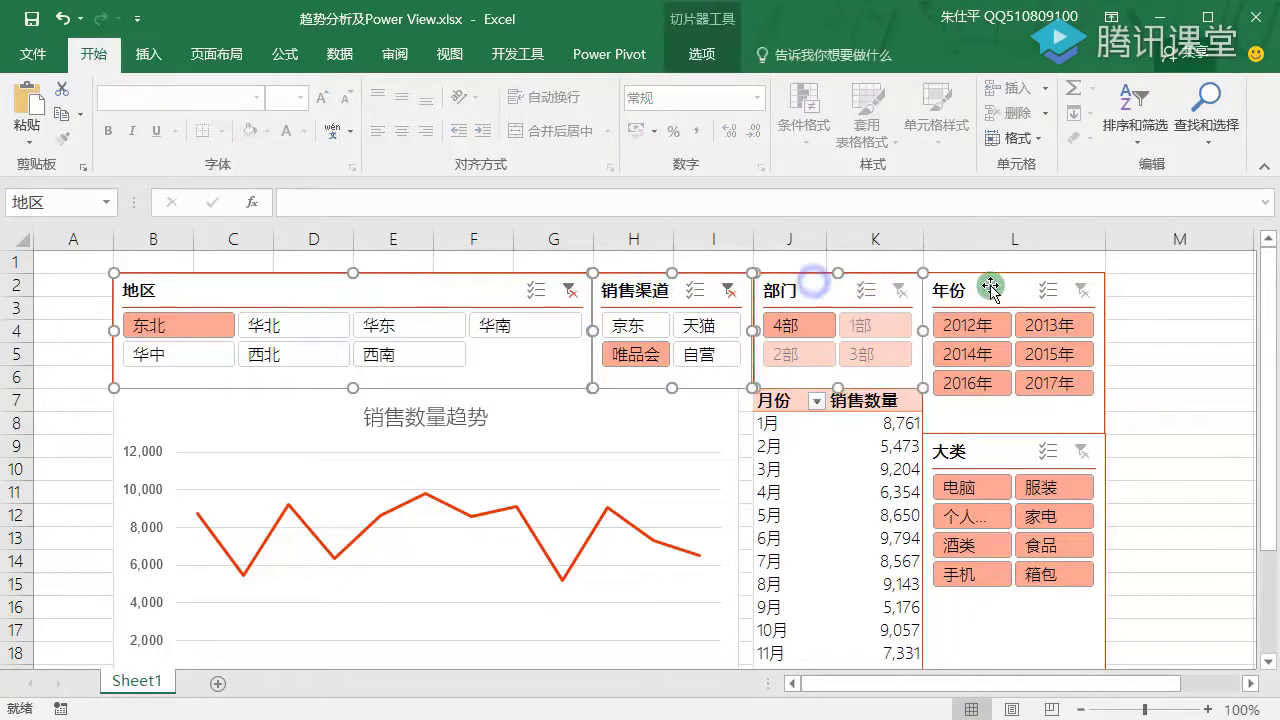
pyautogui.keyDown('ctrl'); pyautogui.click(1026, 625); pyautogui.keyUp('ctrl')
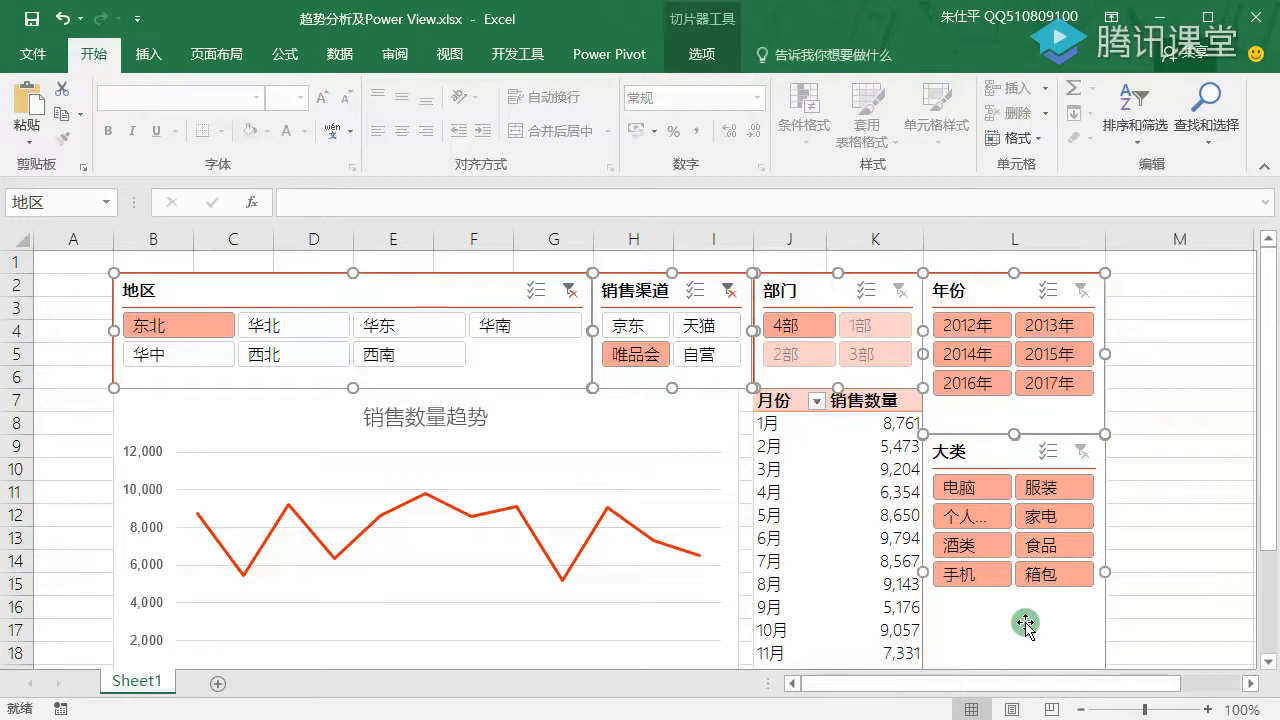
pyautogui.click(702, 54)
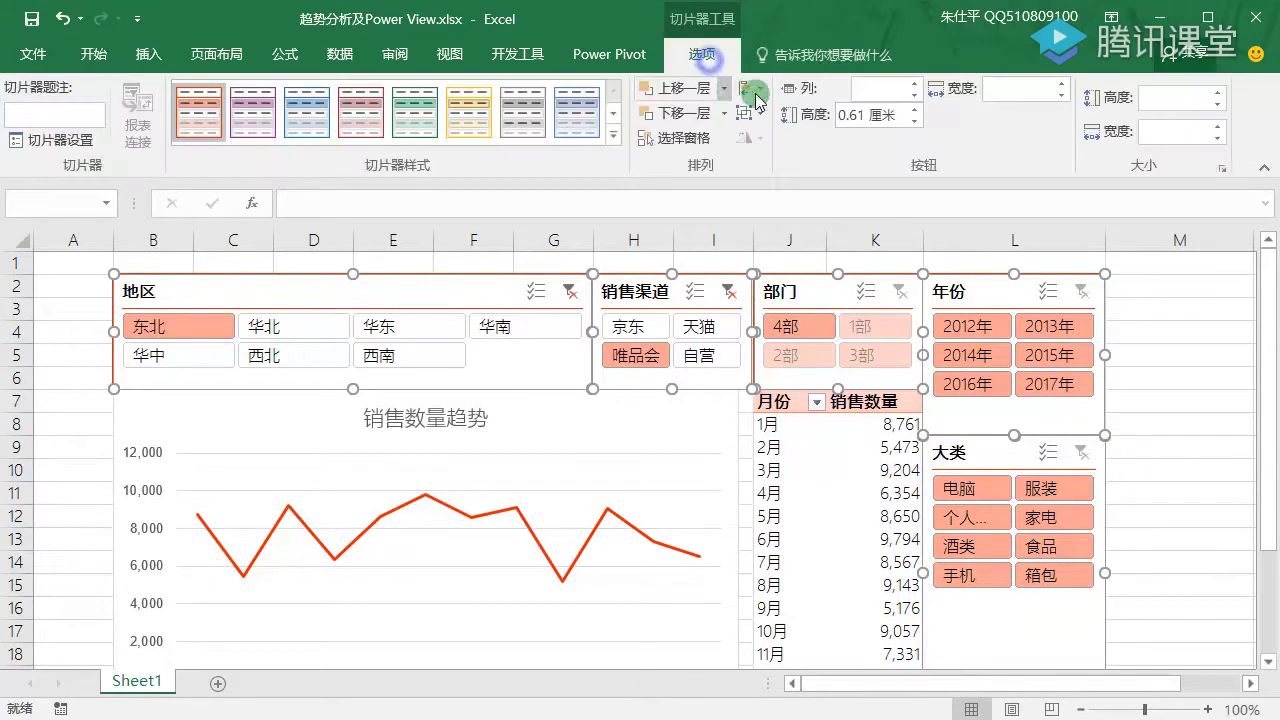
pyautogui.click(1224, 176)
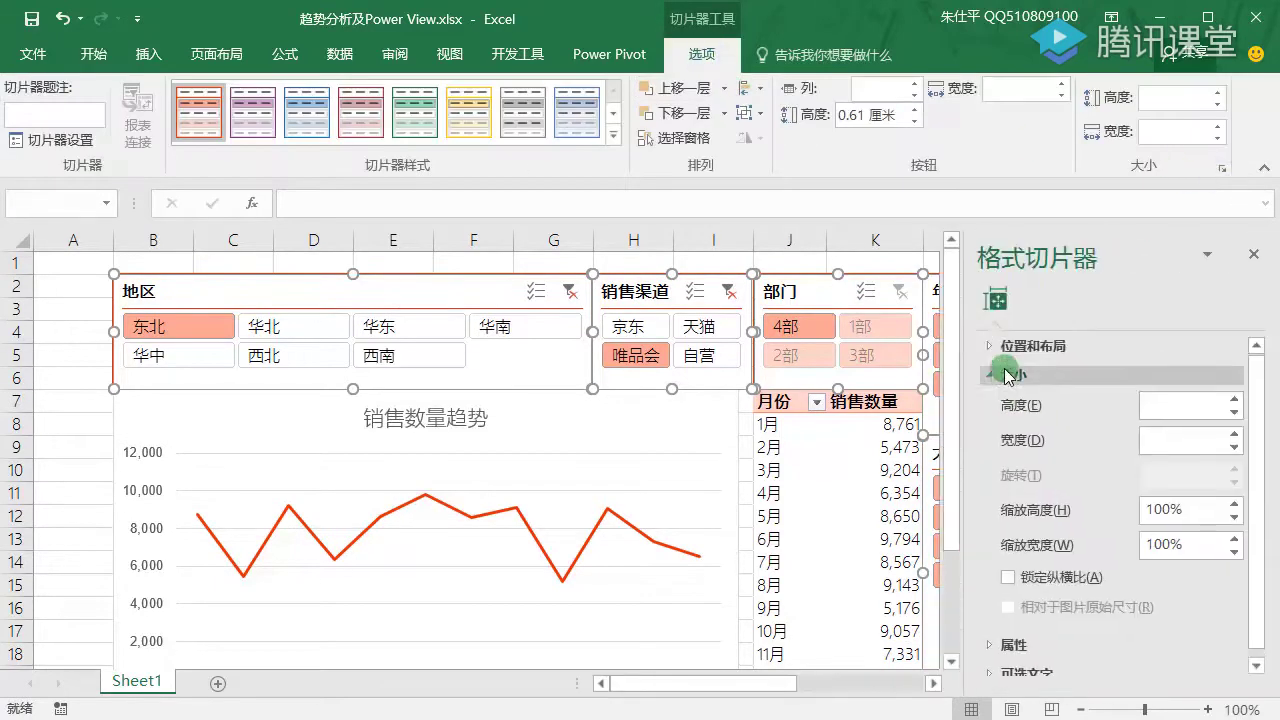
pyautogui.click(995, 345)
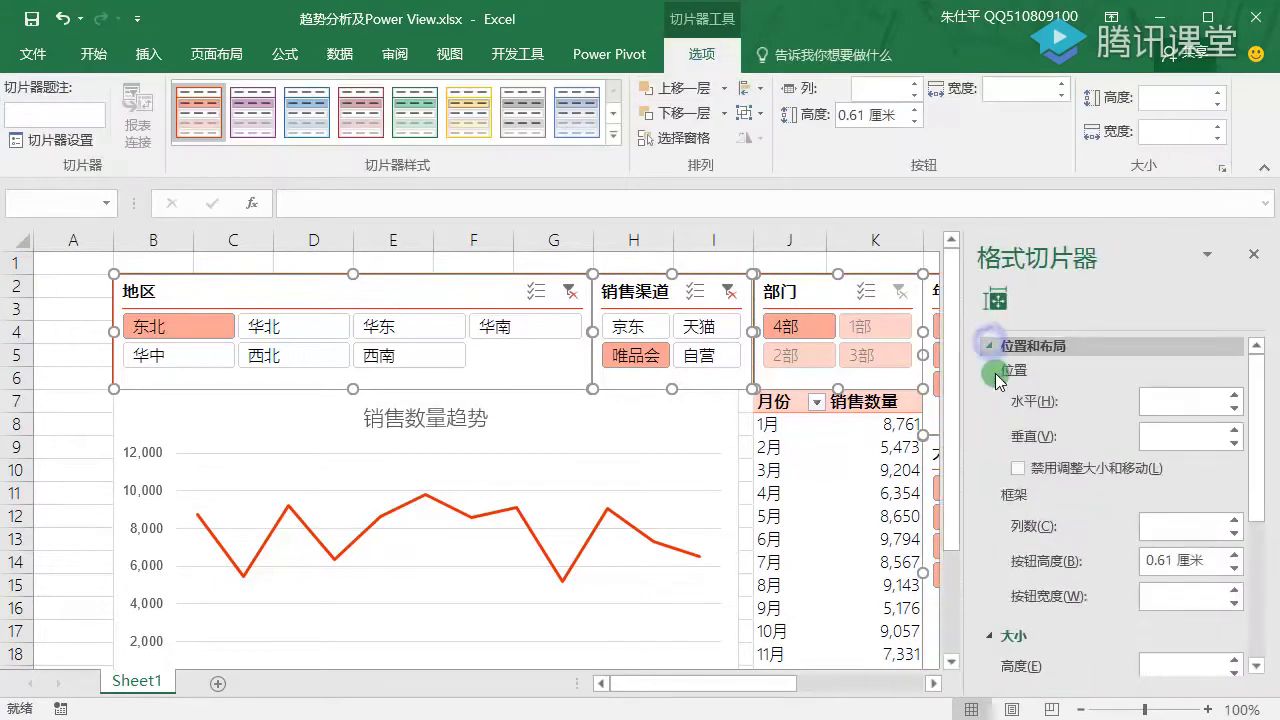
pyautogui.click(1021, 468)
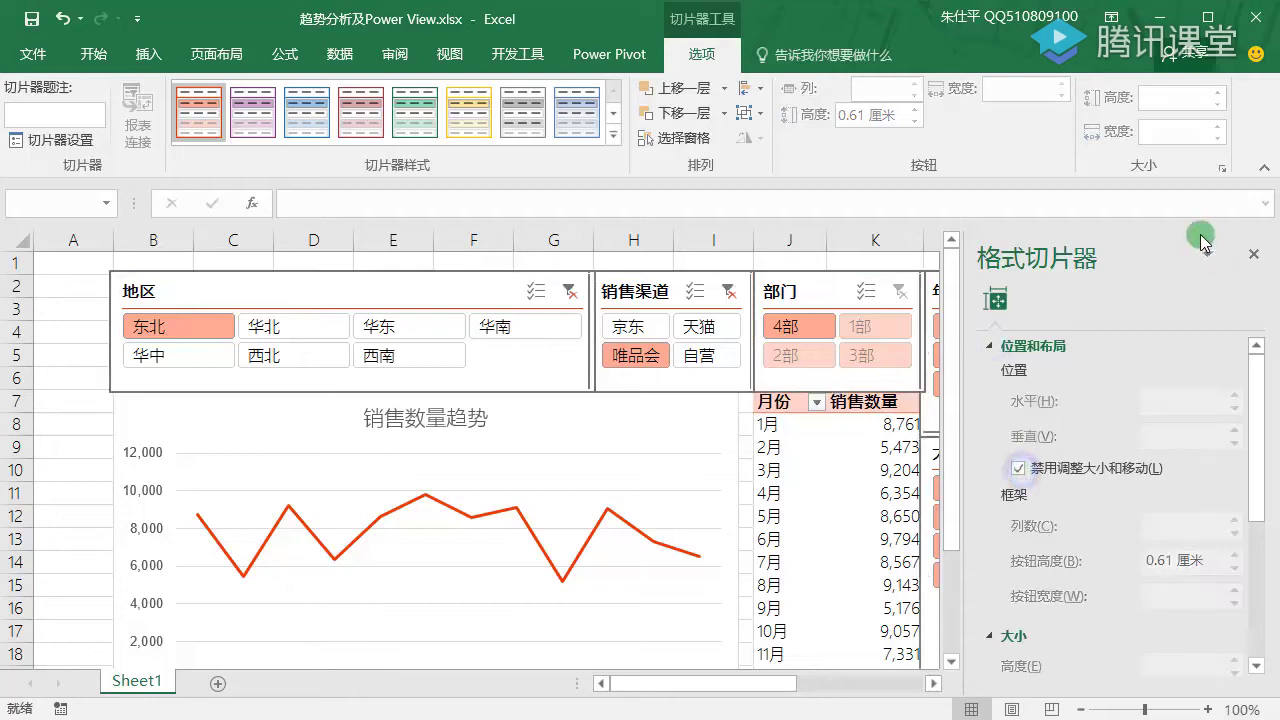
pyautogui.click(1252, 256)
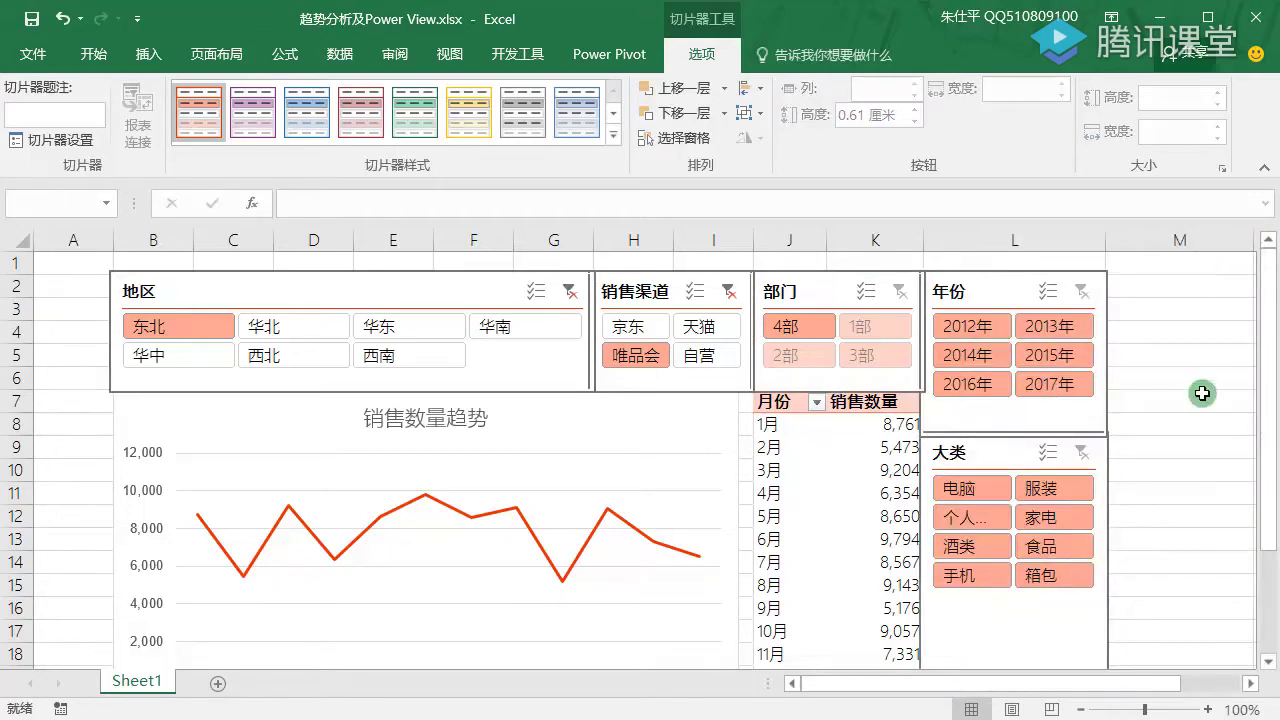
pyautogui.click(1202, 393)
# Filter the report by 2012年, 2014年 and 2016年 in turn, ending on 2017年, with the PivotTable field list closed
pyautogui.click(968, 325)
pyautogui.click(968, 356)
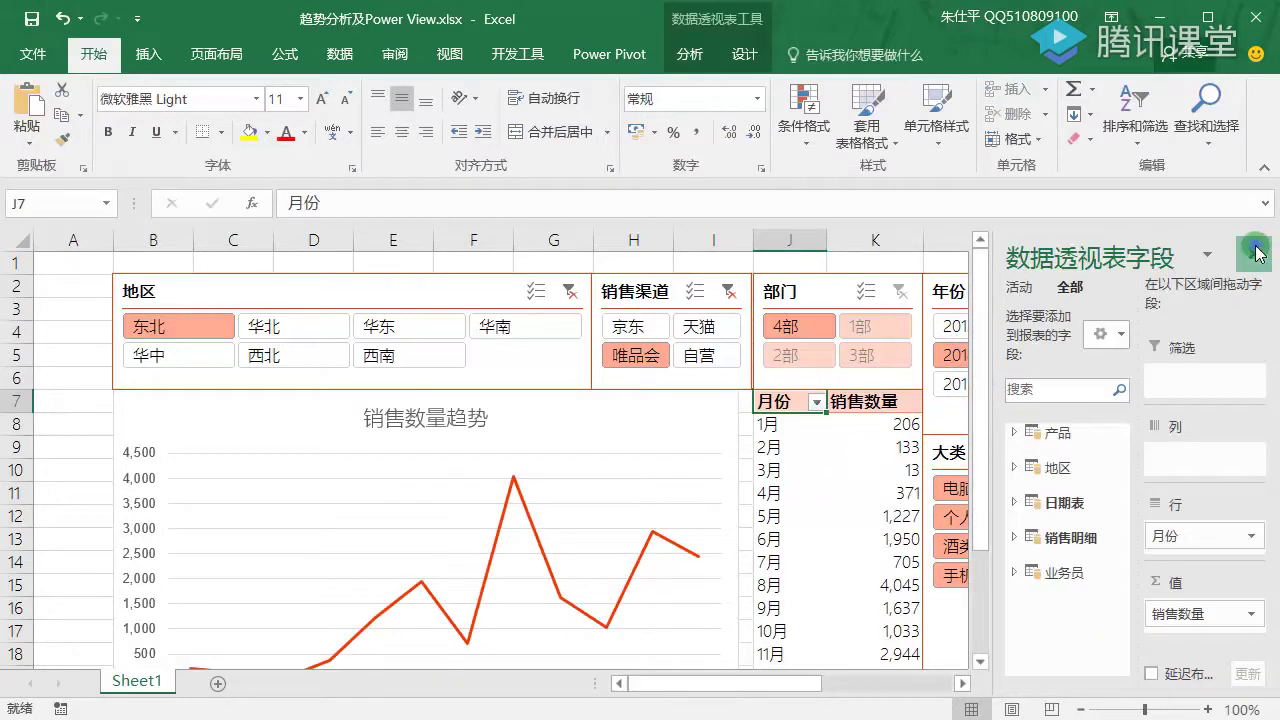
pyautogui.click(1257, 250)
pyautogui.click(966, 384)
pyautogui.click(1035, 385)
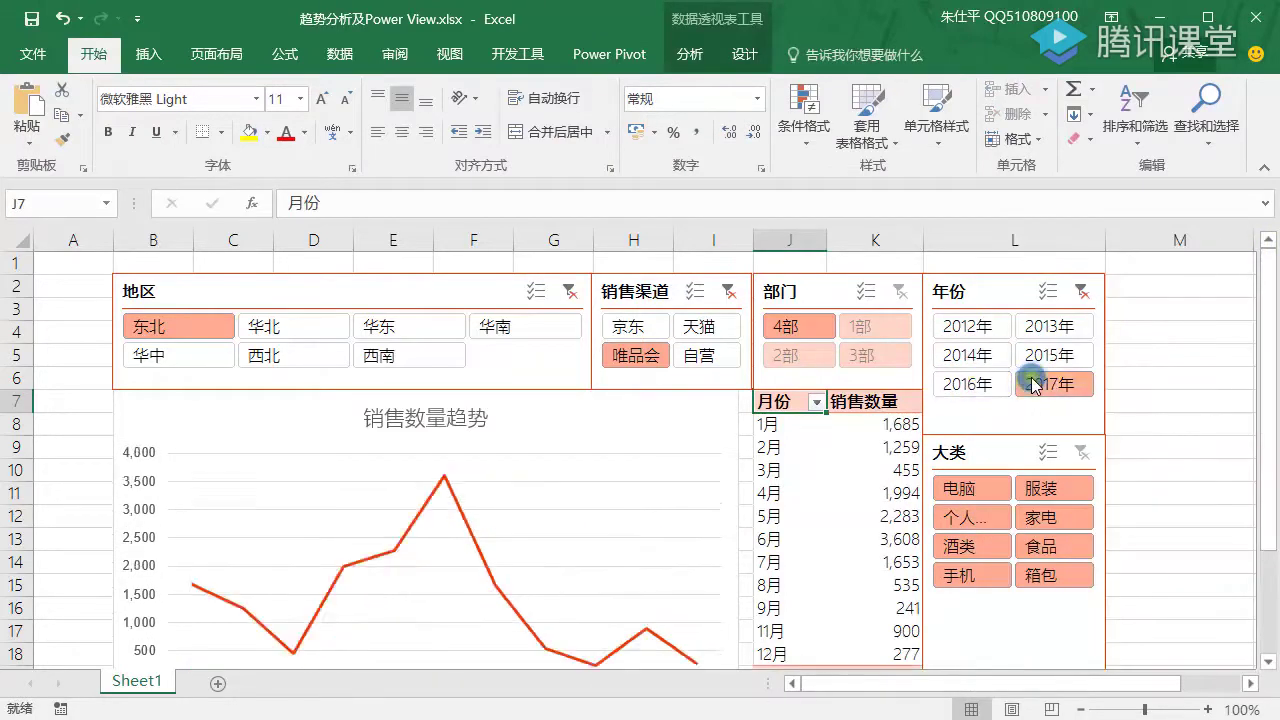
pyautogui.scroll(-1, 1035, 388)
pyautogui.scroll(1, 1035, 390)
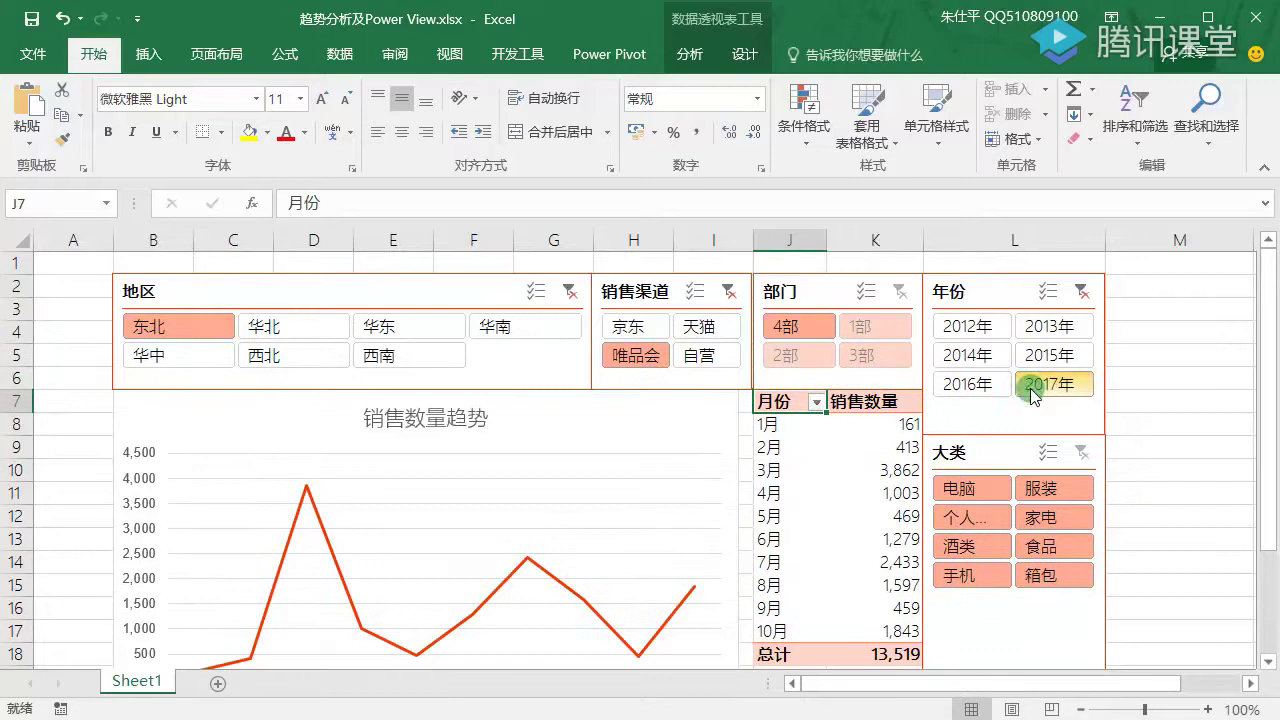
# Filter the 大类 slicer through 电脑, 酒类 and 手机, ending on 电脑, and switch the region to 华北
pyautogui.click(972, 490)
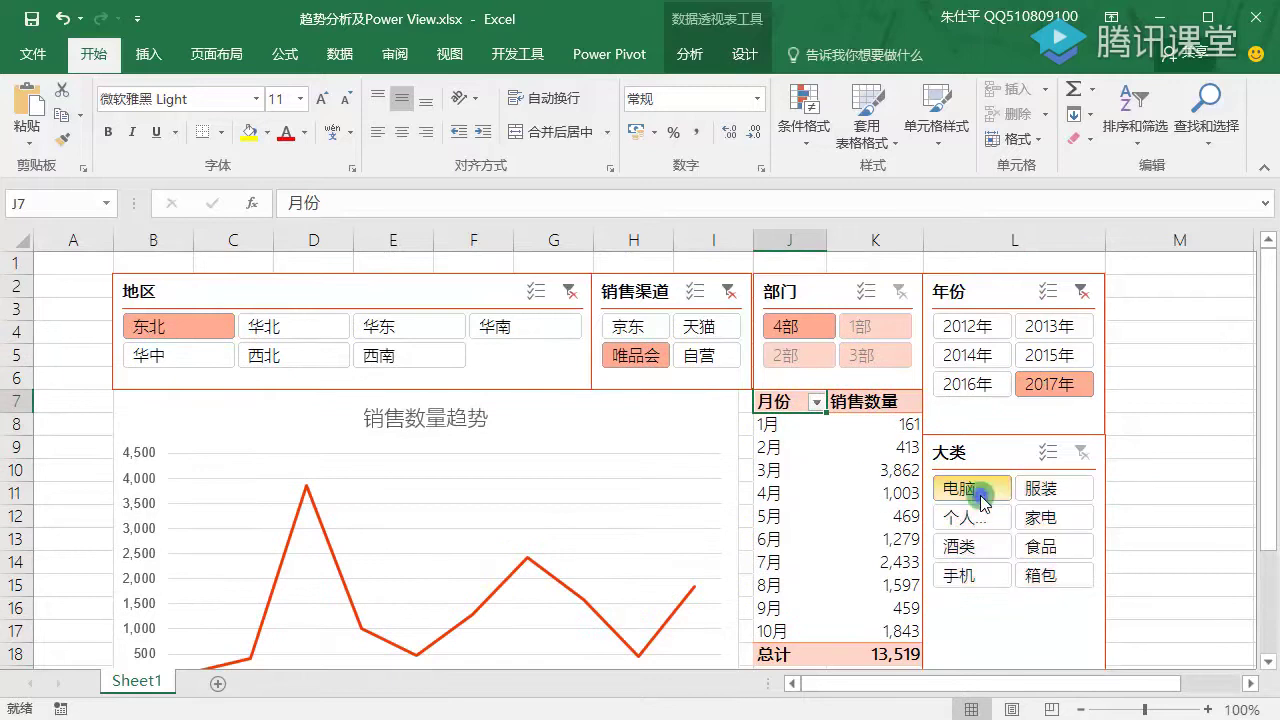
pyautogui.click(986, 550)
pyautogui.click(972, 577)
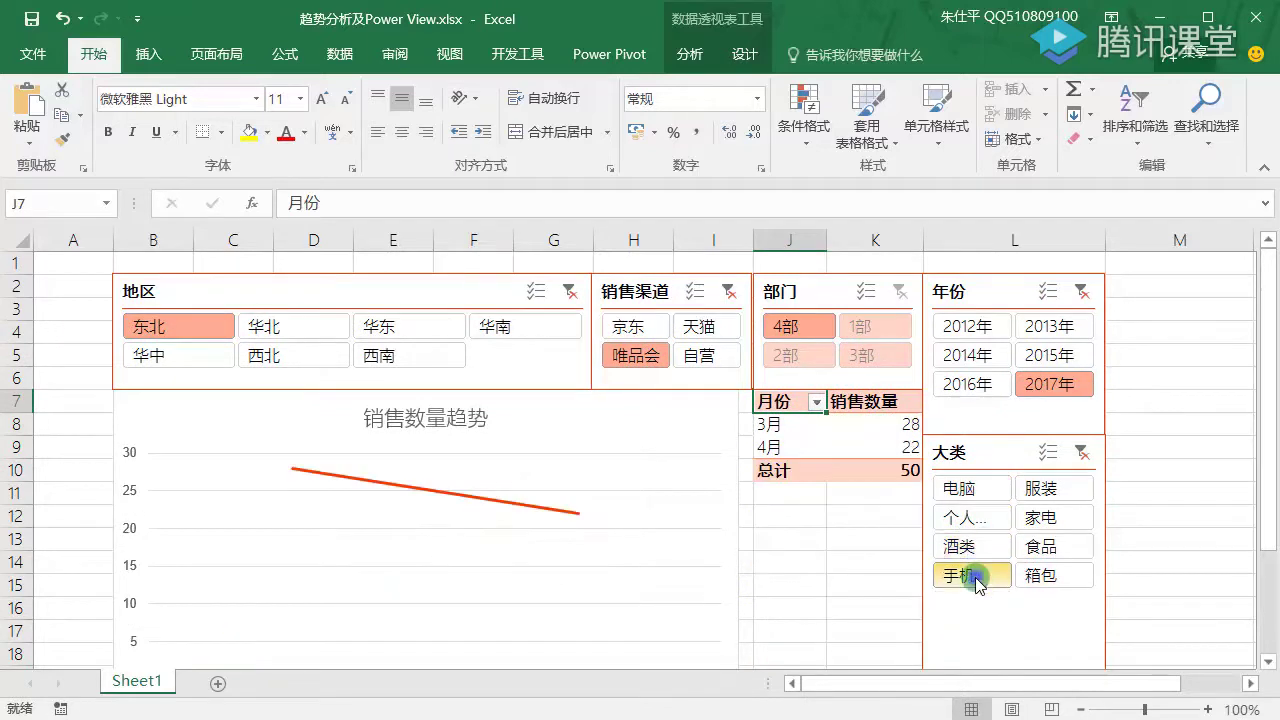
pyautogui.click(971, 488)
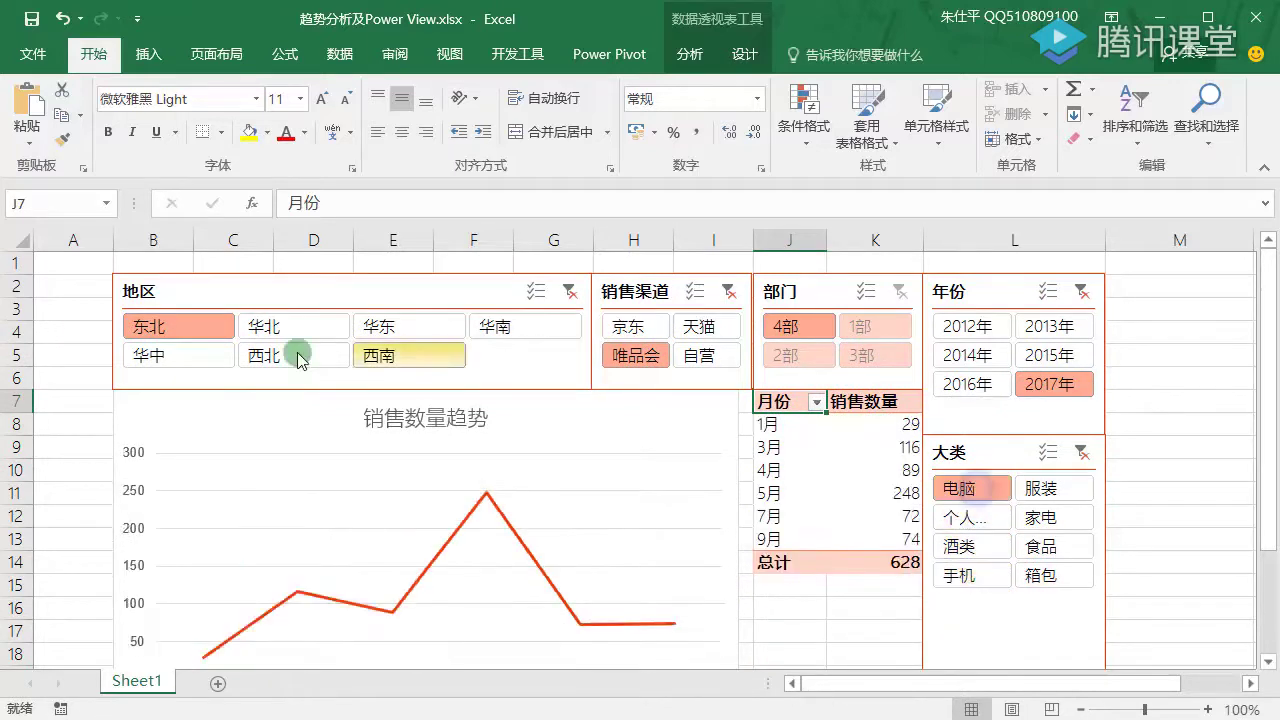
pyautogui.click(270, 327)
# Collapse the ribbon and rename Sheet1 as 数量趋势
pyautogui.doubleClick(107, 55)
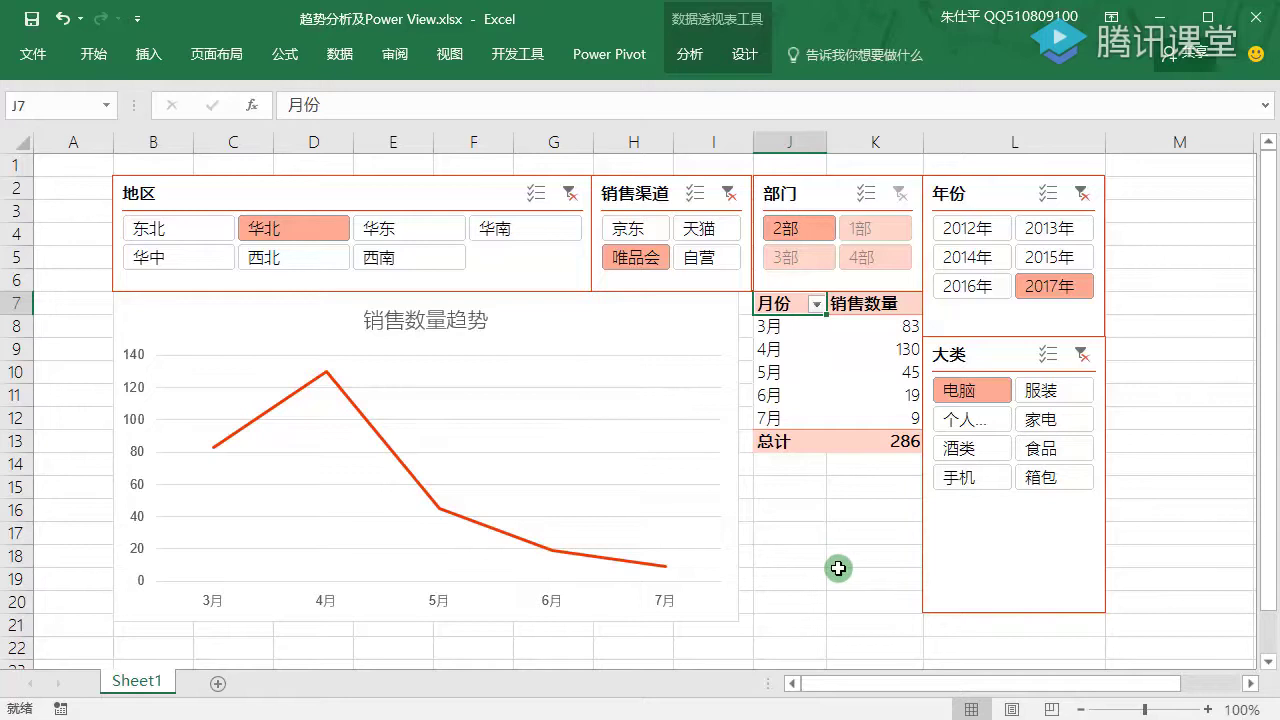
pyautogui.doubleClick(138, 682)
pyautogui.write('数量')
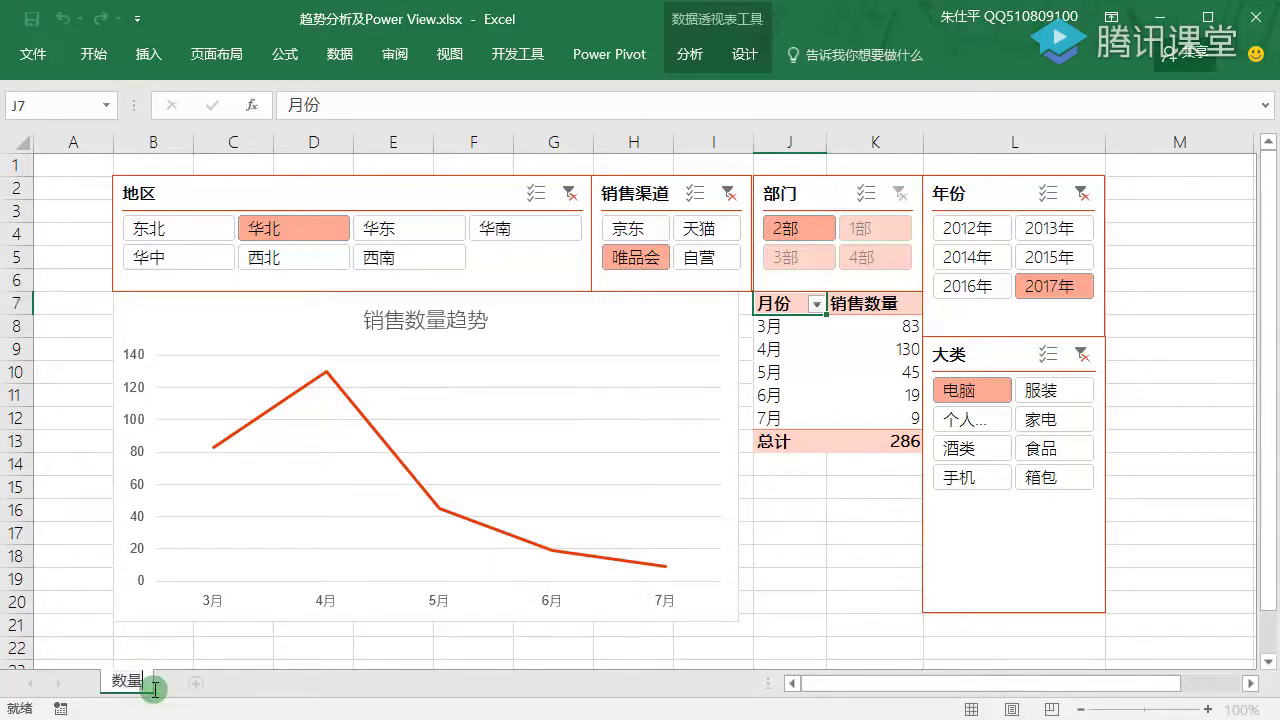
pyautogui.write('fh')
pyautogui.write('趋势')
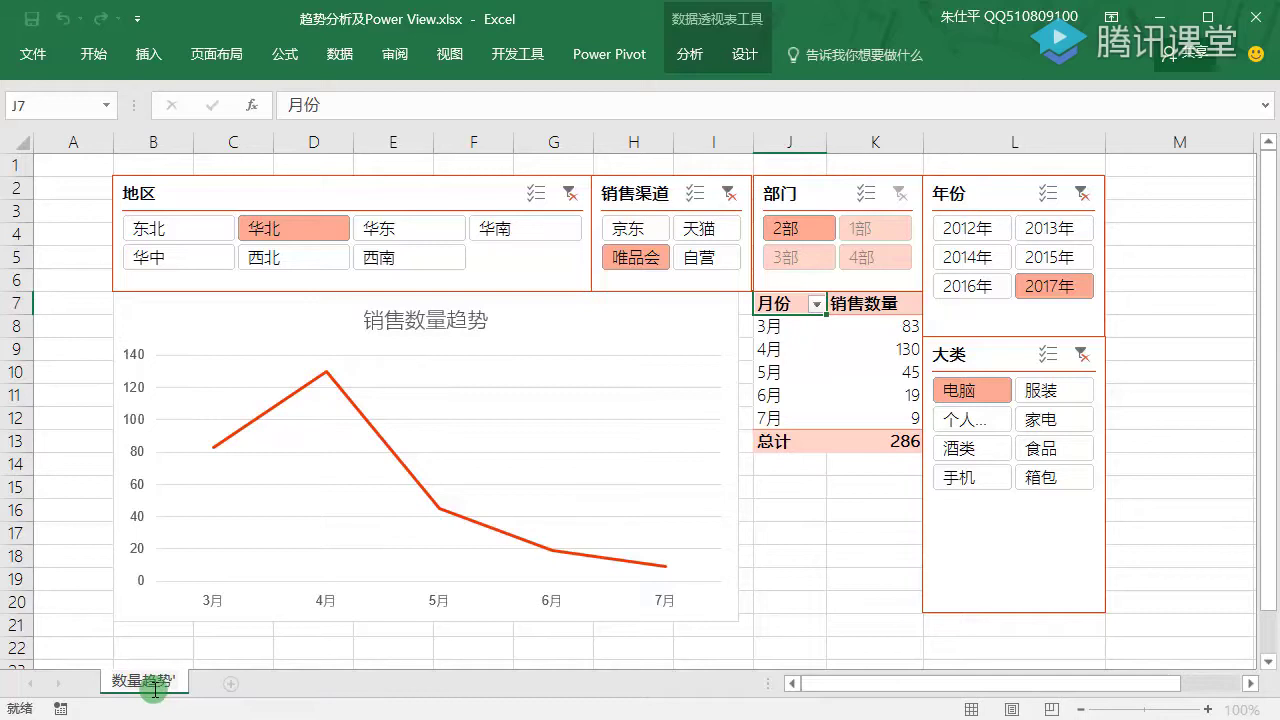
pyautogui.click(201, 635)
# Duplicate the 数量趋势 sheet and rename the copy as 销售金额趋势
pyautogui.moveTo(145, 681); pyautogui.dragTo(222, 688)
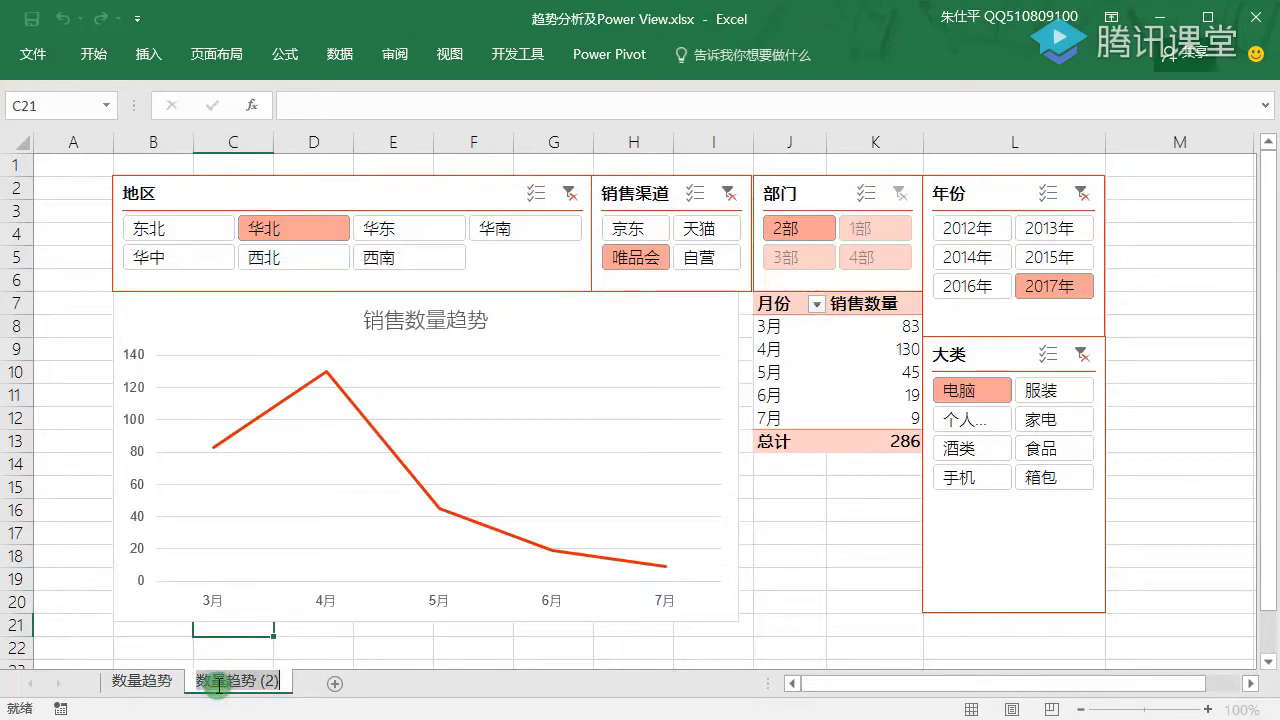
pyautogui.doubleClick(218, 681)
pyautogui.write('销售金额')
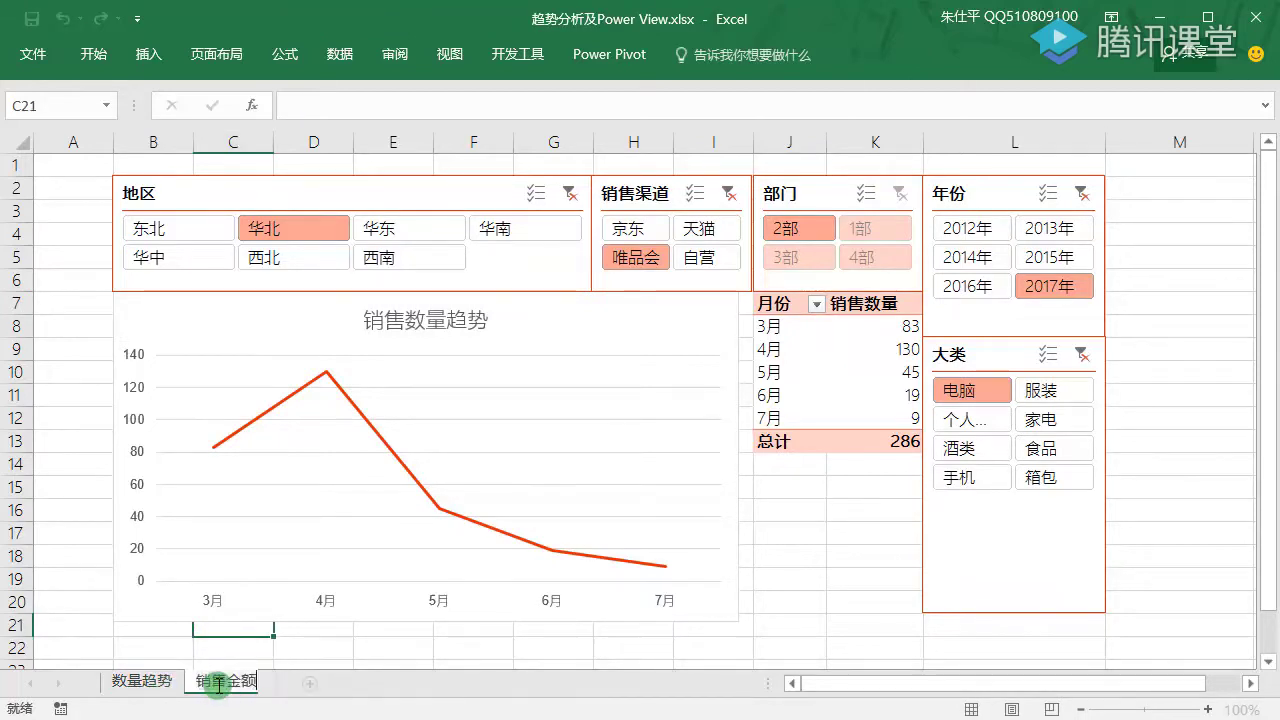
pyautogui.write('fhv')
pyautogui.write('趋势')
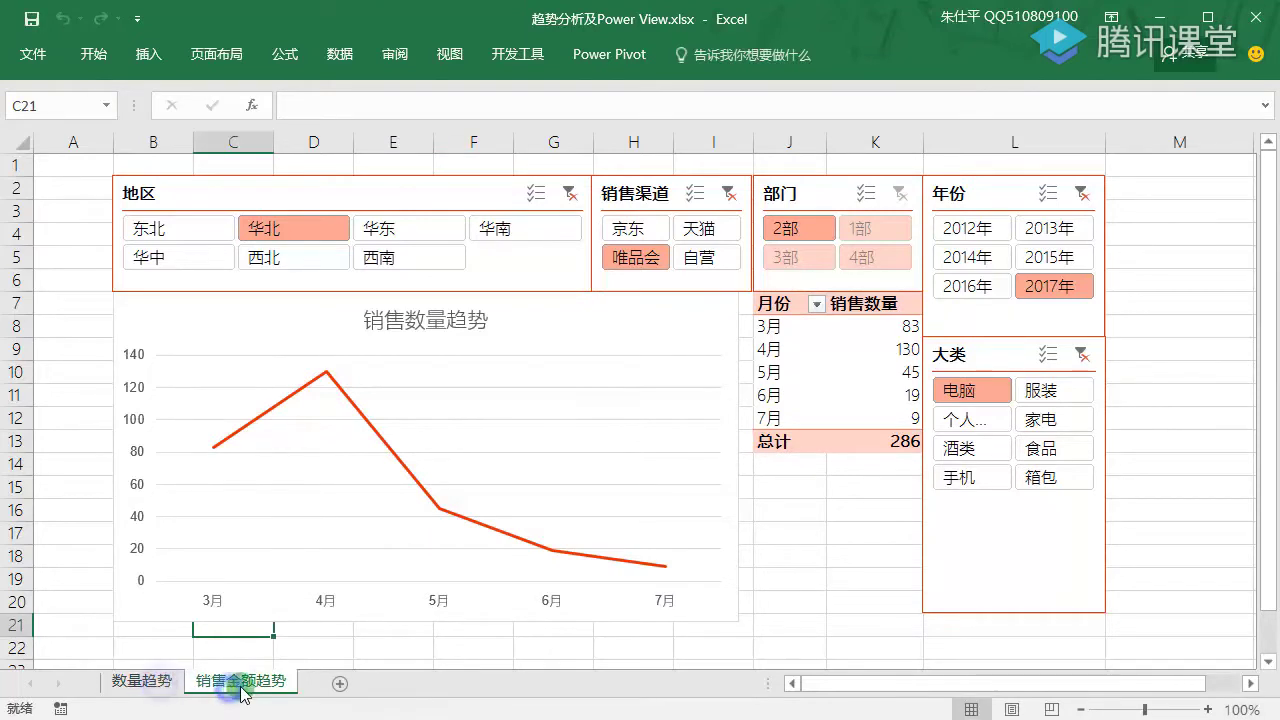
# Duplicate the 销售金额趋势 sheet after itself and rename the copy as 利润趋势
pyautogui.moveTo(240, 688); pyautogui.dragTo(360, 690)
pyautogui.doubleClick(342, 686)
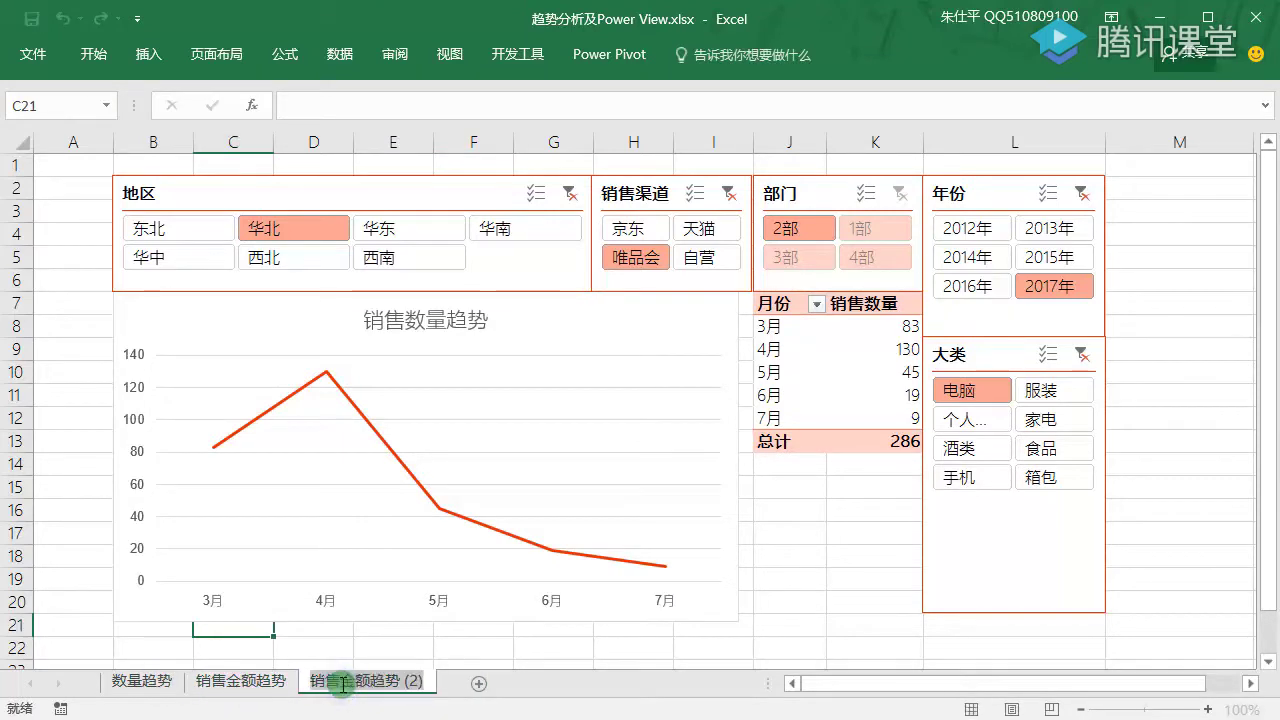
pyautogui.write('利润趋势')
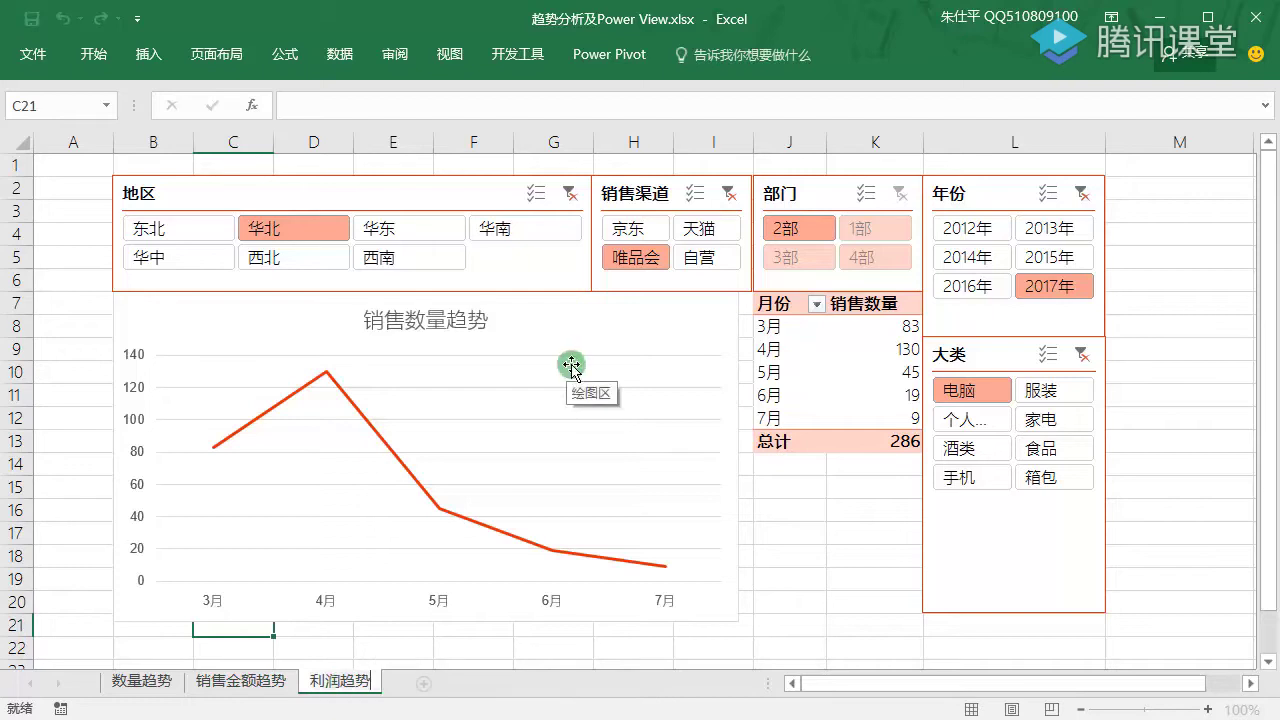
# Show the field list for the 利润趋势 chart and replace its 销售数量 value with the 利润 measure from 销售明细
pyautogui.click(557, 369)
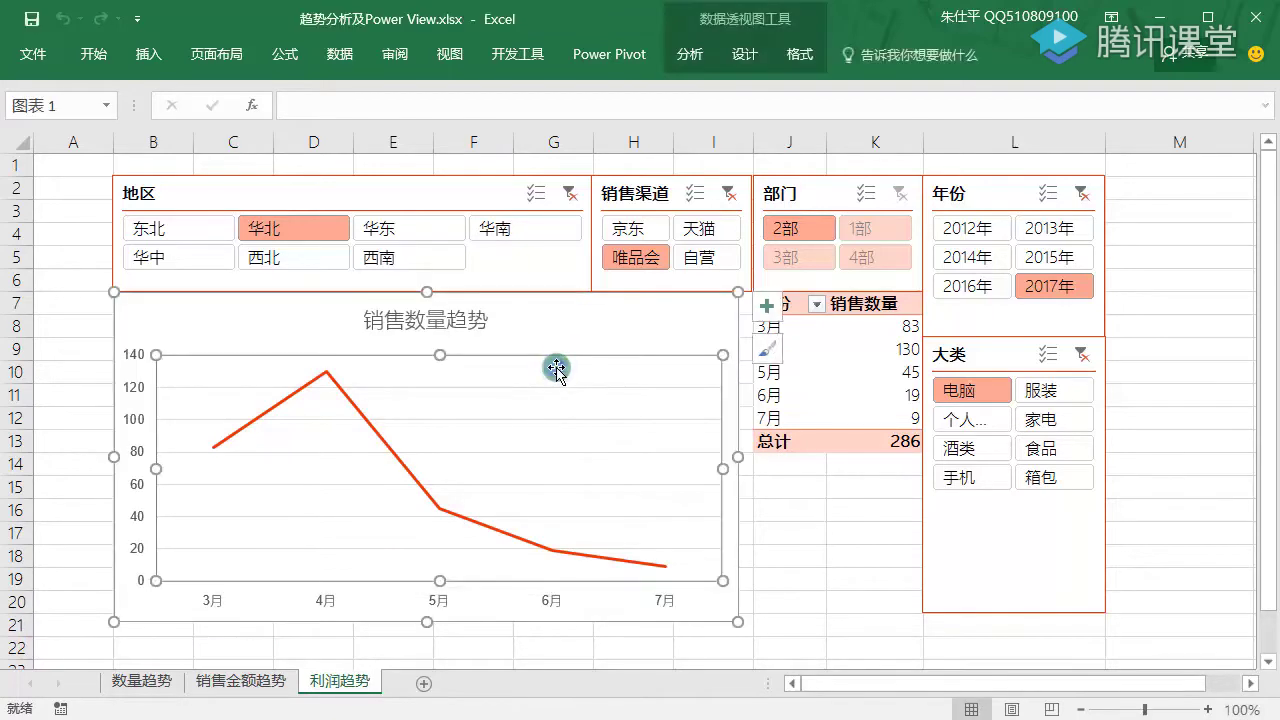
pyautogui.rightClick(565, 373)
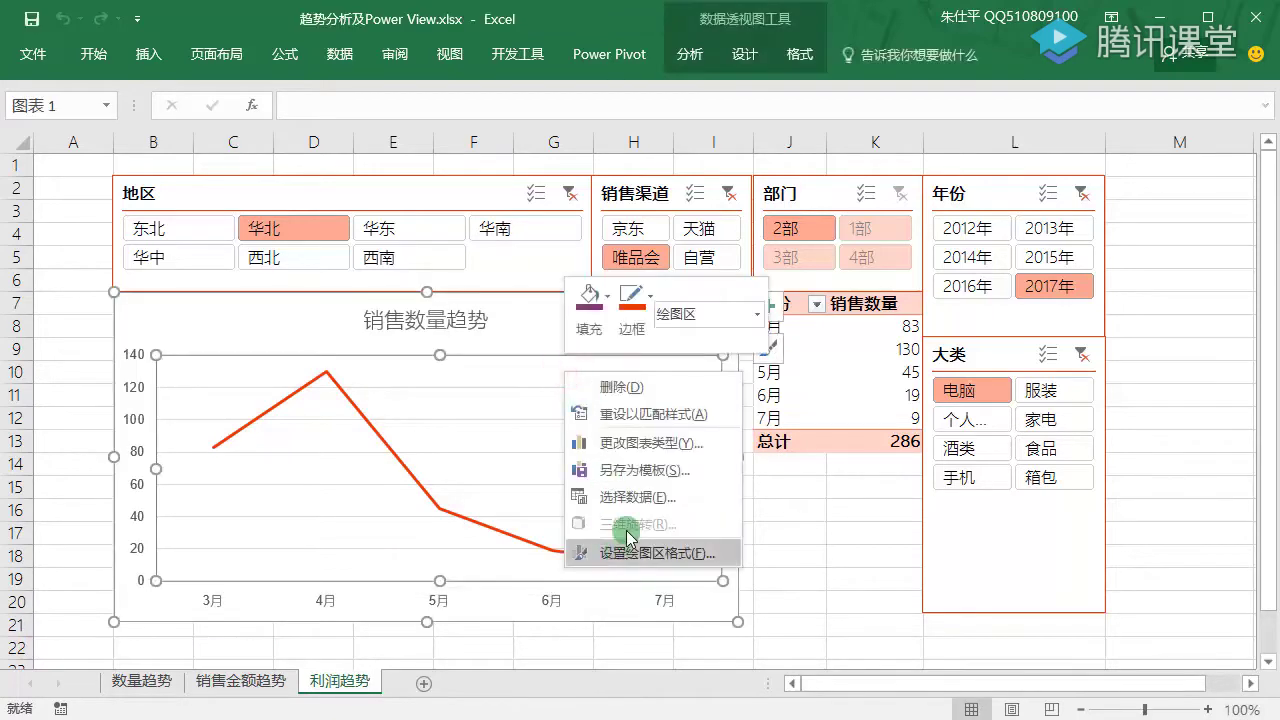
pyautogui.click(523, 320)
pyautogui.rightClick(523, 320)
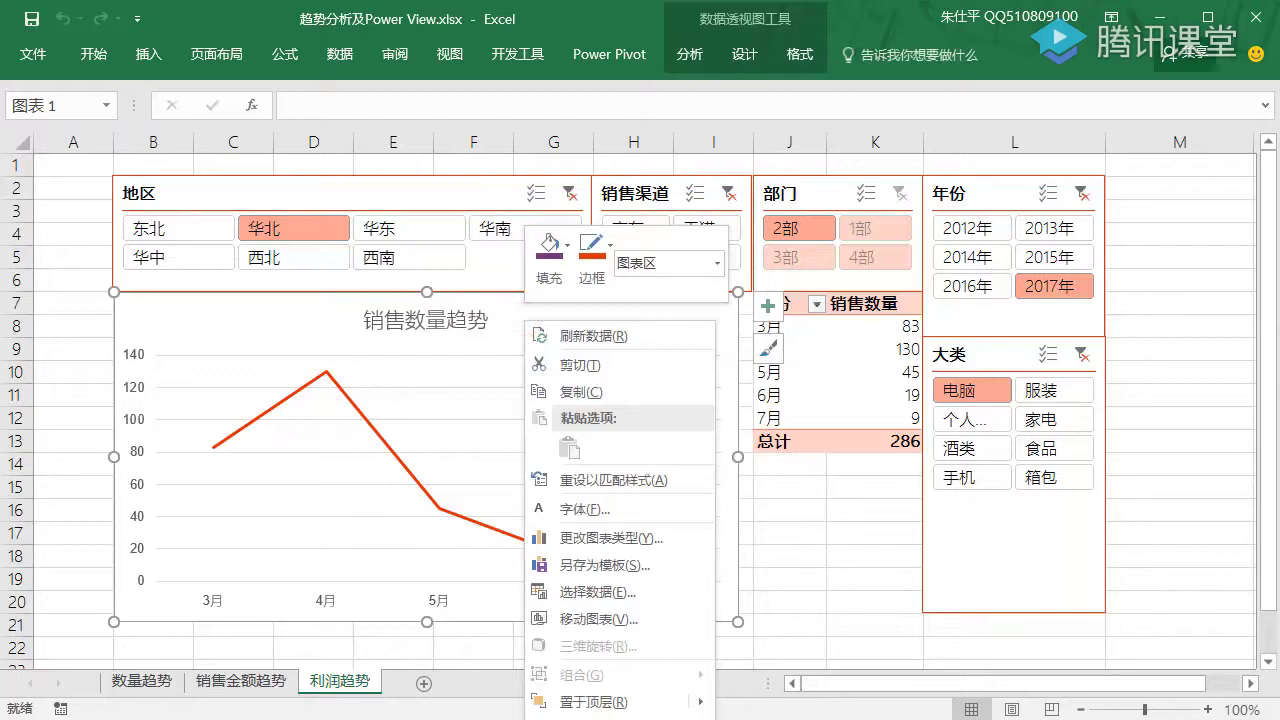
pyautogui.click(610, 716)
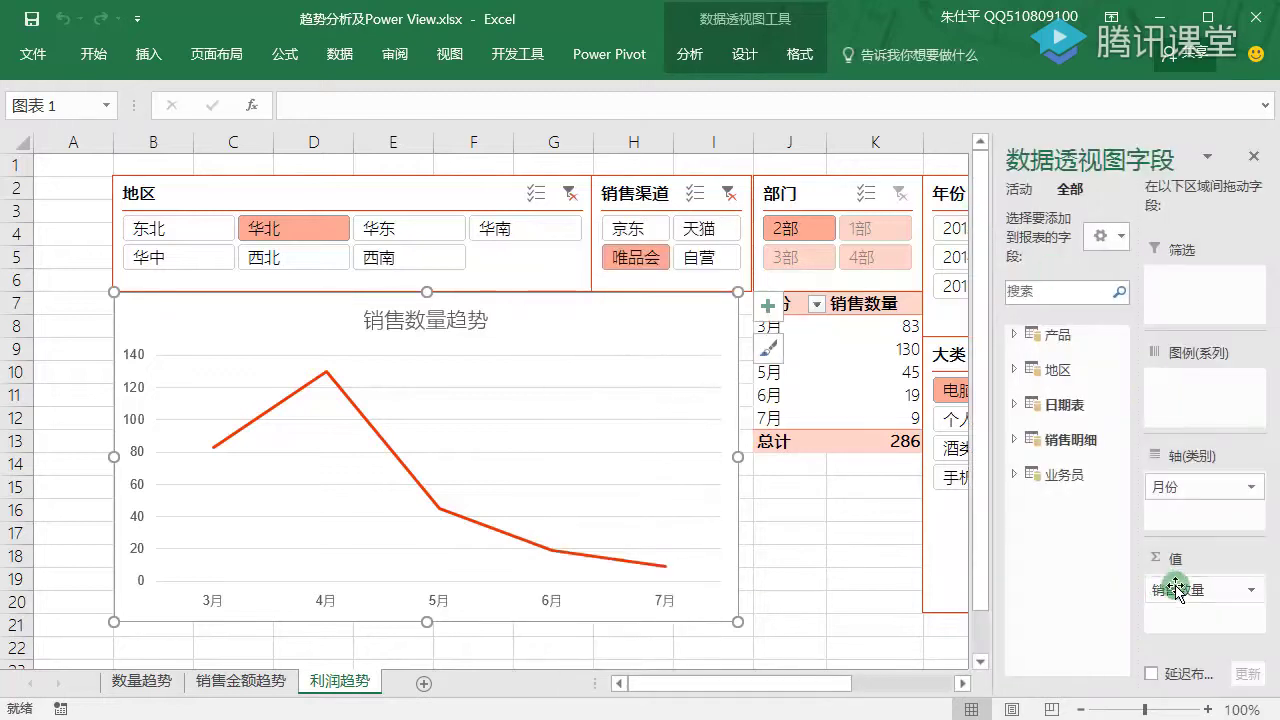
pyautogui.moveTo(1172, 590); pyautogui.dragTo(912, 482)
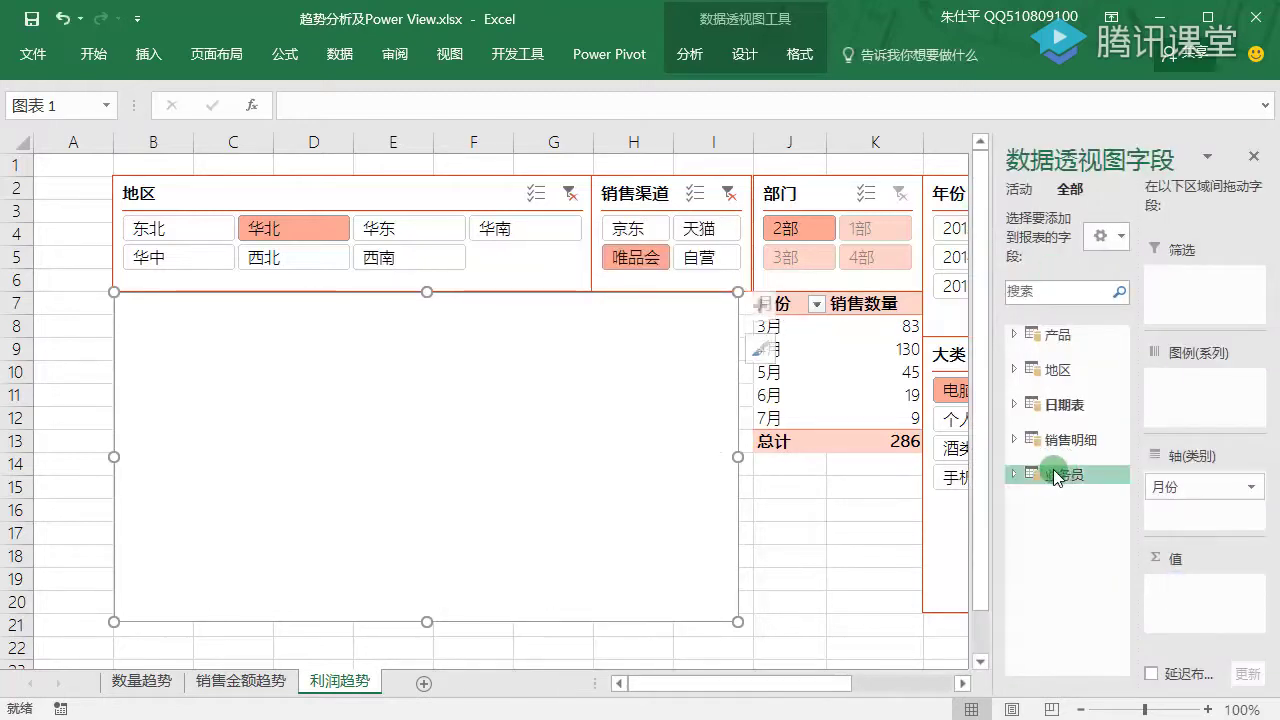
pyautogui.click(1014, 439)
pyautogui.scroll(-3, 1060, 500)
pyautogui.moveTo(1068, 612); pyautogui.dragTo(1197, 605)
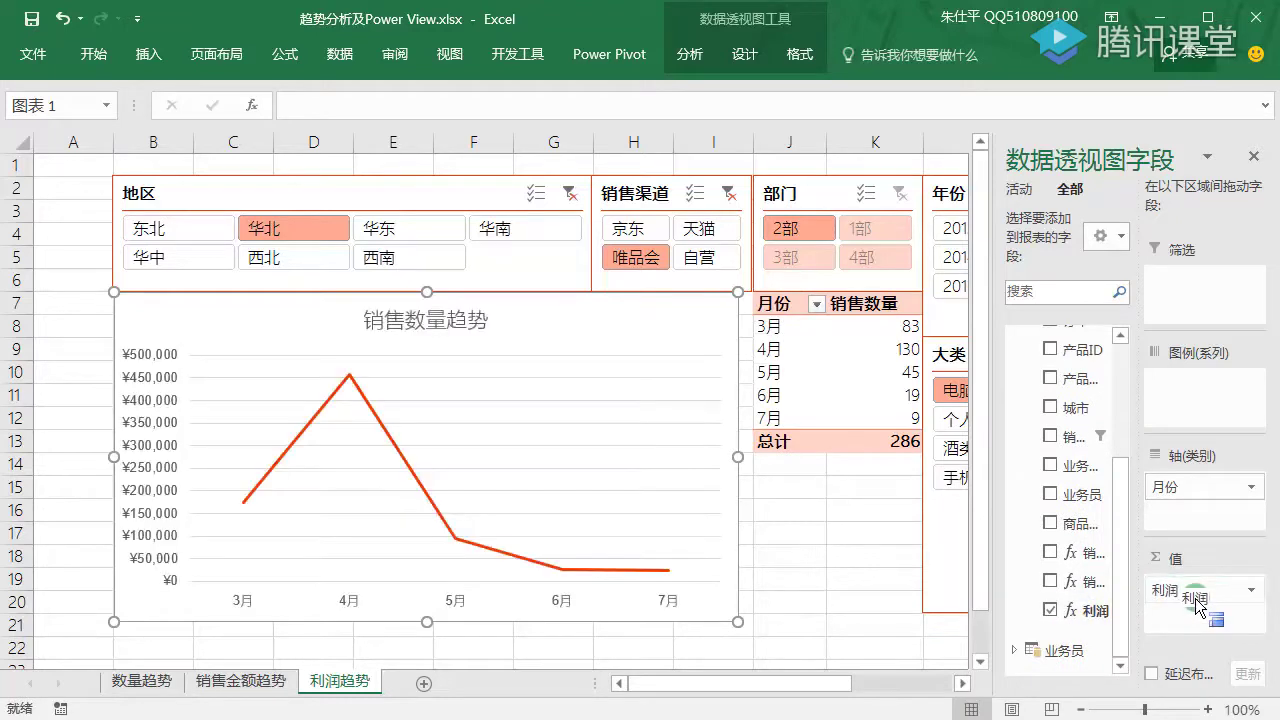
# Replace 销售数量 with the 利润 measure in the values of the PivotTable on the 利润趋势 sheet
pyautogui.click(817, 305)
pyautogui.click(841, 342)
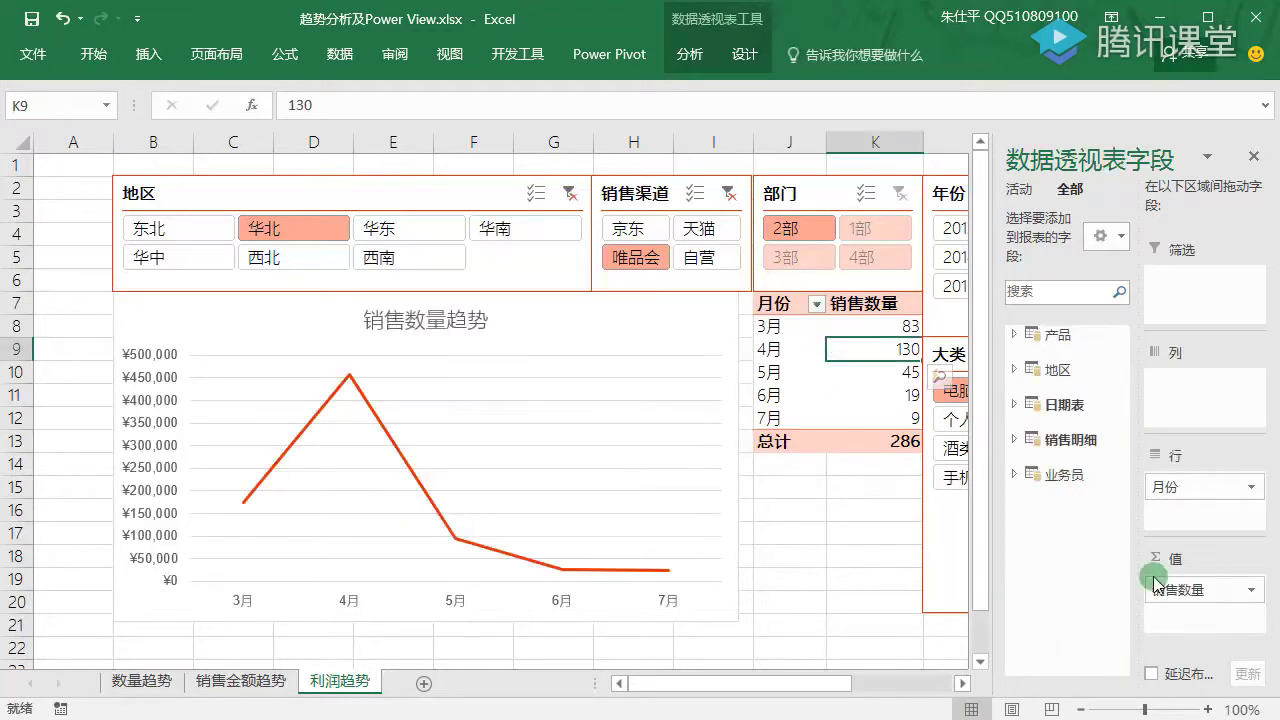
pyautogui.moveTo(1172, 590); pyautogui.dragTo(995, 538)
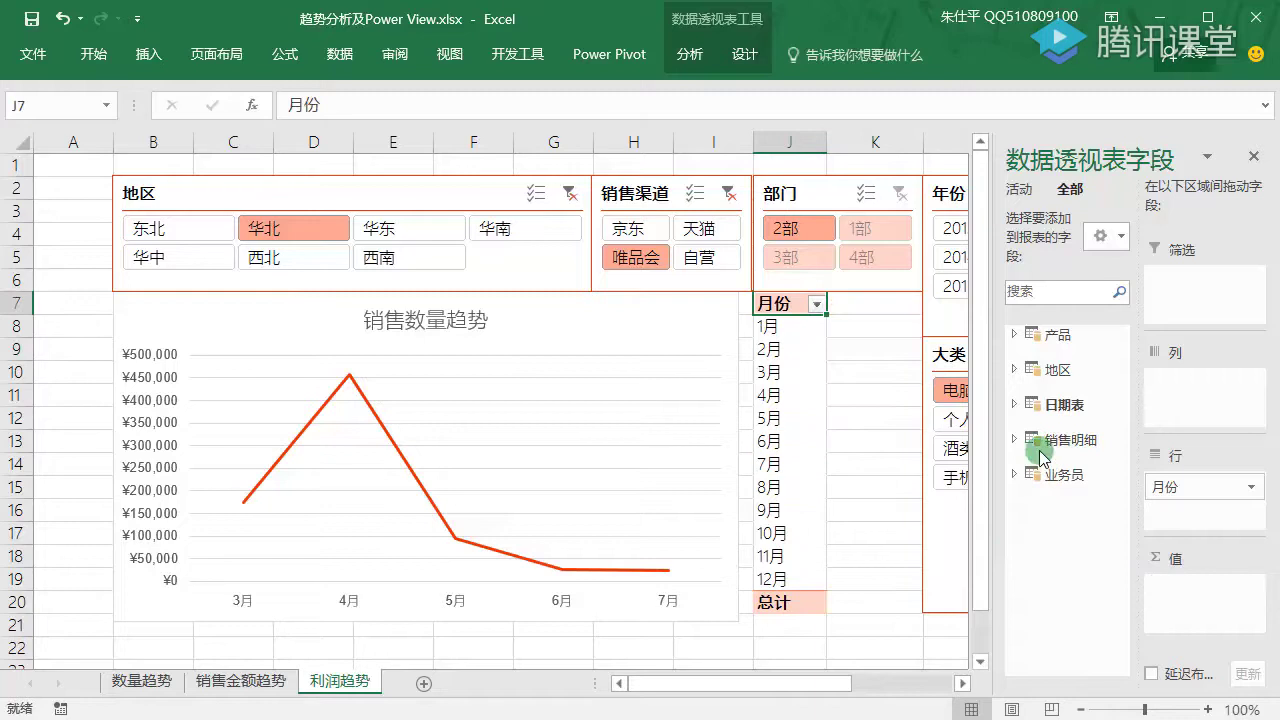
pyautogui.click(1027, 438)
pyautogui.moveTo(1098, 608); pyautogui.dragTo(1238, 618)
# On the 销售金额趋势 sheet, replace the chart's 销售数量 value with the 销售金额 measure from 销售明细
pyautogui.click(258, 690)
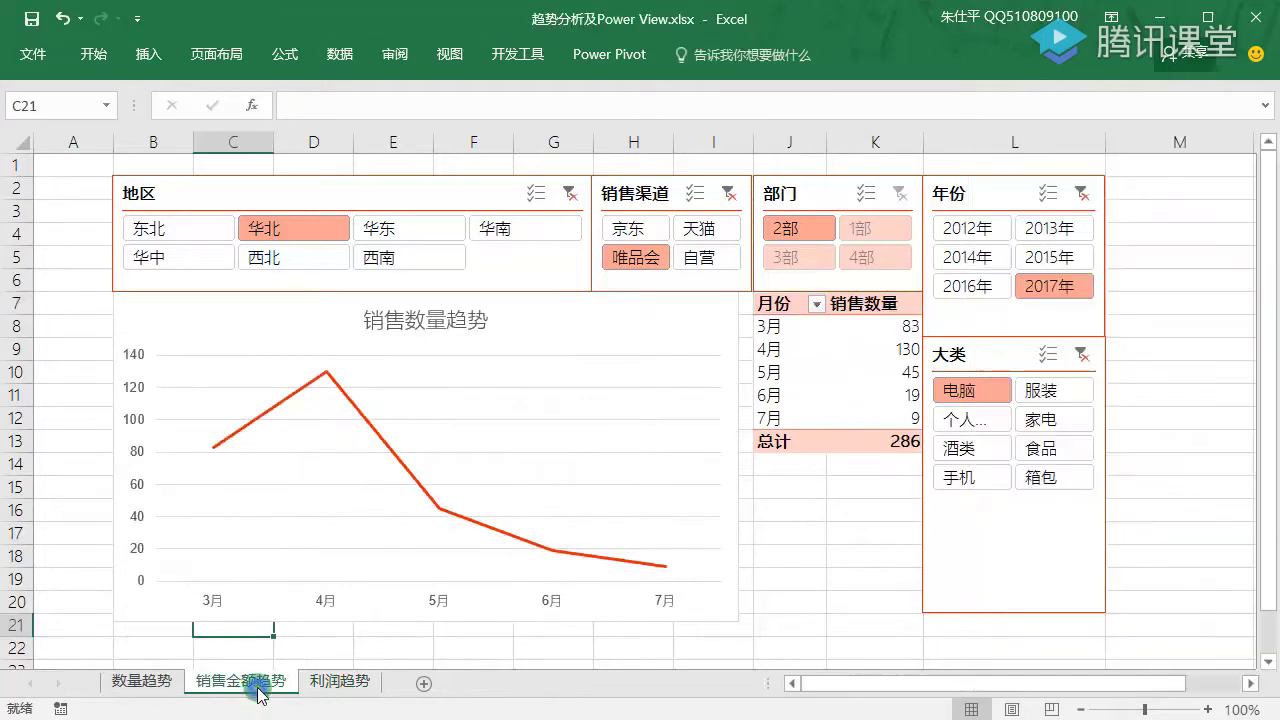
pyautogui.click(628, 452)
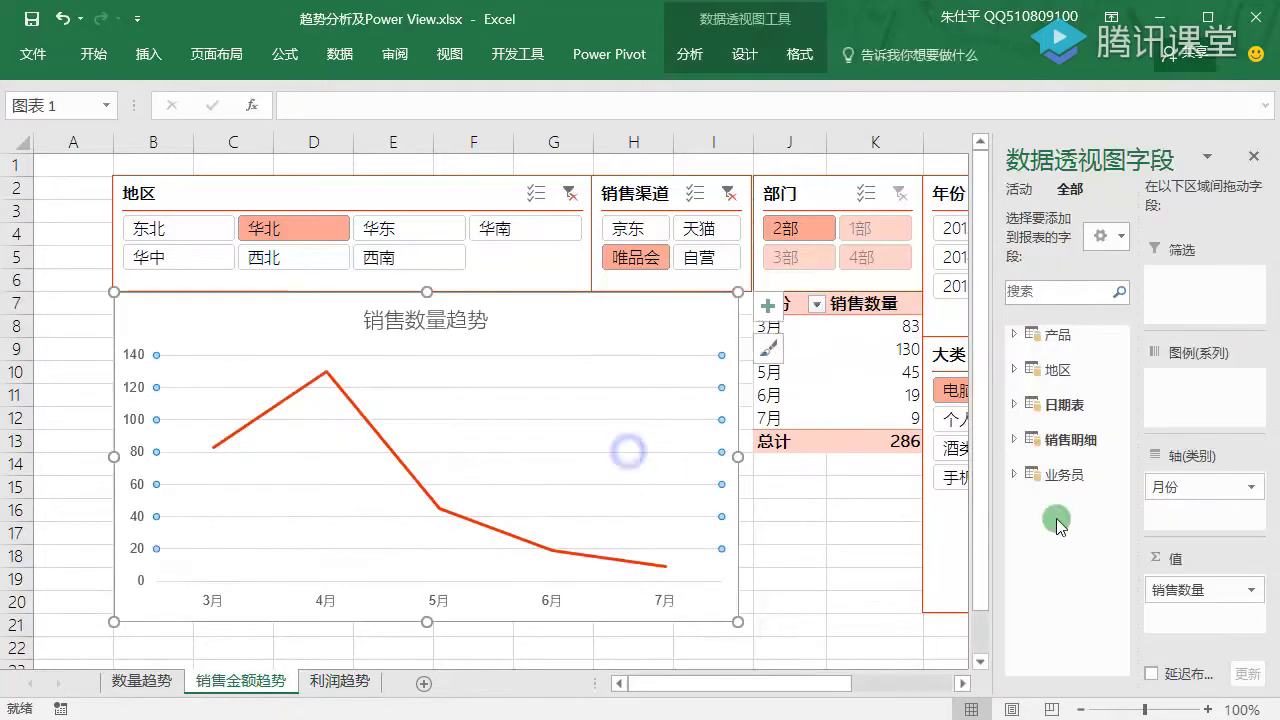
pyautogui.click(1014, 438)
pyautogui.moveTo(1175, 590); pyautogui.dragTo(912, 527)
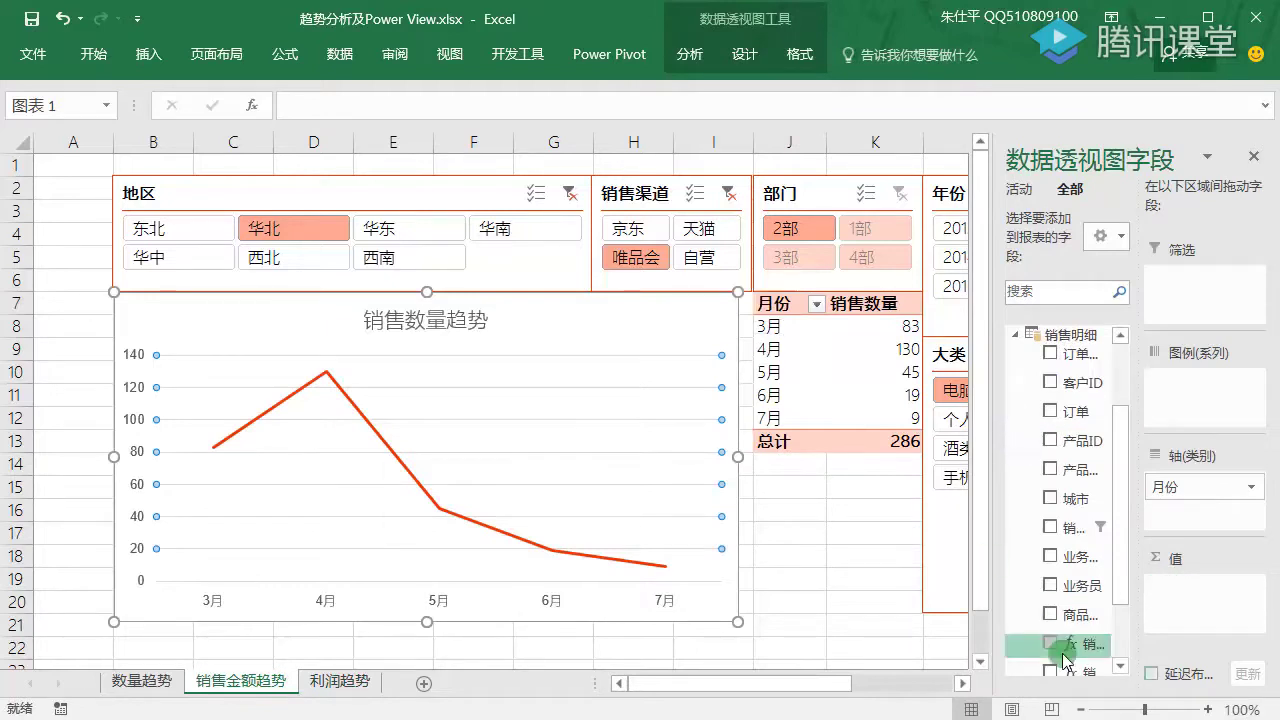
pyautogui.moveTo(1085, 643)
pyautogui.mouseDown()
pyautogui.moveTo(1100, 665)
pyautogui.moveTo(1212, 625)
pyautogui.mouseUp()
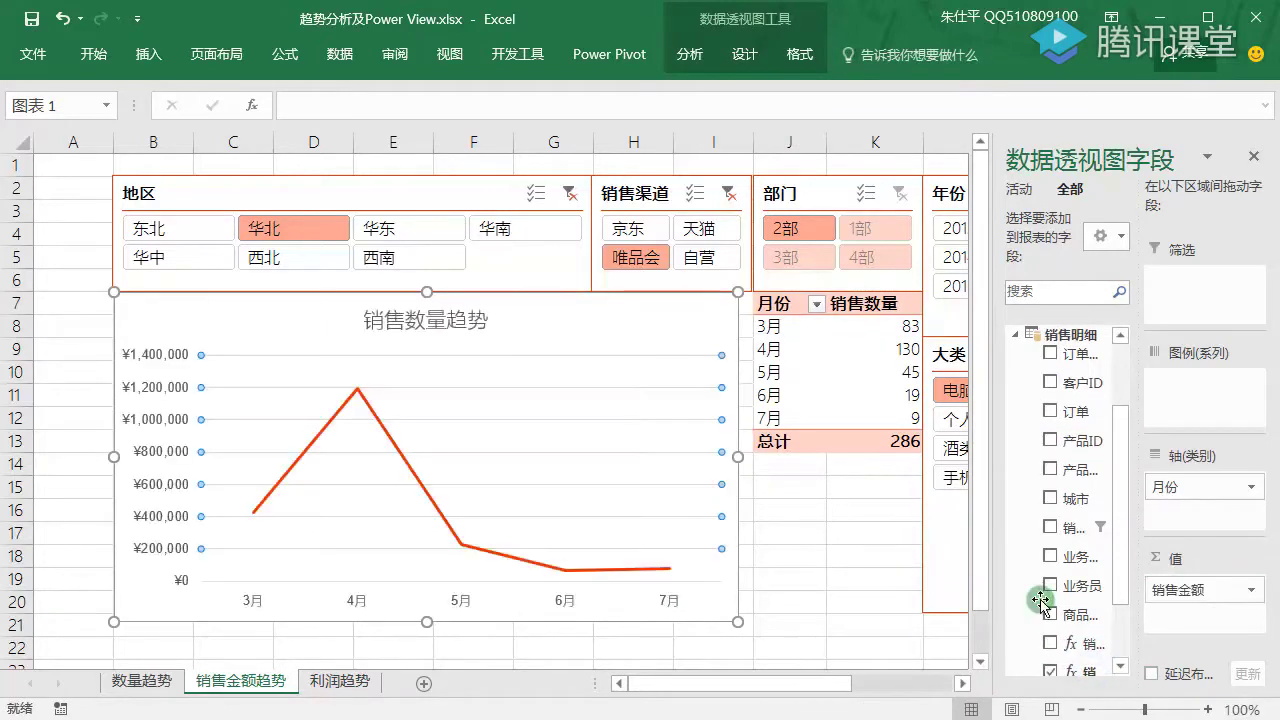
# Replace 销售数量 with 销售金额 in the PivotTable values on the 销售金额趋势 sheet and close the field list
pyautogui.click(843, 402)
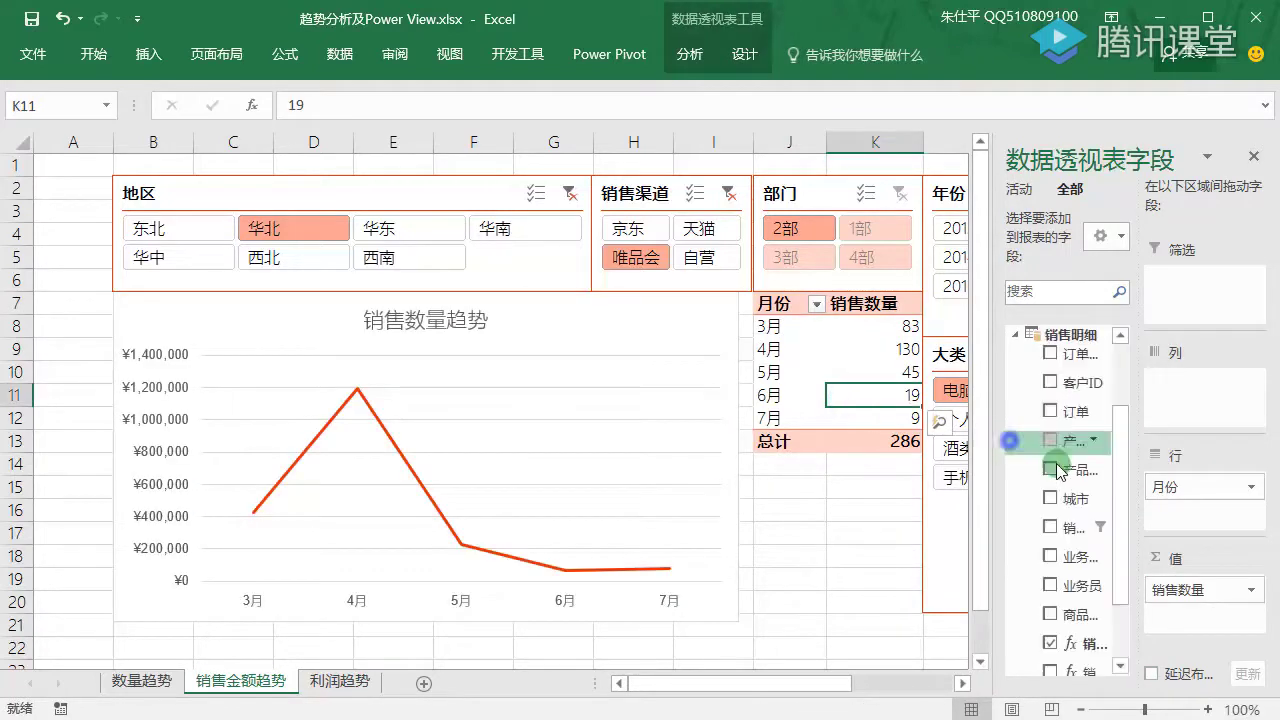
pyautogui.moveTo(1190, 597); pyautogui.dragTo(1072, 560)
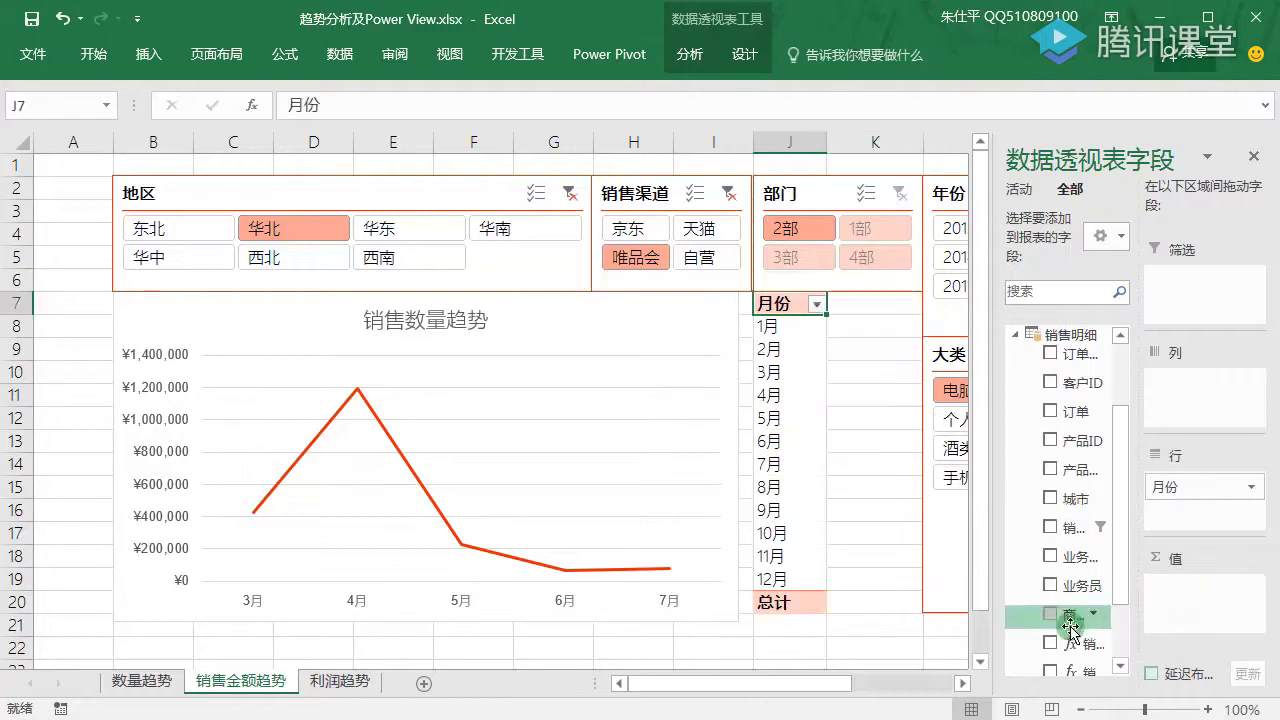
pyautogui.moveTo(1077, 612); pyautogui.dragTo(1087, 650)
pyautogui.moveTo(1158, 645); pyautogui.dragTo(1163, 608)
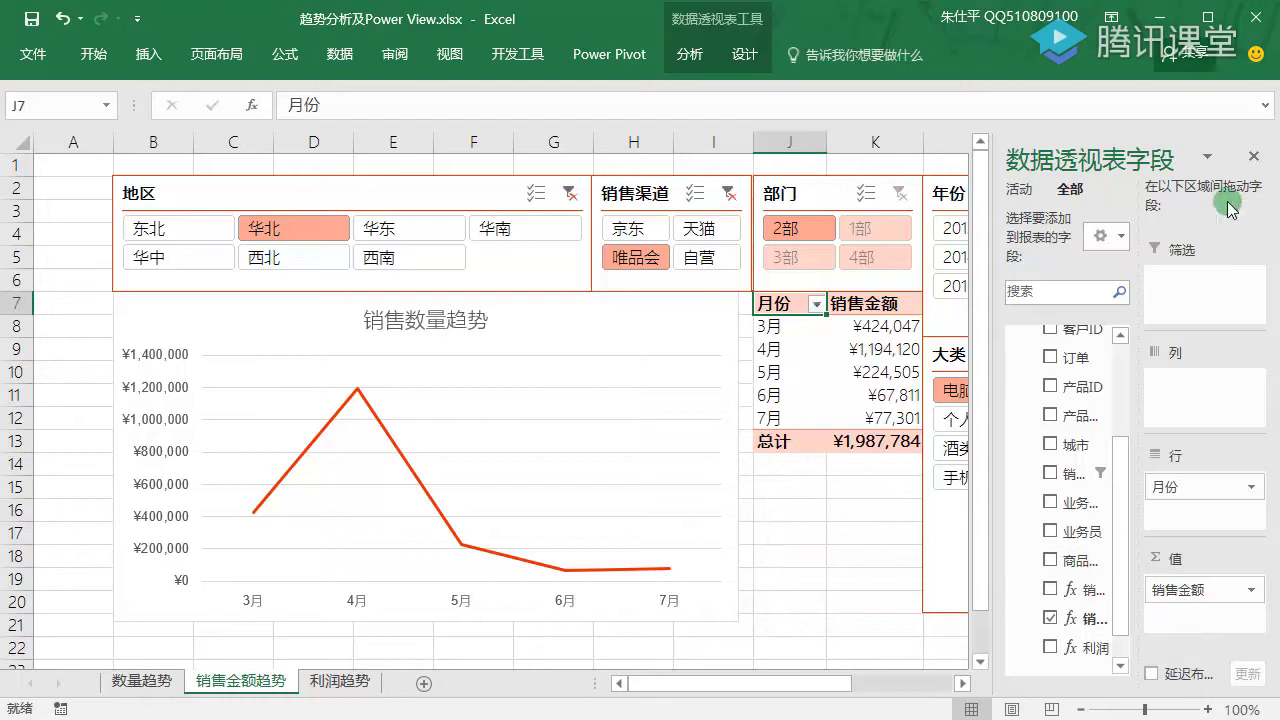
pyautogui.click(1253, 156)
# Change the chart title on the 销售金额趋势 sheet to 销售金额趋势
pyautogui.click(556, 474)
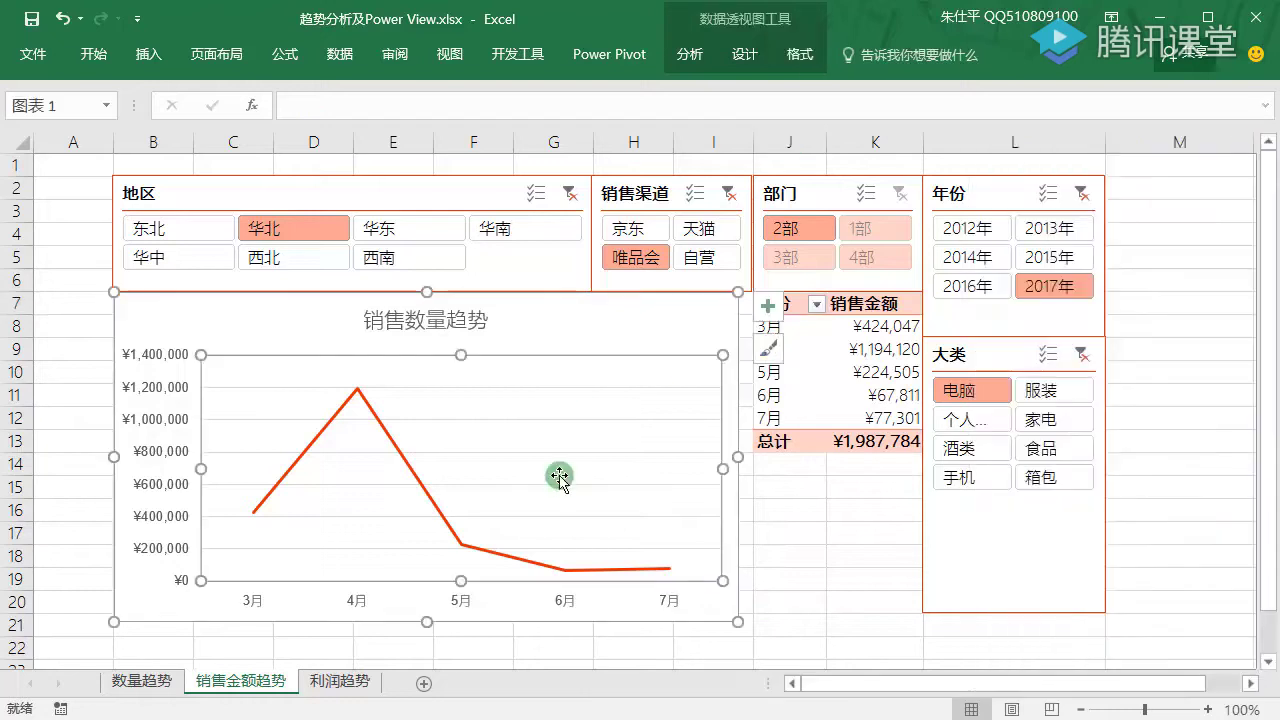
pyautogui.click(398, 320)
pyautogui.moveTo(401, 322); pyautogui.dragTo(445, 322)
pyautogui.write('金额')
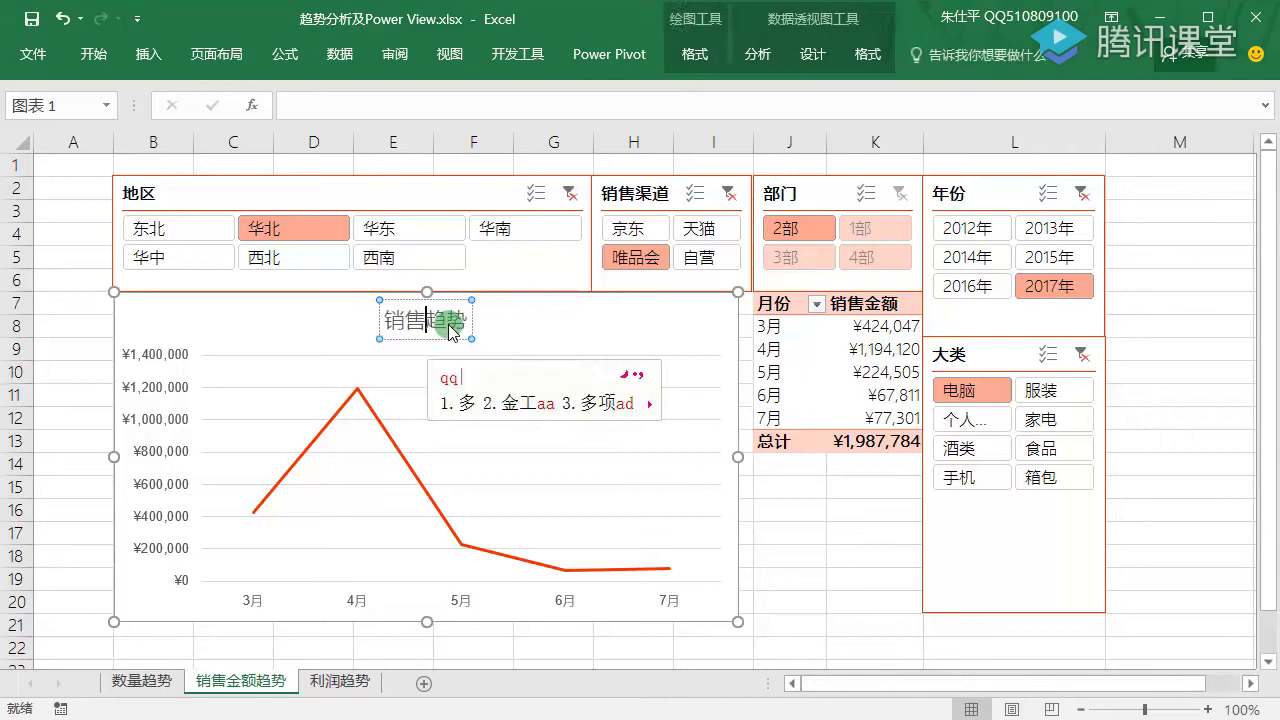
pyautogui.click(225, 608)
# Change the chart title on the 利润趋势 sheet to 销售利润趋势
pyautogui.click(333, 682)
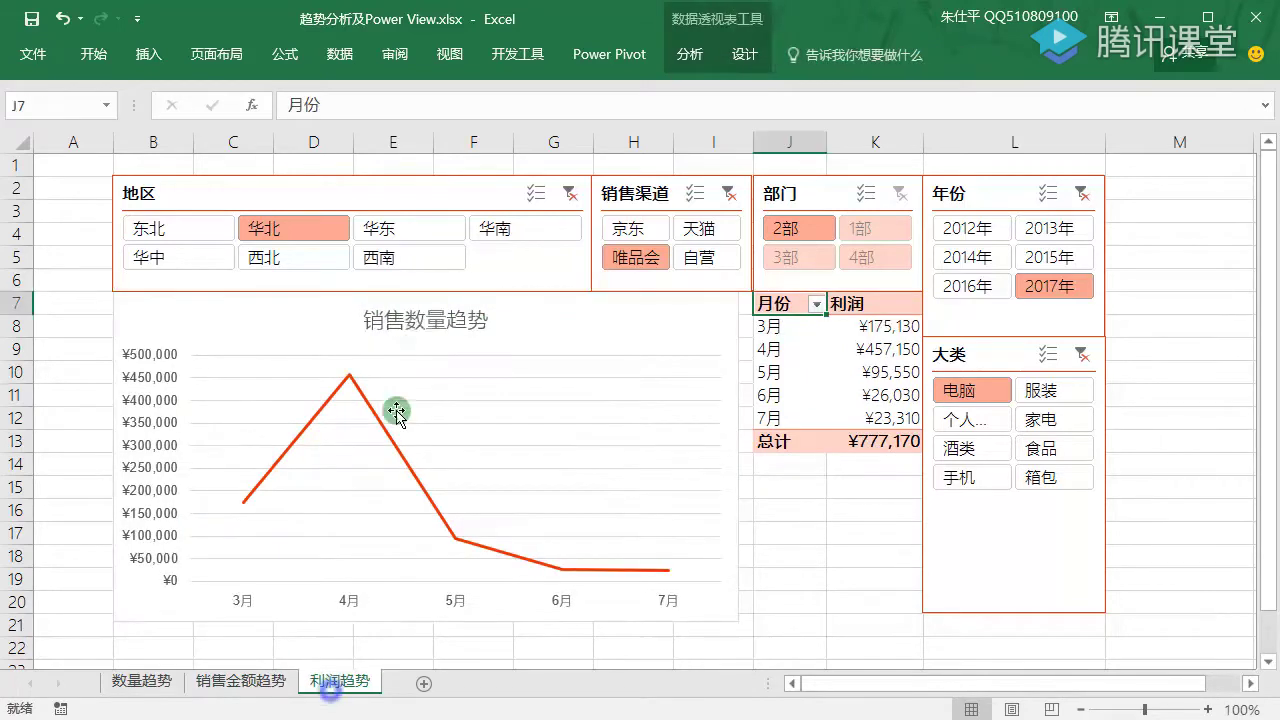
pyautogui.click(438, 321)
pyautogui.doubleClick(438, 321)
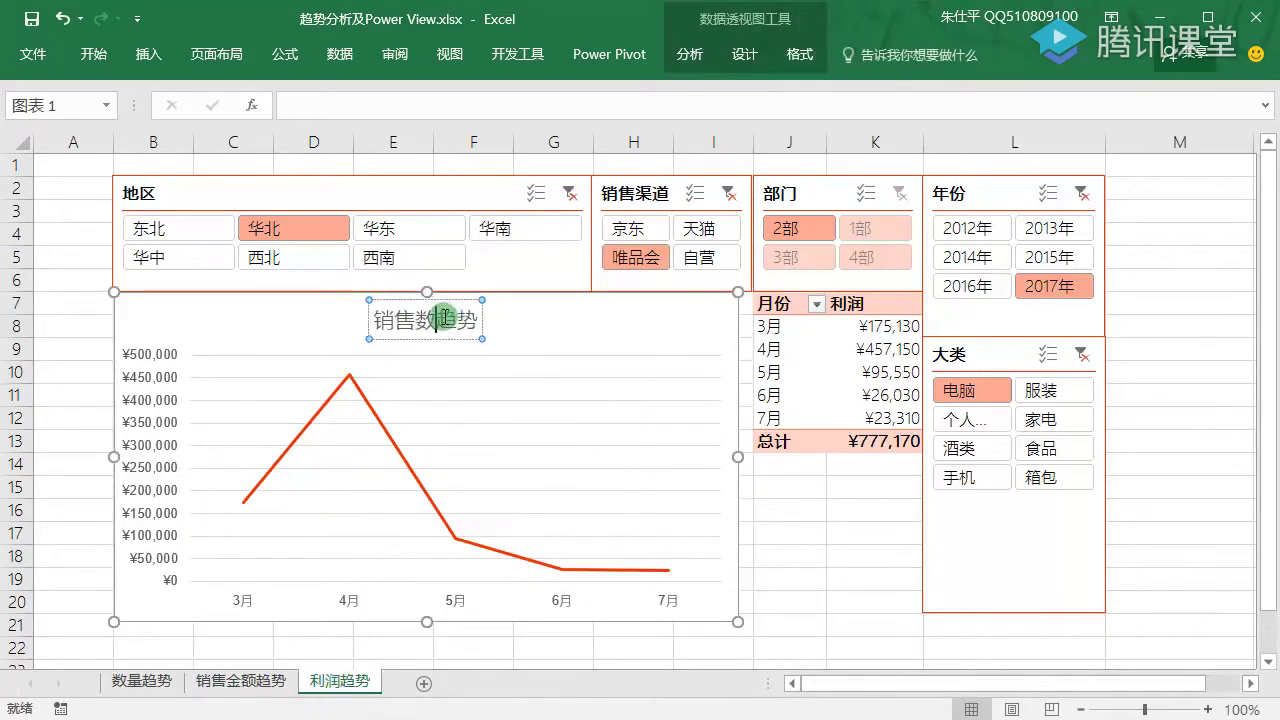
pyautogui.write('t利润')
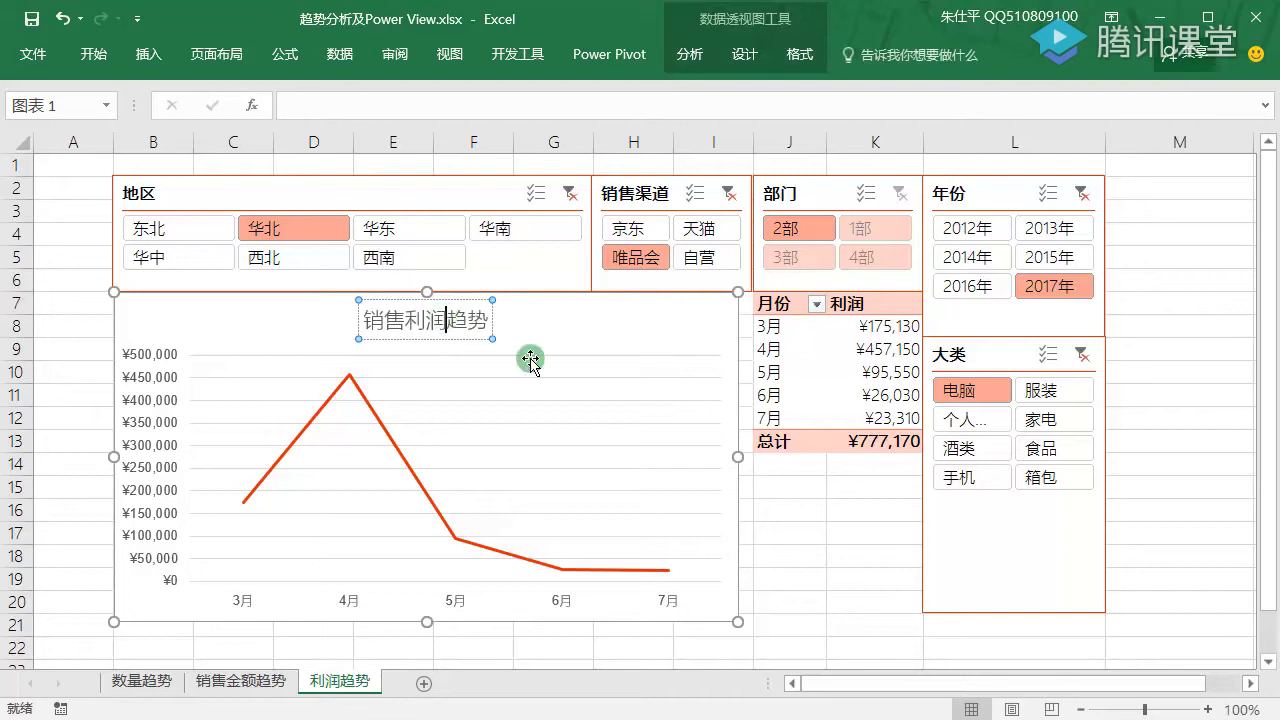
pyautogui.click(1145, 414)
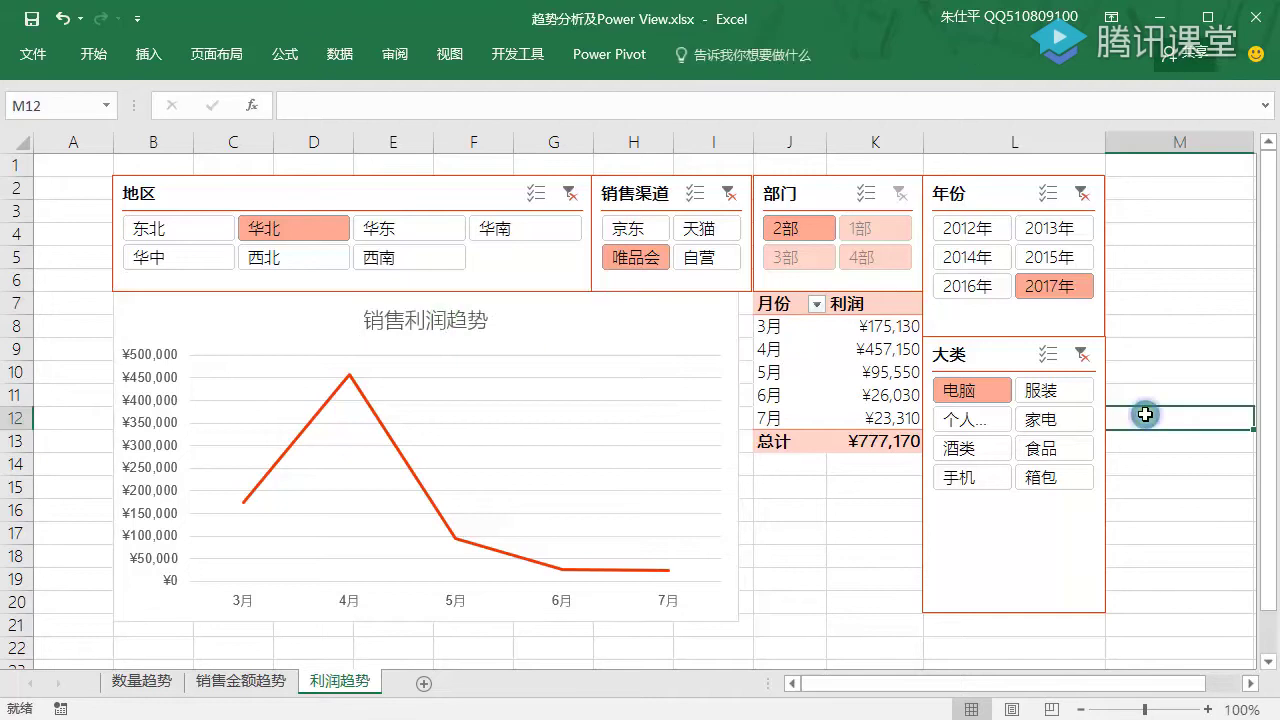
# Hide the gridlines on the 利润趋势 sheet
pyautogui.click(875, 544)
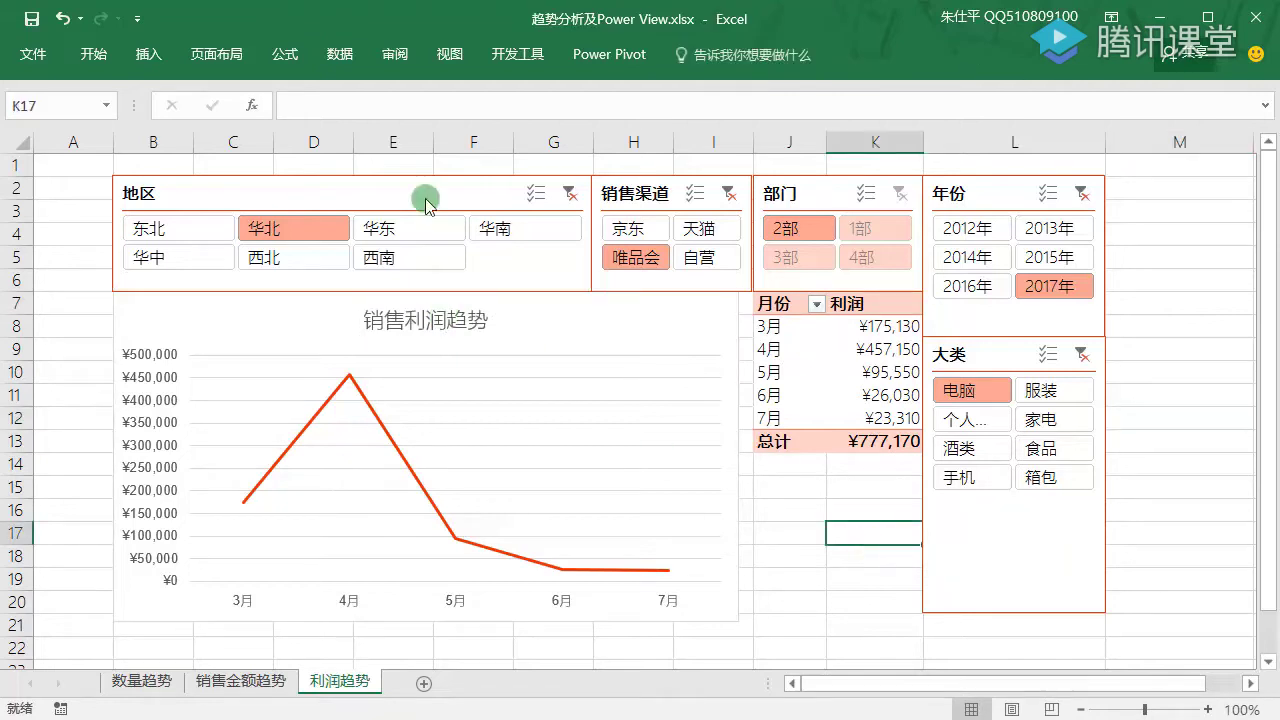
pyautogui.click(314, 320)
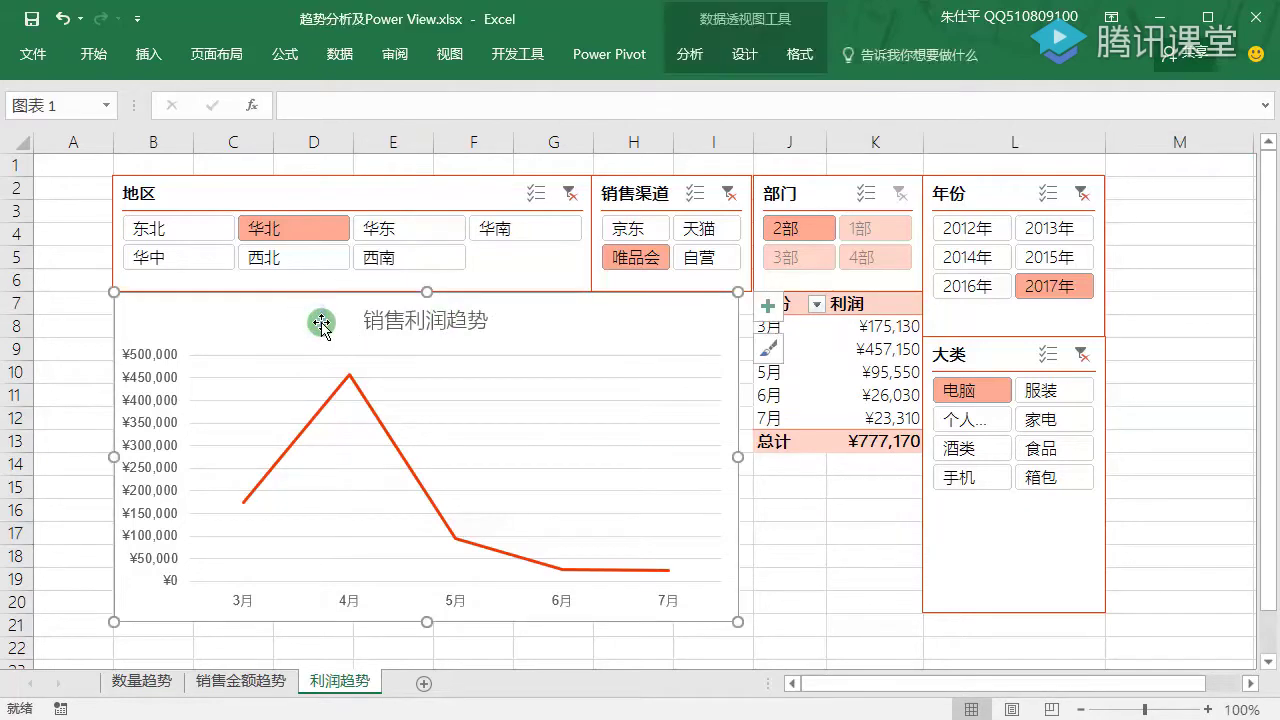
pyautogui.click(450, 192)
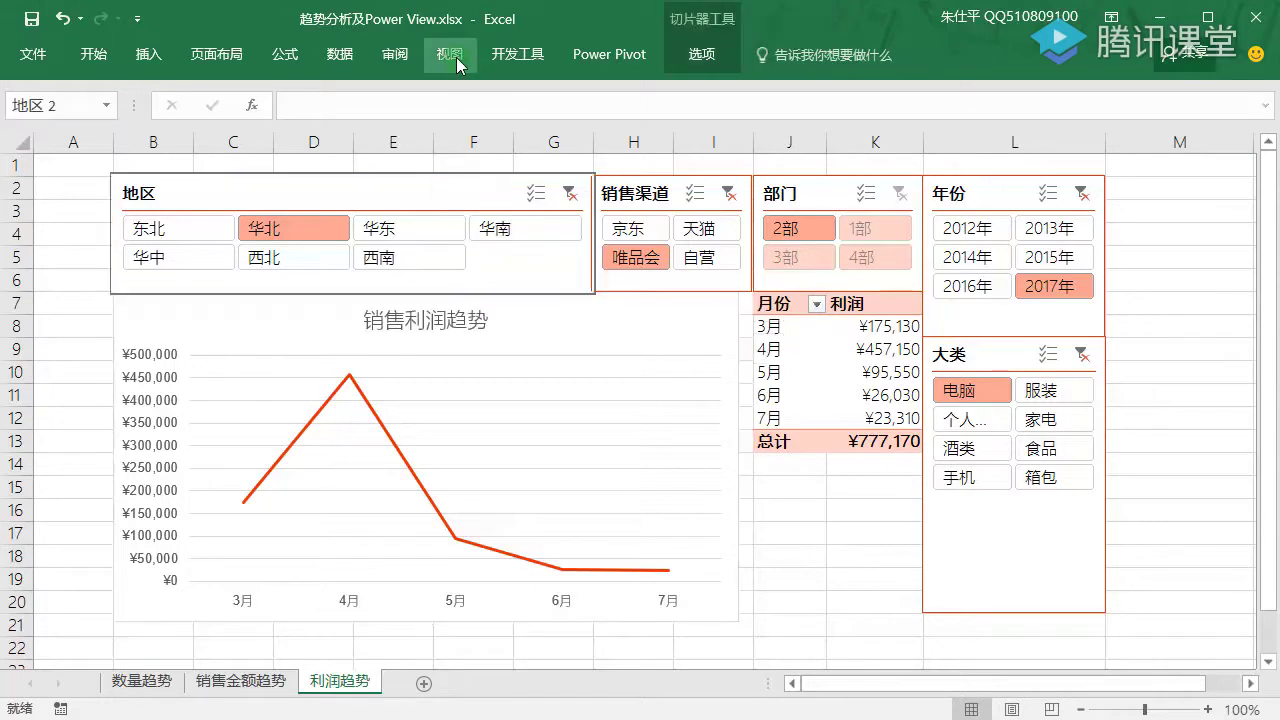
pyautogui.click(402, 58)
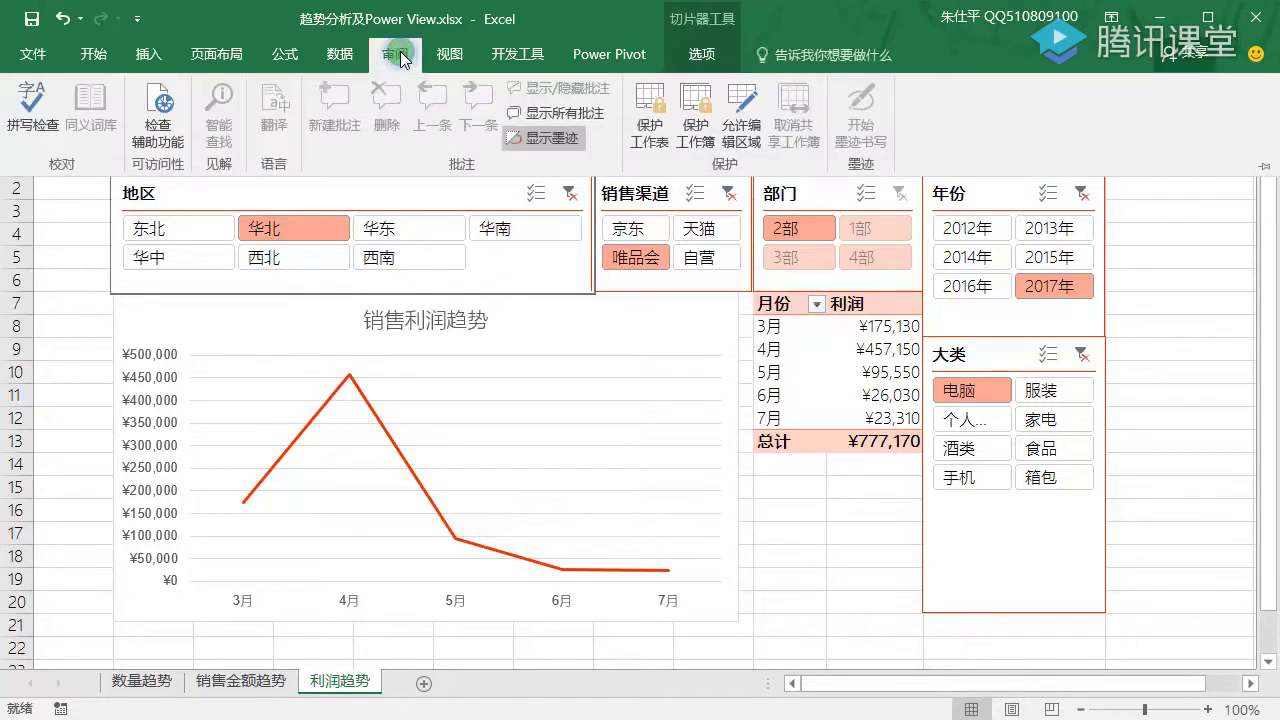
pyautogui.click(446, 60)
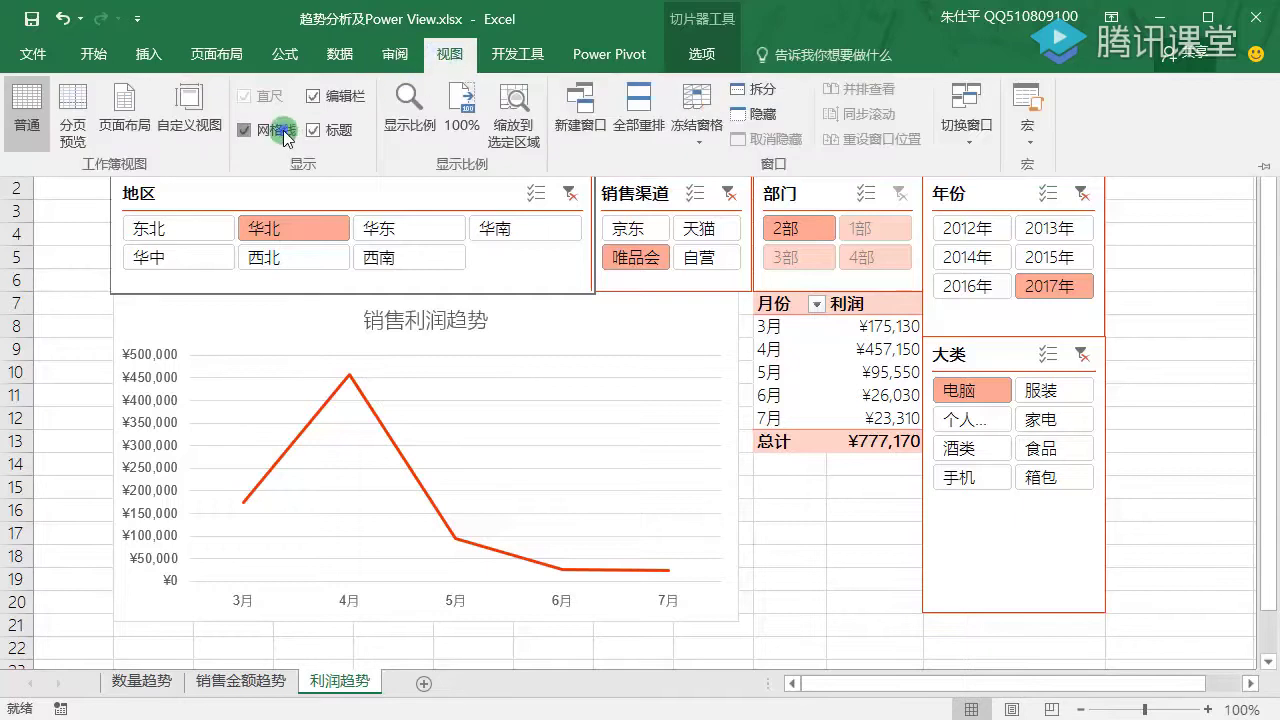
pyautogui.click(71, 206)
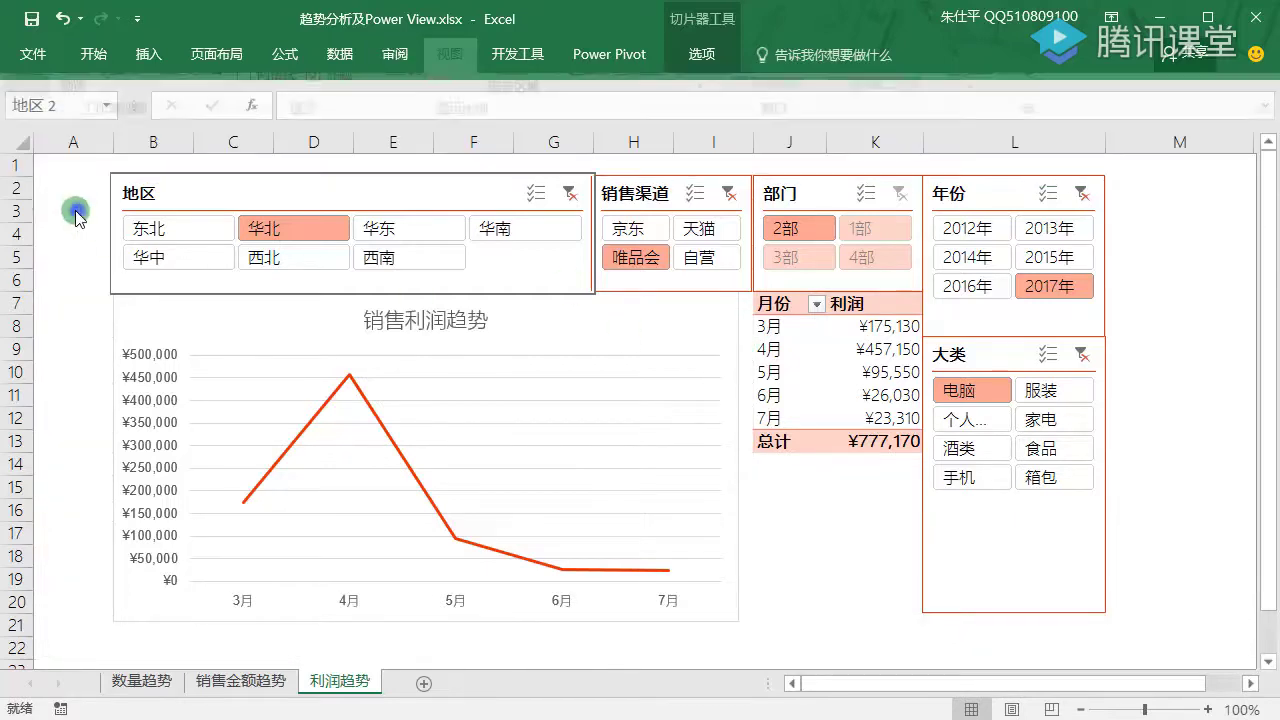
# Select the report background range A1:M21 on the 利润趋势 sheet and open the fill colour choices
pyautogui.moveTo(65, 163); pyautogui.dragTo(1124, 623)
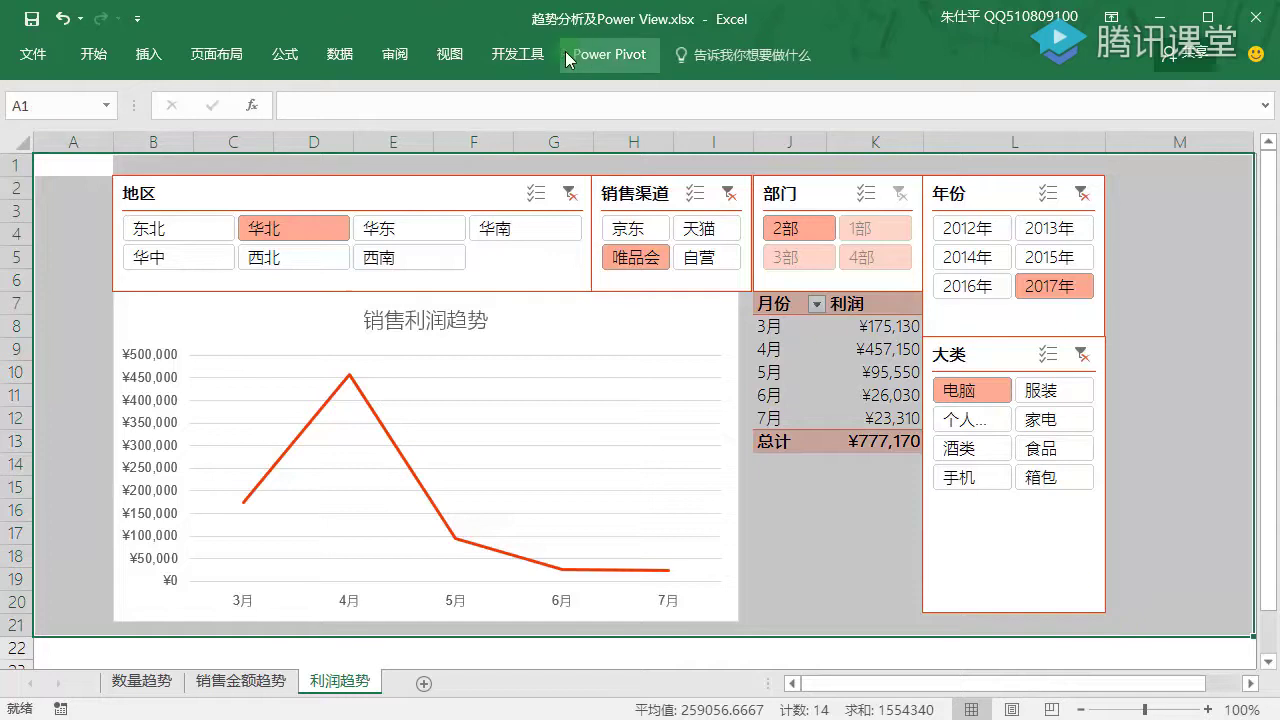
pyautogui.click(525, 54)
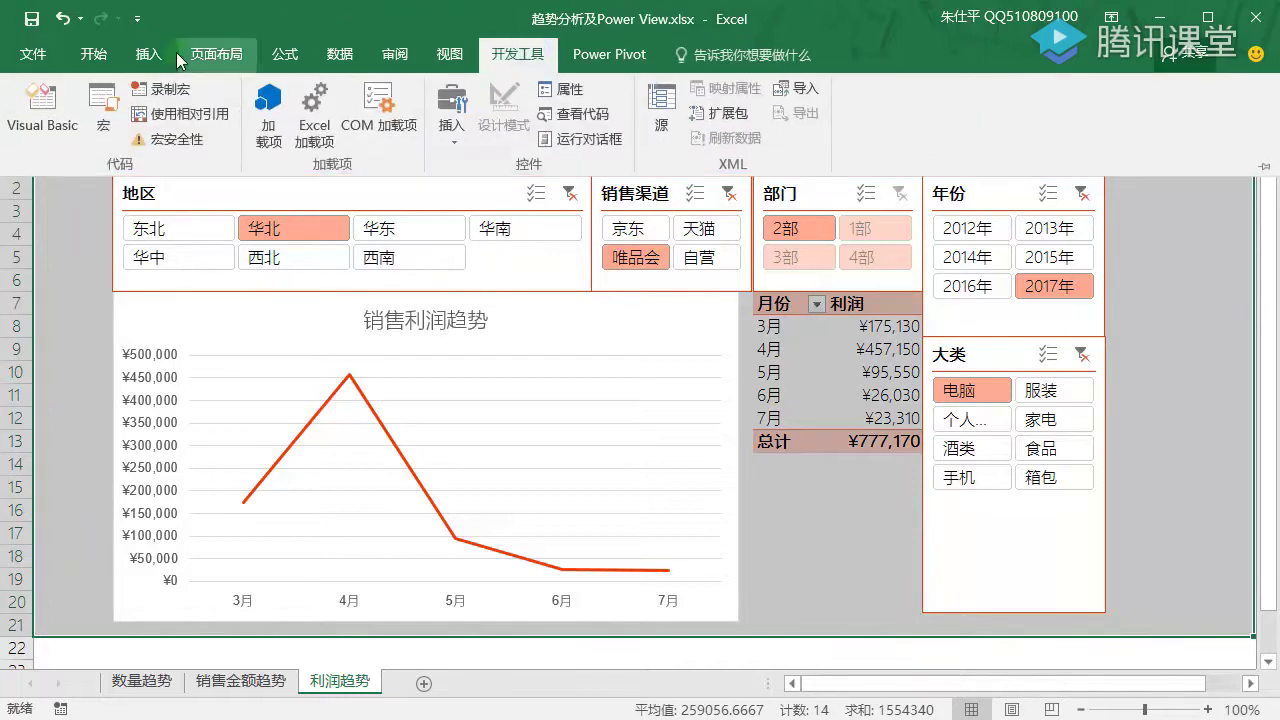
pyautogui.click(108, 57)
pyautogui.click(267, 131)
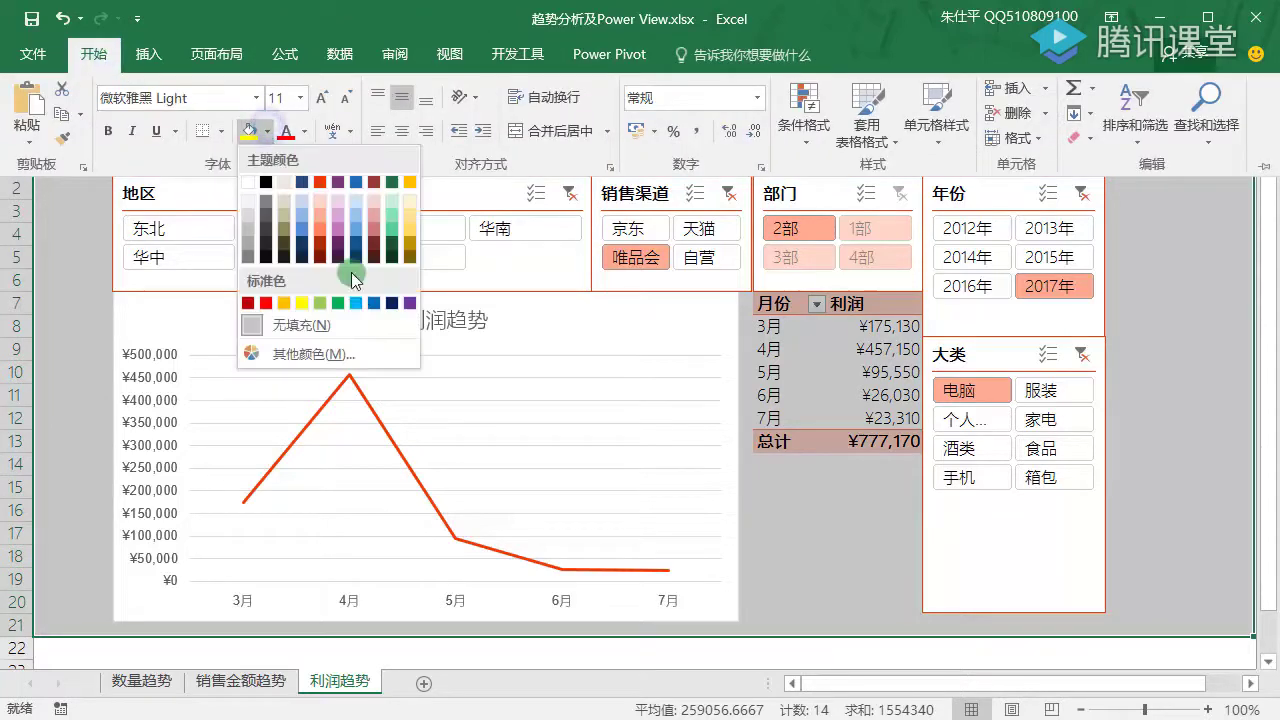
# Fill the selected dashboard range with the standard blue and set its font color to white
pyautogui.click(374, 304)
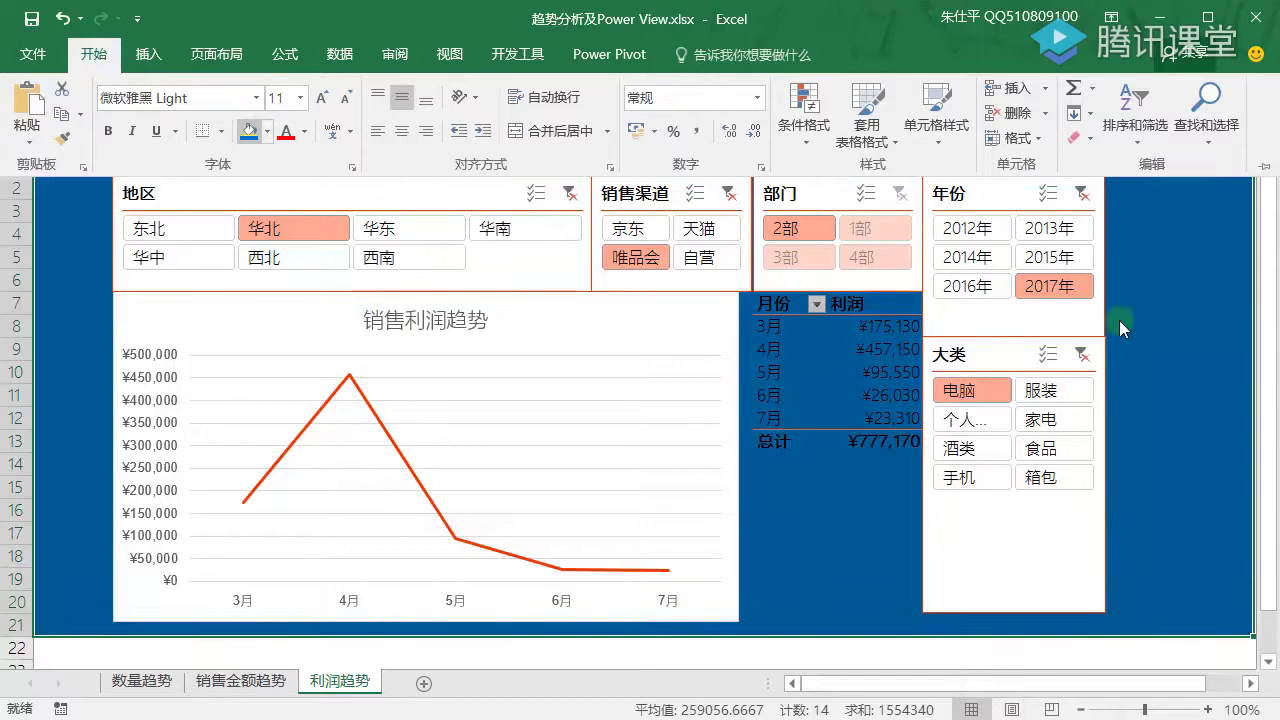
pyautogui.click(1168, 337)
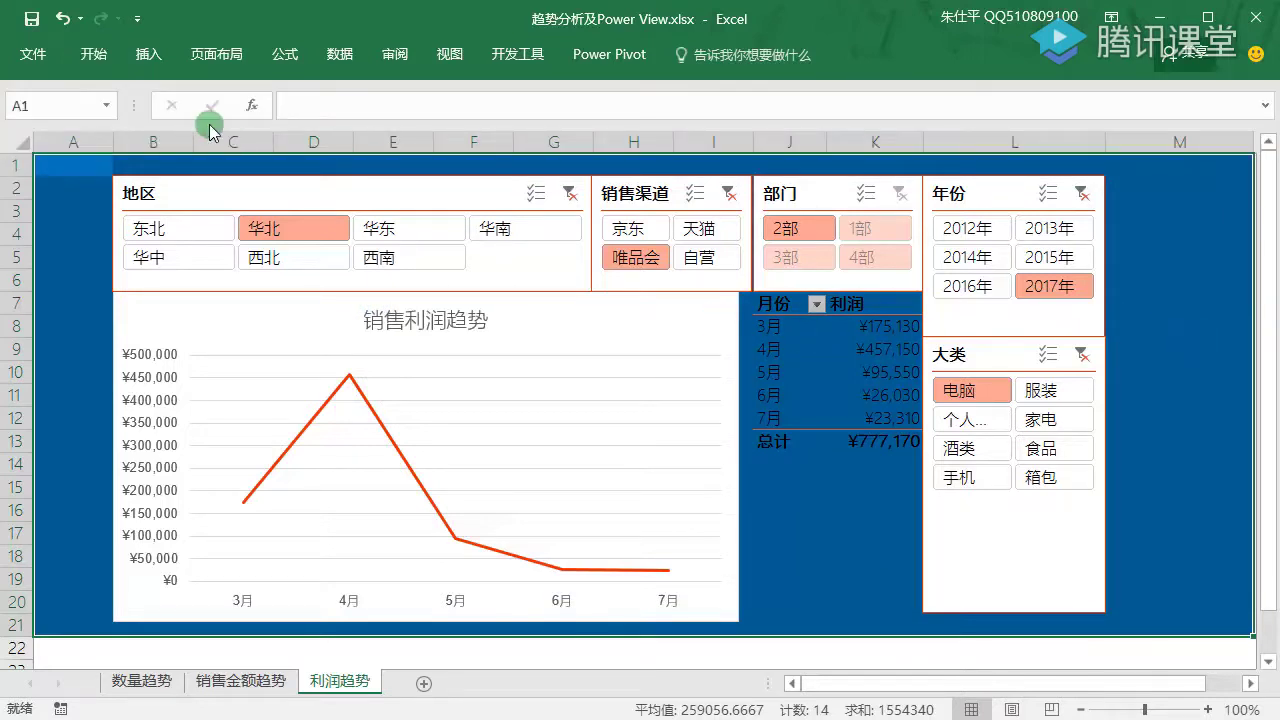
pyautogui.click(109, 56)
pyautogui.click(304, 131)
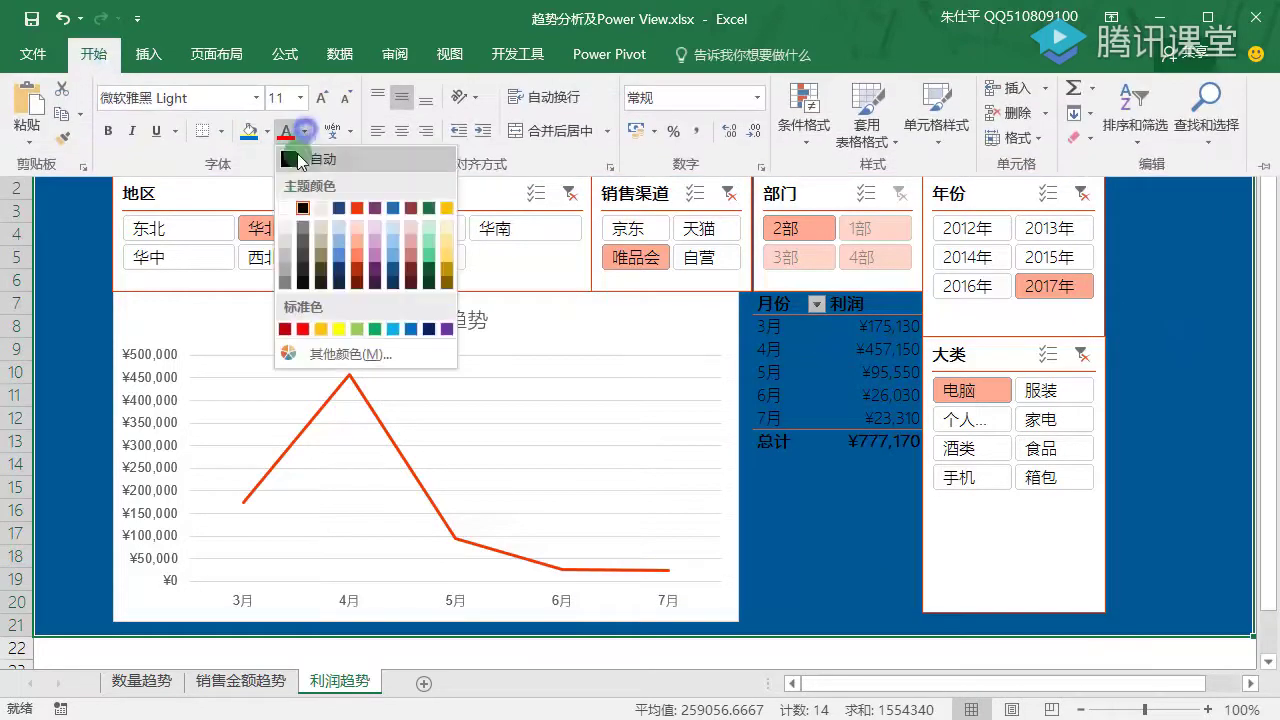
pyautogui.click(291, 210)
pyautogui.click(1165, 305)
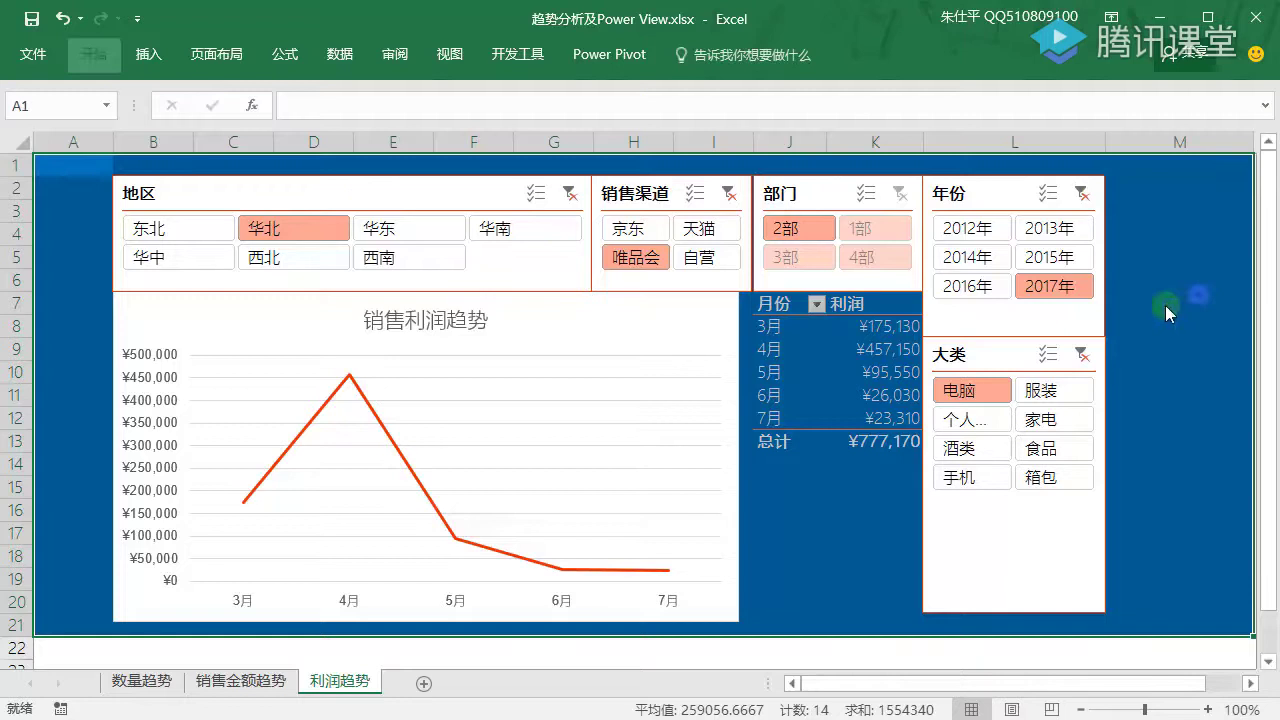
pyautogui.click(80, 236)
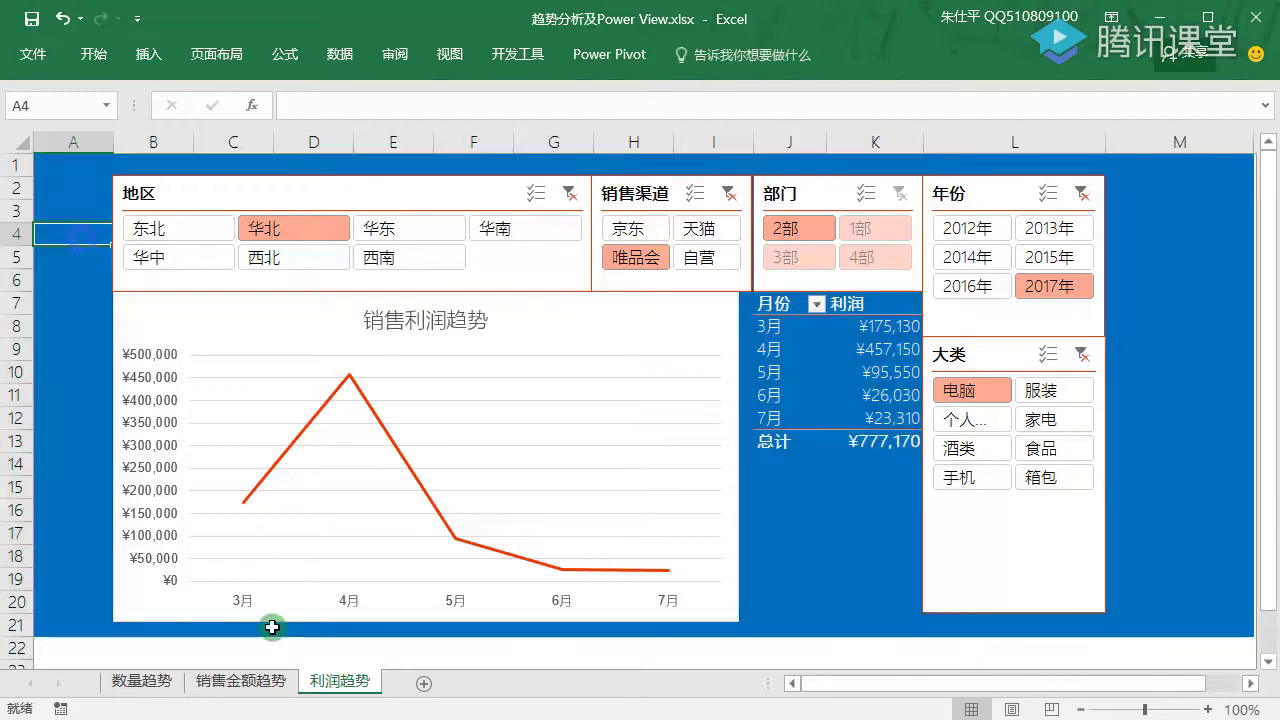
pyautogui.click(272, 690)
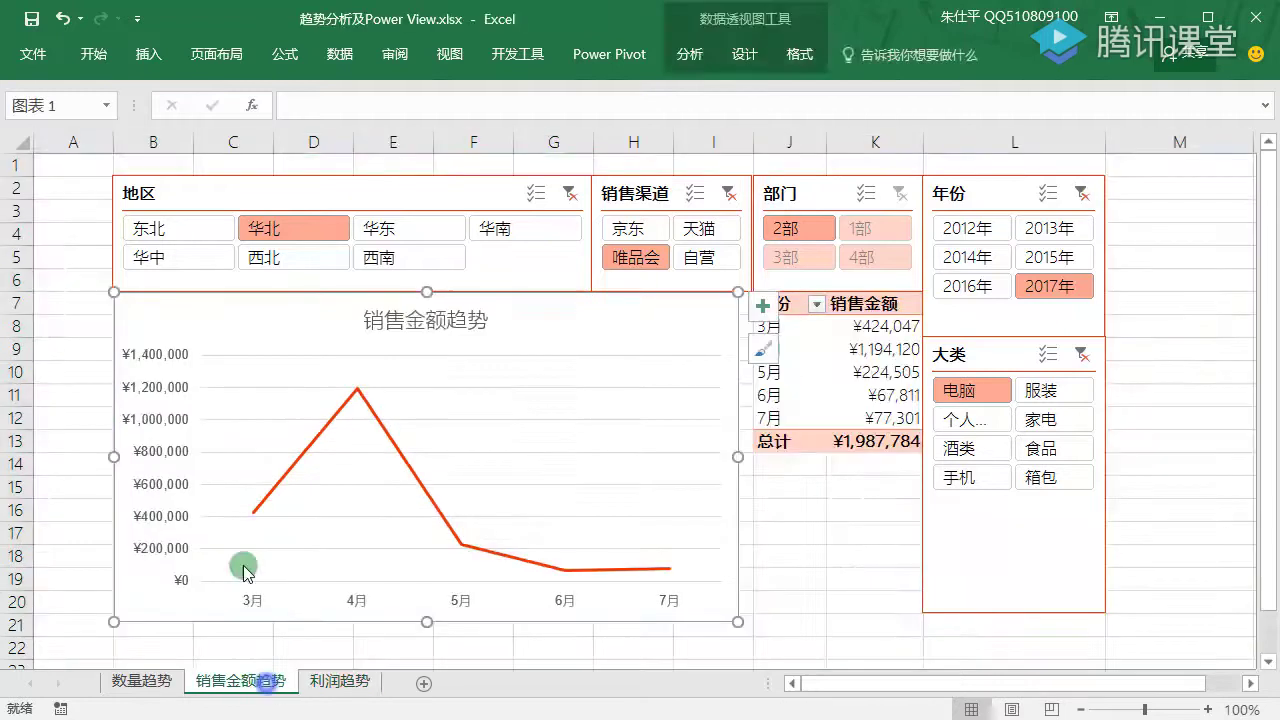
pyautogui.click(333, 690)
pyautogui.click(818, 606)
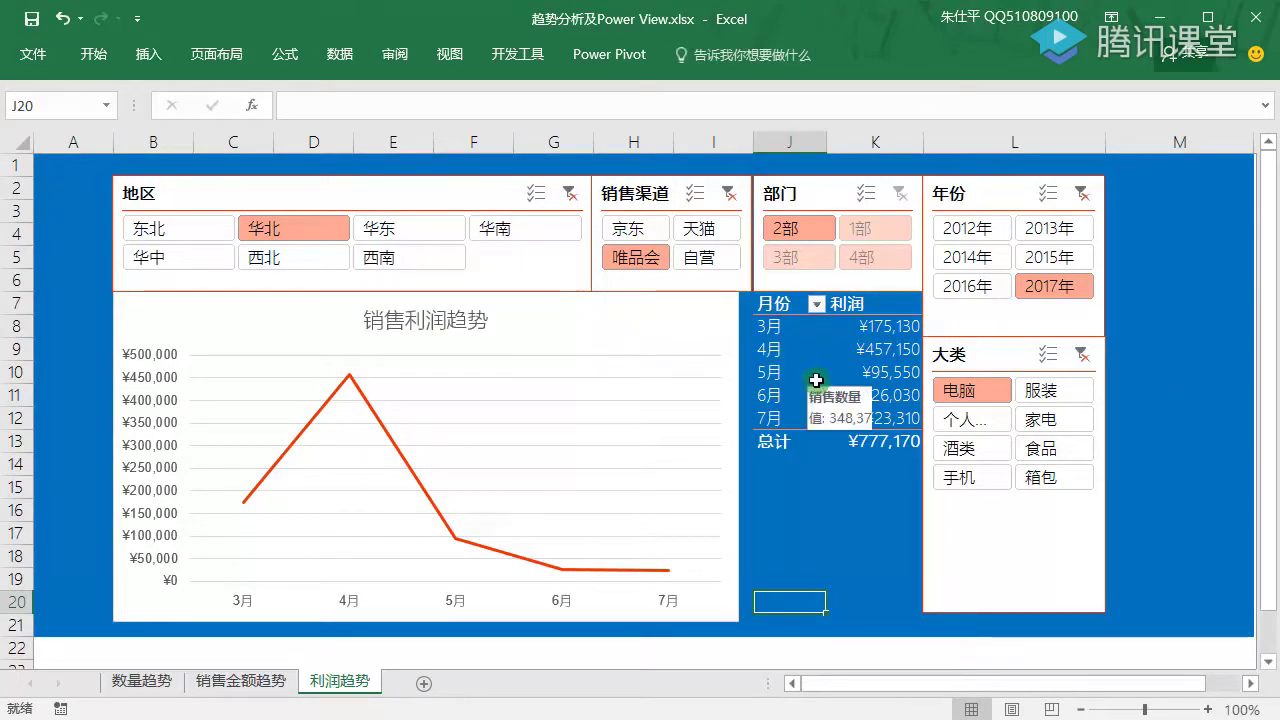
pyautogui.click(1161, 193)
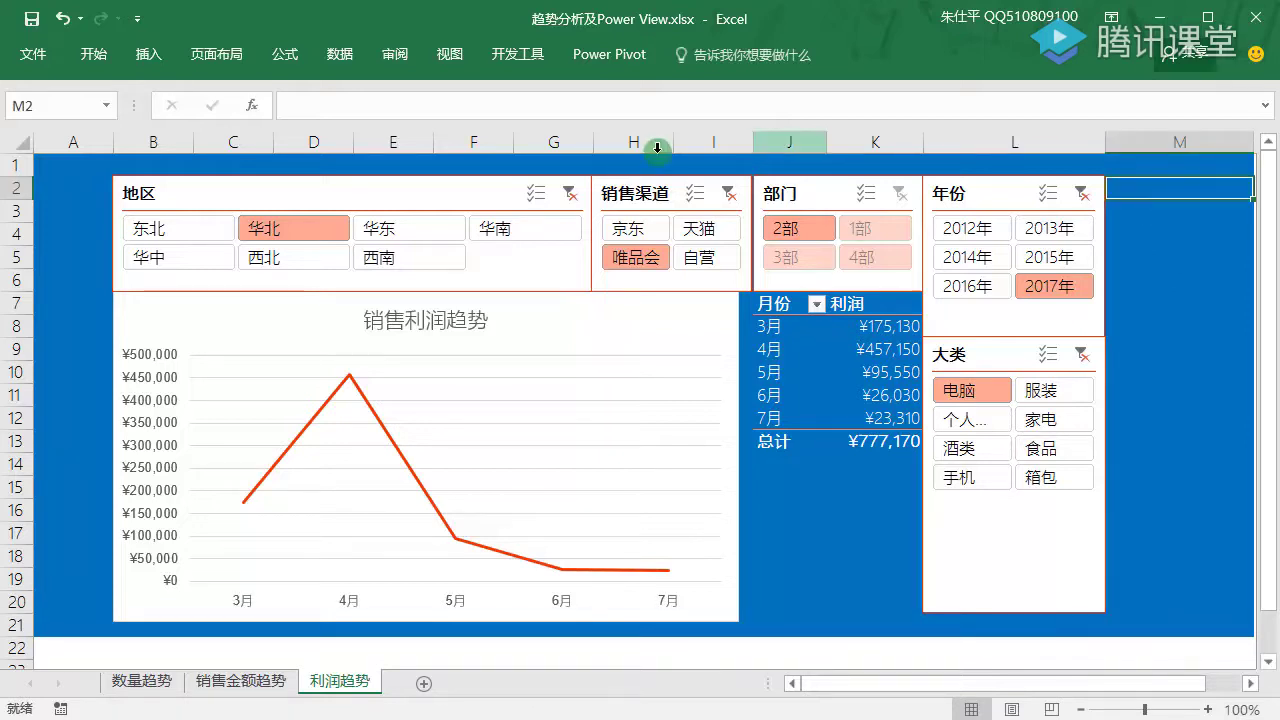
pyautogui.click(598, 56)
pyautogui.click(517, 54)
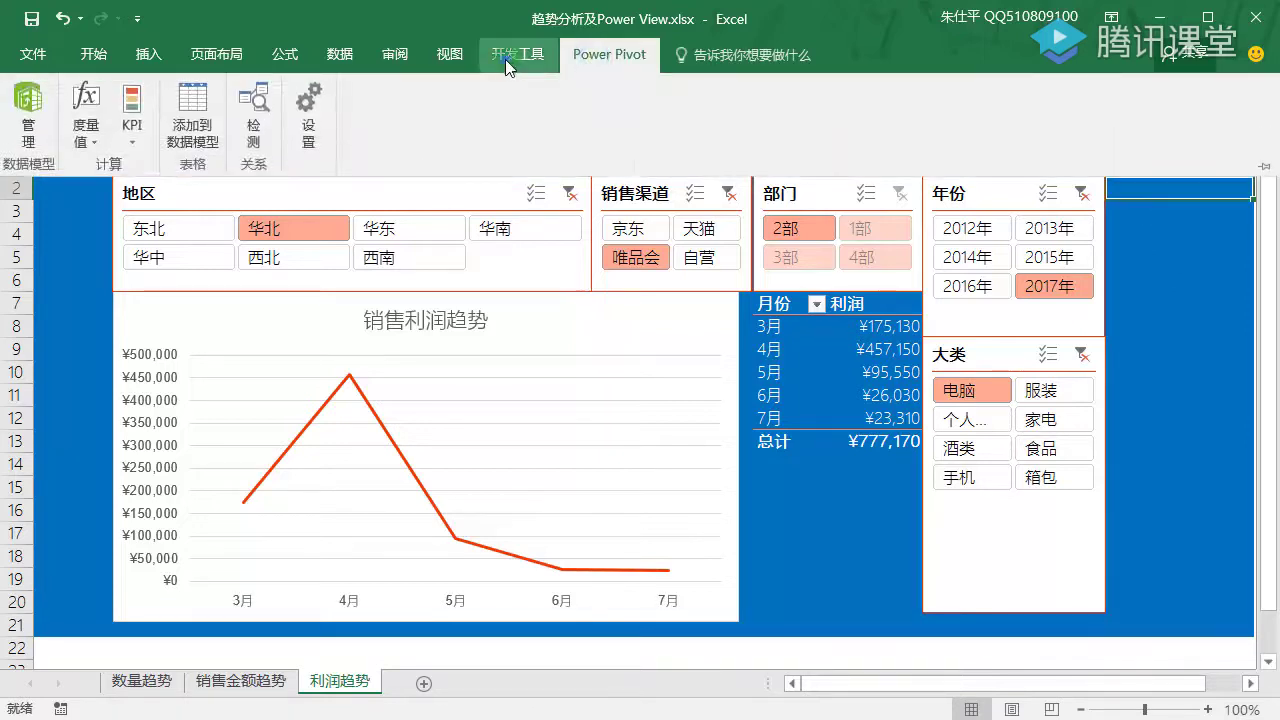
pyautogui.click(449, 54)
pyautogui.click(395, 54)
pyautogui.click(341, 56)
pyautogui.click(285, 54)
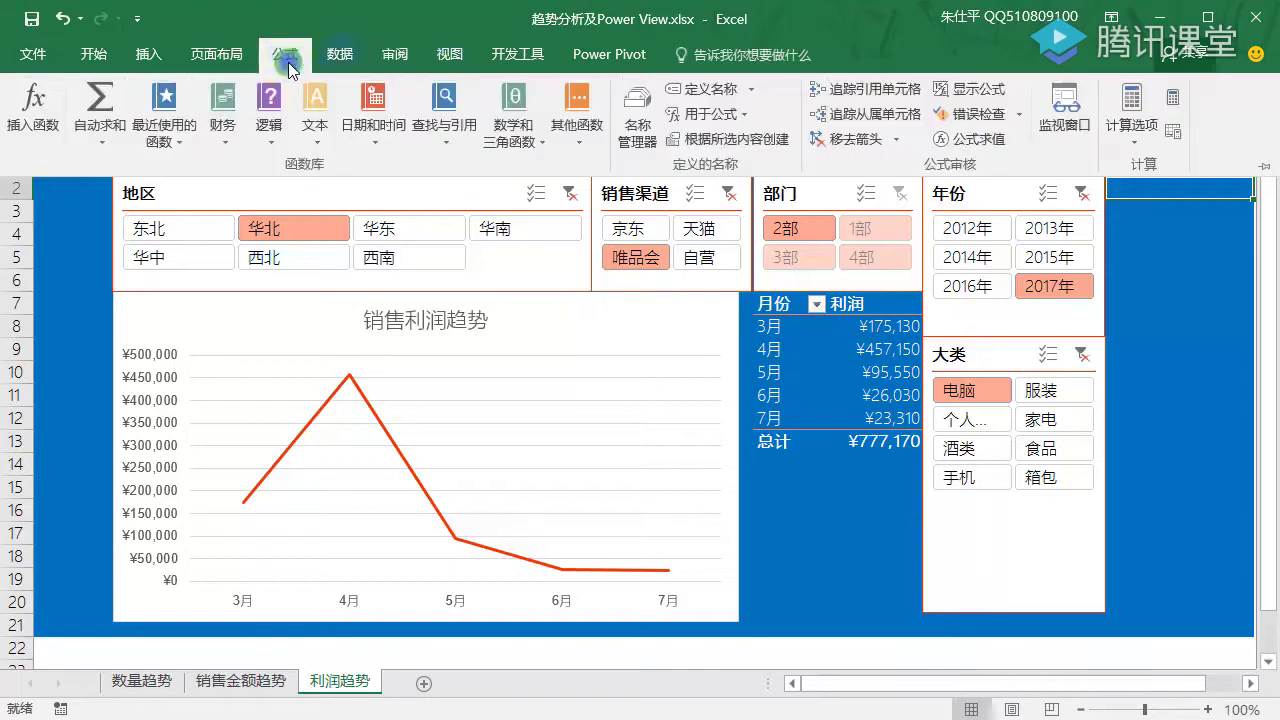
pyautogui.click(216, 54)
pyautogui.click(606, 62)
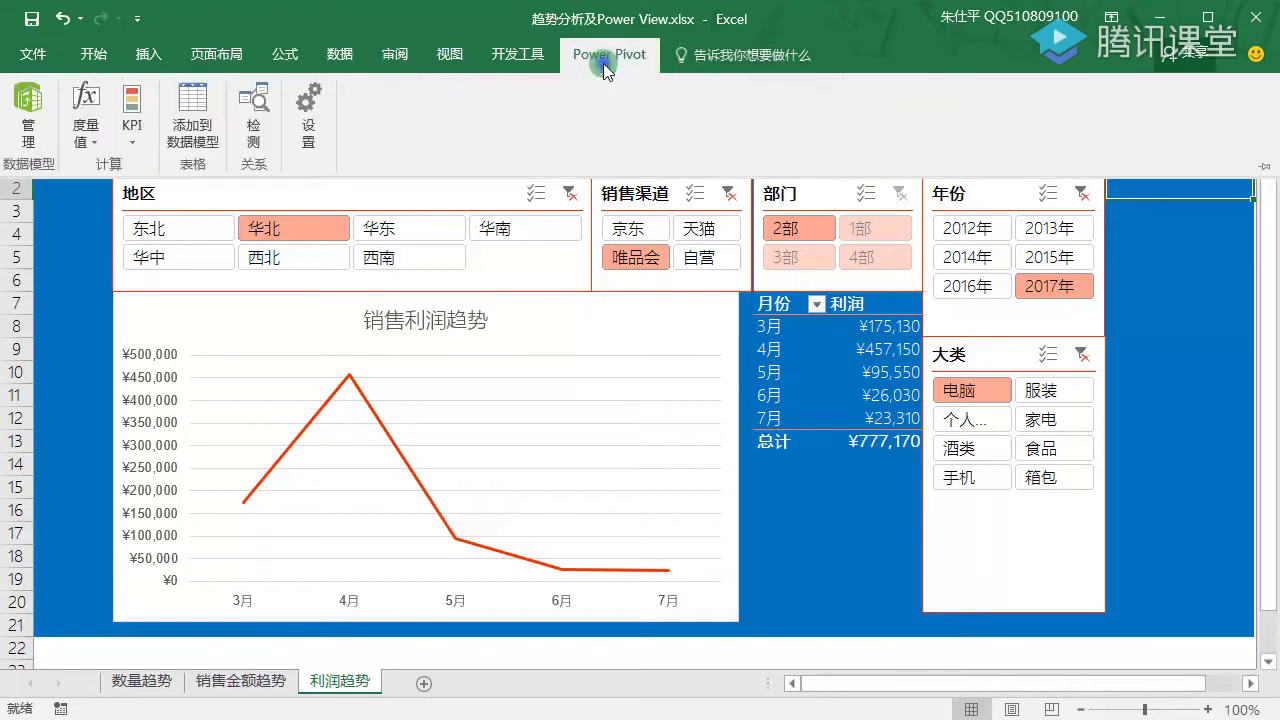
pyautogui.click(498, 57)
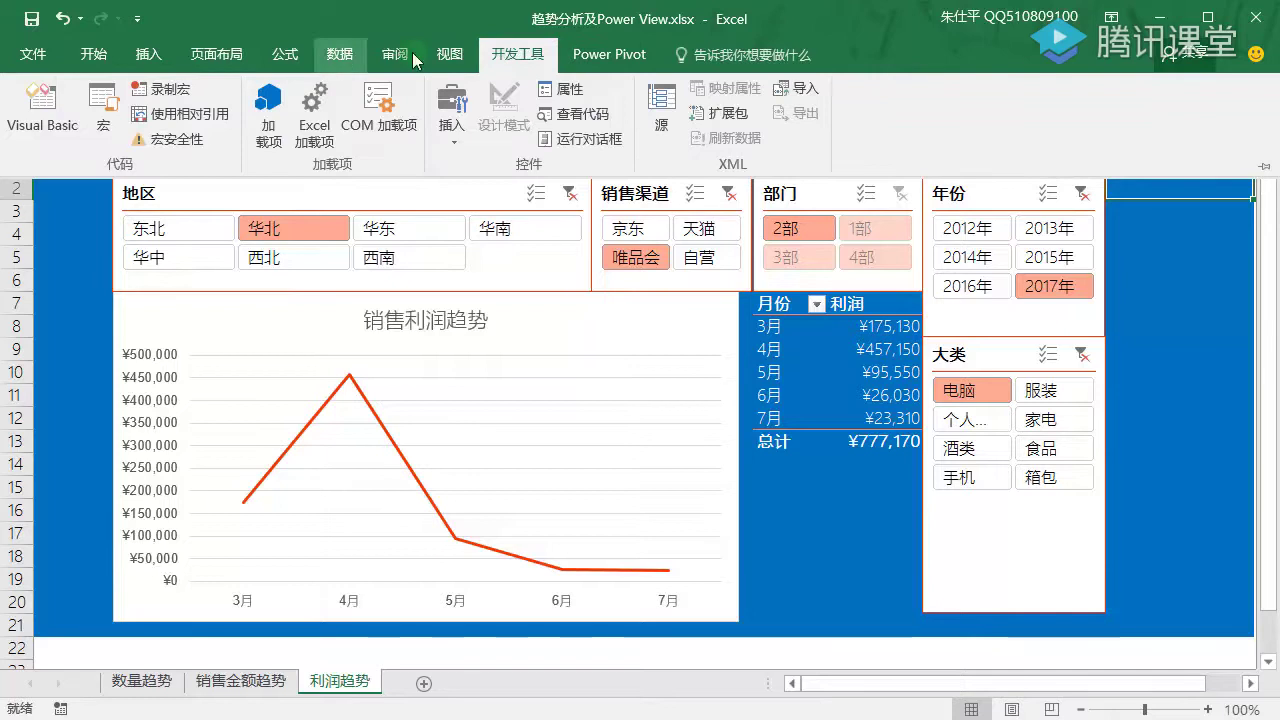
# Open the ribbon customization options, list all commands (所有命令), and select the Power View command
pyautogui.rightClick(463, 63)
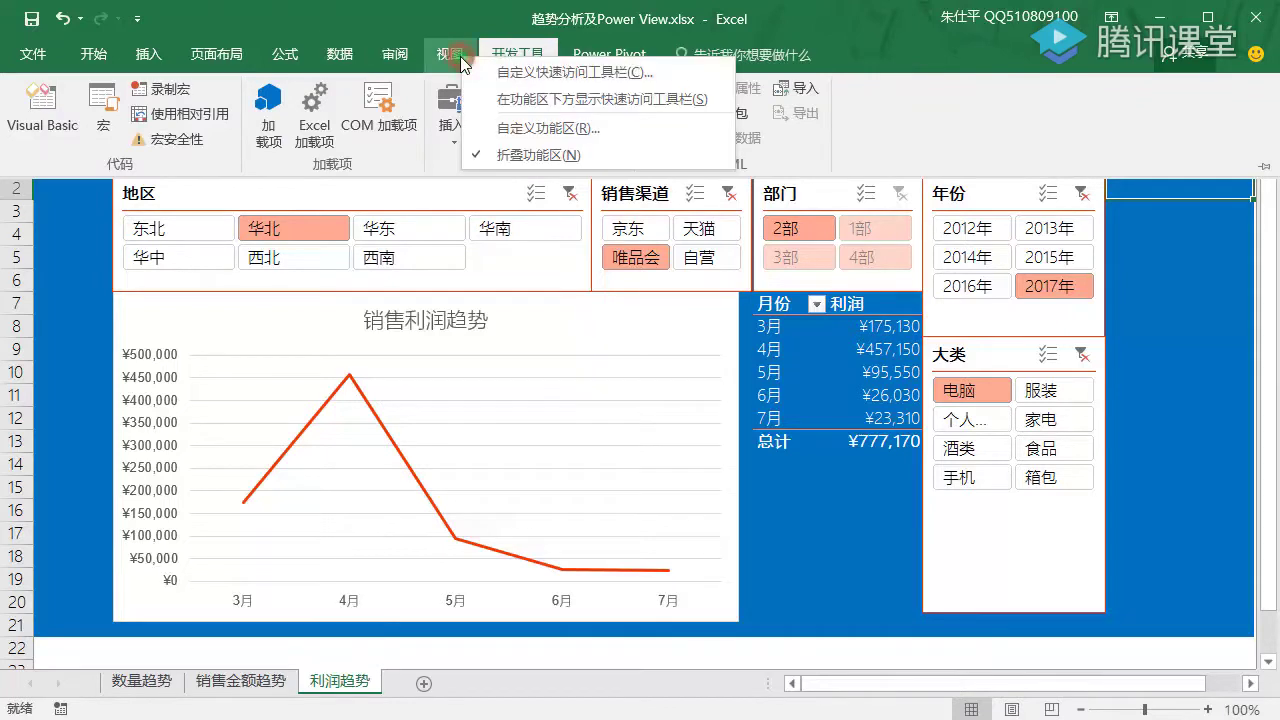
pyautogui.click(561, 125)
pyautogui.click(618, 122)
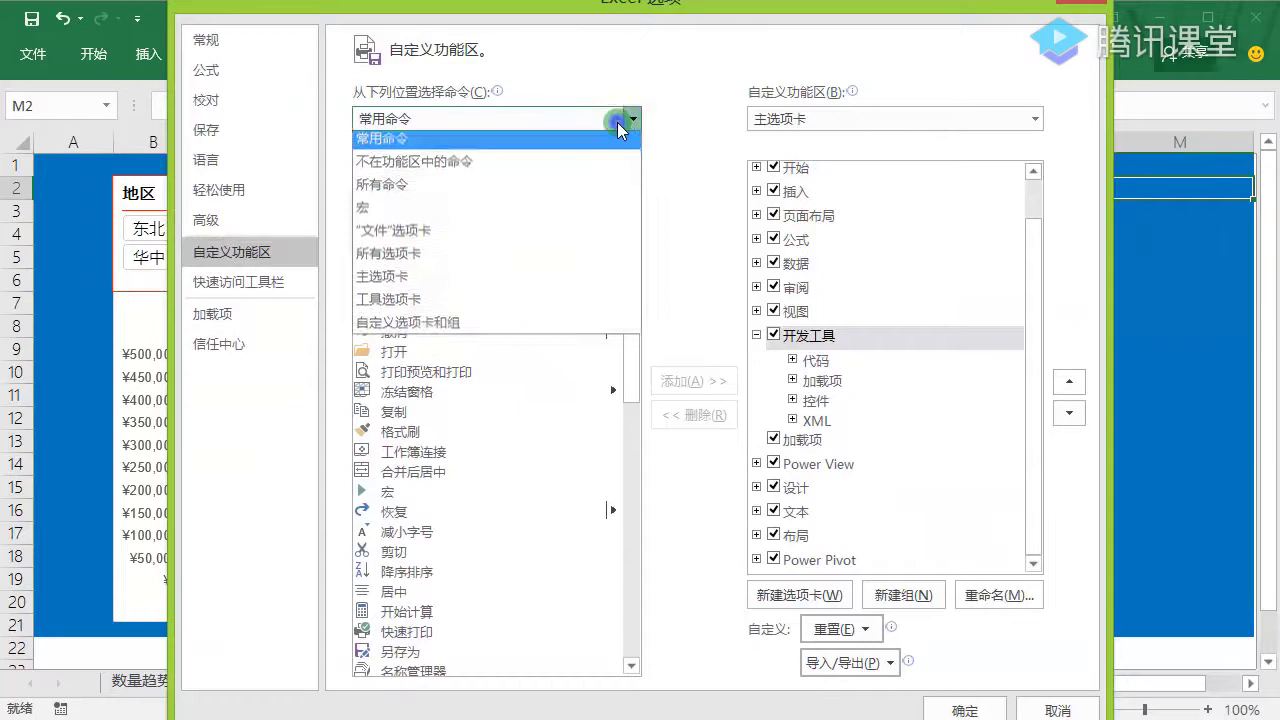
pyautogui.press('Escape')
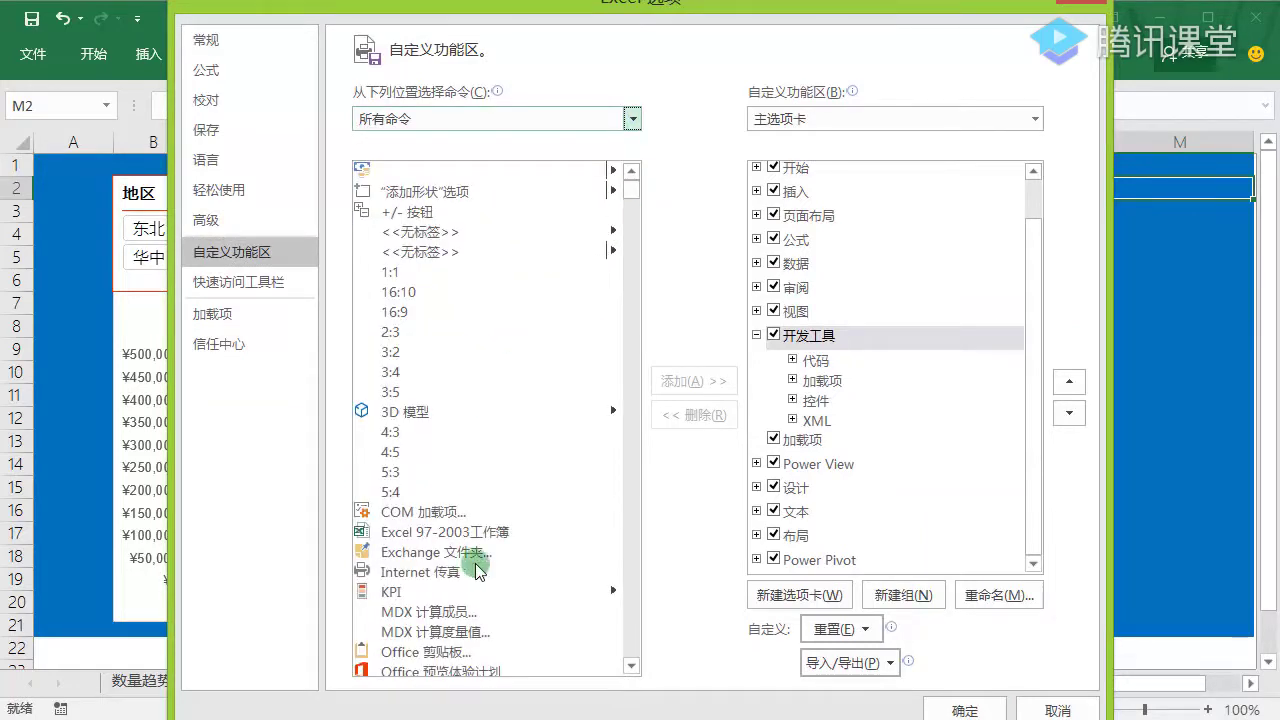
pyautogui.click(484, 451)
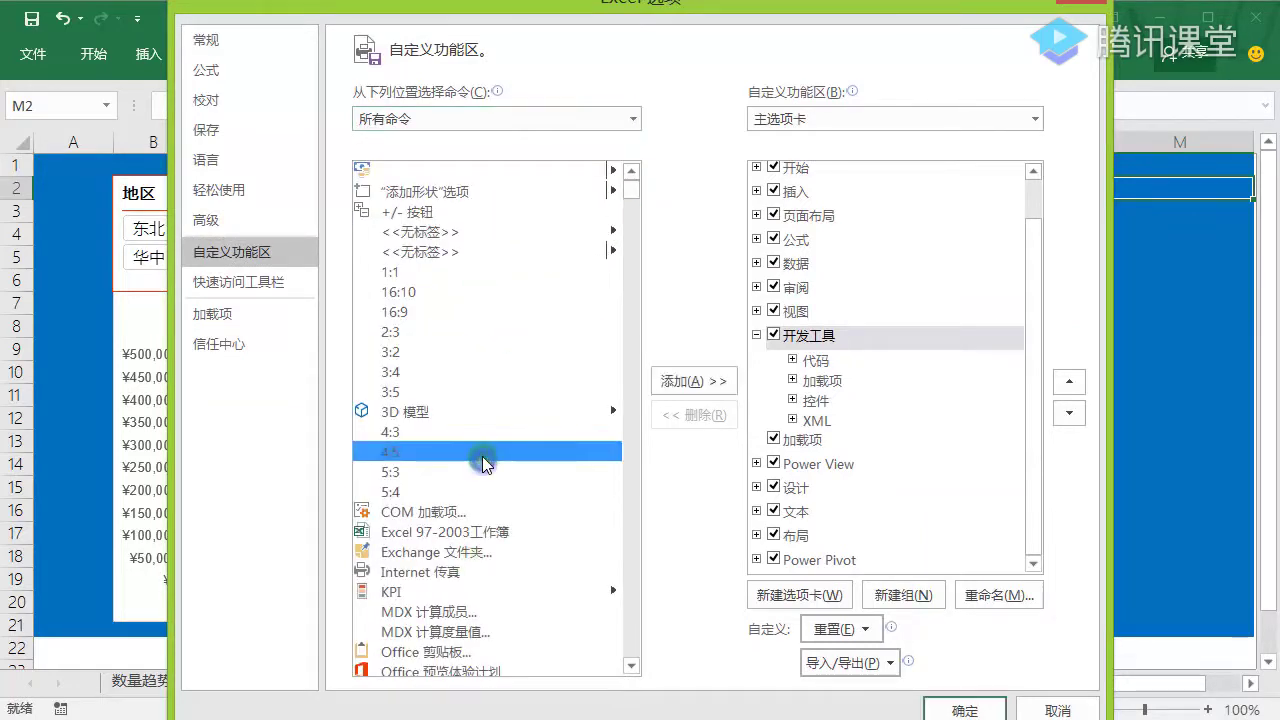
pyautogui.scroll(-5, 484, 462)
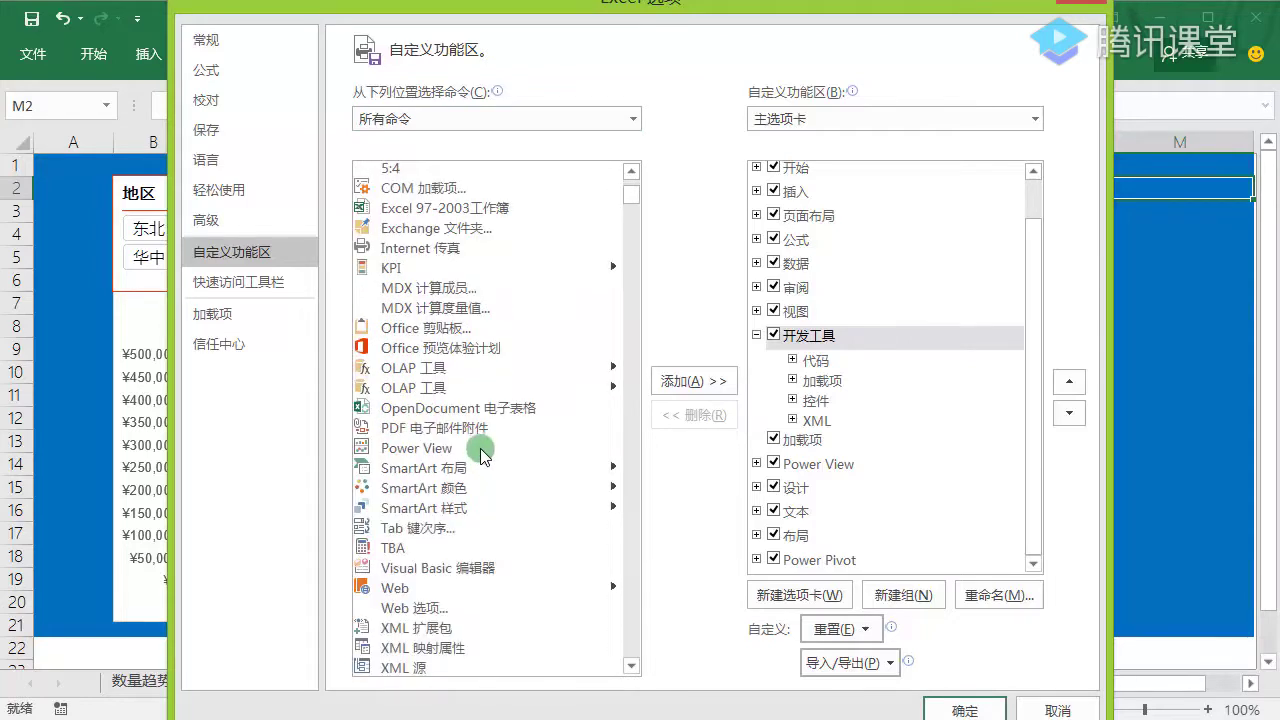
pyautogui.click(415, 457)
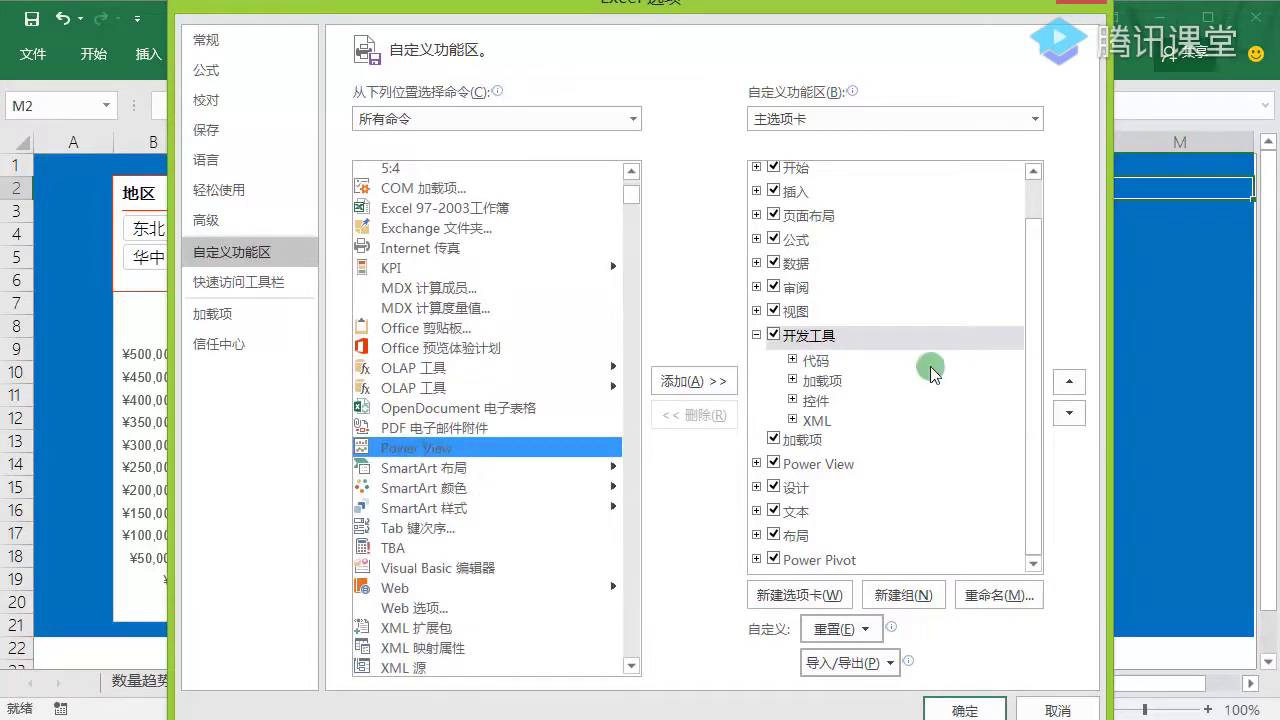
pyautogui.click(757, 191)
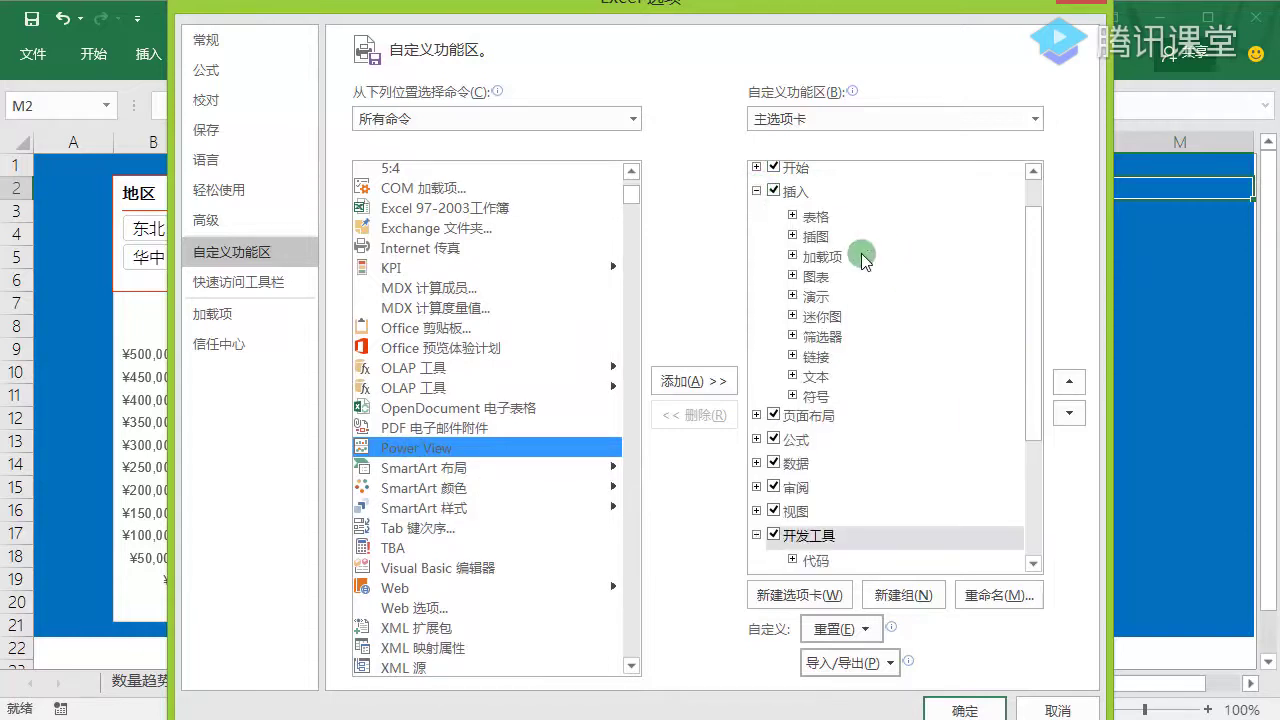
pyautogui.click(793, 236)
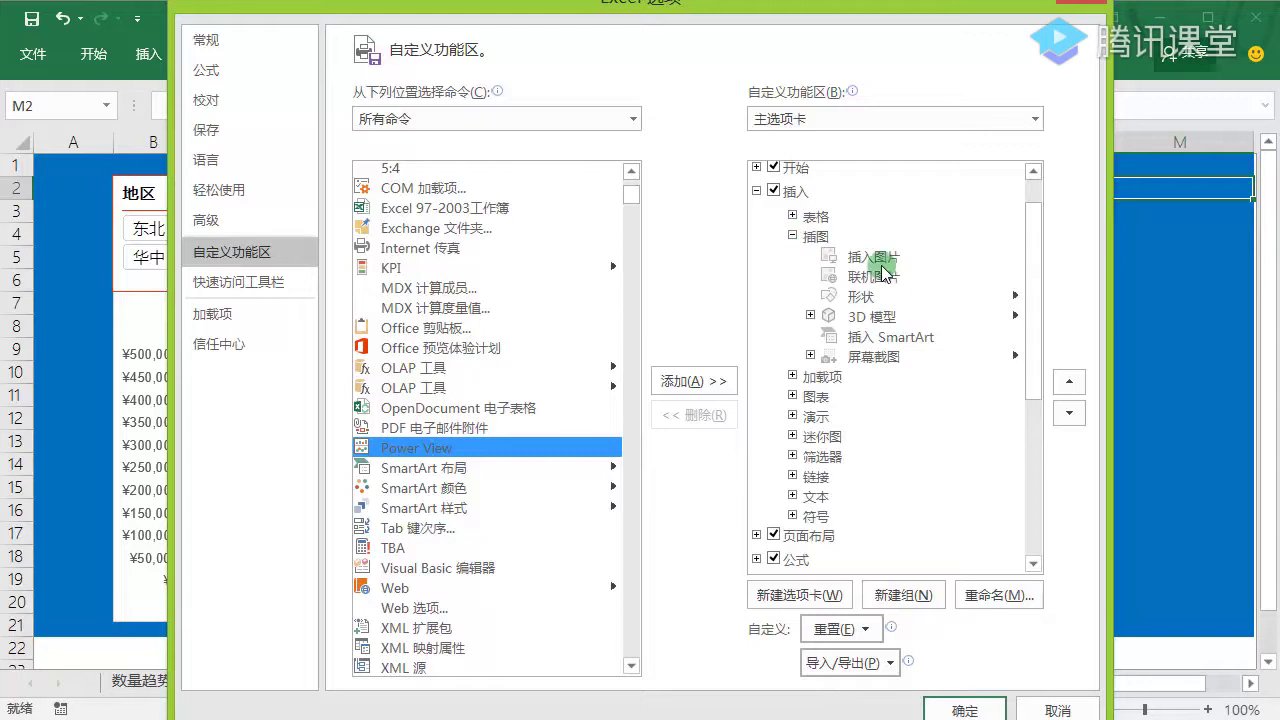
pyautogui.click(793, 236)
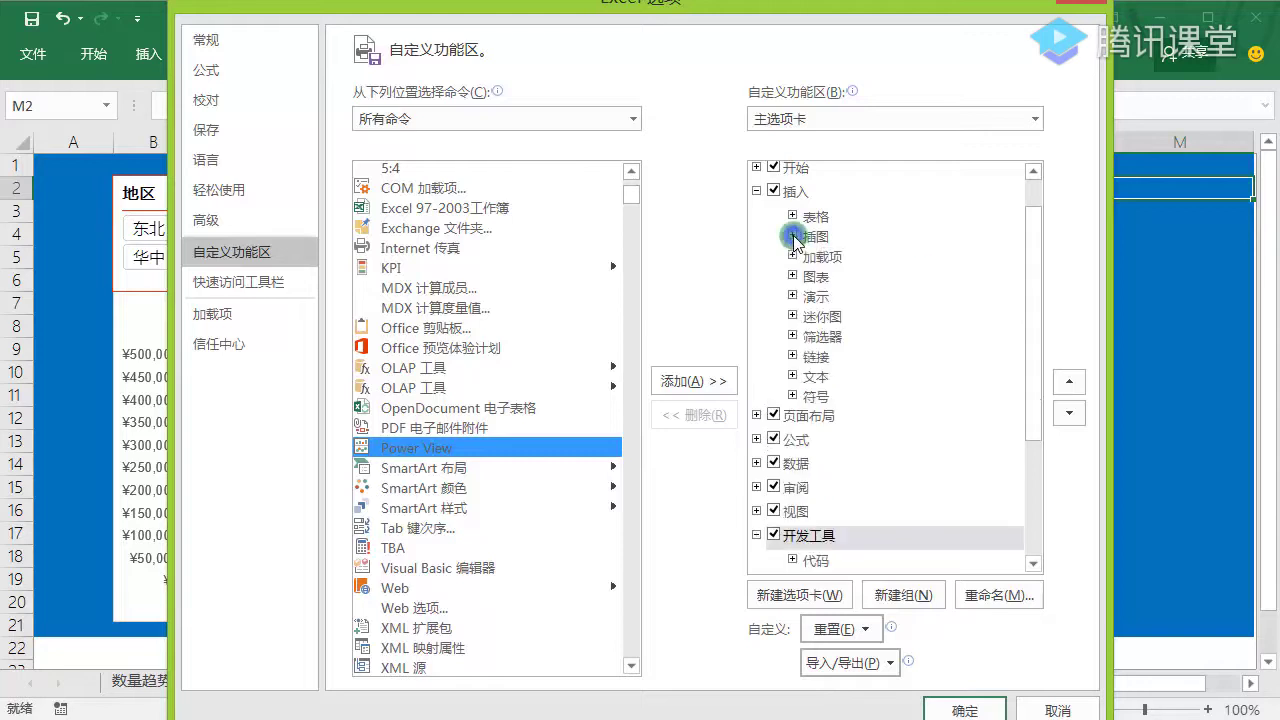
pyautogui.click(757, 191)
pyautogui.click(806, 338)
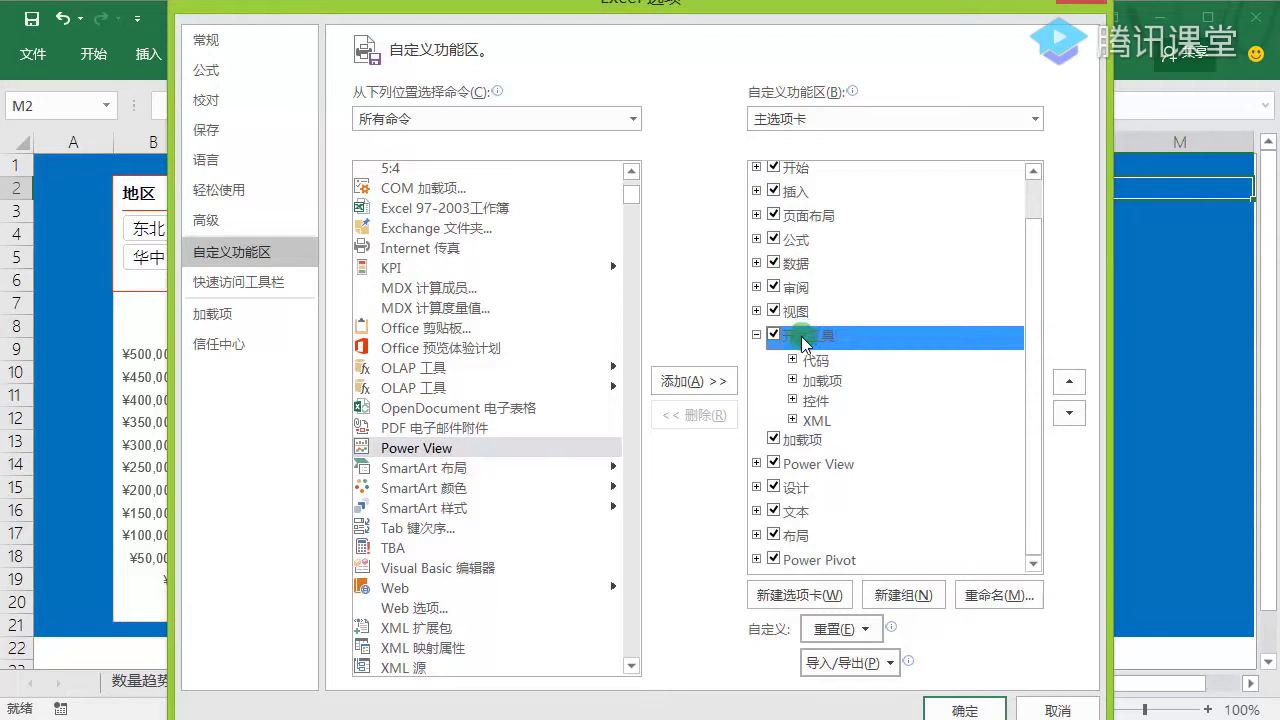
# Create a custom group after the 图表 group in the 插入 ribbon tab and name it "Power View"
pyautogui.click(755, 190)
pyautogui.click(930, 300)
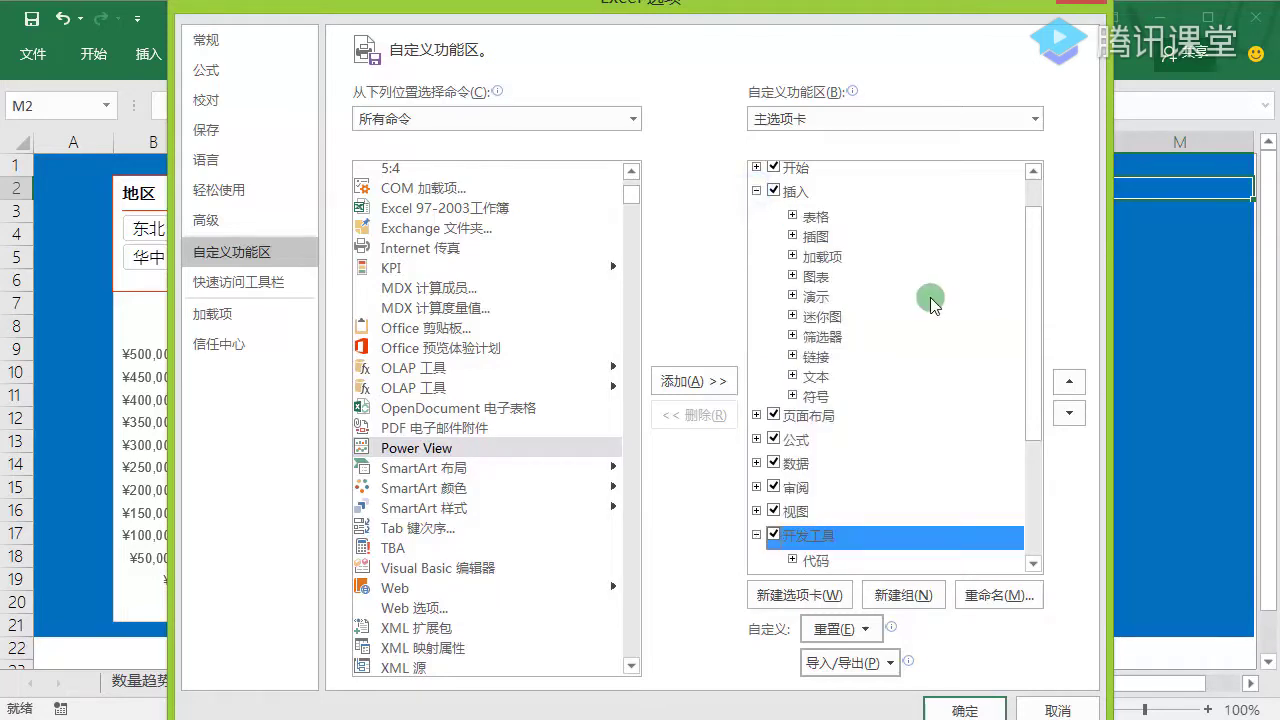
pyautogui.click(794, 276)
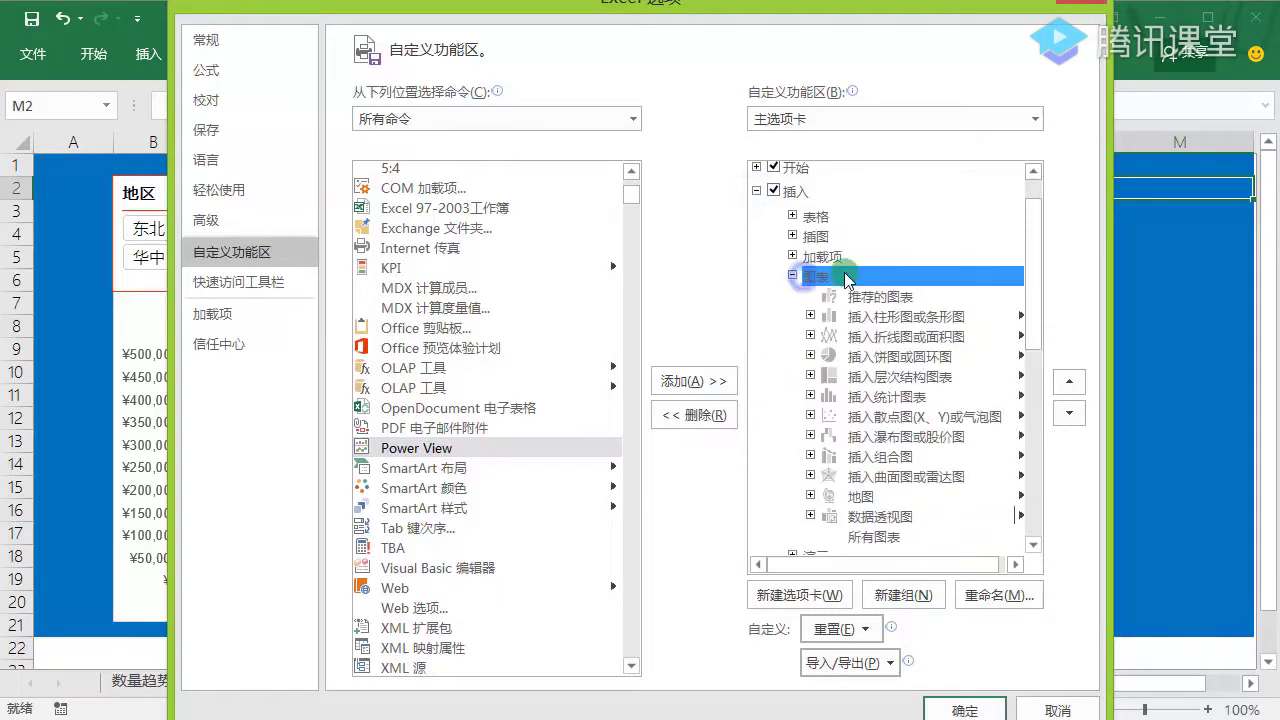
pyautogui.click(908, 594)
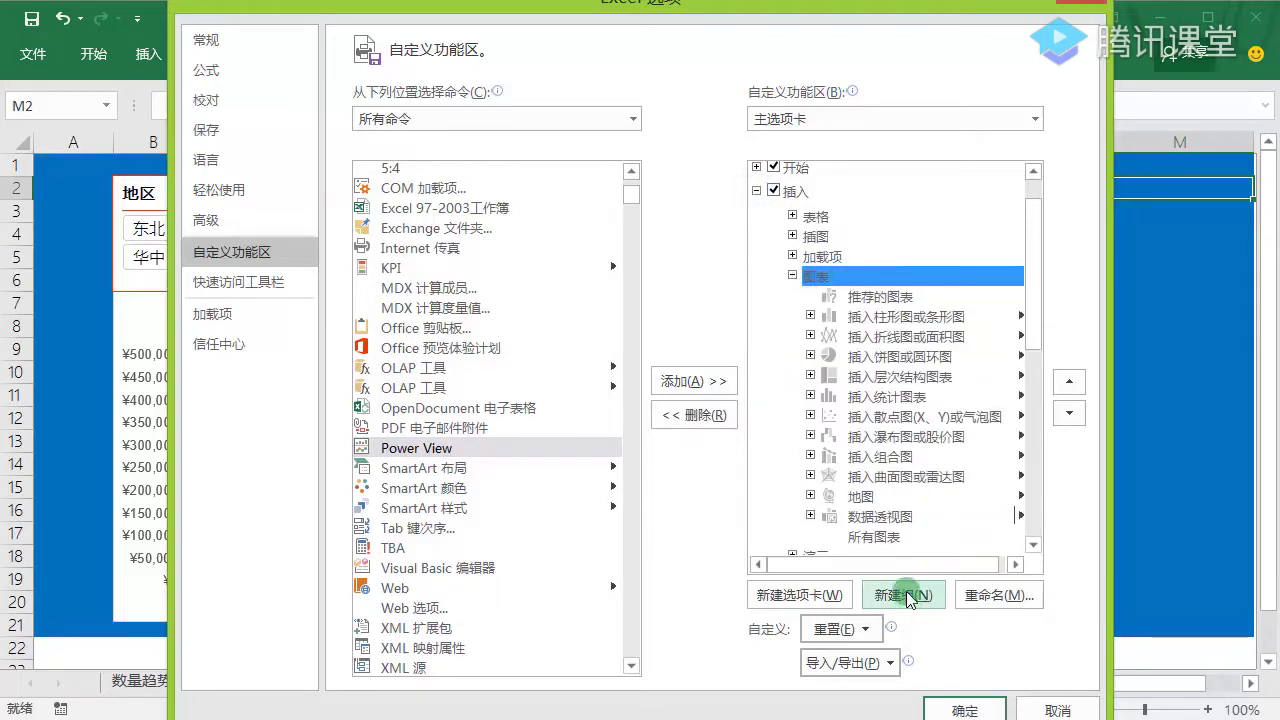
pyautogui.click(960, 592)
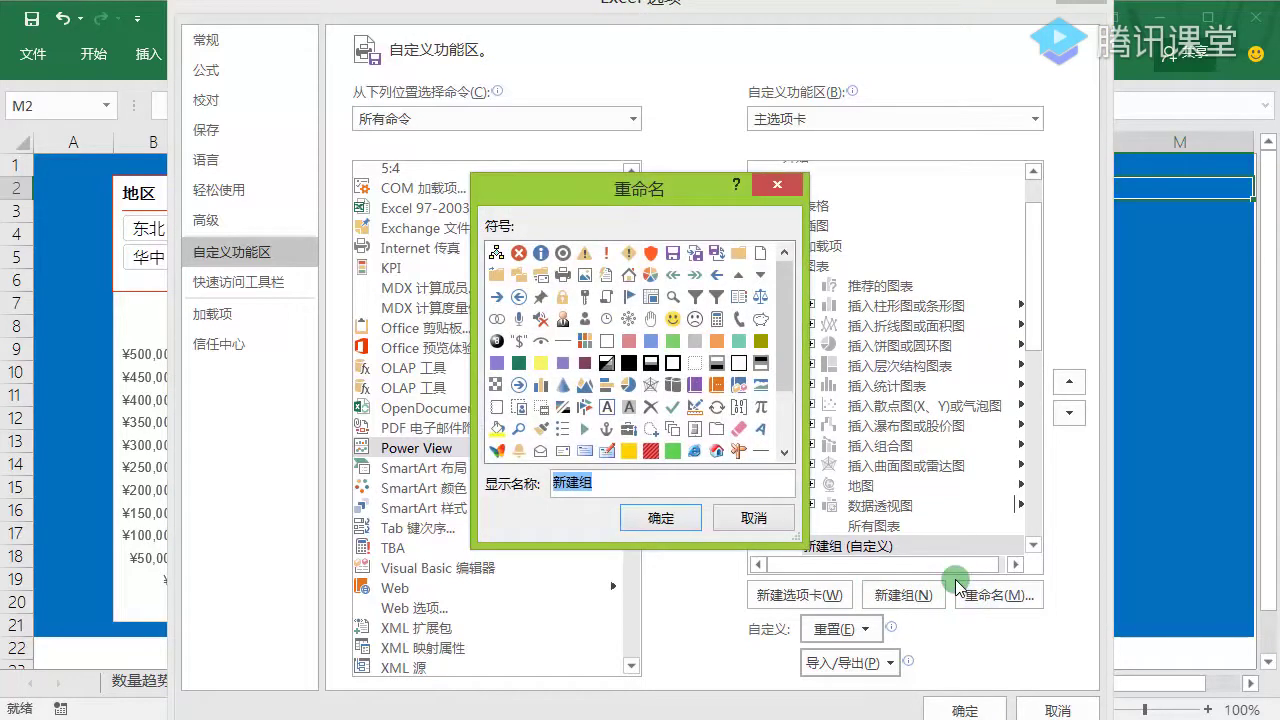
pyautogui.write('Power View')
pyautogui.click(660, 516)
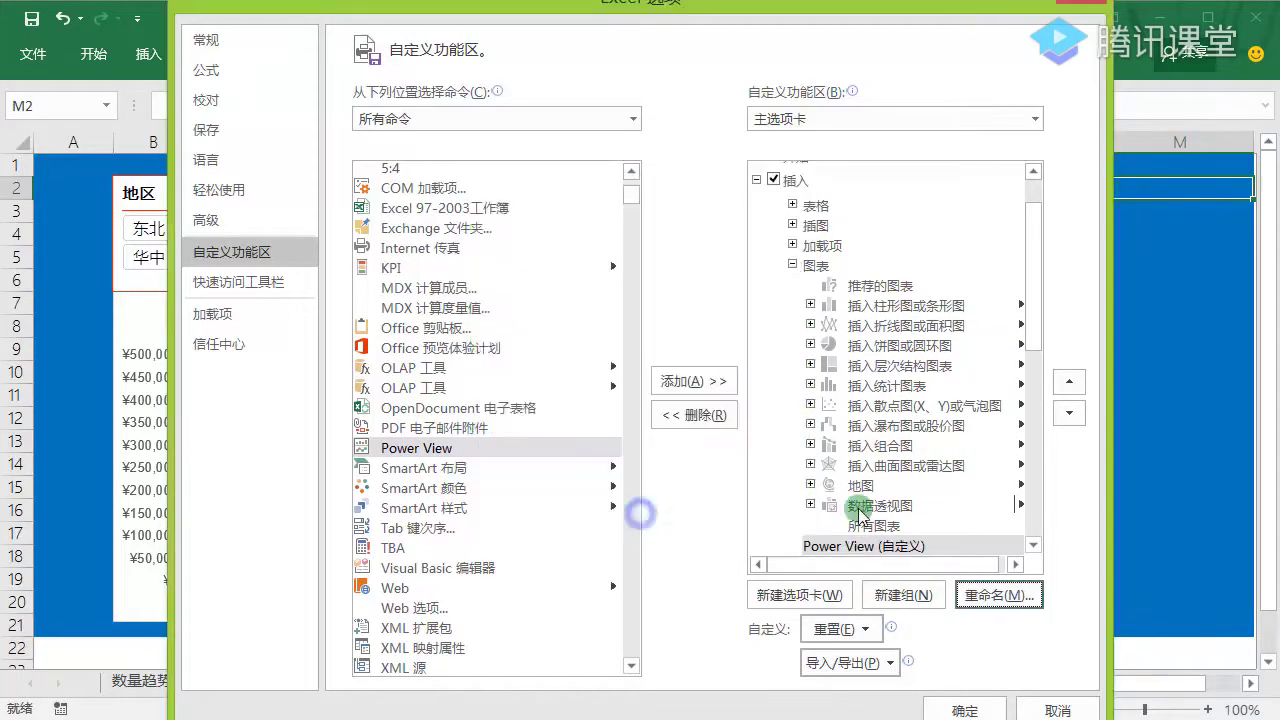
# Add the Power View command to the new custom Power View group and apply the ribbon changes
pyautogui.click(884, 547)
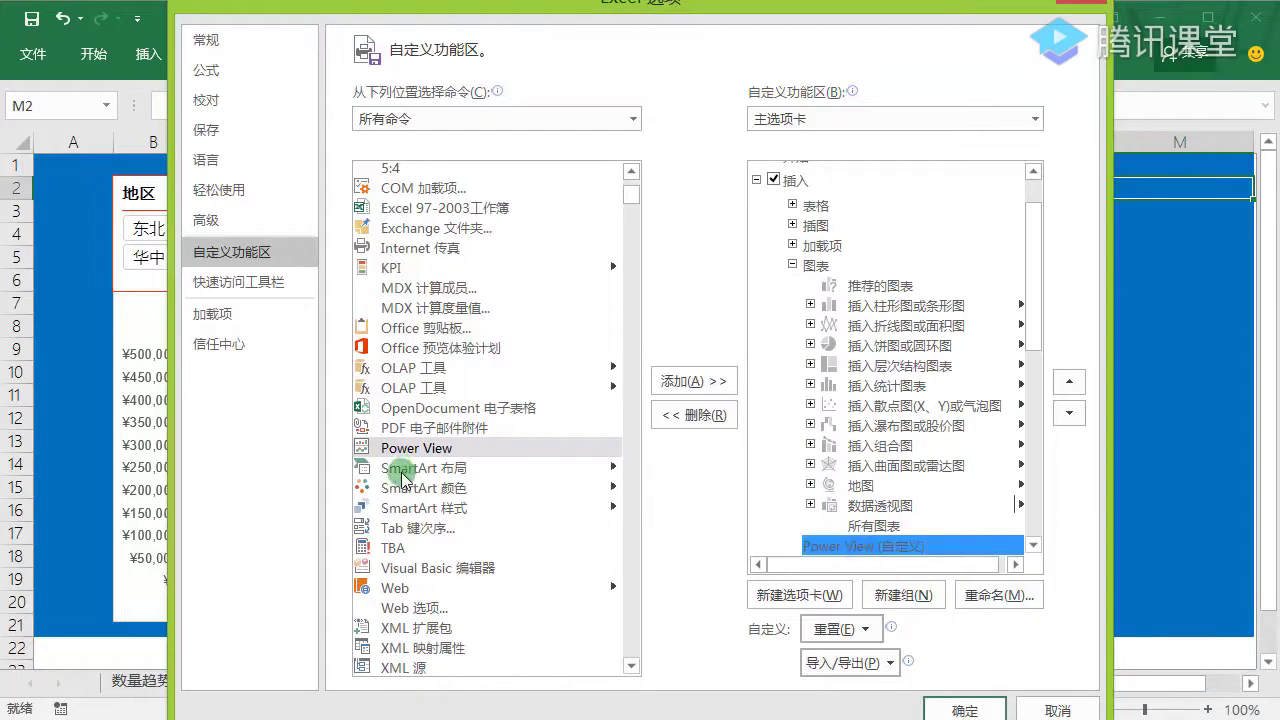
pyautogui.click(680, 382)
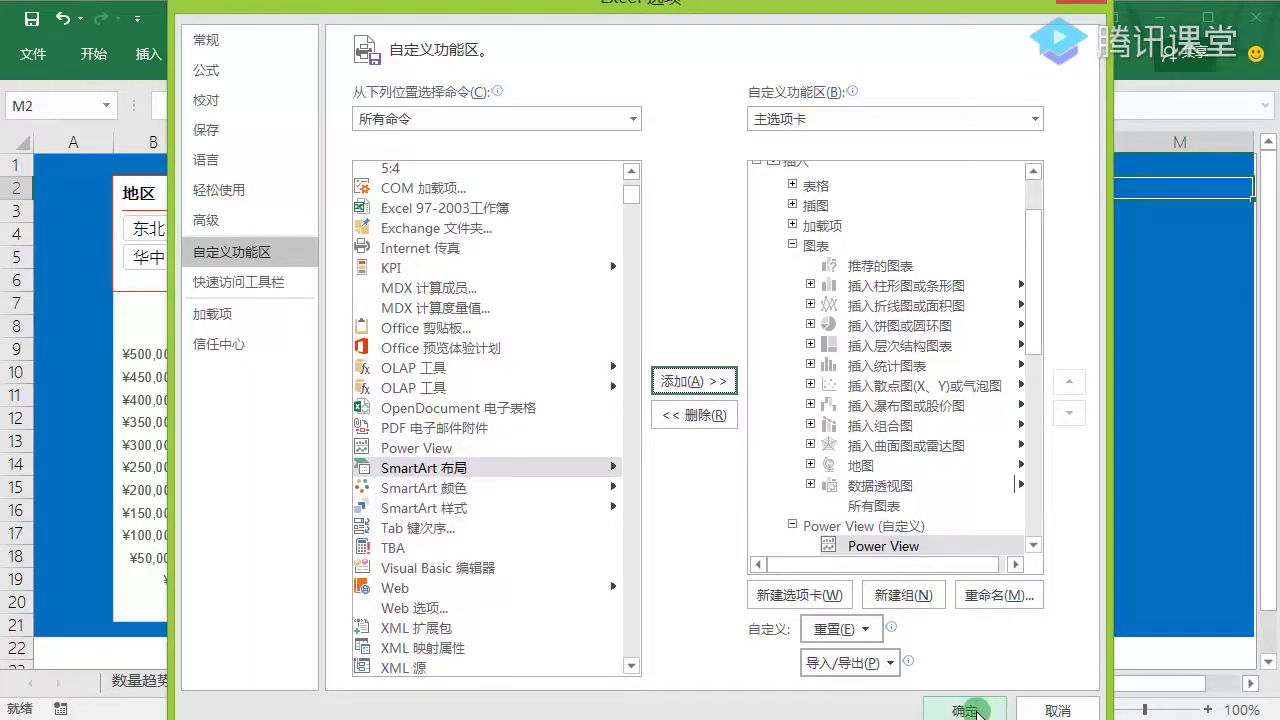
pyautogui.click(792, 245)
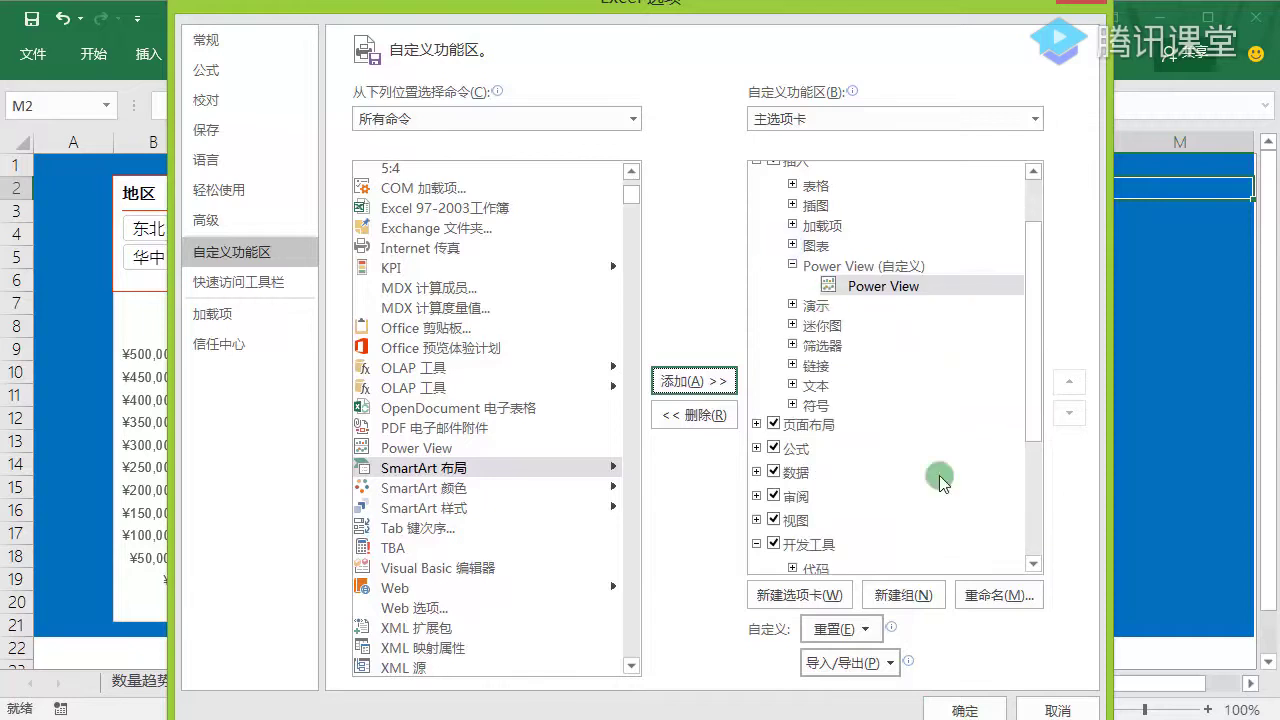
pyautogui.click(965, 710)
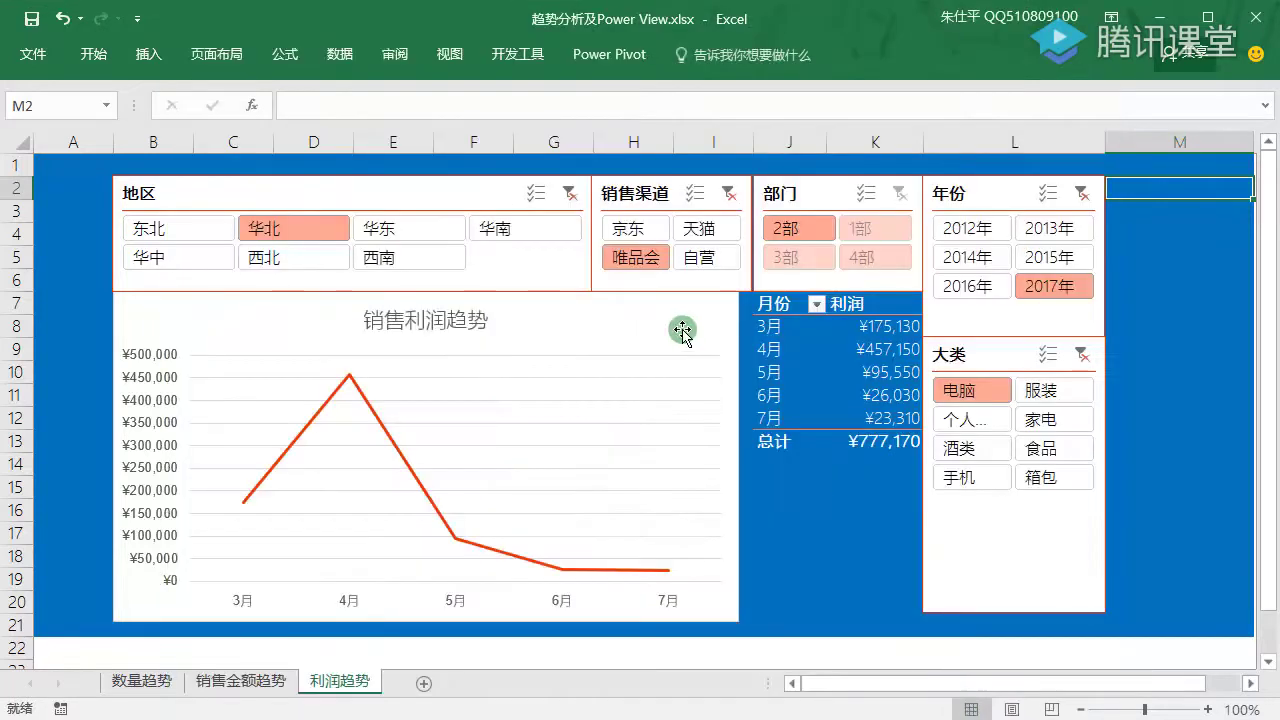
# Insert a Power View report sheet into the workbook using the newly added ribbon command
pyautogui.click(799, 551)
pyautogui.click(145, 54)
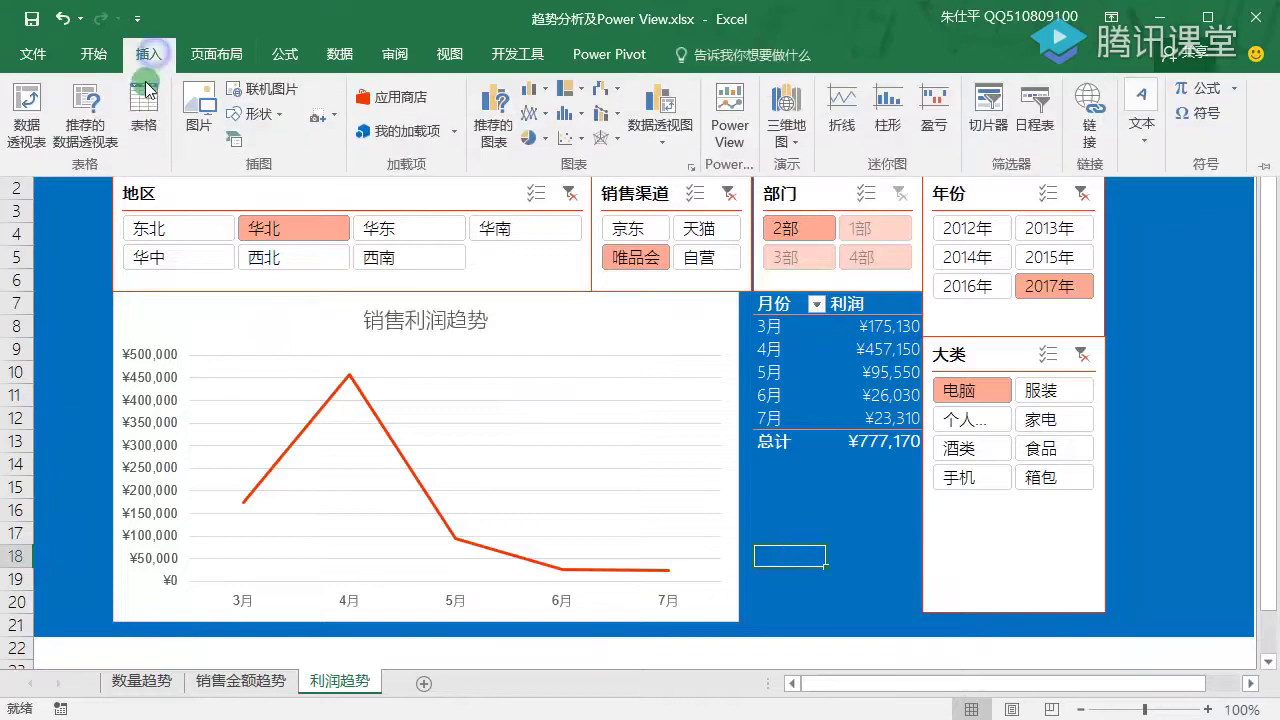
pyautogui.click(201, 134)
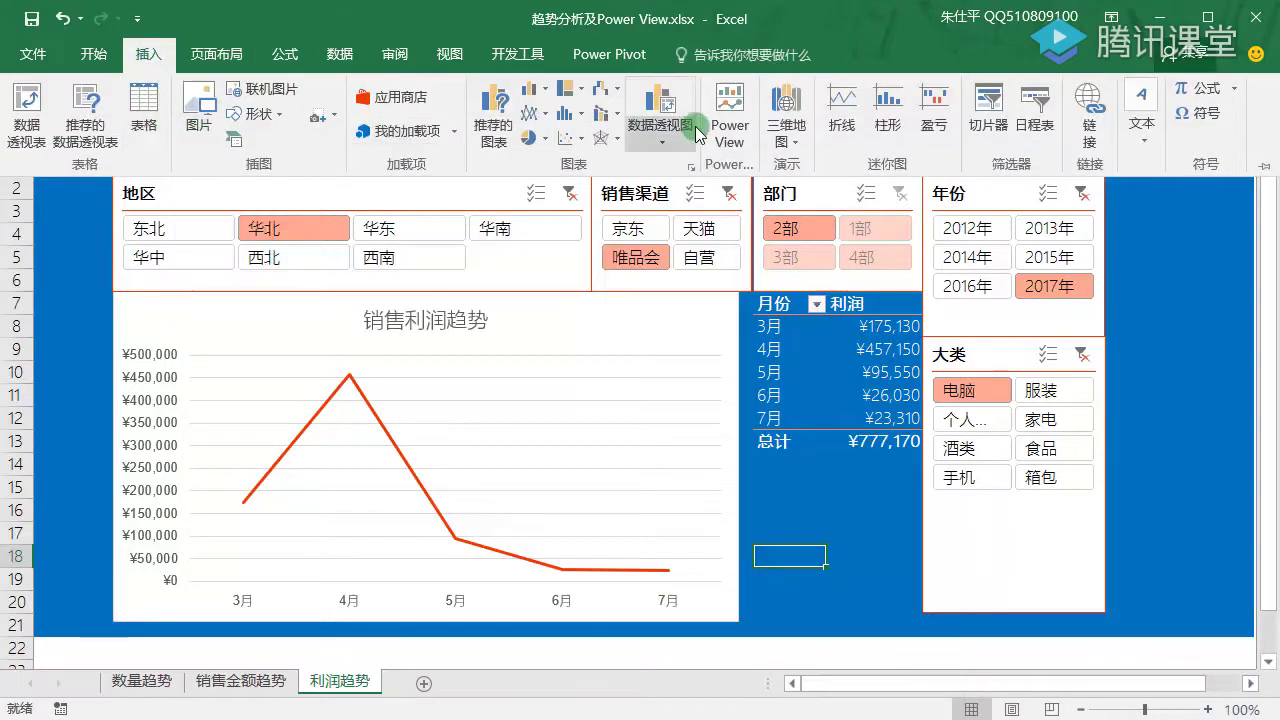
pyautogui.click(738, 125)
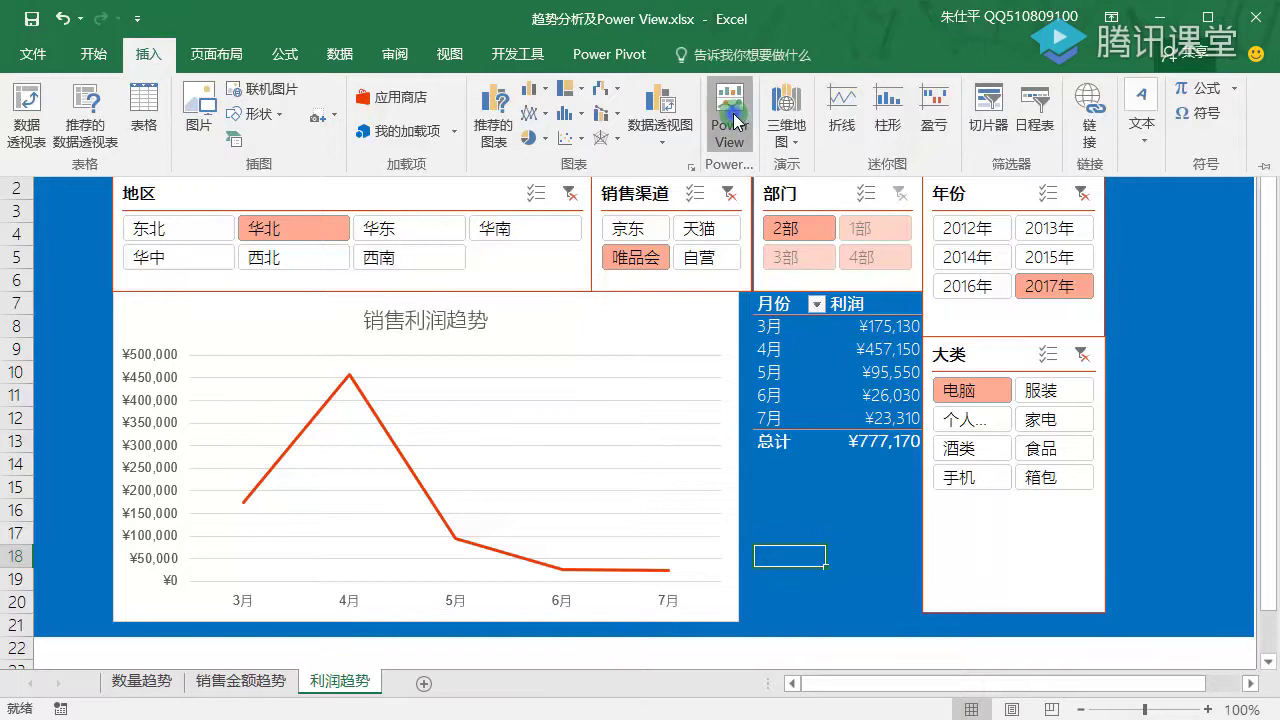
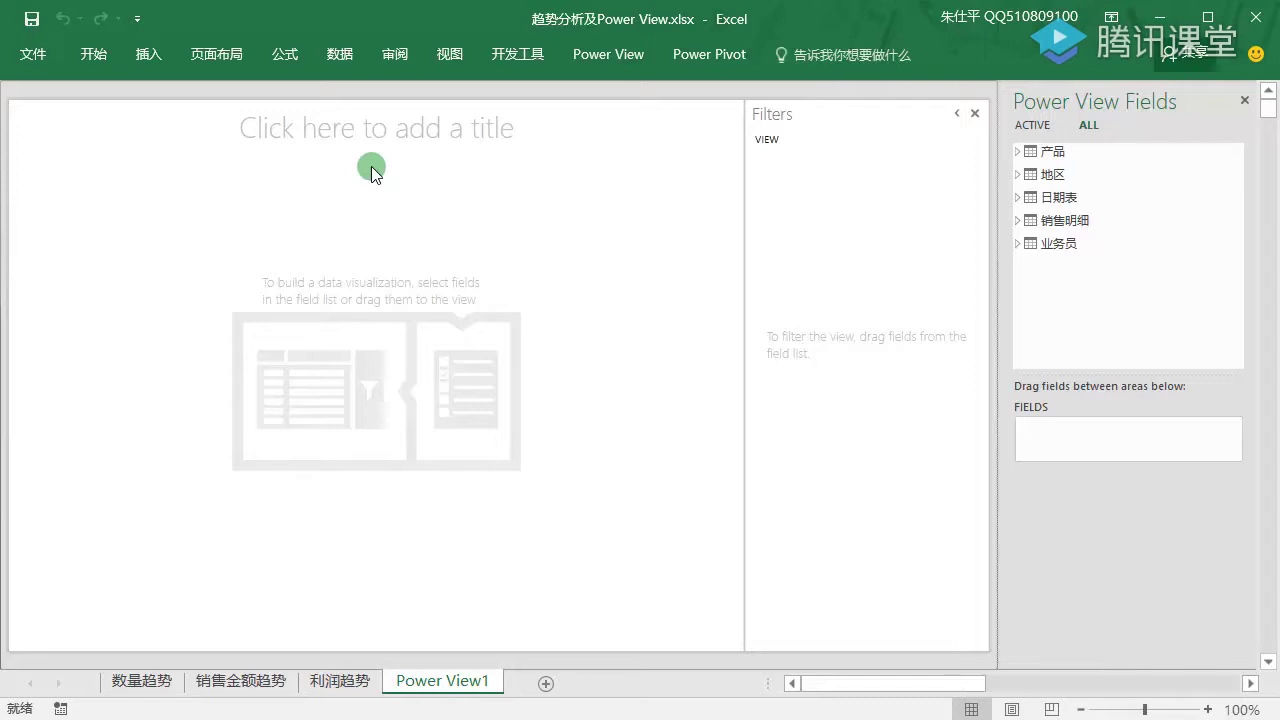
# Close the Filters area, title the report "销售趋势分析", and slightly enlarge the title box
pyautogui.click(976, 114)
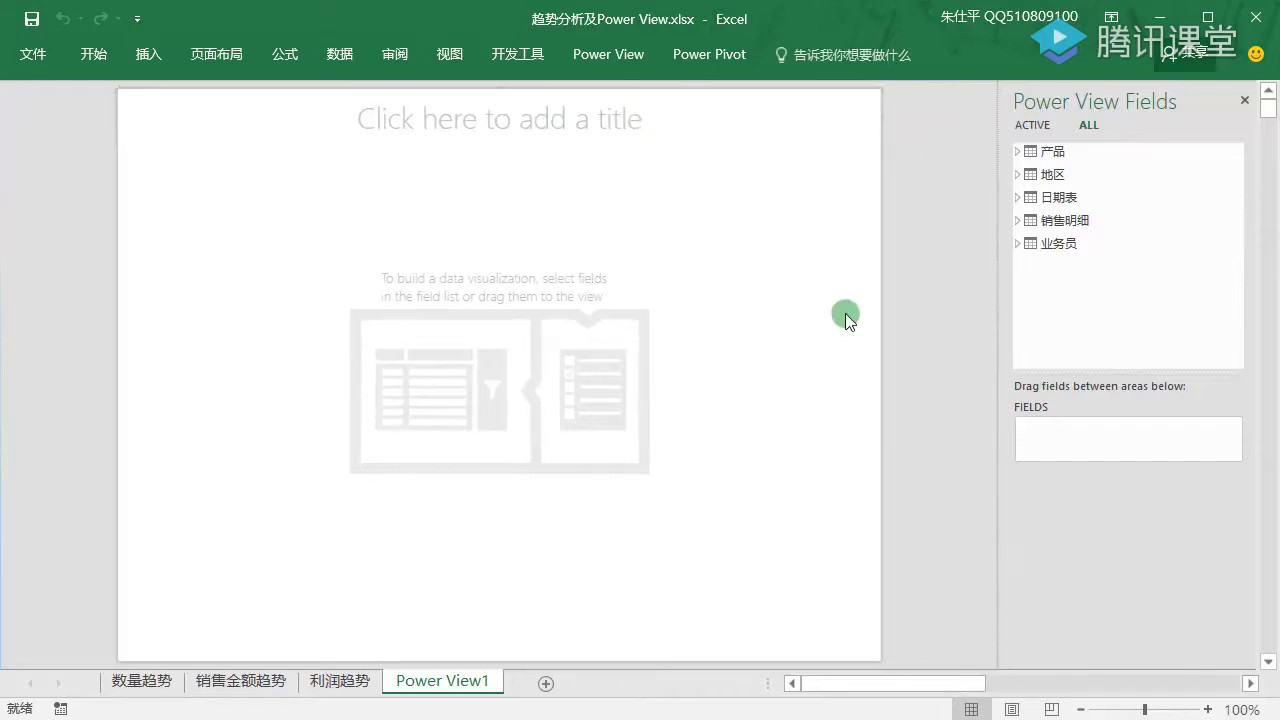
pyautogui.click(440, 118)
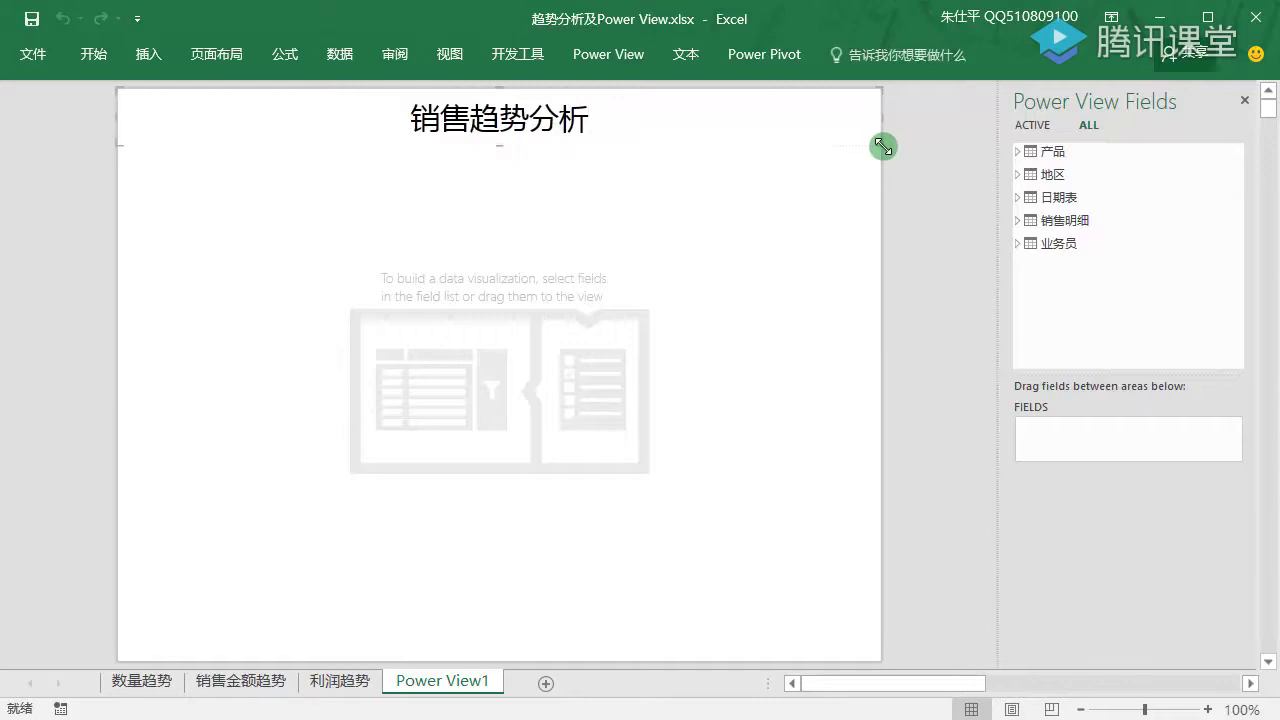
pyautogui.moveTo(883, 147)
pyautogui.mouseDown()
pyautogui.moveTo(729, 126)
pyautogui.moveTo(343, 134)
pyautogui.moveTo(886, 149)
pyautogui.mouseUp()
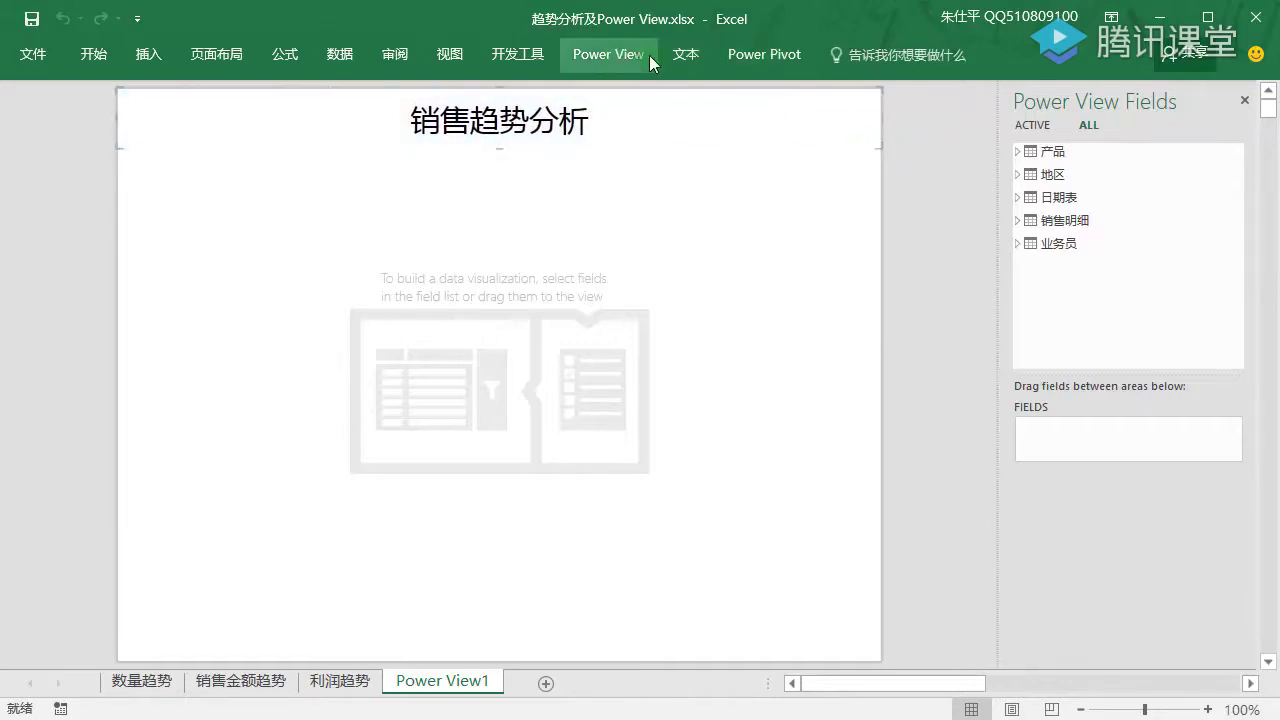
# Check the available fonts for the report title, then try bold formatting on it and remove the bold
pyautogui.click(697, 57)
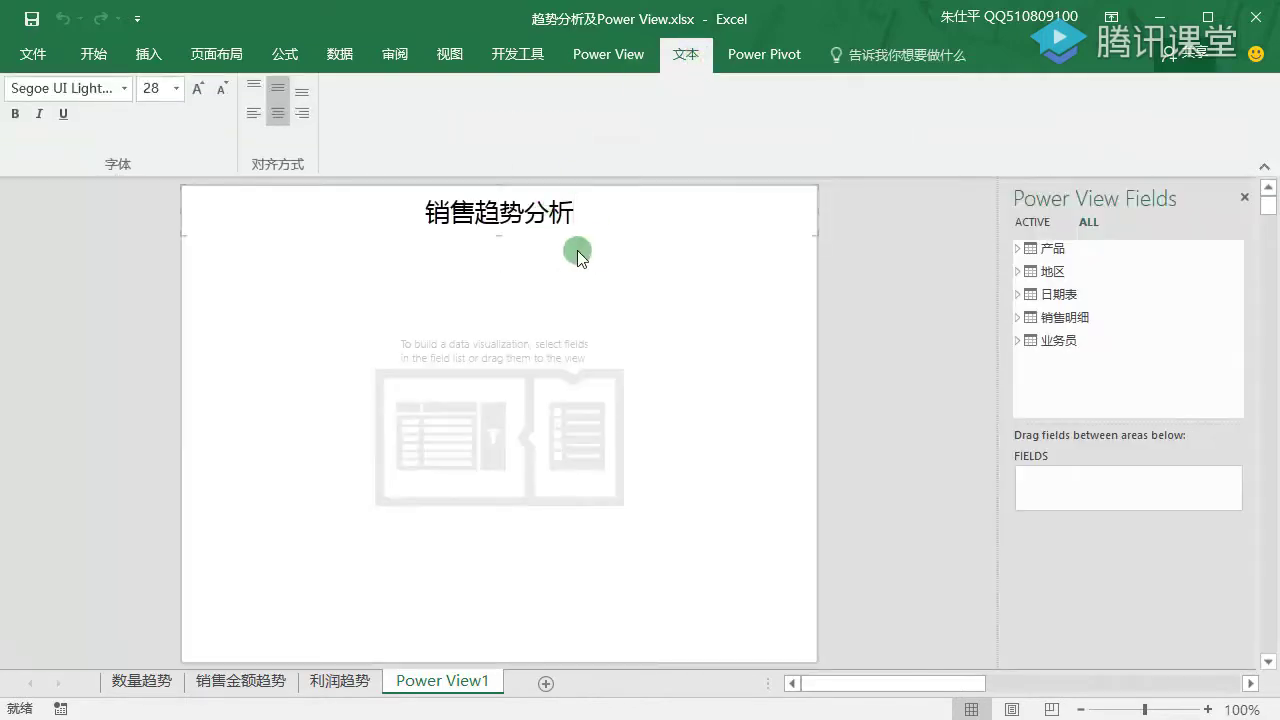
pyautogui.click(125, 88)
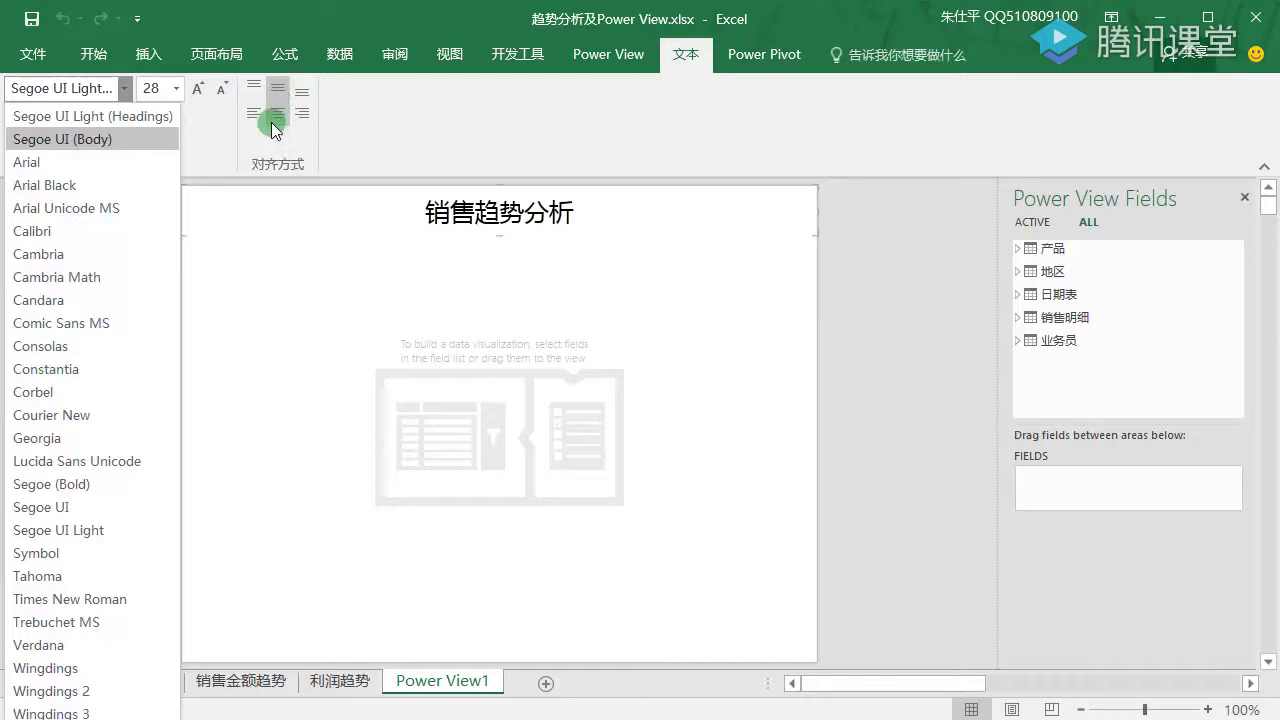
pyautogui.click(380, 120)
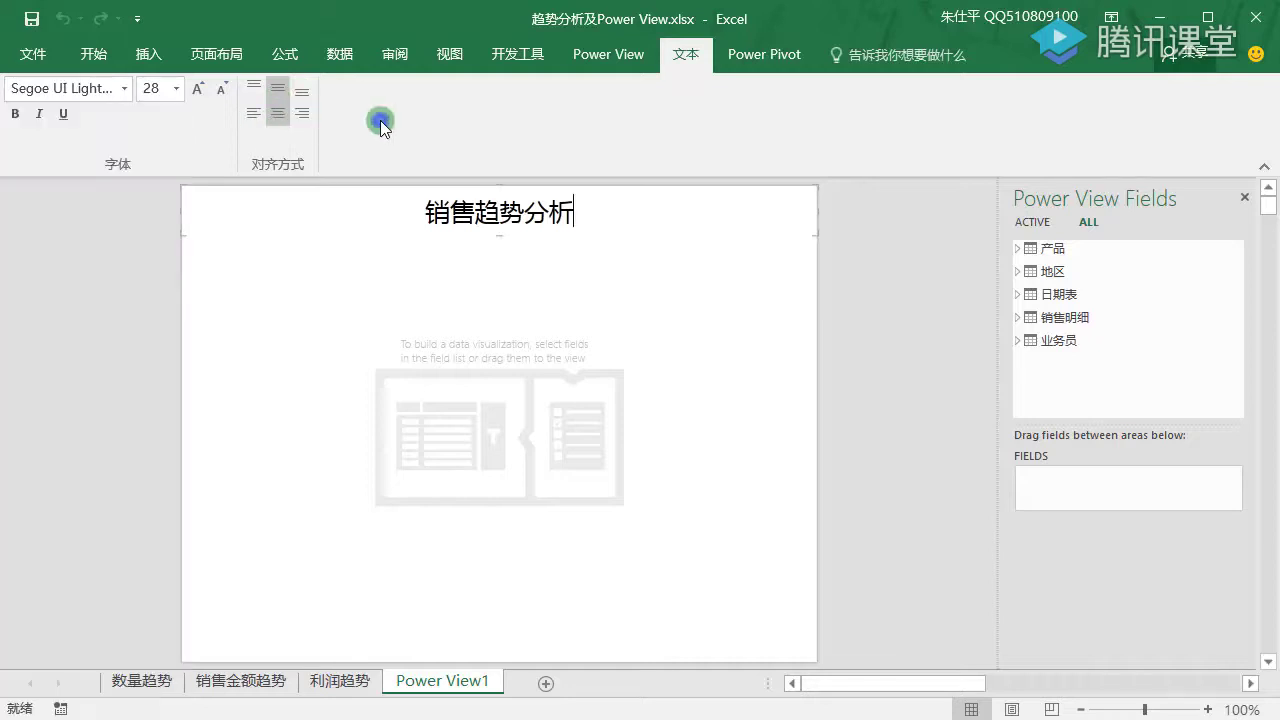
pyautogui.click(15, 113)
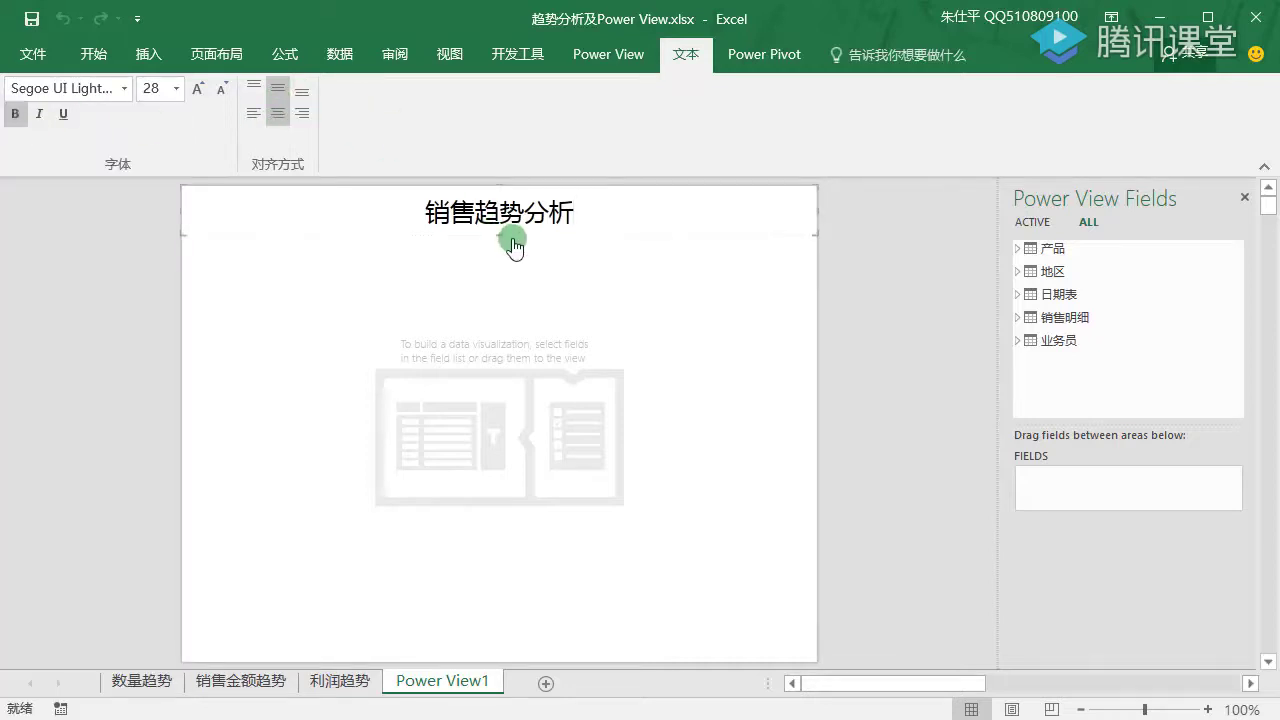
pyautogui.click(505, 243)
pyautogui.click(17, 114)
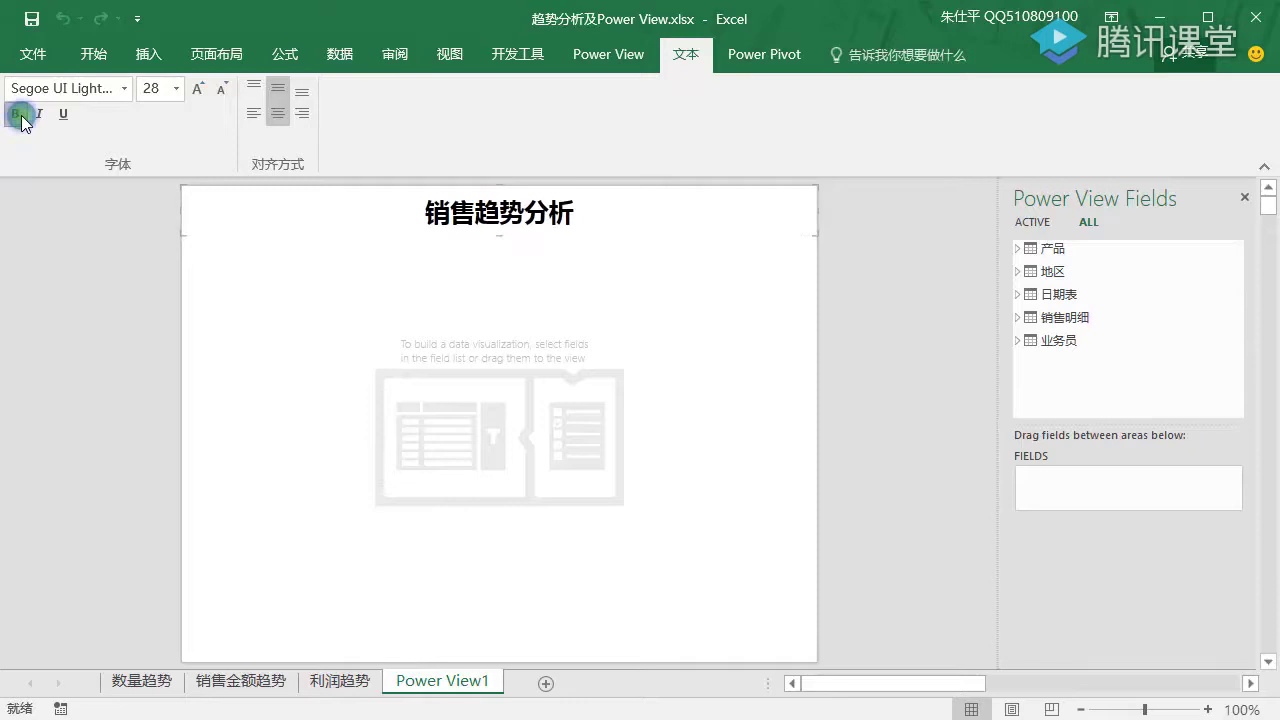
pyautogui.click(17, 114)
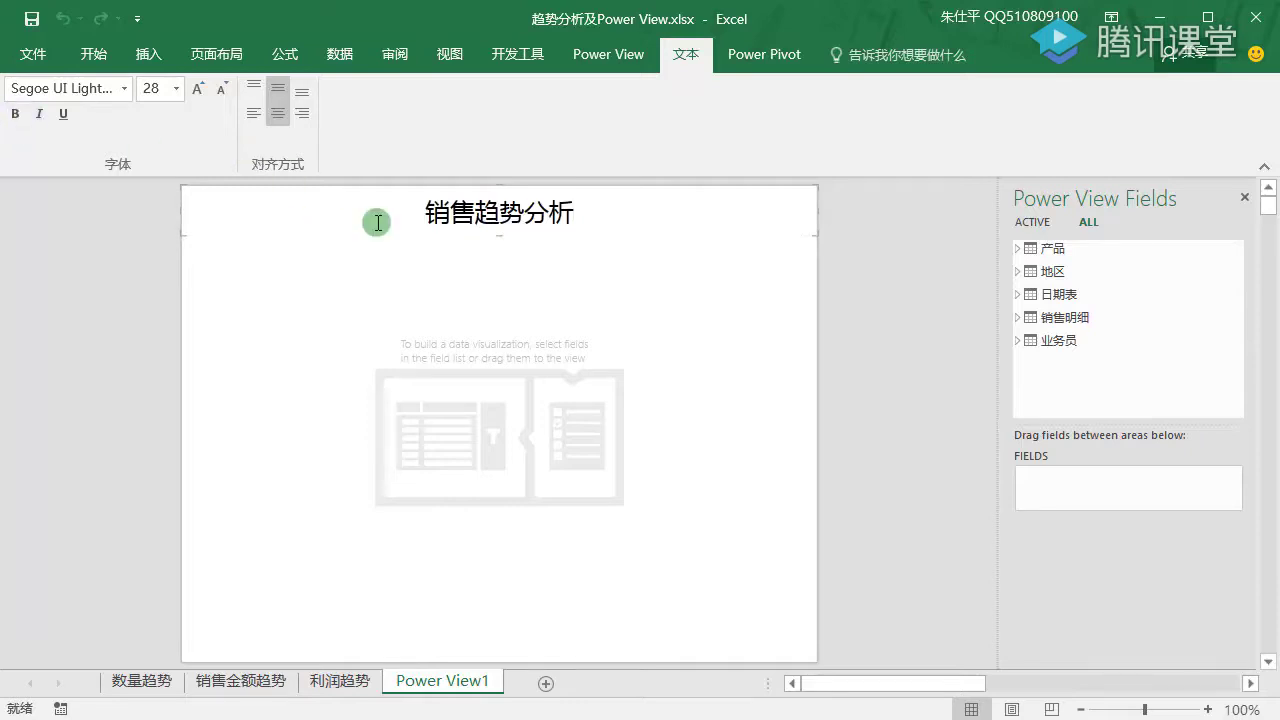
# Examine the theme, font, text size and background options for the Power View report, then deselect the title
pyautogui.click(89, 54)
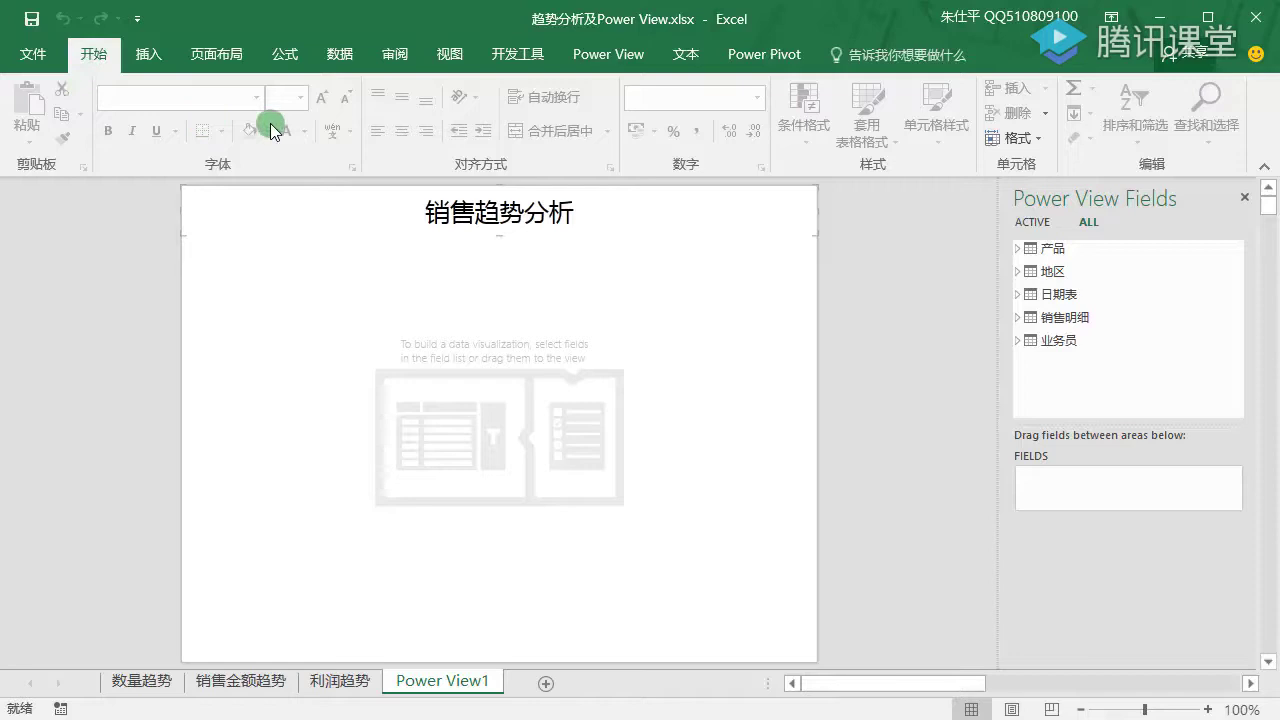
pyautogui.moveTo(383, 211); pyautogui.dragTo(594, 217)
pyautogui.click(608, 54)
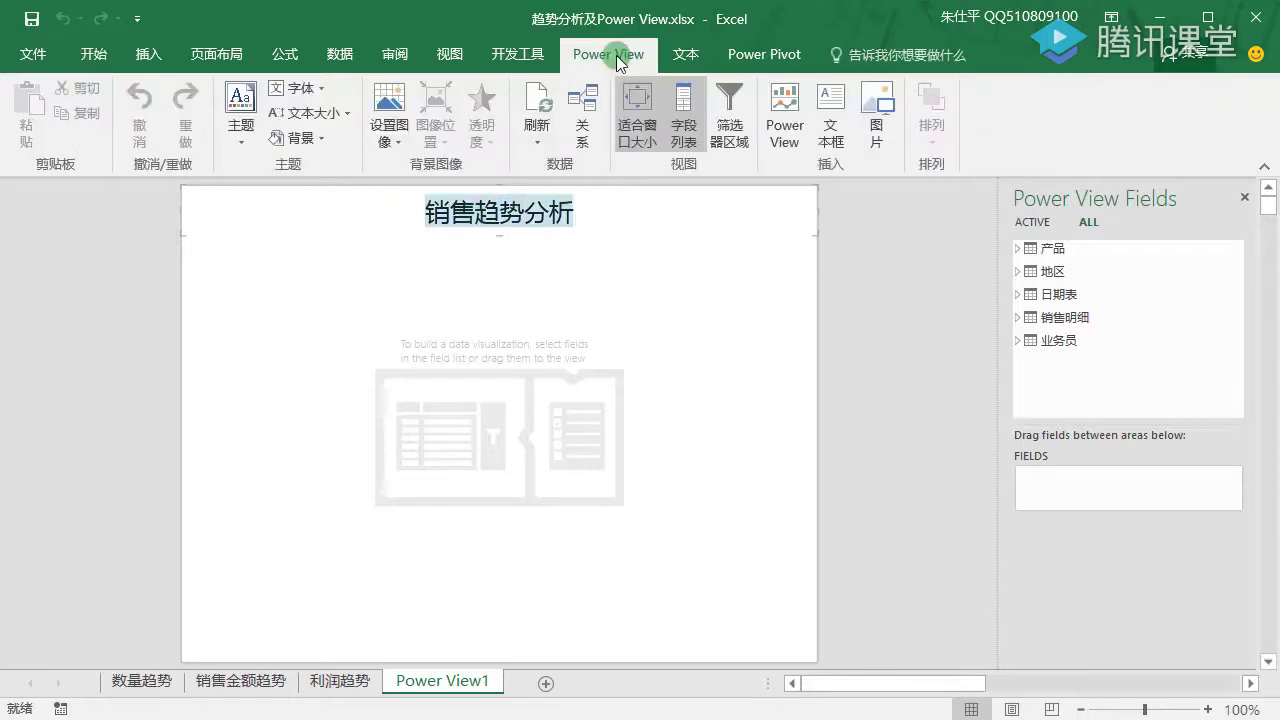
pyautogui.click(236, 130)
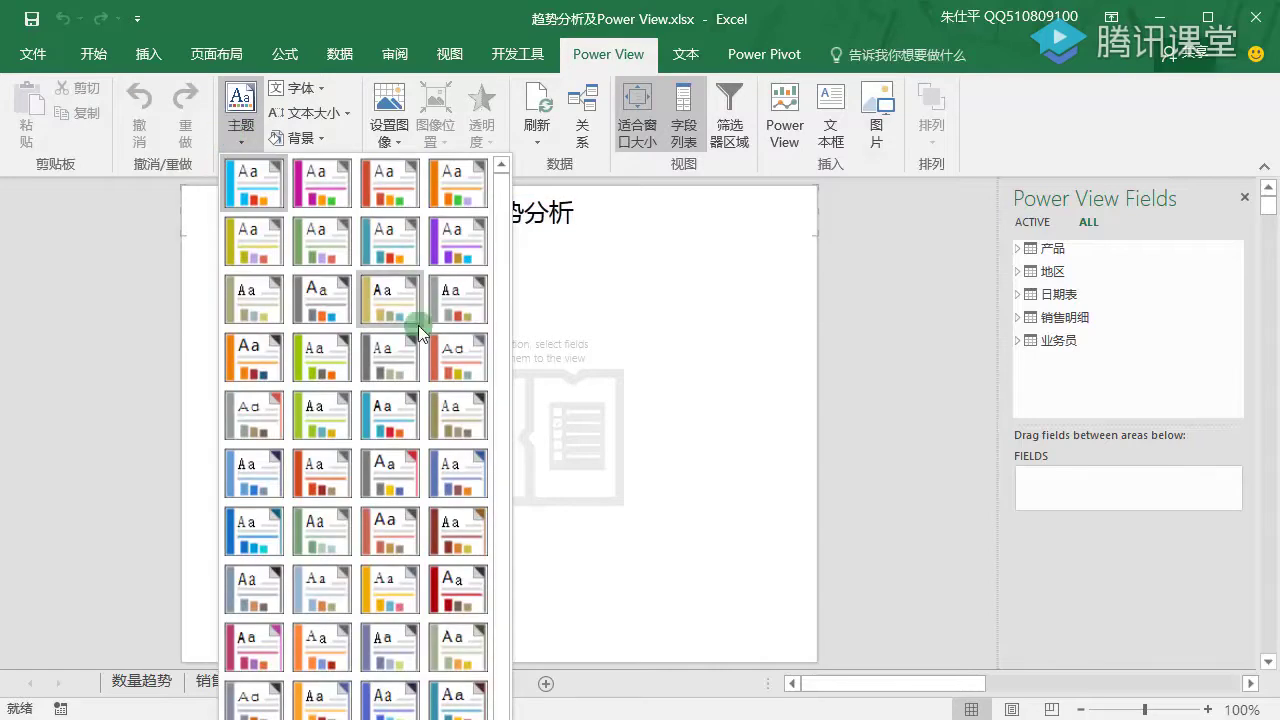
pyautogui.click(300, 88)
pyautogui.click(300, 88)
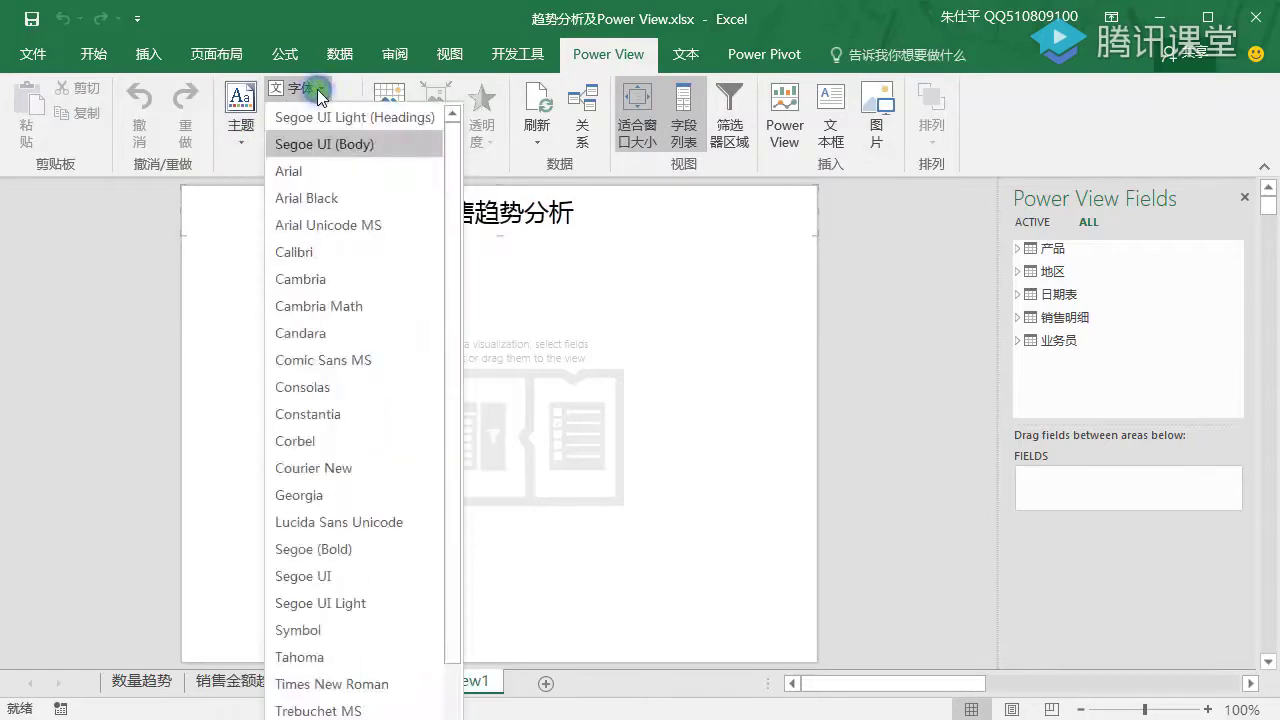
pyautogui.click(315, 113)
pyautogui.click(328, 117)
pyautogui.click(330, 118)
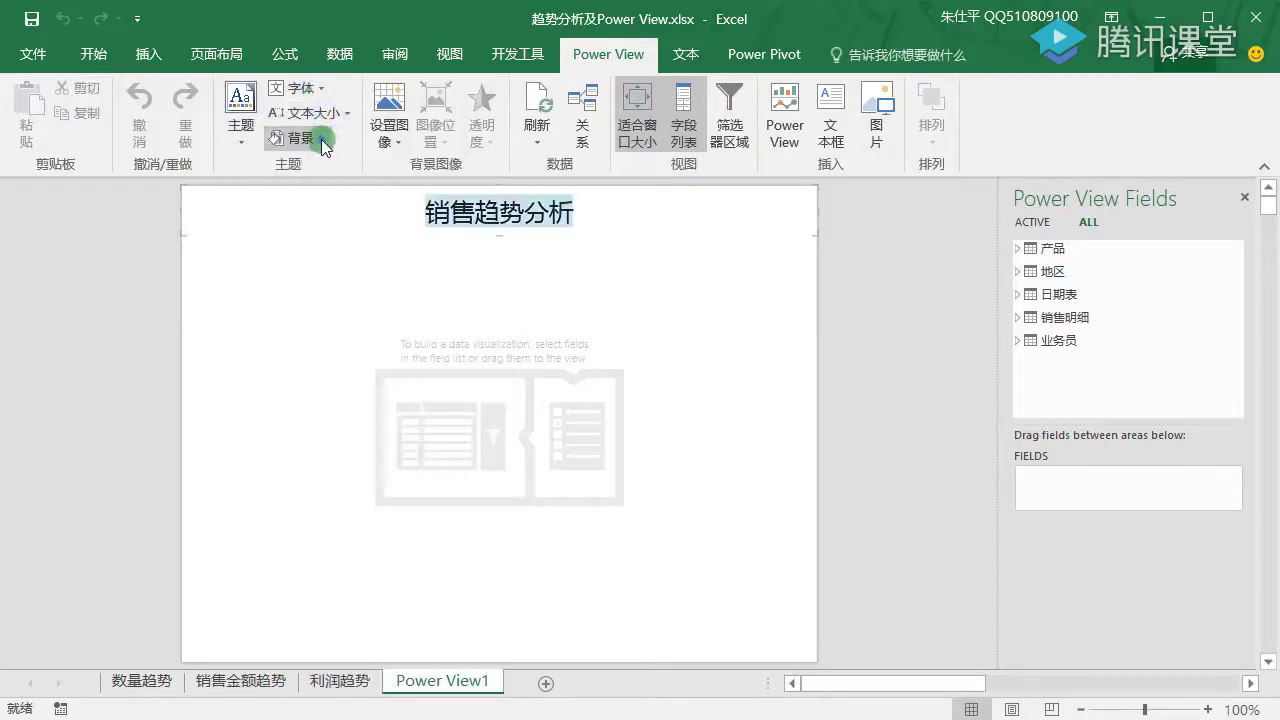
pyautogui.click(321, 139)
pyautogui.click(321, 139)
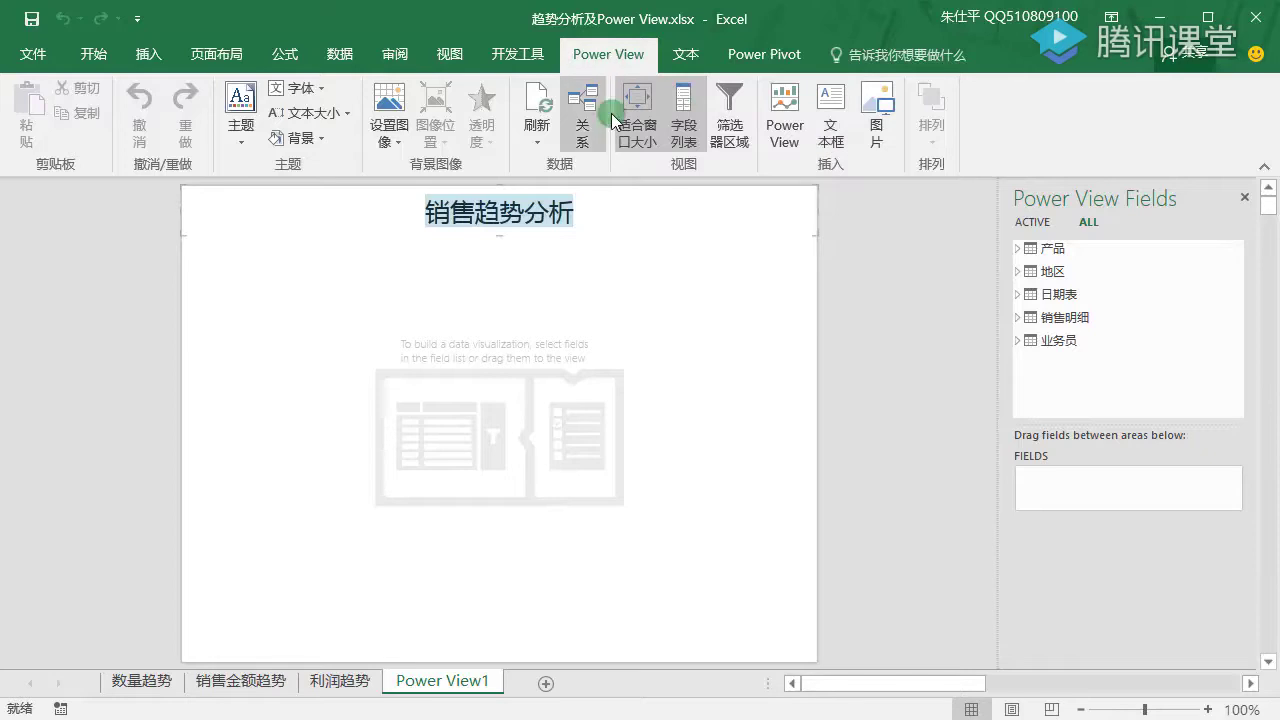
pyautogui.click(898, 296)
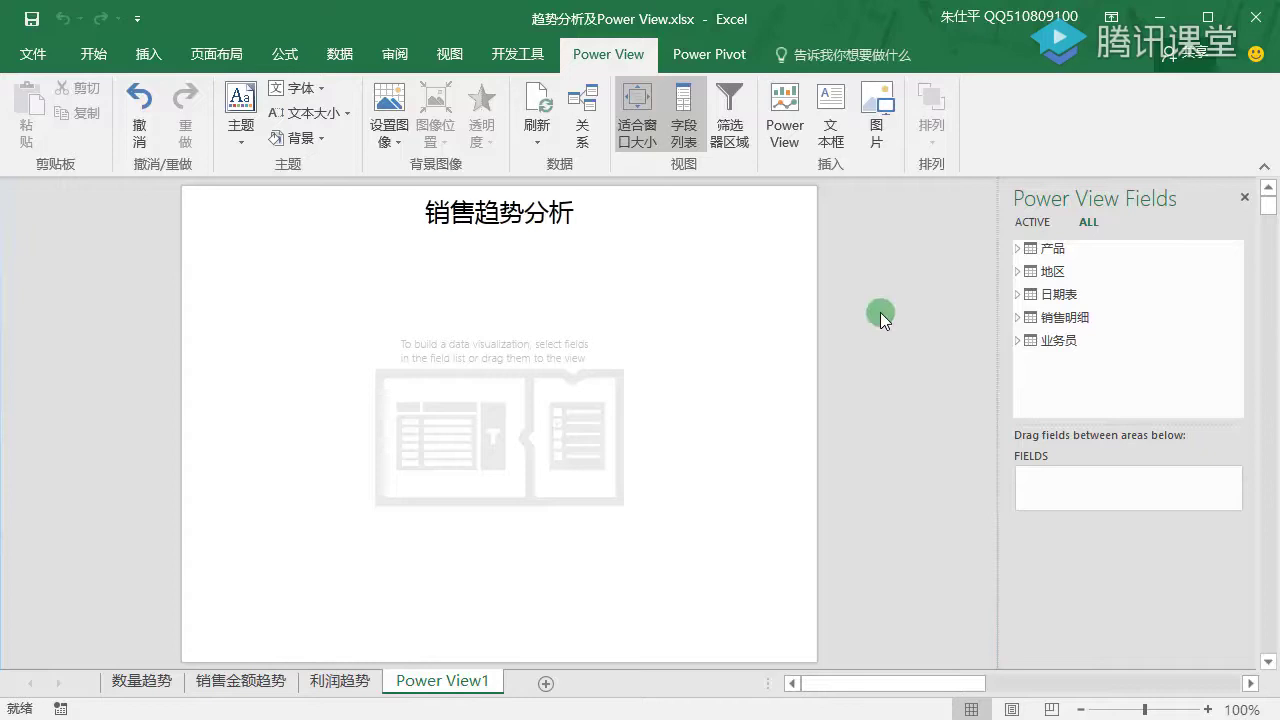
# Add the 月份 field from the 日期表 table to the report's fields to create a month table
pyautogui.click(1017, 294)
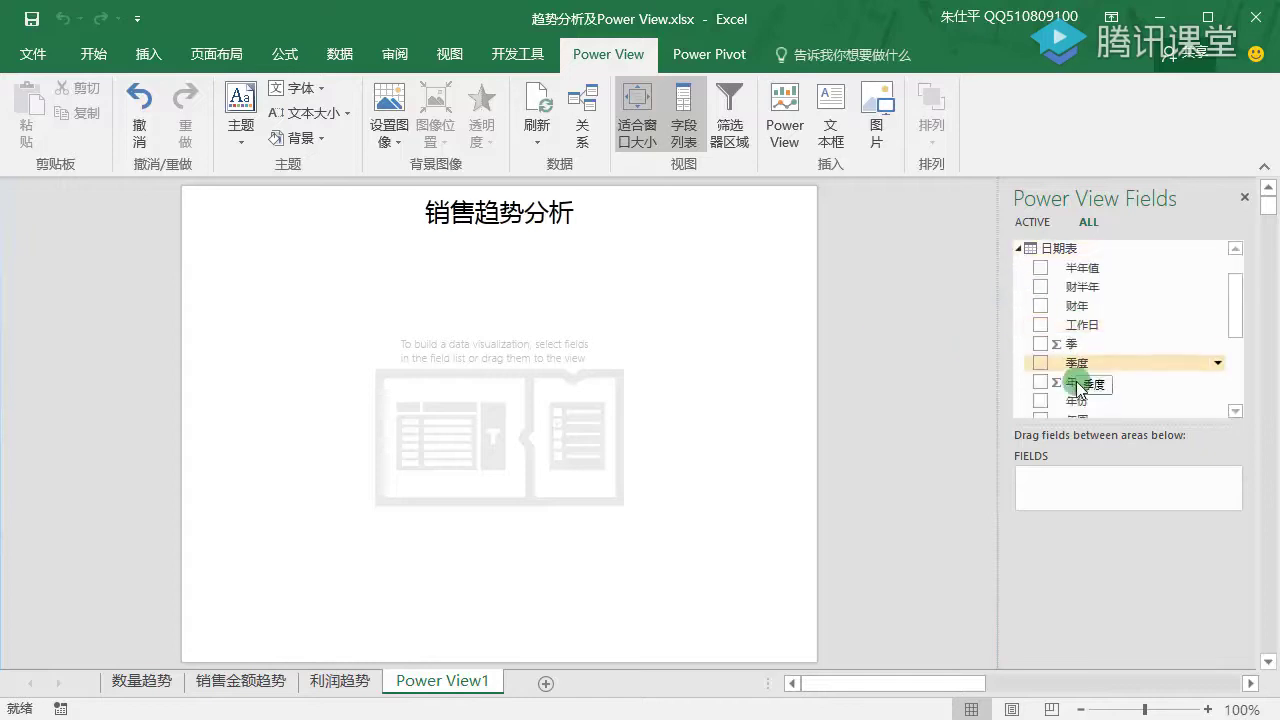
pyautogui.scroll(-1, 1080, 385)
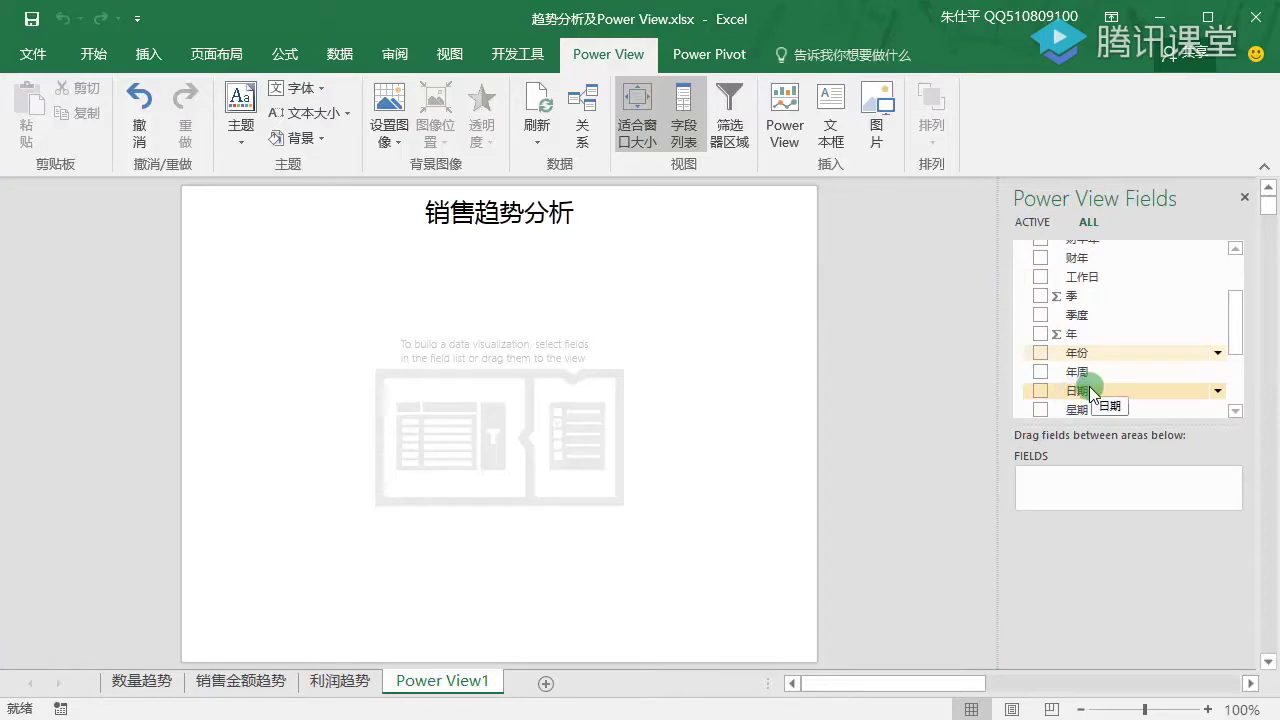
pyautogui.scroll(-1, 1089, 391)
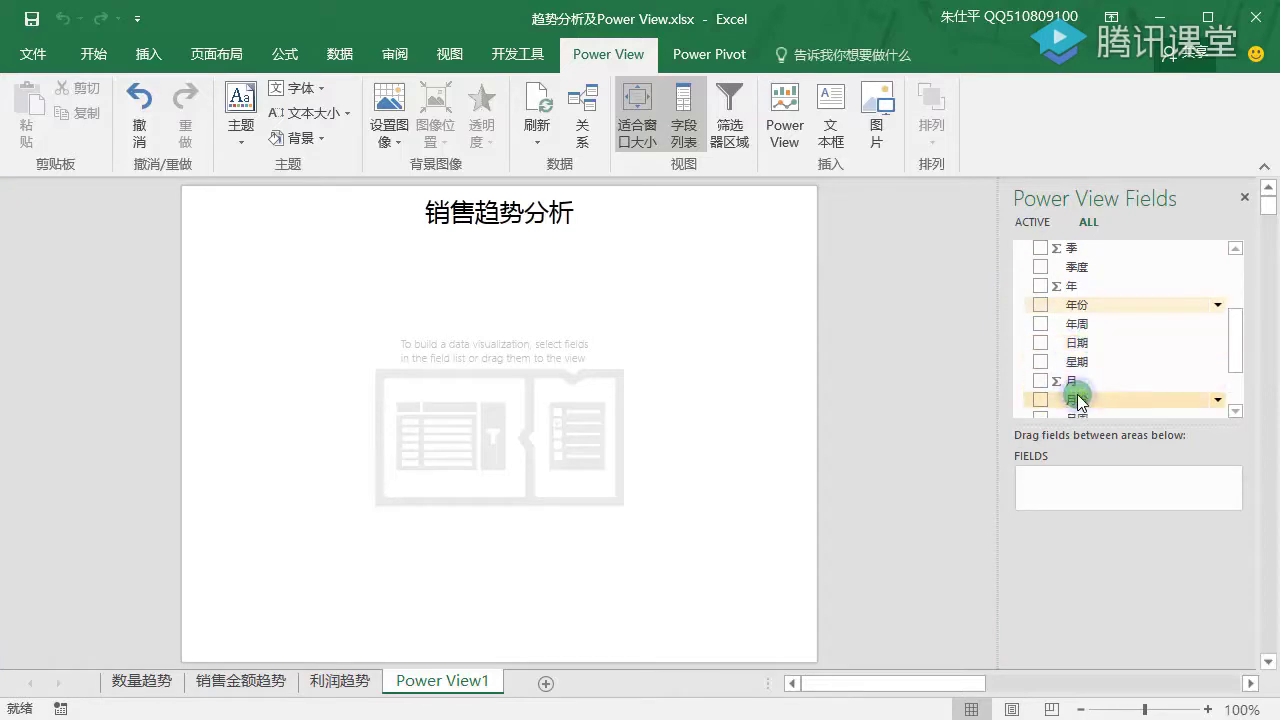
pyautogui.moveTo(1078, 400); pyautogui.dragTo(1054, 478)
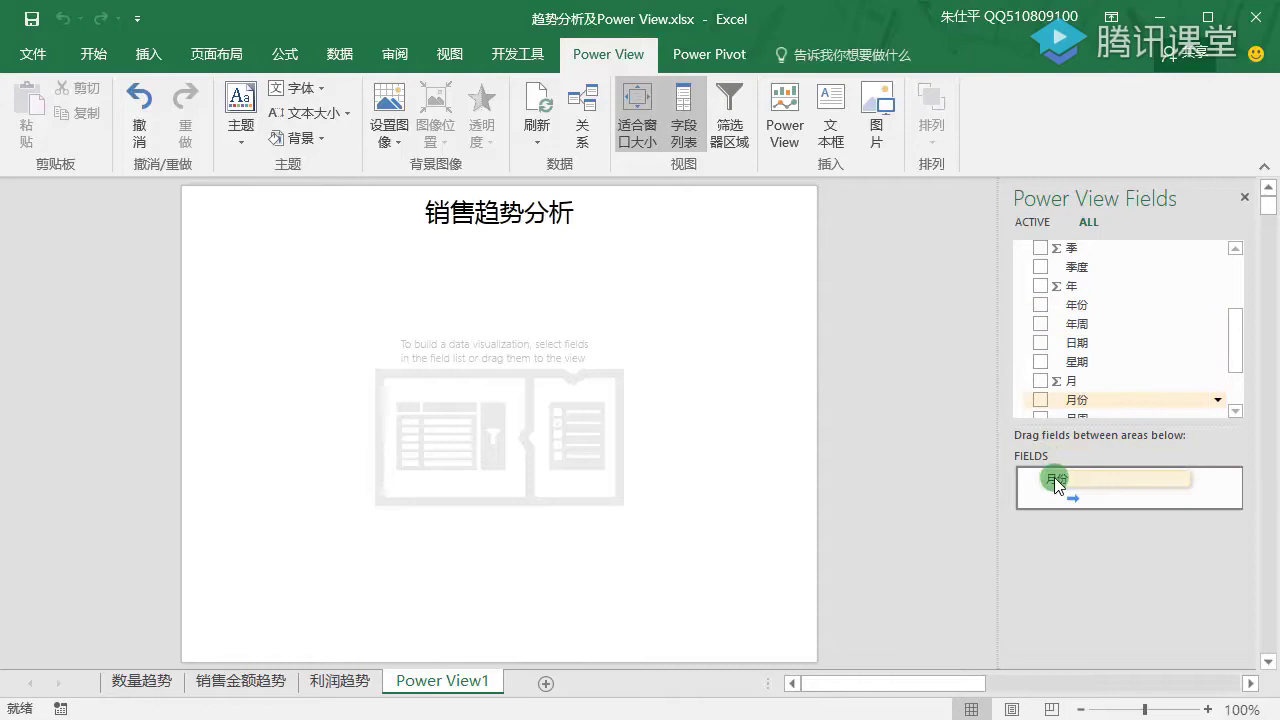
pyautogui.moveTo(1060, 477); pyautogui.dragTo(1060, 477)
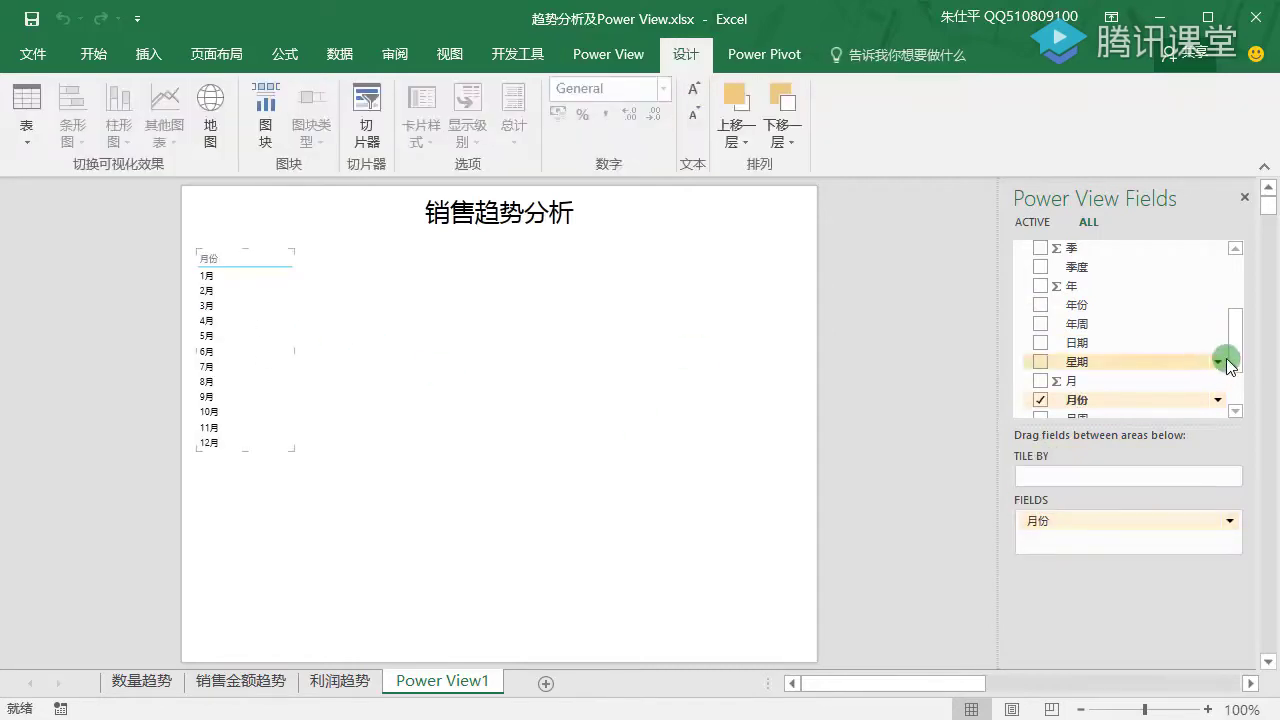
# Add the 销售数量 measure from the 销售明细 table to the month table in the report
pyautogui.scroll(5, 1237, 342)
pyautogui.click(1021, 291)
pyautogui.click(1018, 325)
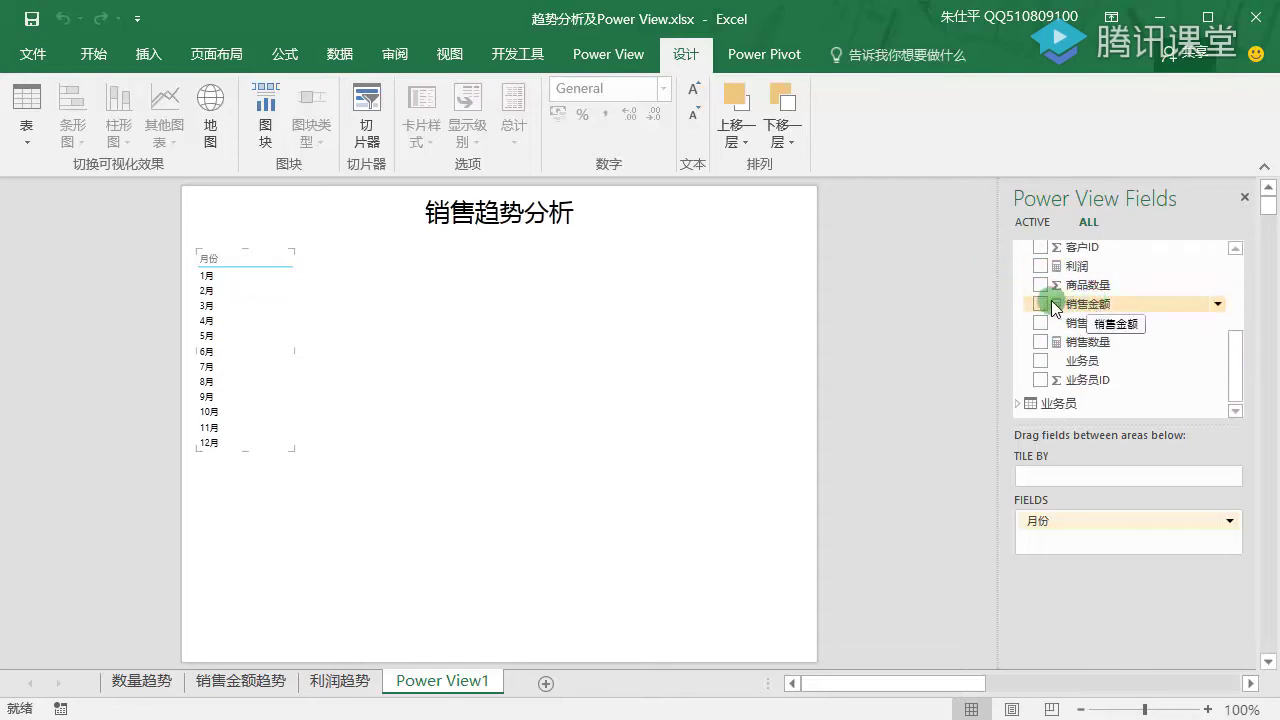
pyautogui.scroll(1, 1068, 305)
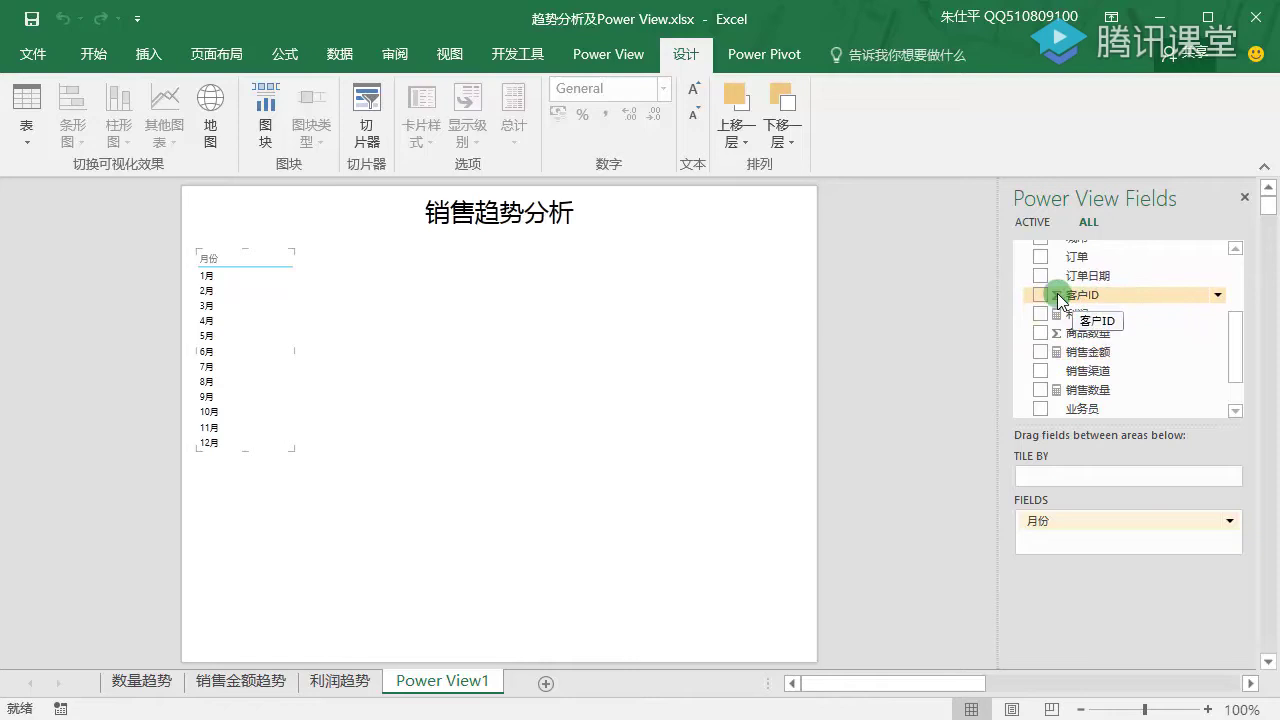
pyautogui.scroll(-1, 1100, 300)
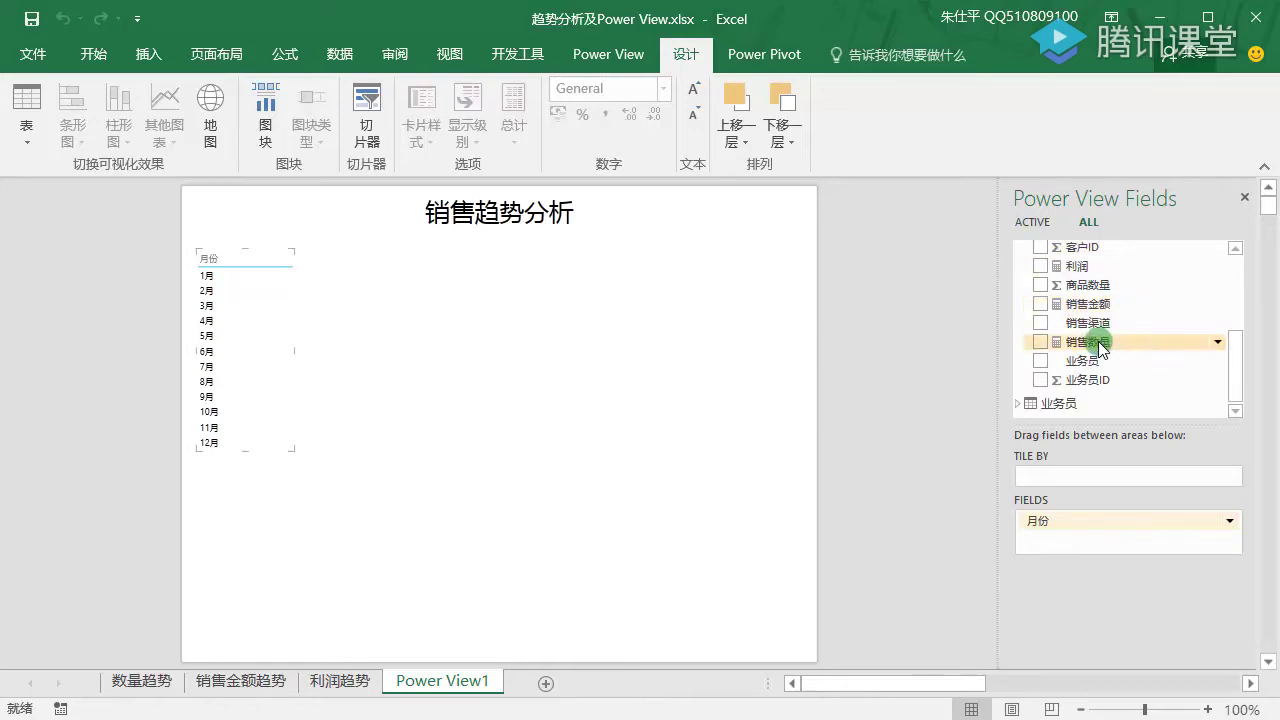
pyautogui.moveTo(1100, 345); pyautogui.dragTo(244, 288)
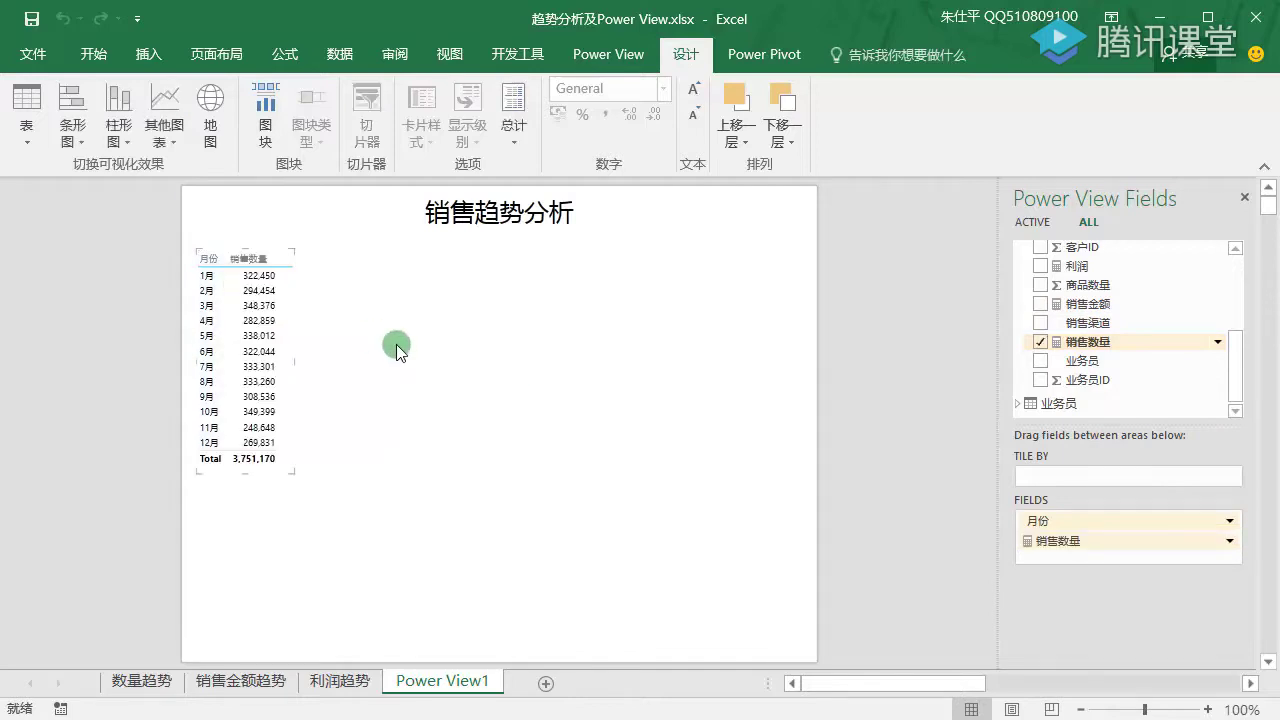
pyautogui.click(291, 291)
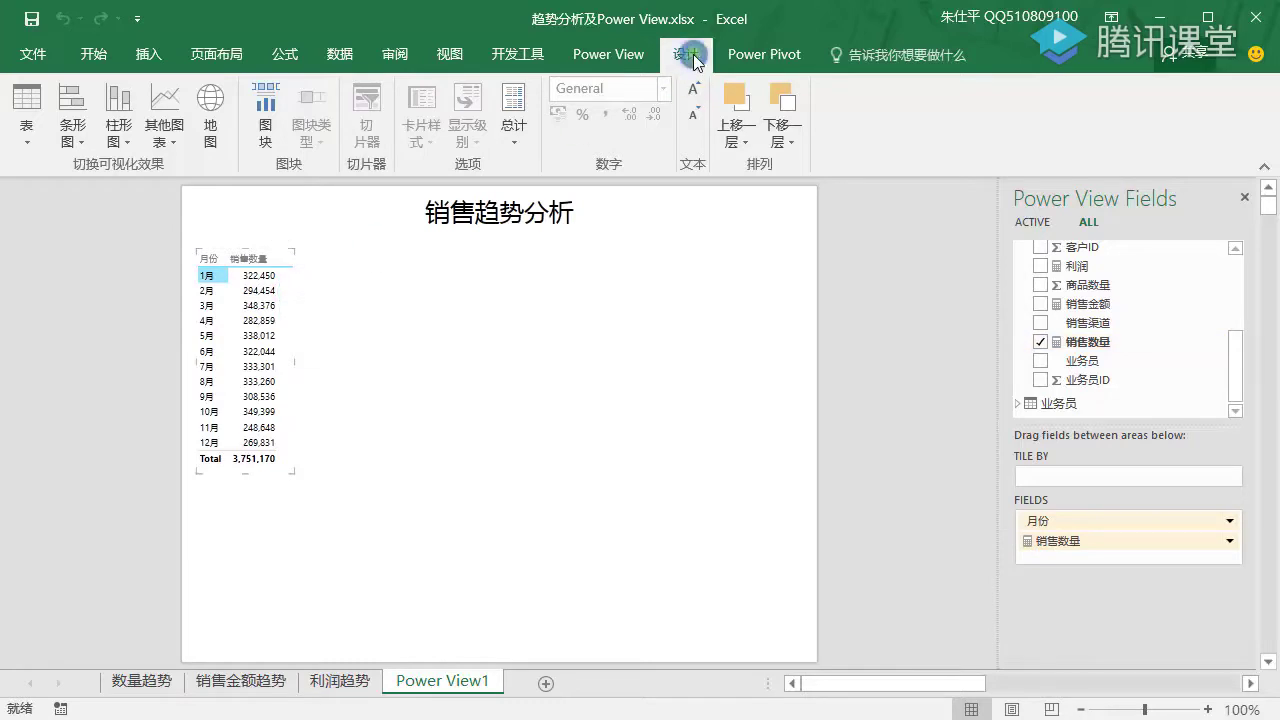
# Convert the monthly 销售数量 table to a line chart (折线图), widen it to fit all twelve months, and reduce its height
pyautogui.click(80, 139)
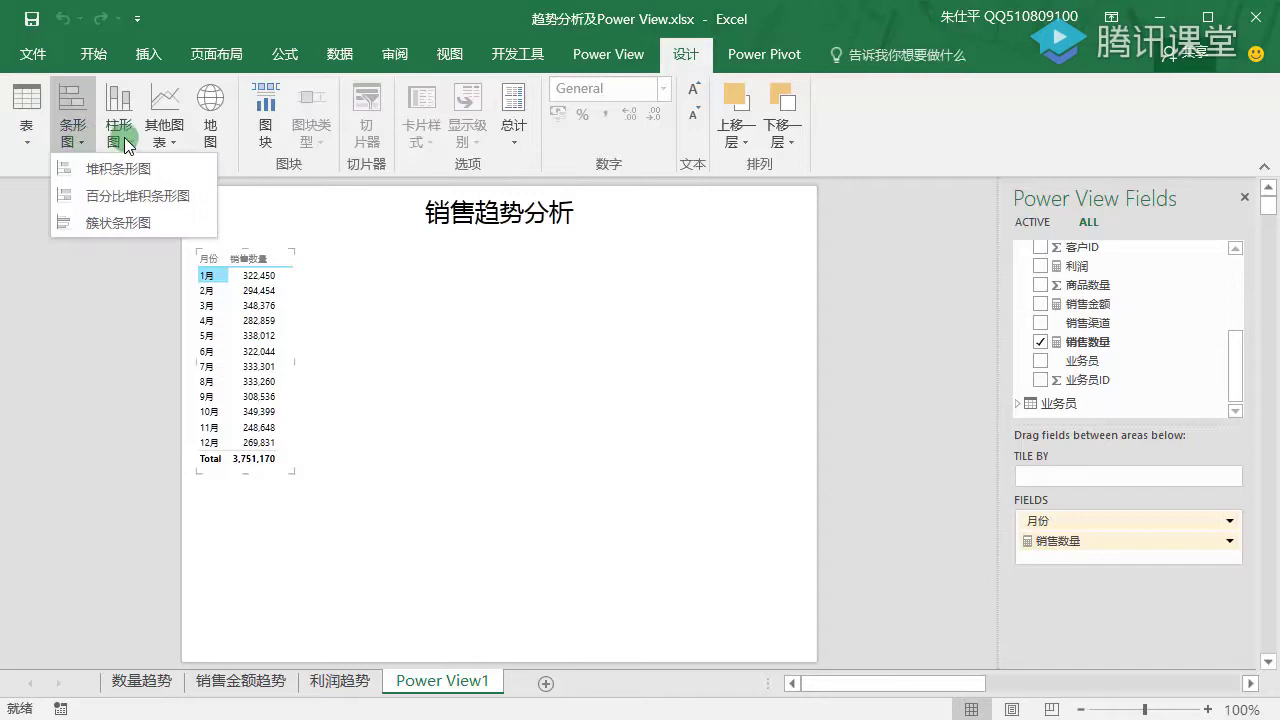
pyautogui.click(122, 142)
pyautogui.click(164, 145)
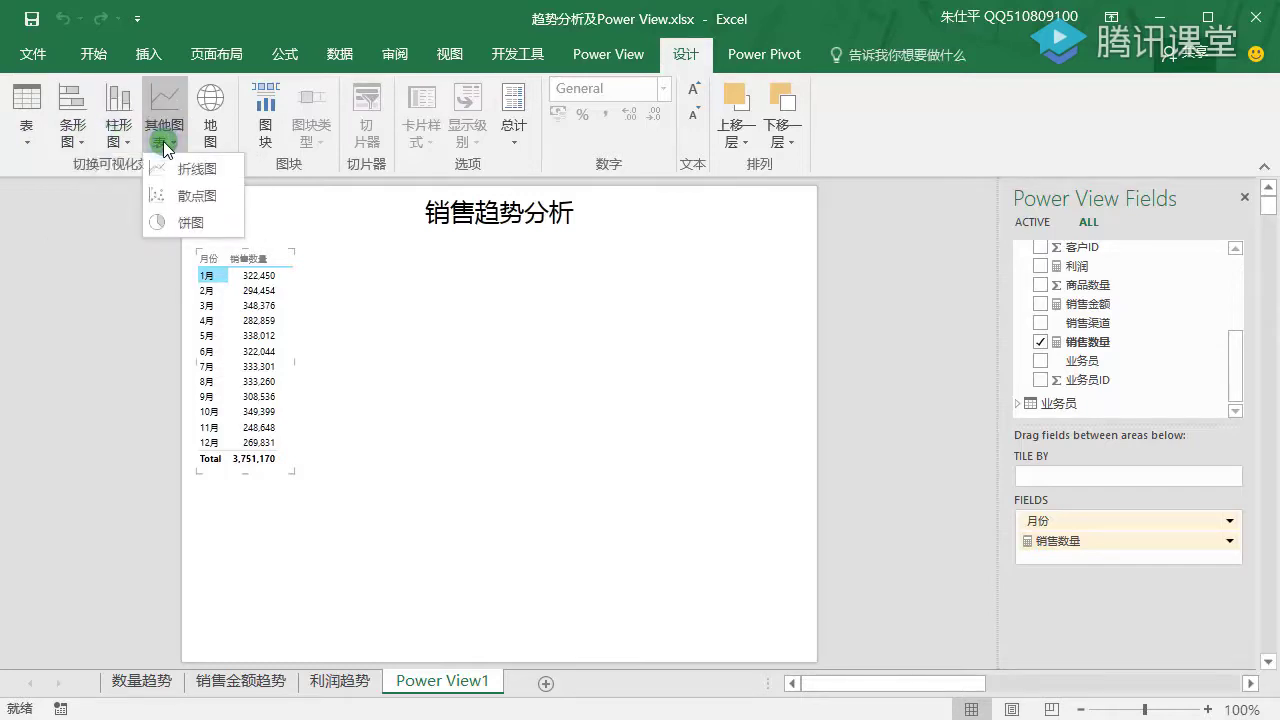
pyautogui.click(78, 140)
pyautogui.click(117, 141)
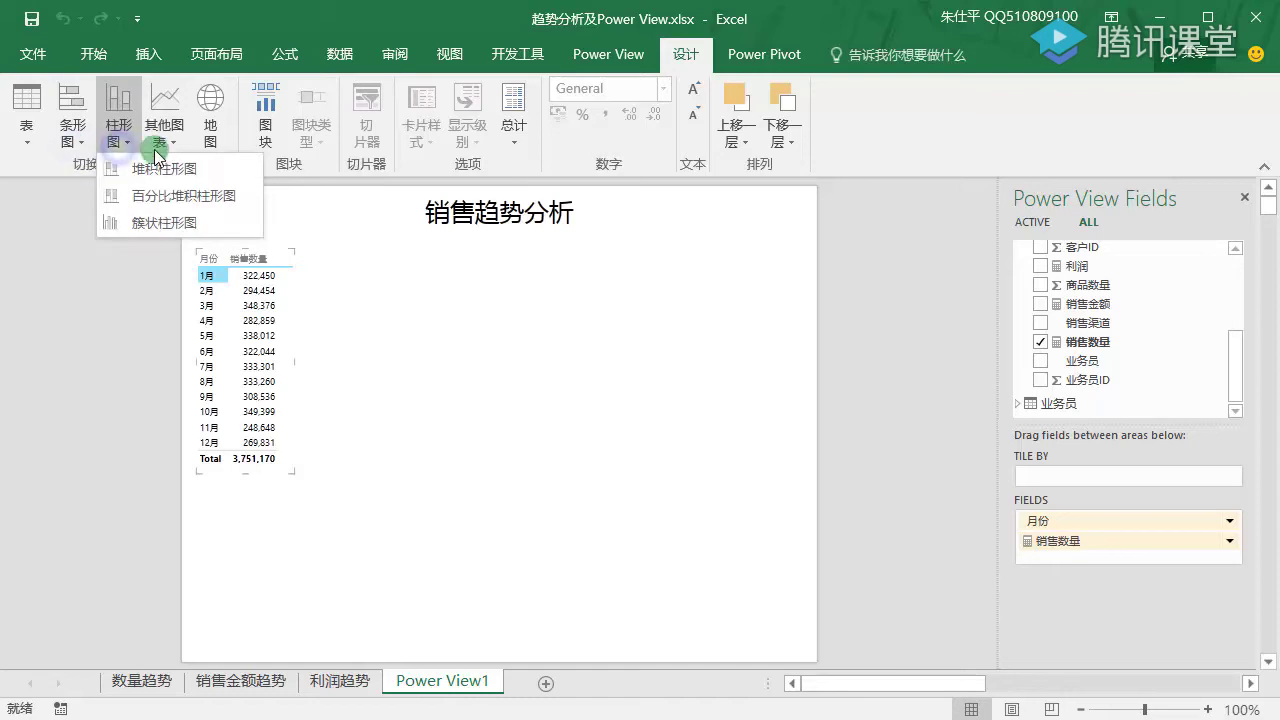
pyautogui.click(162, 147)
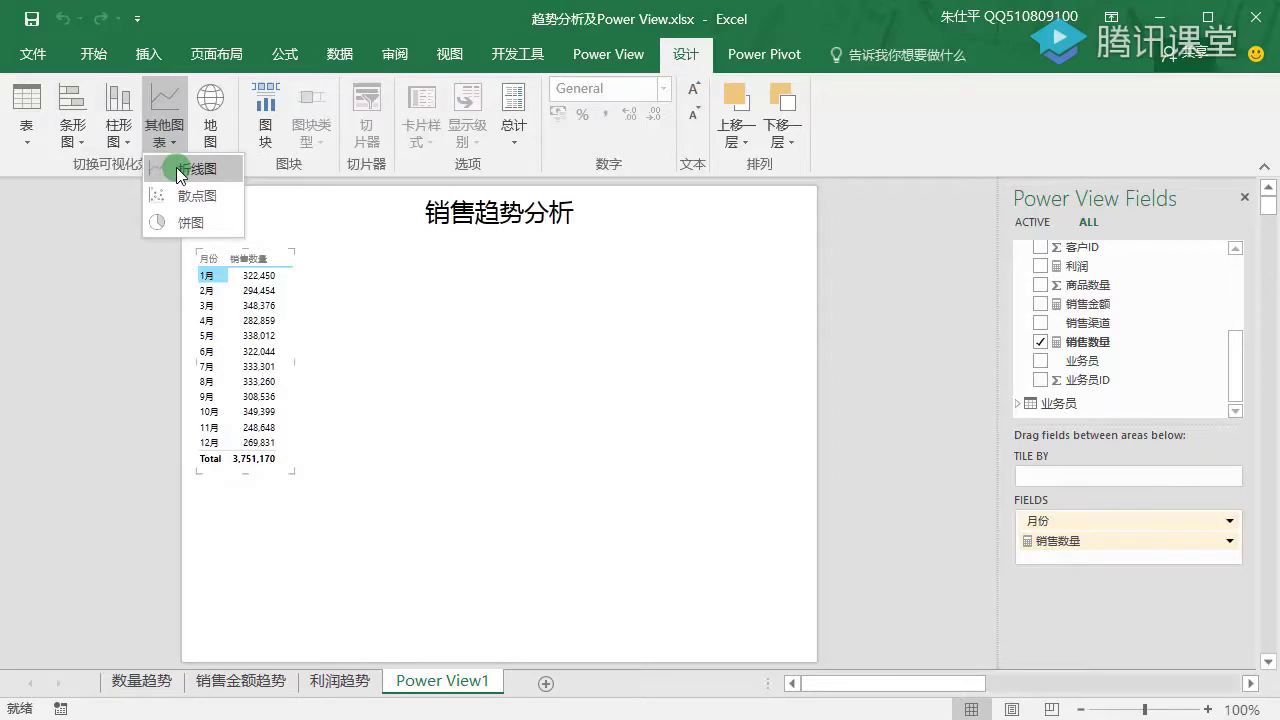
pyautogui.click(179, 170)
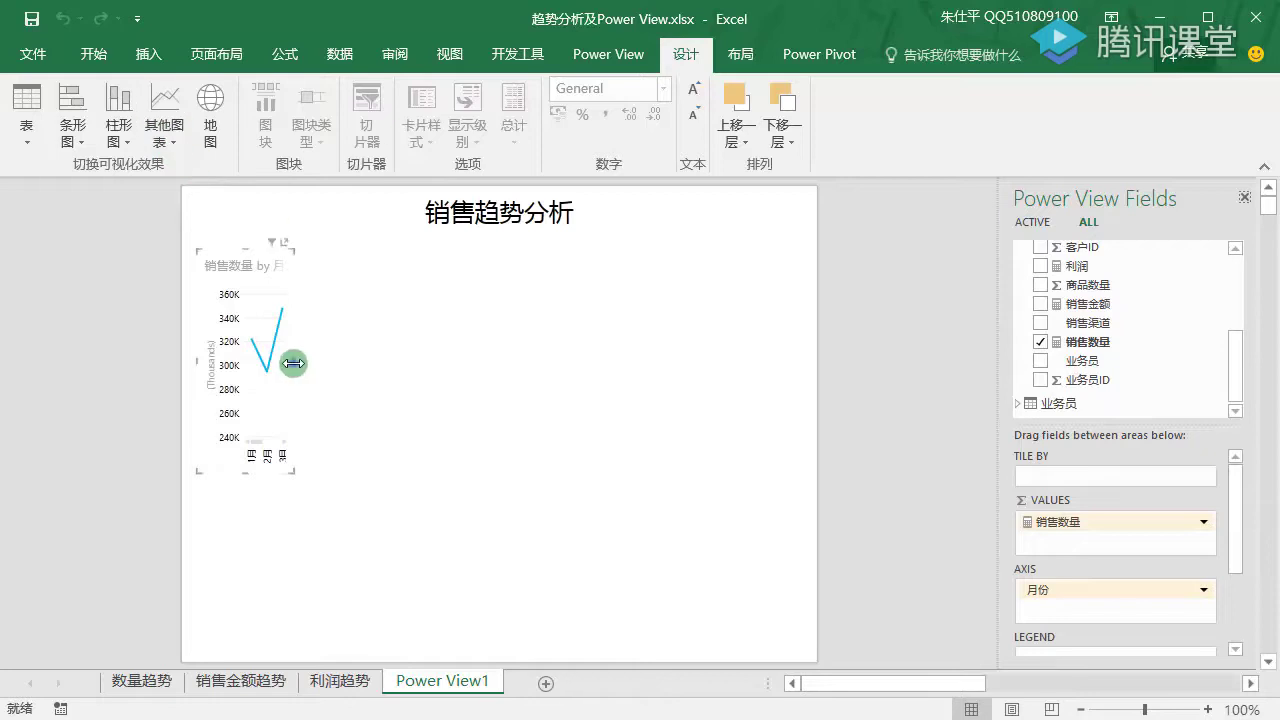
pyautogui.moveTo(293, 363); pyautogui.dragTo(670, 368)
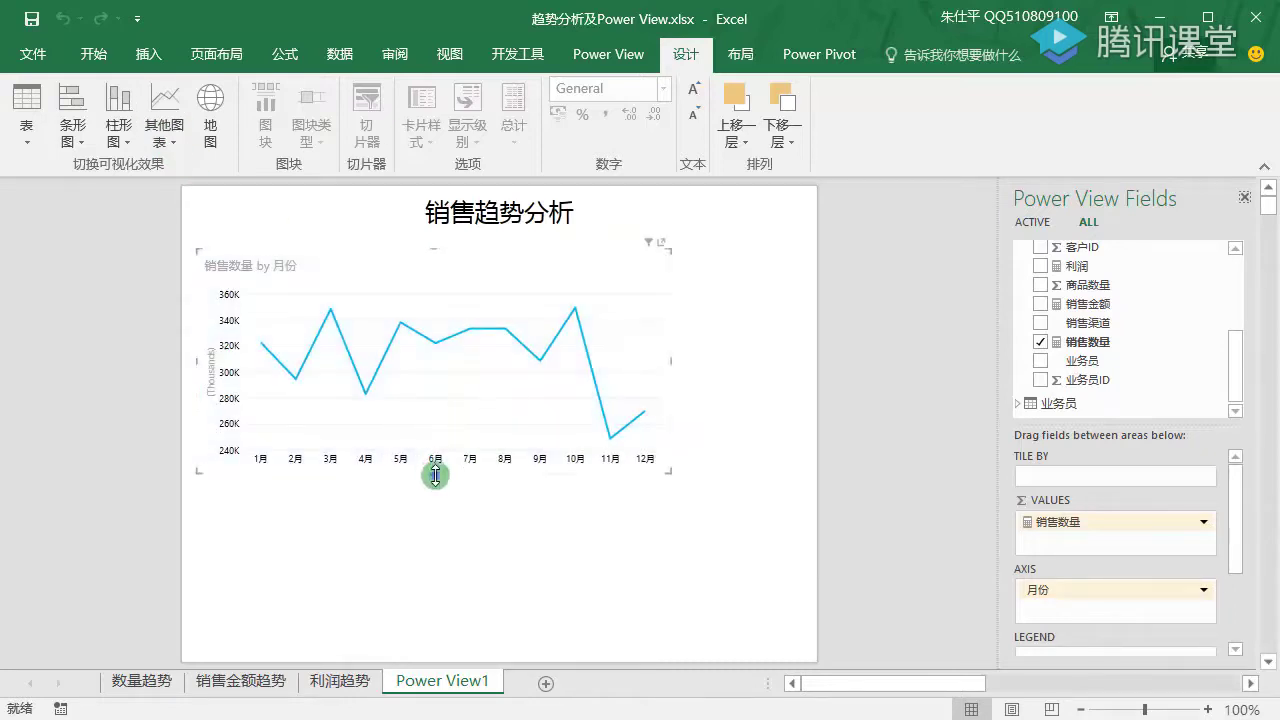
pyautogui.moveTo(435, 475); pyautogui.dragTo(443, 390)
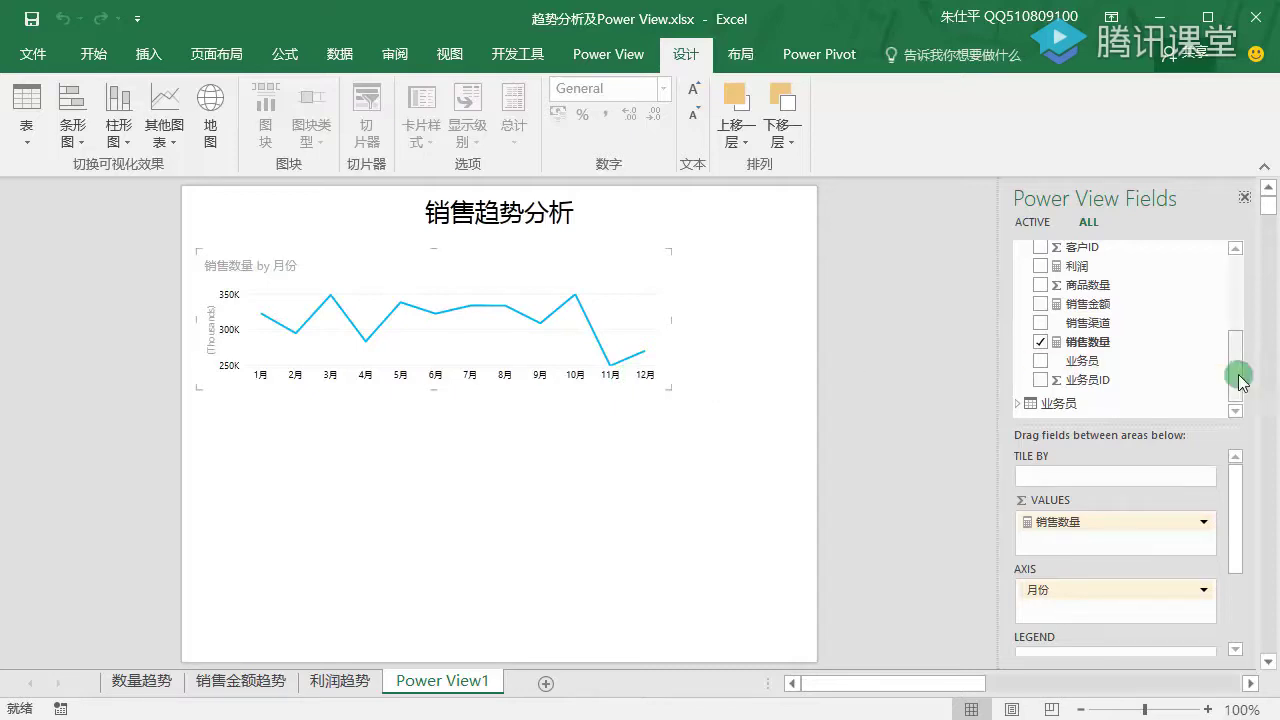
# Add the 大类 field from the 产品 table to the report as a new table beside the line chart
pyautogui.moveTo(1238, 380); pyautogui.dragTo(1234, 274)
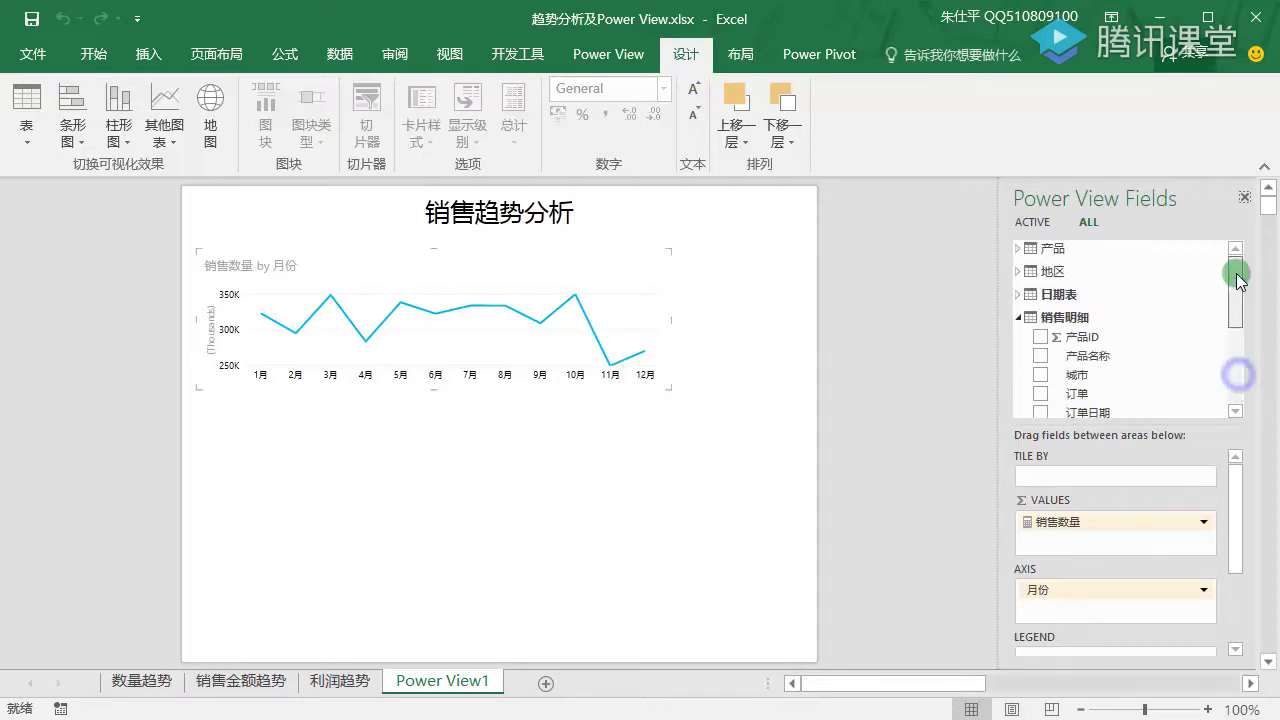
pyautogui.click(1018, 248)
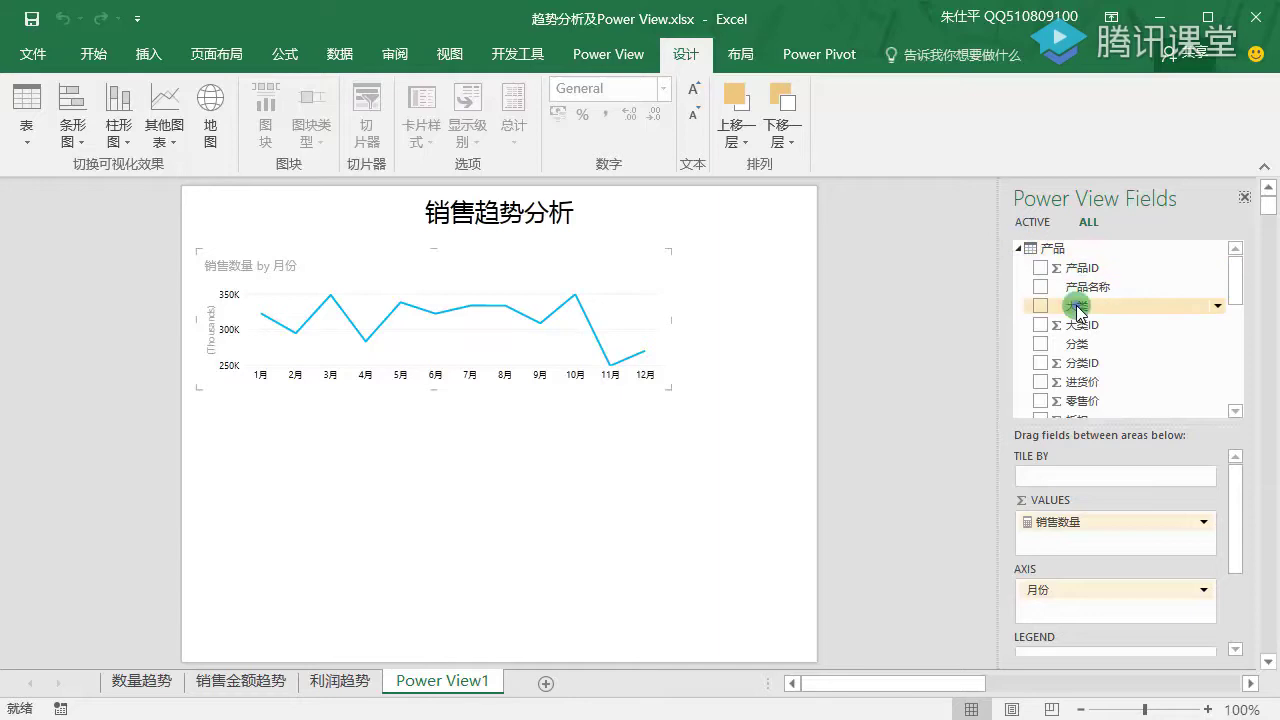
pyautogui.moveTo(1040, 305); pyautogui.dragTo(779, 245)
pyautogui.click(1018, 248)
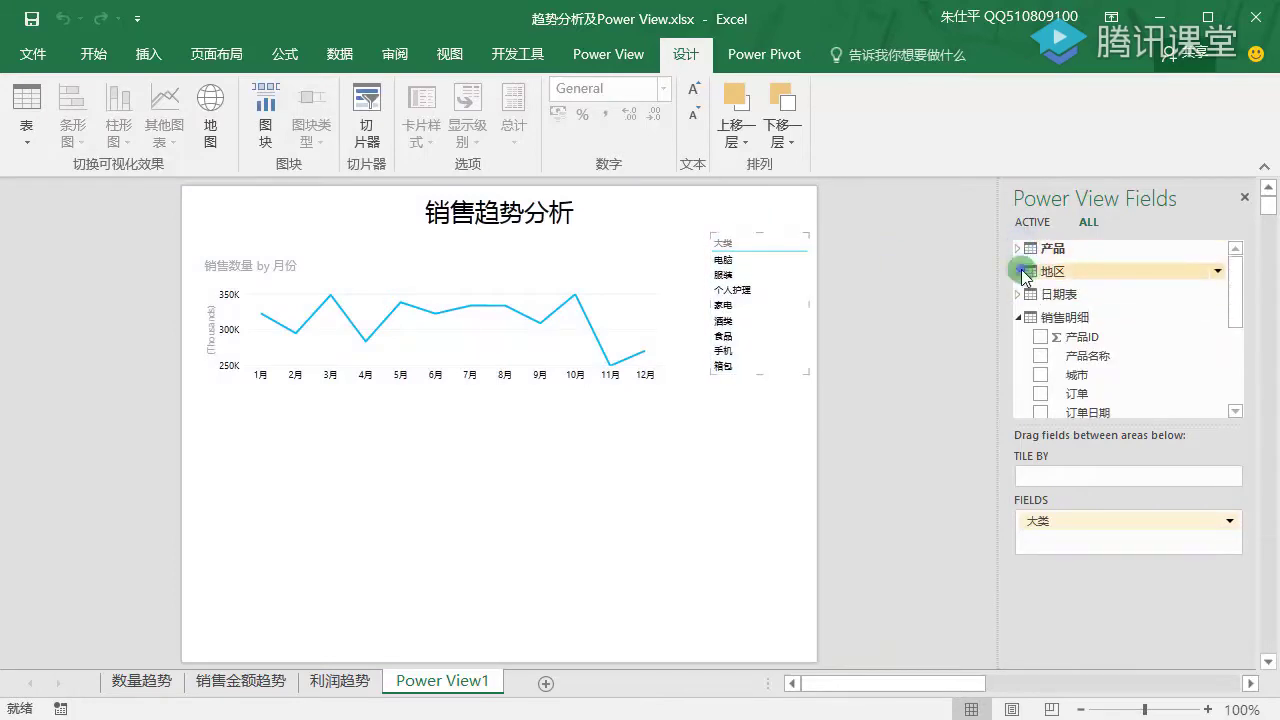
# Add the 地区 field from the 地区 table as a separate table directly below the 大类 table
pyautogui.click(1020, 271)
pyautogui.moveTo(1046, 331); pyautogui.dragTo(800, 392)
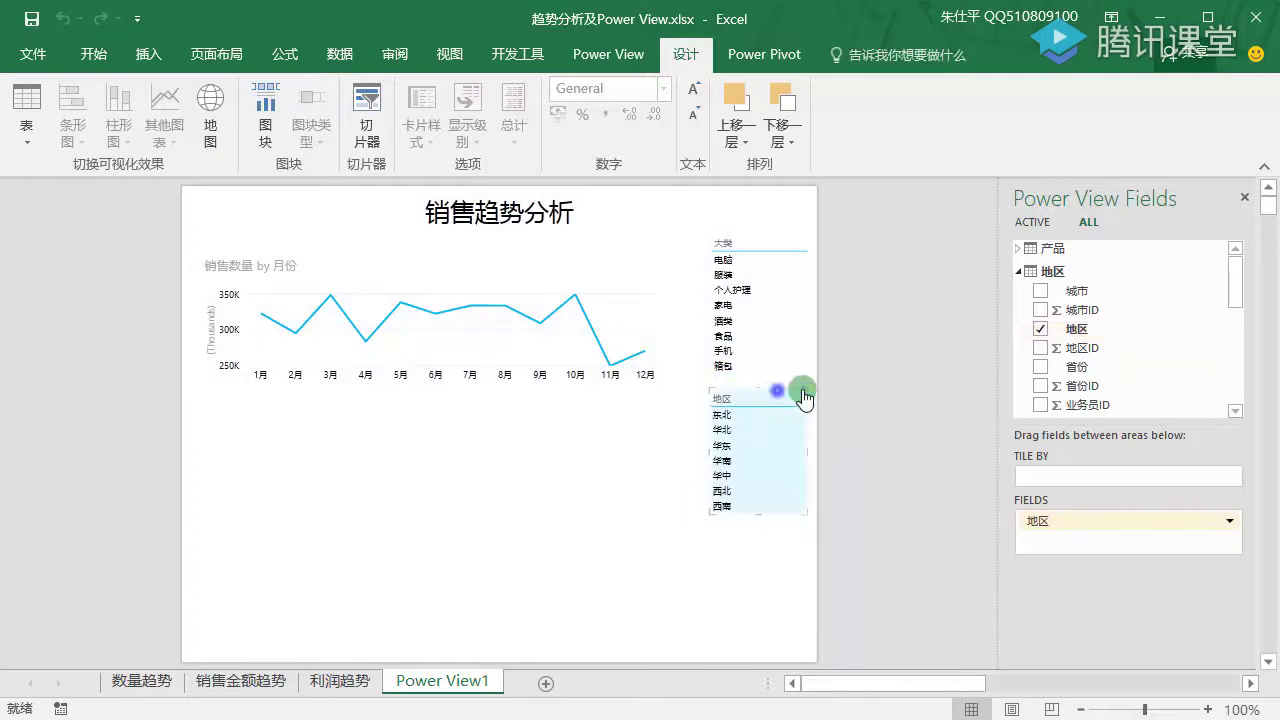
pyautogui.click(1018, 271)
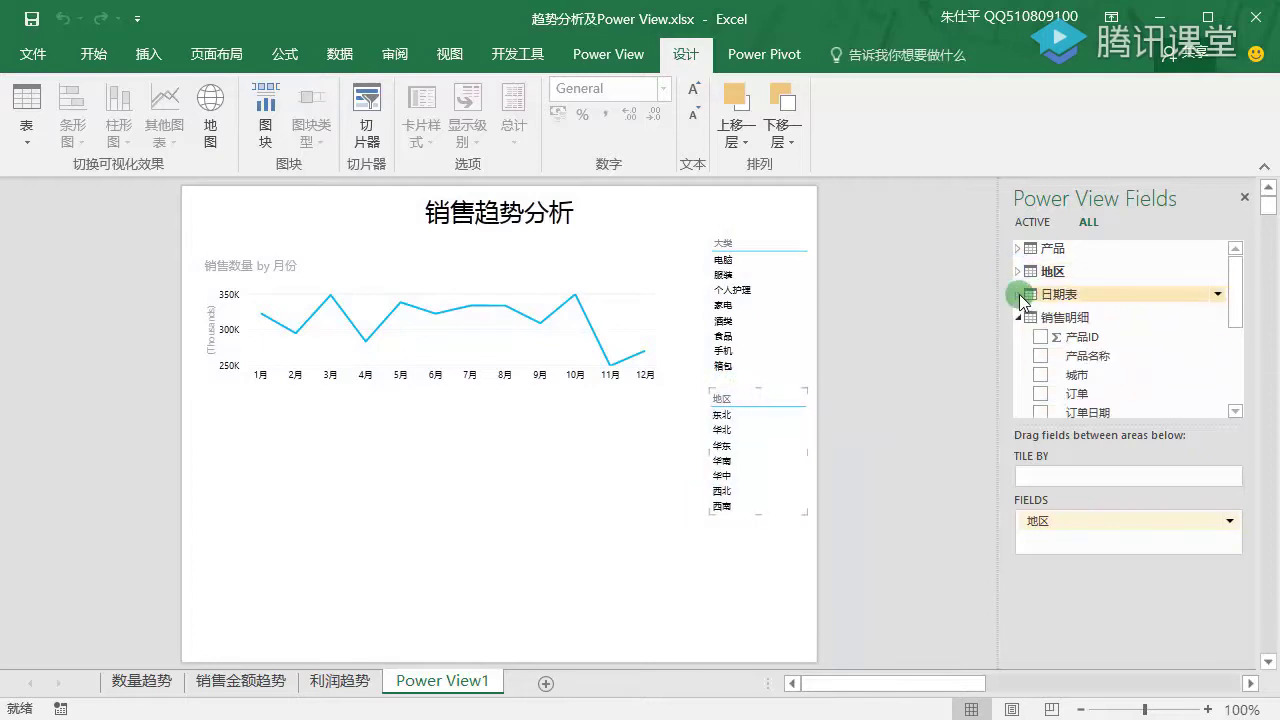
# Add the 年份 field from the 日期表 table as a separate table and place it below the 地区 table
pyautogui.click(1020, 298)
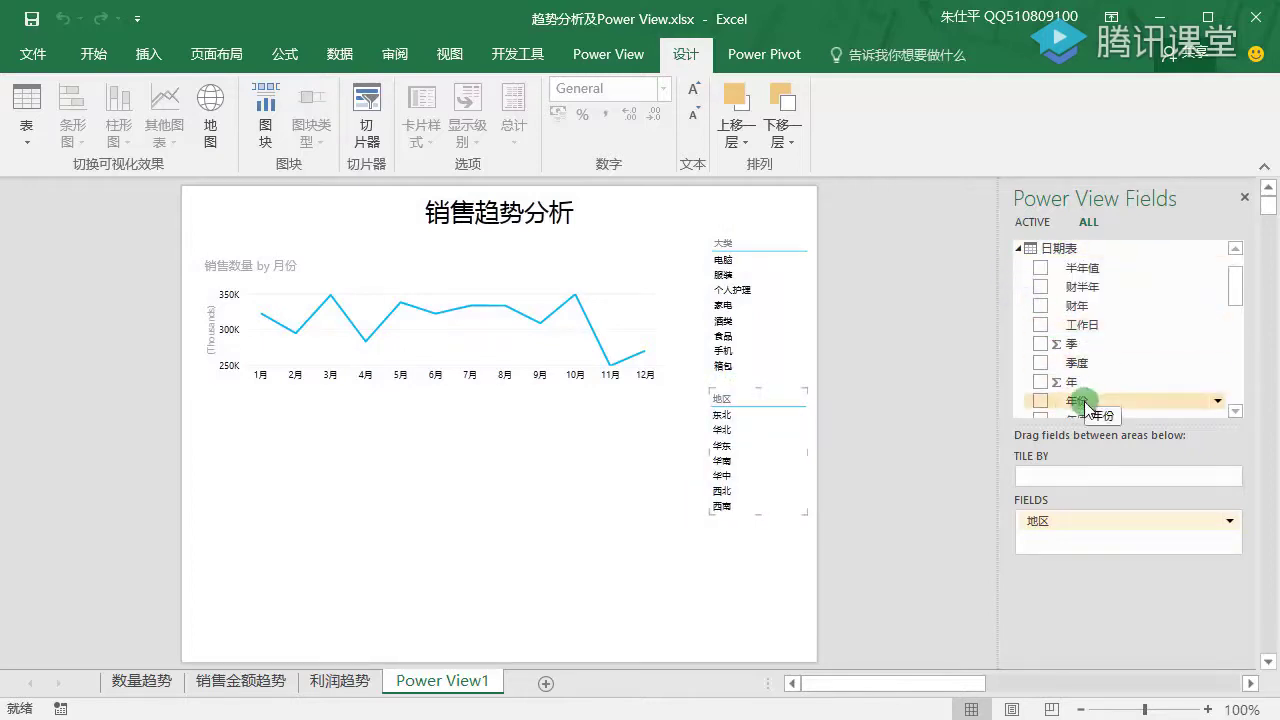
pyautogui.moveTo(1080, 400); pyautogui.dragTo(740, 550)
pyautogui.click(297, 418)
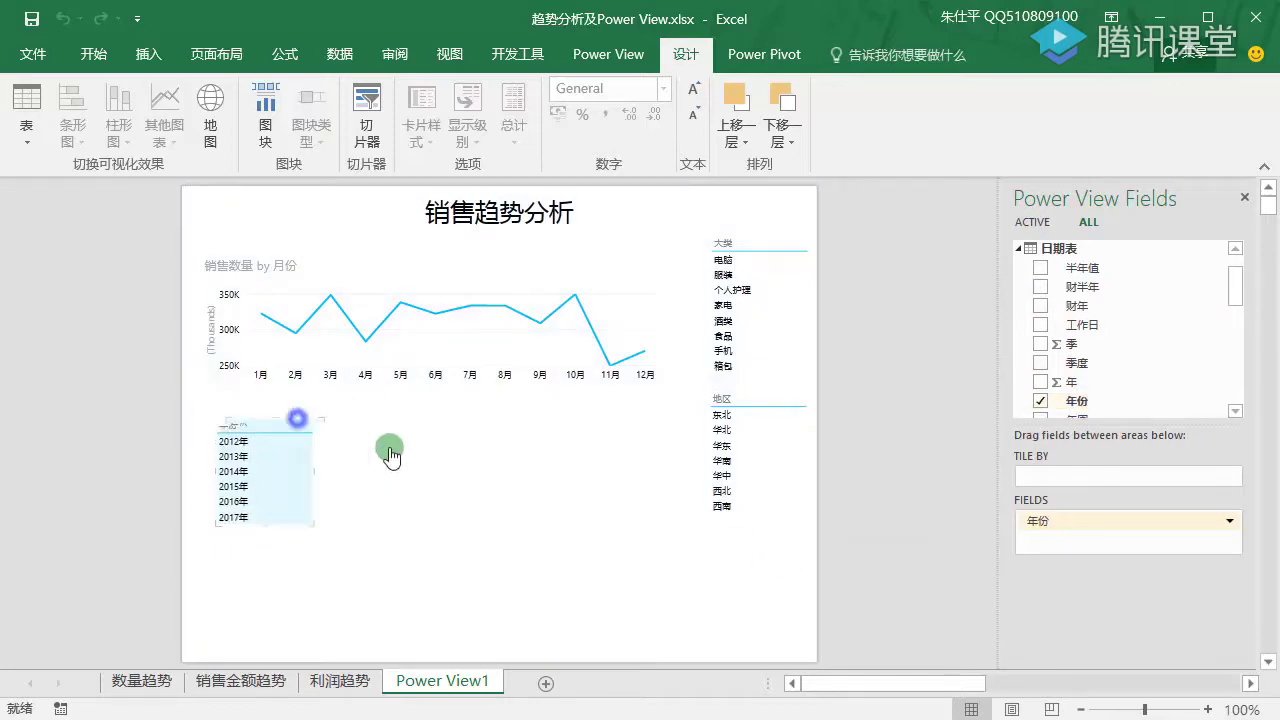
pyautogui.moveTo(390, 456); pyautogui.dragTo(813, 549)
pyautogui.click(694, 90)
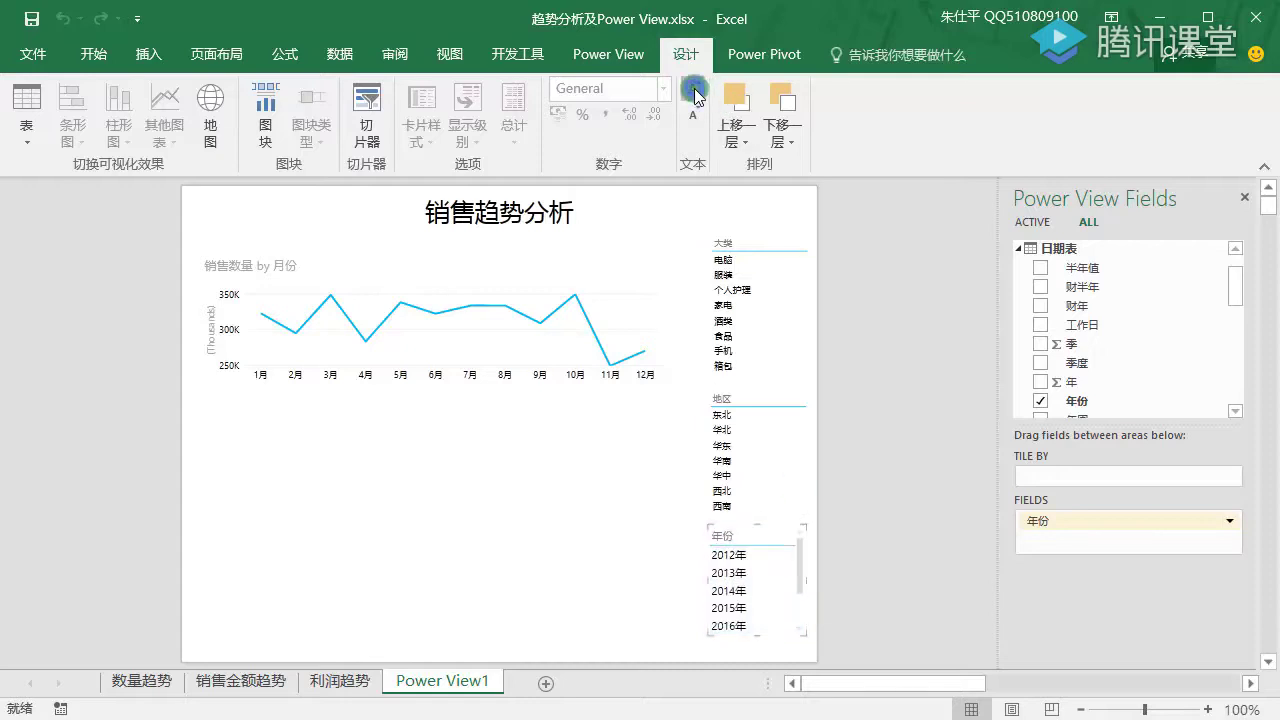
pyautogui.click(687, 118)
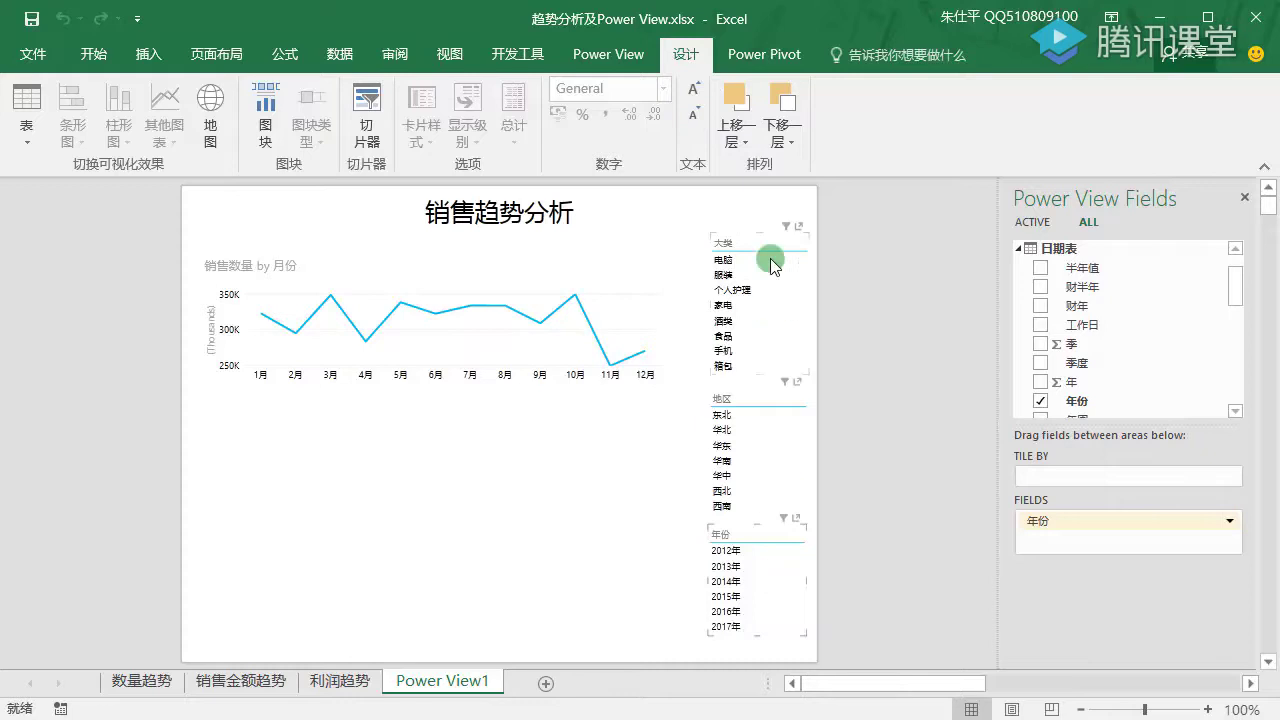
# Convert the 年份, 地区 and 大类 tables into slicers (切片器)
pyautogui.click(786, 596)
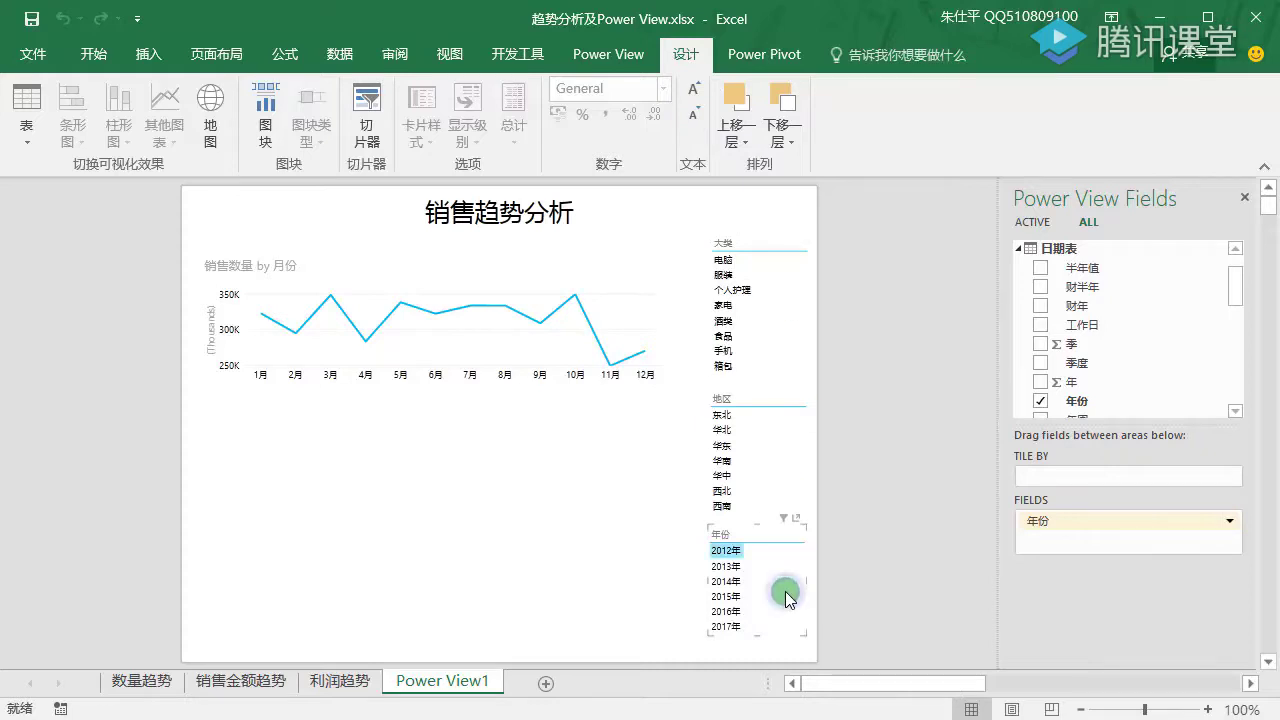
pyautogui.click(366, 122)
pyautogui.click(796, 480)
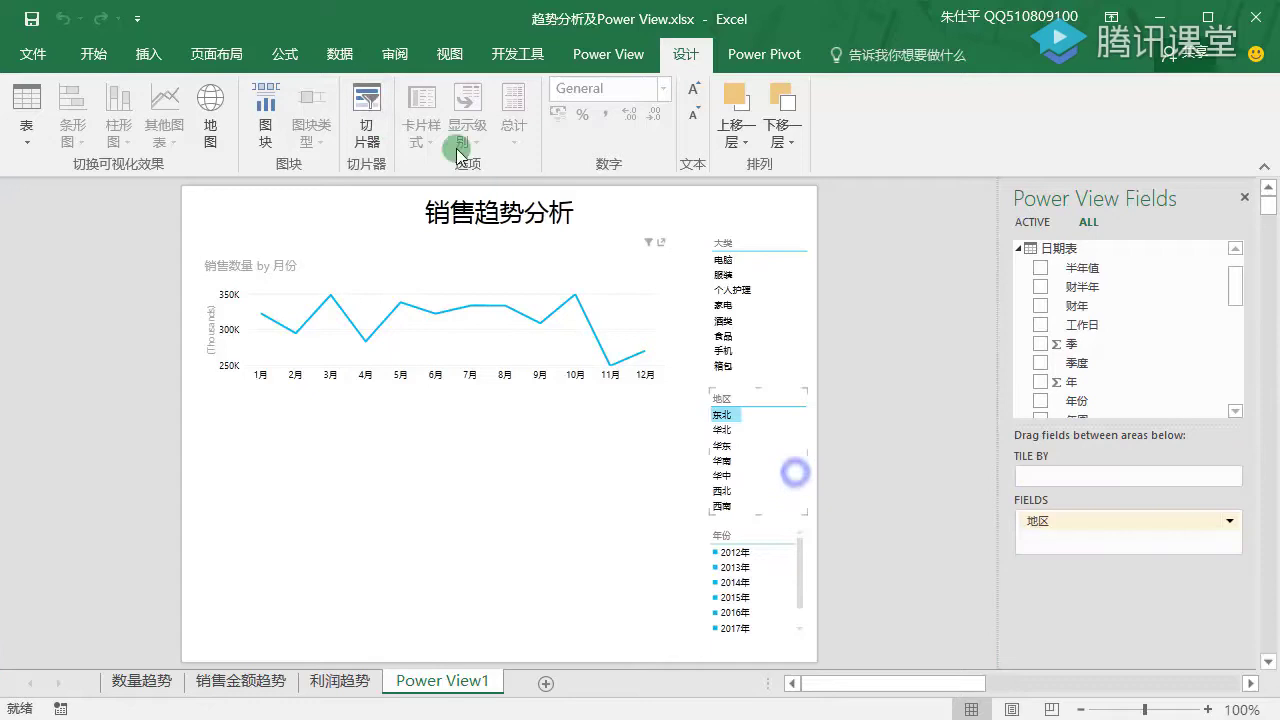
pyautogui.click(366, 122)
pyautogui.click(770, 336)
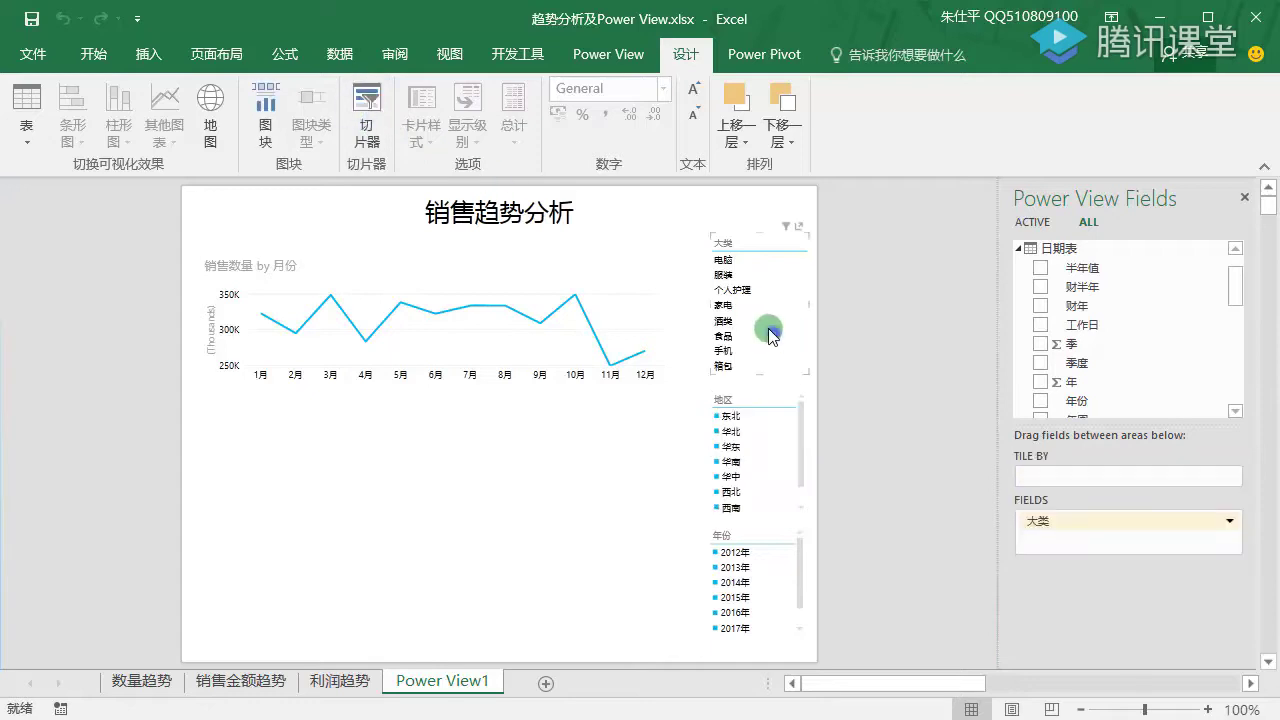
pyautogui.click(366, 122)
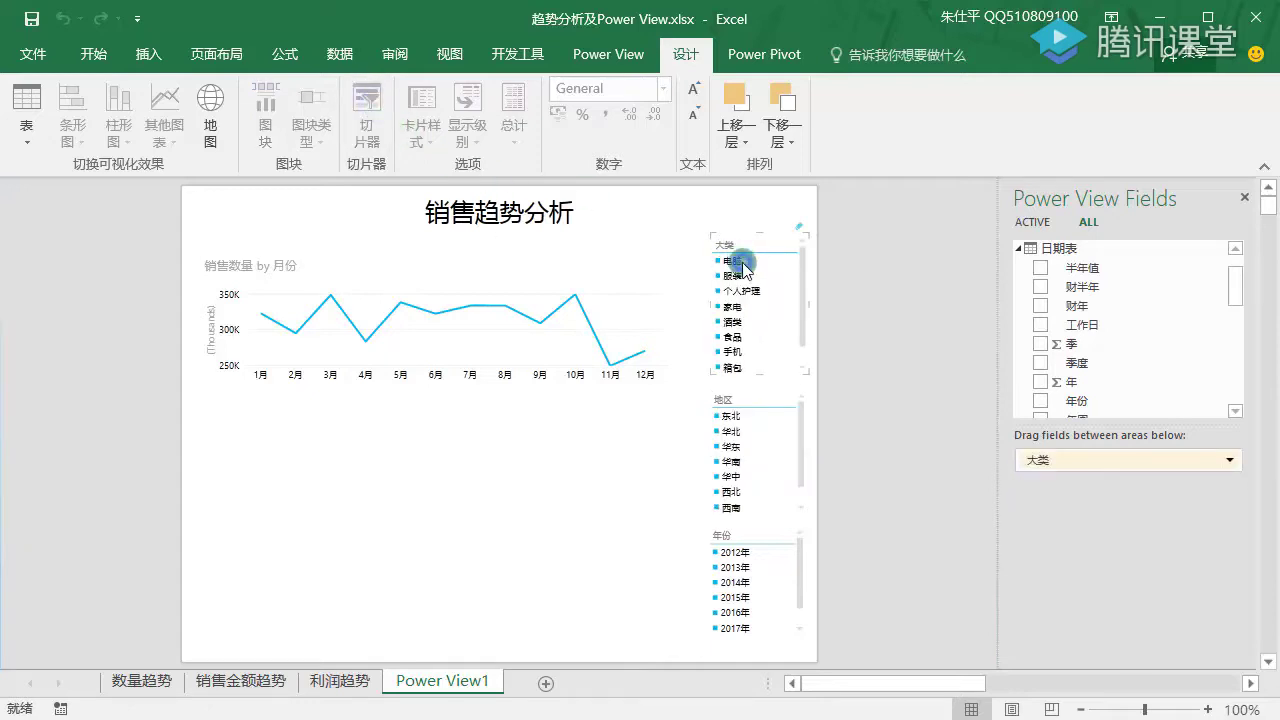
# Try the 大类 slicer on the line chart with several categories such as 服装, 食品 and 手机, and clear the filter
pyautogui.click(740, 274)
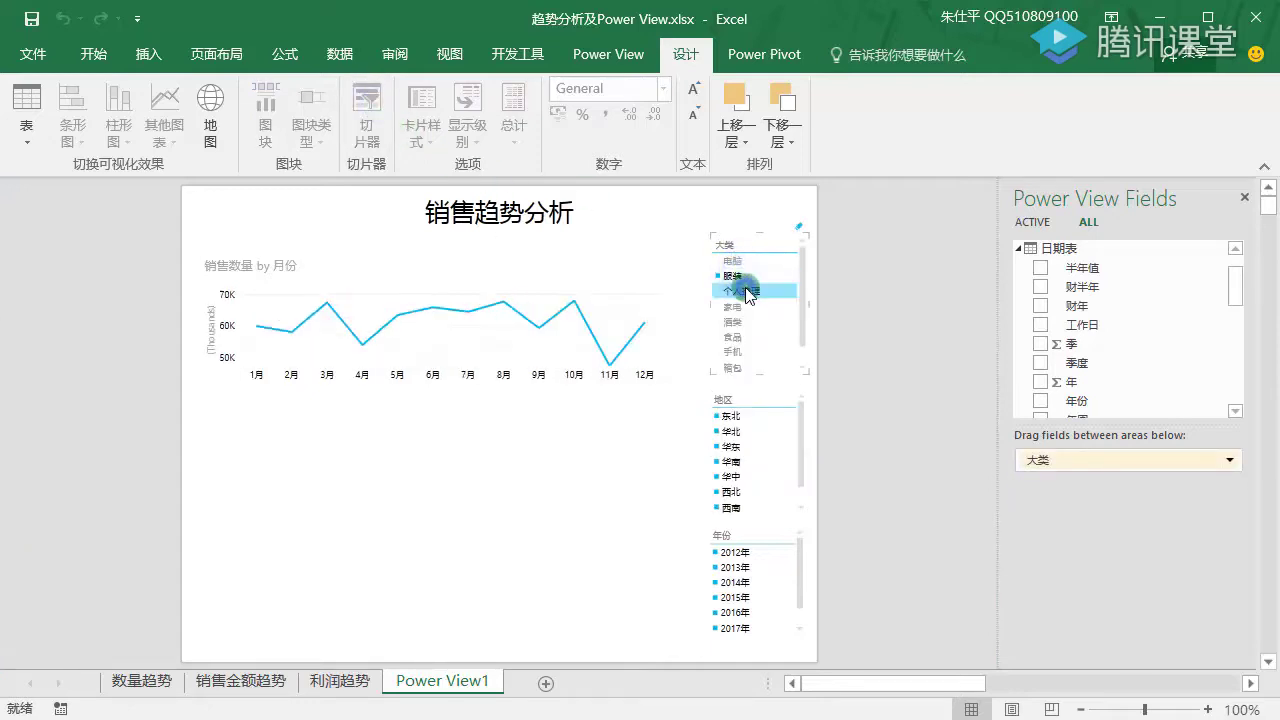
pyautogui.click(740, 290)
pyautogui.click(735, 308)
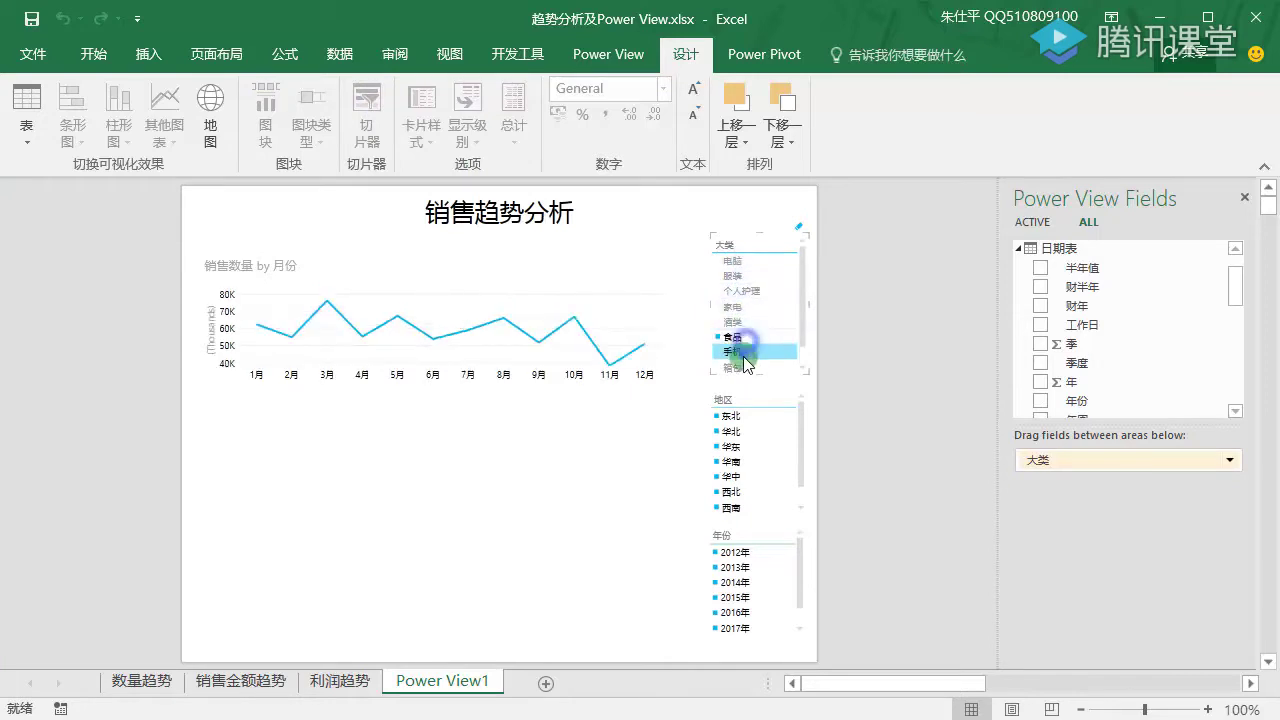
pyautogui.click(738, 350)
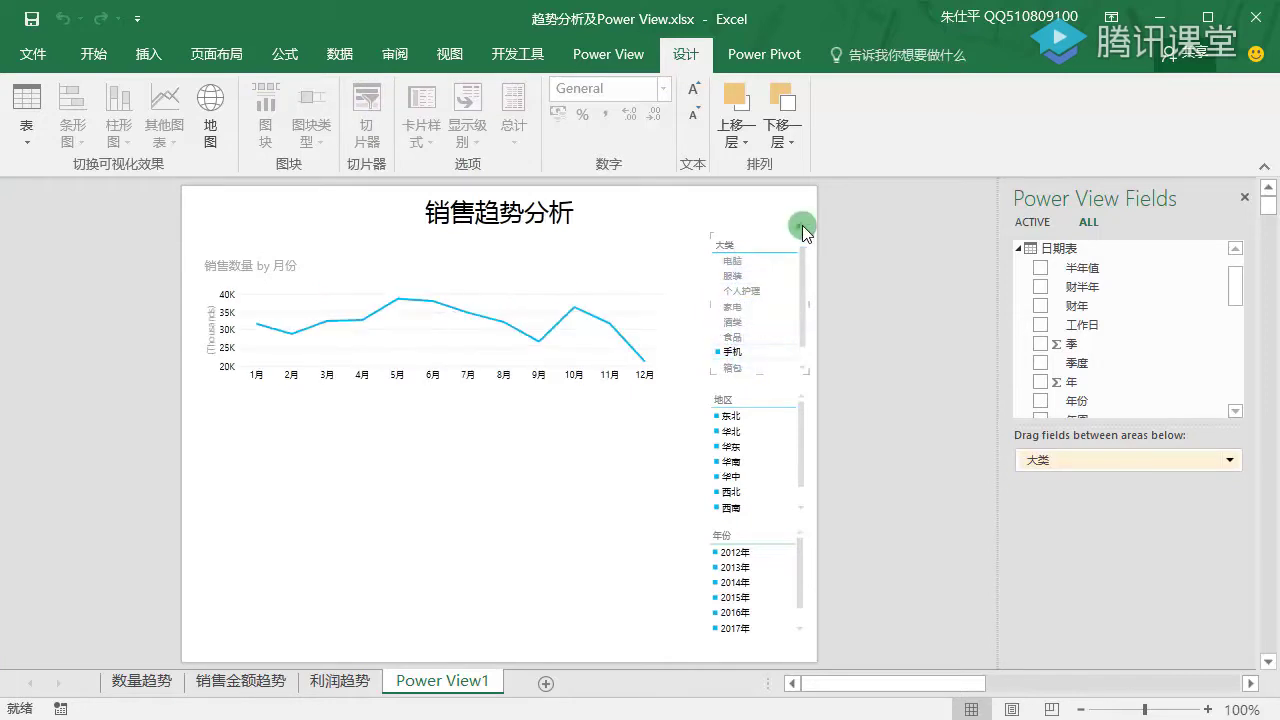
pyautogui.click(802, 225)
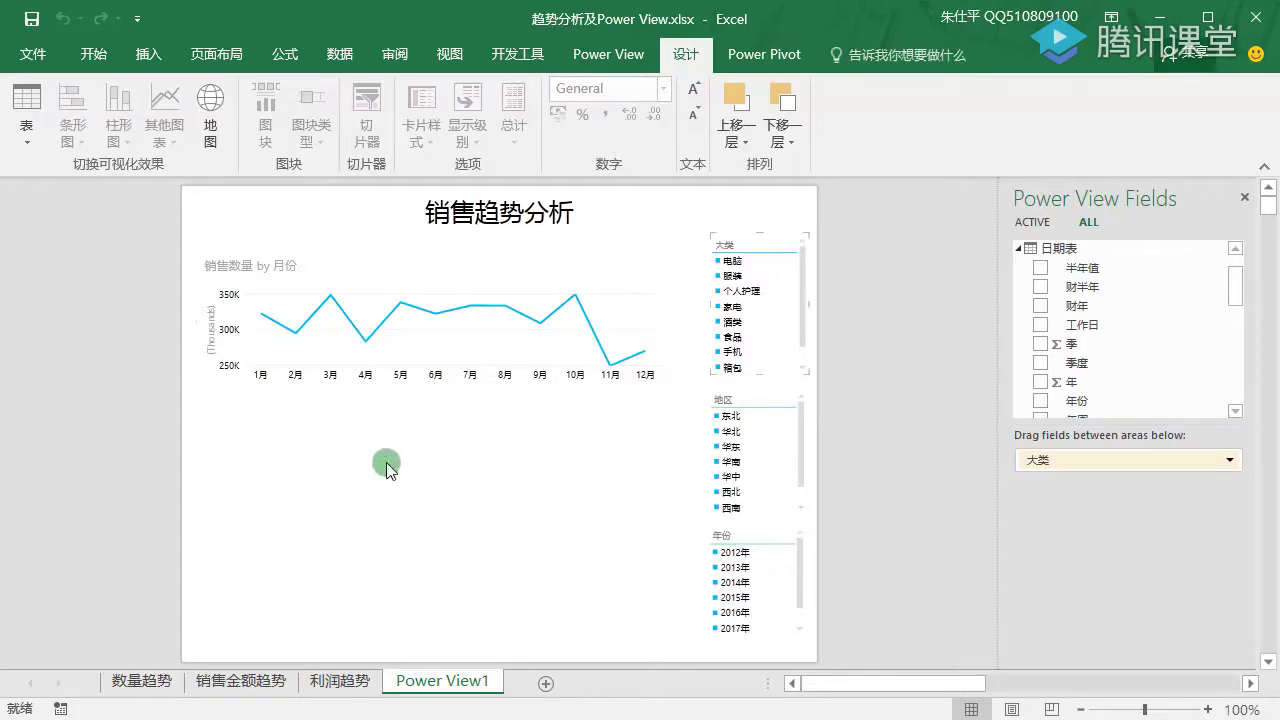
# Reduce the height of the monthly 销售数量 line chart slightly and deselect it
pyautogui.click(338, 270)
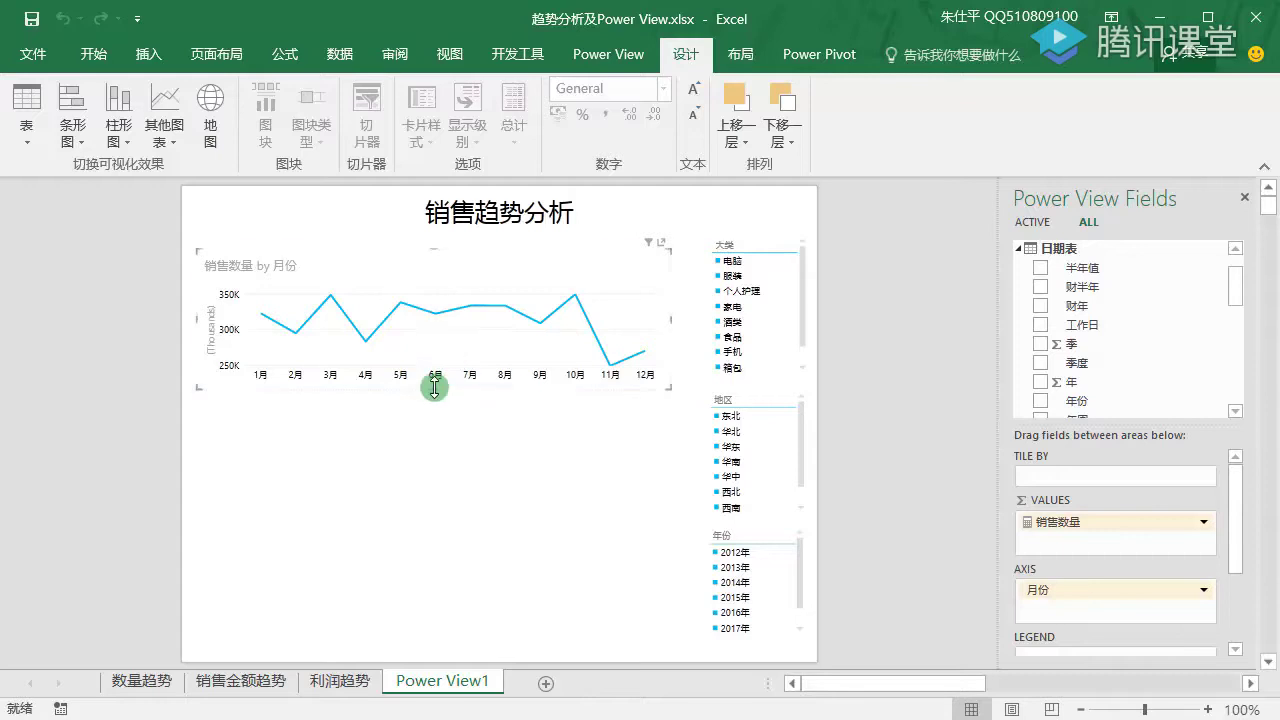
pyautogui.moveTo(433, 389); pyautogui.dragTo(435, 379)
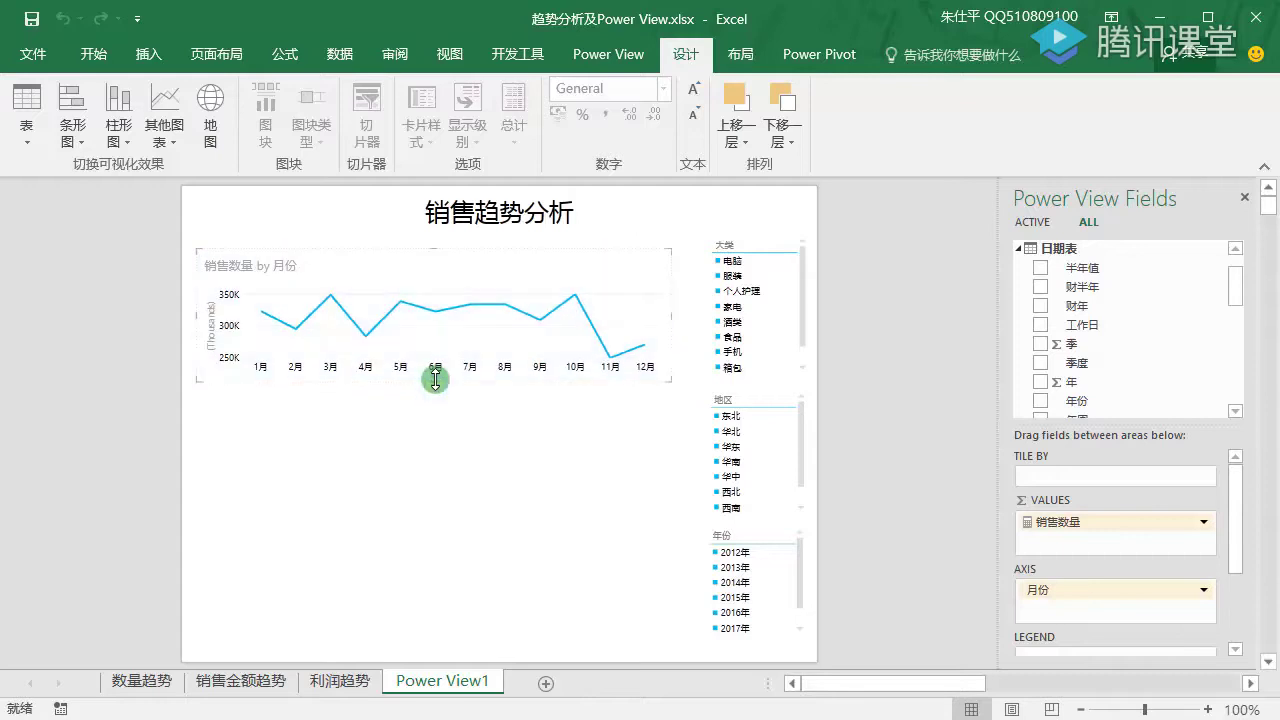
pyautogui.click(474, 462)
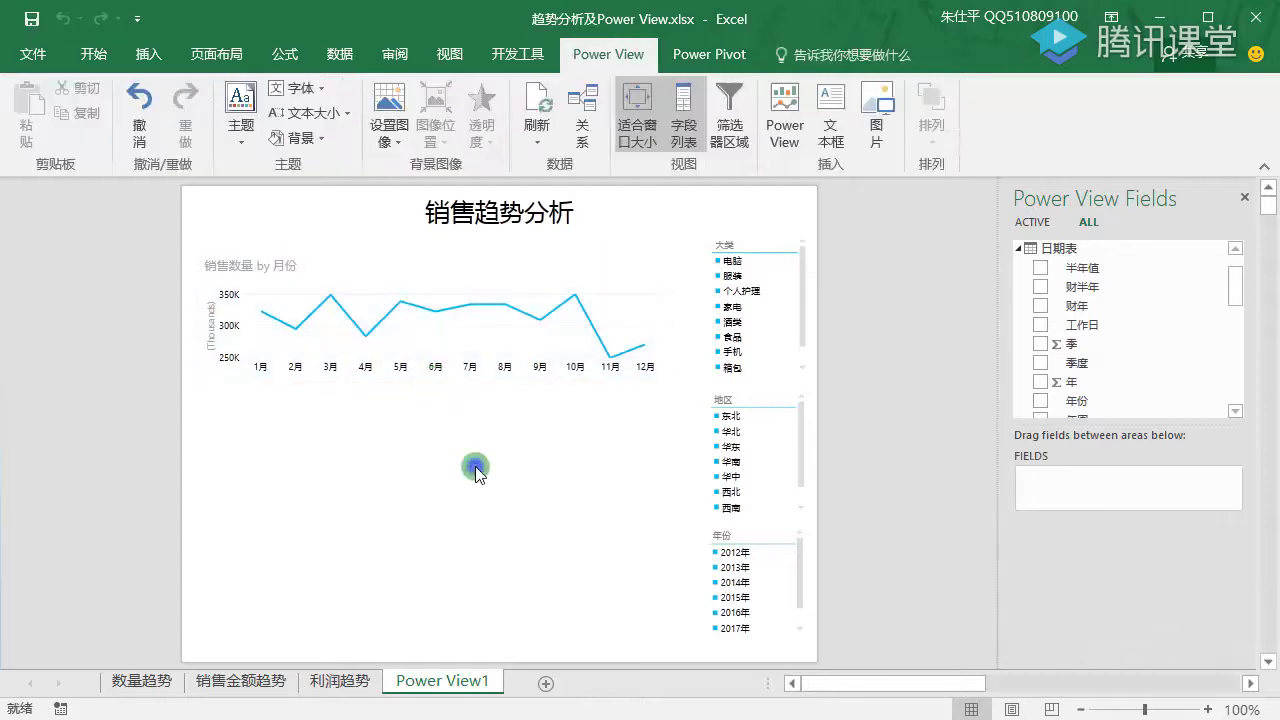
# Add the 月份 field from the 日期表 table to the blank area below the line chart as a new table
pyautogui.click(1020, 251)
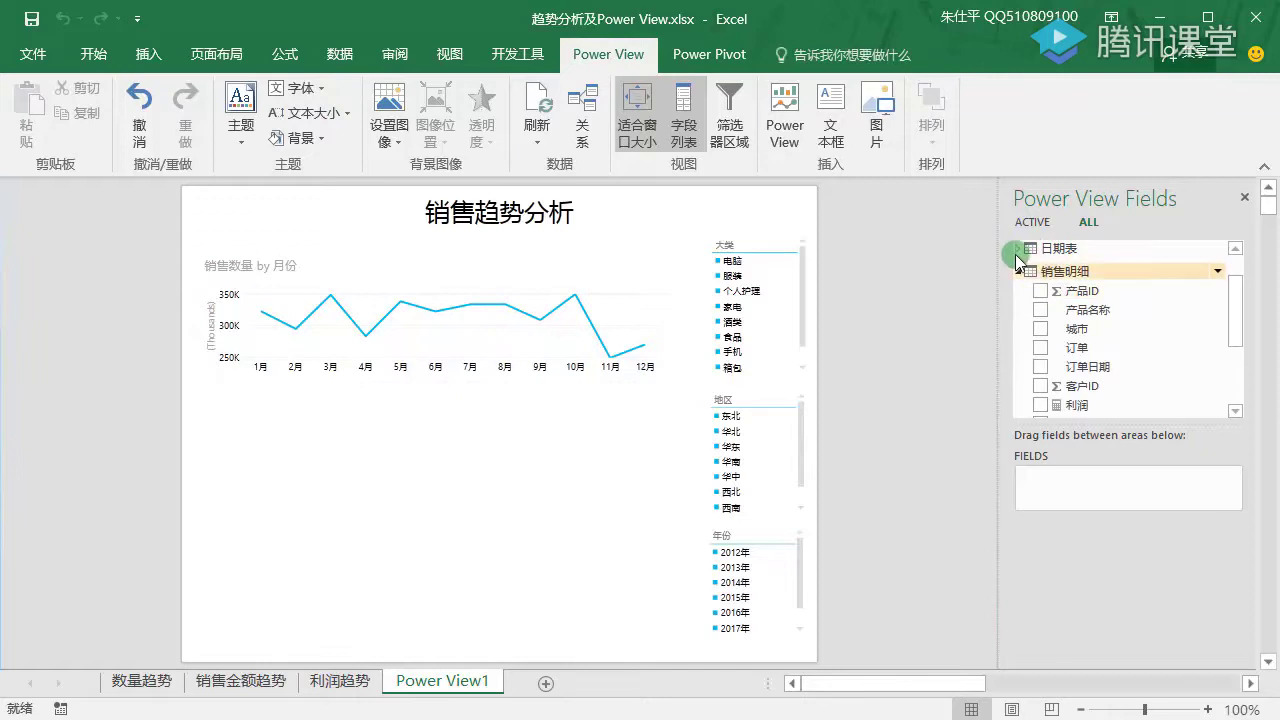
pyautogui.click(1020, 251)
pyautogui.scroll(-5, 1051, 331)
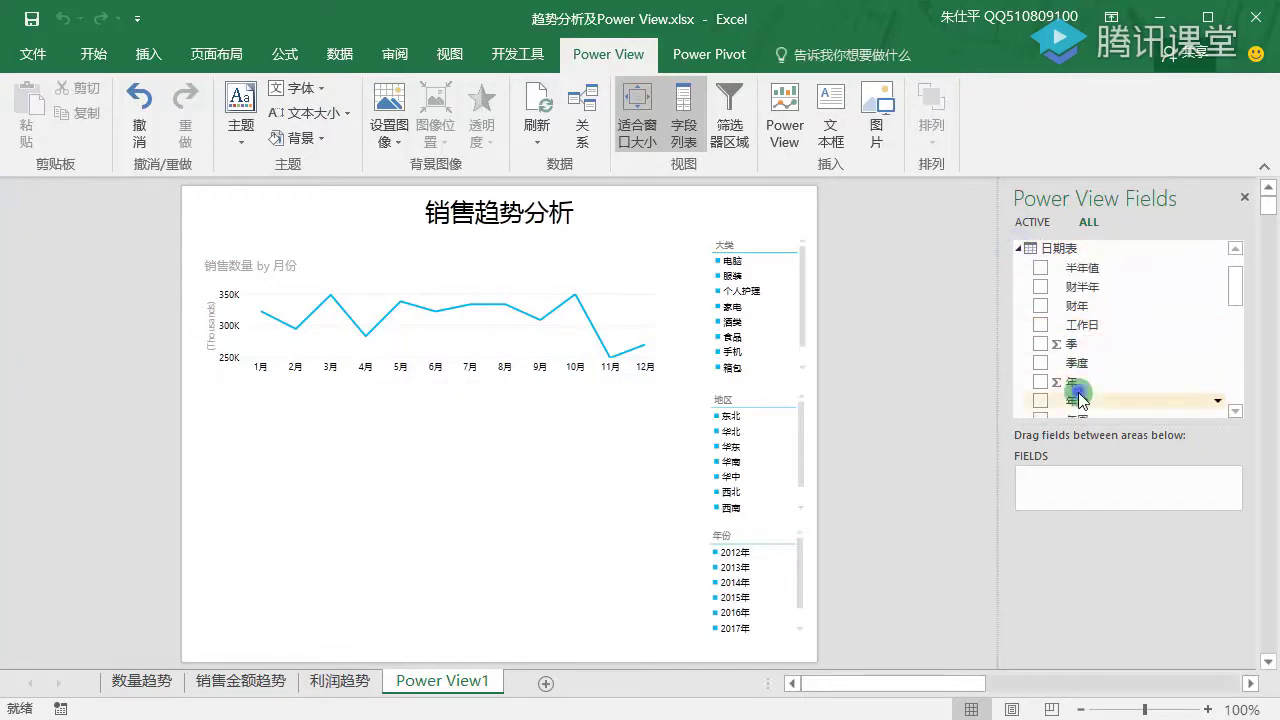
pyautogui.scroll(-2, 1072, 368)
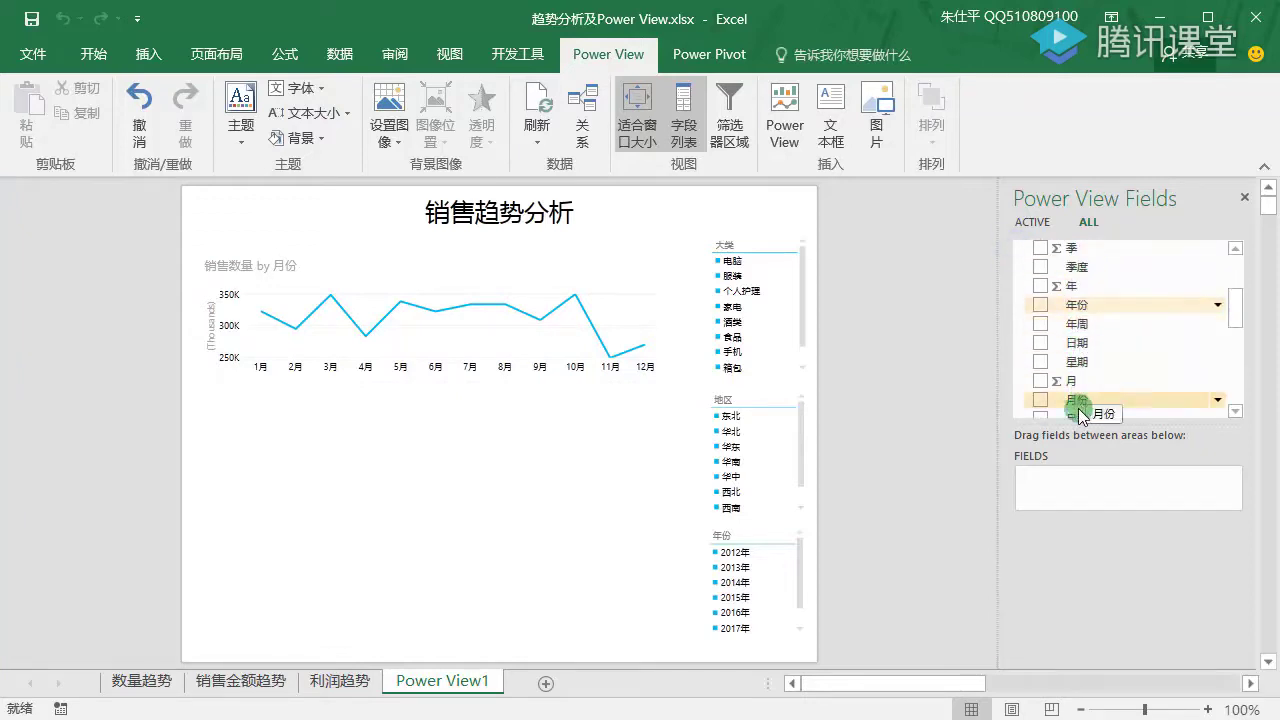
pyautogui.moveTo(1072, 399); pyautogui.dragTo(270, 462)
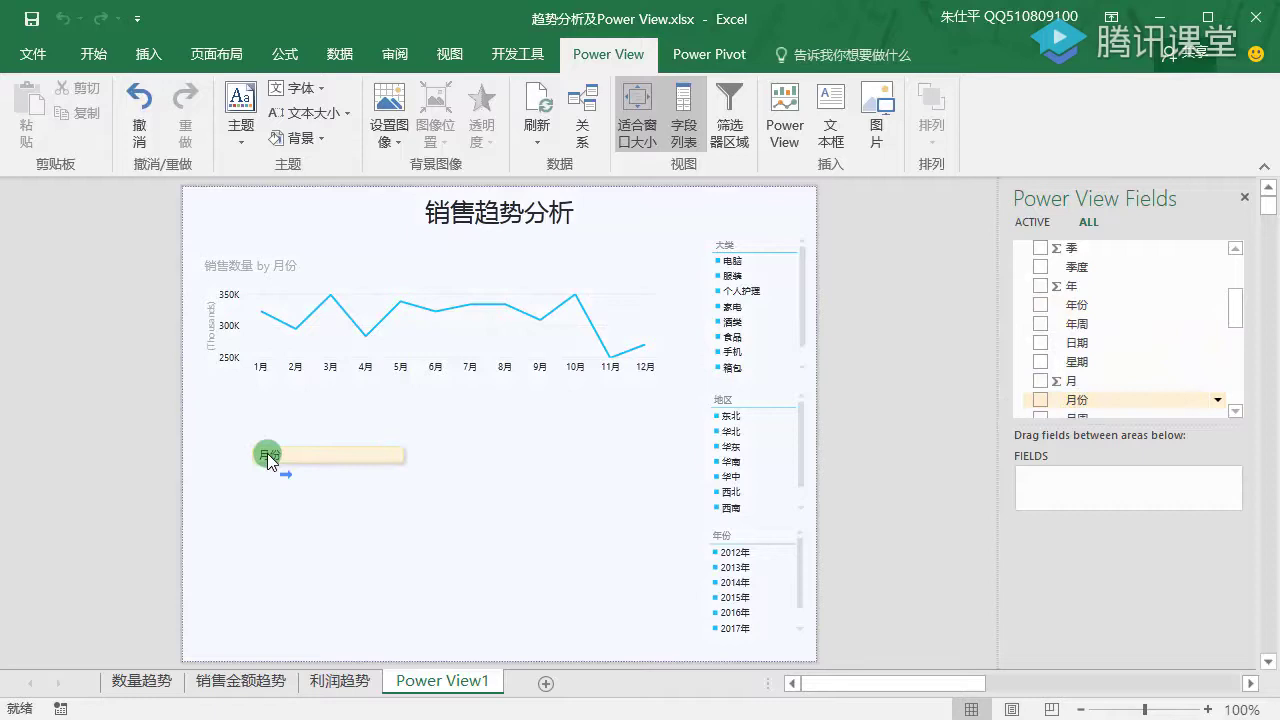
pyautogui.moveTo(267, 453); pyautogui.dragTo(267, 453)
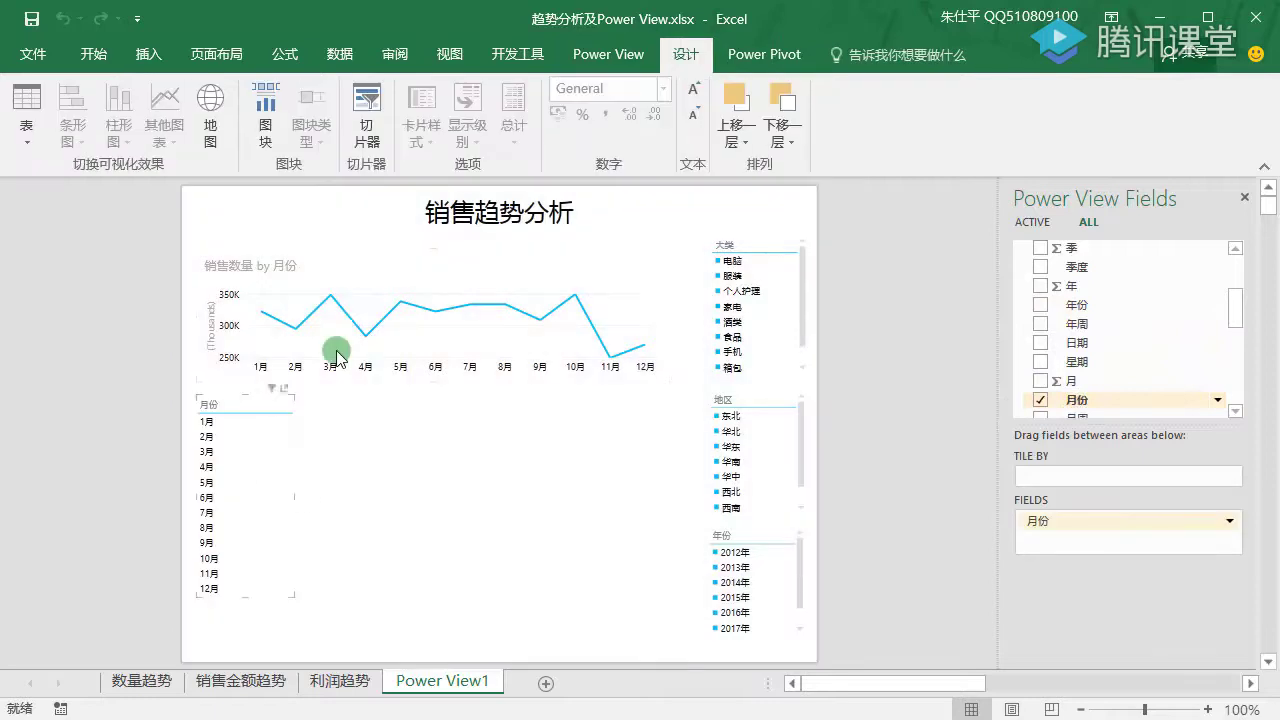
# Add the 销售金额 measure from 销售明细 to the new month table, then widen the table to about the line chart's width and shorten it
pyautogui.scroll(3, 1133, 305)
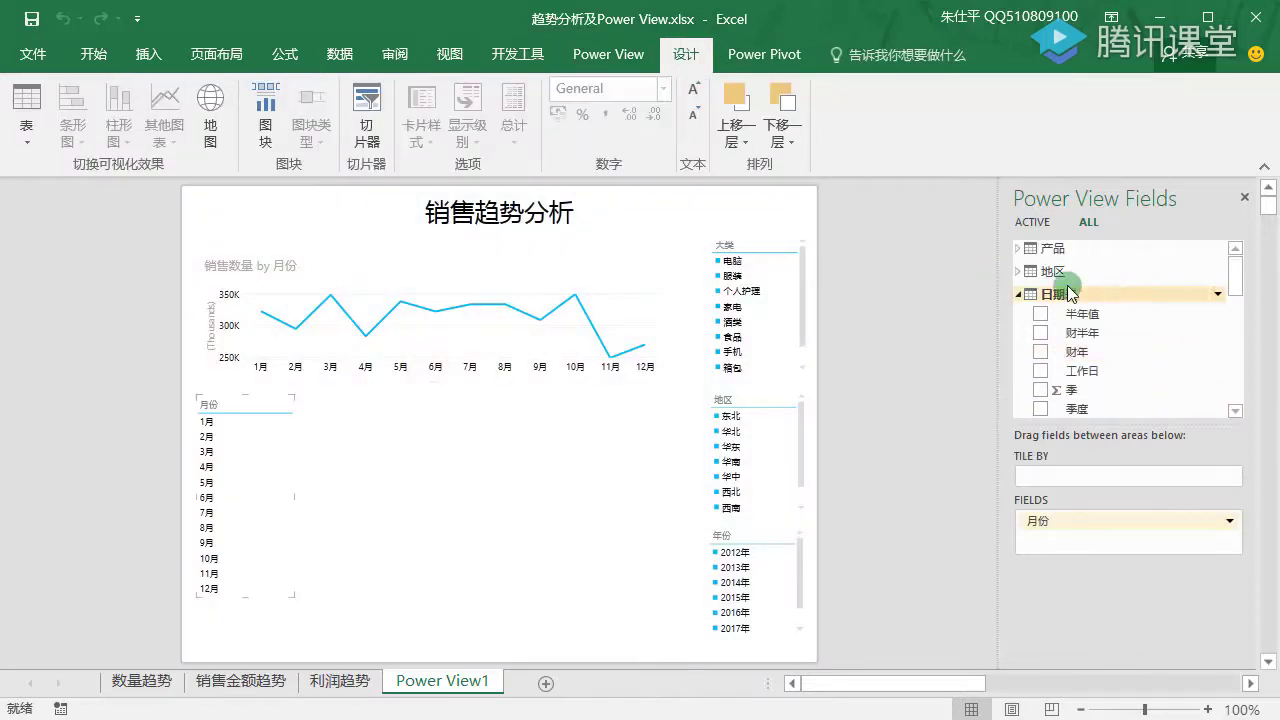
pyautogui.click(1017, 295)
pyautogui.scroll(-3, 1030, 310)
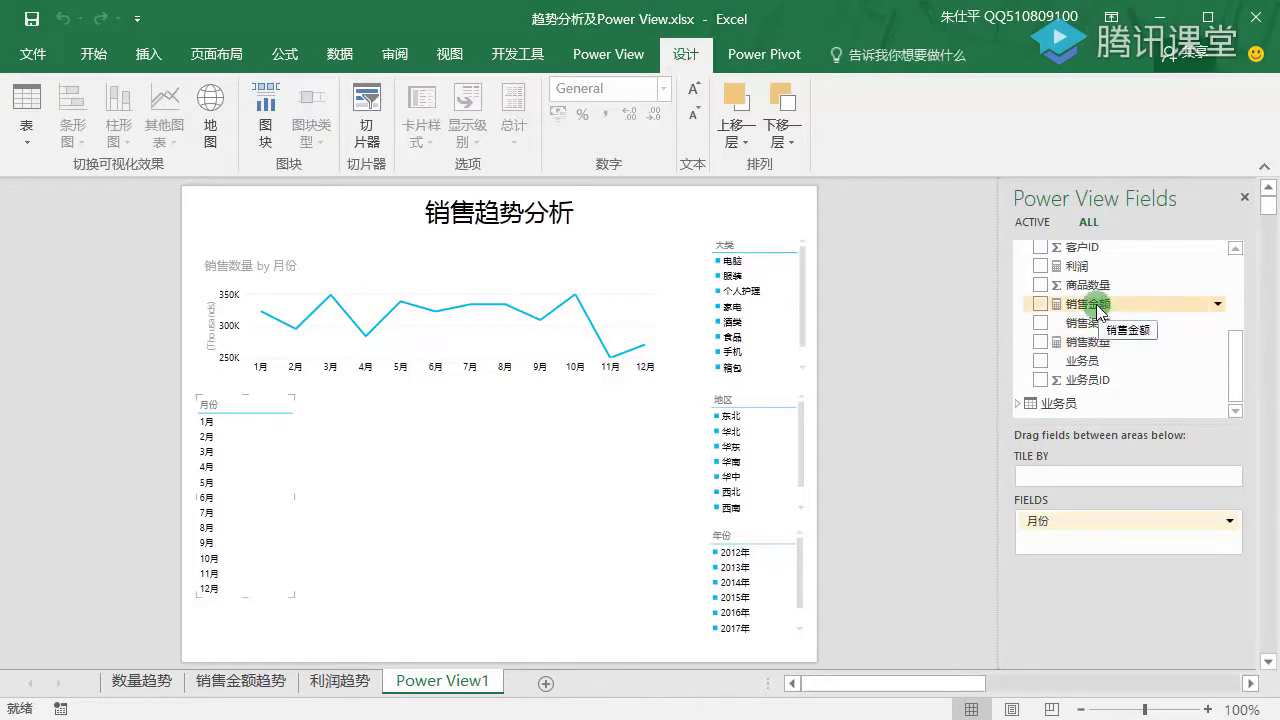
pyautogui.moveTo(1088, 303); pyautogui.dragTo(1086, 551)
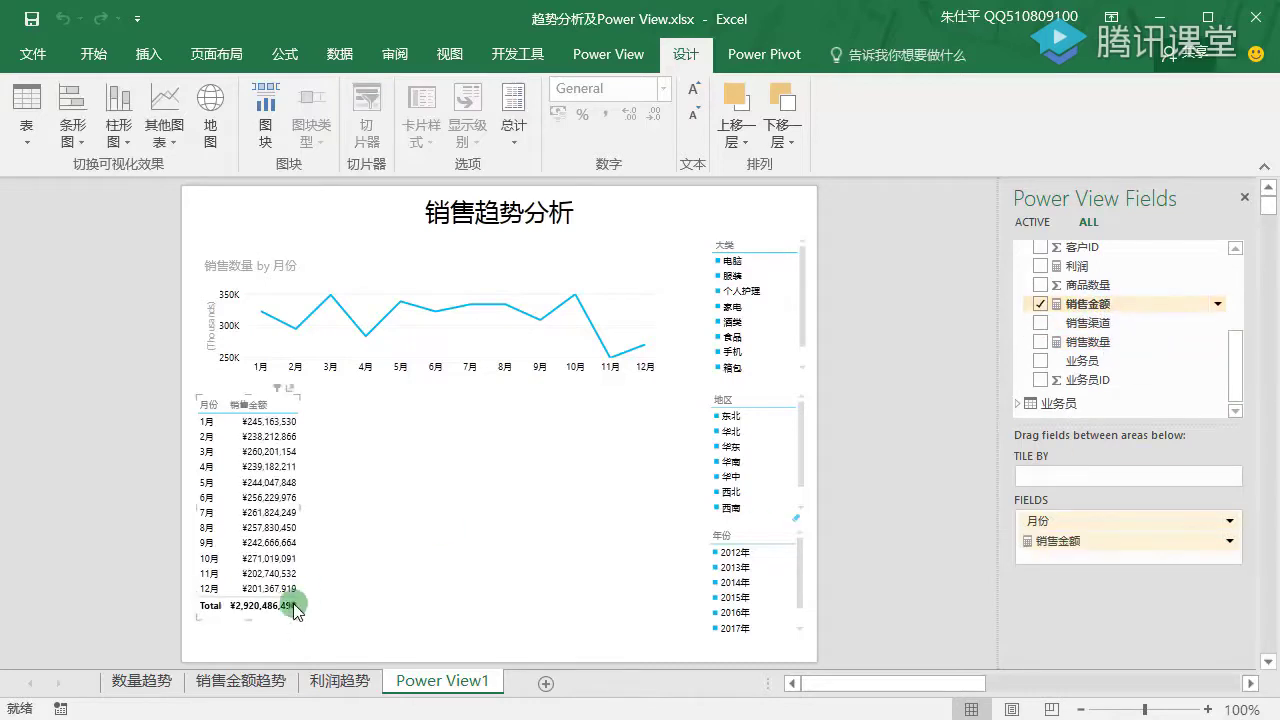
pyautogui.moveTo(300, 618); pyautogui.dragTo(656, 514)
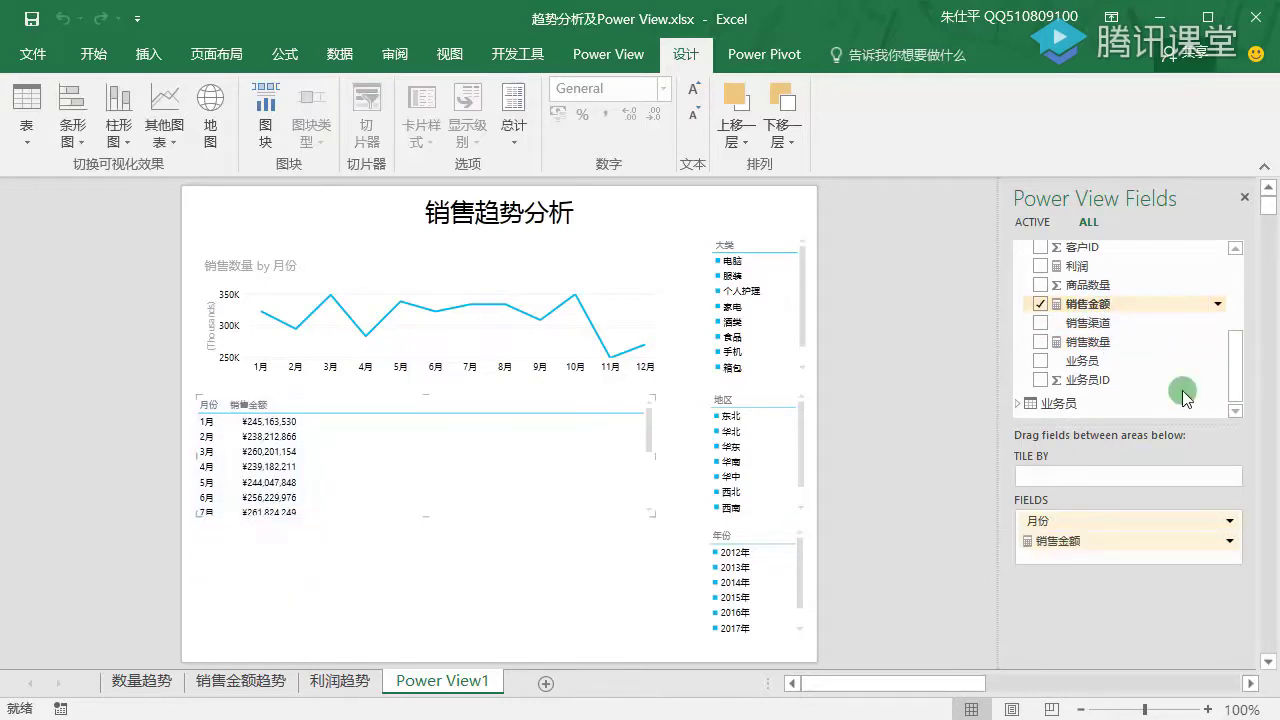
# Create another table below the first 销售金额 table with 销售金额 and 月份, placing 月份 before 销售金额
pyautogui.moveTo(1131, 303); pyautogui.dragTo(552, 572)
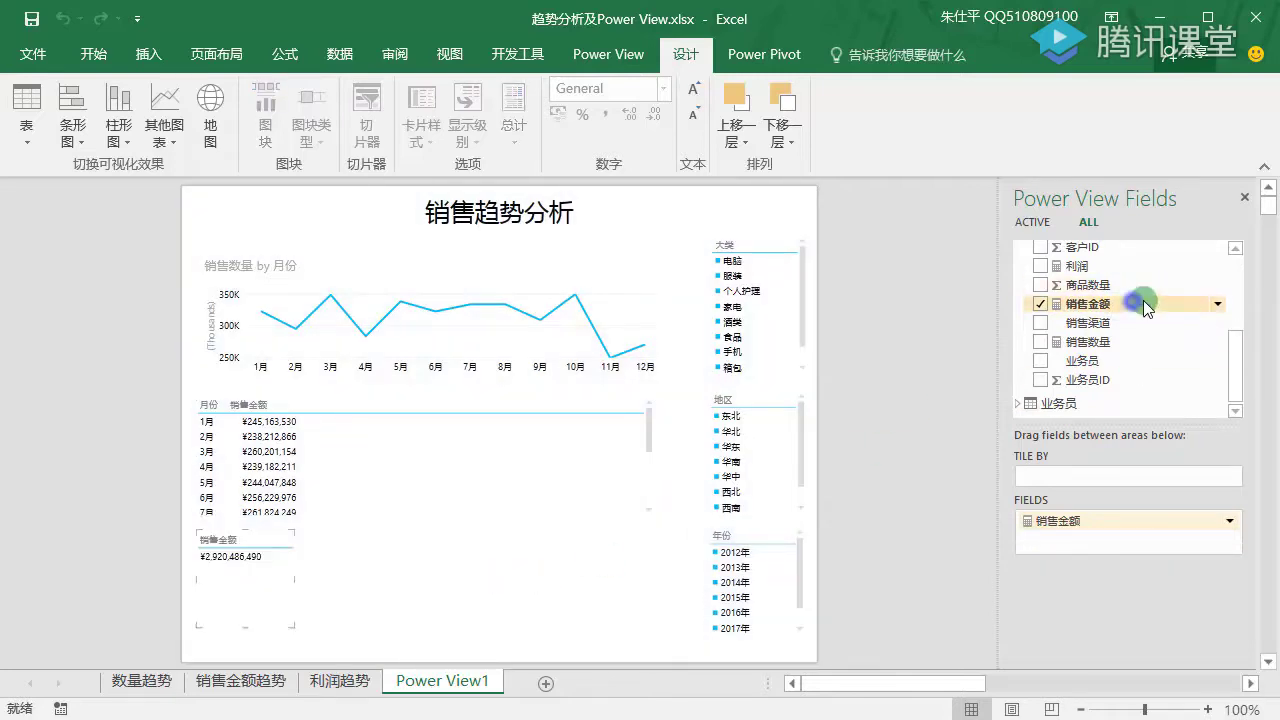
pyautogui.scroll(5, 1137, 294)
pyautogui.scroll(-3, 1121, 295)
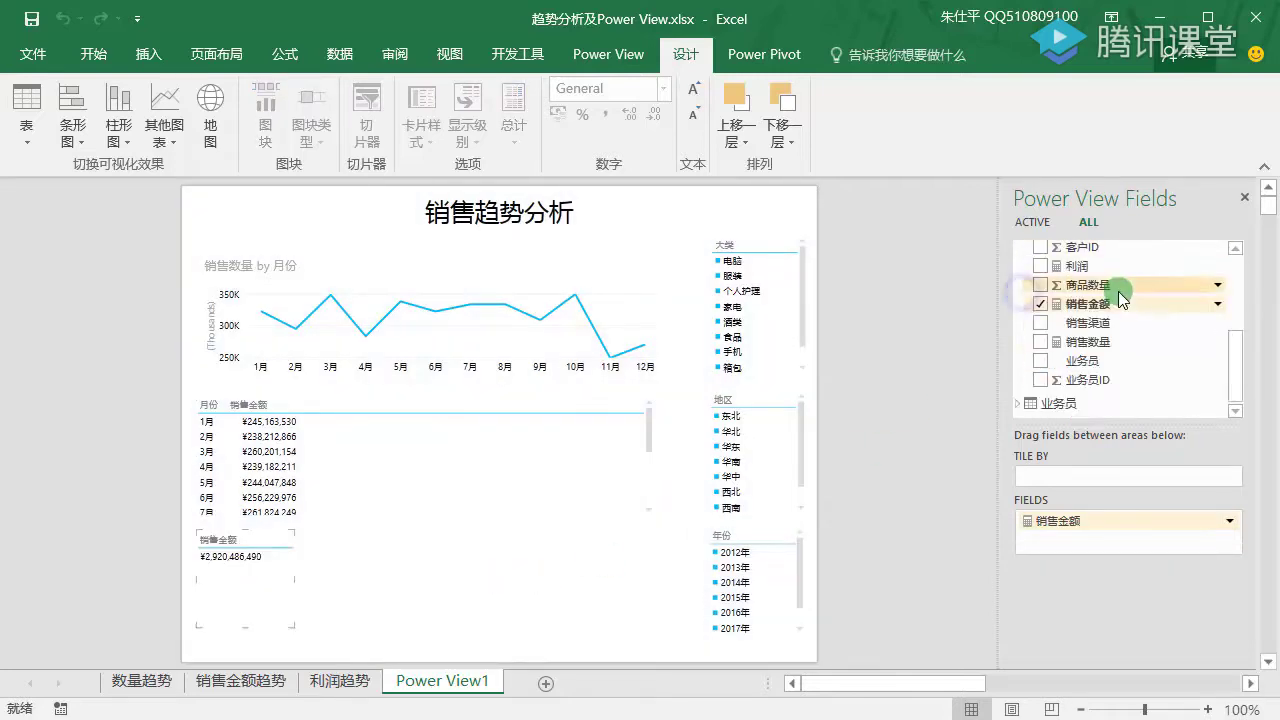
pyautogui.scroll(3, 1121, 295)
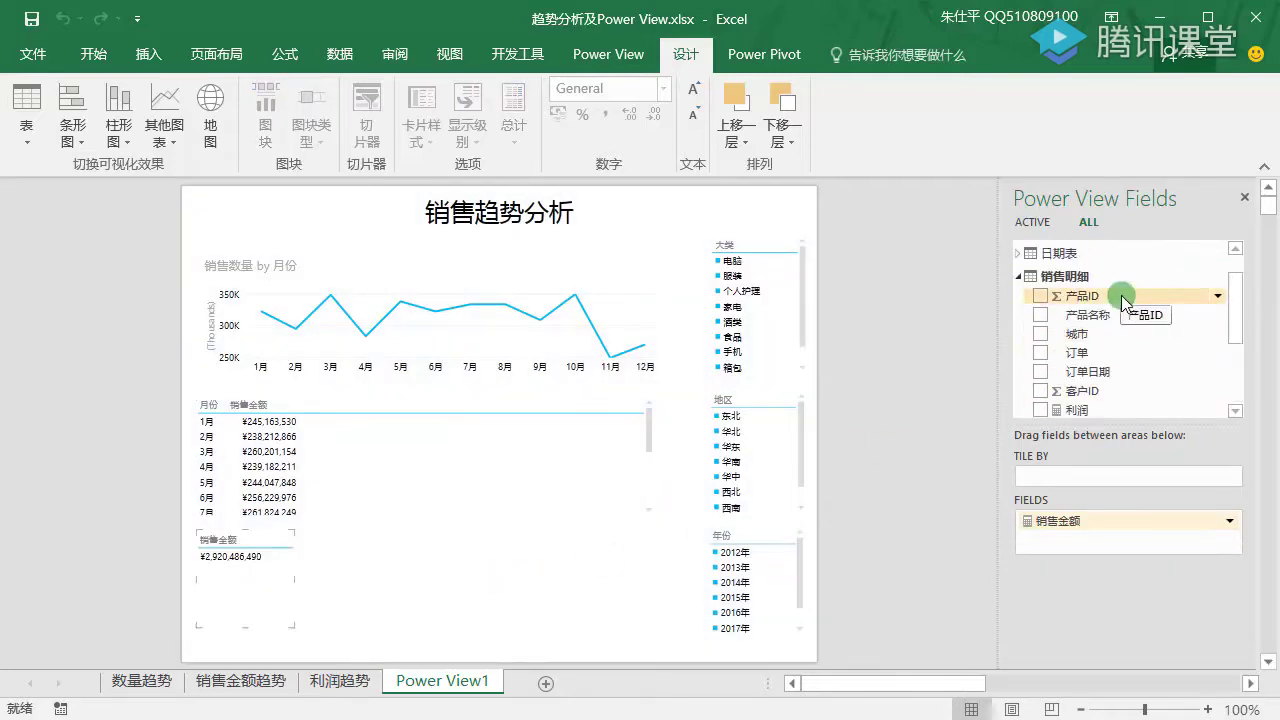
pyautogui.click(1018, 256)
pyautogui.scroll(-3, 1120, 312)
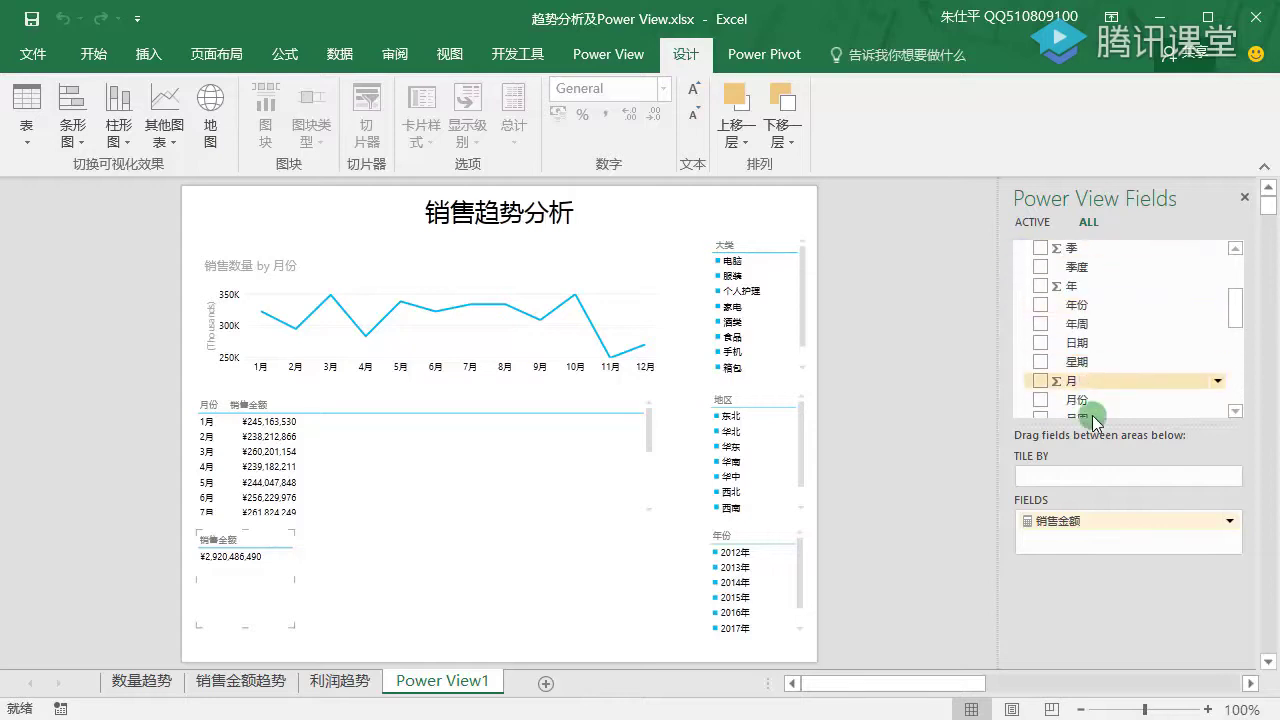
pyautogui.scroll(-1, 1050, 360)
pyautogui.click(1082, 352)
pyautogui.moveTo(1040, 366); pyautogui.dragTo(252, 588)
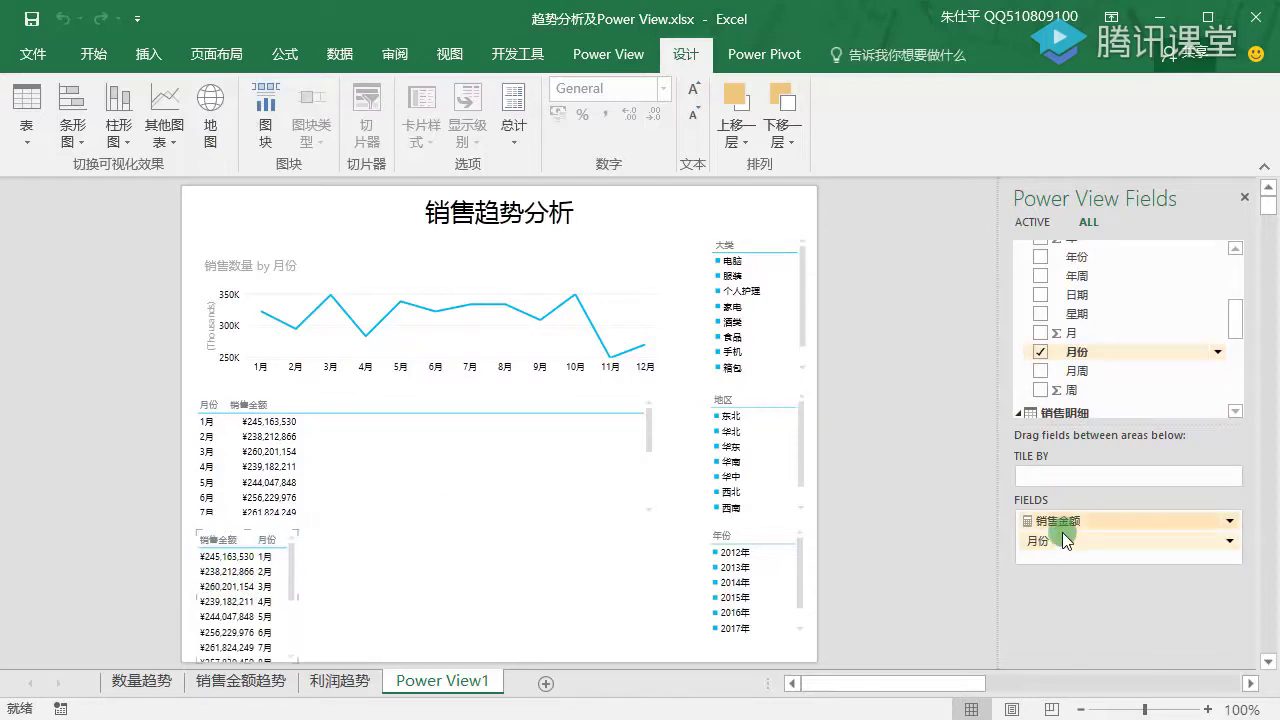
pyautogui.moveTo(1062, 541); pyautogui.dragTo(1068, 512)
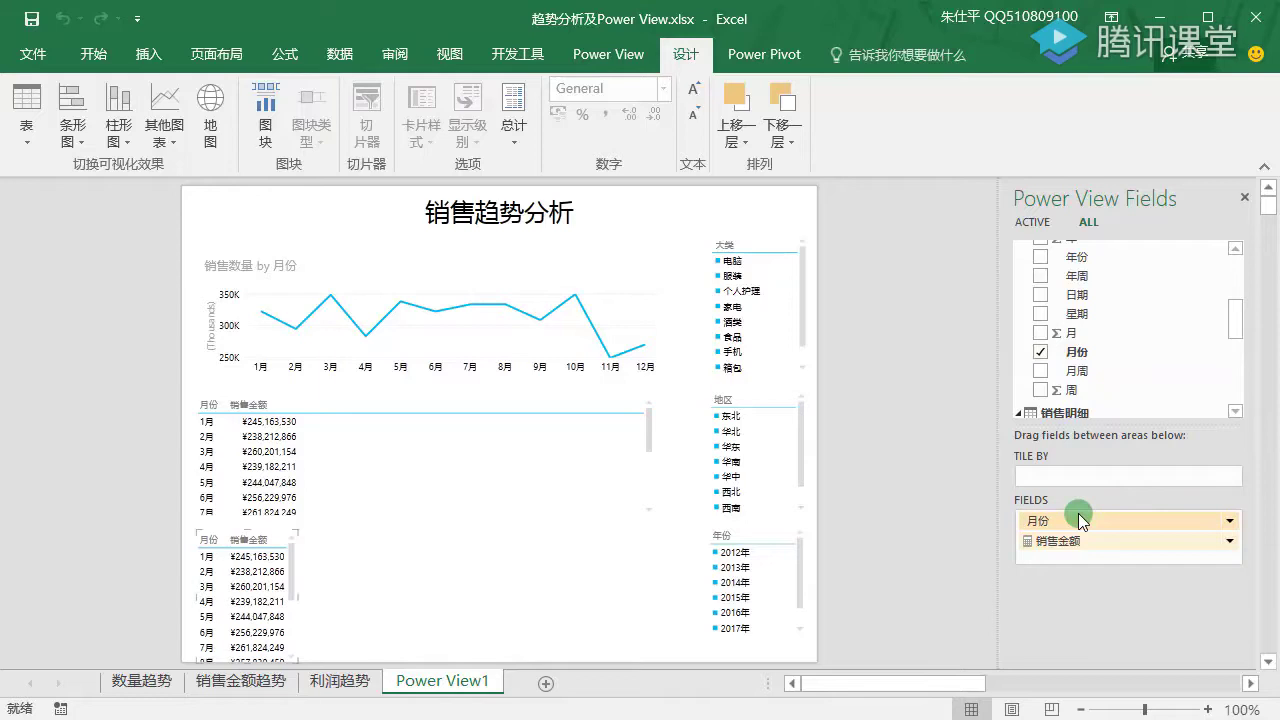
# Convert the upper table of 月份 and 销售金额, directly below the 销售数量 chart, to a line chart
pyautogui.click(475, 443)
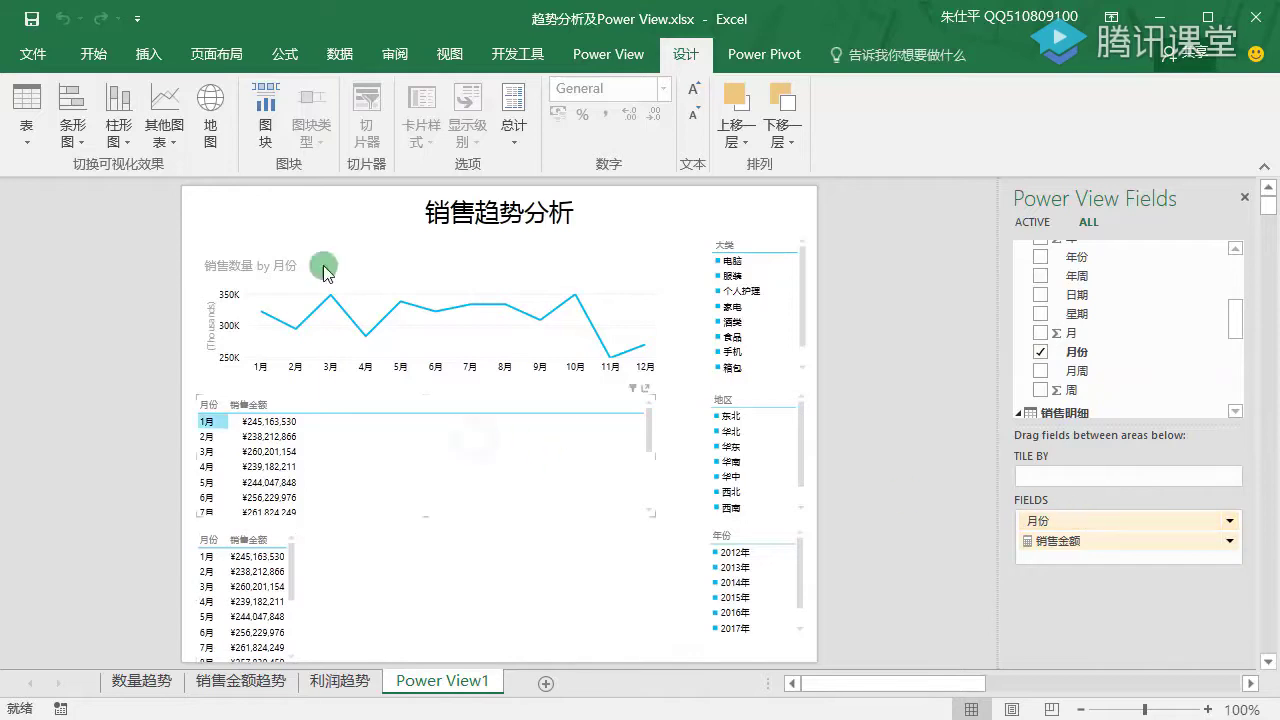
pyautogui.click(124, 130)
pyautogui.click(164, 128)
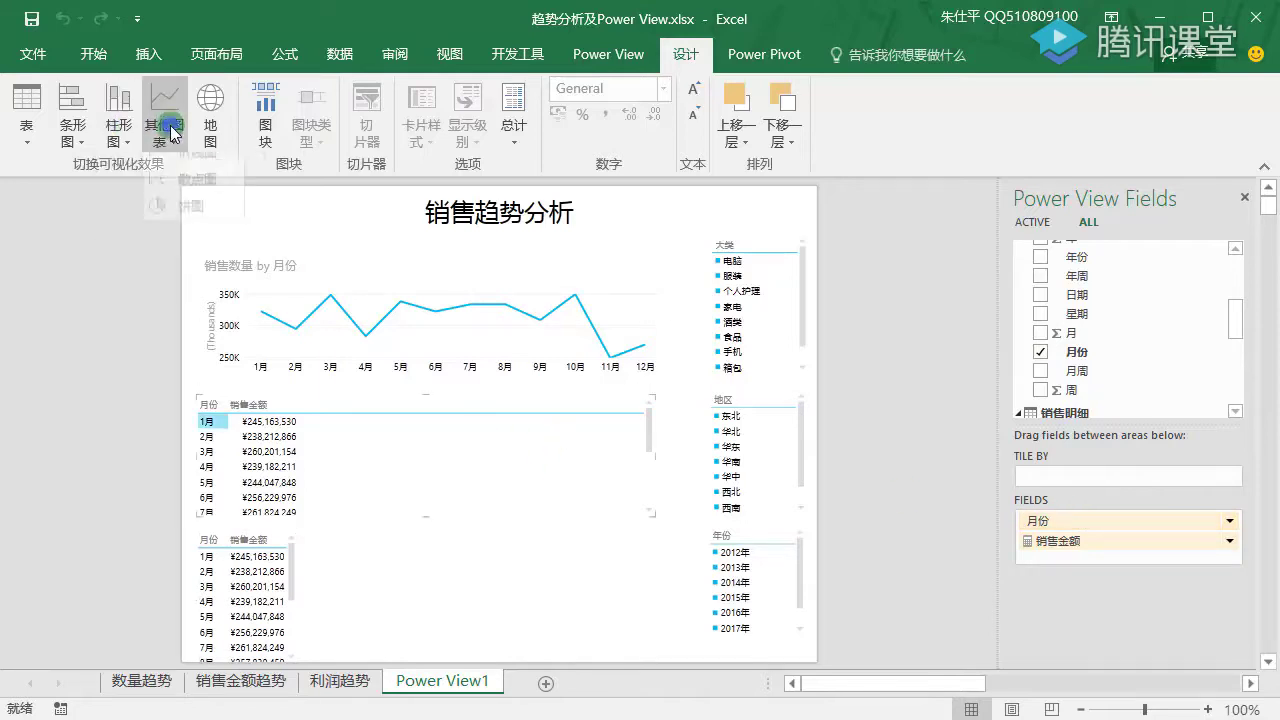
pyautogui.click(212, 170)
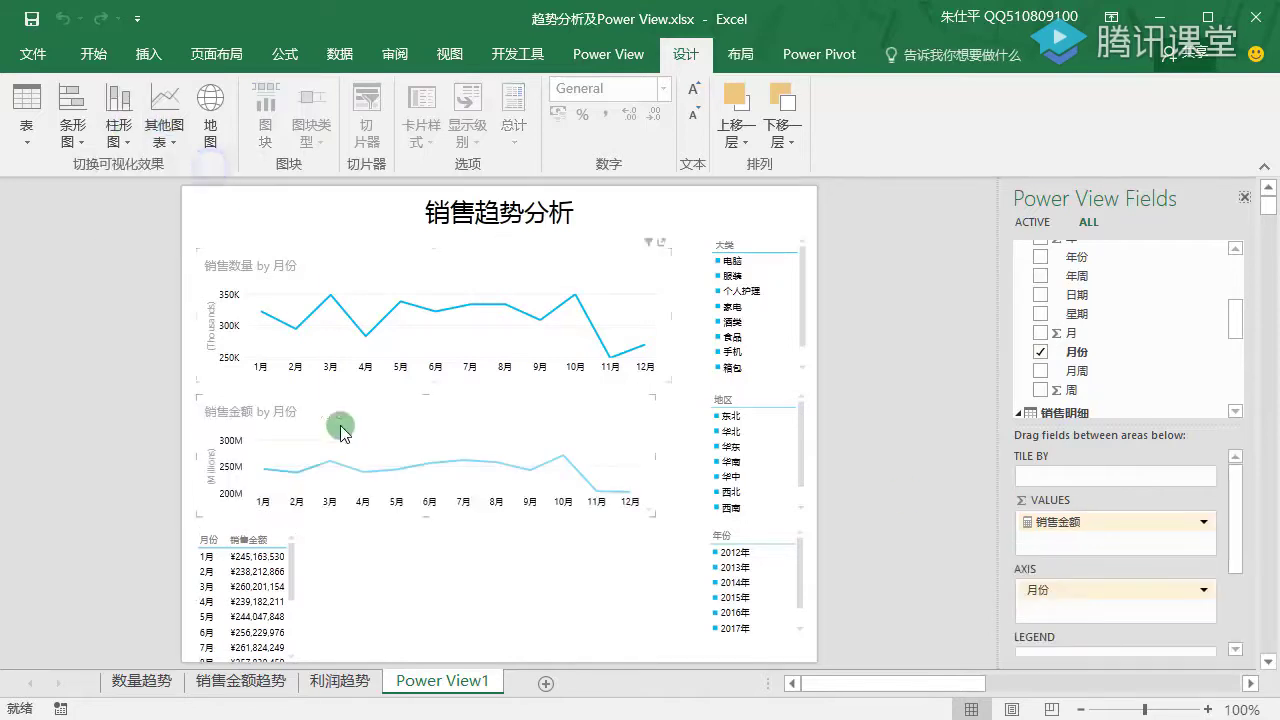
# Convert the lower 月份 and 销售金额 table to a line chart and widen it to about the width of the charts above
pyautogui.click(287, 565)
pyautogui.click(164, 126)
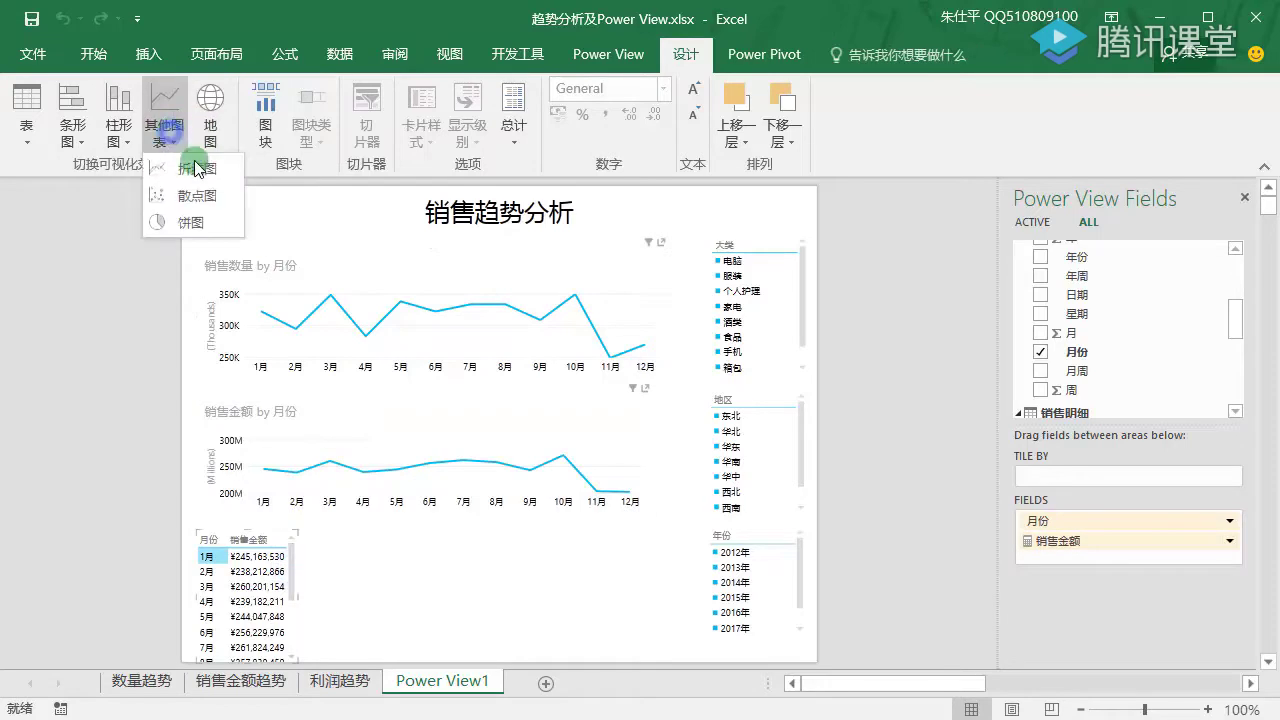
pyautogui.click(205, 170)
pyautogui.moveTo(299, 598); pyautogui.dragTo(659, 598)
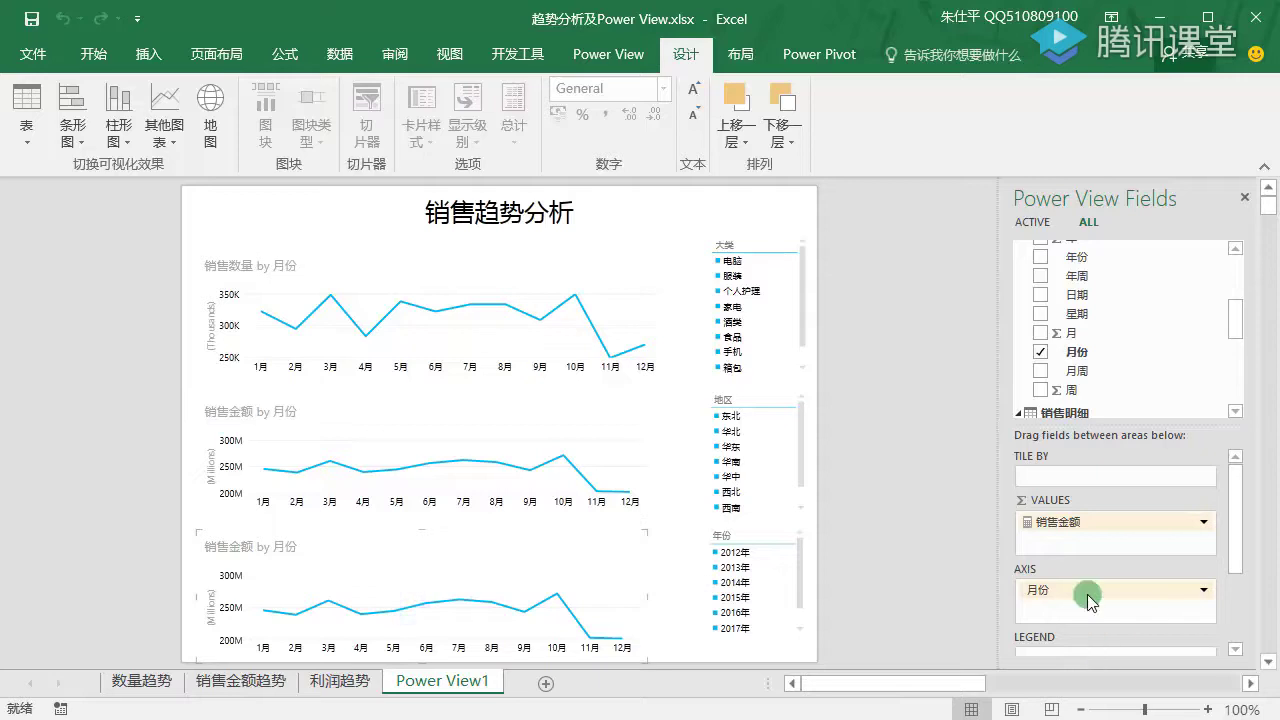
# Replace 销售金额 with the 利润 measure from 销售明细 as the value of the lowest line chart
pyautogui.moveTo(1087, 524); pyautogui.dragTo(1120, 316)
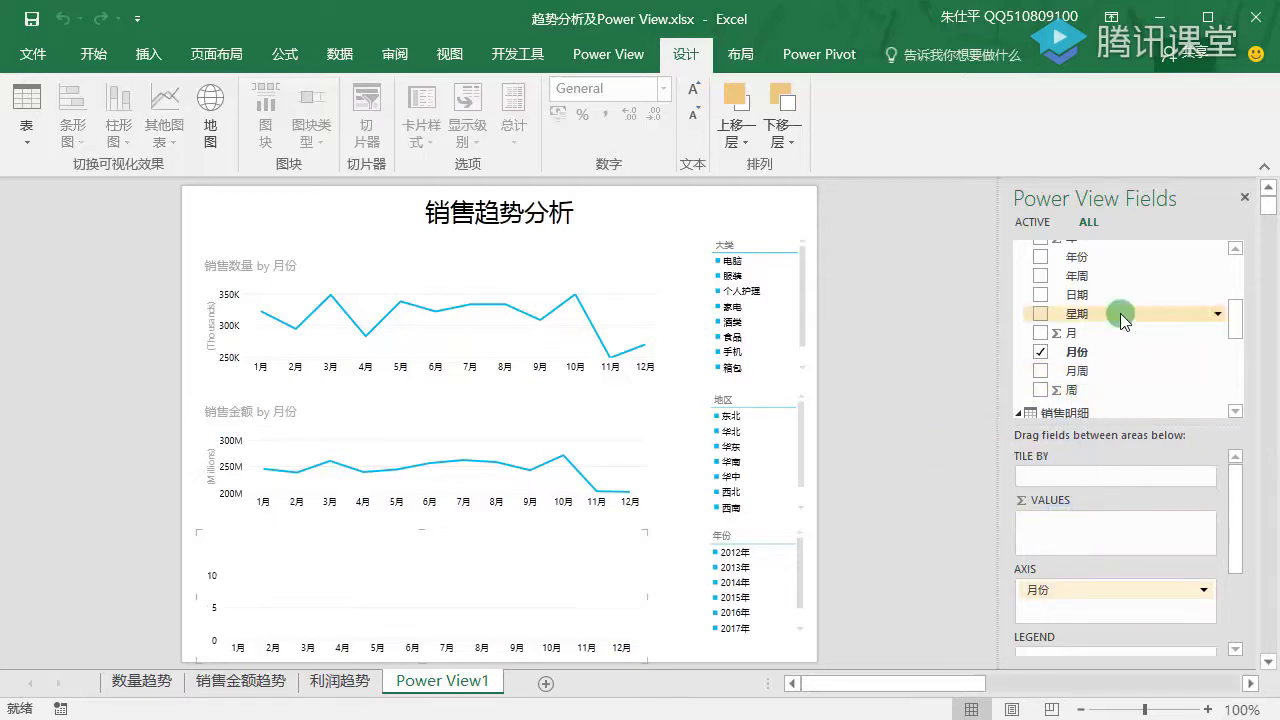
pyautogui.moveTo(1237, 327); pyautogui.dragTo(1237, 392)
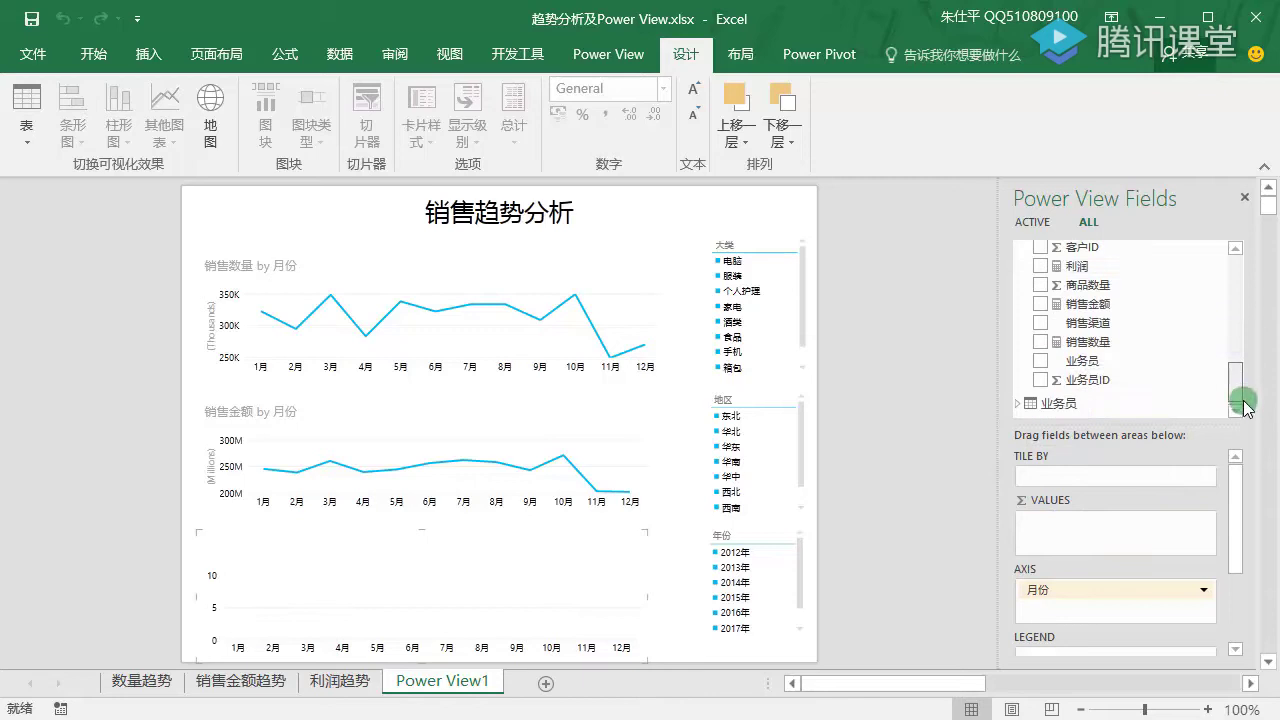
pyautogui.moveTo(1077, 266); pyautogui.dragTo(1087, 522)
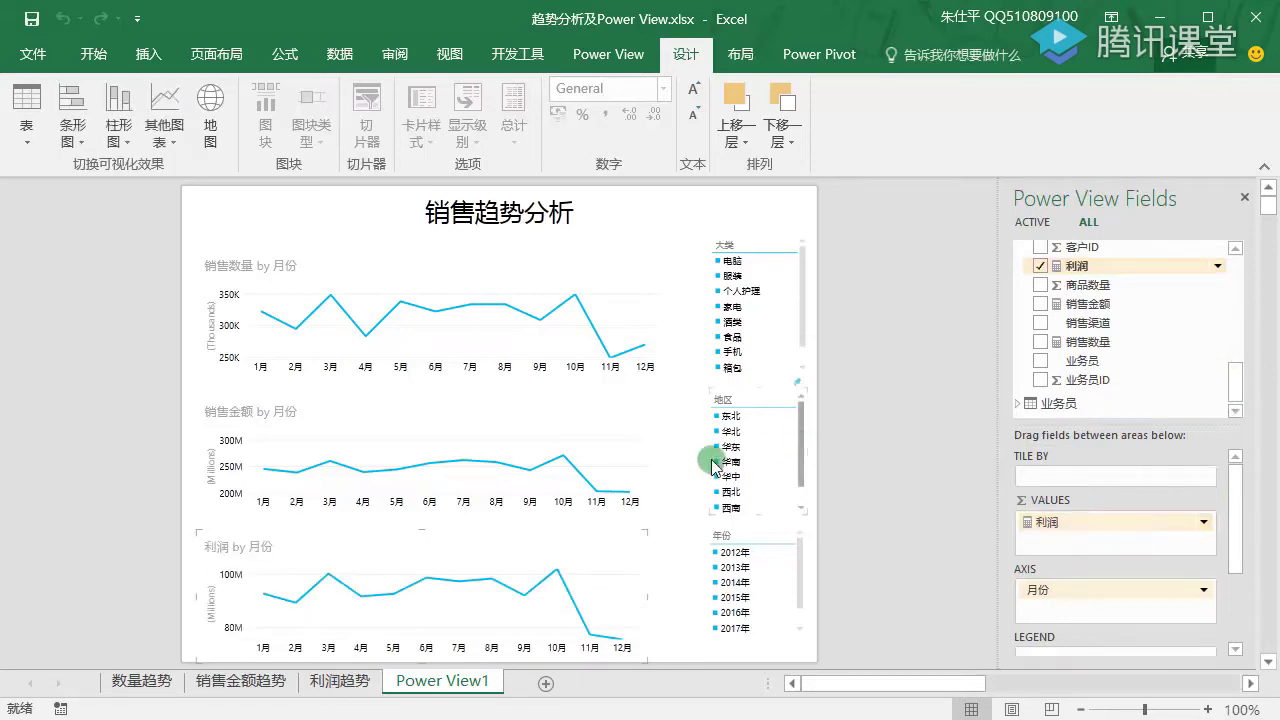
# Collapse the ribbon to give the report canvas more room
pyautogui.click(687, 60)
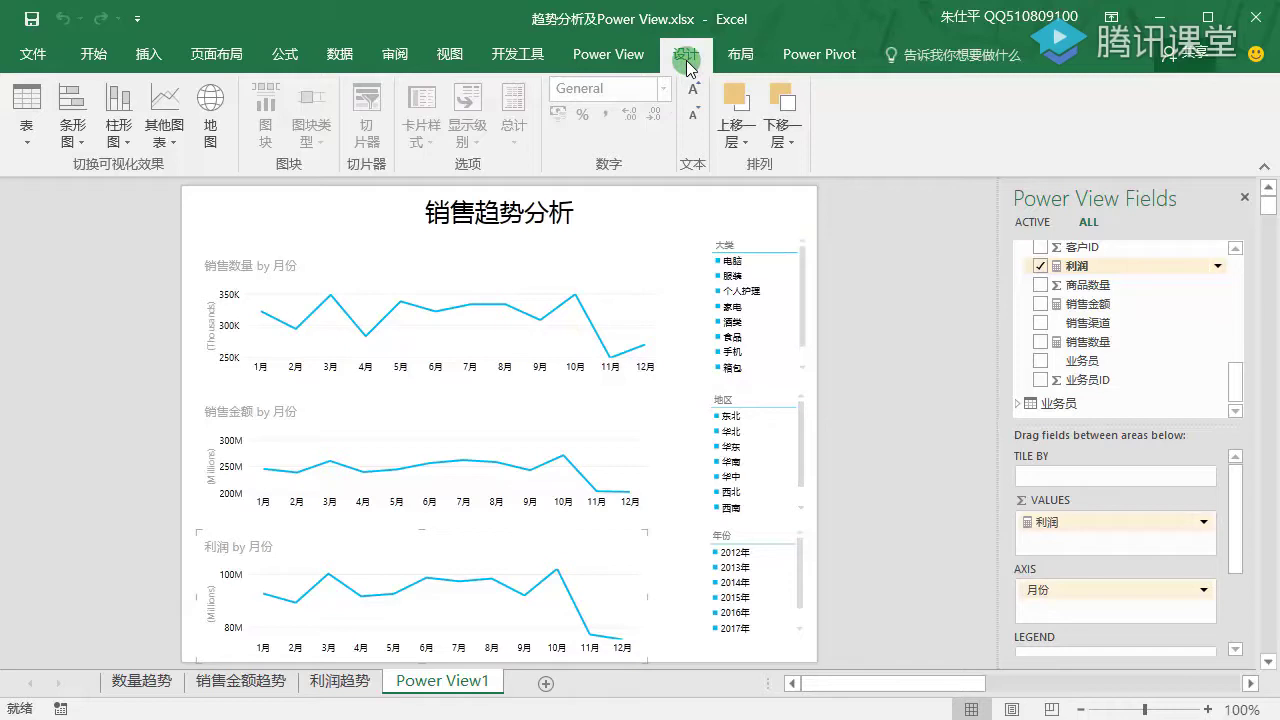
pyautogui.doubleClick(687, 62)
pyautogui.click(948, 287)
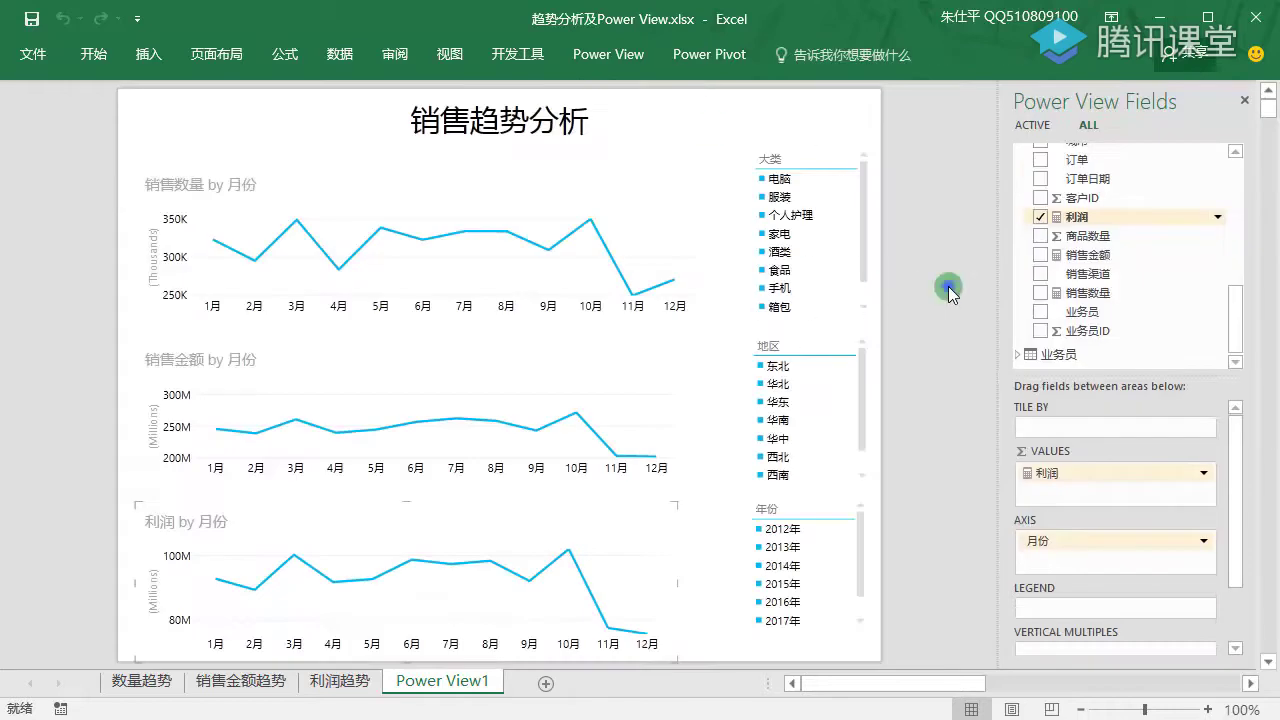
# Test the 大类 slicer on the three line charts with single categories such as 酒类 and 个人护理, and clear the filter
pyautogui.click(802, 215)
pyautogui.click(780, 251)
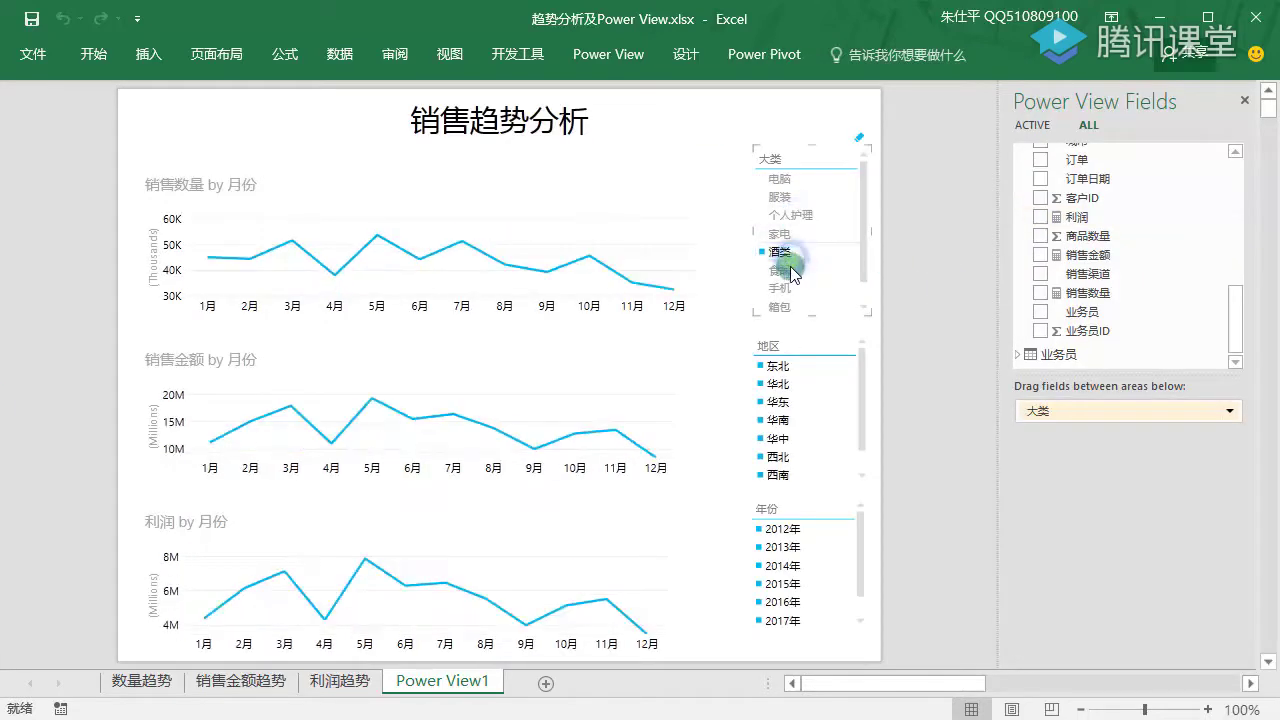
pyautogui.click(793, 287)
pyautogui.click(794, 253)
pyautogui.click(794, 214)
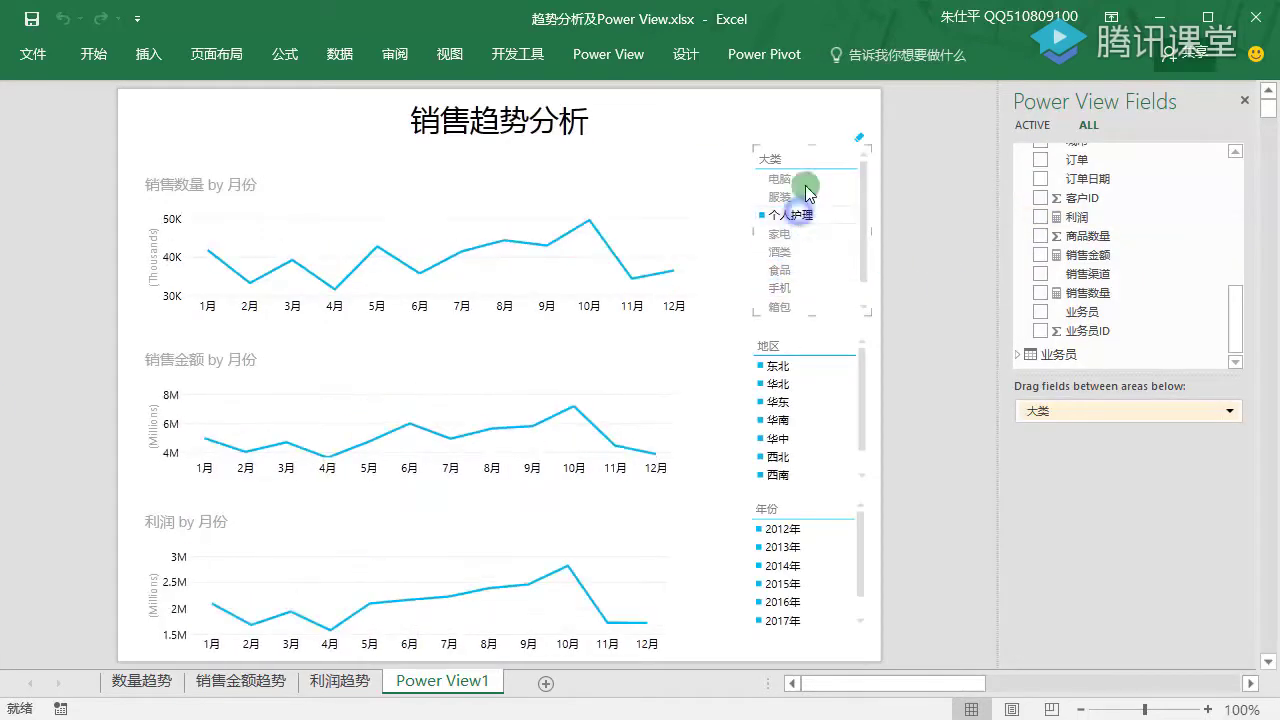
pyautogui.click(810, 177)
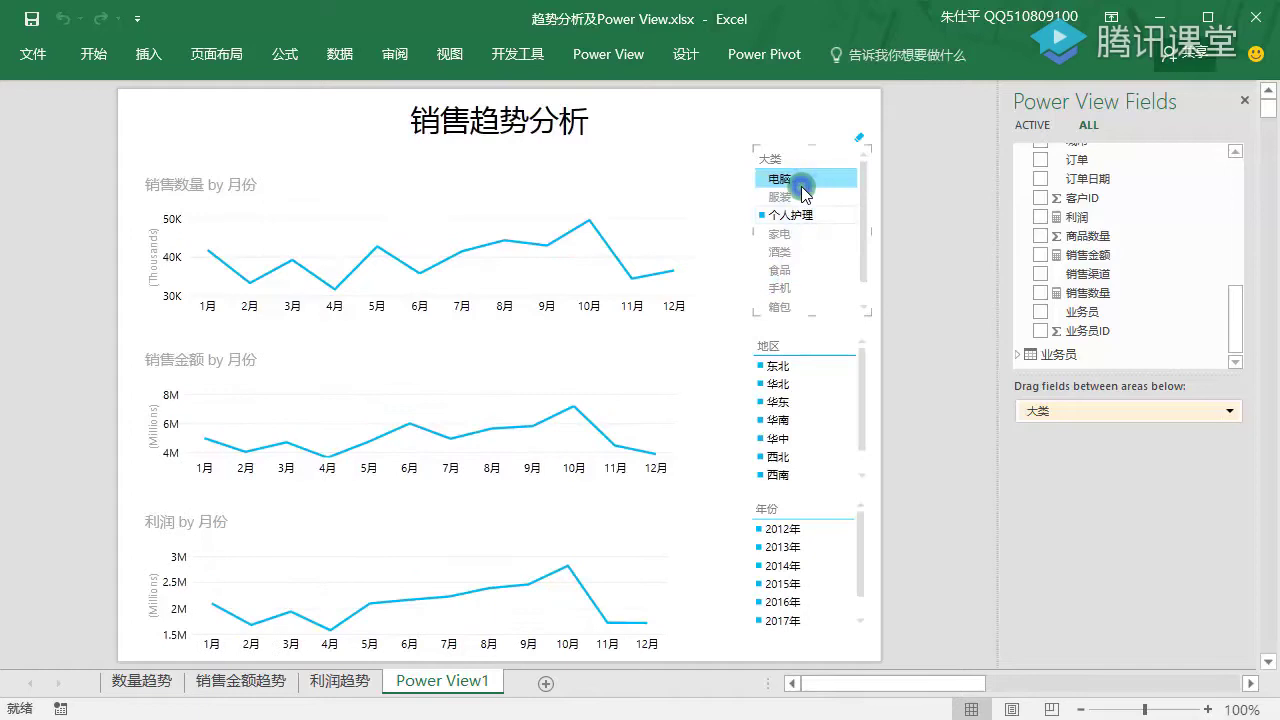
pyautogui.click(858, 140)
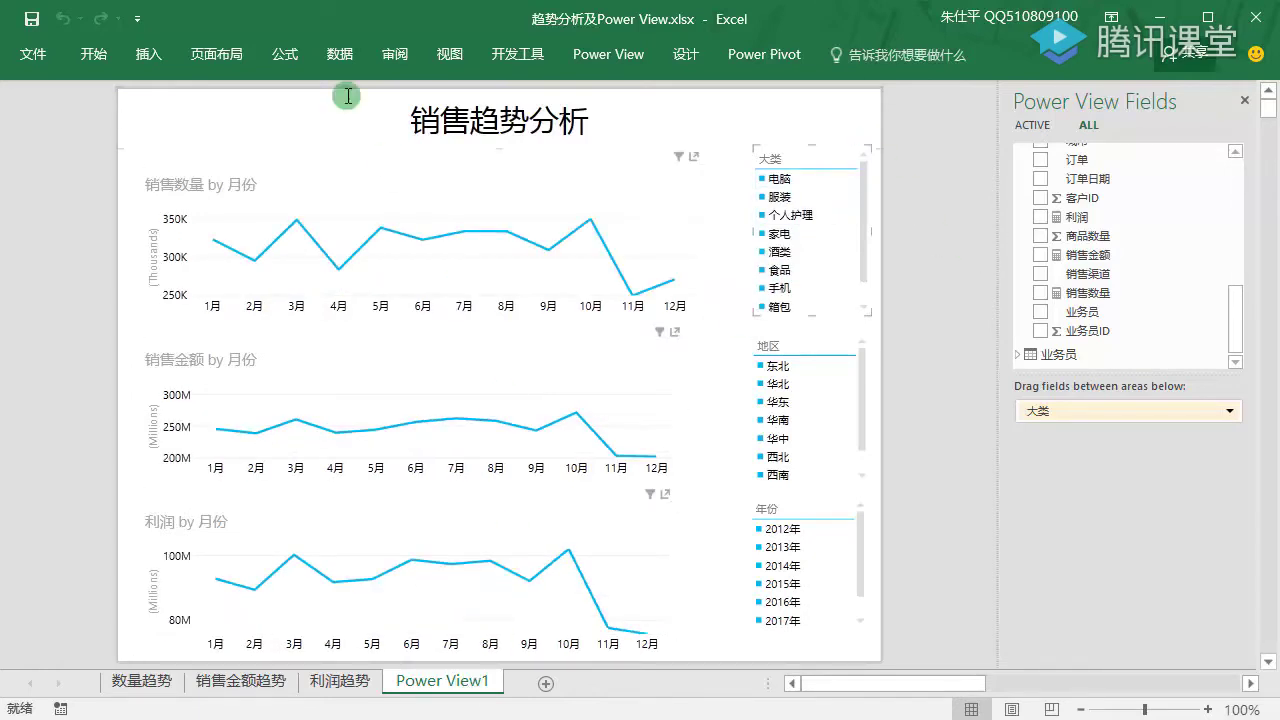
# Examine the bar, column and other chart types available for the 销售数量 chart without changing it
pyautogui.click(686, 57)
pyautogui.click(281, 274)
pyautogui.click(474, 306)
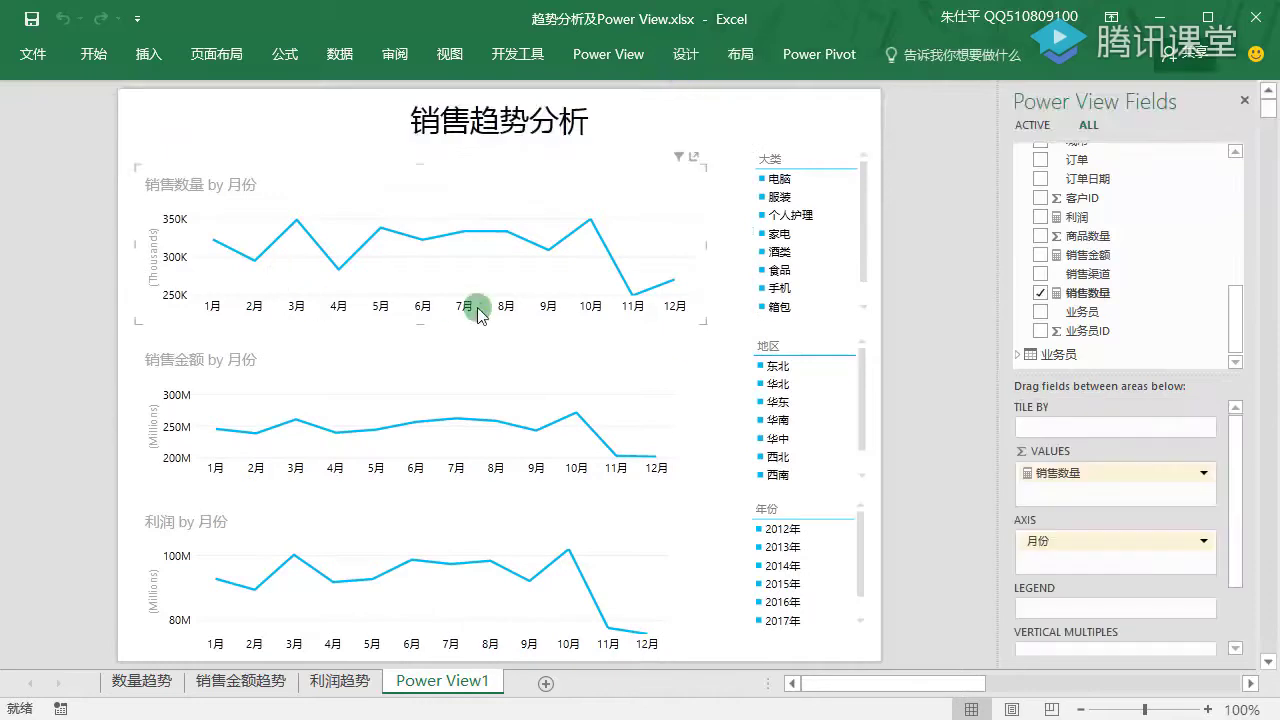
pyautogui.click(735, 60)
pyautogui.click(686, 54)
pyautogui.click(72, 134)
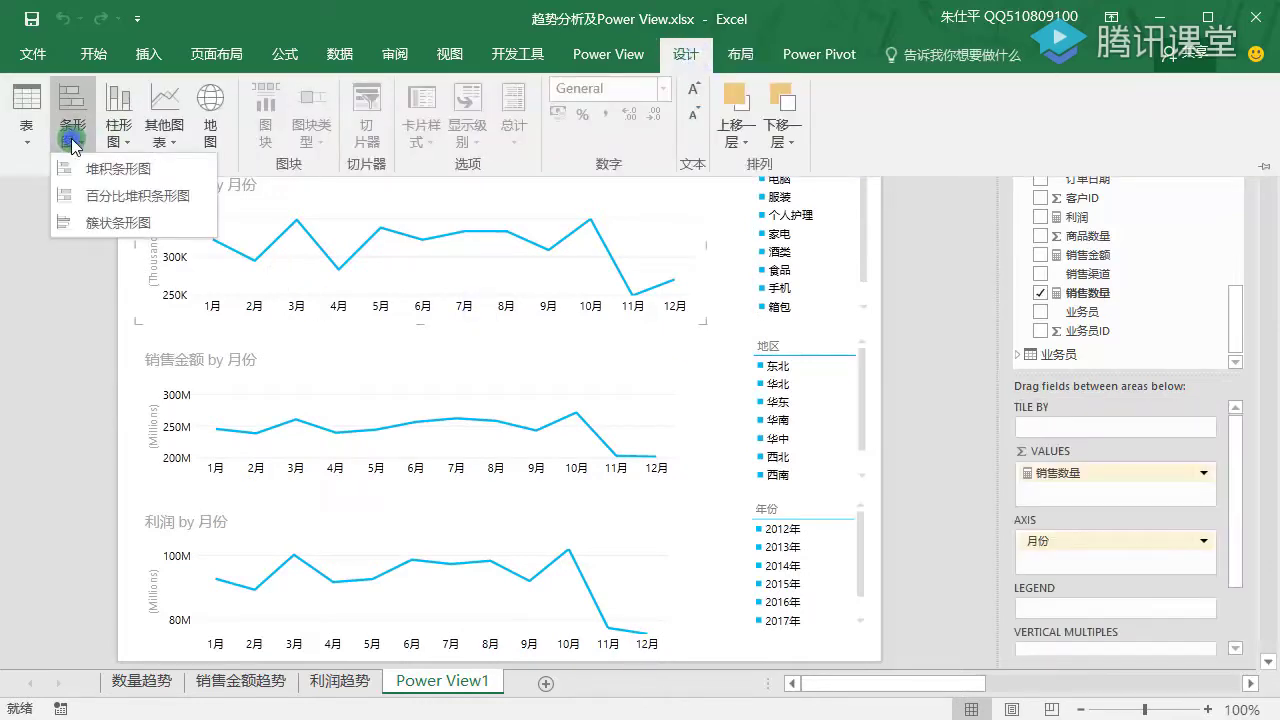
pyautogui.click(121, 144)
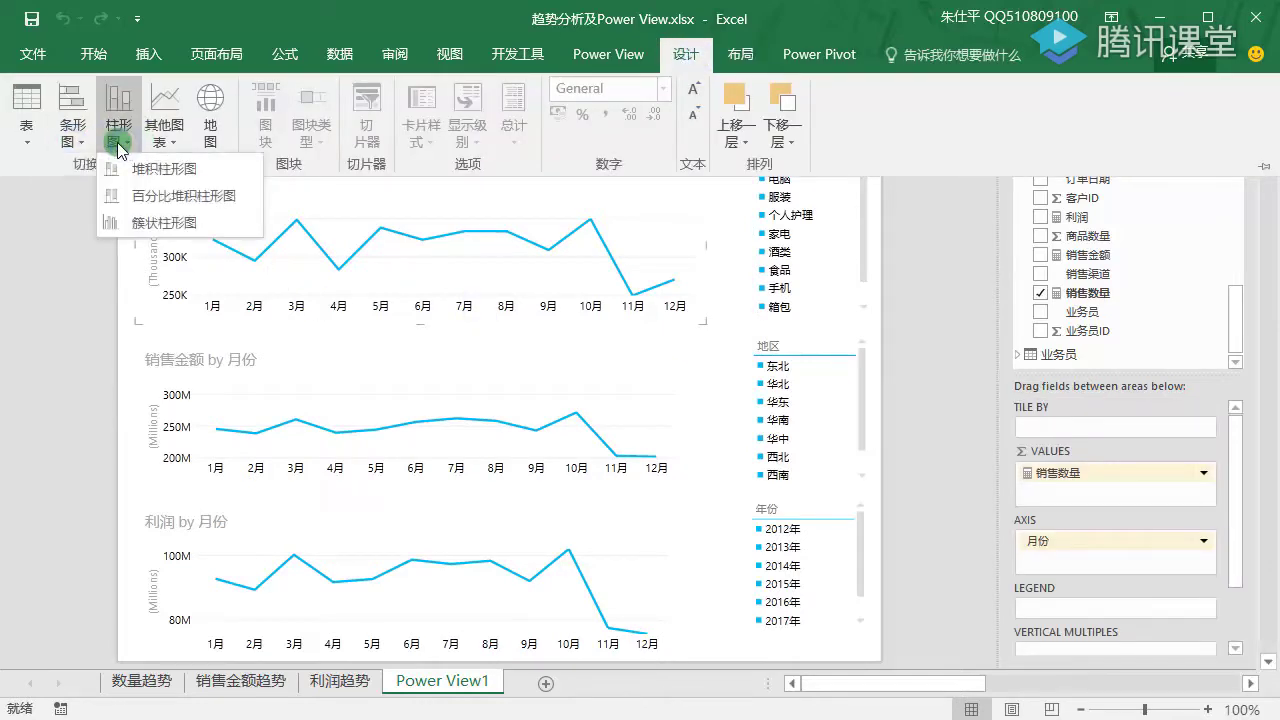
pyautogui.click(168, 146)
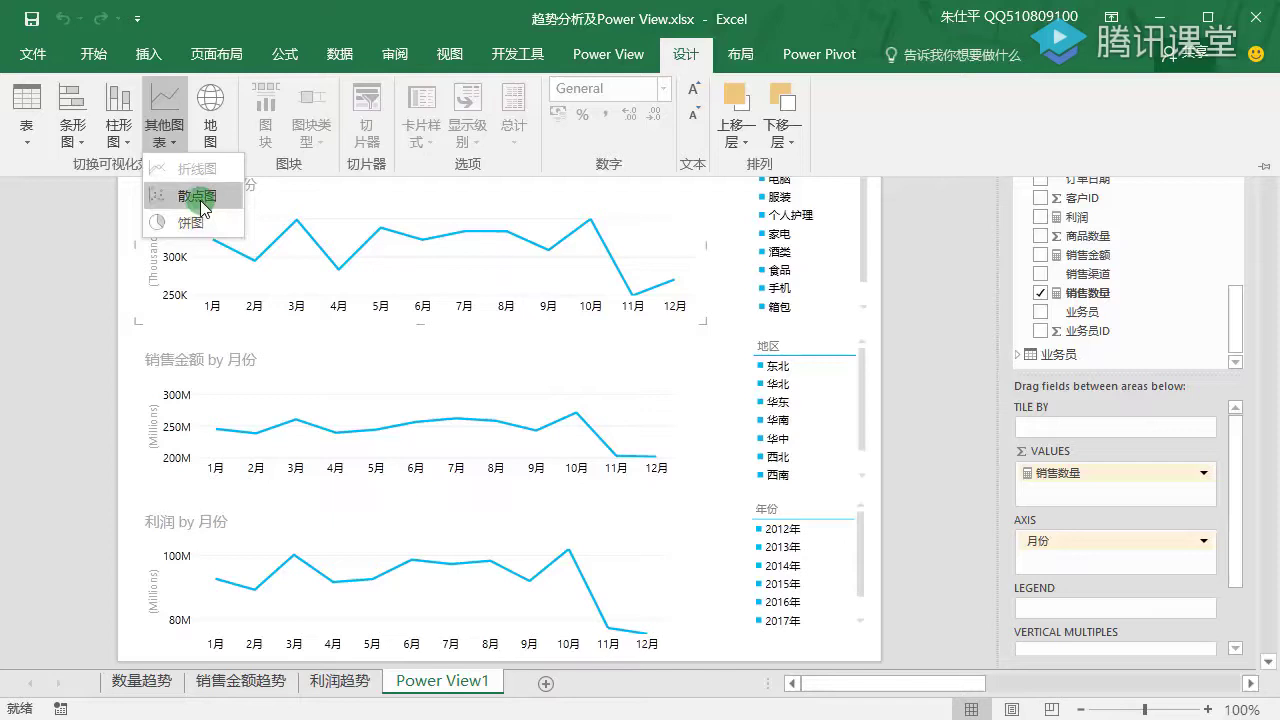
pyautogui.click(200, 197)
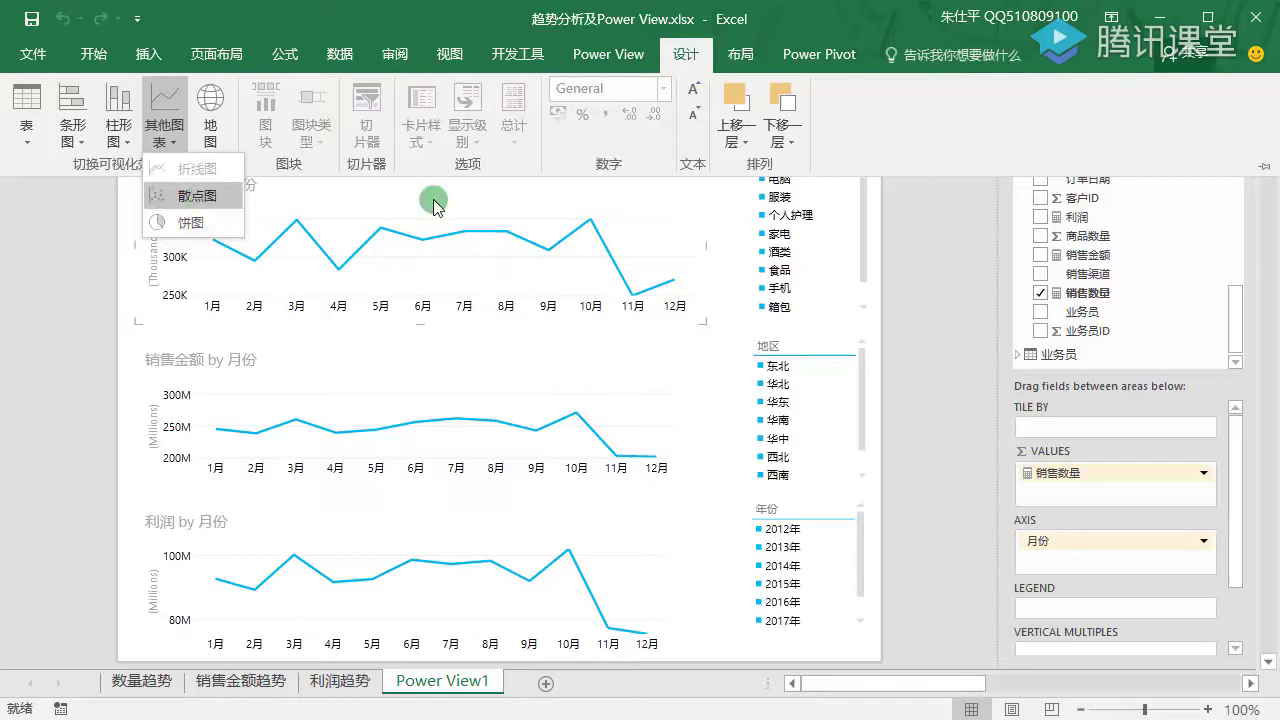
pyautogui.click(947, 272)
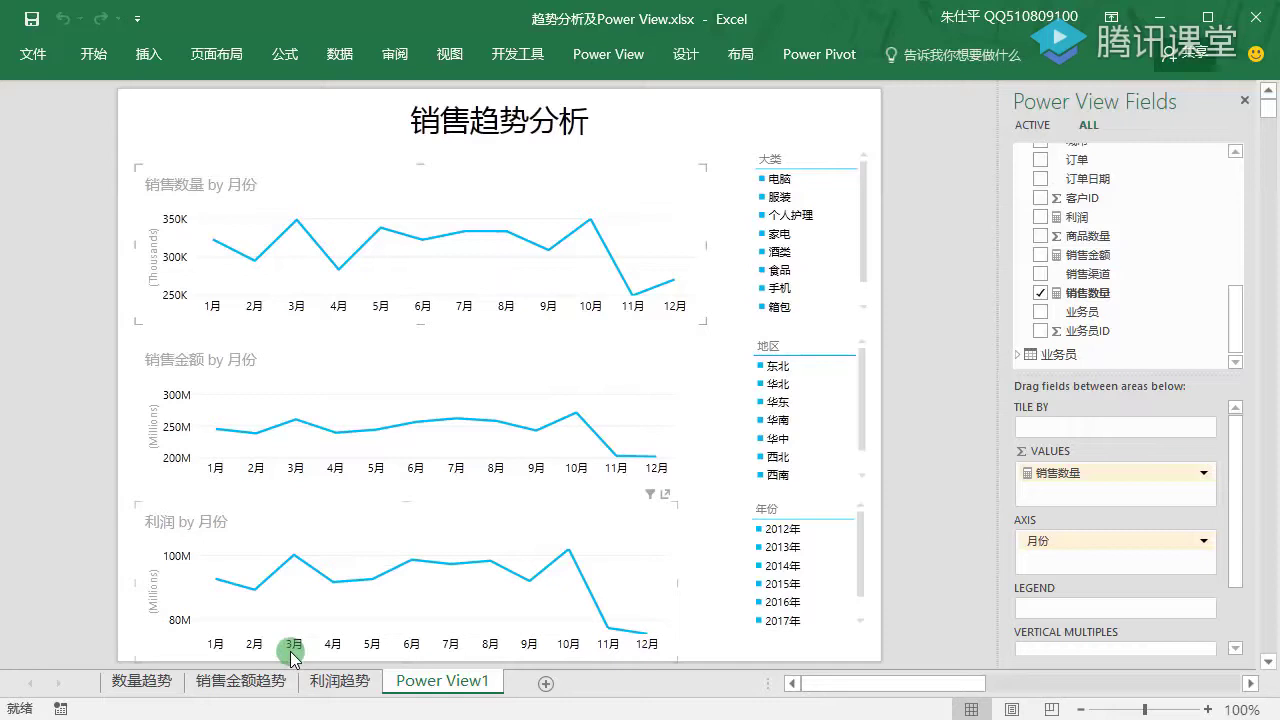
# Insert a new Power View sheet, check the 销售趋势分析 report briefly and return to the new sheet
pyautogui.click(186, 160)
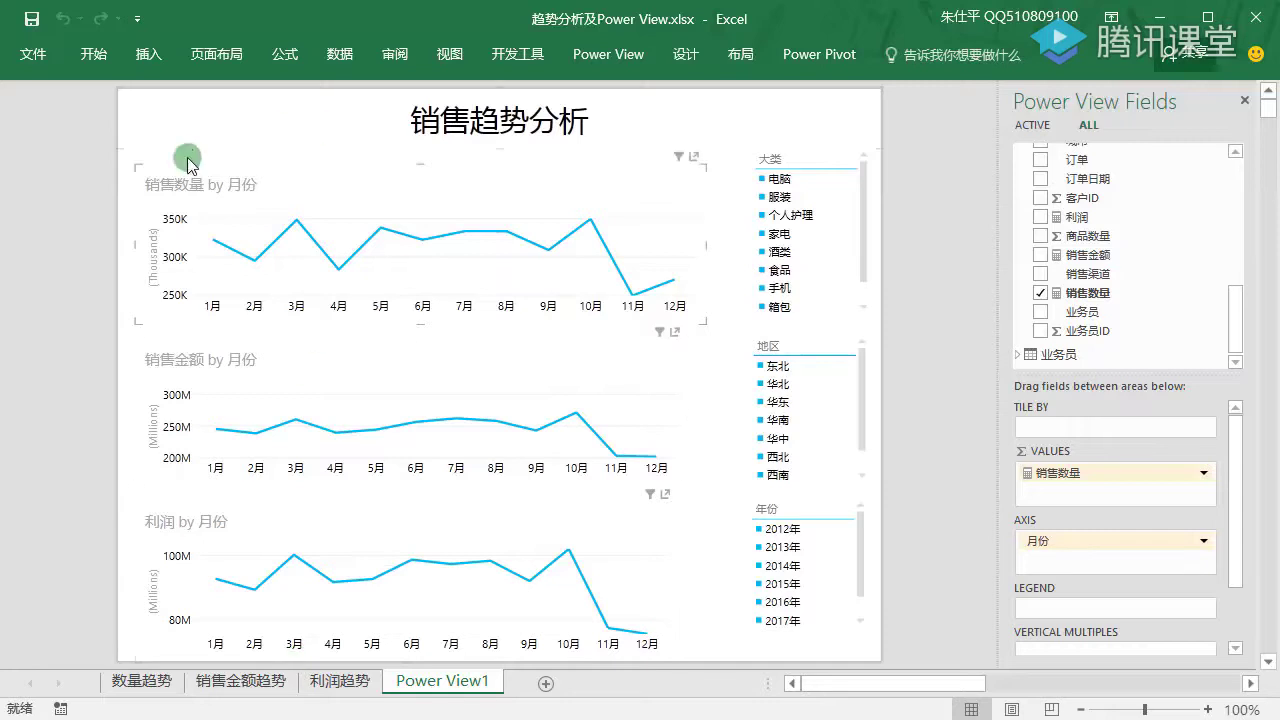
pyautogui.click(149, 61)
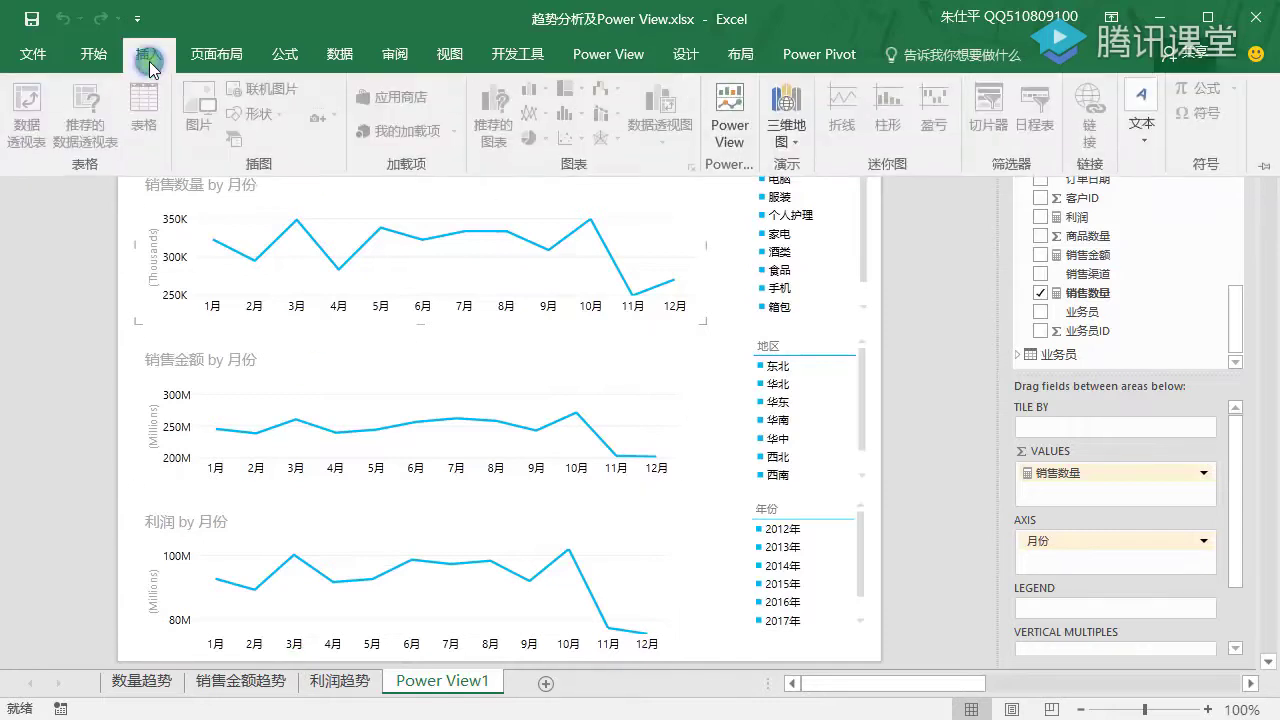
pyautogui.click(732, 113)
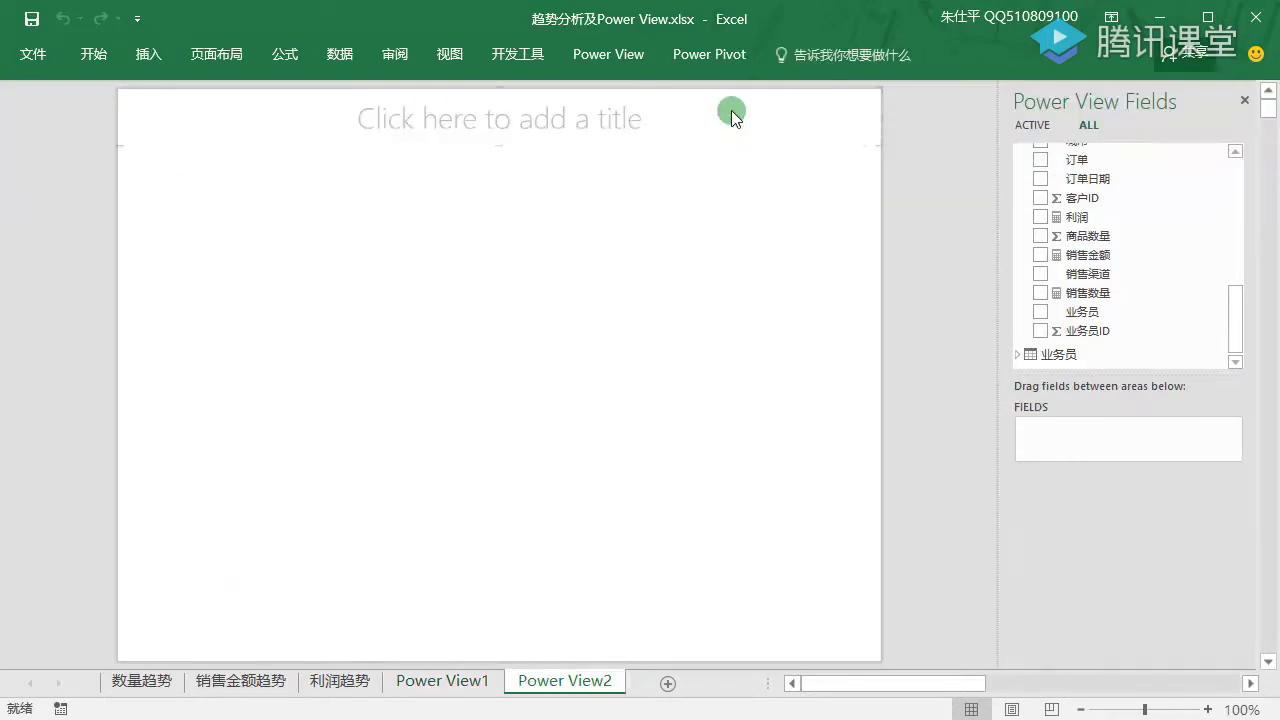
pyautogui.click(447, 680)
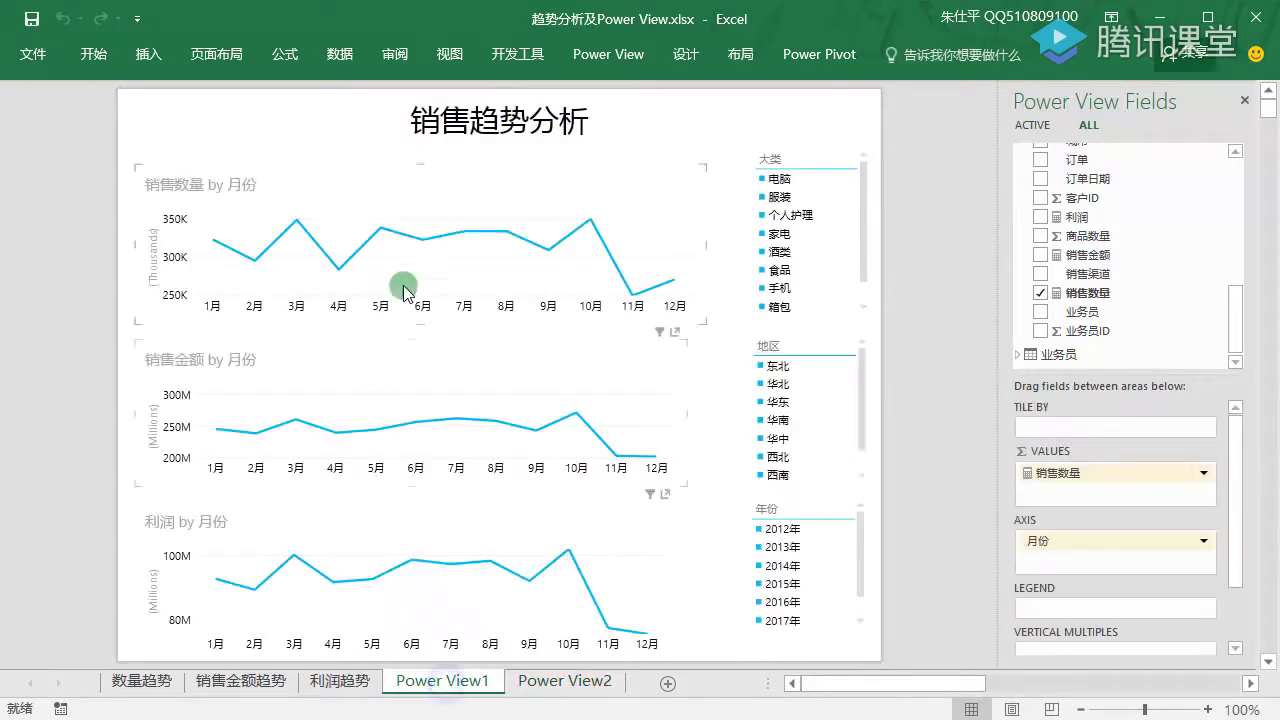
pyautogui.click(565, 683)
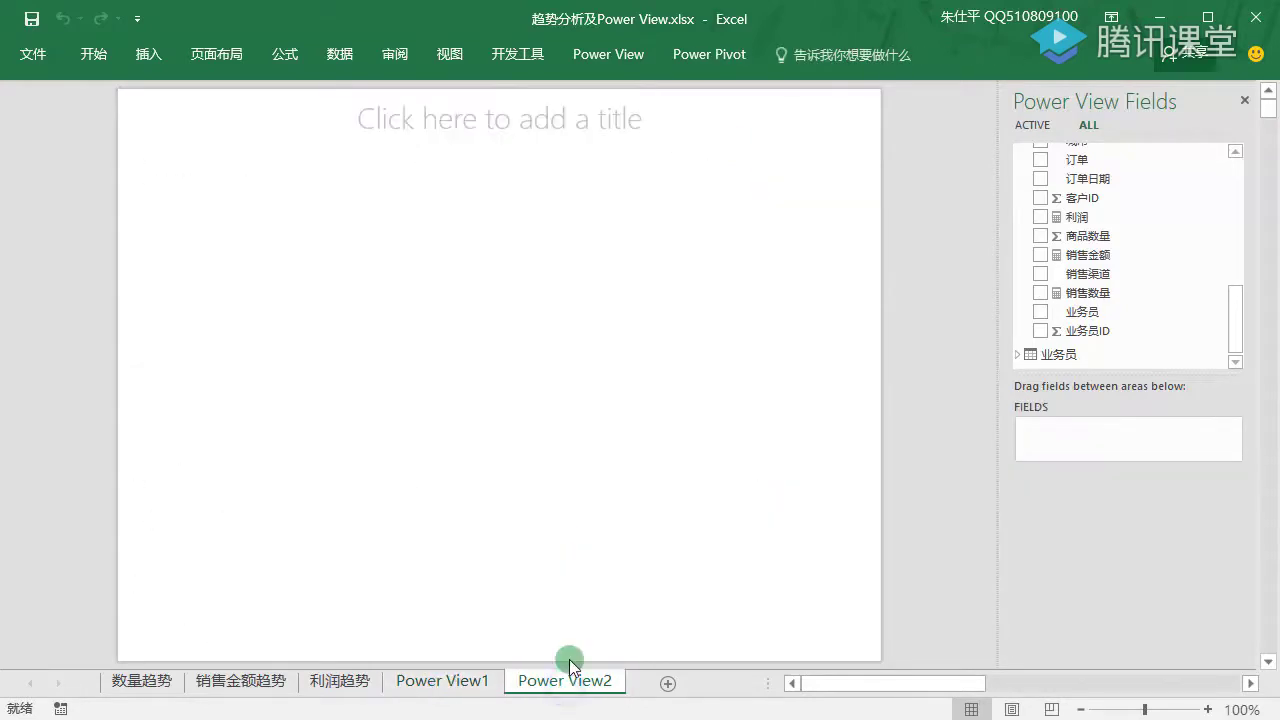
# Give the new Power View report the title 销售分布
pyautogui.click(549, 126)
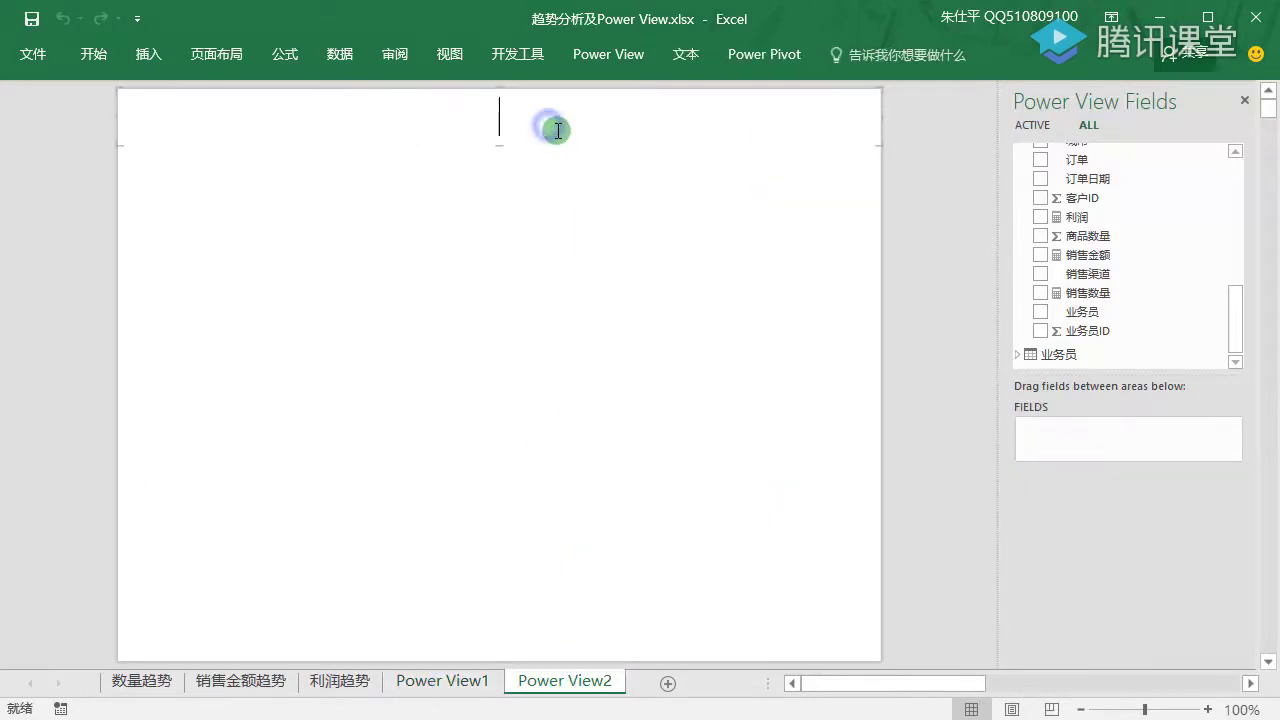
pyautogui.write('销售分布')
pyautogui.click(485, 254)
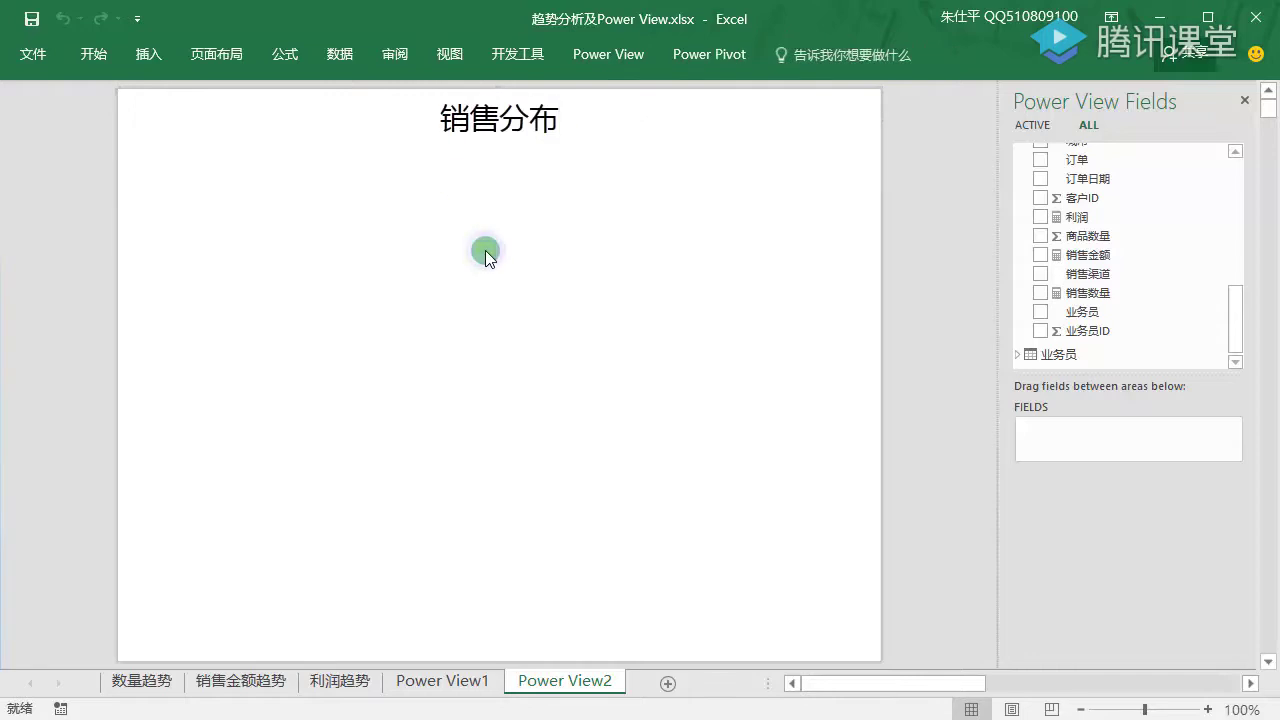
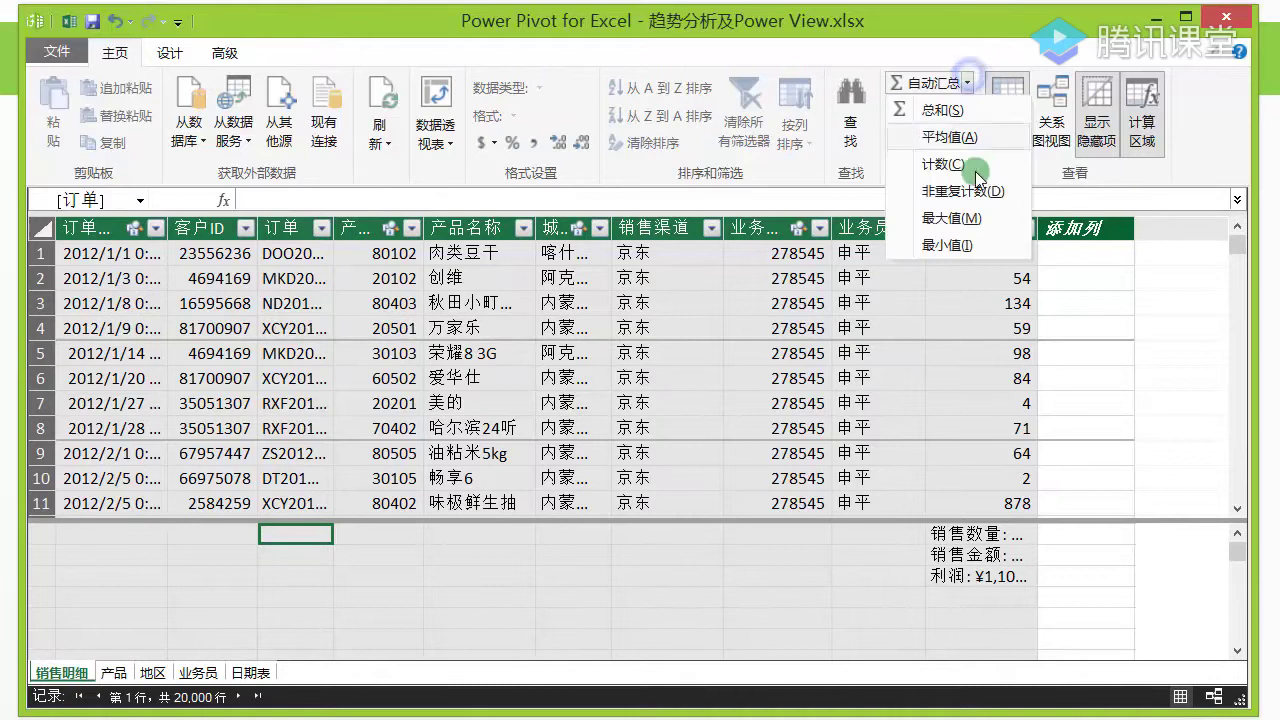
# Add a distinct-count measure for the 订单 column of 销售明细 and rename it 订单数
pyautogui.click(968, 188)
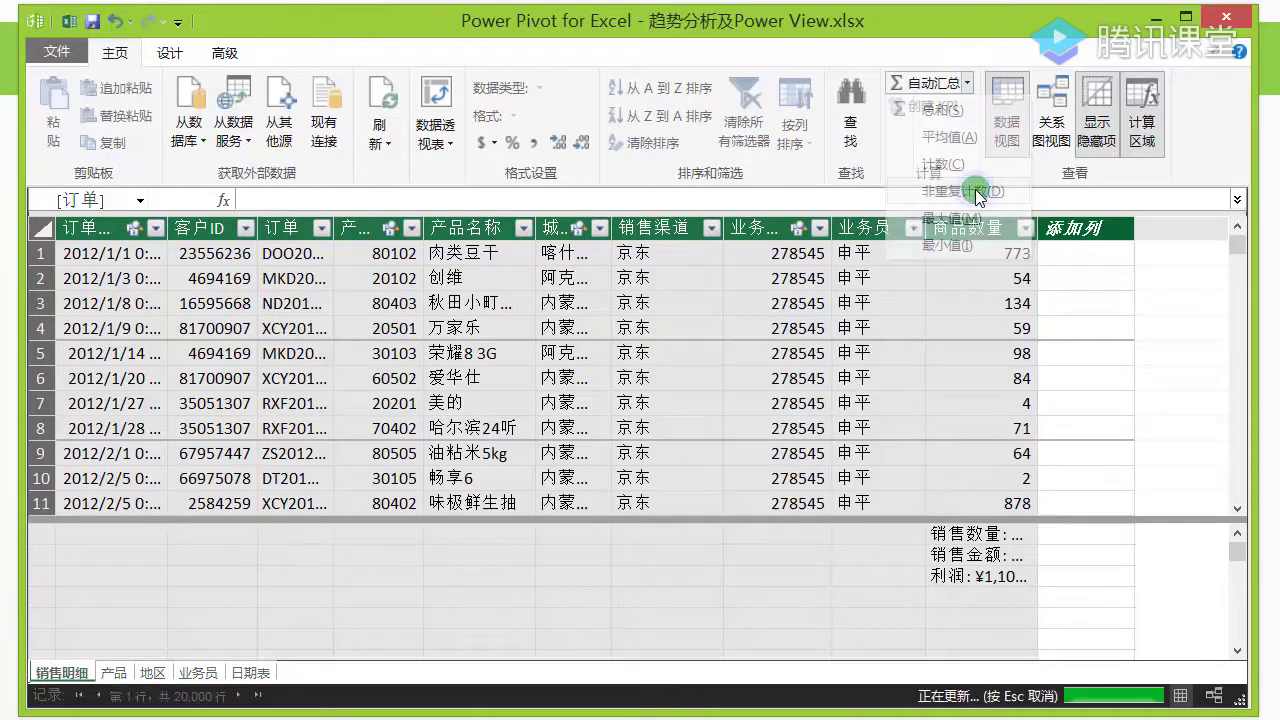
pyautogui.click(330, 202)
pyautogui.moveTo(248, 202); pyautogui.dragTo(272, 202)
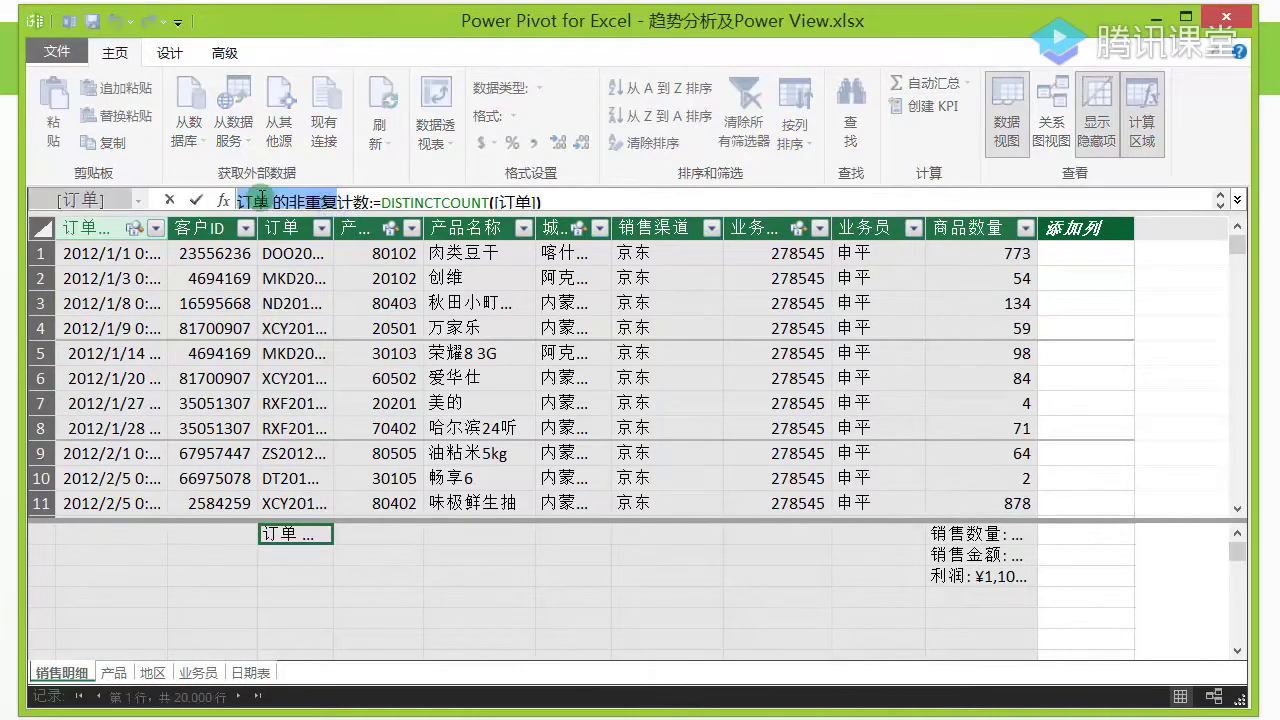
pyautogui.press('BackSpace')
pyautogui.press('Return')
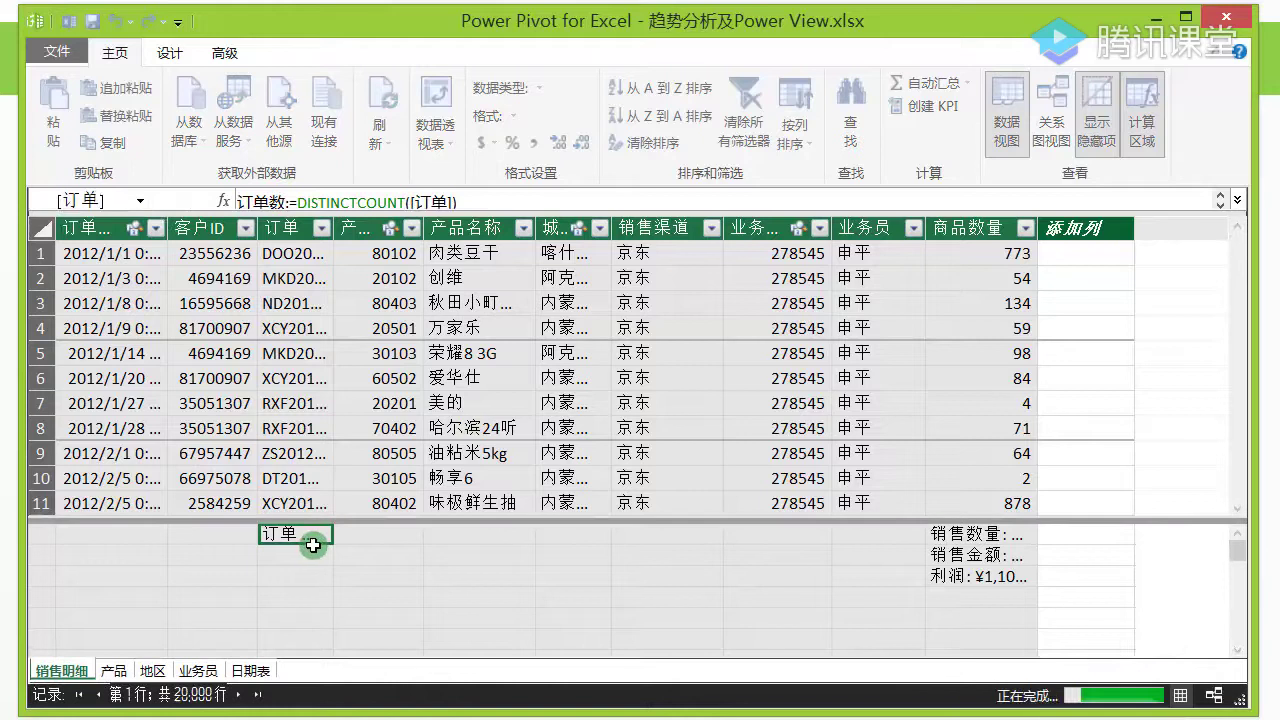
# Format the 订单数 measure as a whole number (整数) with a thousands separator
pyautogui.click(319, 532)
pyautogui.click(513, 116)
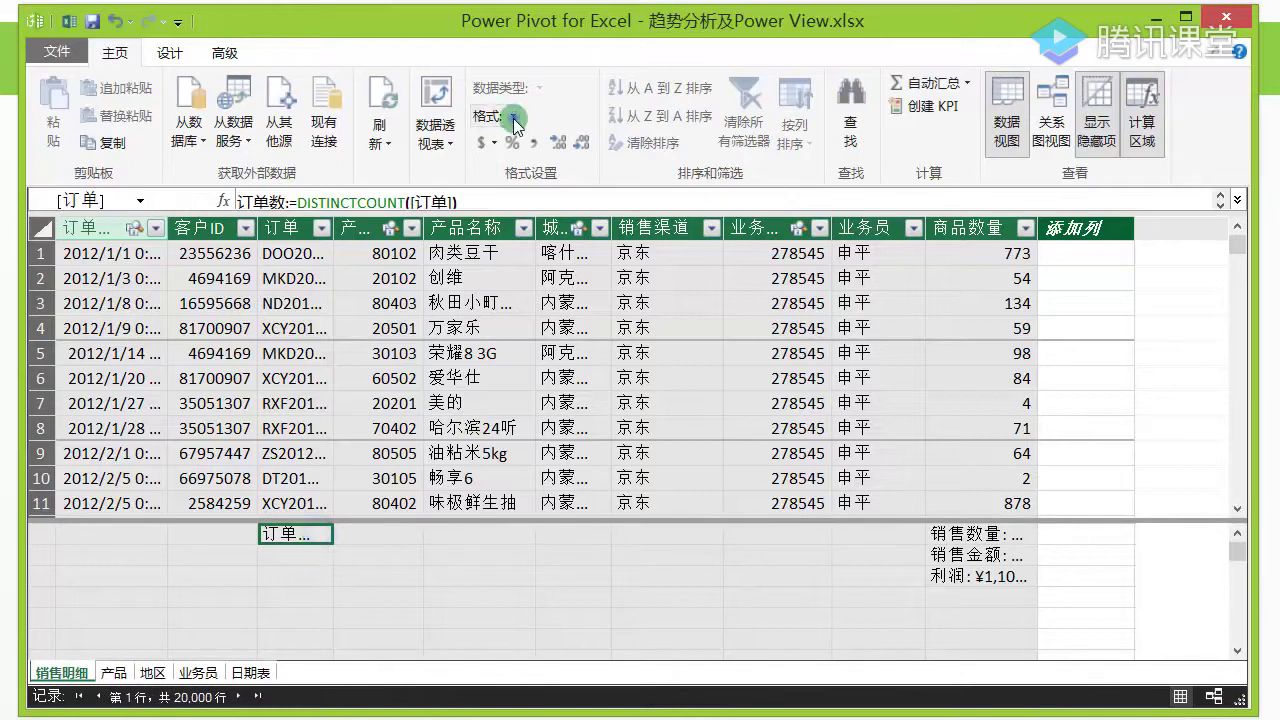
pyautogui.click(510, 190)
pyautogui.click(535, 143)
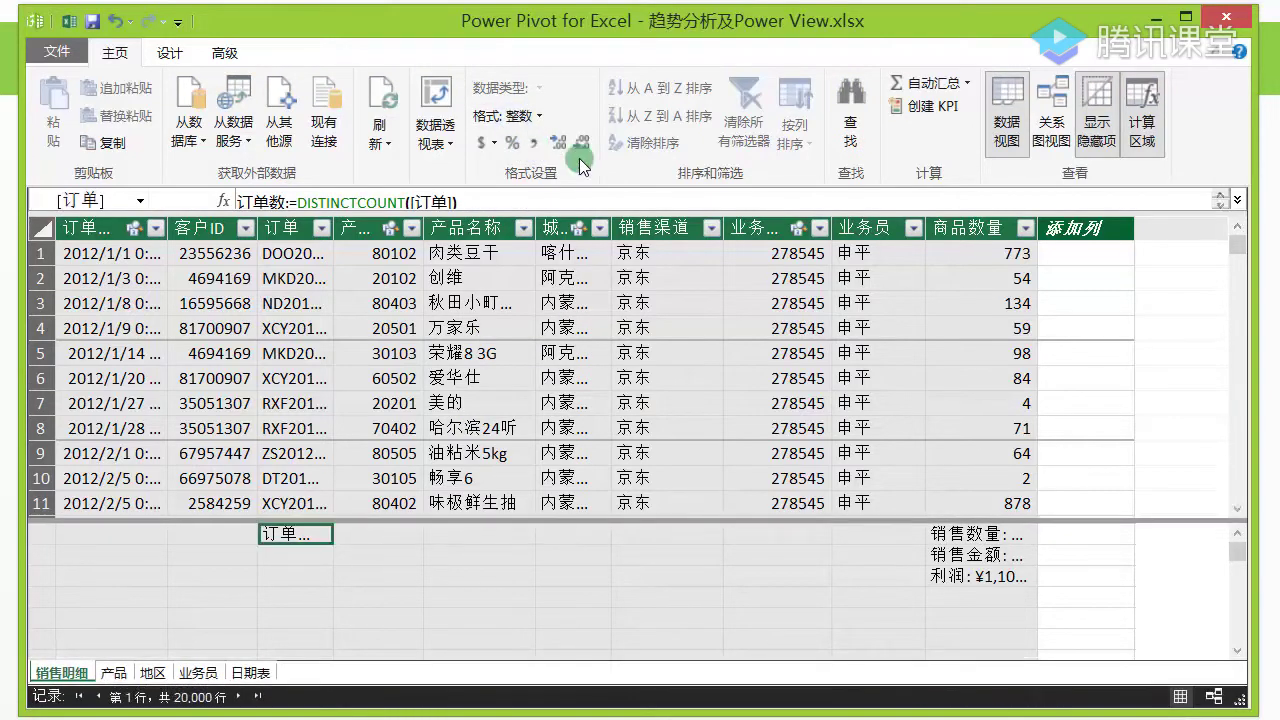
# Add a measure 销售均价:=[销售金额]/[订单数] below the existing measures of the 商品数量 column
pyautogui.click(961, 595)
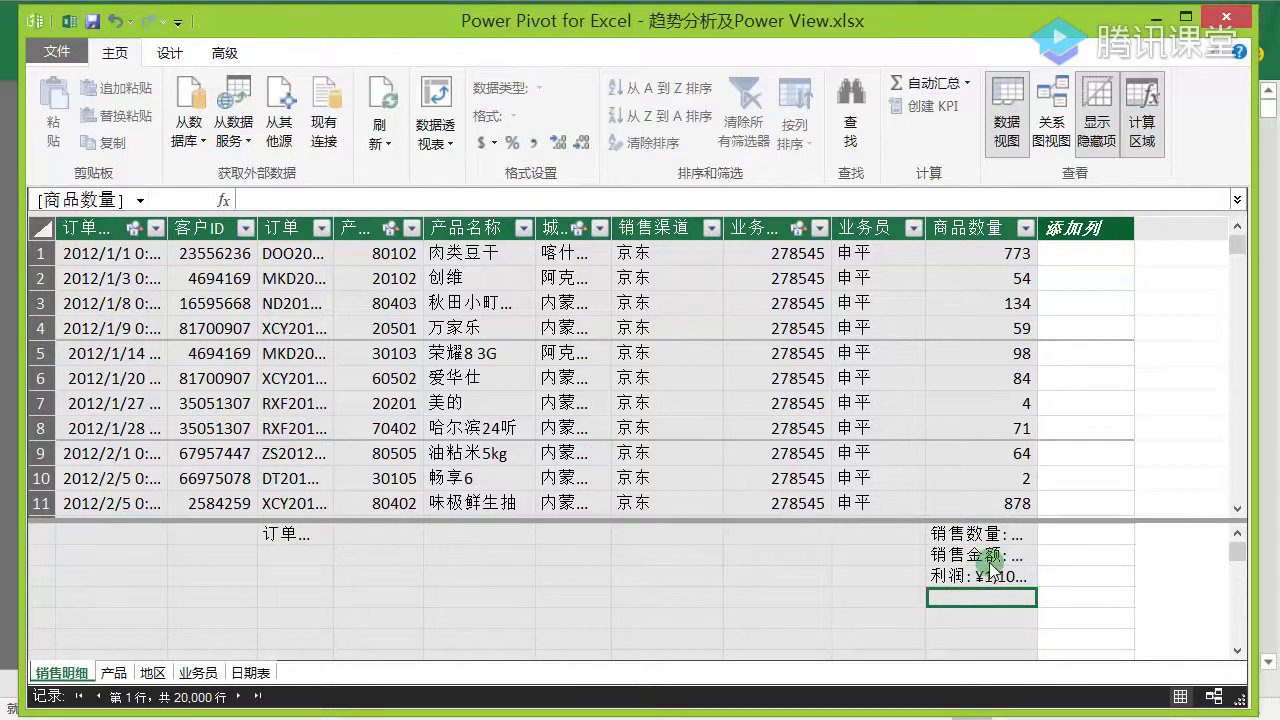
pyautogui.write('销售')
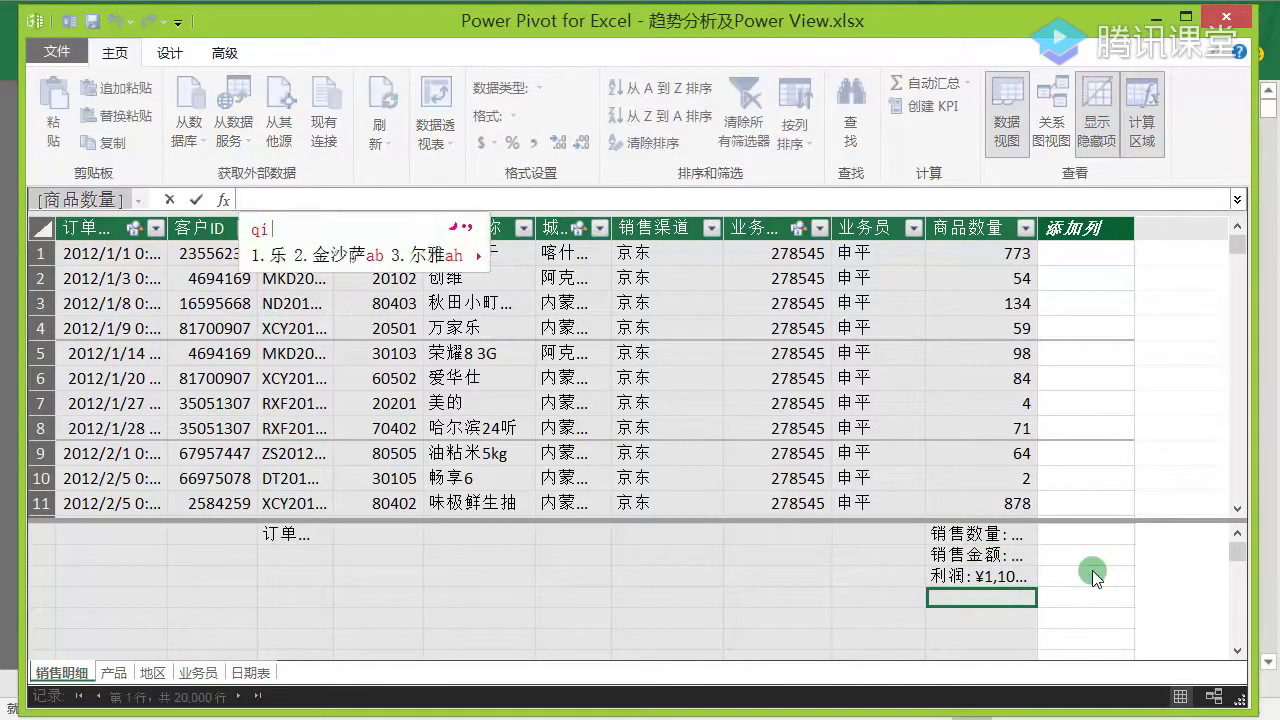
pyautogui.write('均价:')
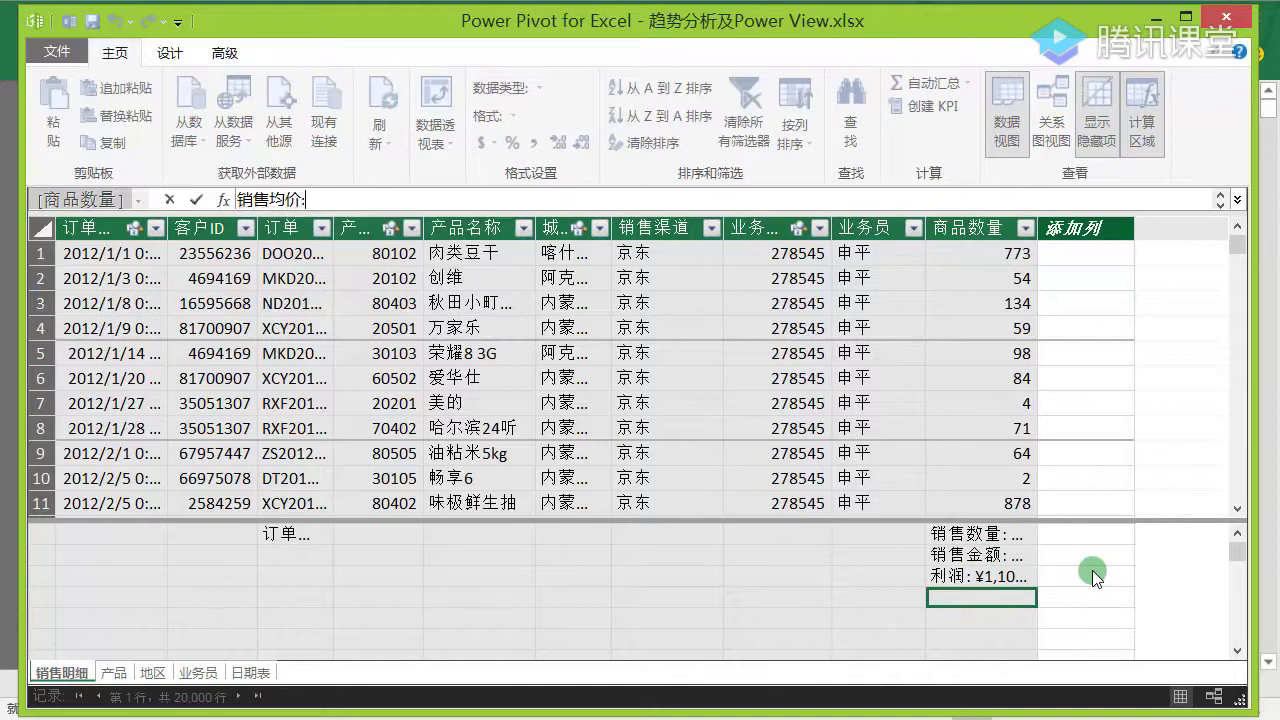
pyautogui.write('=')
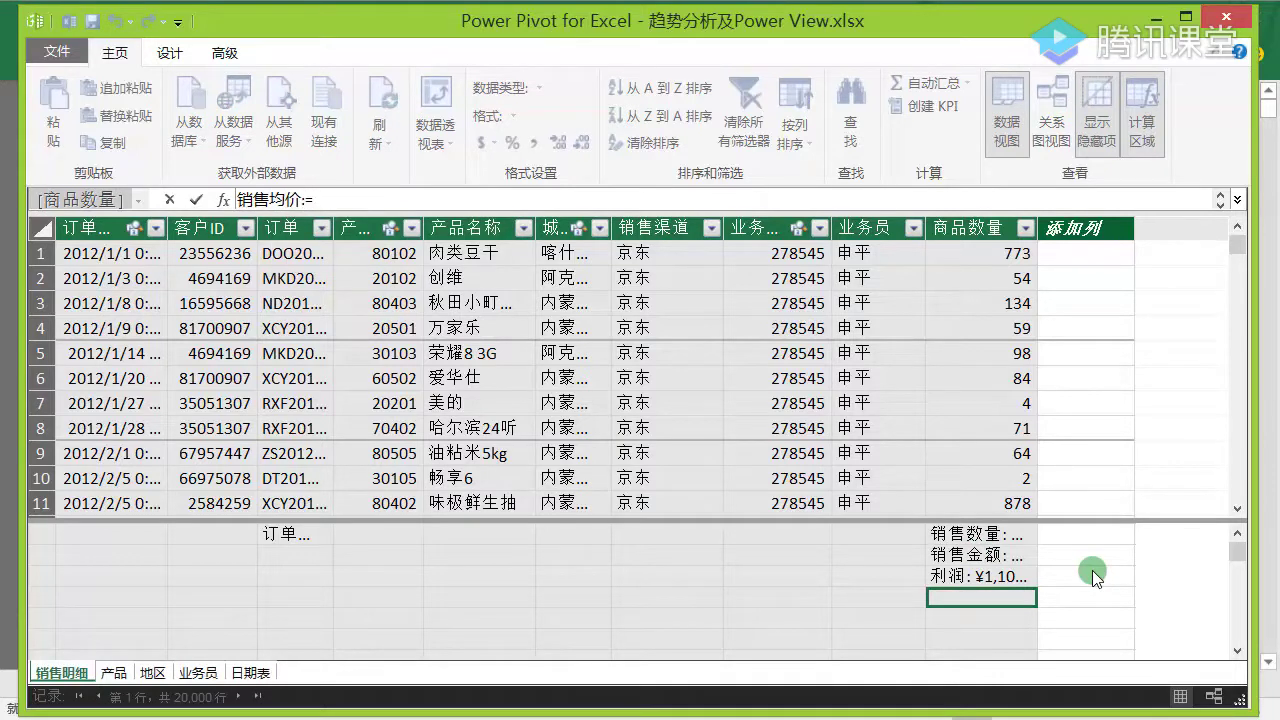
pyautogui.click(988, 556)
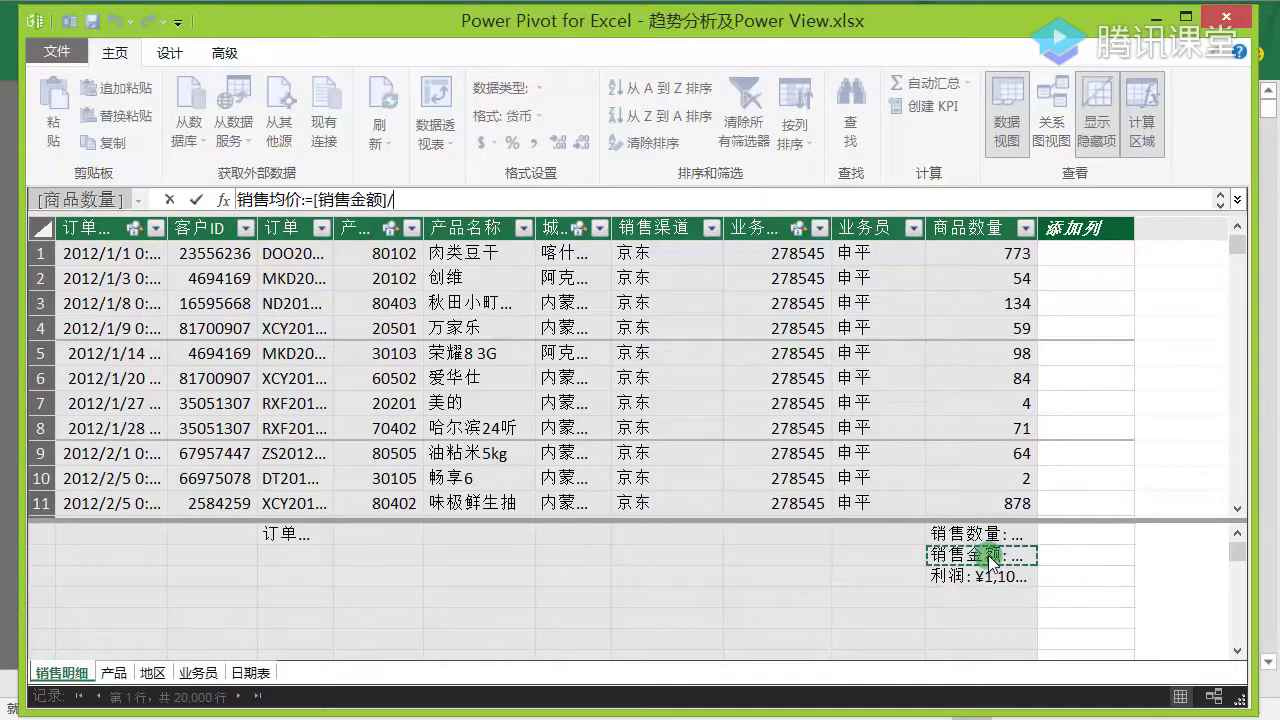
pyautogui.write('/')
pyautogui.click(295, 534)
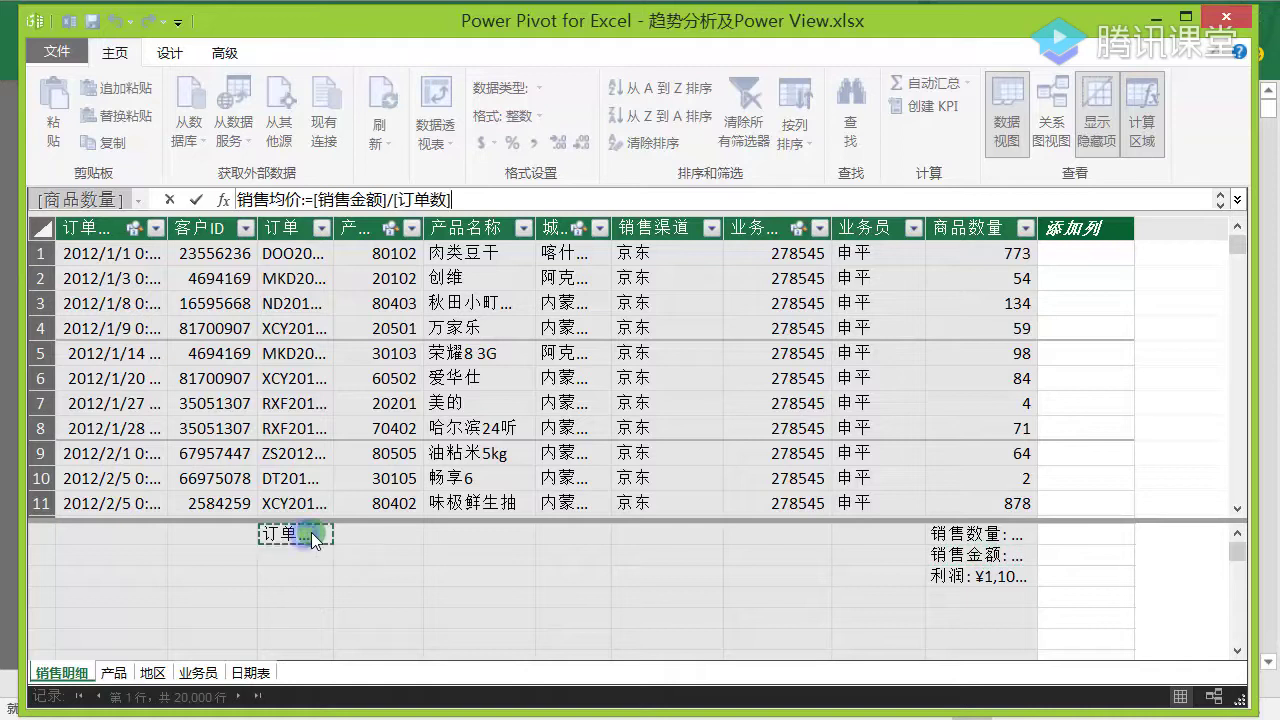
pyautogui.press('Return')
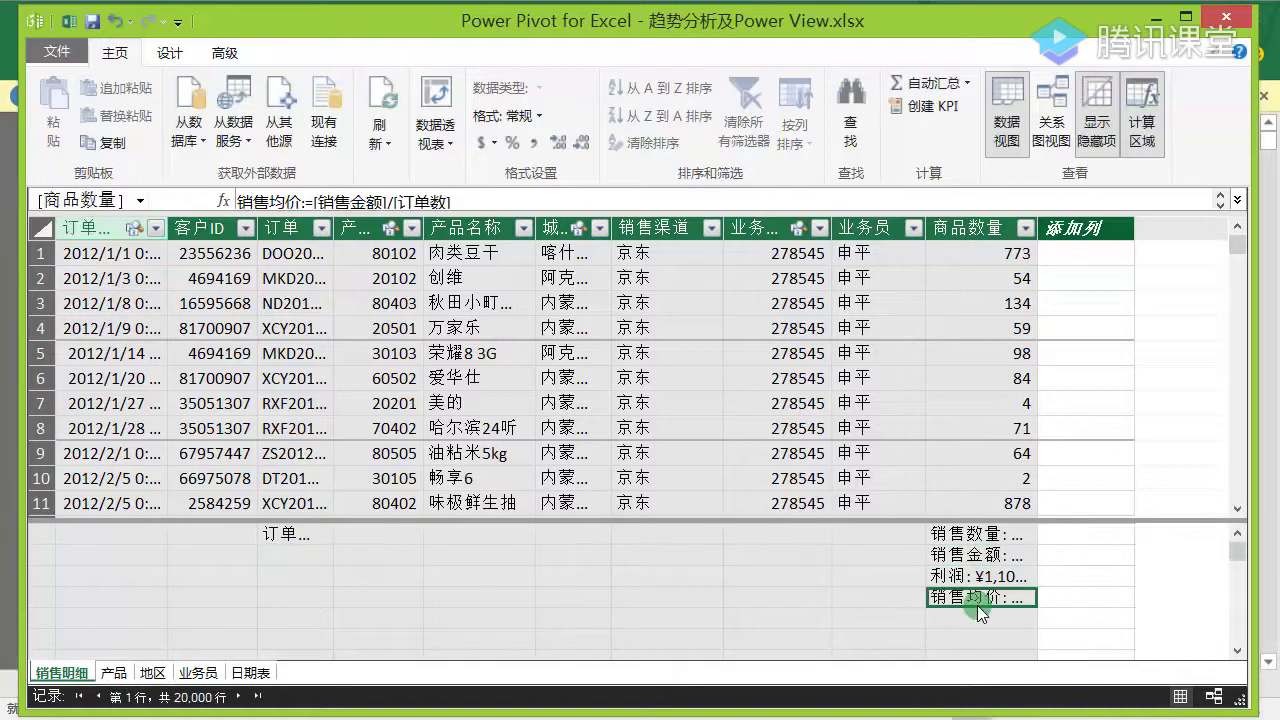
# Format the 销售均价 measure as currency (货币) without decimals and widen the 商品数量 column to fit its contents
pyautogui.click(539, 116)
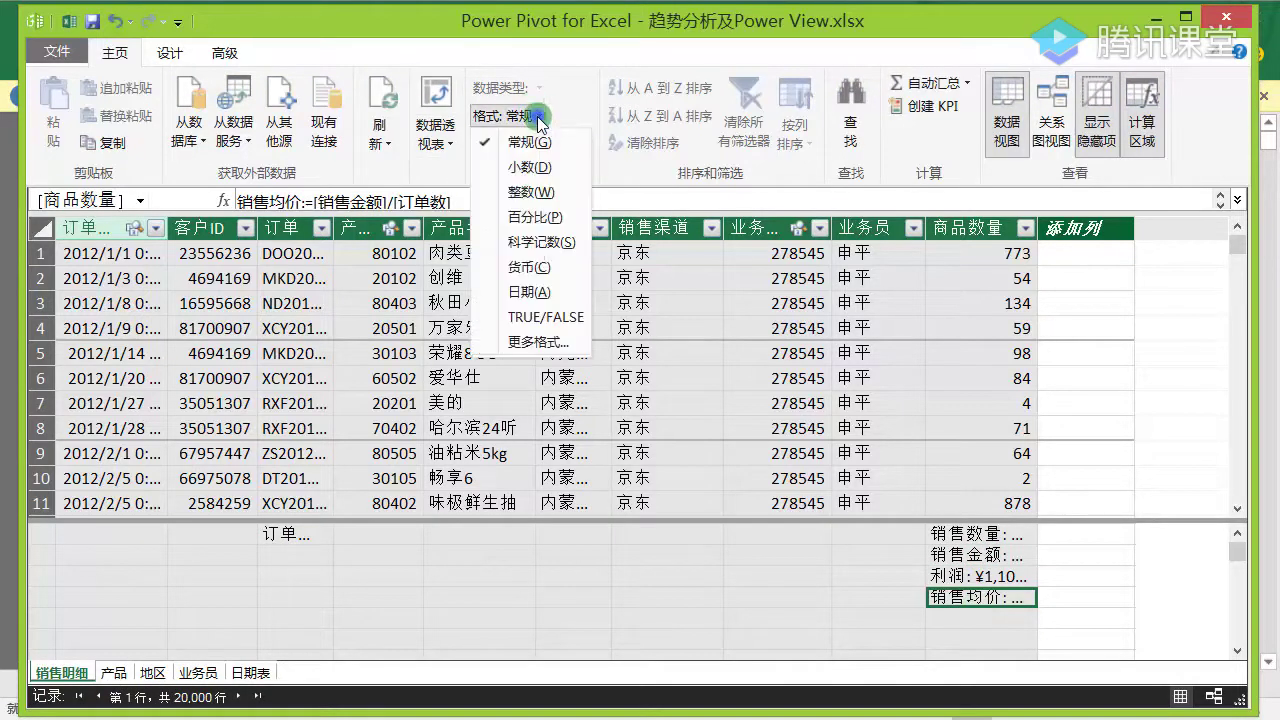
pyautogui.click(556, 225)
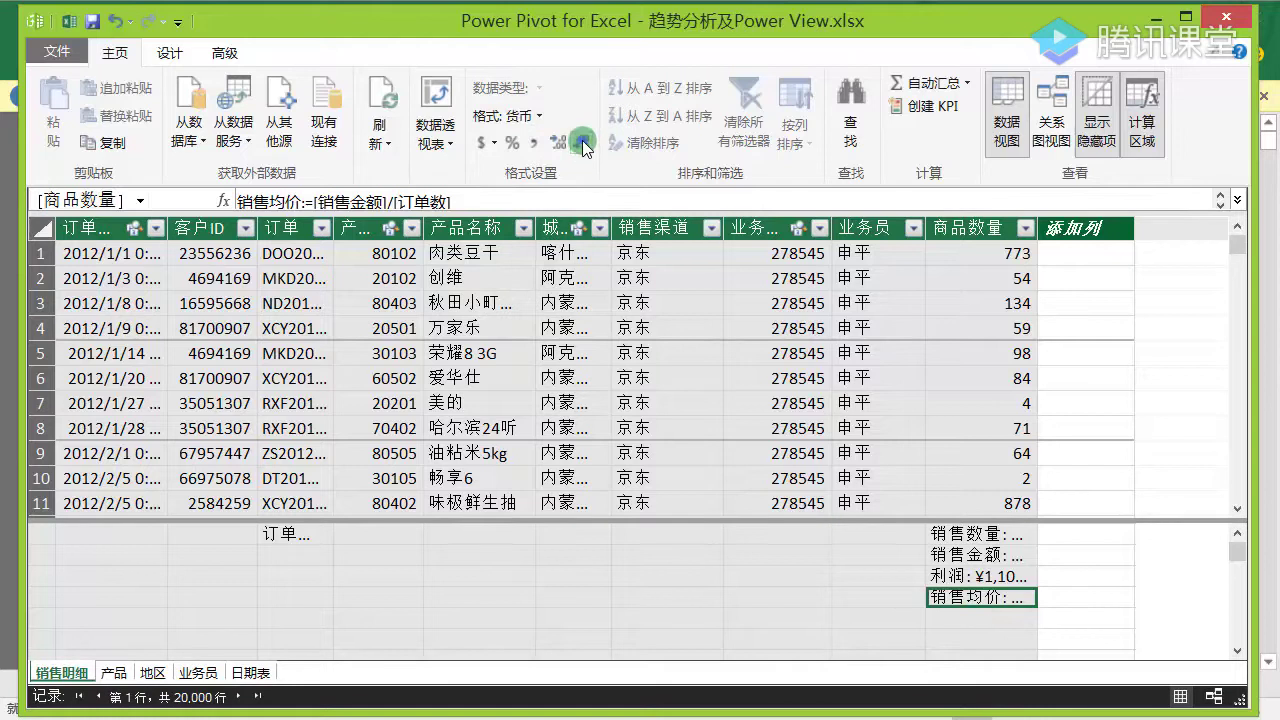
pyautogui.click(582, 145)
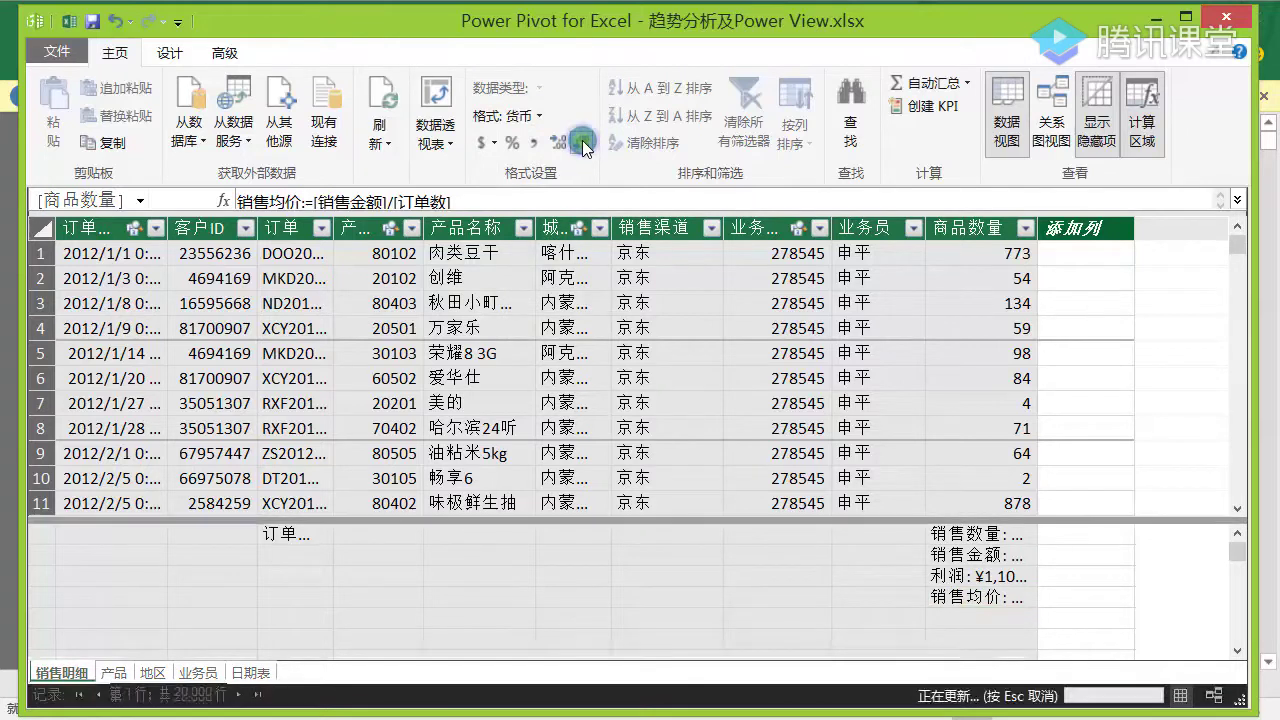
pyautogui.doubleClick(1037, 228)
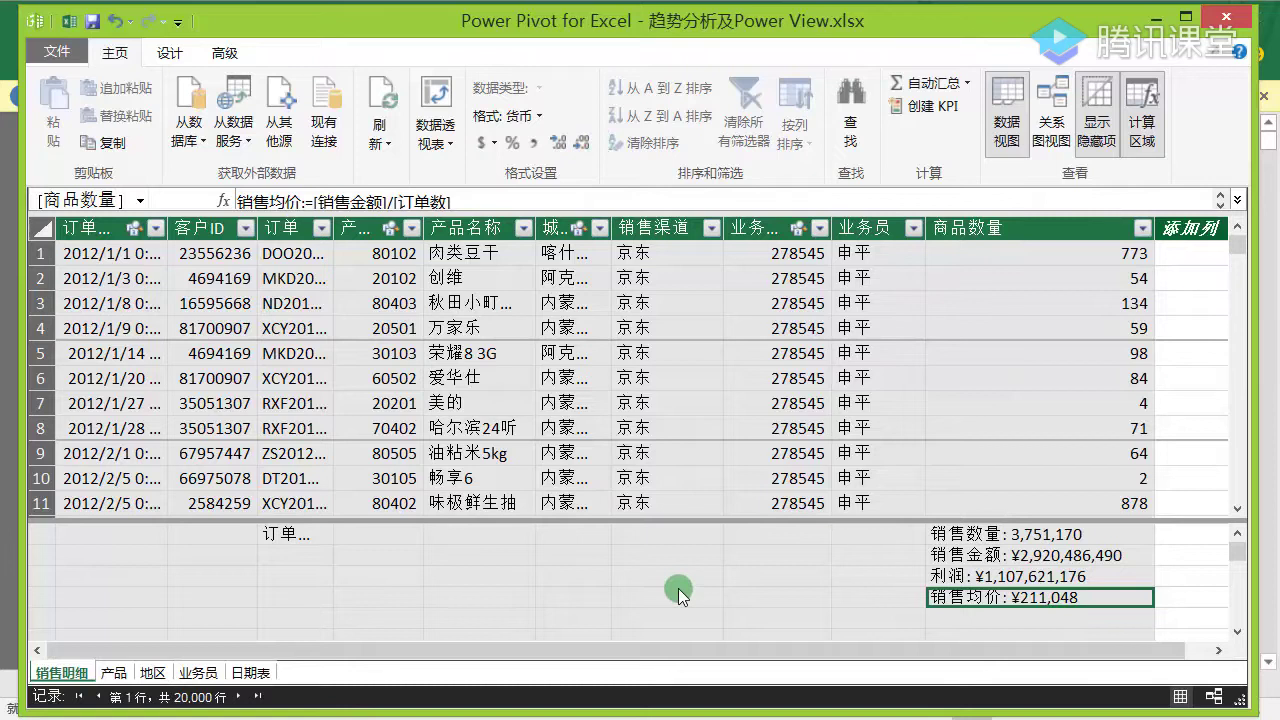
# Switch back to the 销售分布 report in Excel, apply the data model changes and add 利润 from 销售明细 as a new visual
pyautogui.click(1157, 19)
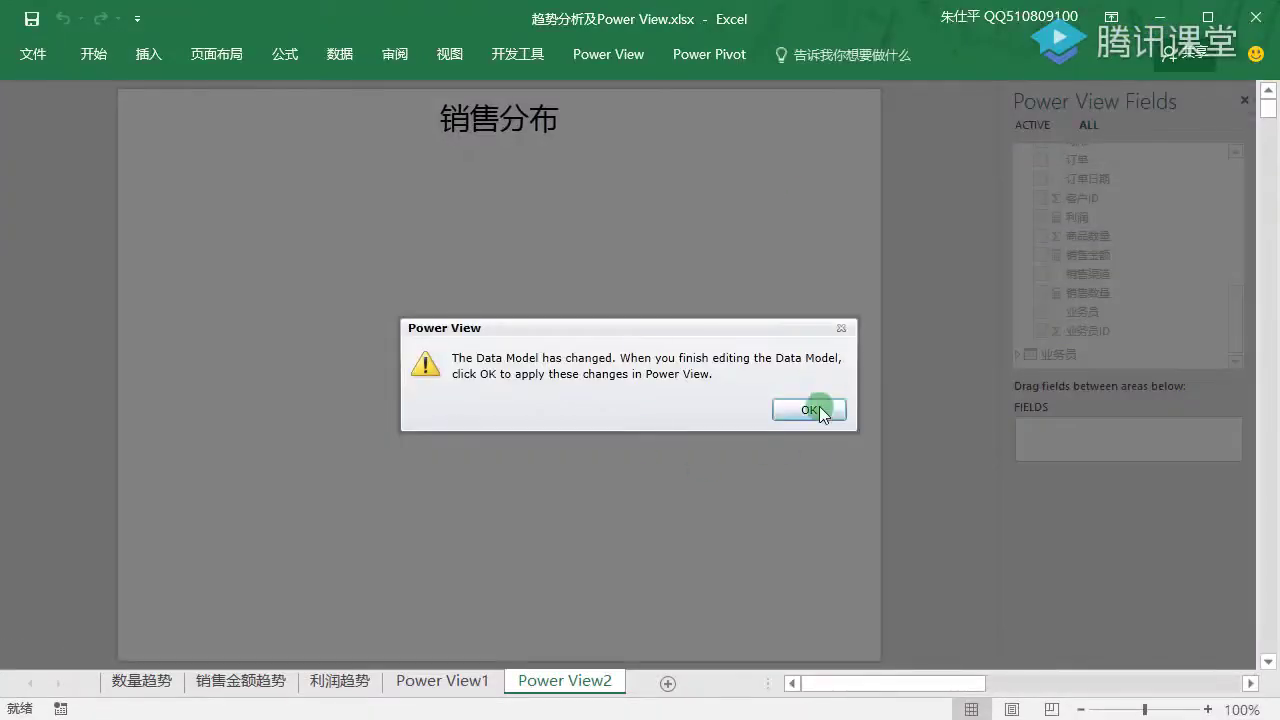
pyautogui.click(812, 410)
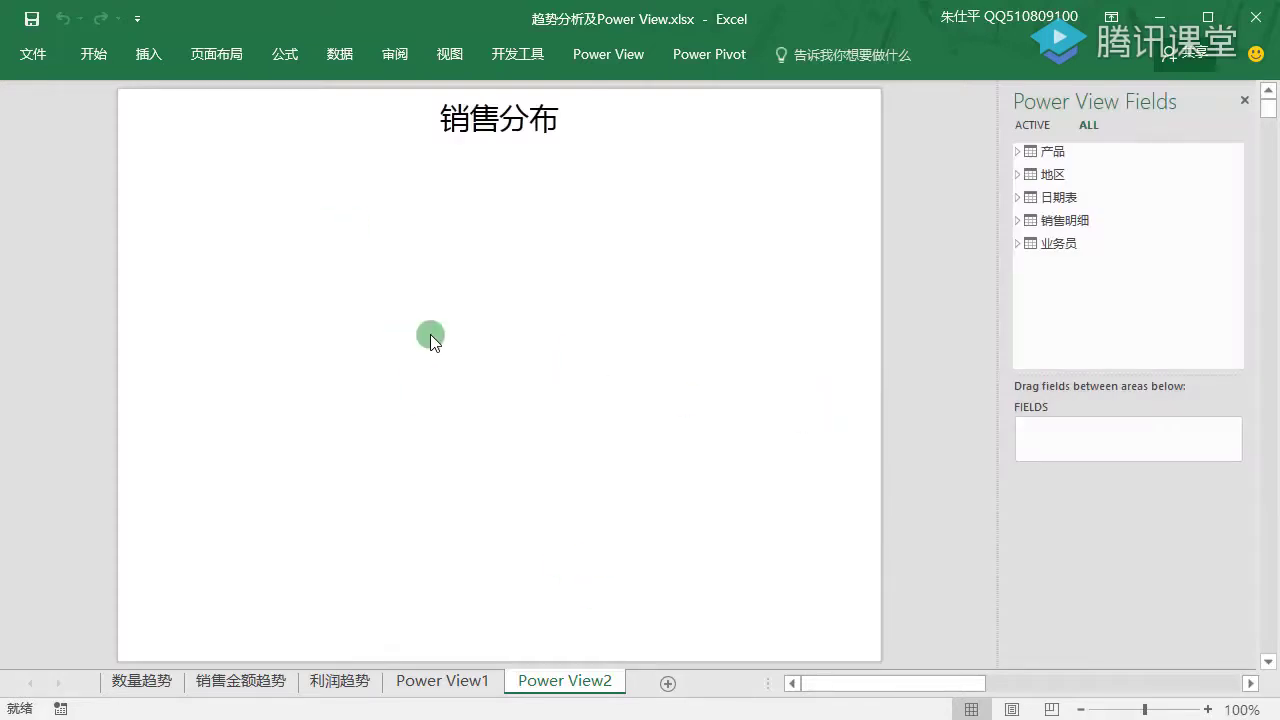
pyautogui.click(1017, 220)
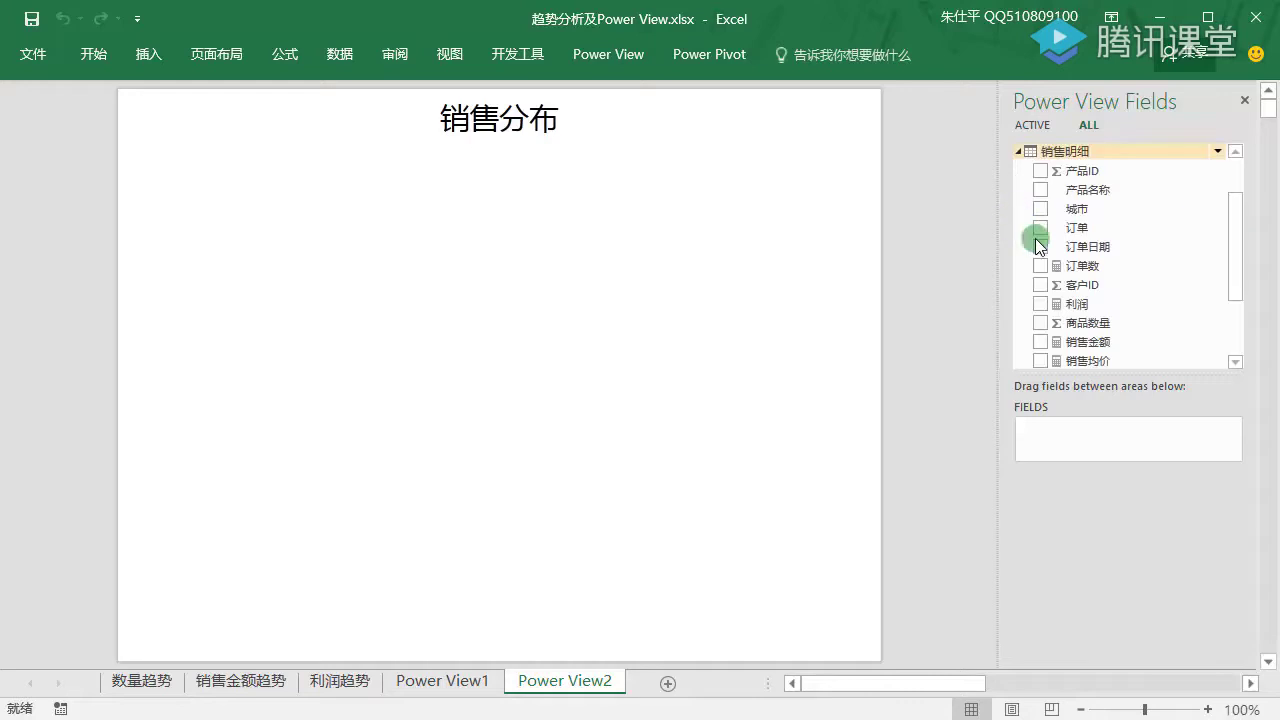
pyautogui.moveTo(1075, 303); pyautogui.dragTo(1088, 445)
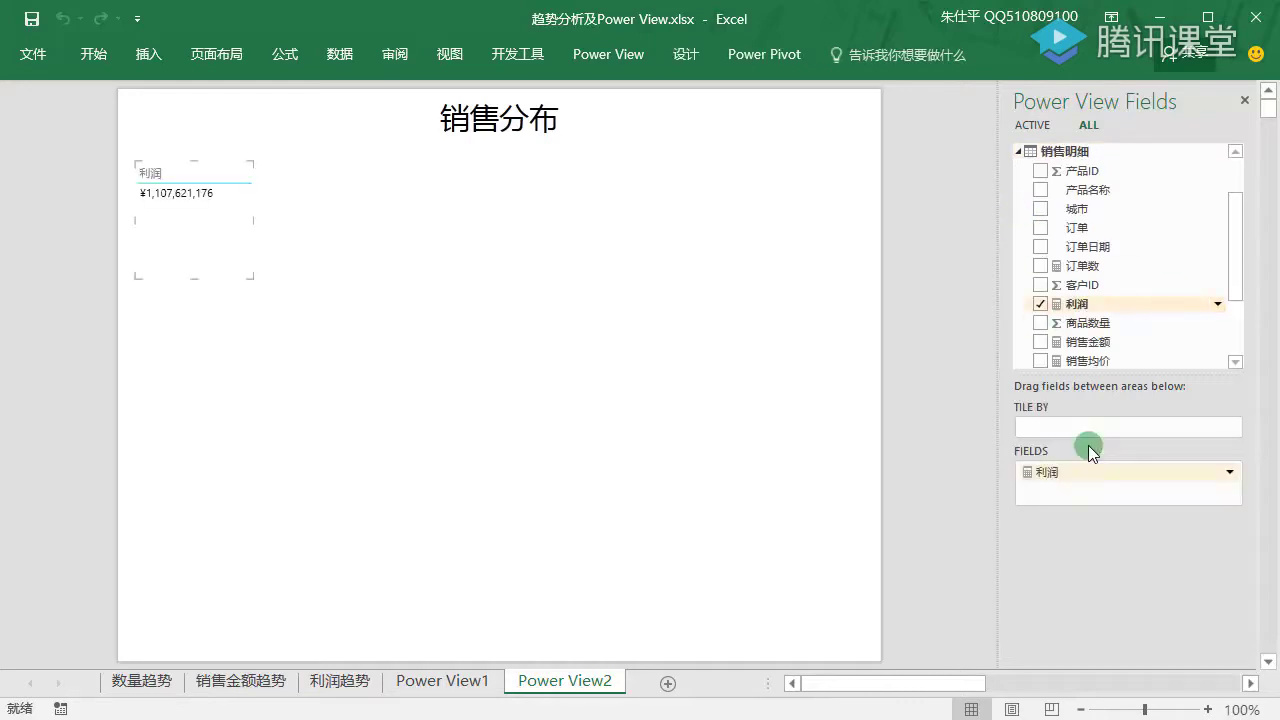
# Convert the 利润 table to a scatter chart (散点图) and enlarge it across most of the upper report area
pyautogui.click(630, 58)
pyautogui.click(686, 58)
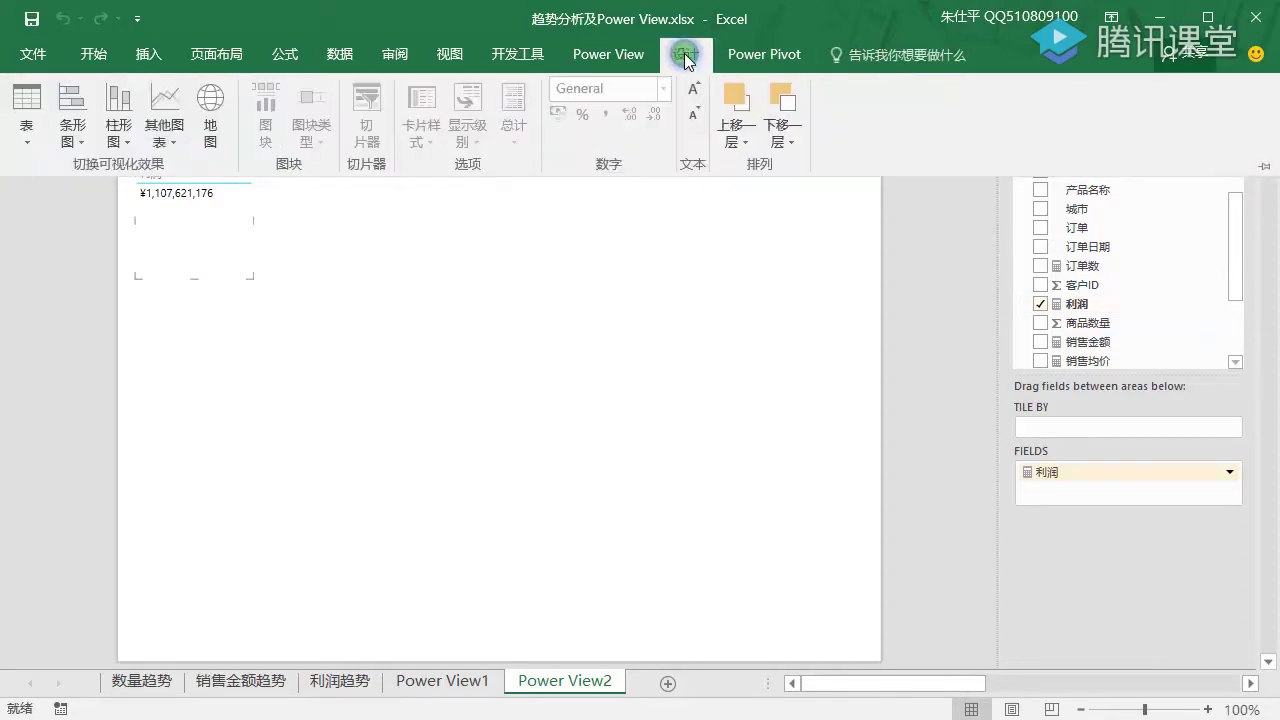
pyautogui.click(165, 128)
pyautogui.click(187, 196)
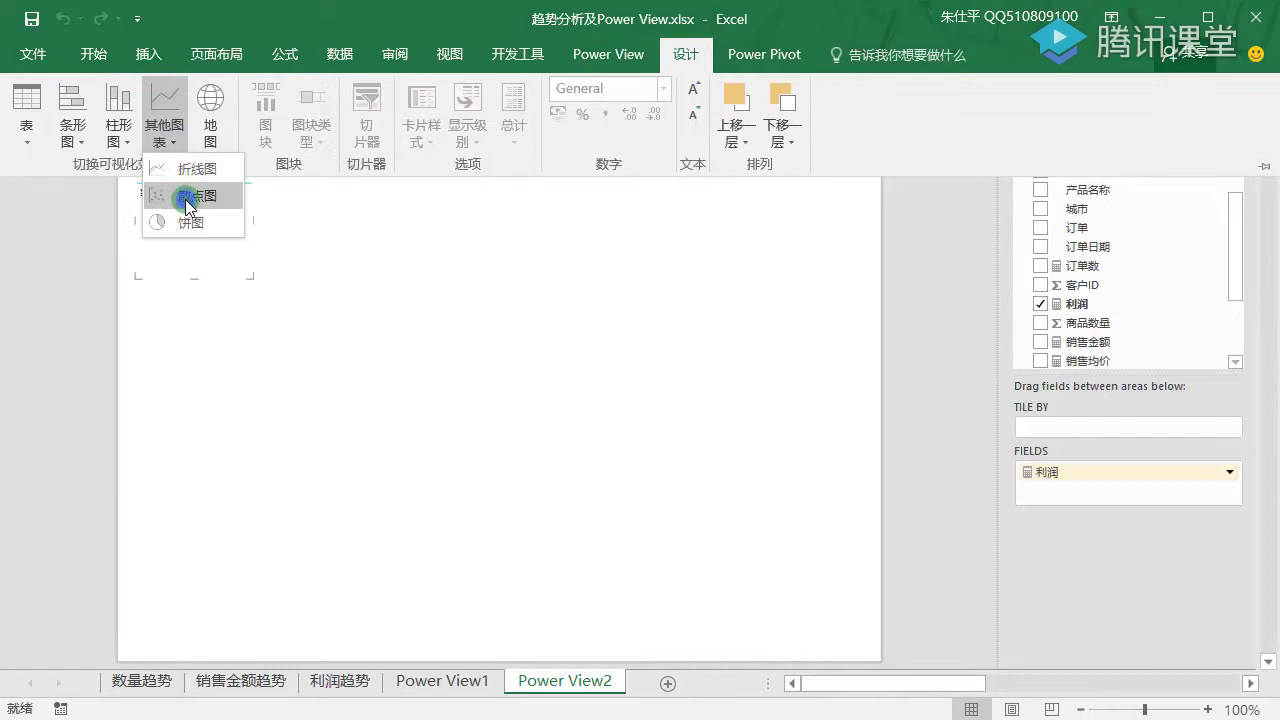
pyautogui.click(196, 215)
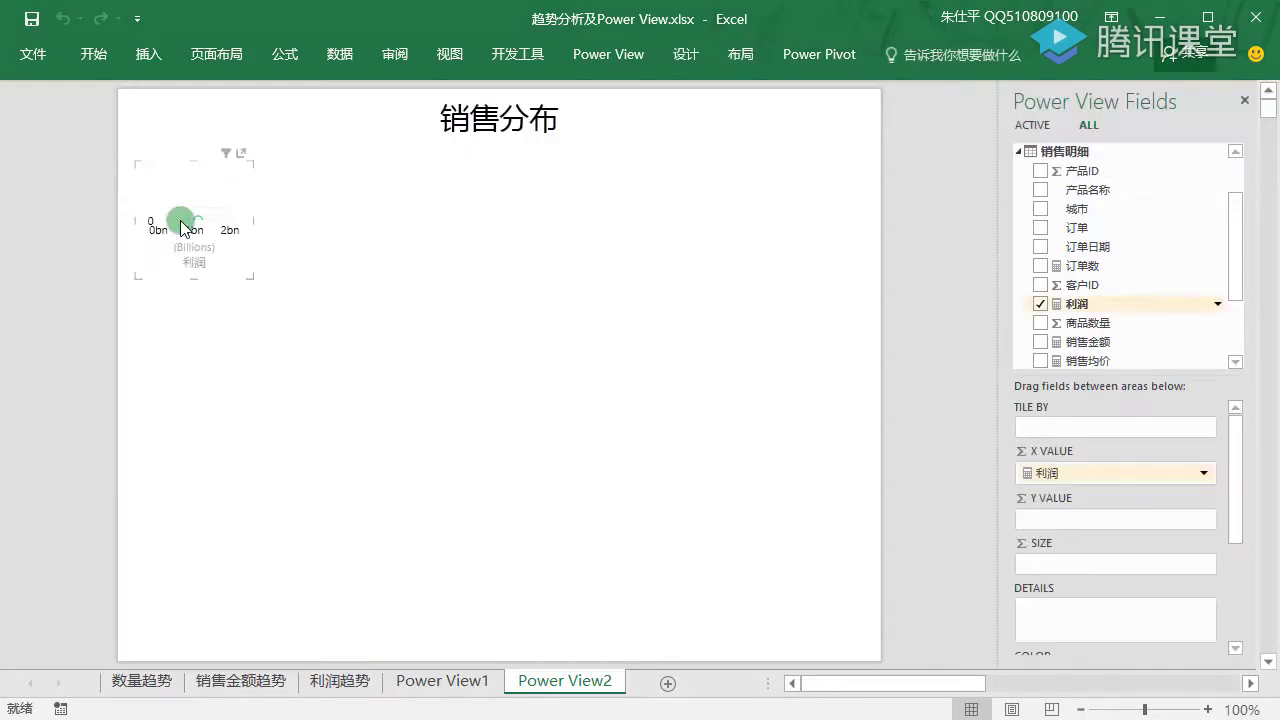
pyautogui.click(249, 283)
pyautogui.moveTo(251, 276); pyautogui.dragTo(644, 378)
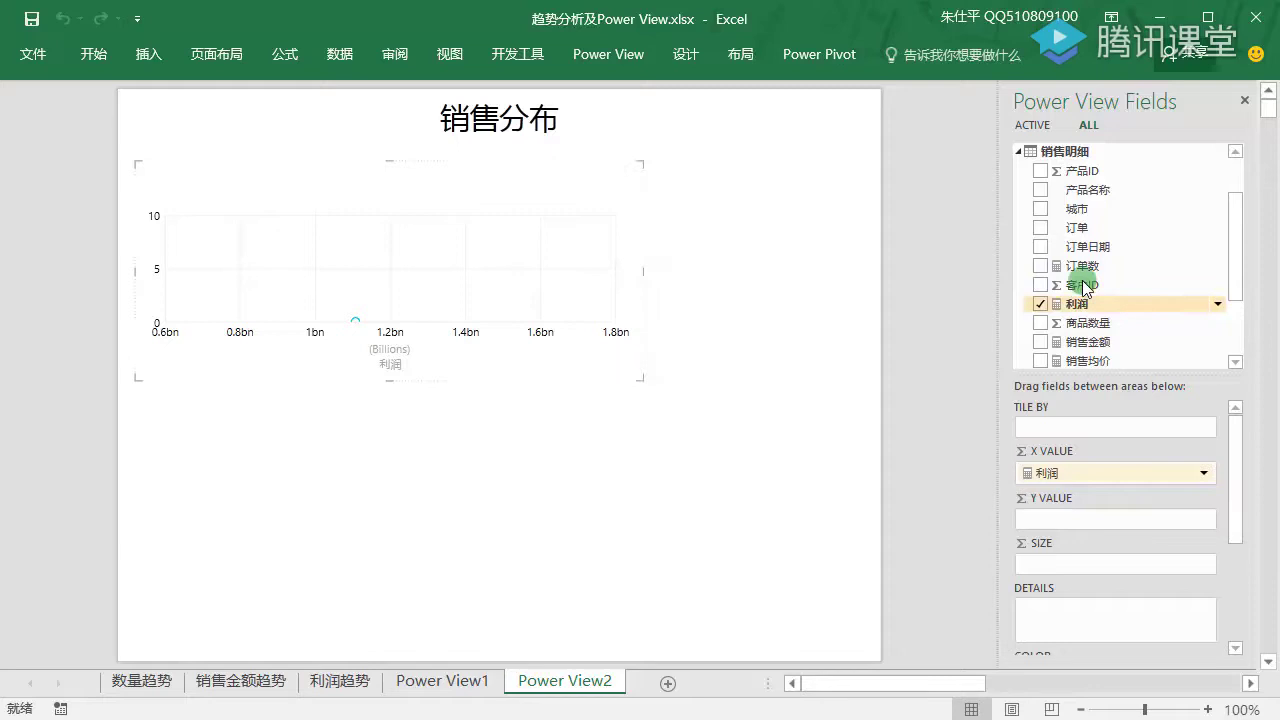
# Assign 订单数 as the scatter chart's Y value and 销售均价 as its bubble size
pyautogui.click(1077, 266)
pyautogui.moveTo(1077, 270); pyautogui.dragTo(1062, 565)
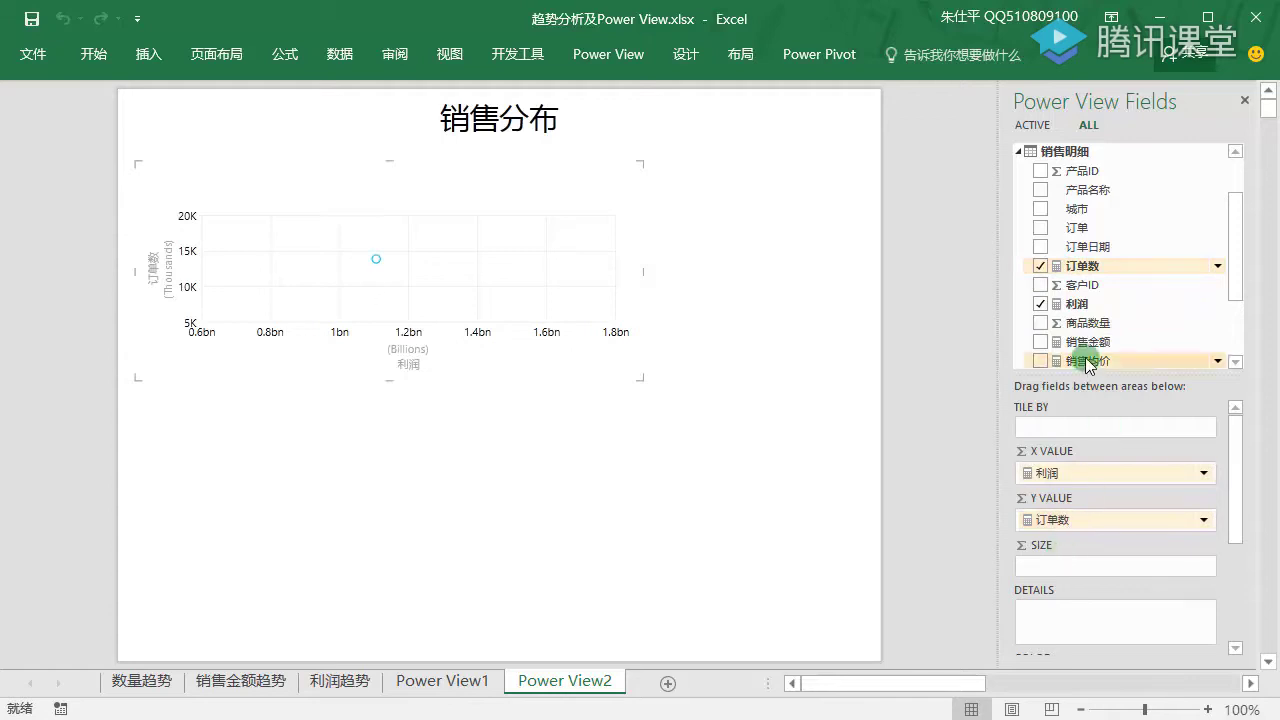
pyautogui.moveTo(1088, 362); pyautogui.dragTo(1073, 566)
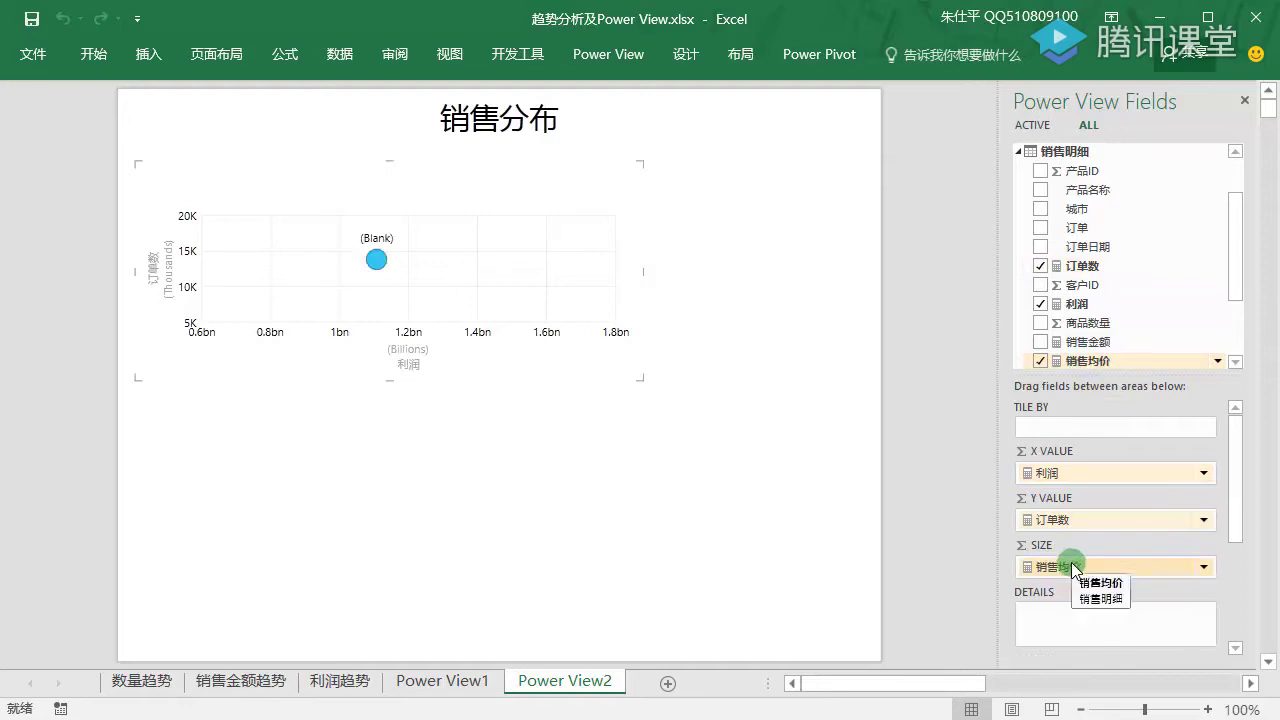
# Color the bubbles by 大类 from the 产品 table and enlarge the chart to nearly the full report height
pyautogui.moveTo(1234, 283); pyautogui.dragTo(1243, 334)
pyautogui.scroll(-2, 1138, 541)
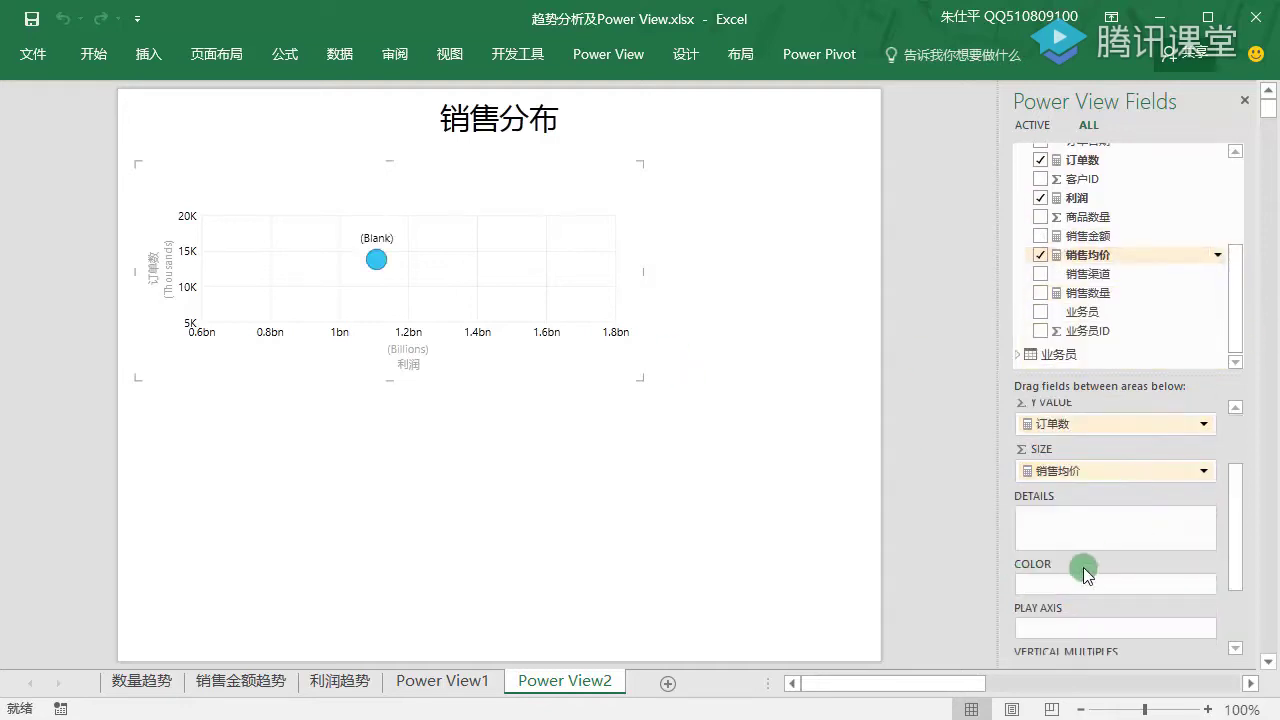
pyautogui.scroll(4, 1140, 320)
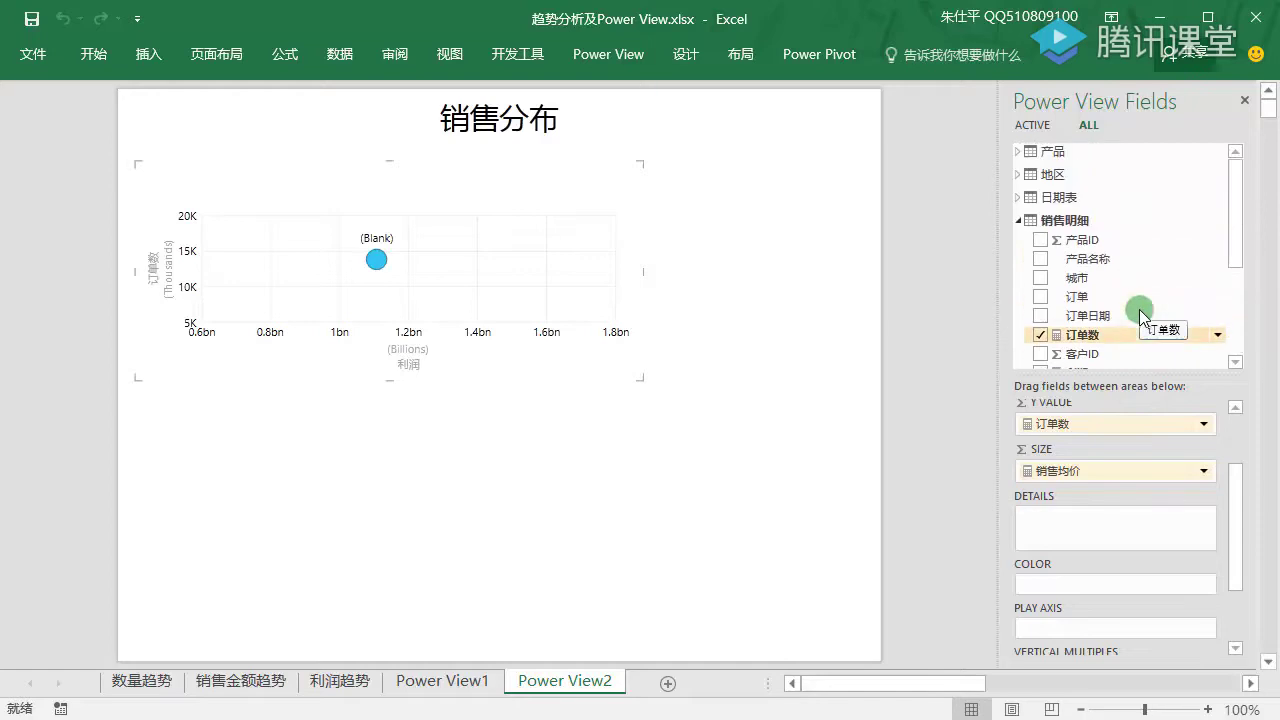
pyautogui.click(1019, 152)
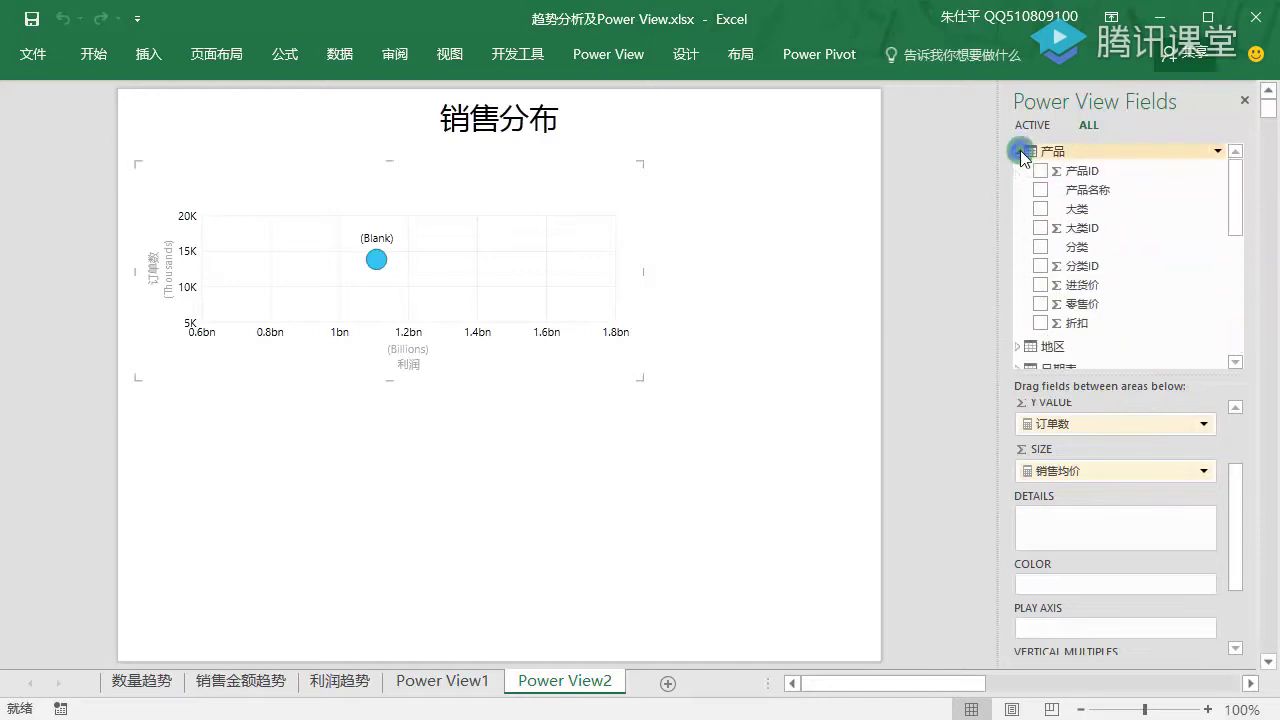
pyautogui.moveTo(1077, 208); pyautogui.dragTo(1071, 586)
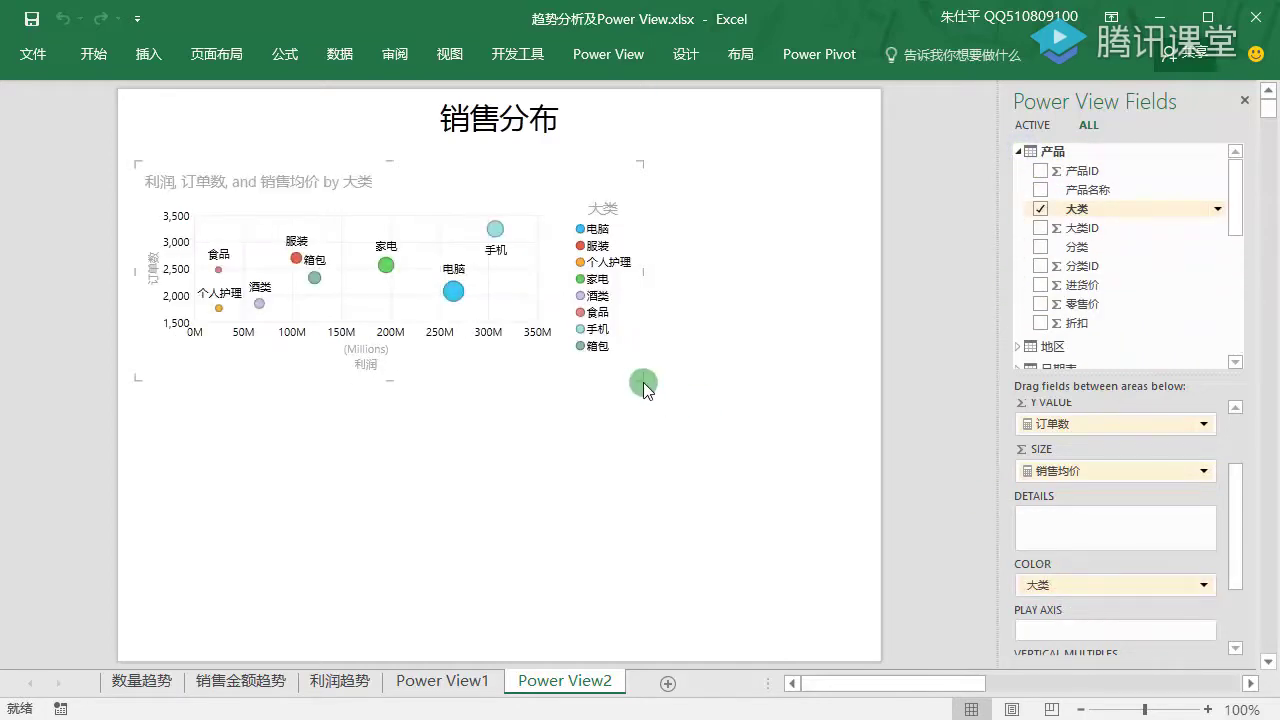
pyautogui.moveTo(643, 382); pyautogui.dragTo(742, 612)
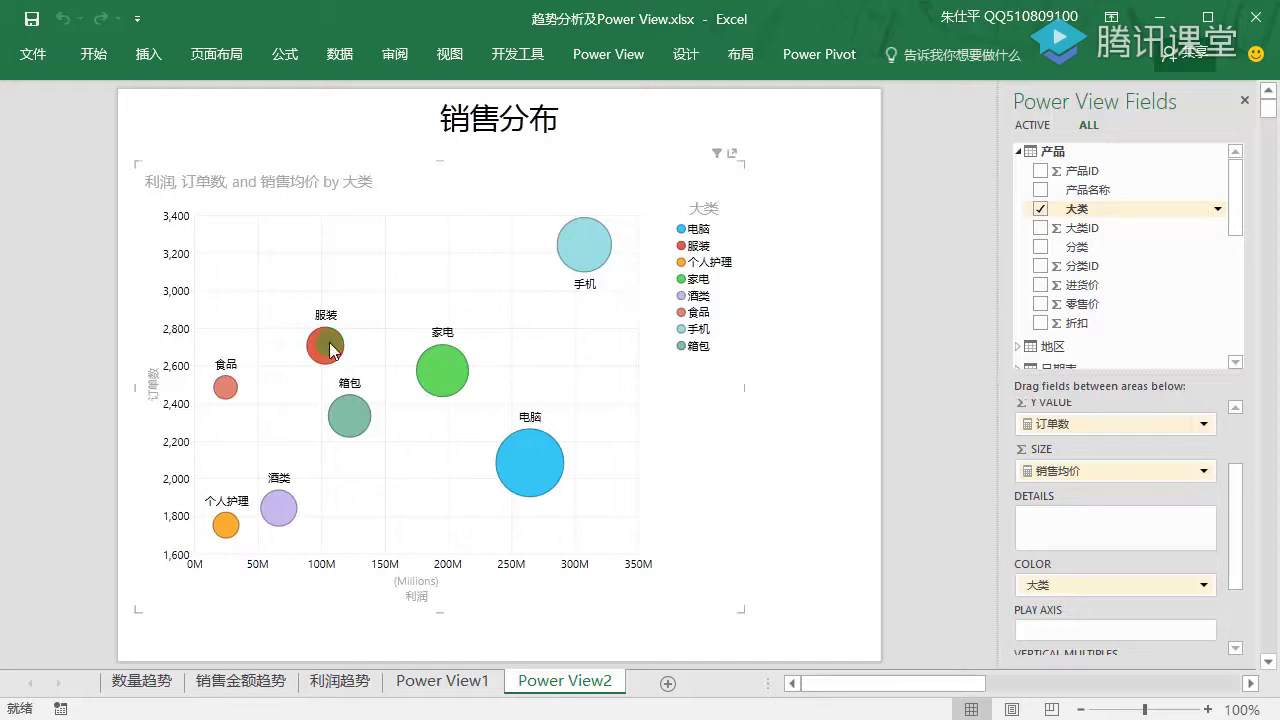
# Highlight the 服装 and 手机 categories one after the other in the bubble chart and clear the highlighting
pyautogui.click(699, 246)
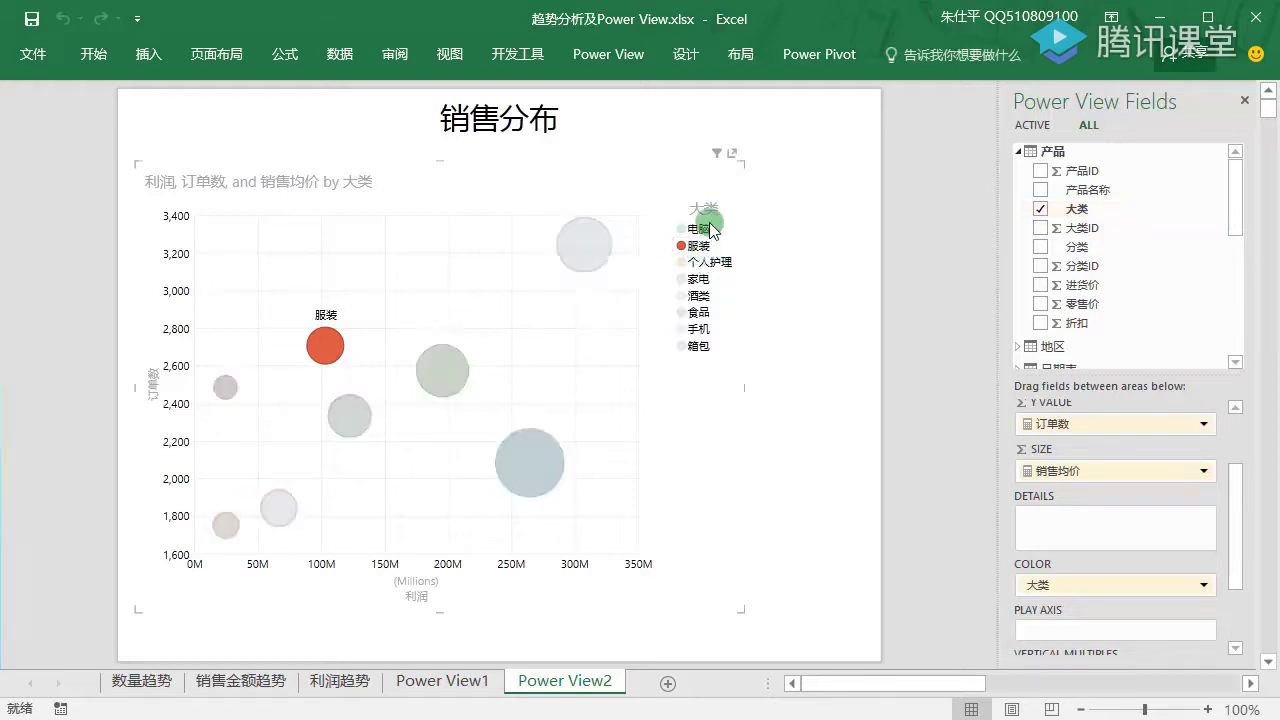
pyautogui.click(589, 262)
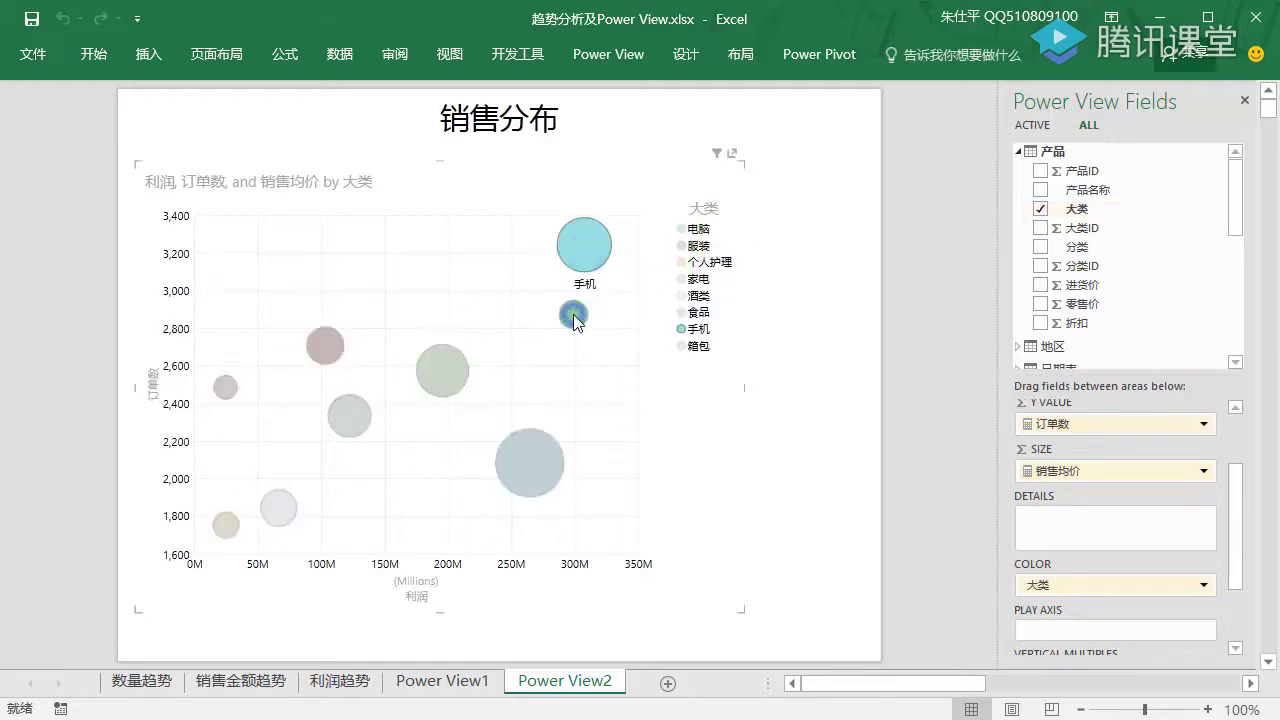
pyautogui.click(575, 318)
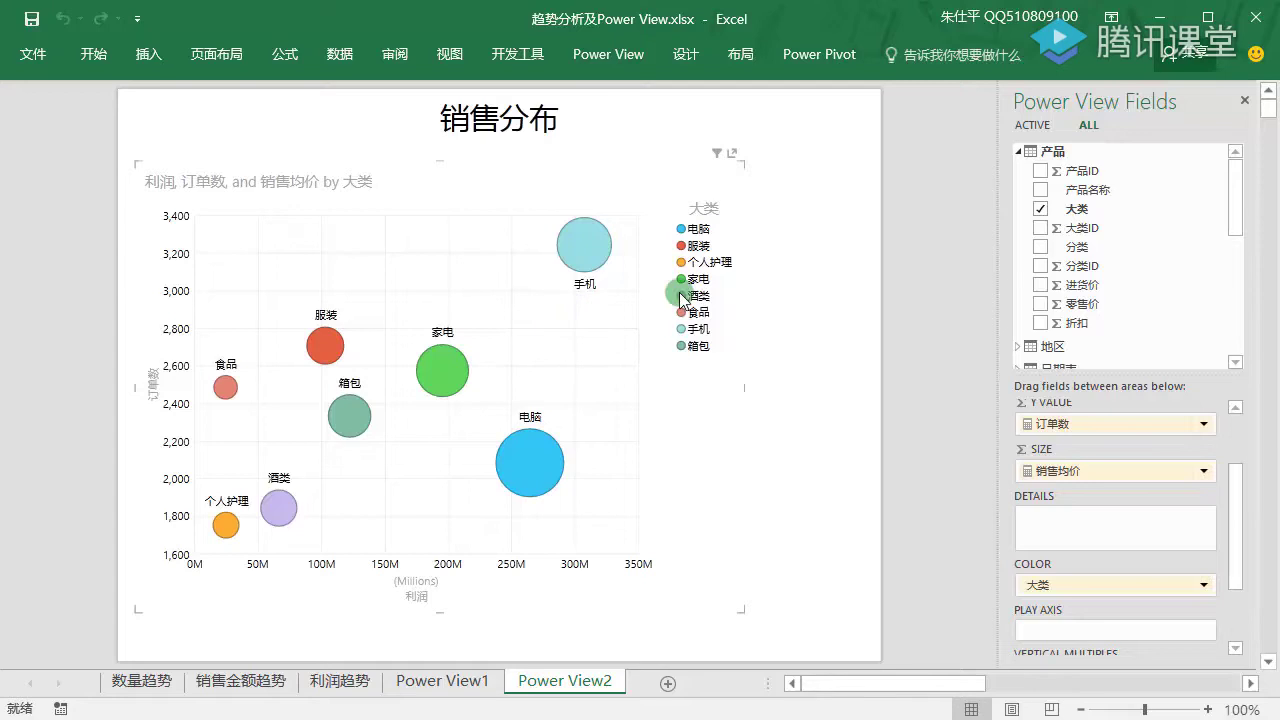
# Remove the legend (图例) from the bubble chart
pyautogui.click(742, 60)
pyautogui.click(742, 60)
pyautogui.click(742, 62)
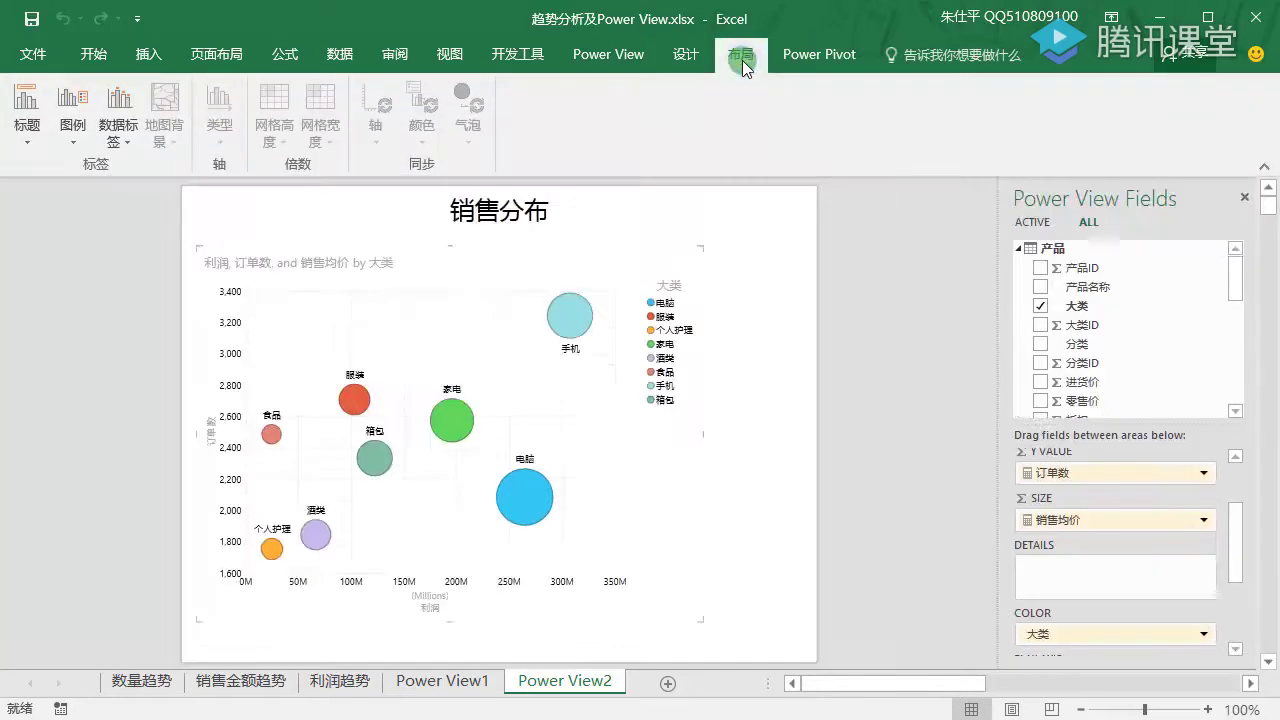
pyautogui.click(72, 135)
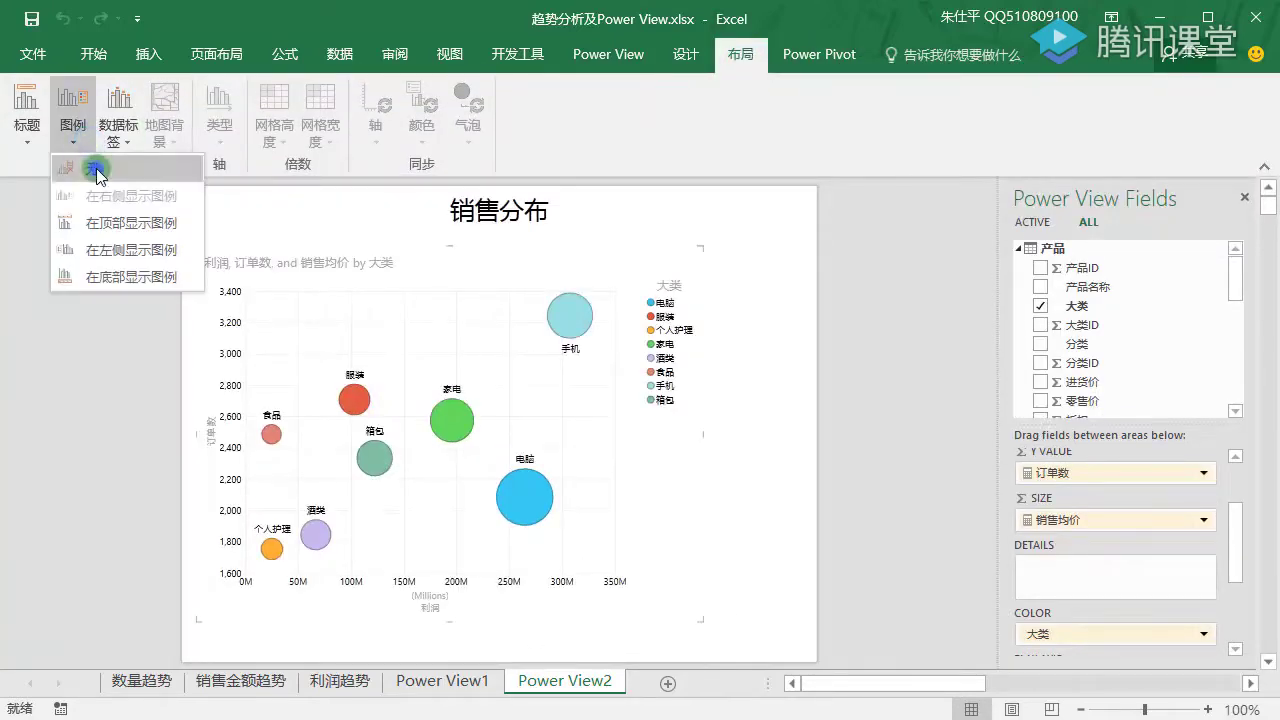
pyautogui.click(92, 169)
# Try the bubble chart's data labels at 中心, 无 and 左侧, and set them to 右侧
pyautogui.click(118, 138)
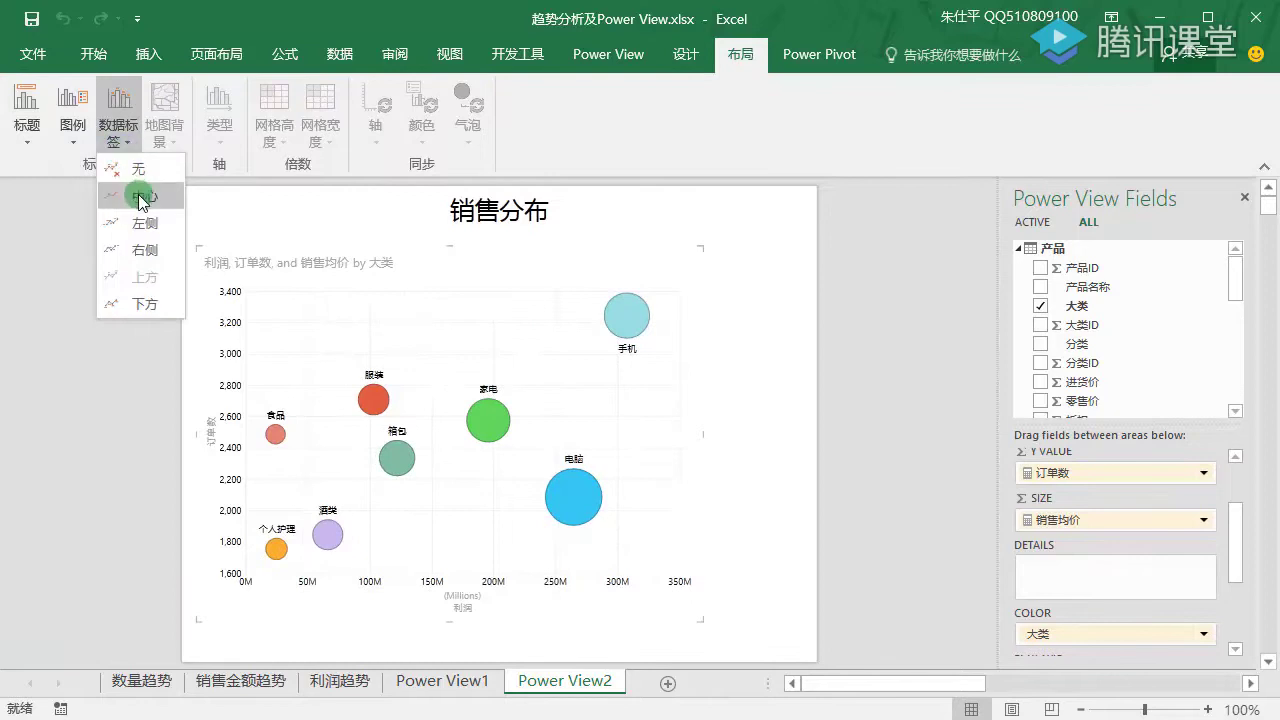
pyautogui.click(132, 195)
pyautogui.click(126, 141)
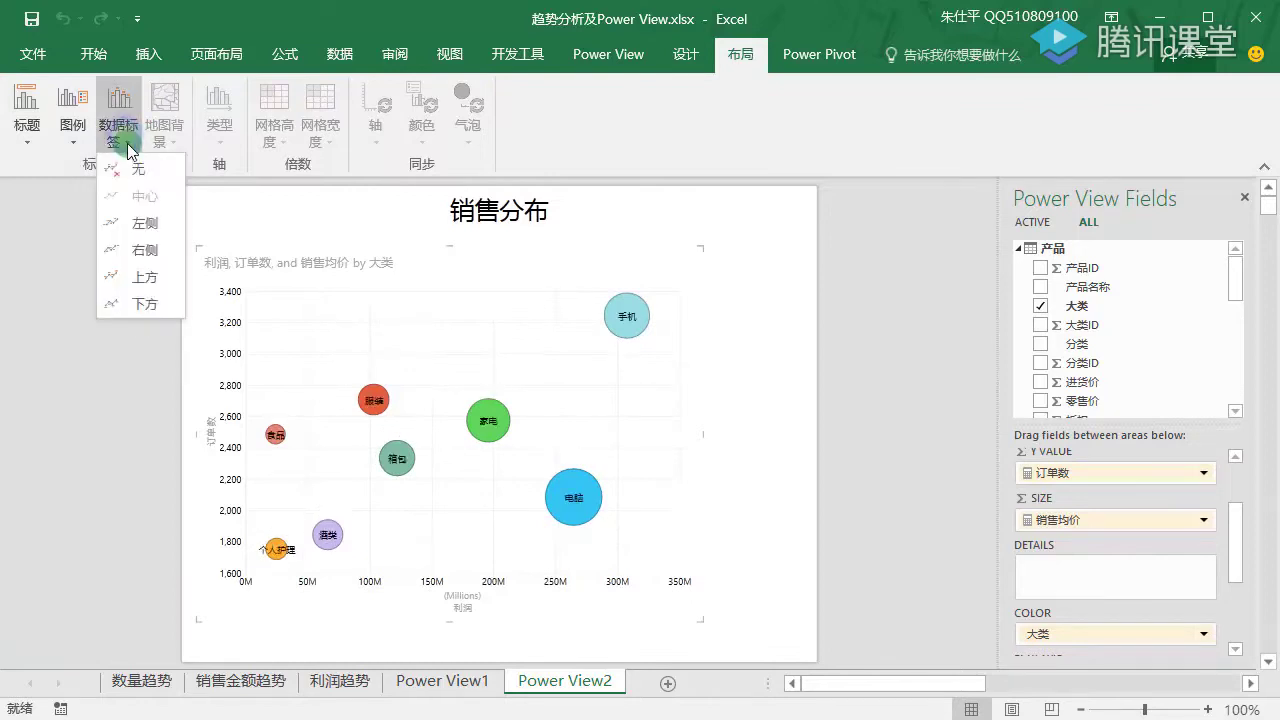
pyautogui.click(146, 172)
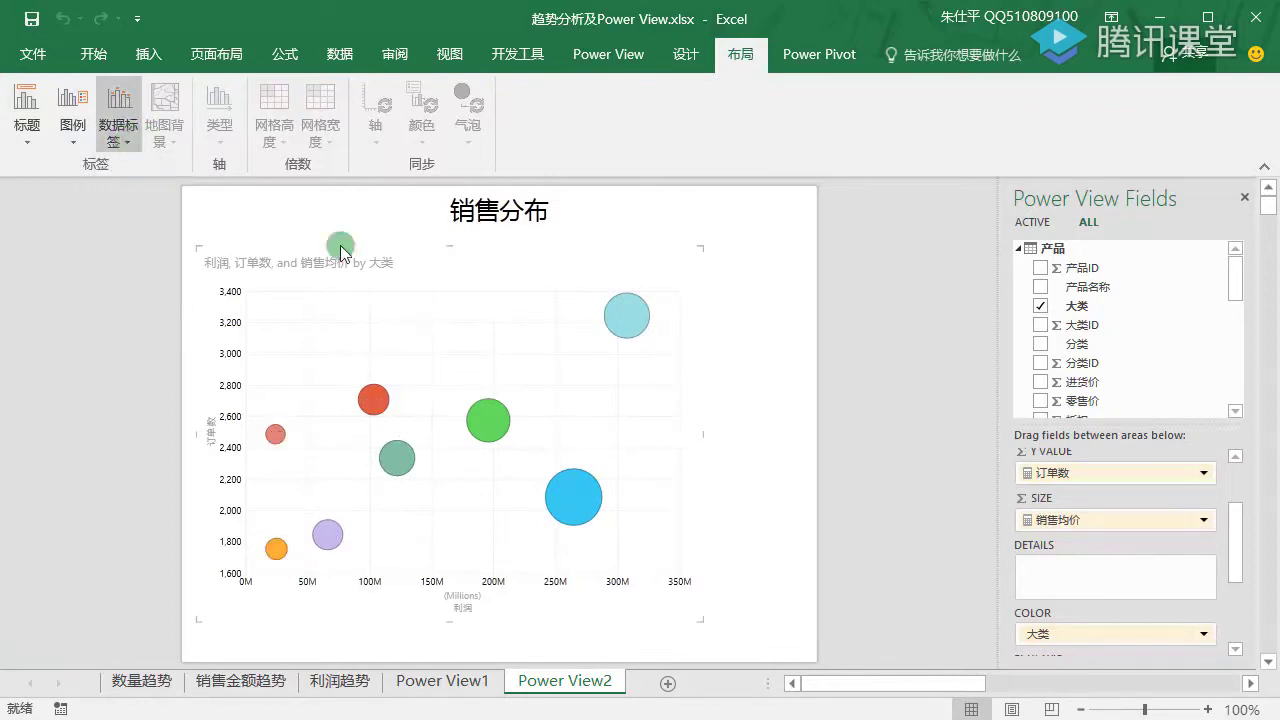
pyautogui.click(126, 141)
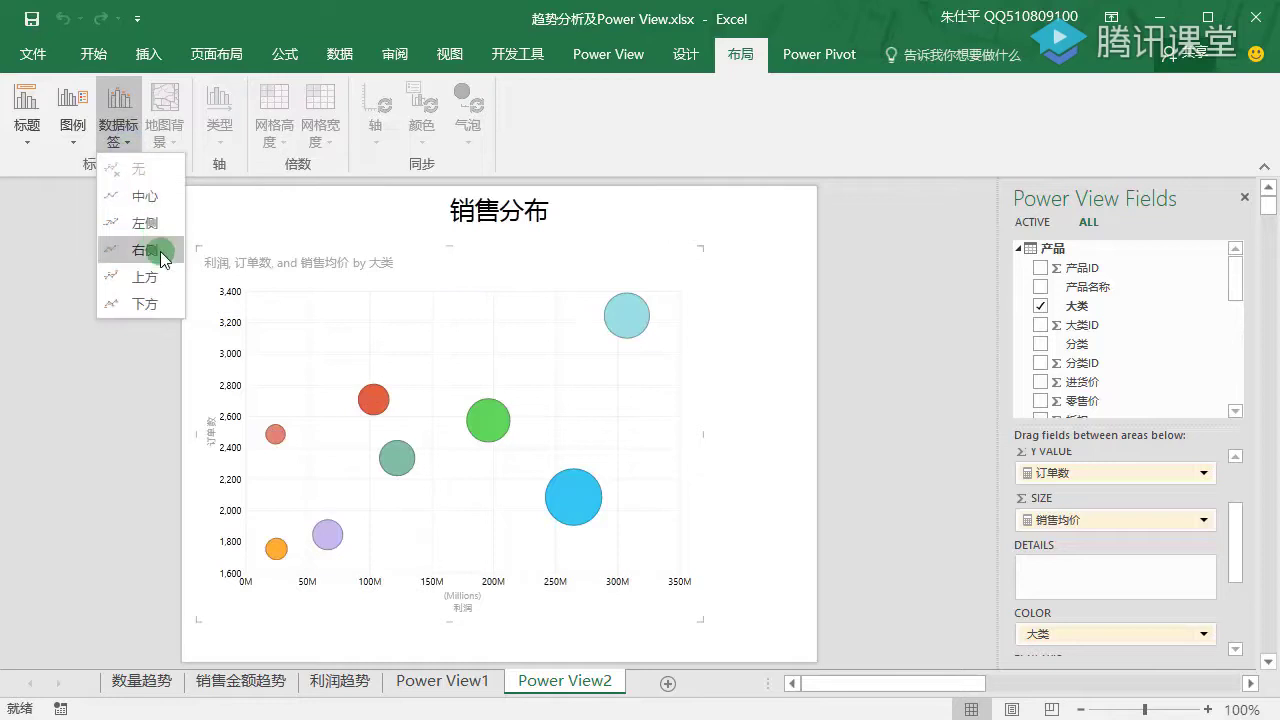
pyautogui.click(148, 222)
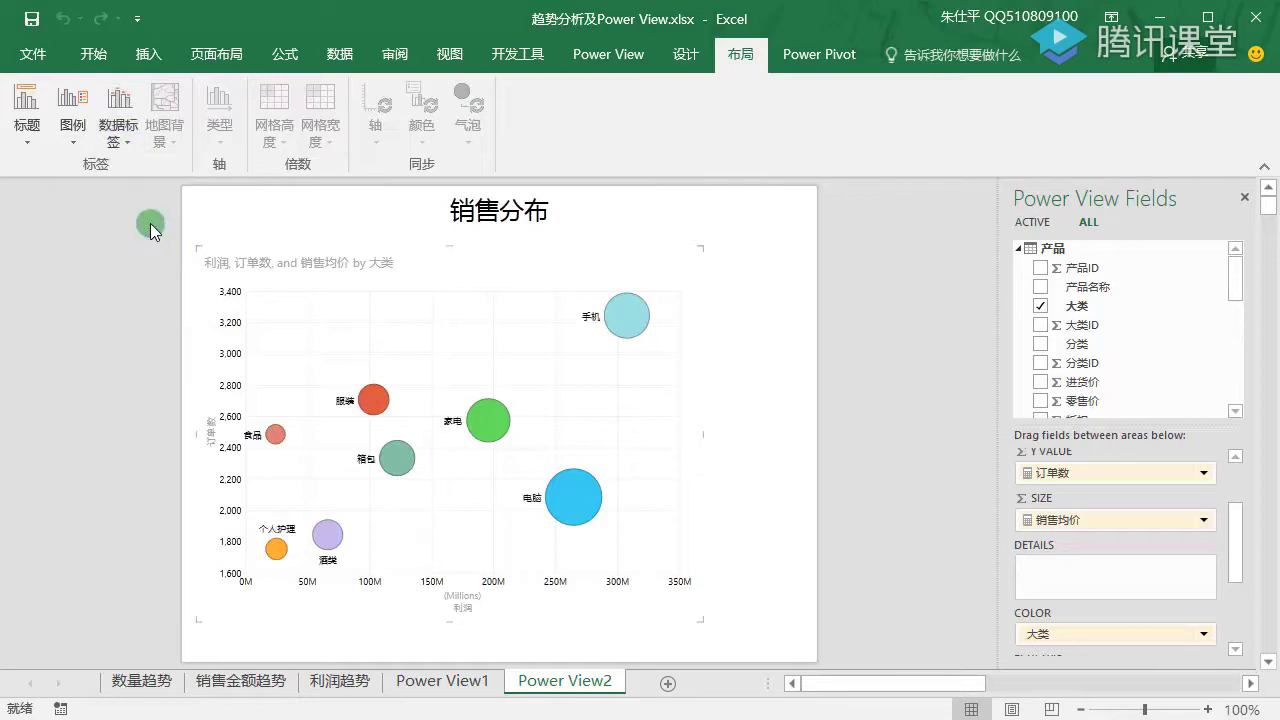
pyautogui.click(126, 141)
pyautogui.click(139, 246)
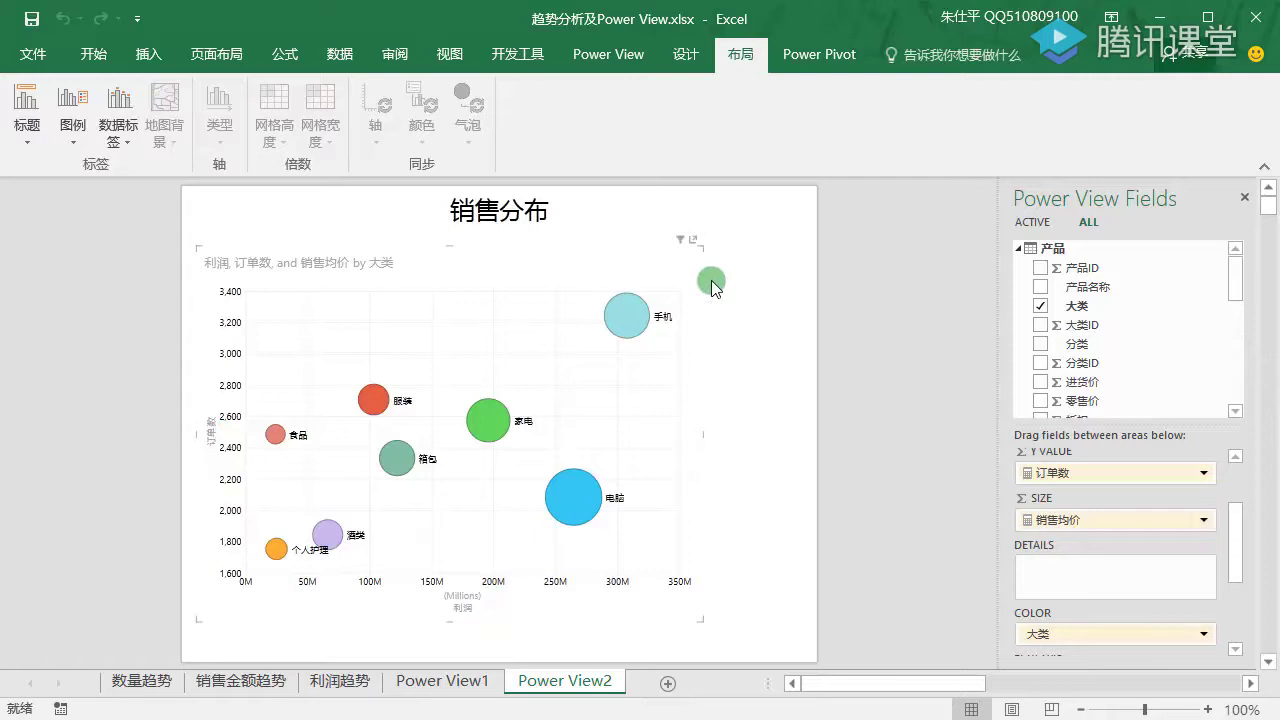
# Add a separate list of the 地区 field from the 地区 table to the right of the bubble chart
pyautogui.click(755, 408)
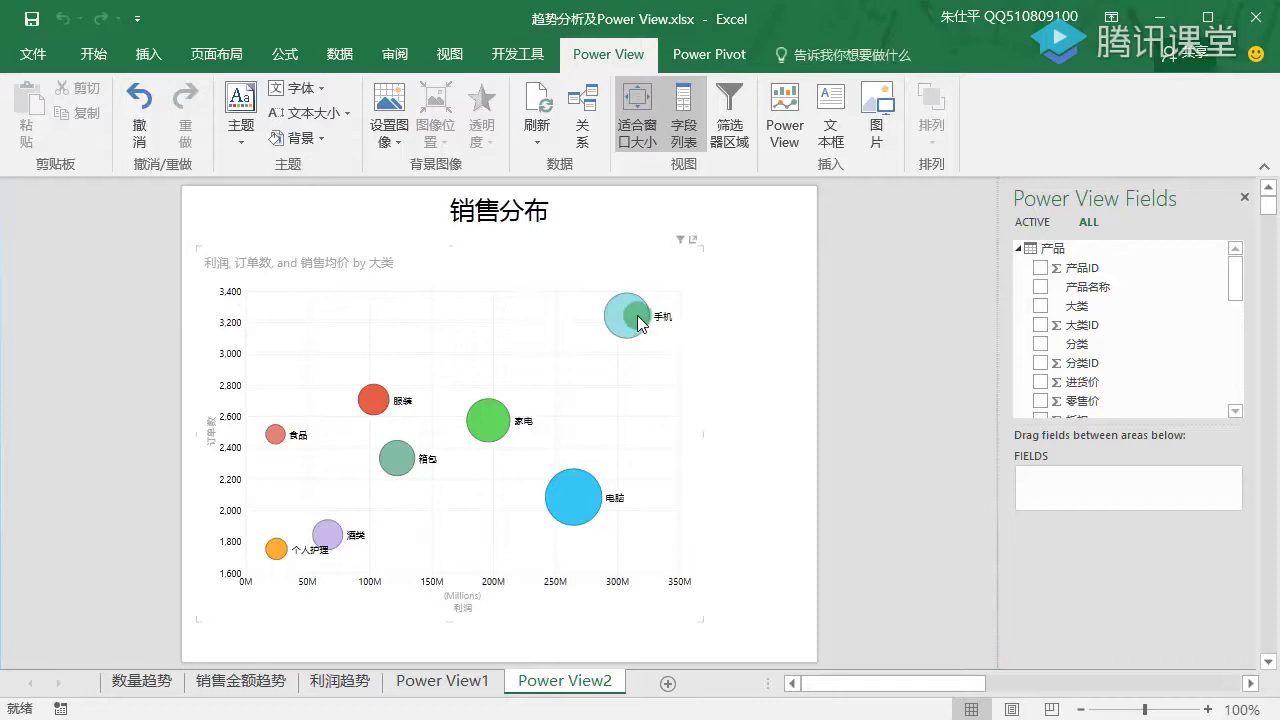
pyautogui.moveTo(639, 322)
pyautogui.click(1019, 248)
pyautogui.click(1019, 271)
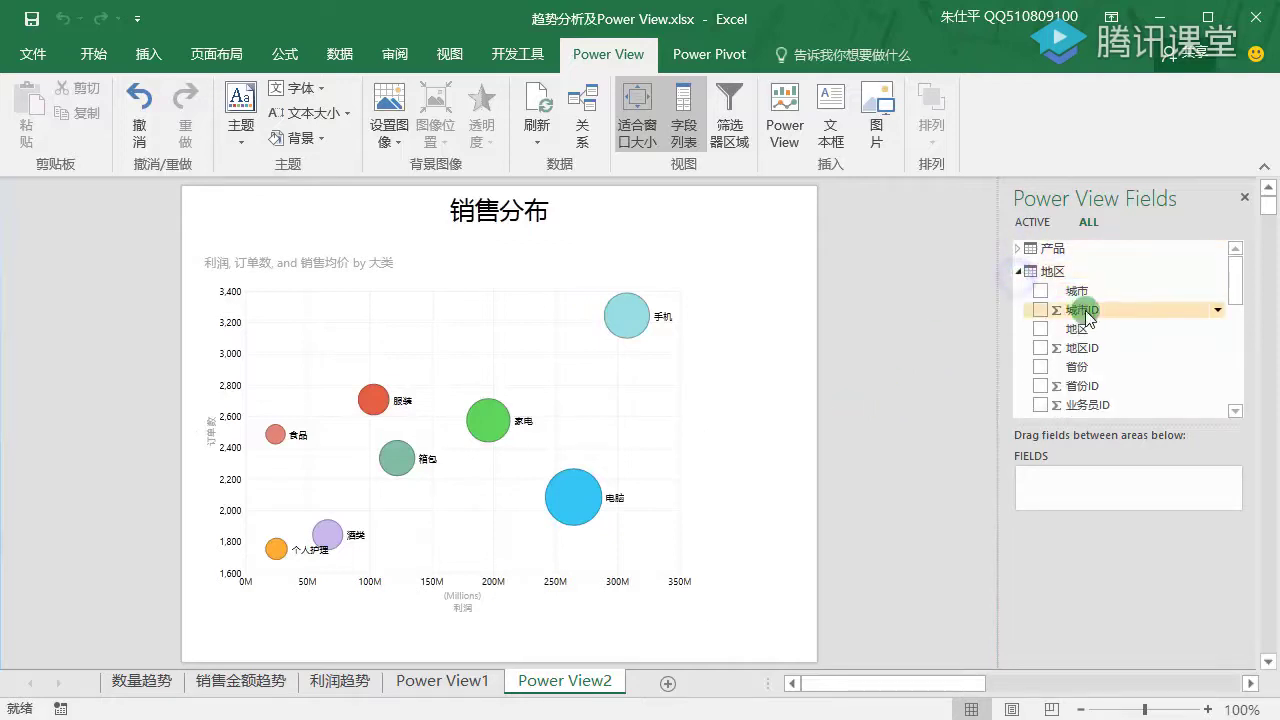
pyautogui.moveTo(1070, 337); pyautogui.dragTo(760, 258)
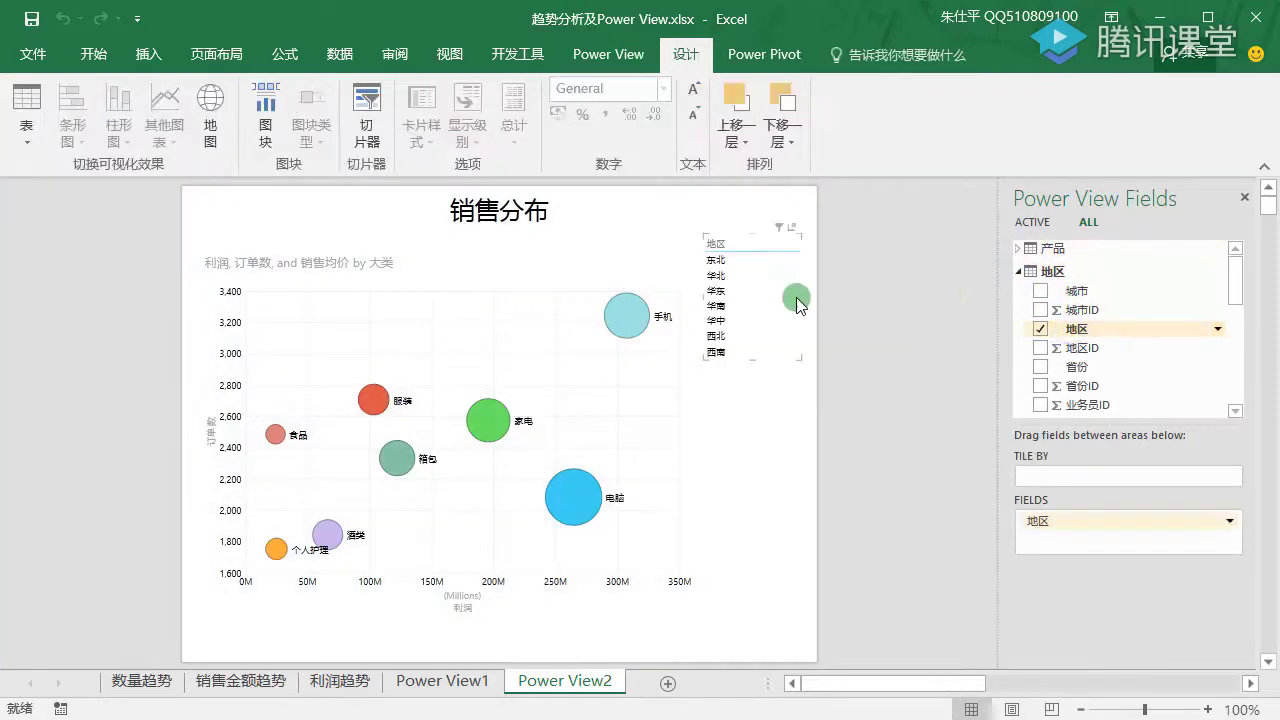
# Add a separate list of the 部门 field from the 业务员 table directly below the 地区 list
pyautogui.click(1019, 271)
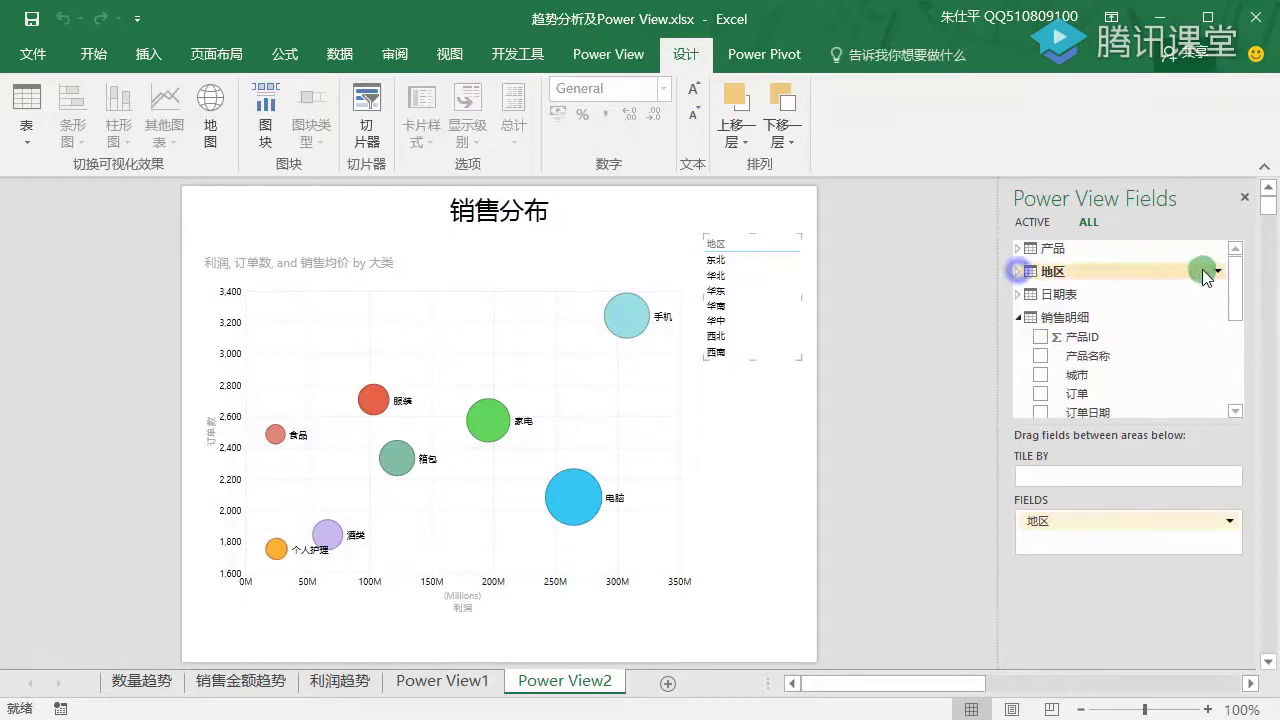
pyautogui.click(1020, 317)
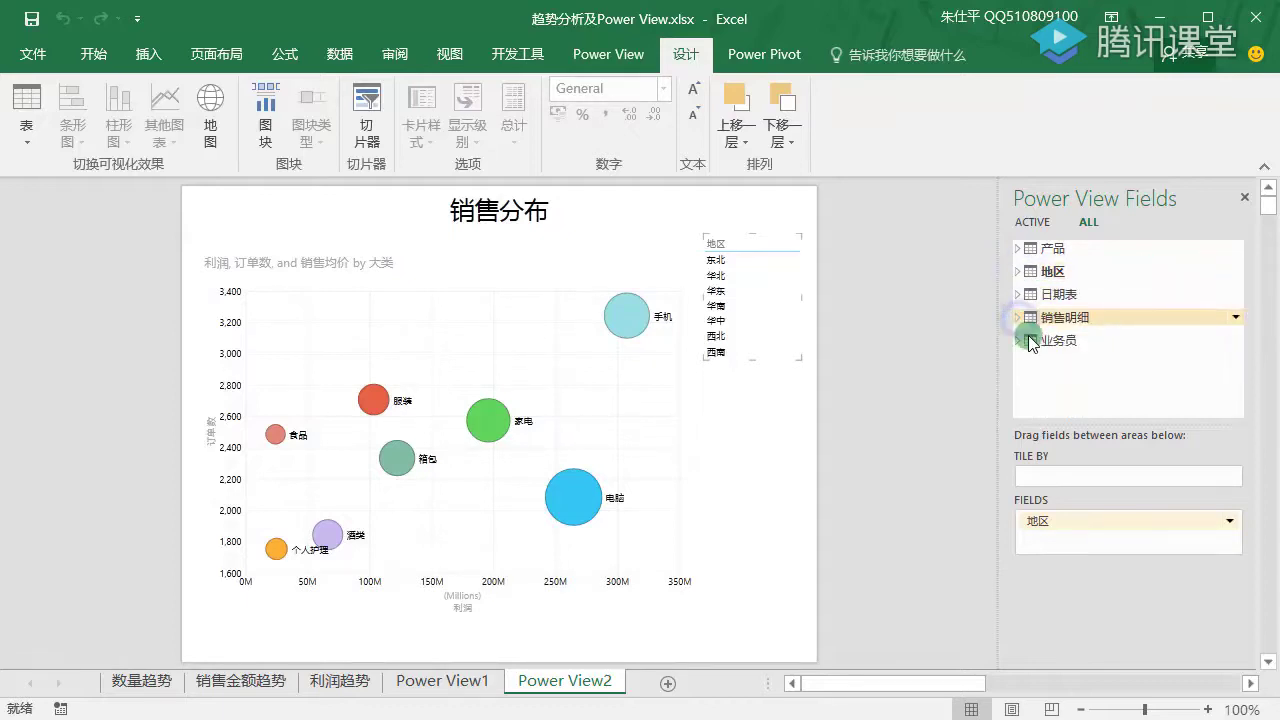
pyautogui.click(1019, 337)
pyautogui.moveTo(1045, 336); pyautogui.dragTo(779, 404)
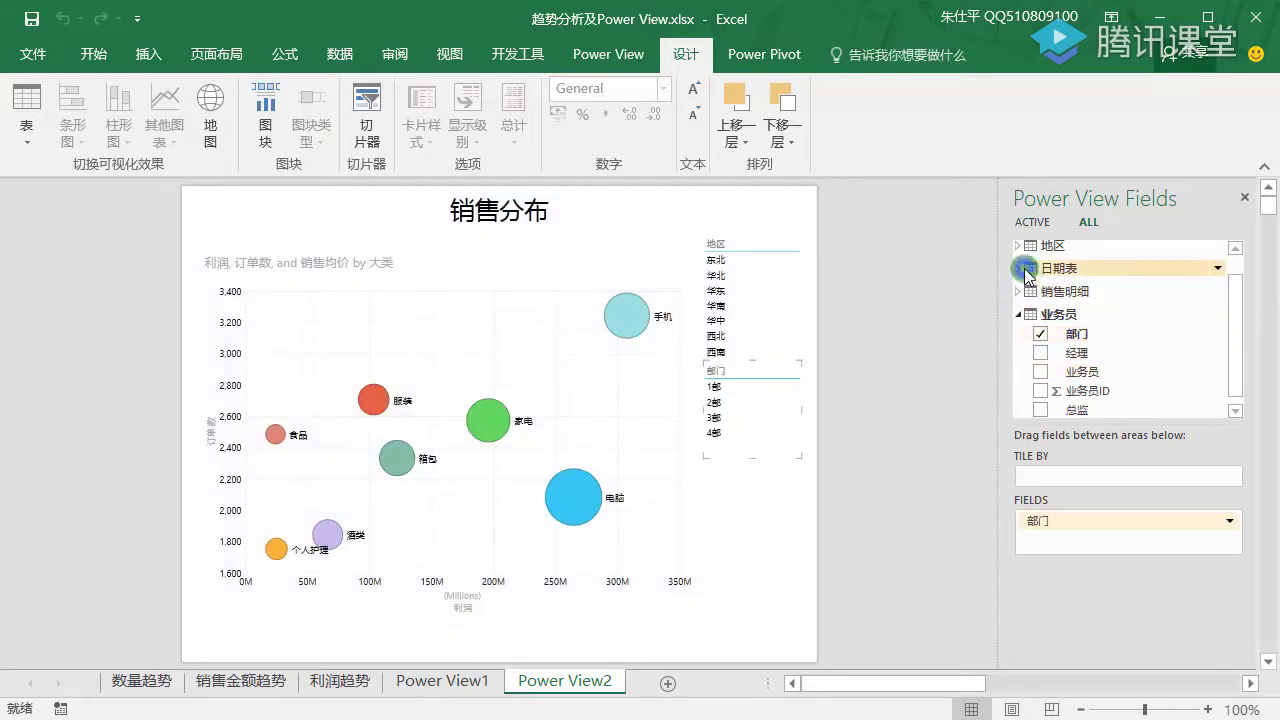
# Add a list of the 年份 field from the 日期表 table below the 部门 list and close the field list
pyautogui.click(1017, 268)
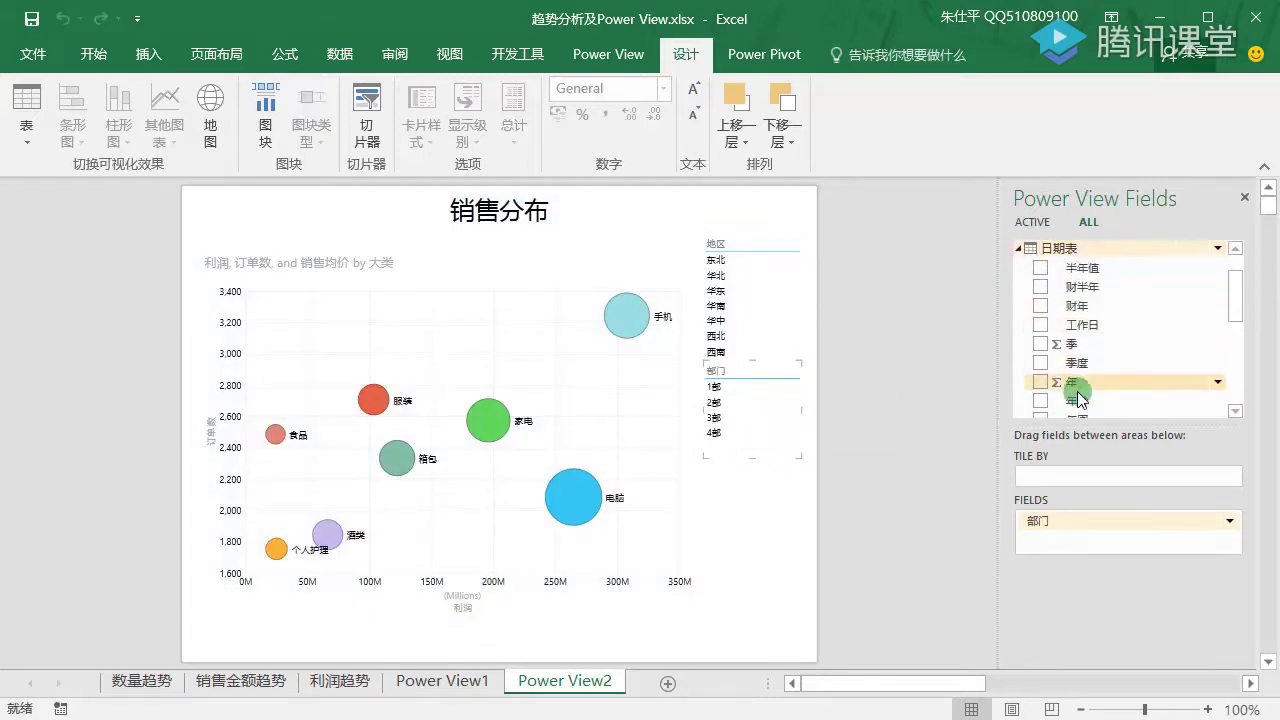
pyautogui.moveTo(1075, 393); pyautogui.dragTo(733, 484)
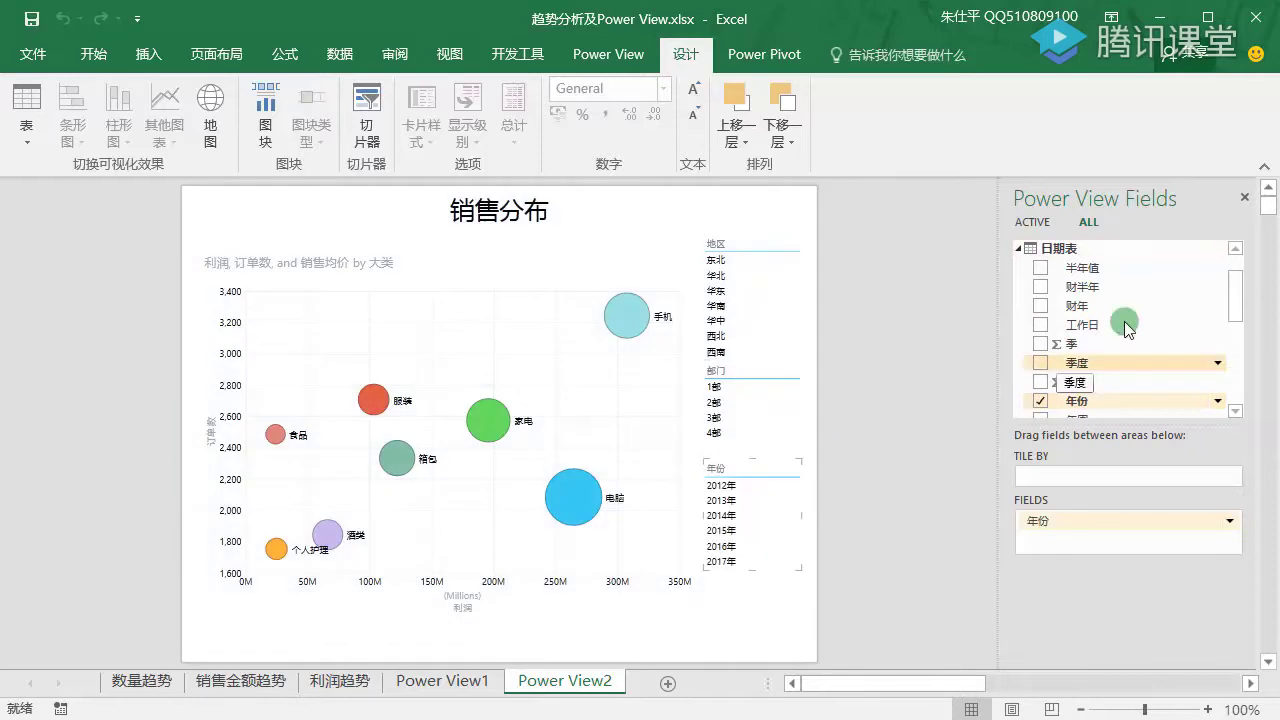
pyautogui.click(1244, 197)
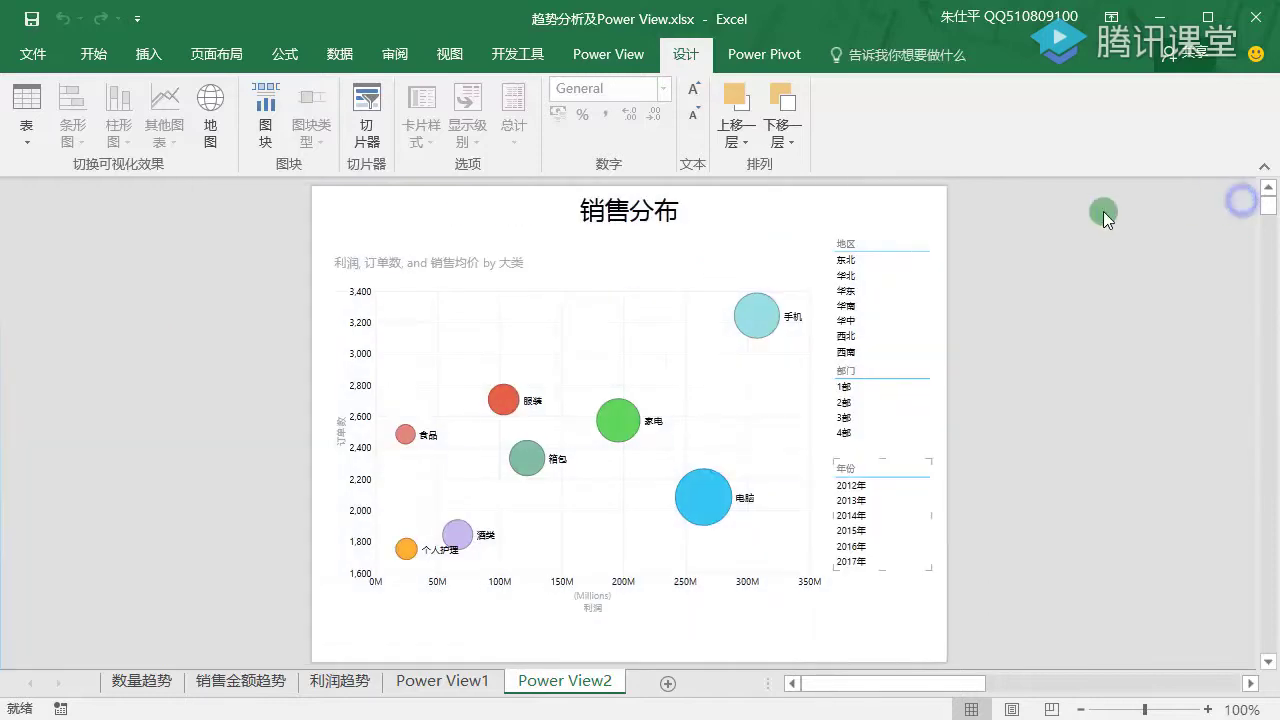
# Convert the 地区, 部门 and 年份 lists into slicers
pyautogui.click(901, 290)
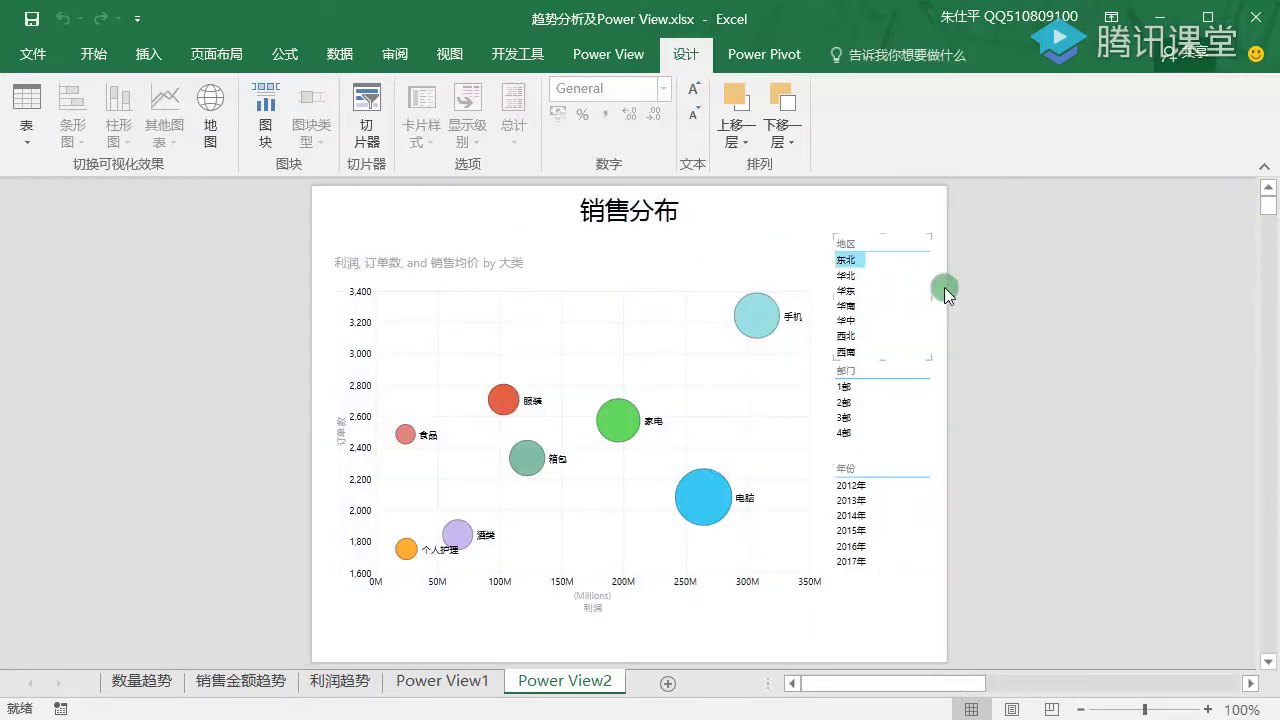
pyautogui.click(910, 285)
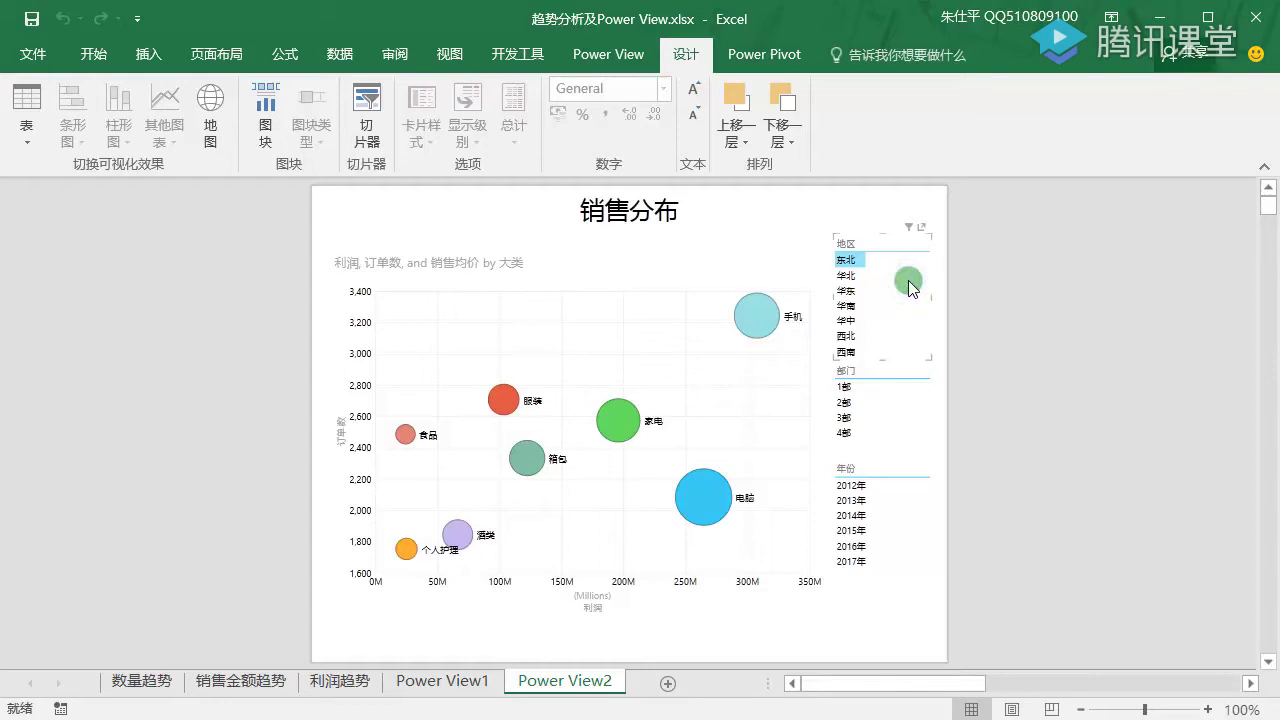
pyautogui.click(366, 114)
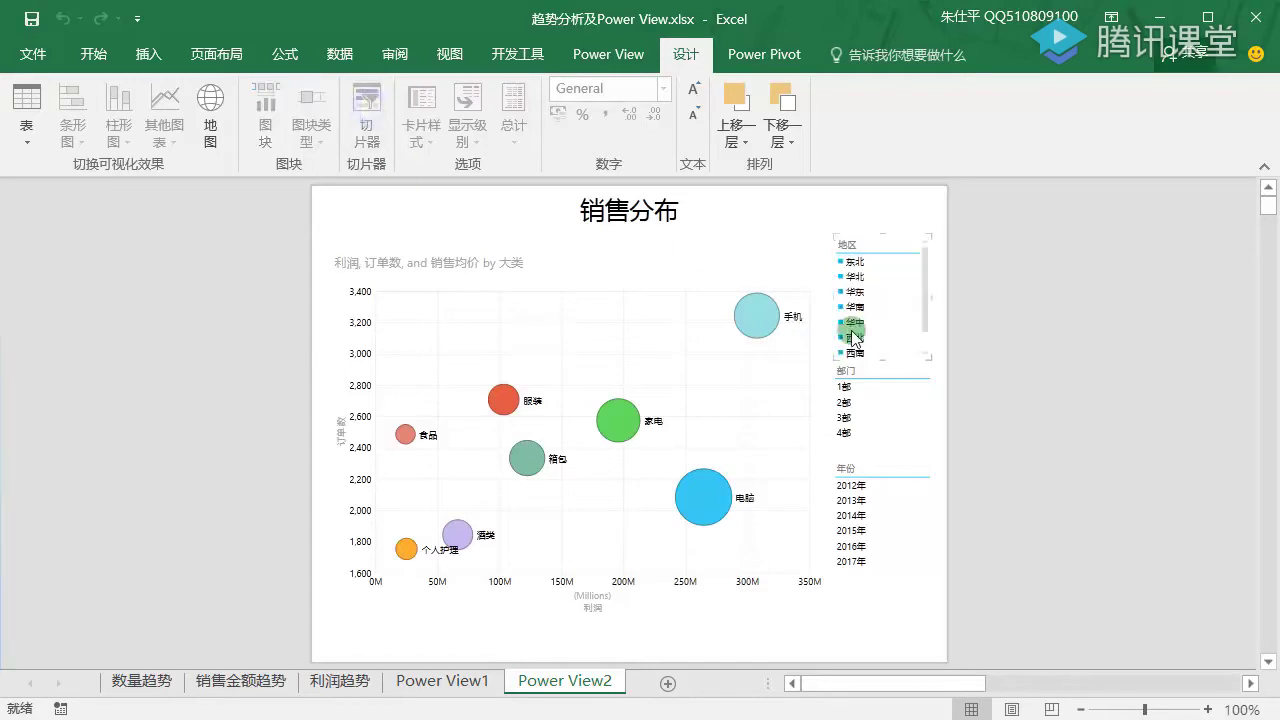
pyautogui.click(905, 405)
pyautogui.click(366, 114)
pyautogui.click(903, 533)
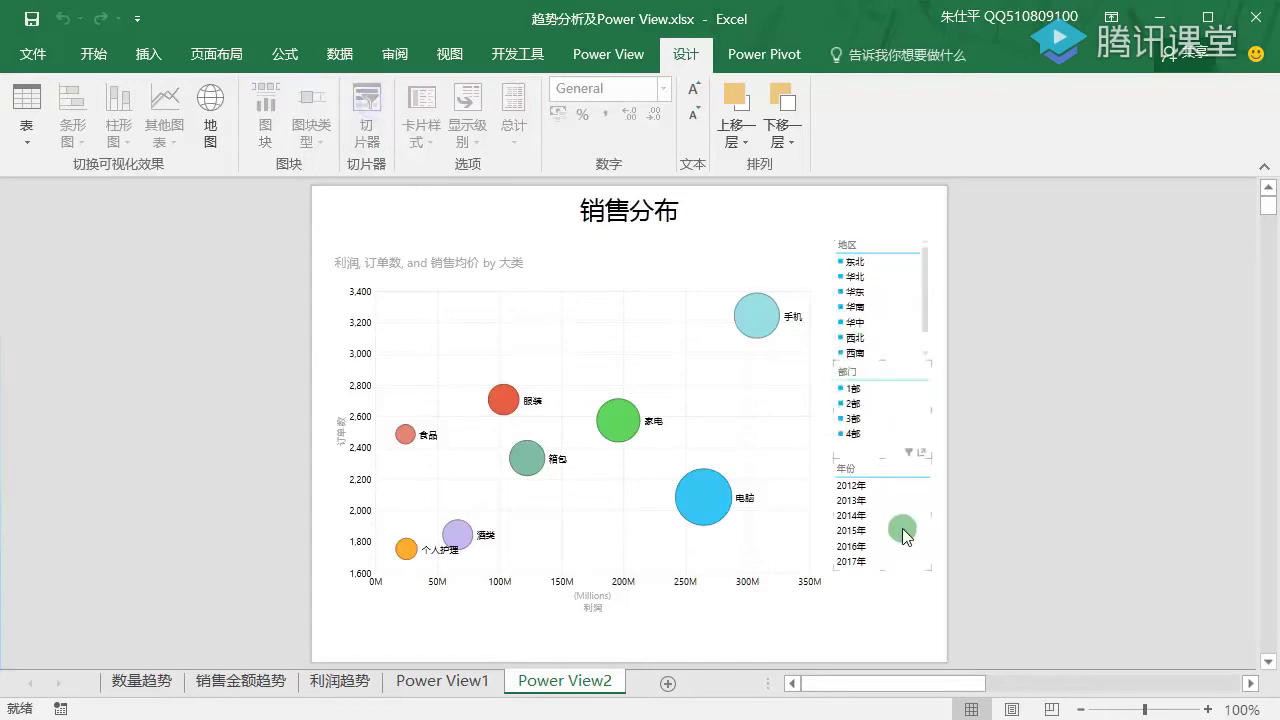
pyautogui.click(366, 110)
pyautogui.click(1046, 424)
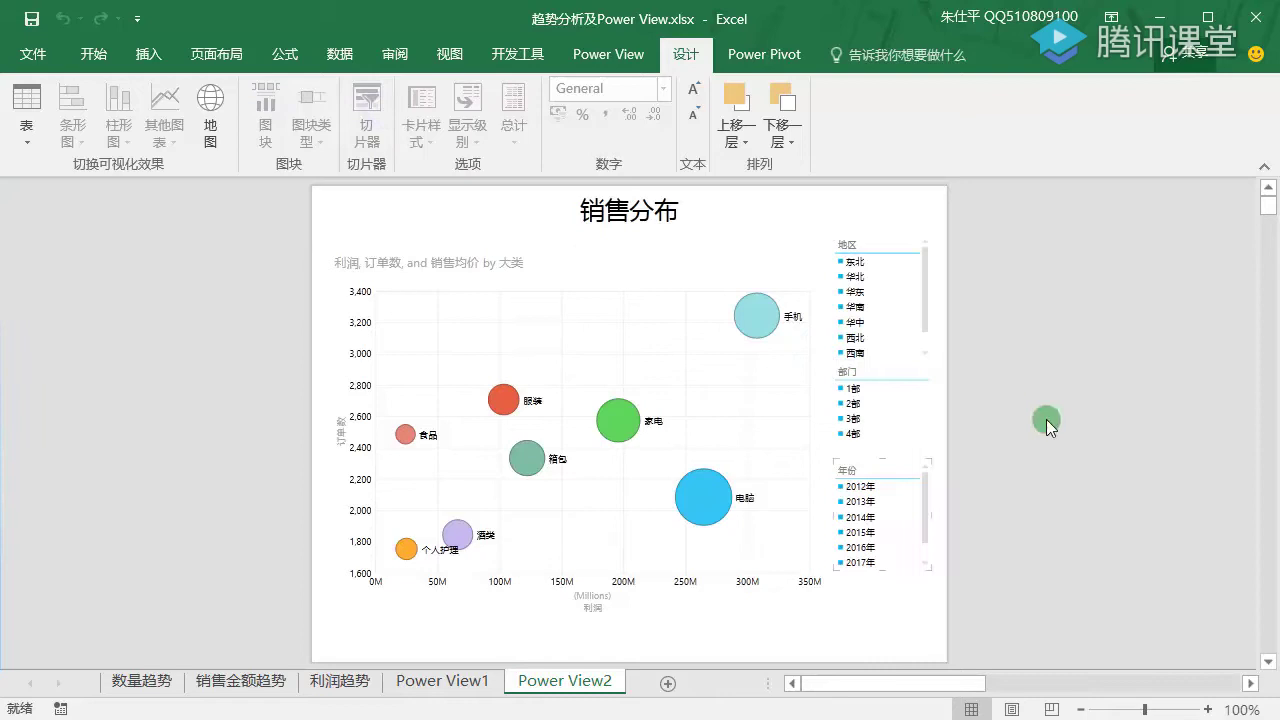
# Filter the bubble chart by single departments such as 1部 and 4部 with the 部门 slicer and clear the filter
pyautogui.click(855, 389)
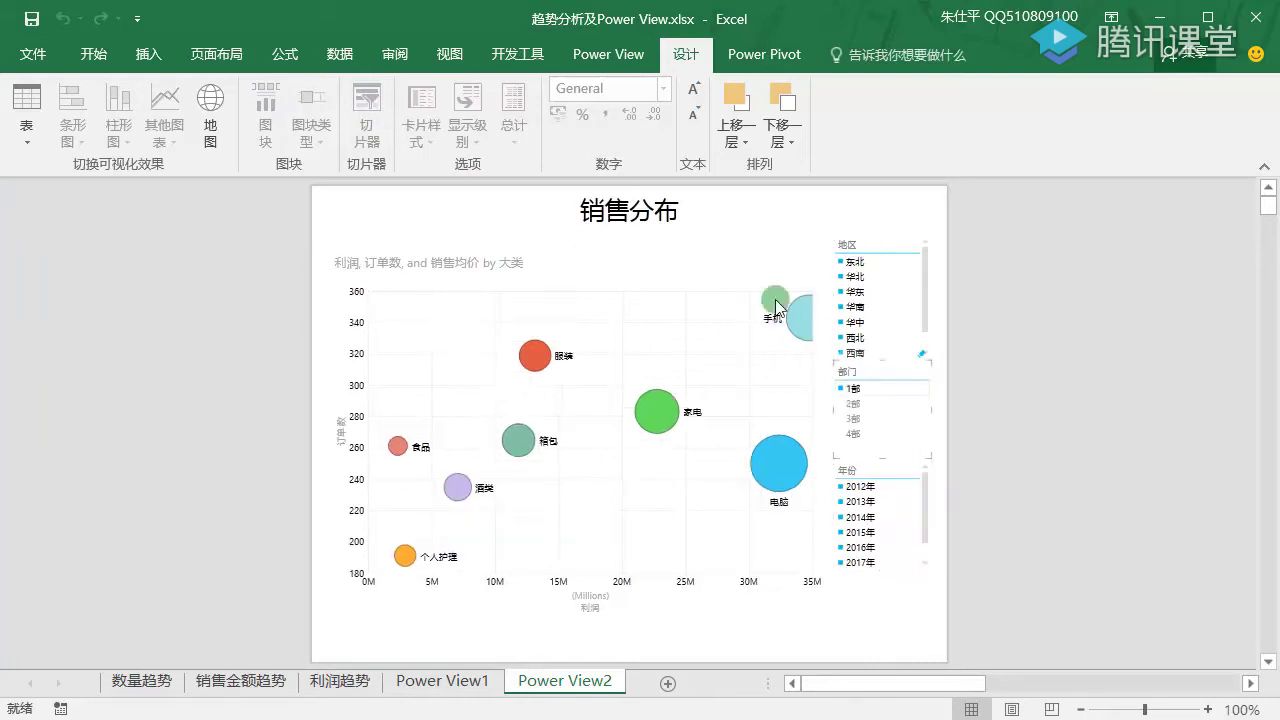
pyautogui.keyDown('ctrl'); pyautogui.click(871, 418); pyautogui.keyUp('ctrl')
pyautogui.click(872, 432)
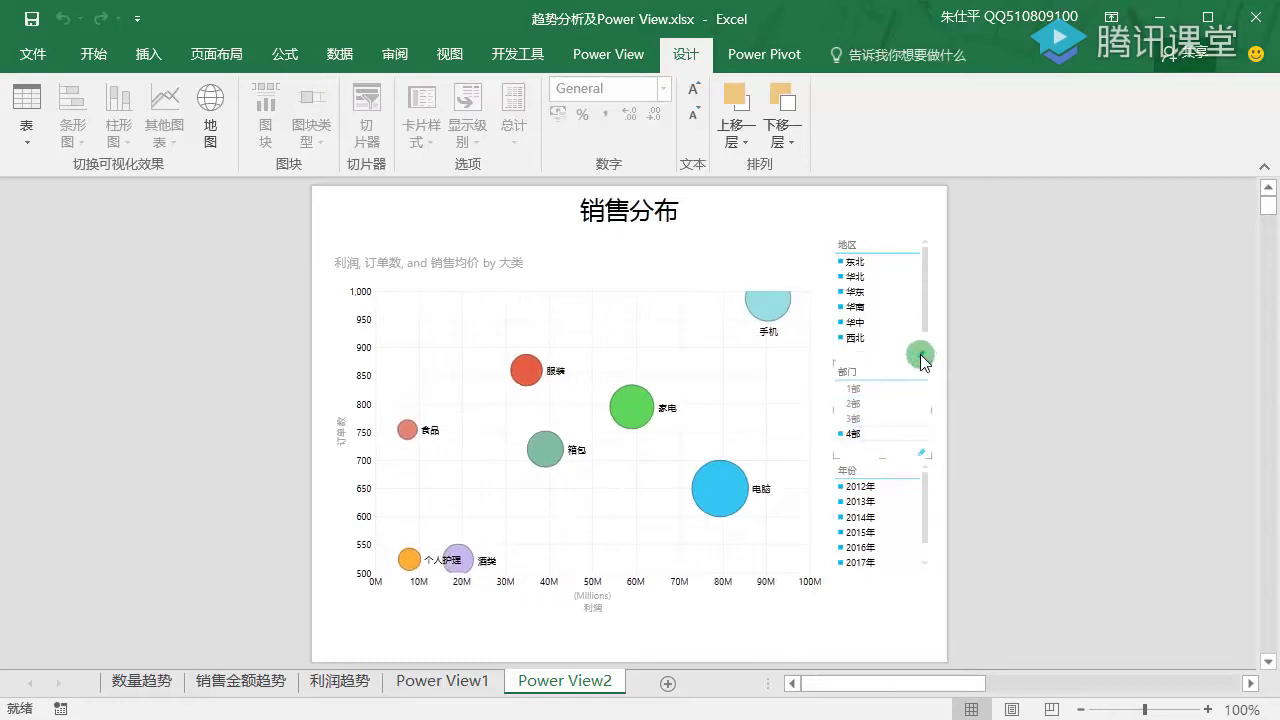
pyautogui.click(920, 355)
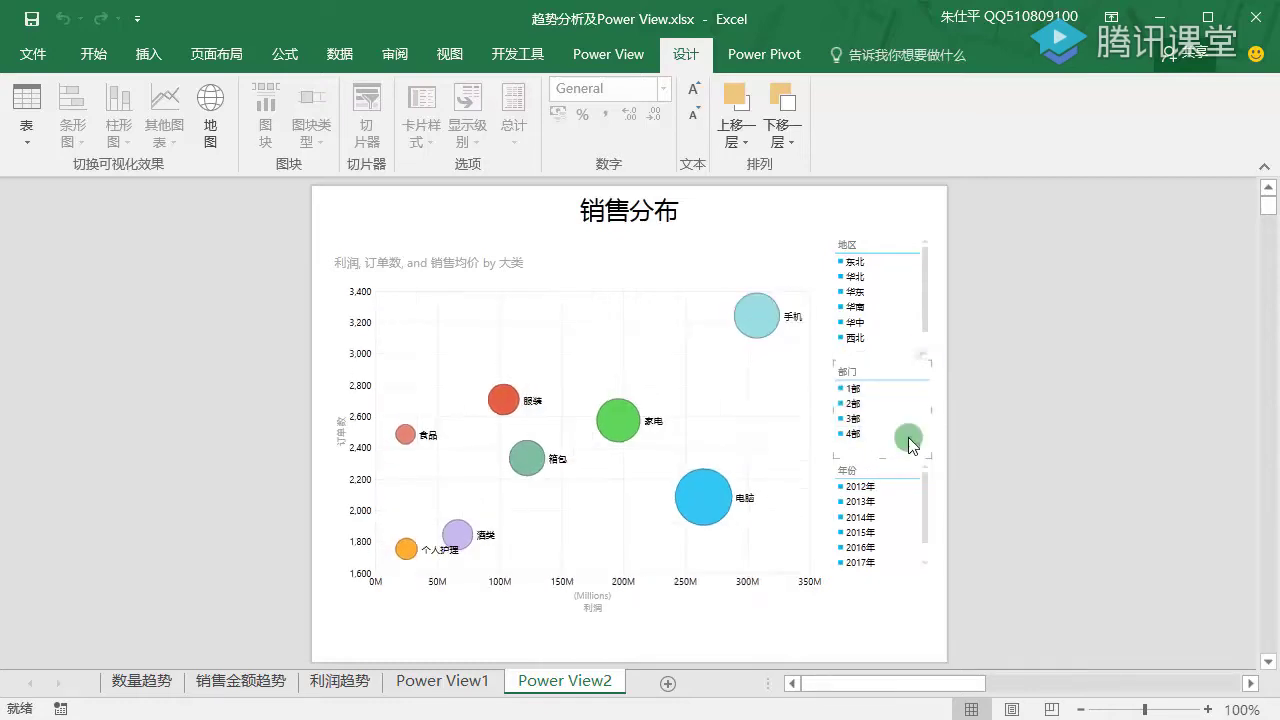
# Filter the bubble chart by single years up to 2016年 with the 年份 slicer and clear the filter
pyautogui.click(860, 517)
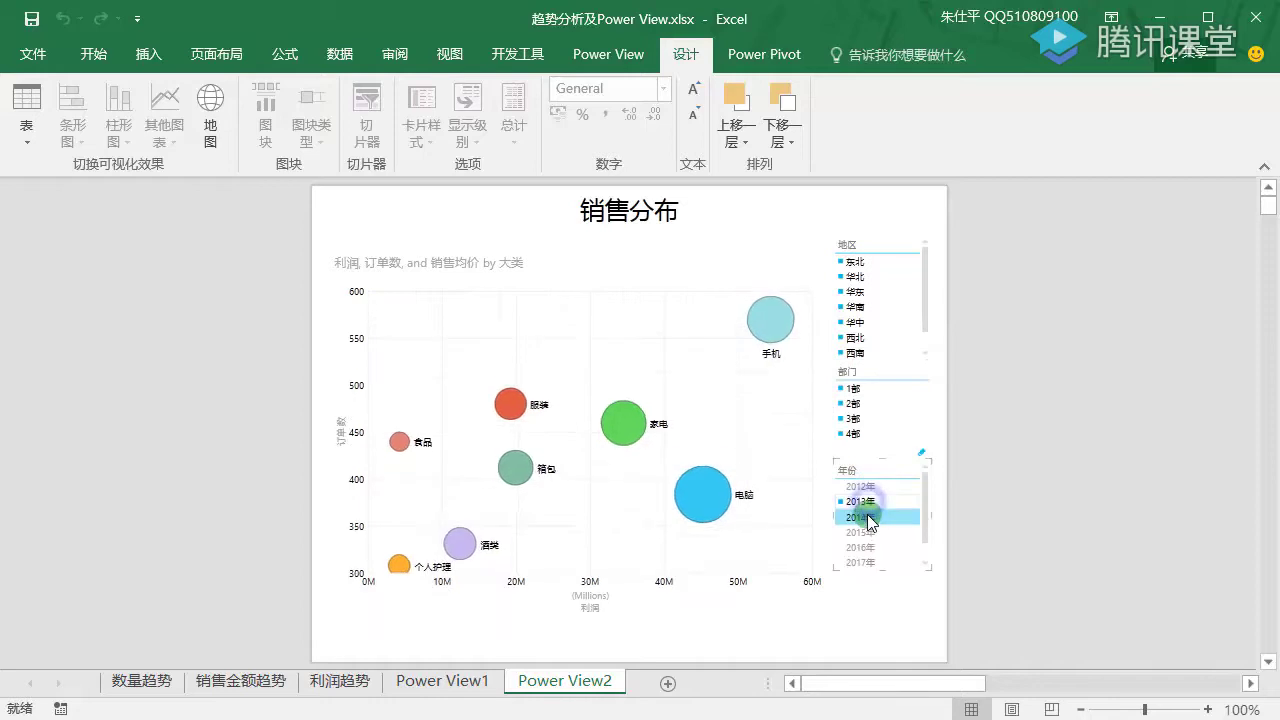
pyautogui.keyDown('ctrl'); pyautogui.click(862, 532); pyautogui.keyUp('ctrl')
pyautogui.click(864, 547)
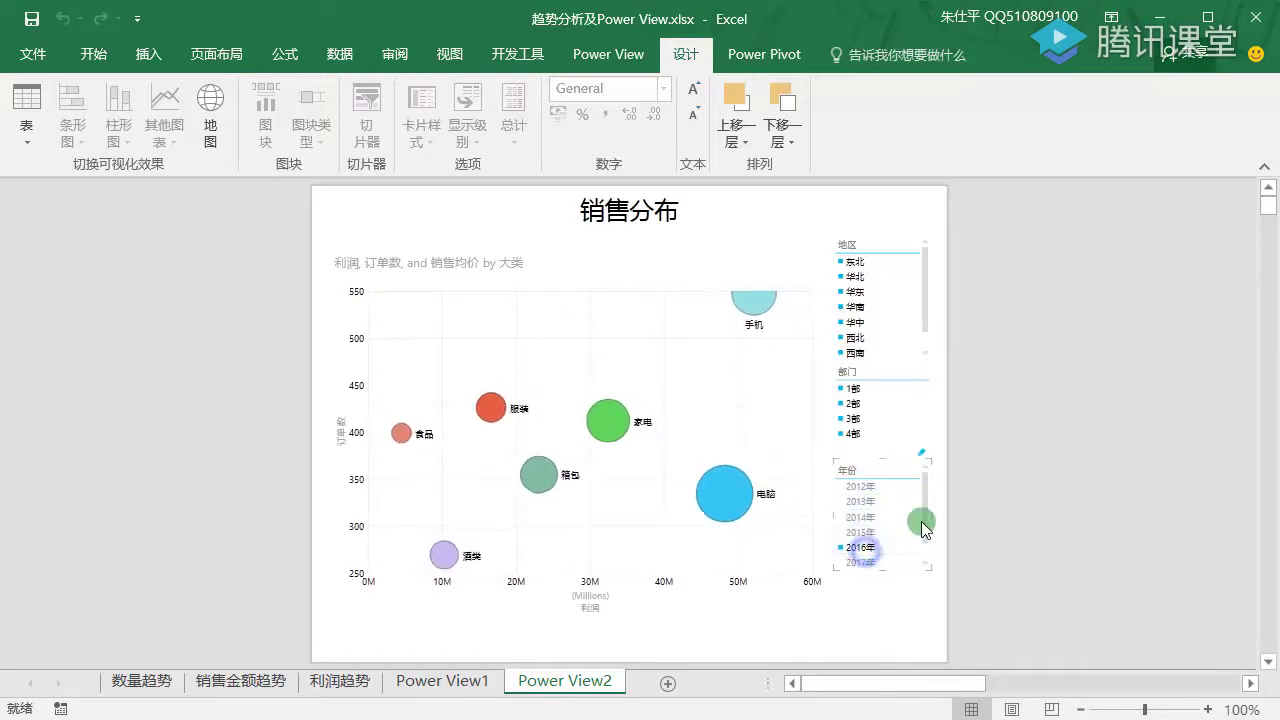
pyautogui.click(922, 455)
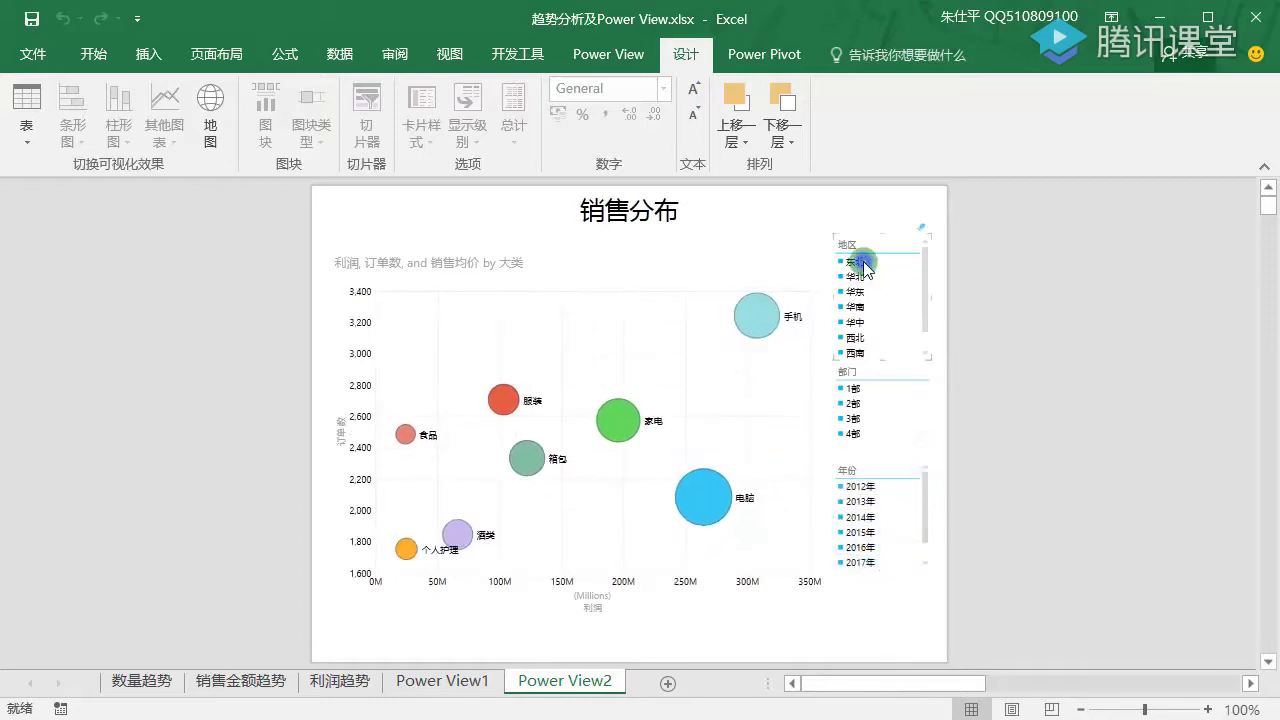
# Filter the bubble chart by the regions 华东 and 华南 with the 地区 slicer and clear the filter
pyautogui.click(856, 291)
pyautogui.keyDown('ctrl'); pyautogui.click(857, 307); pyautogui.keyUp('ctrl')
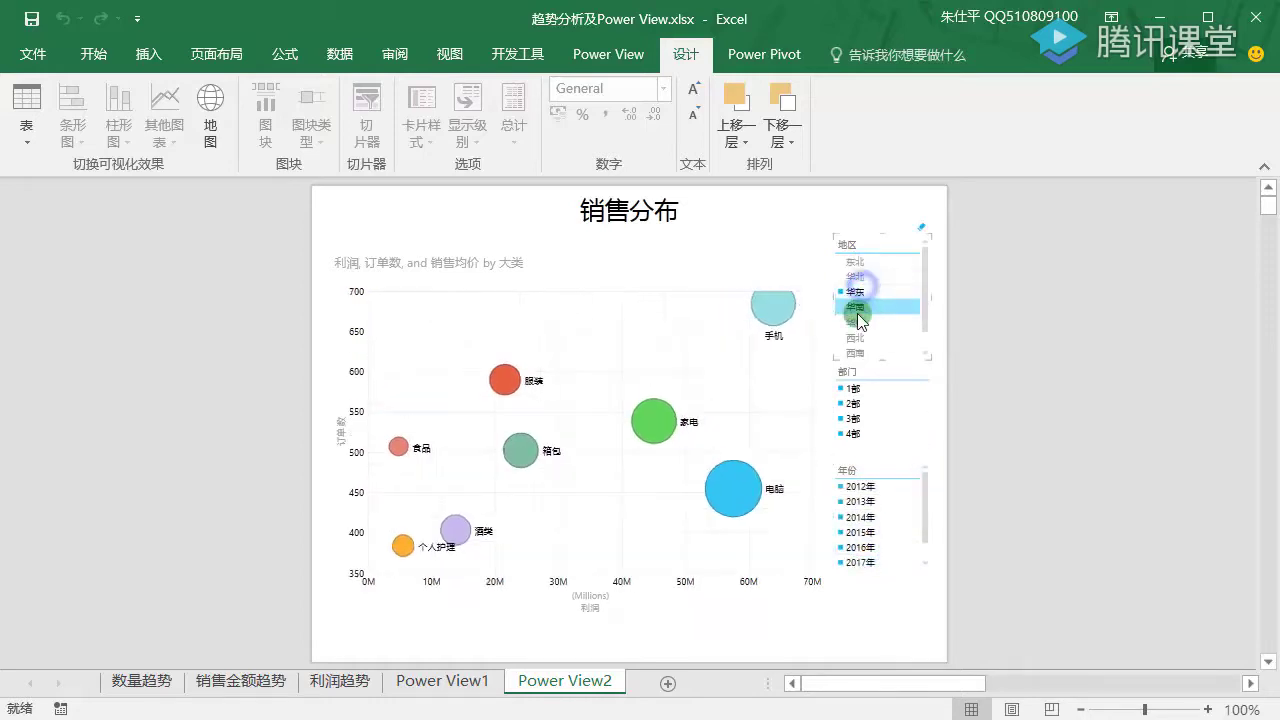
pyautogui.click(921, 227)
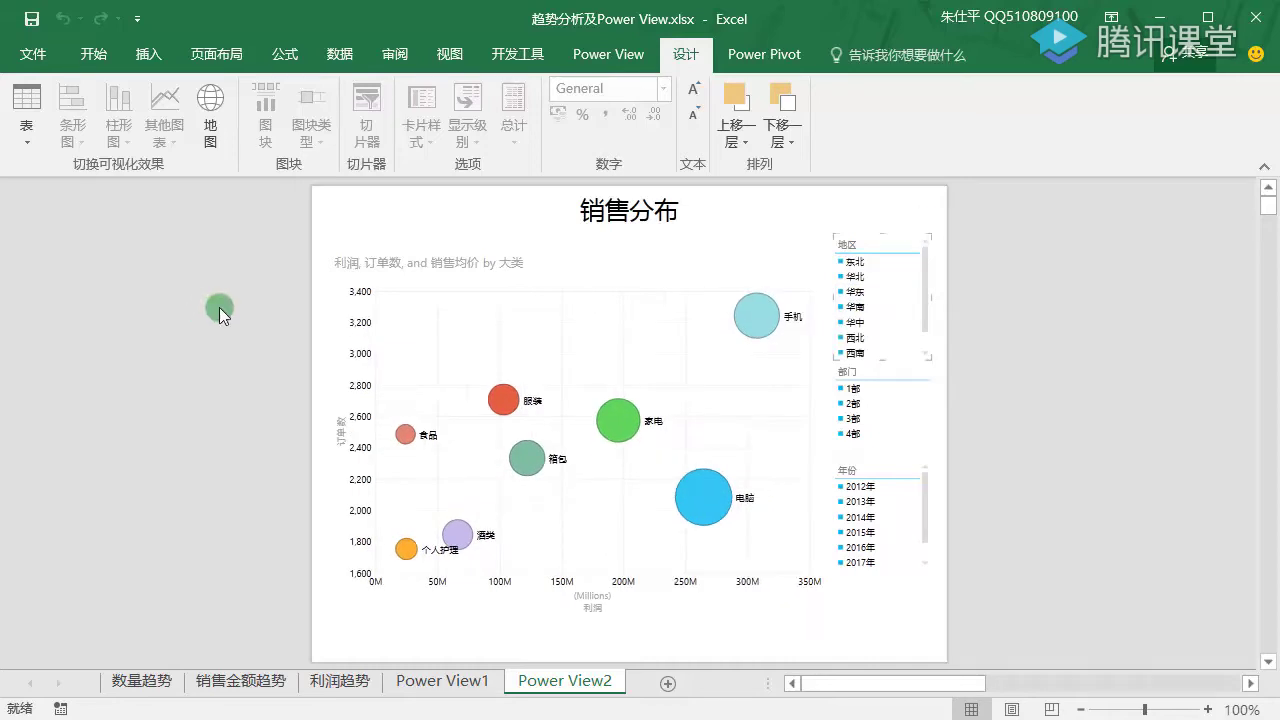
pyautogui.click(240, 345)
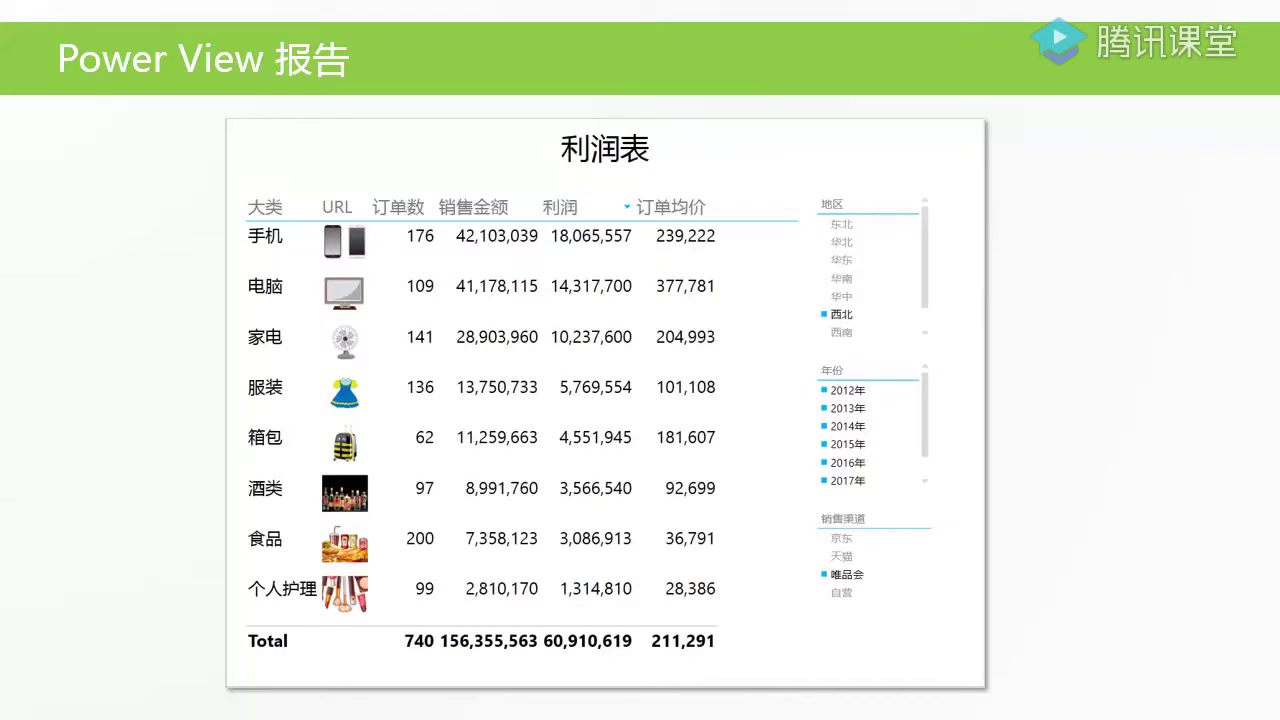
# Switch to the 00 数据源 folder in File Explorer and open the workbook 02 产品ID.xlsx
pyautogui.hotkey('alt', 'Tab')
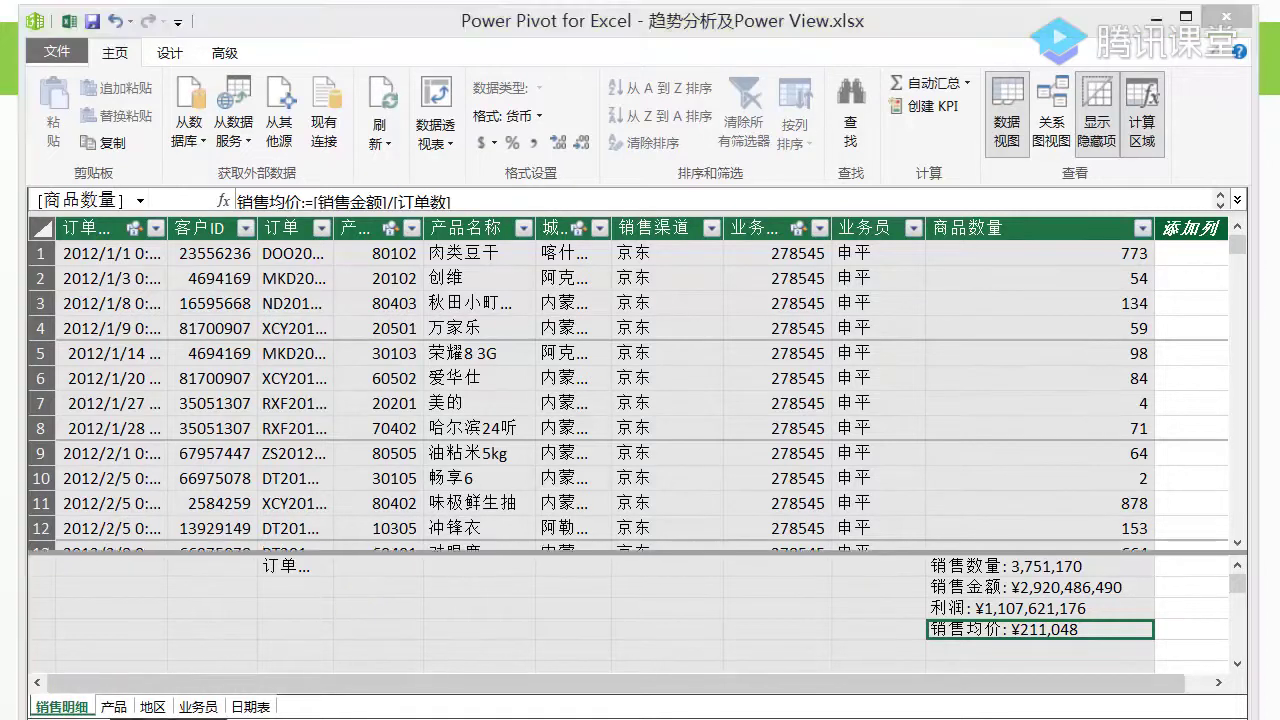
pyautogui.hotkey('alt', 'Tab')
pyautogui.hotkey('alt', 'Left')
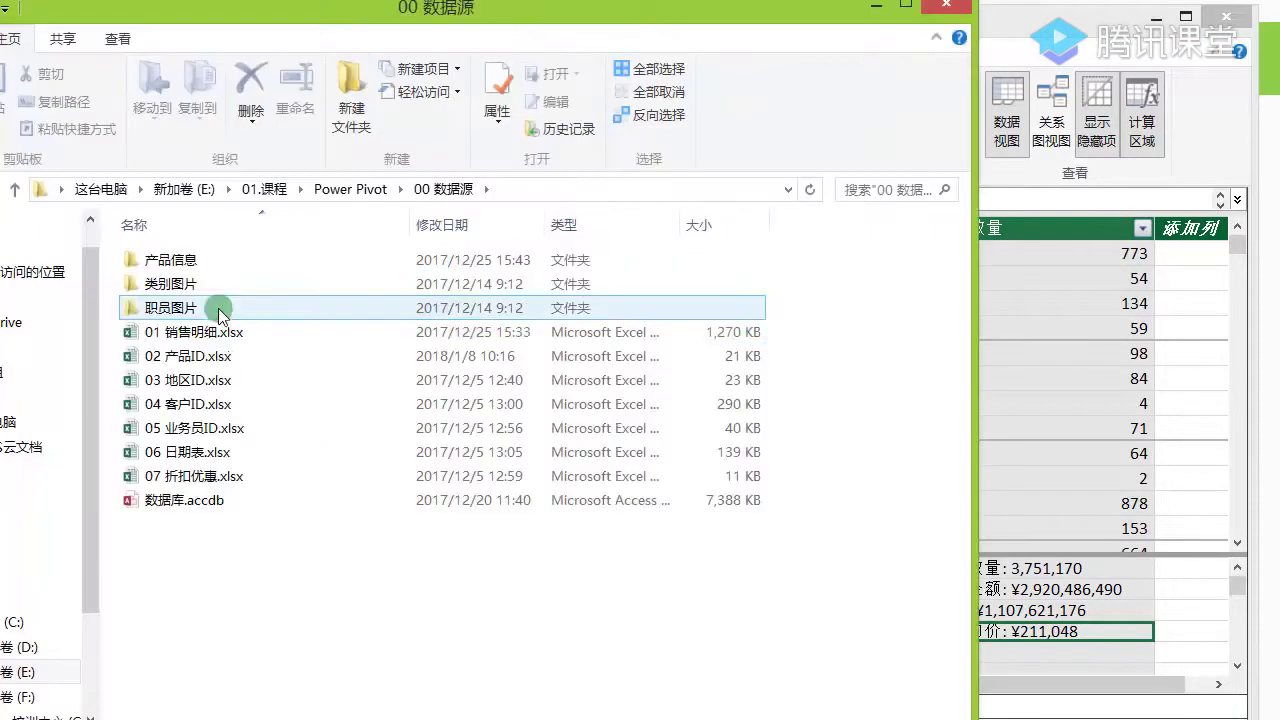
pyautogui.click(212, 358)
pyautogui.doubleClick(212, 356)
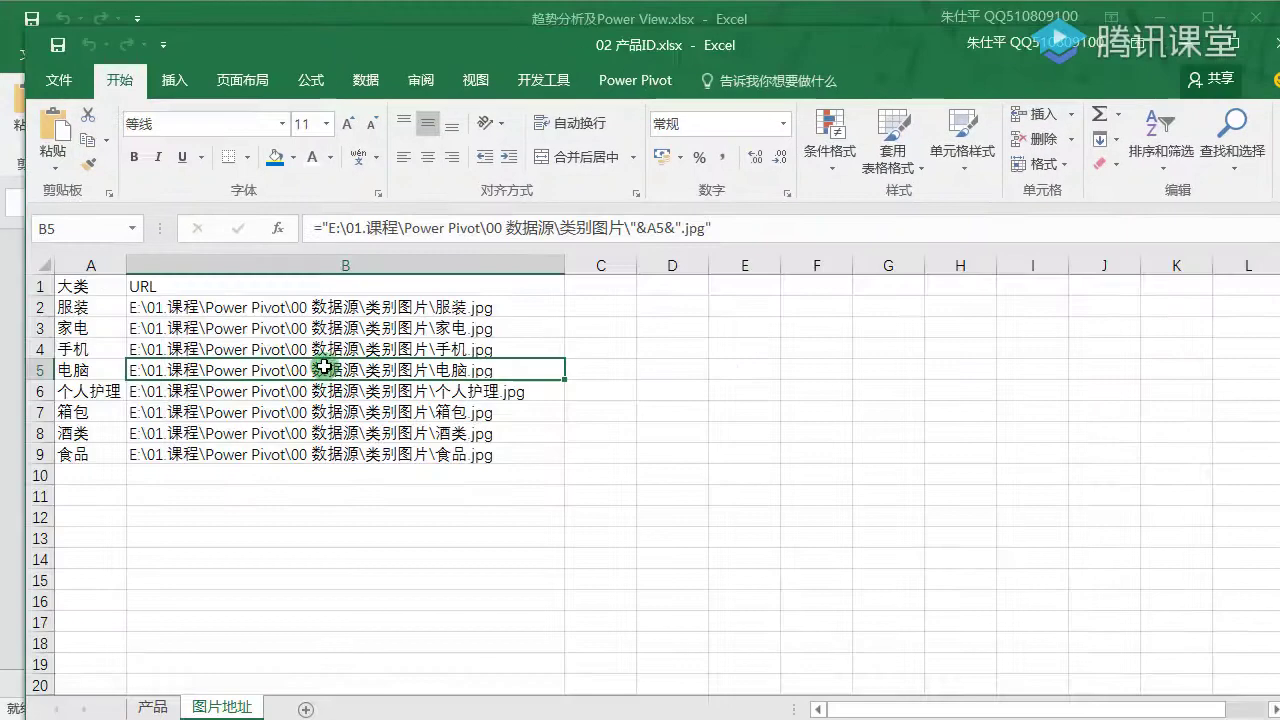
# Show the 产品 sheet and examine its product columns from the header row
pyautogui.click(150, 706)
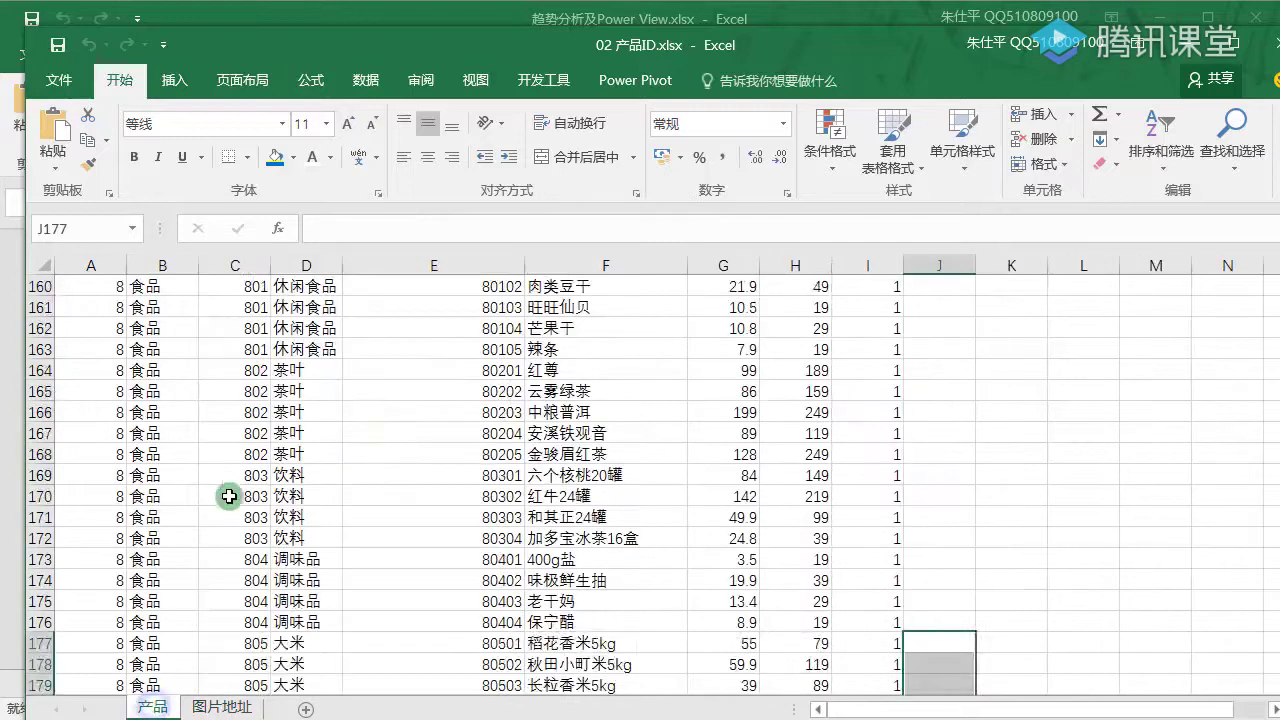
pyautogui.scroll(12, 355, 418)
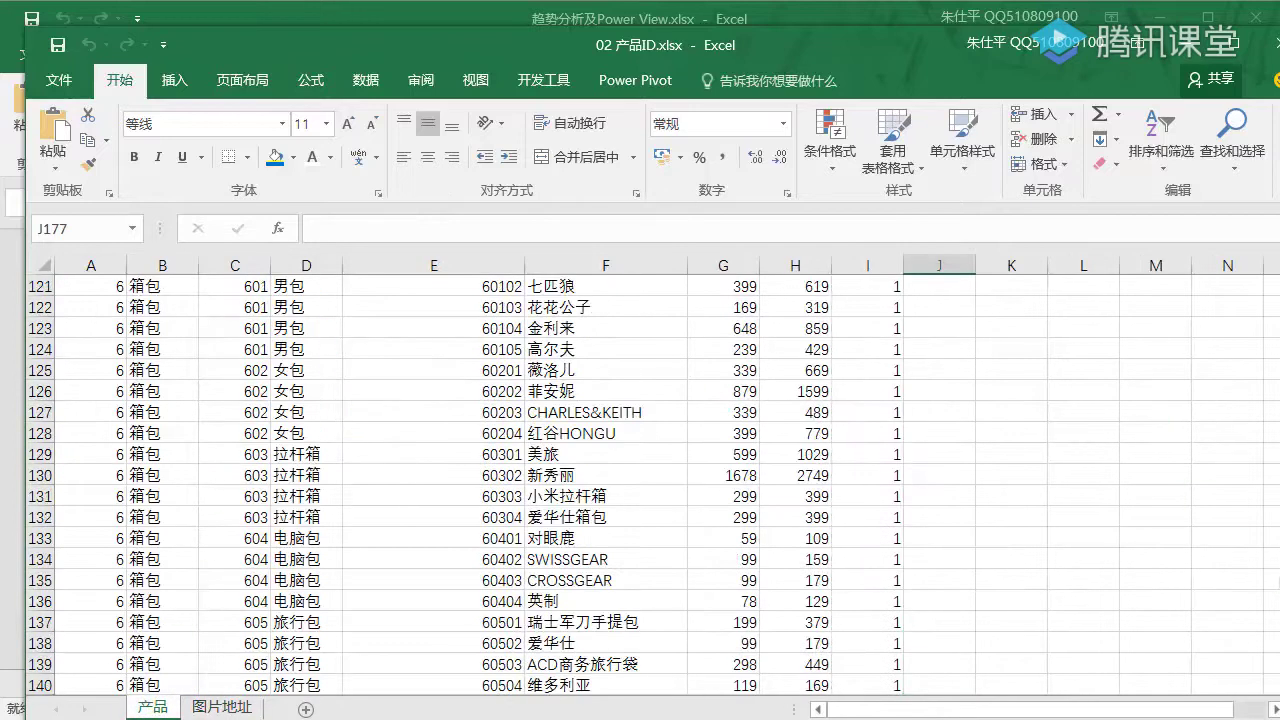
pyautogui.scroll(20, 1277, 580)
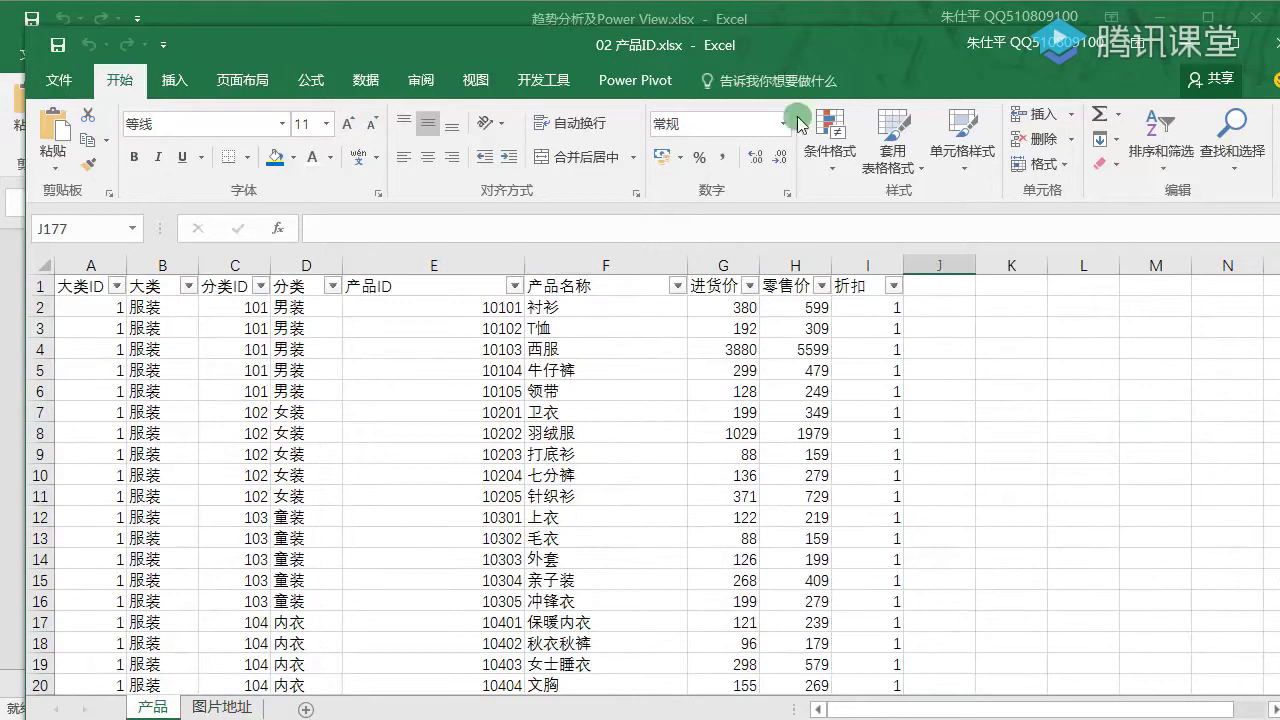
# Maximize the workbook window and examine the 大类 names and the URL formulas on the 图片地址 sheet
pyautogui.doubleClick(440, 42)
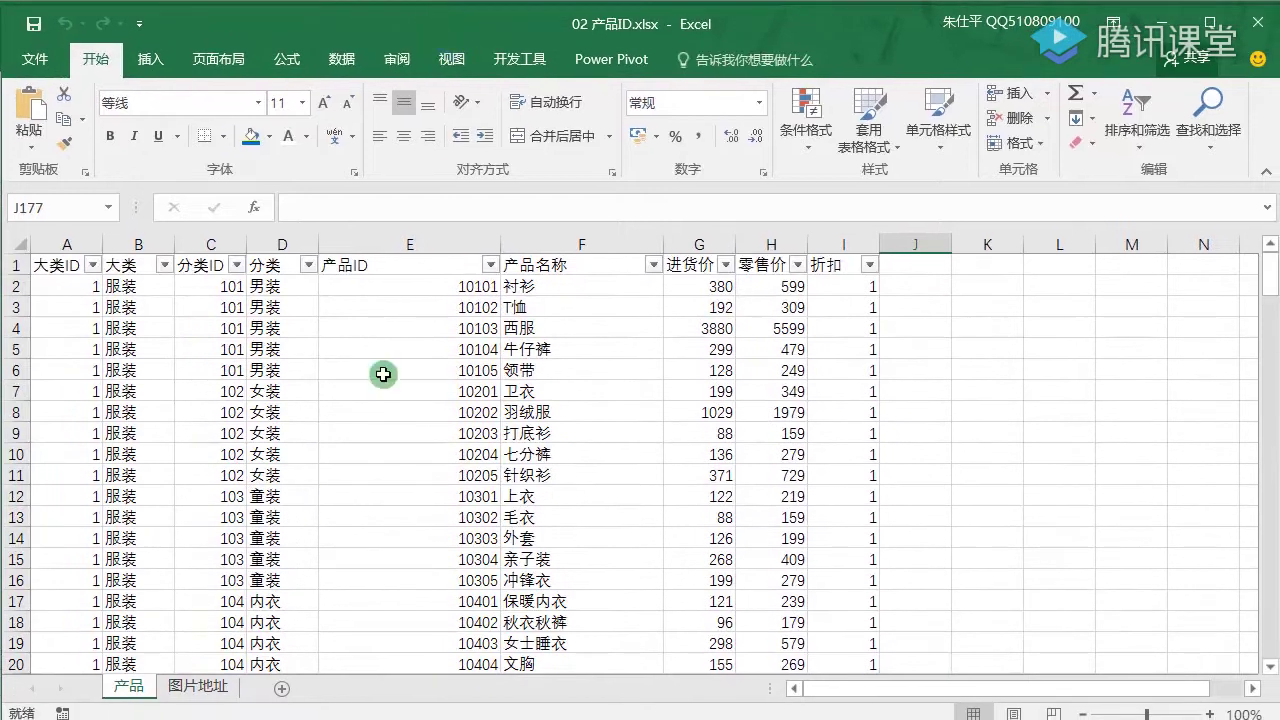
pyautogui.click(359, 471)
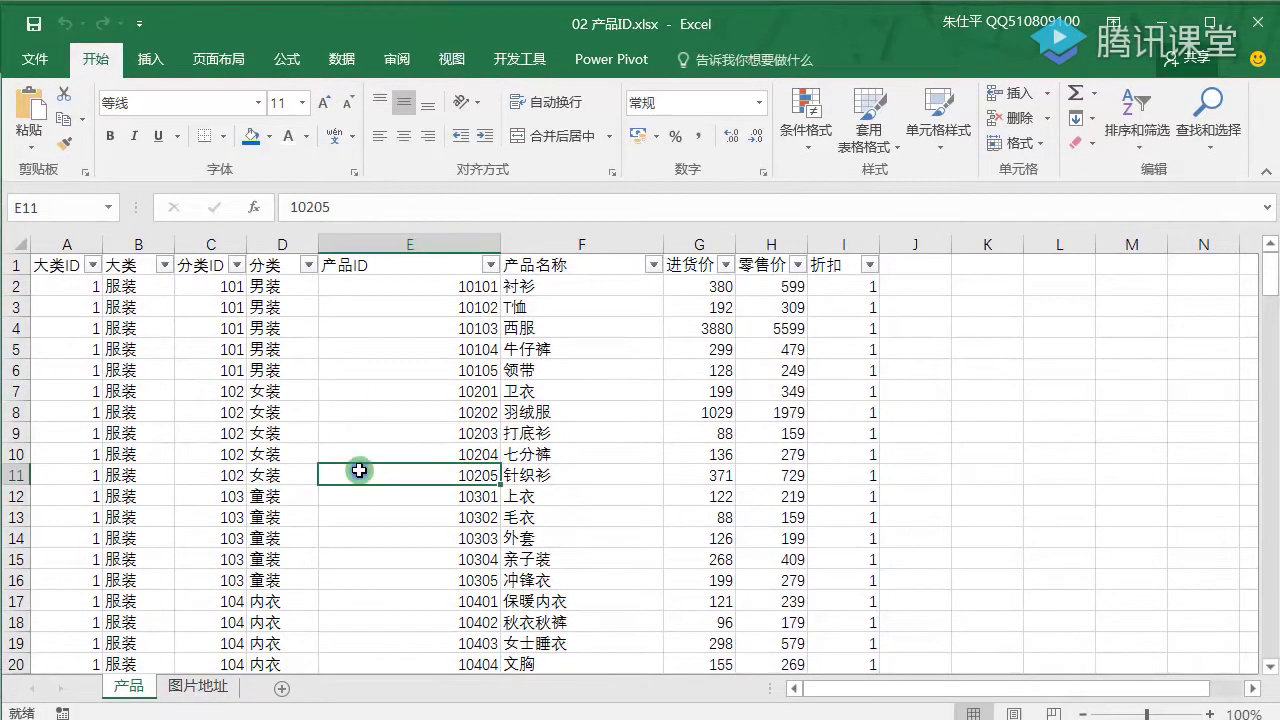
pyautogui.click(200, 686)
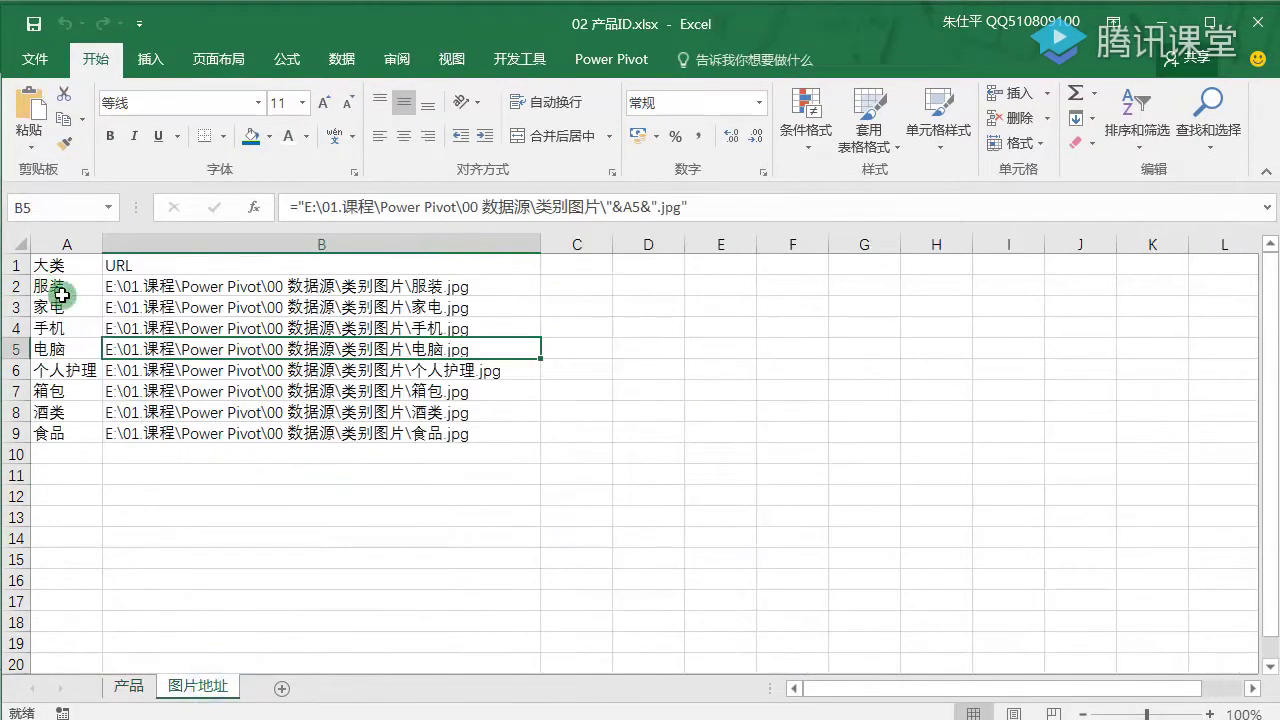
pyautogui.moveTo(60, 287); pyautogui.dragTo(60, 307)
pyautogui.moveTo(52, 372); pyautogui.dragTo(50, 430)
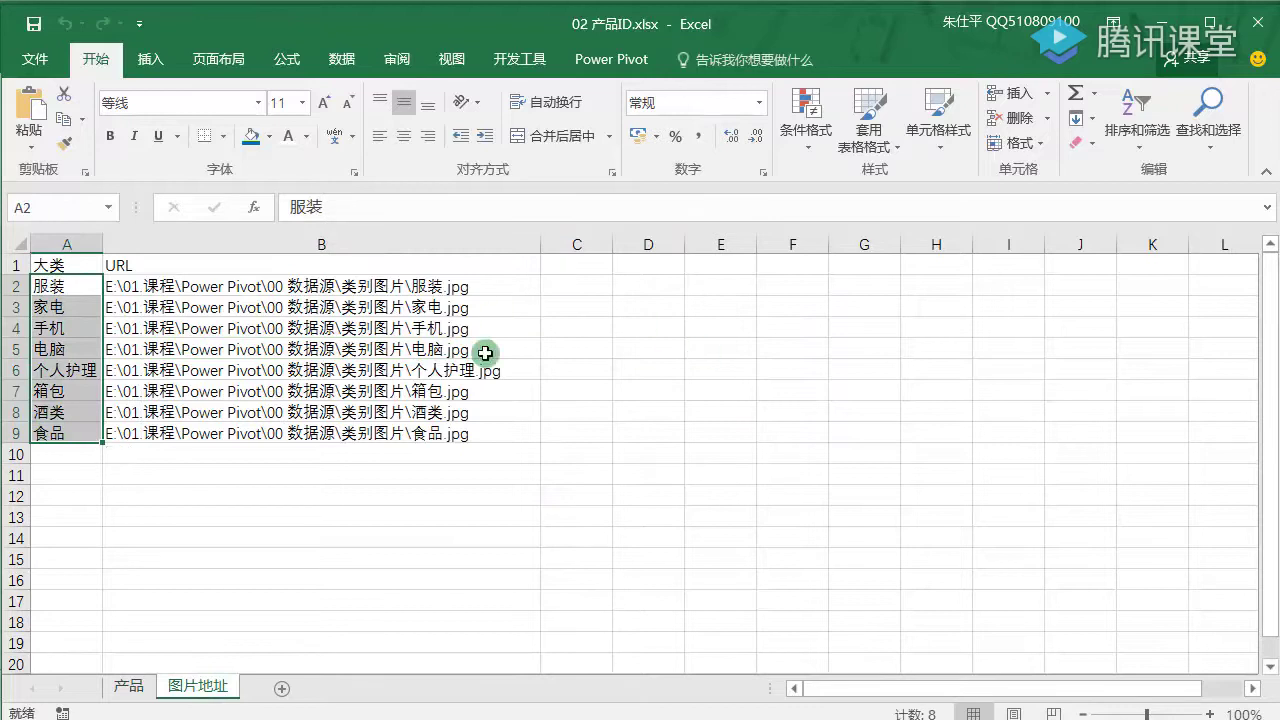
pyautogui.click(208, 287)
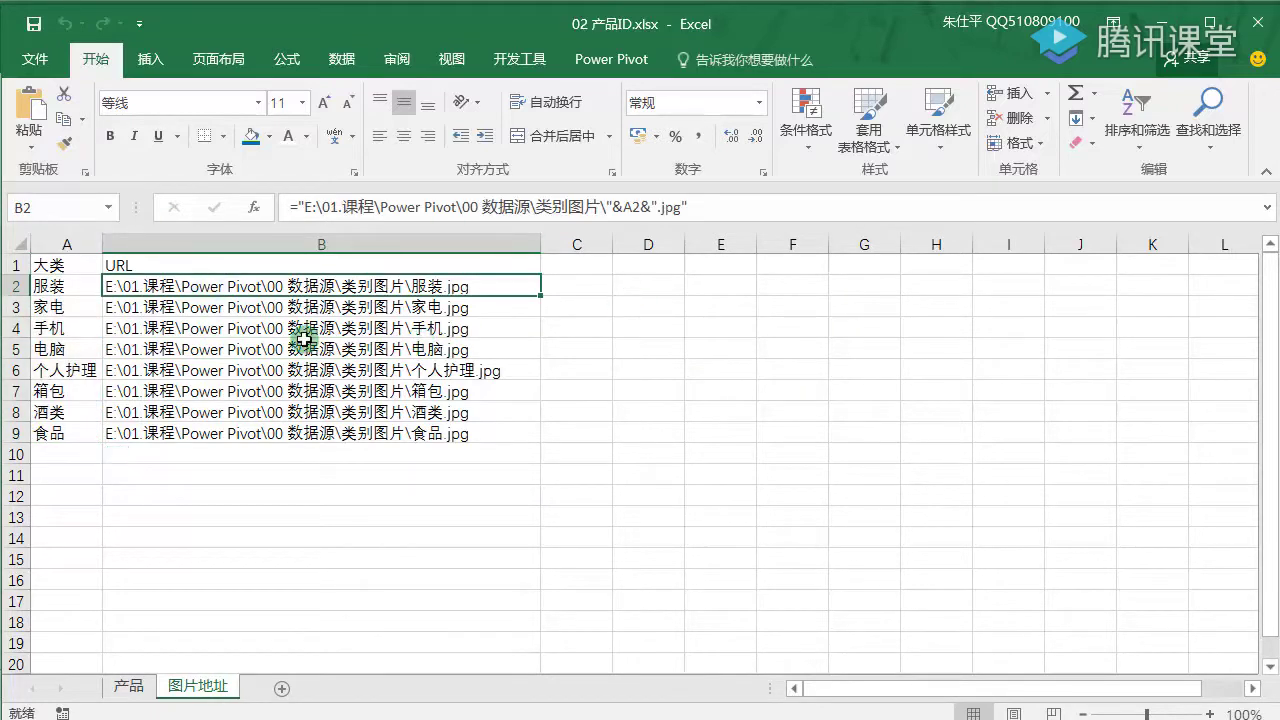
# Switch to File Explorer, open the 类别图片 folder inside 00 数据源 and look over its category picture files
pyautogui.hotkey('alt', 'Tab')
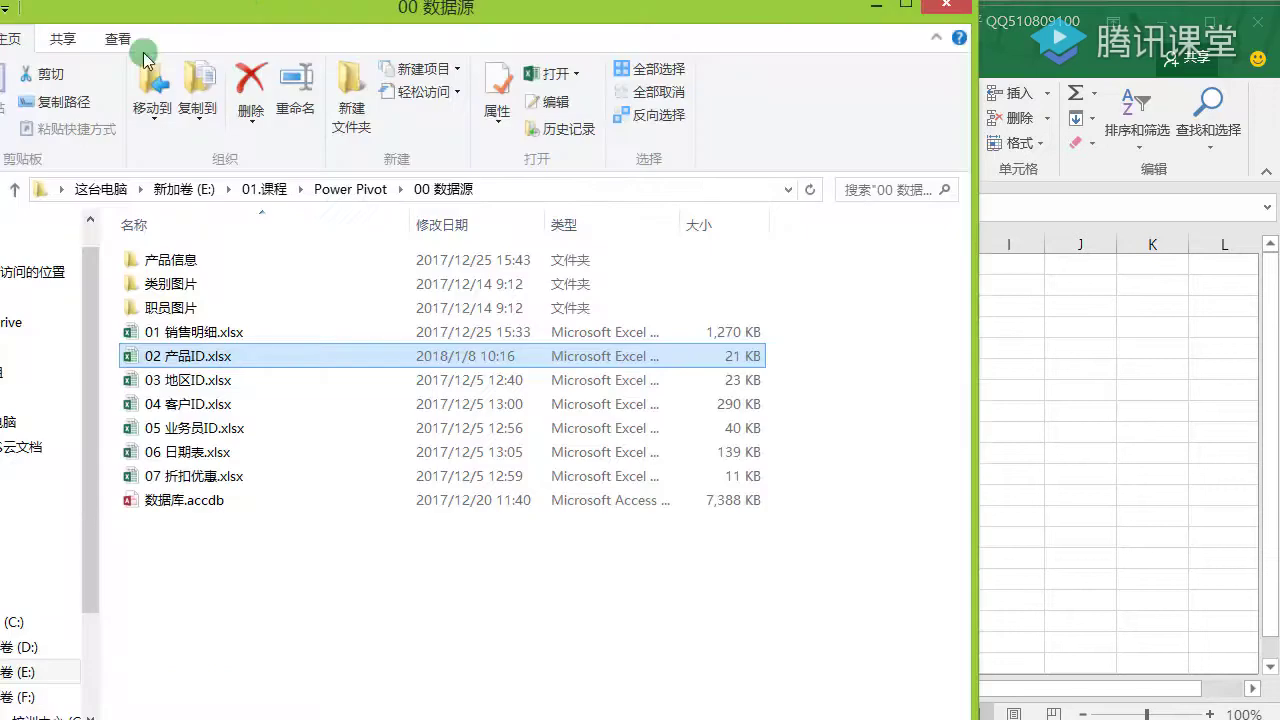
pyautogui.moveTo(243, 12); pyautogui.dragTo(336, 20)
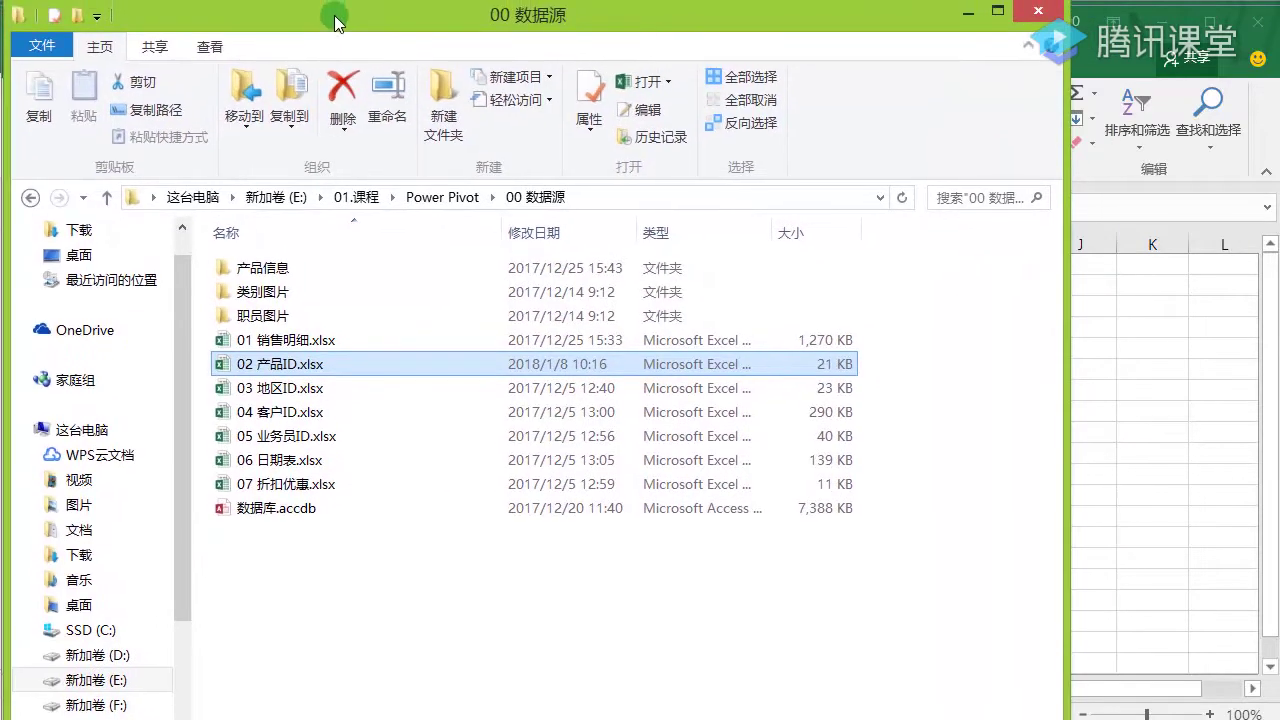
pyautogui.doubleClick(286, 292)
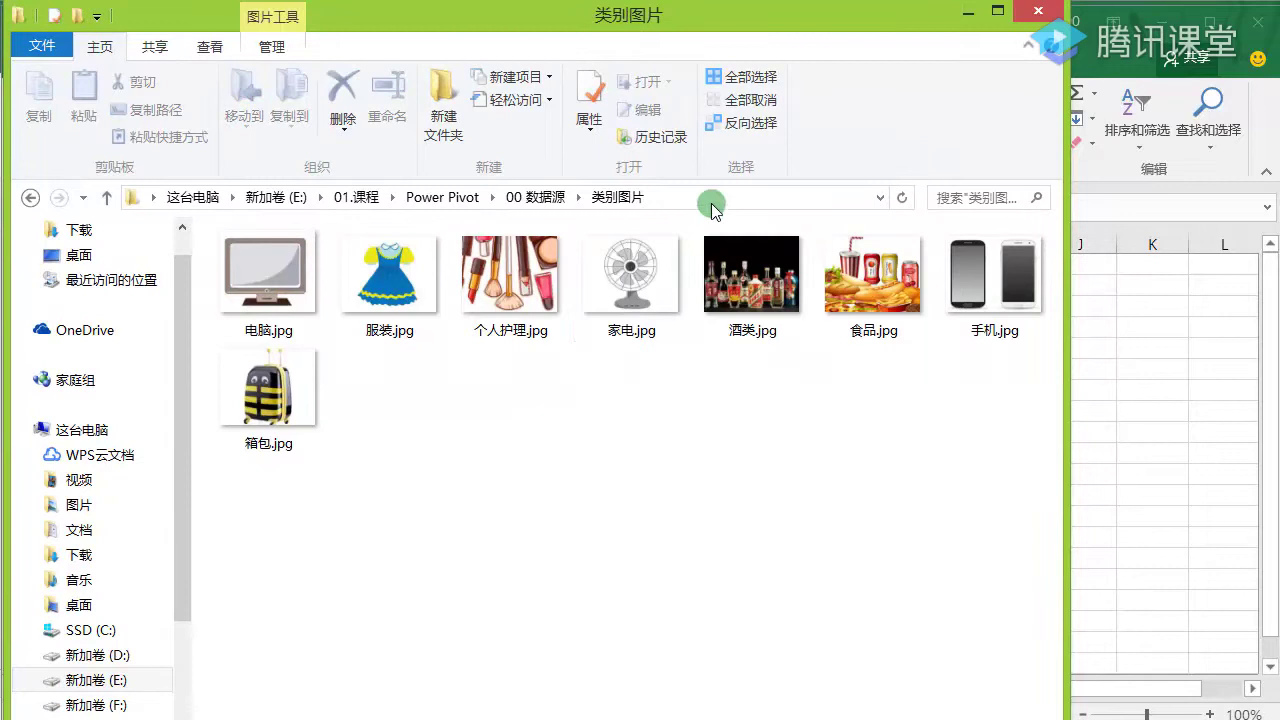
pyautogui.click(273, 343)
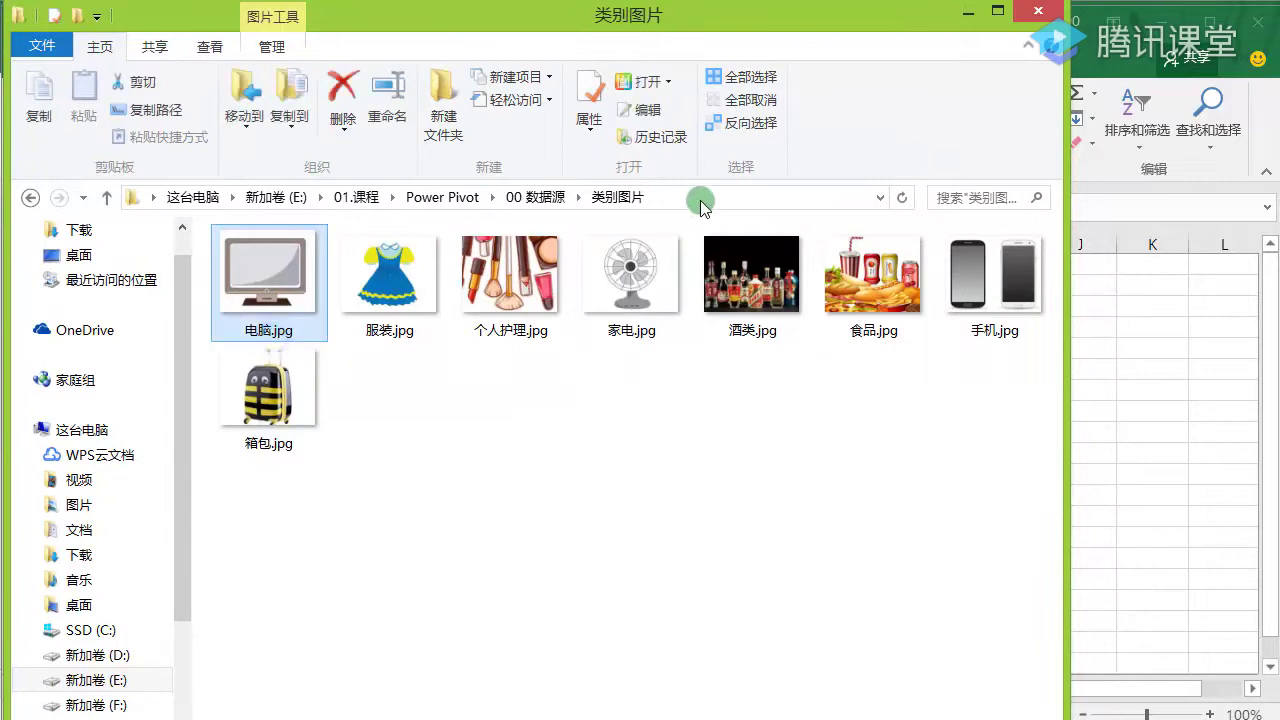
pyautogui.keyDown('ctrl'); pyautogui.click(390, 300); pyautogui.keyUp('ctrl')
# Copy the folder path E:\01.课程\Power Pivot\00 数据源\类别图片 and paste it into cell C2 of the 图片地址 sheet in Excel
pyautogui.click(714, 197)
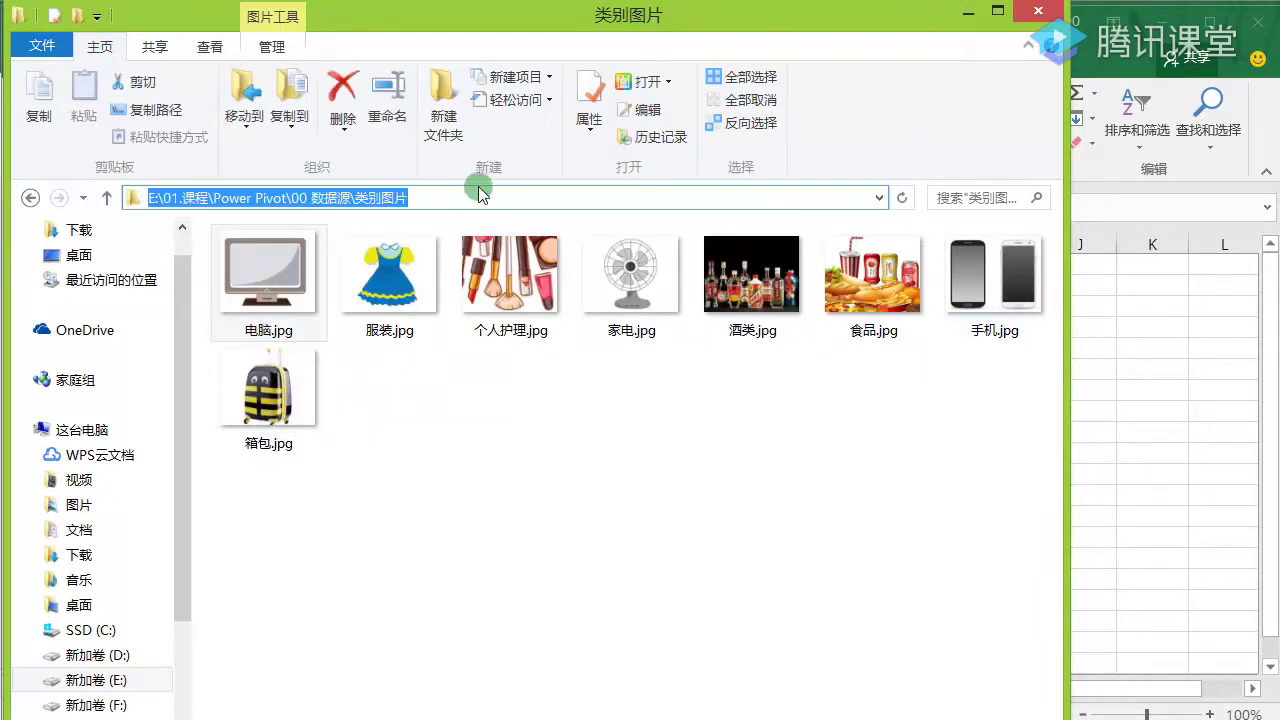
pyautogui.press('Escape')
pyautogui.click(684, 199)
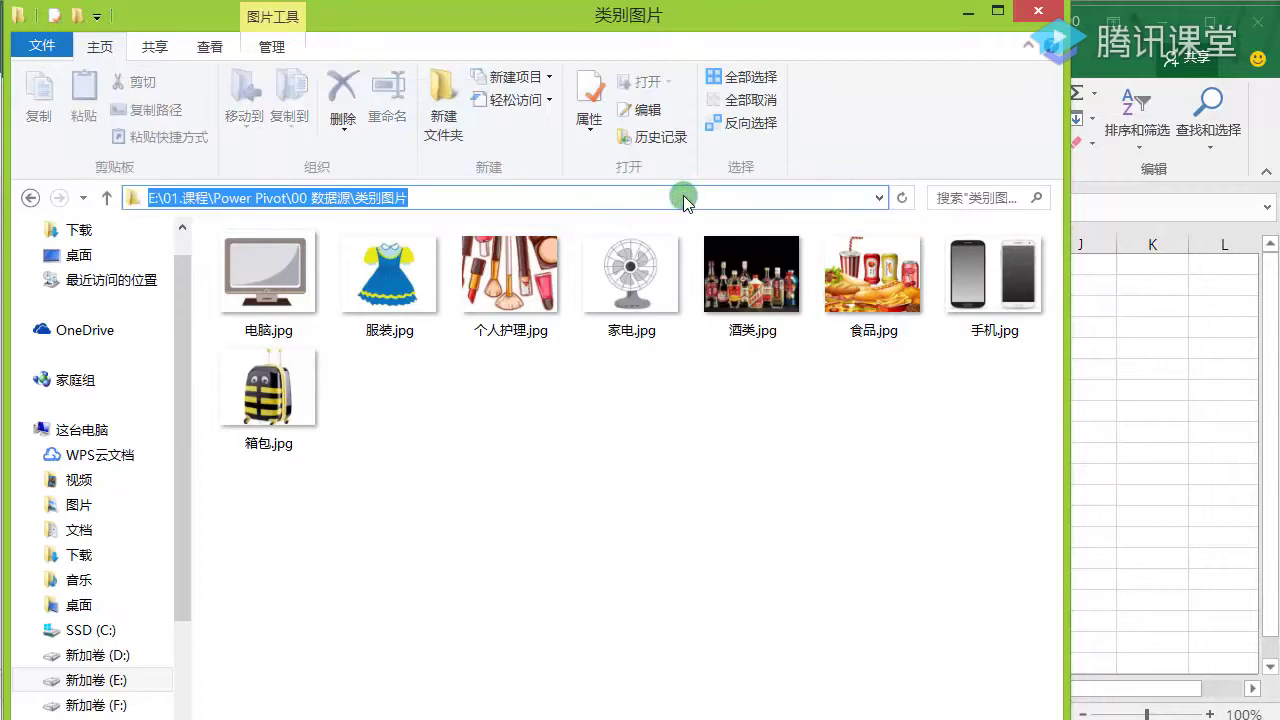
pyautogui.click(1175, 420)
pyautogui.click(586, 285)
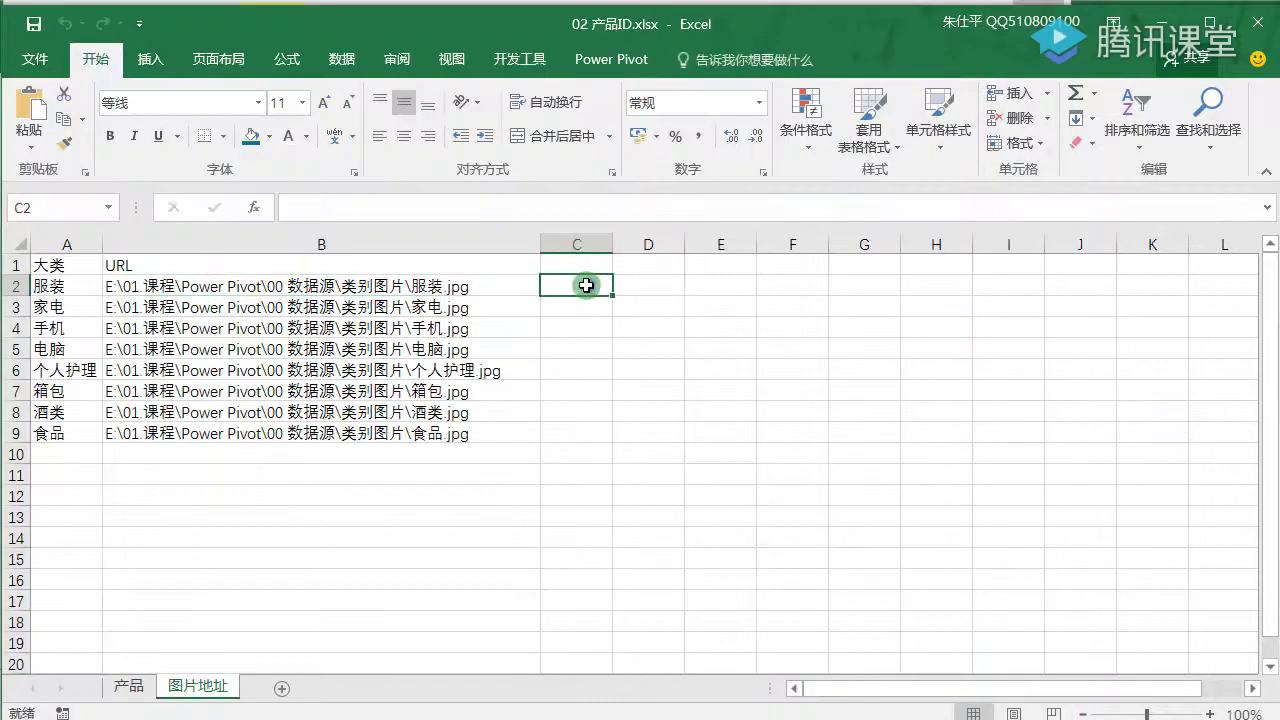
pyautogui.write('E:\\01 课程\\Power Pivot\\00 数据源\\类别图片')
pyautogui.click(716, 454)
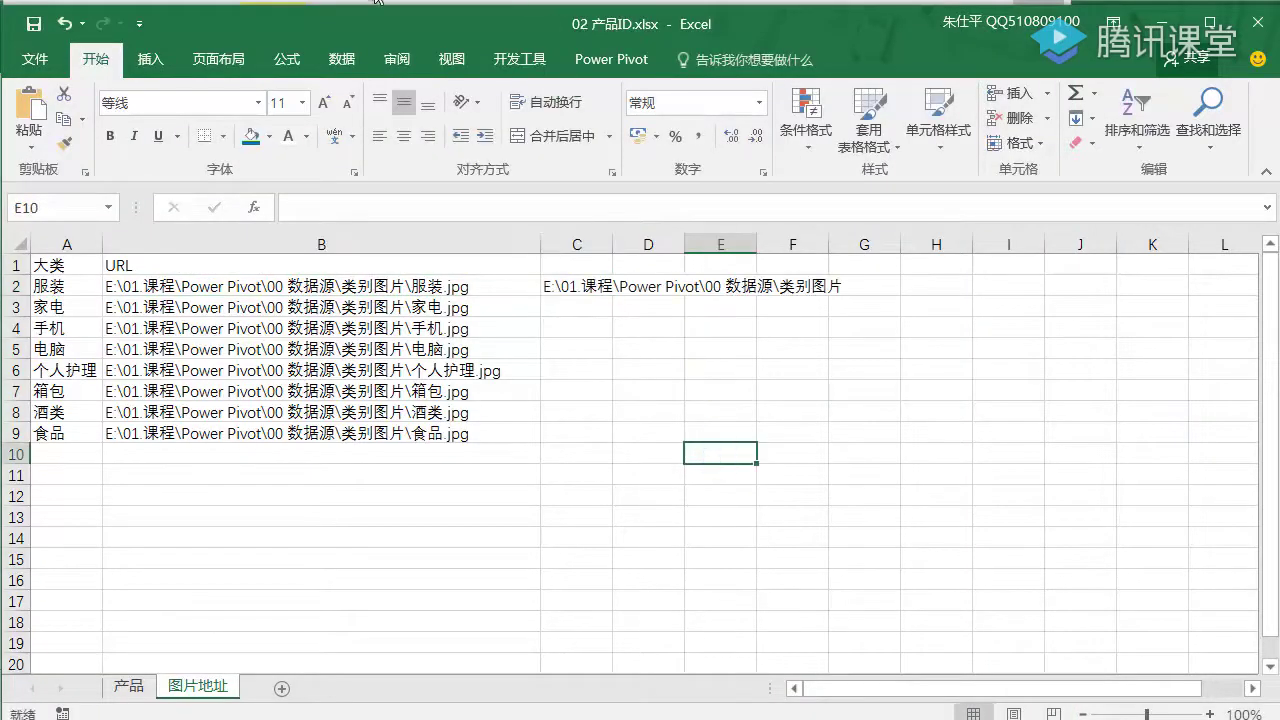
# Copy the 服装 picture's name from File Explorer and extend the path in C2 with \服装.jpg, comparing it with the URL column
pyautogui.hotkey('alt', 'Tab')
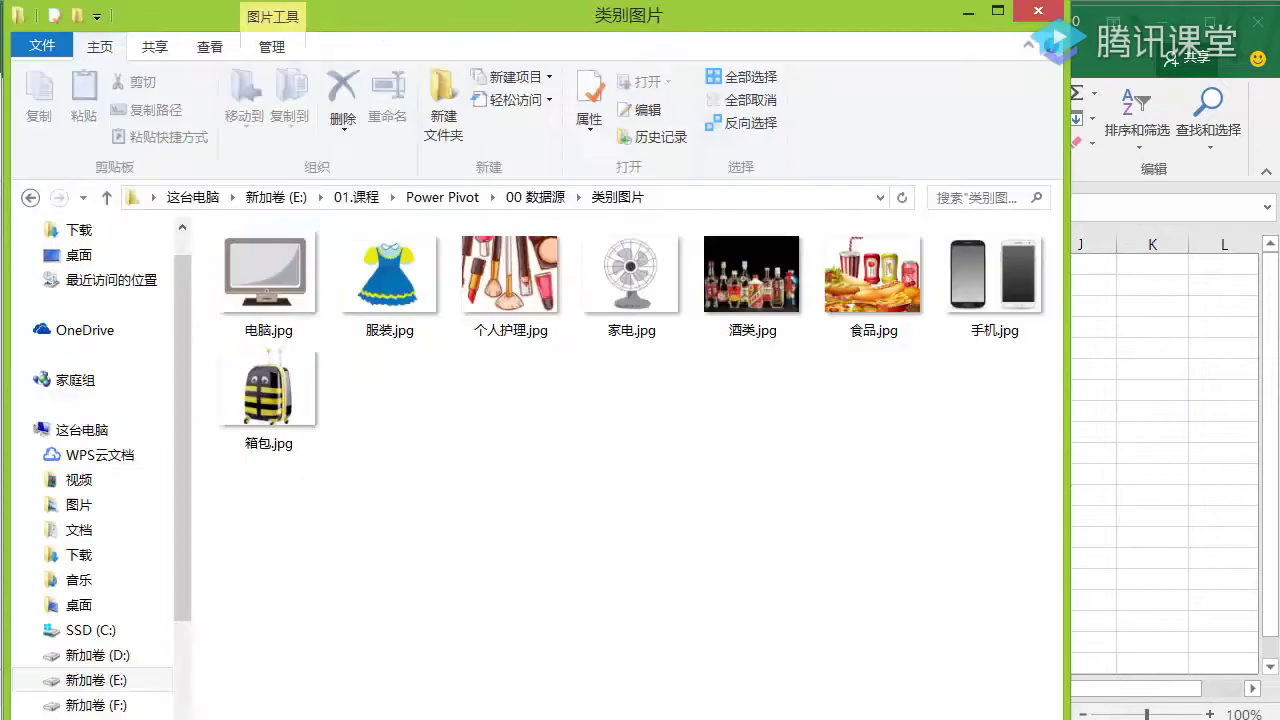
pyautogui.click(378, 340)
pyautogui.click(400, 332)
pyautogui.hotkey('ctrl', 'c')
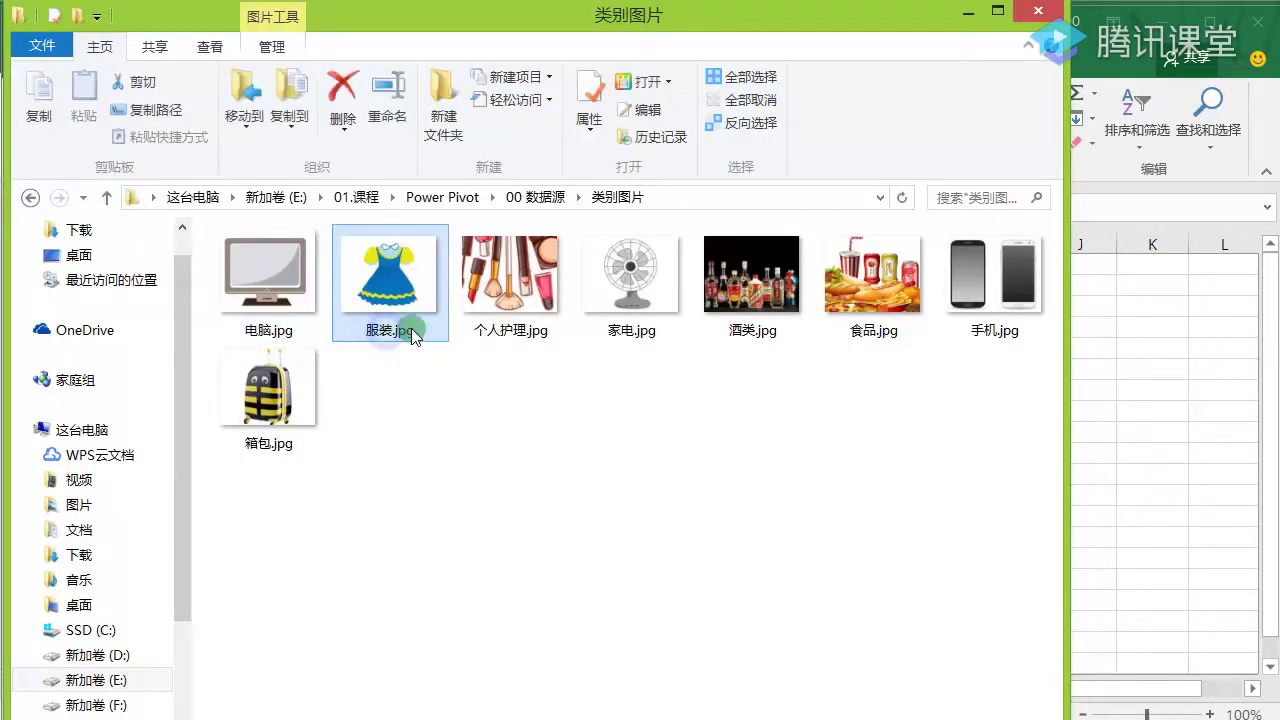
pyautogui.click(623, 517)
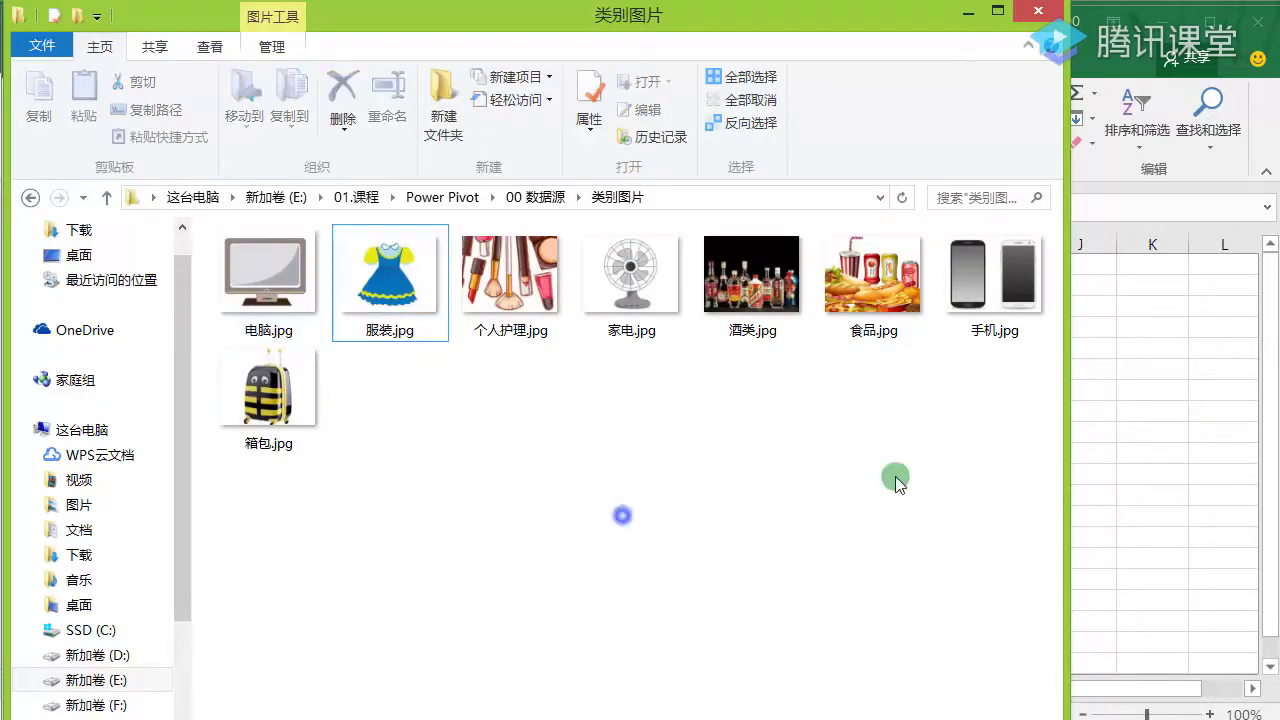
pyautogui.click(1129, 444)
pyautogui.click(581, 289)
pyautogui.click(612, 205)
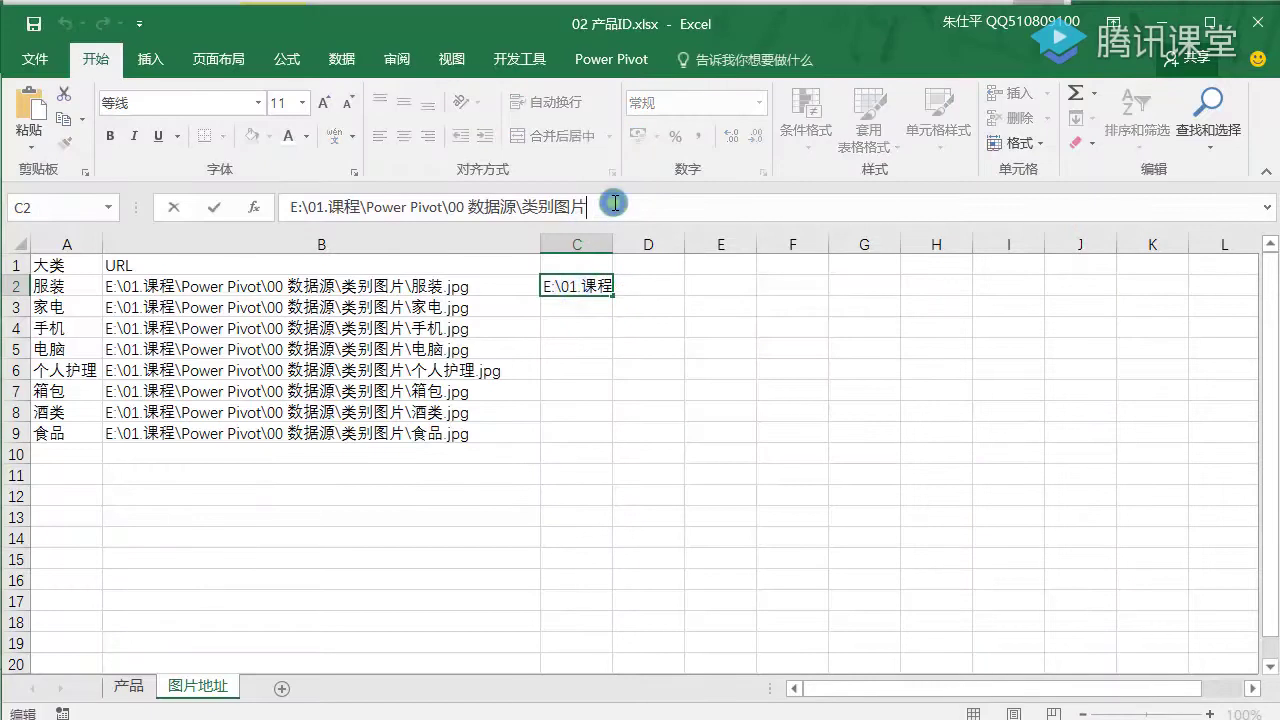
pyautogui.write('\\')
pyautogui.hotkey('ctrl', 'v')
pyautogui.write('.jpg')
pyautogui.press('Return')
pyautogui.moveTo(420, 286); pyautogui.dragTo(422, 437)
# Clear the sample path from cell C2 and close the workbook 02 产品ID.xlsx
pyautogui.click(597, 285)
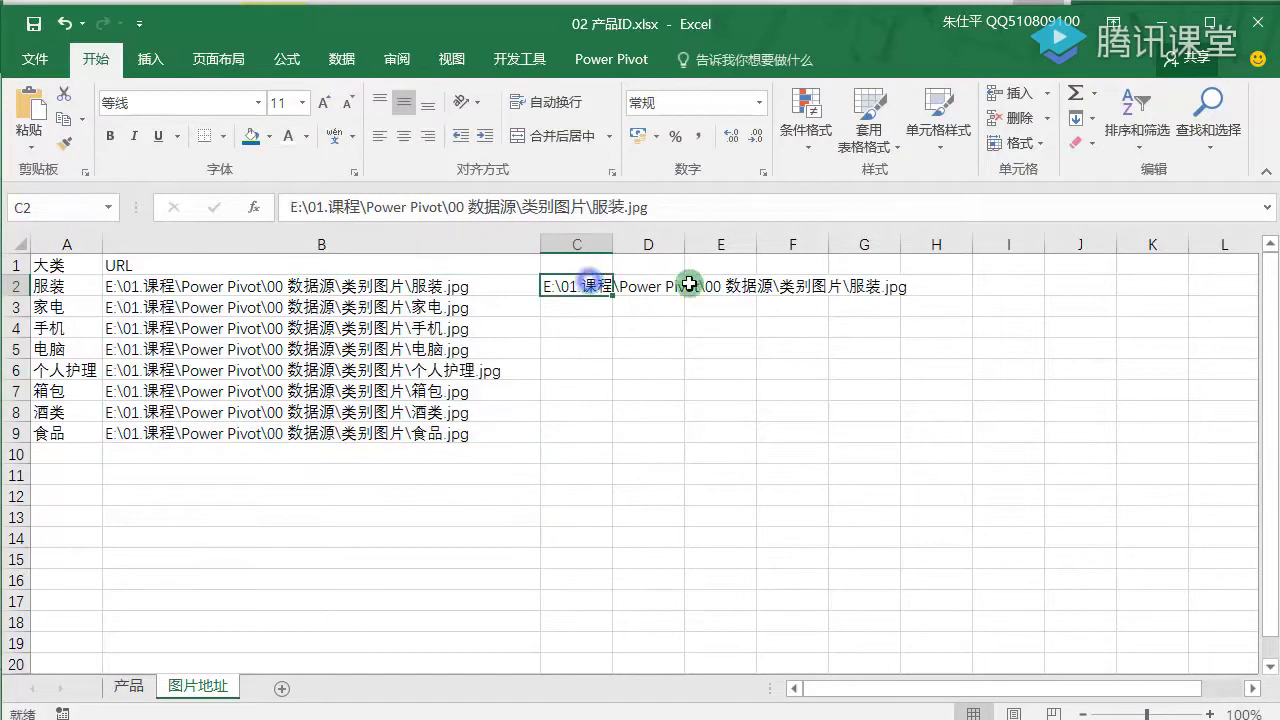
pyautogui.press('Delete')
pyautogui.click(608, 389)
pyautogui.click(1254, 24)
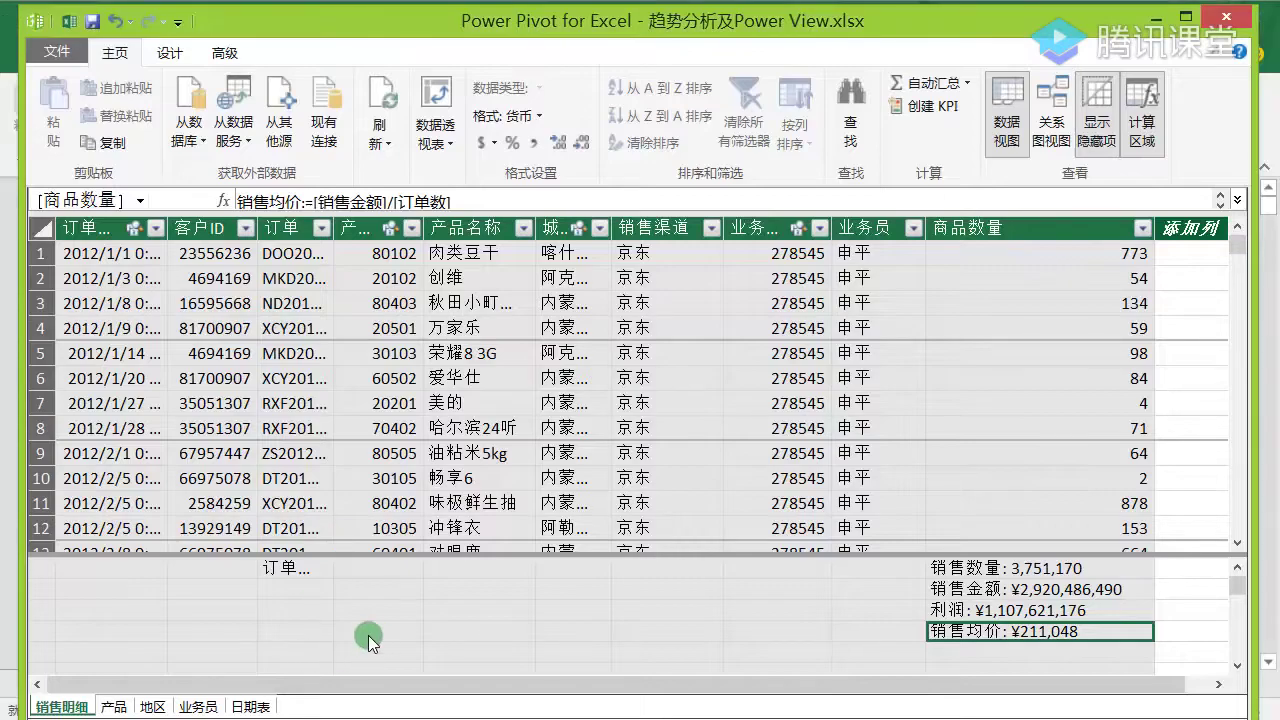
# Import the 图片地址$ table into the Power Pivot data model through the existing connection Excel 02 产品ID
pyautogui.click(322, 108)
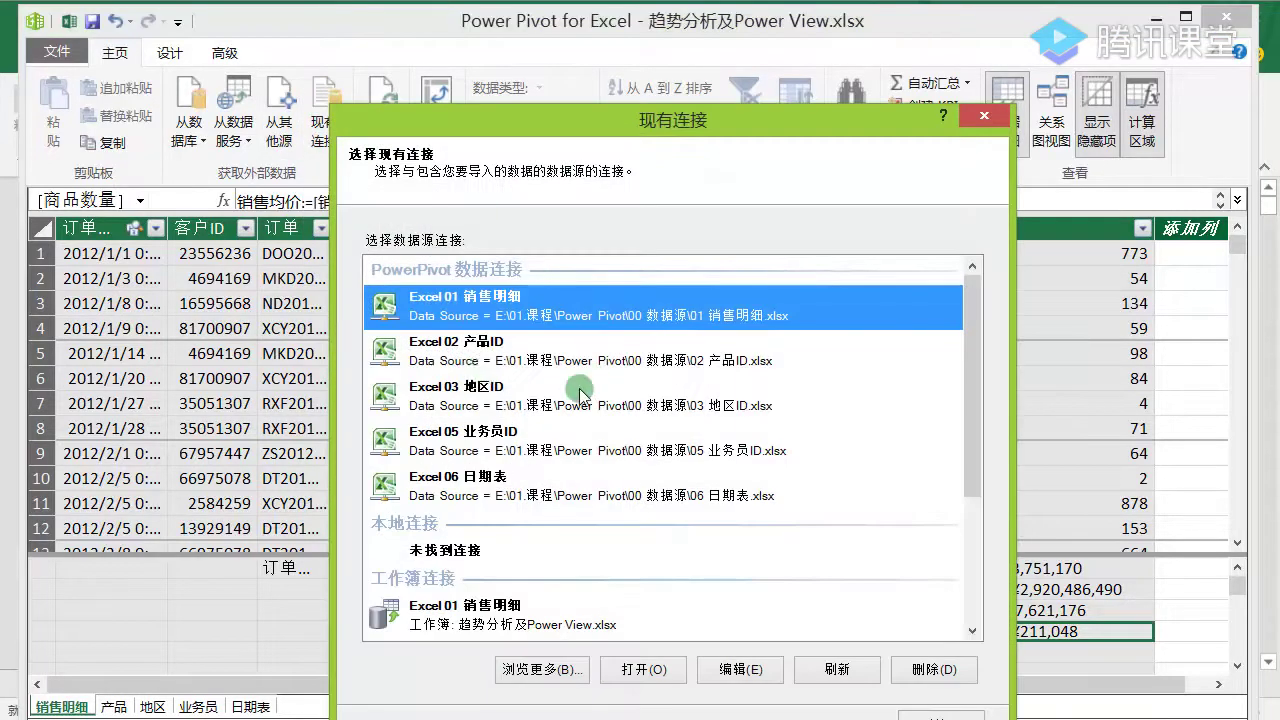
pyautogui.click(520, 352)
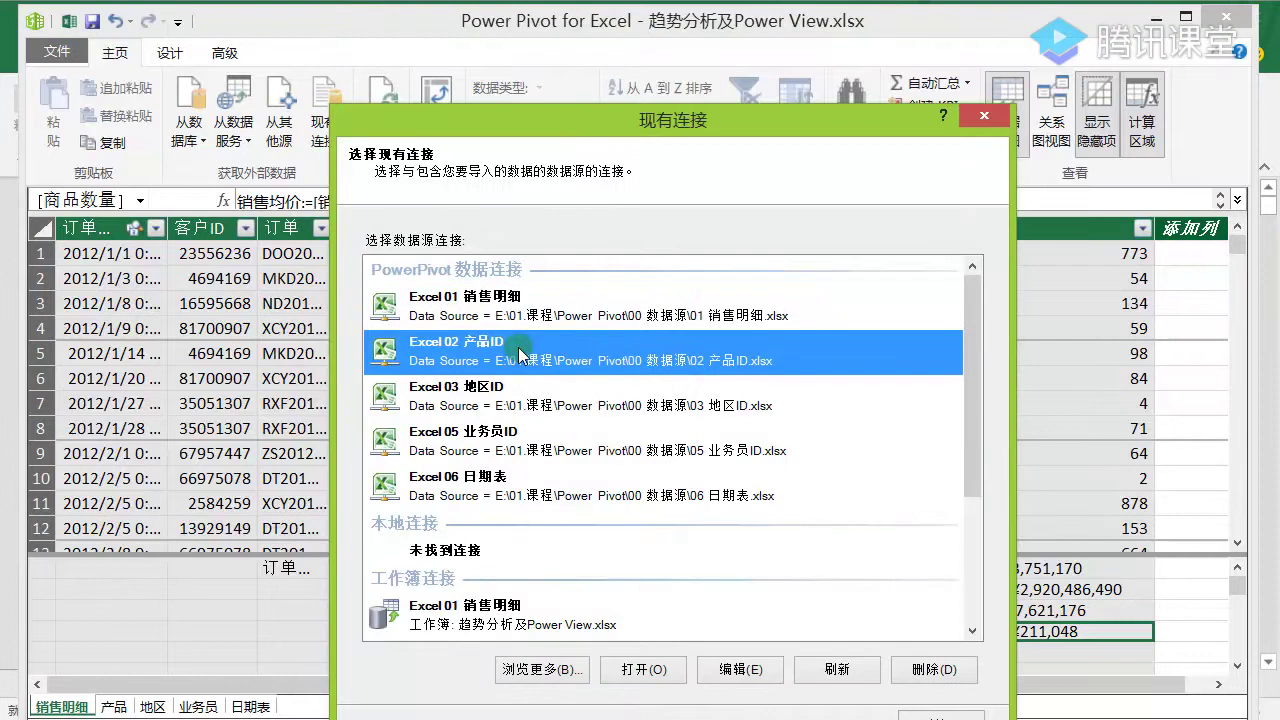
pyautogui.click(643, 669)
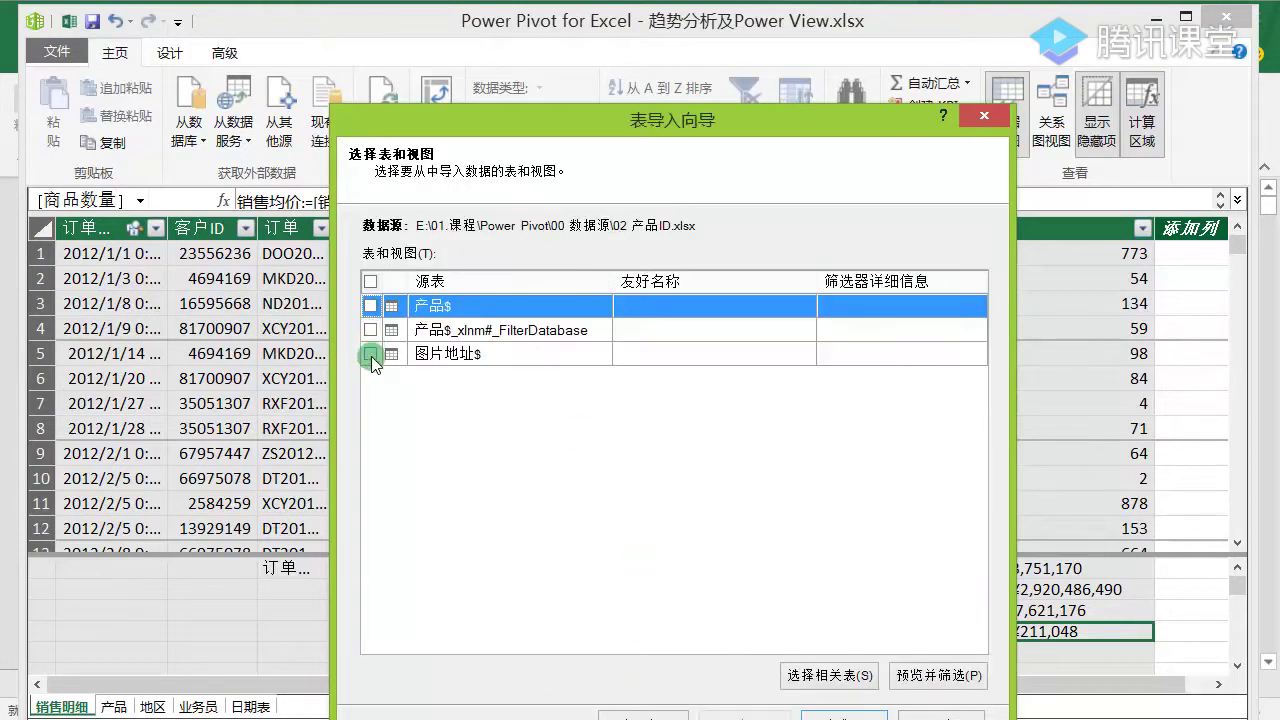
pyautogui.click(371, 354)
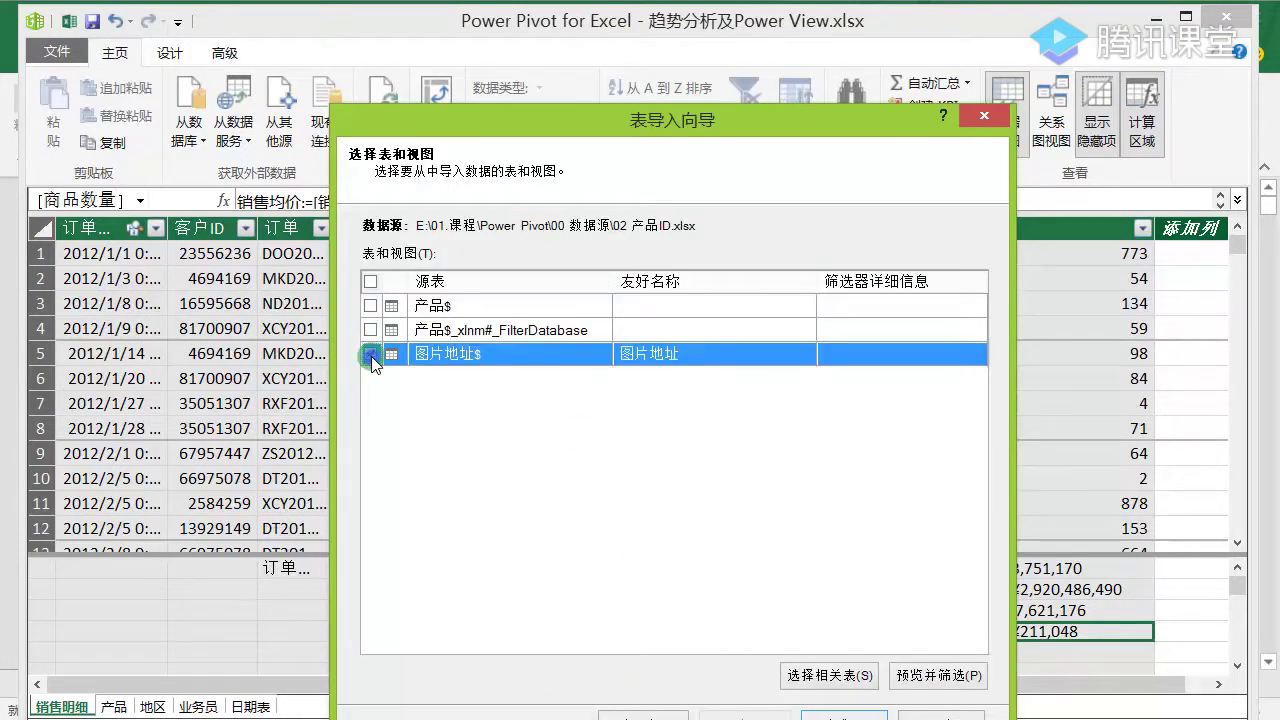
pyautogui.click(840, 714)
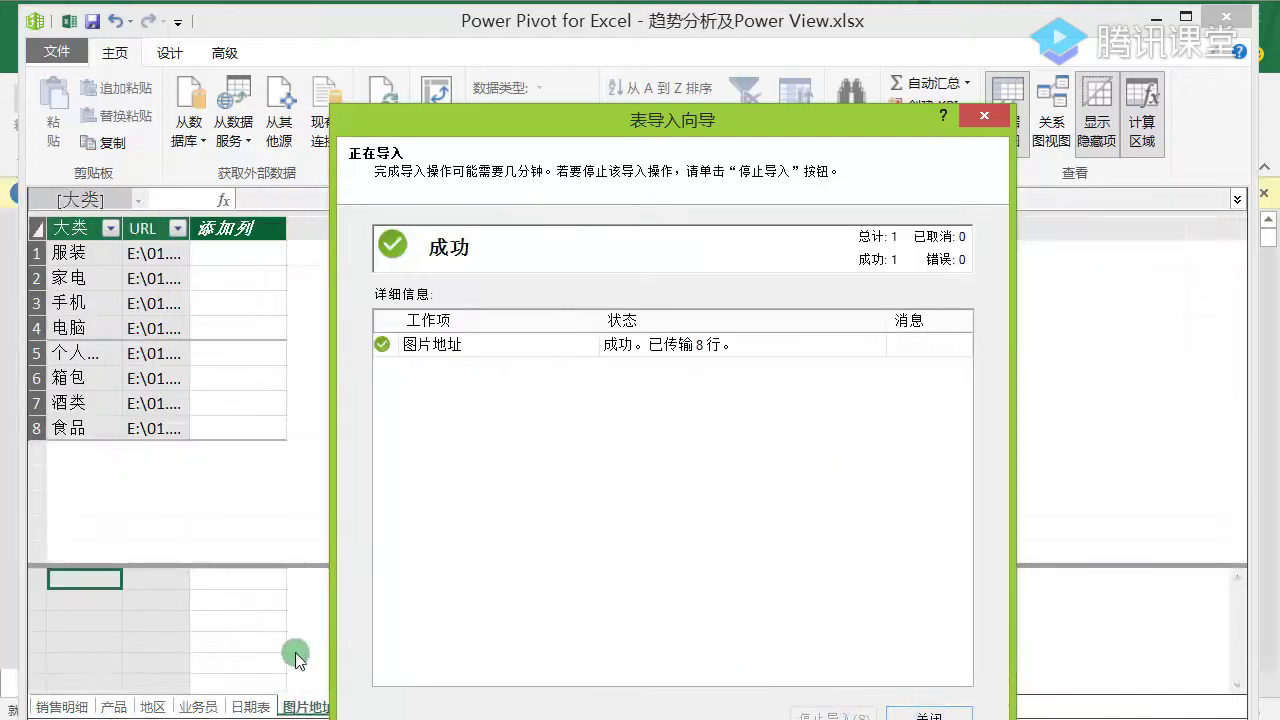
pyautogui.press('Return')
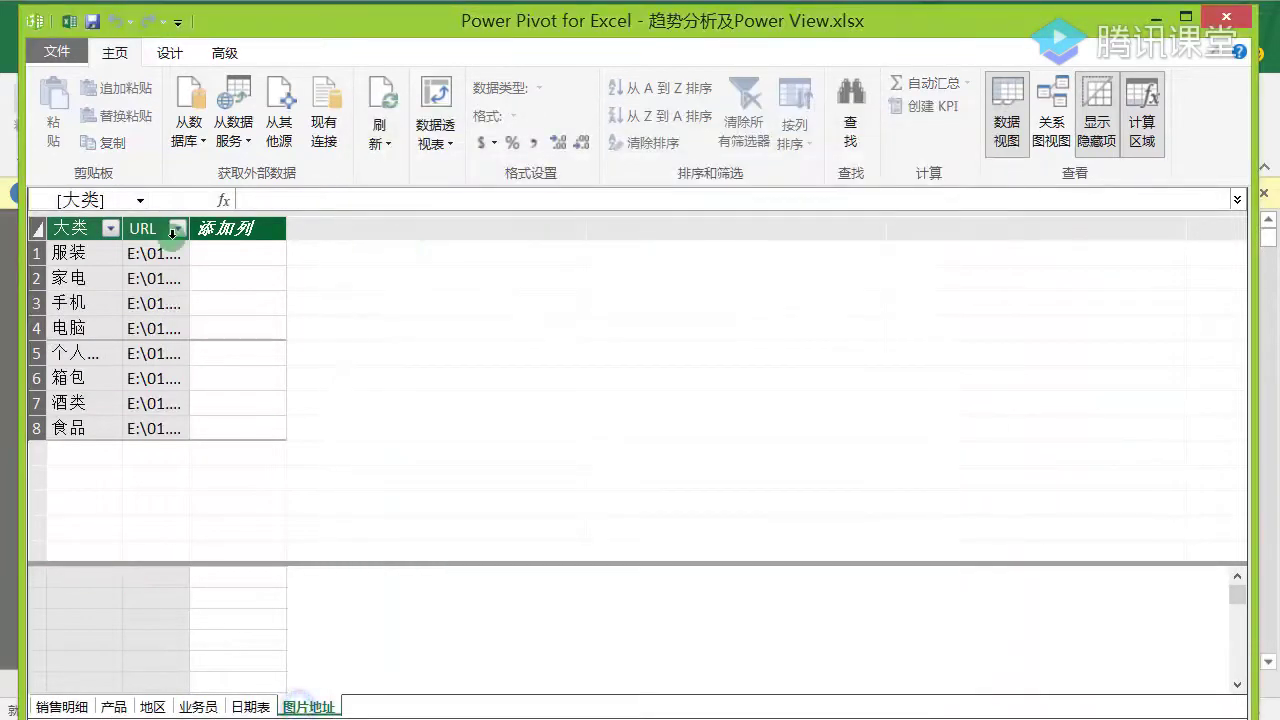
# Widen the URL column of the 图片地址 table, select it and bring up the data category setting
pyautogui.moveTo(190, 235); pyautogui.dragTo(475, 228)
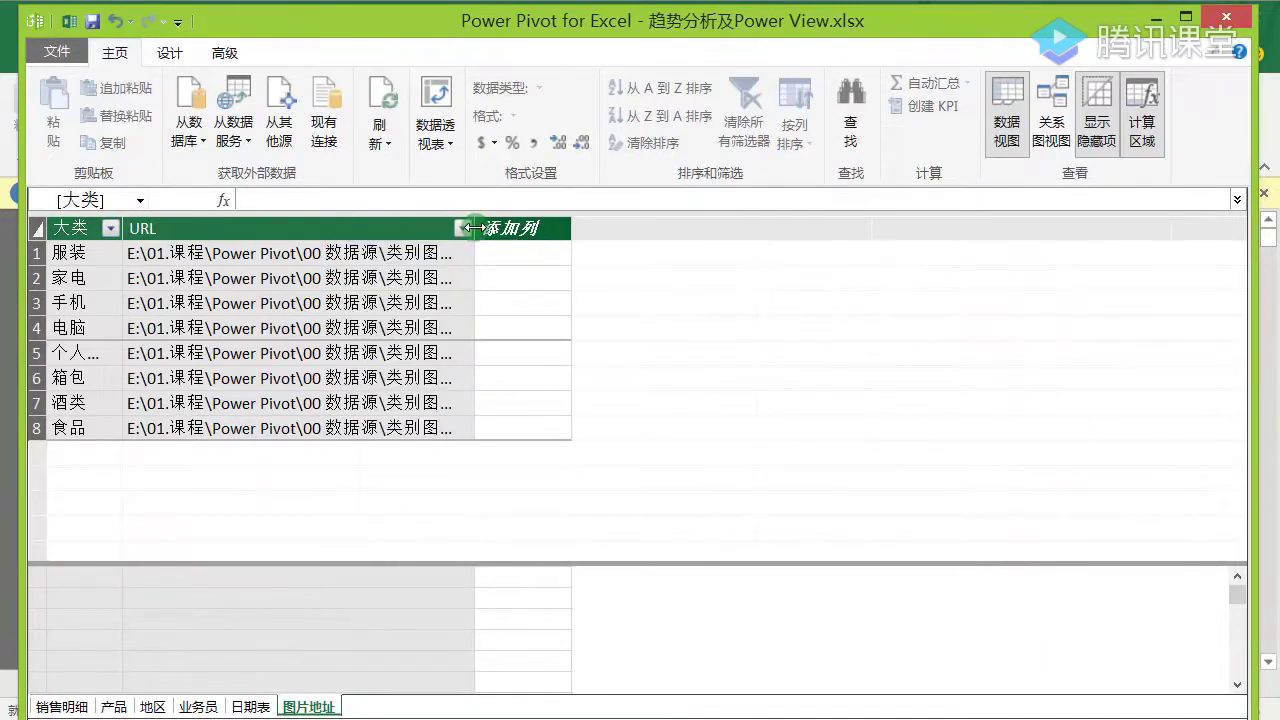
pyautogui.click(331, 231)
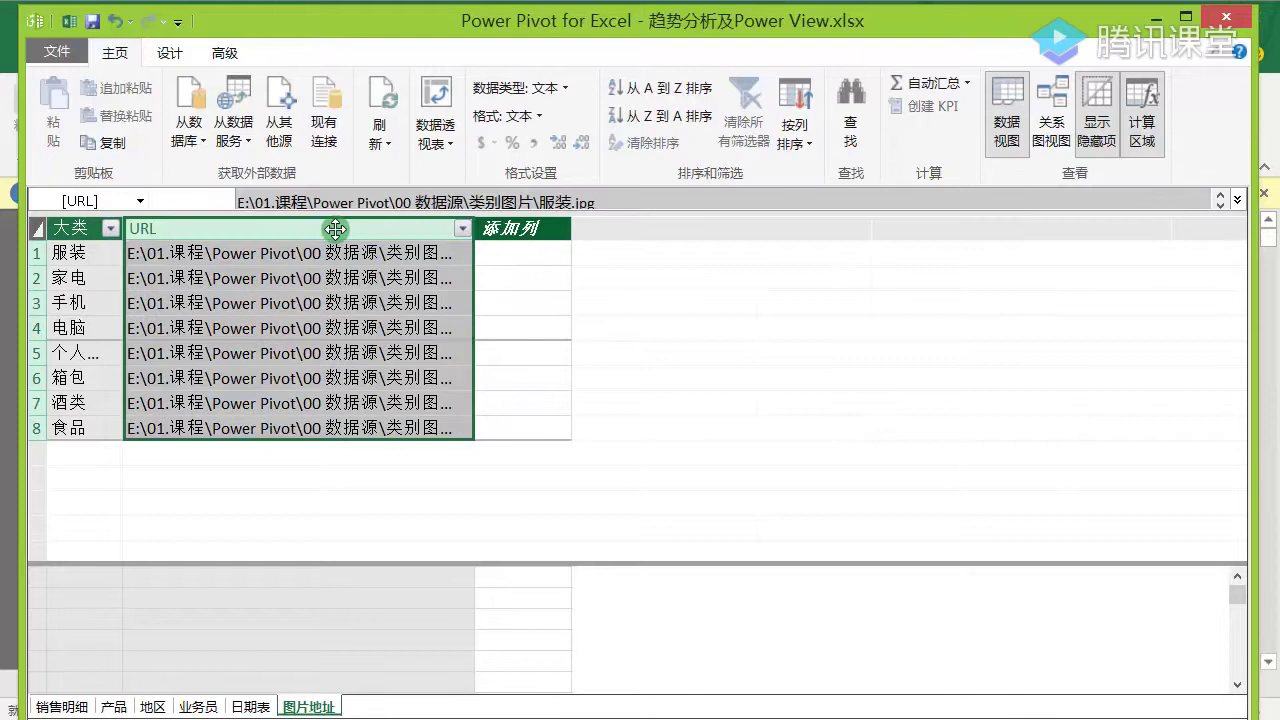
pyautogui.click(225, 50)
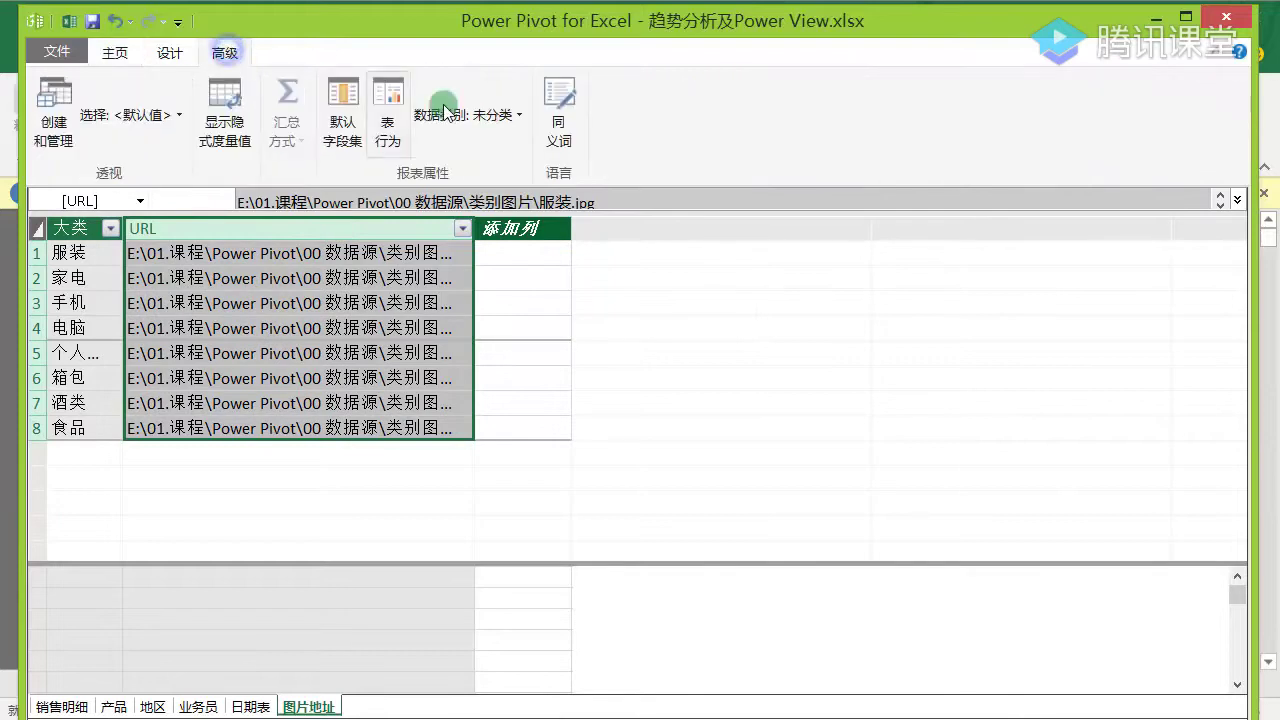